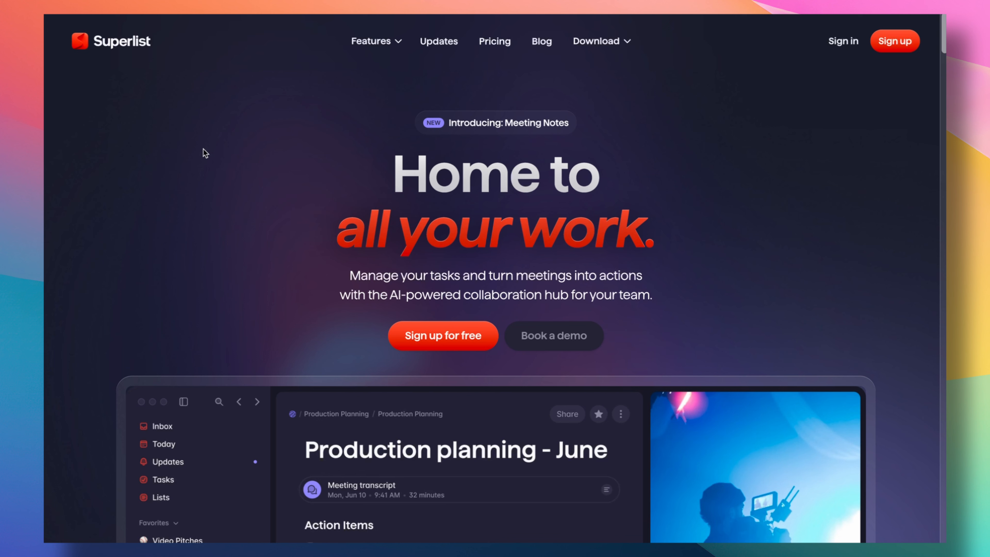
# Draw a line under the navigation bar, divide it into logo, links and account sections, and scribble over the links and sign-in buttons.
pyautogui.moveTo(48, 60)
pyautogui.mouseDown()
pyautogui.moveTo(296, 73)
pyautogui.moveTo(672, 73)
pyautogui.moveTo(929, 56)
pyautogui.mouseUp()
pyautogui.moveTo(47, 60)
pyautogui.mouseDown()
pyautogui.moveTo(635, 82)
pyautogui.moveTo(929, 79)
pyautogui.mouseUp()
pyautogui.moveTo(56, 71); pyautogui.dragTo(929, 80)
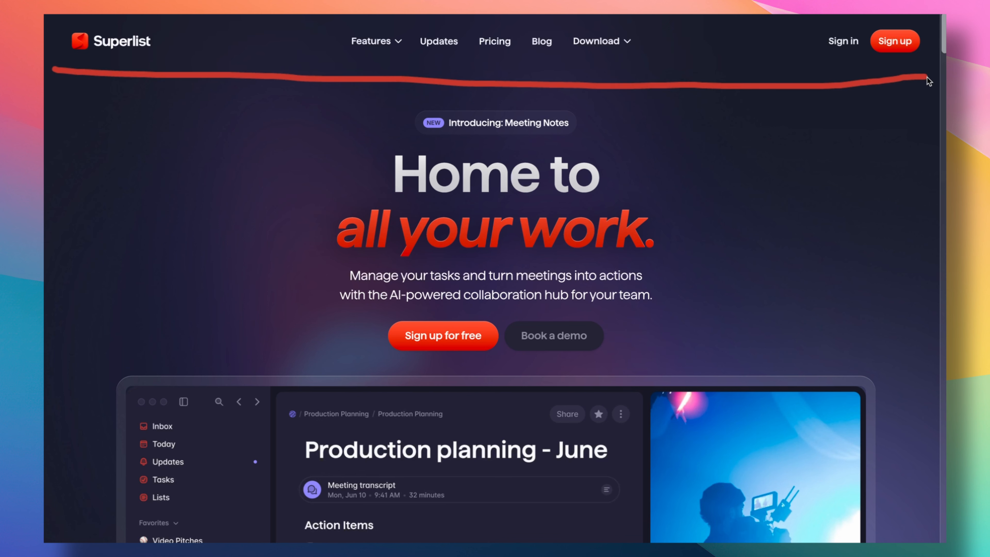
pyautogui.moveTo(163, 20); pyautogui.dragTo(167, 70)
pyautogui.moveTo(667, 18); pyautogui.dragTo(676, 80)
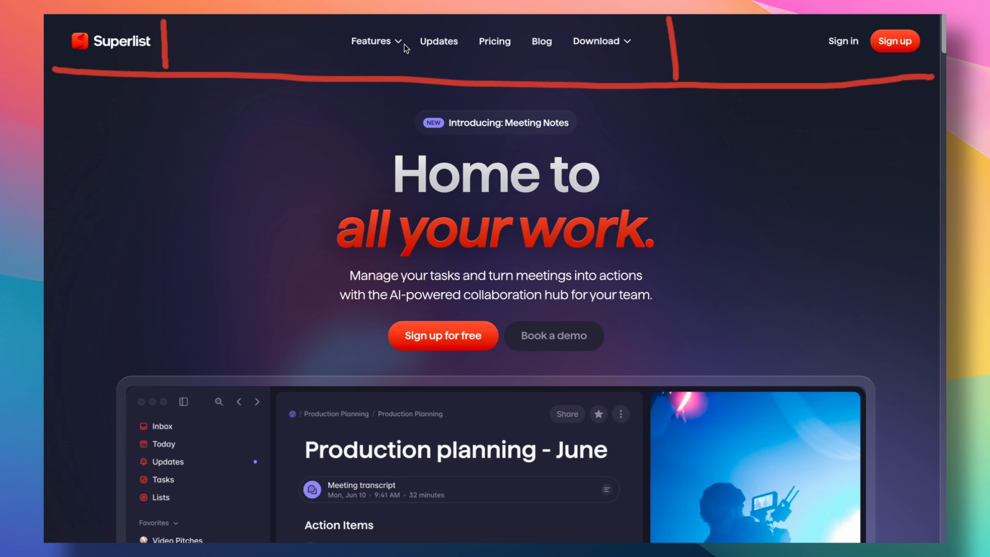
pyautogui.moveTo(353, 40)
pyautogui.mouseDown()
pyautogui.moveTo(496, 51)
pyautogui.moveTo(655, 41)
pyautogui.mouseUp()
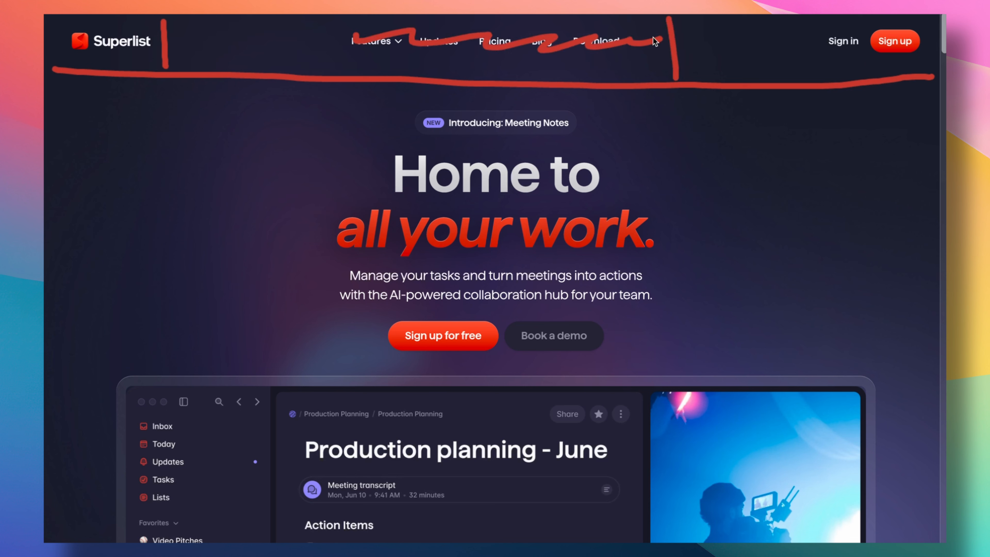
pyautogui.moveTo(795, 46)
pyautogui.mouseDown()
pyautogui.moveTo(940, 43)
pyautogui.moveTo(922, 47)
pyautogui.mouseUp()
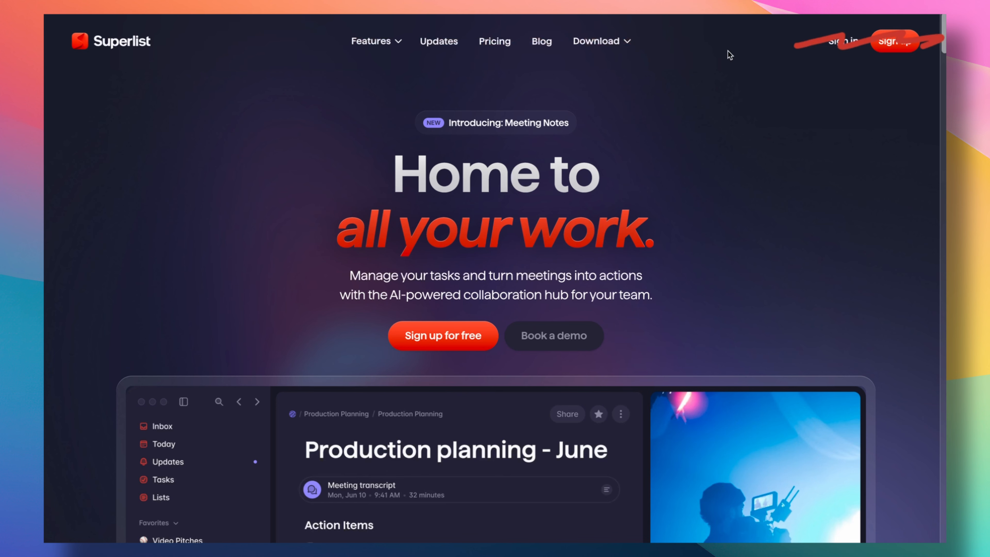
# Examine how the navigation bar behaves when moving down and back up between the hero and the customer logos.
pyautogui.scroll(-3, 555, 115)
pyautogui.scroll(2, 555, 115)
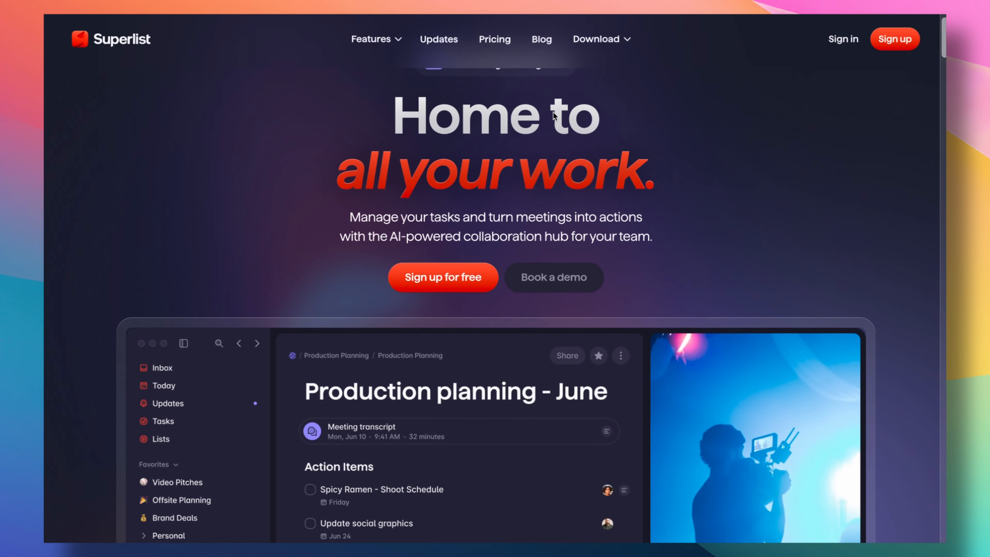
pyautogui.scroll(-3, 414, 116)
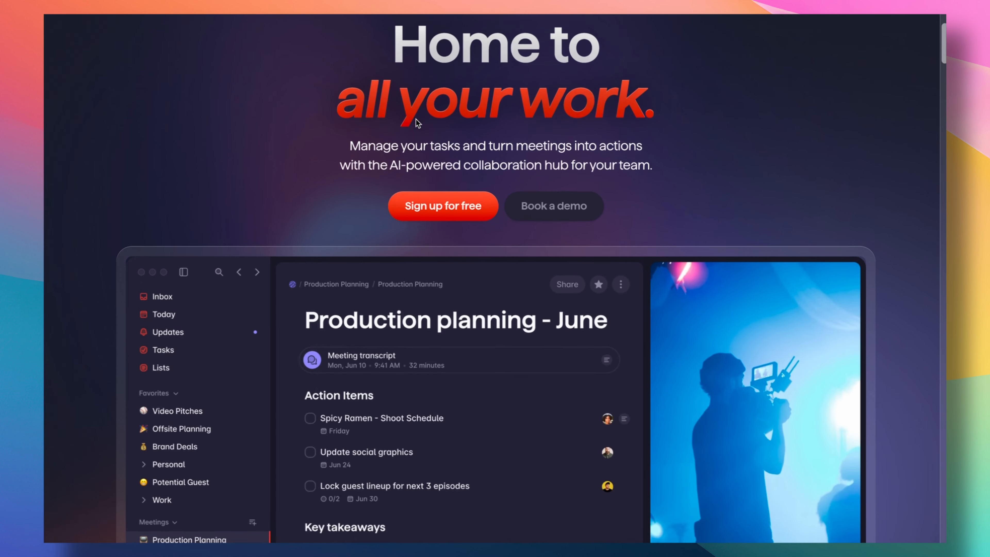
pyautogui.scroll(1, 417, 123)
pyautogui.scroll(3, 417, 123)
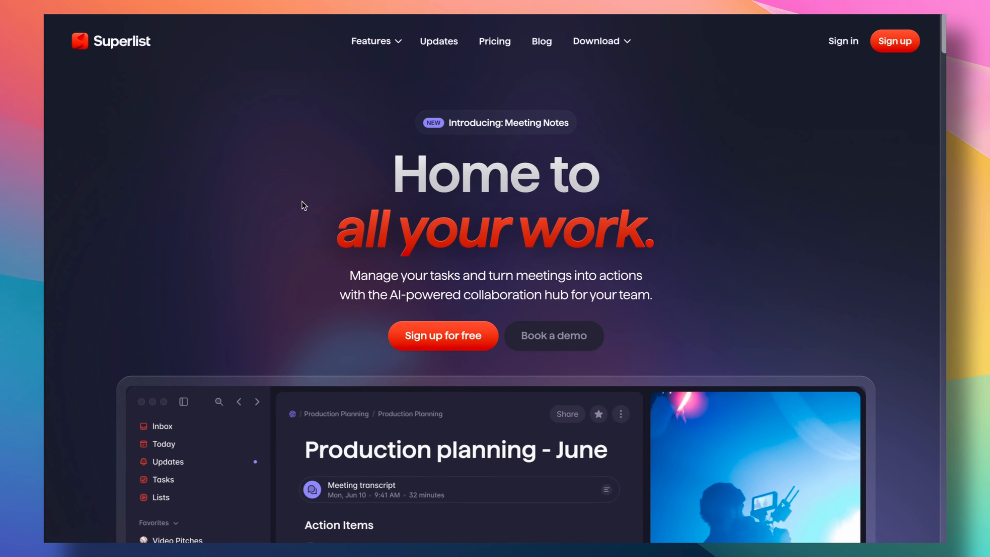
pyautogui.scroll(-5, 297, 206)
pyautogui.scroll(5, 296, 205)
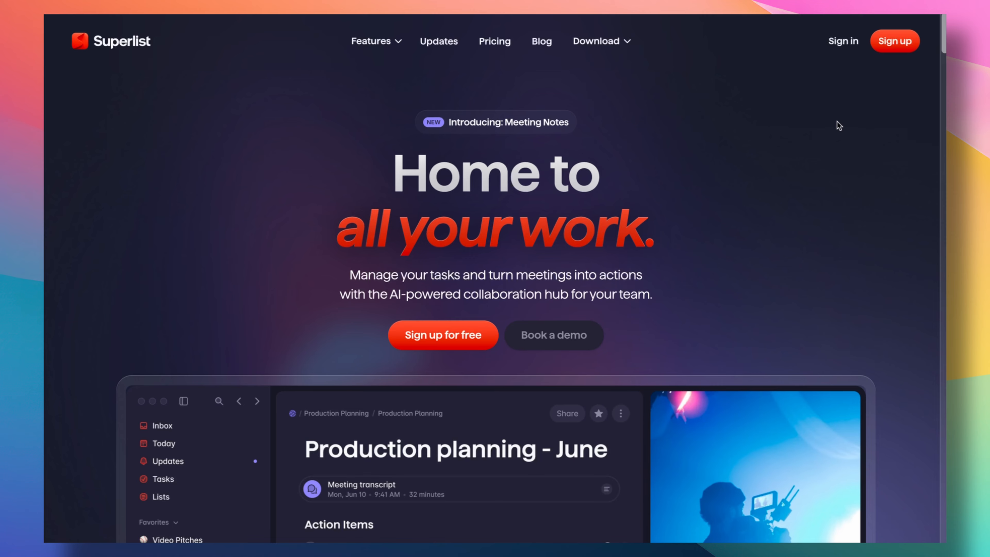
pyautogui.scroll(-3, 822, 155)
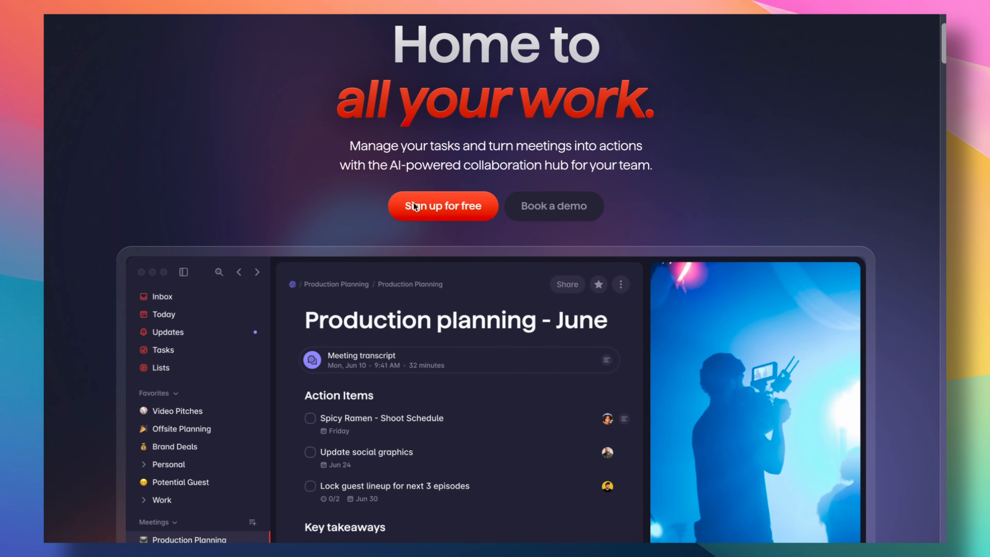
pyautogui.scroll(-5, 329, 173)
pyautogui.scroll(6, 328, 173)
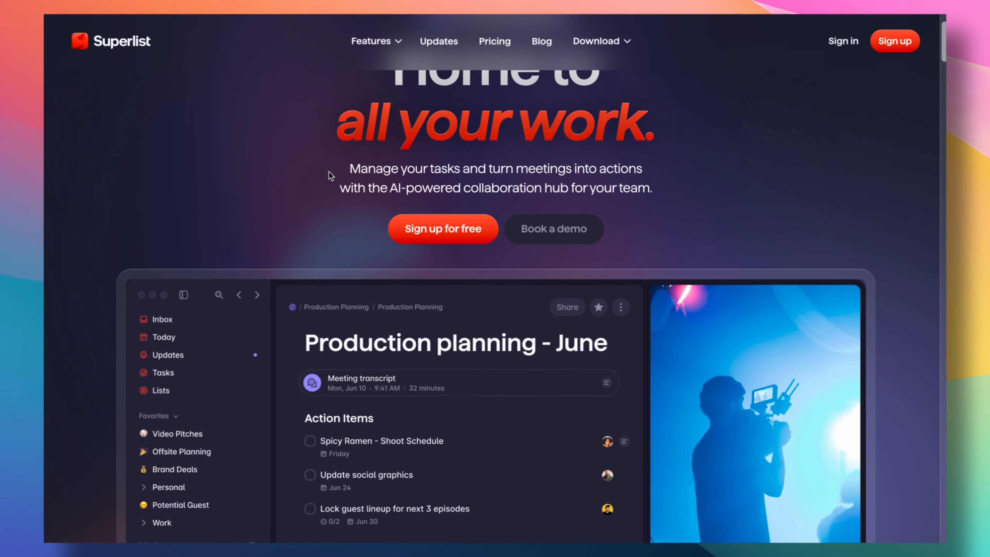
pyautogui.scroll(-10, 300, 246)
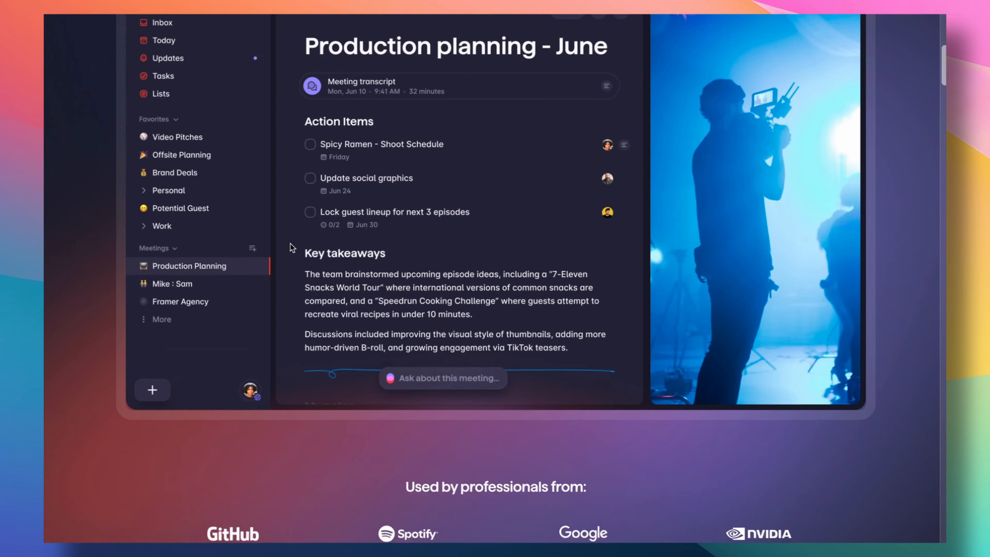
pyautogui.scroll(-3, 191, 350)
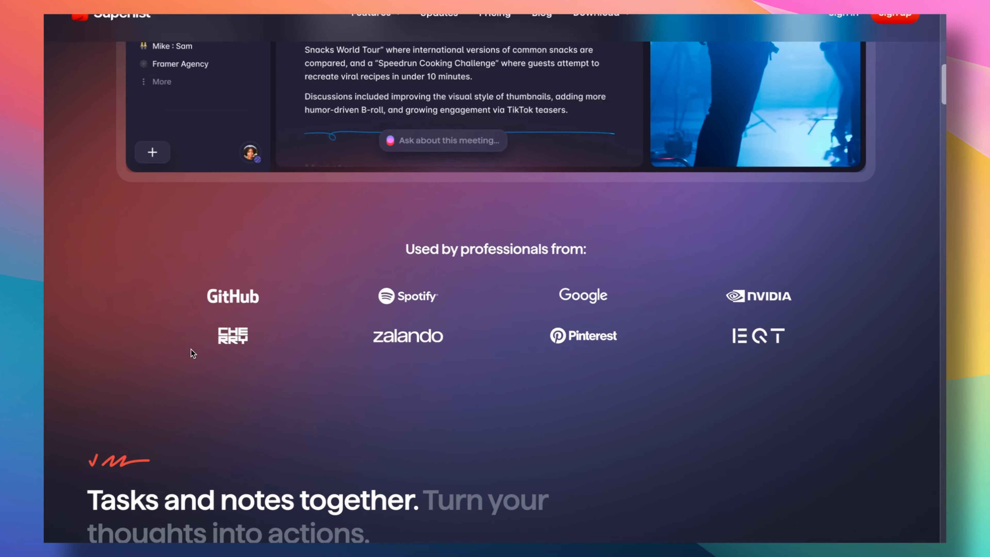
pyautogui.scroll(10, 191, 349)
pyautogui.scroll(-5, 191, 349)
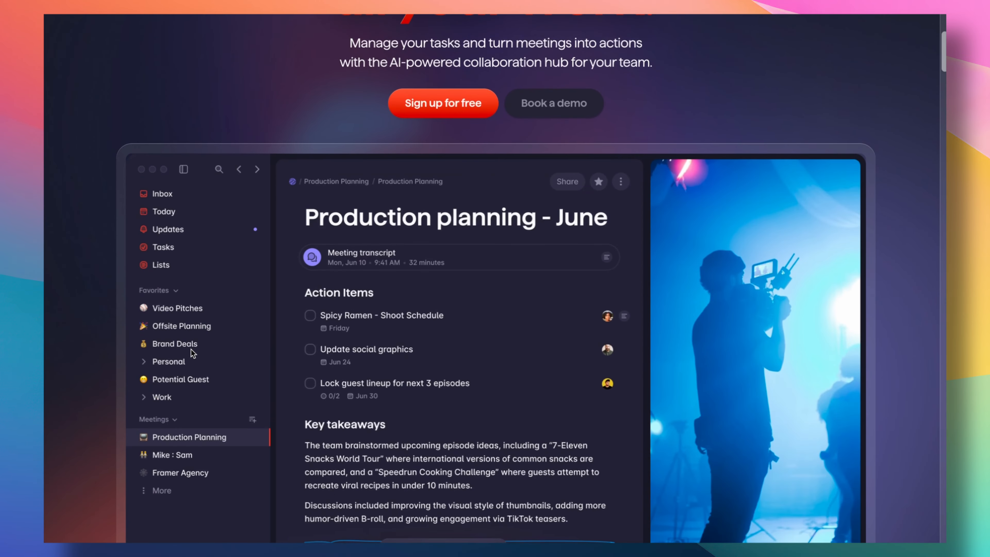
pyautogui.scroll(8, 191, 351)
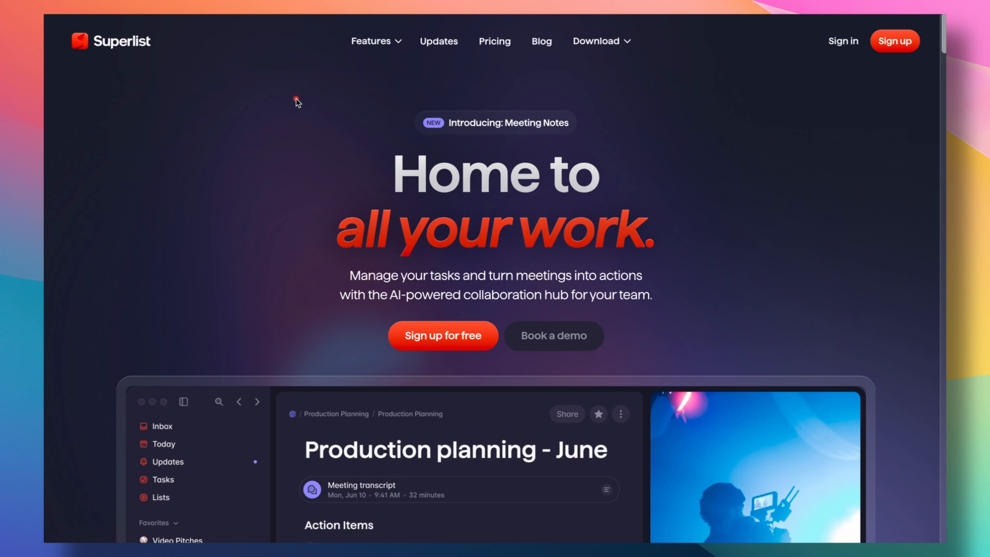
# Mark the hero's announcement badge, headline, description, call-to-action buttons and app preview with freehand strokes, then clear the marks.
pyautogui.moveTo(386, 125)
pyautogui.mouseDown()
pyautogui.moveTo(441, 111)
pyautogui.moveTo(589, 123)
pyautogui.mouseUp()
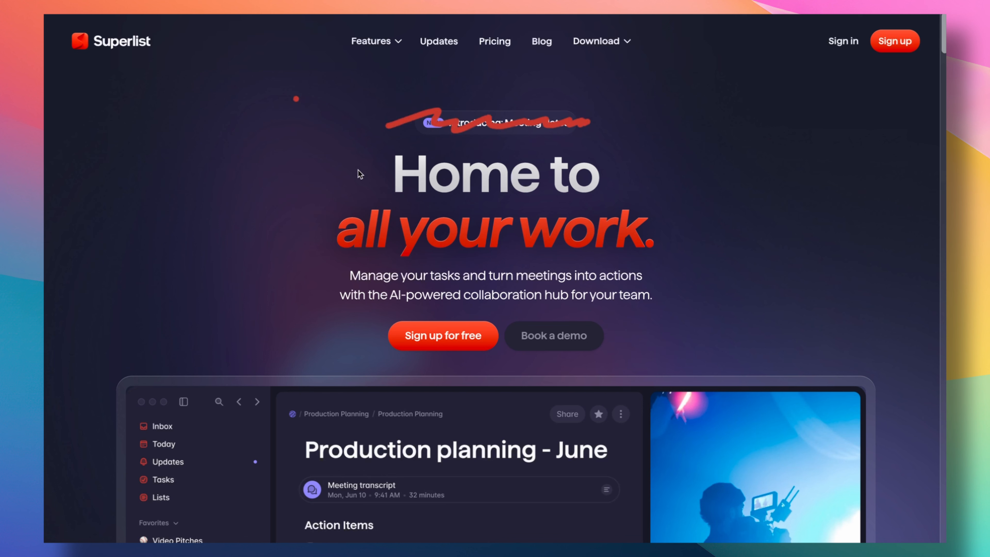
pyautogui.moveTo(357, 170)
pyautogui.mouseDown()
pyautogui.moveTo(486, 151)
pyautogui.moveTo(617, 188)
pyautogui.mouseUp()
pyautogui.moveTo(376, 235)
pyautogui.mouseDown()
pyautogui.moveTo(565, 214)
pyautogui.moveTo(701, 240)
pyautogui.mouseUp()
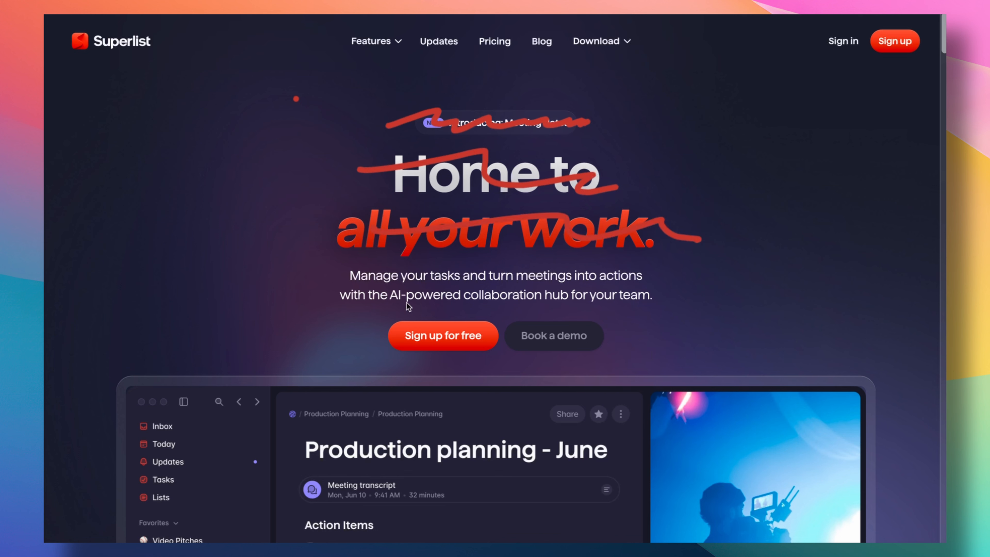
pyautogui.moveTo(354, 277); pyautogui.dragTo(668, 287)
pyautogui.moveTo(389, 328)
pyautogui.mouseDown()
pyautogui.moveTo(528, 340)
pyautogui.moveTo(637, 334)
pyautogui.mouseUp()
pyautogui.moveTo(160, 393)
pyautogui.mouseDown()
pyautogui.moveTo(483, 514)
pyautogui.moveTo(506, 439)
pyautogui.moveTo(588, 486)
pyautogui.mouseUp()
pyautogui.press('Escape')
# Scribble over the company logos in the "Used by professionals from" section.
pyautogui.scroll(-15, 326, 239)
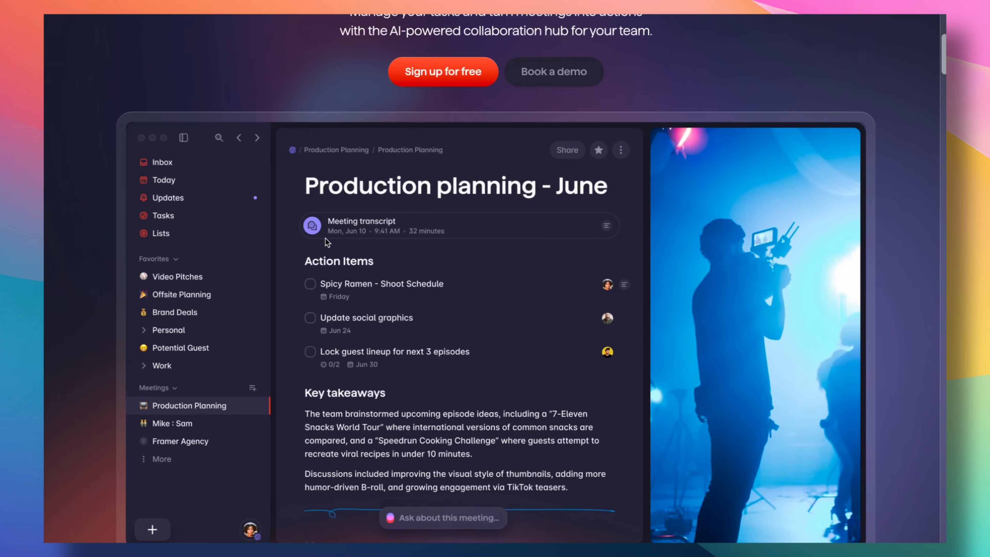
pyautogui.scroll(-3, 326, 242)
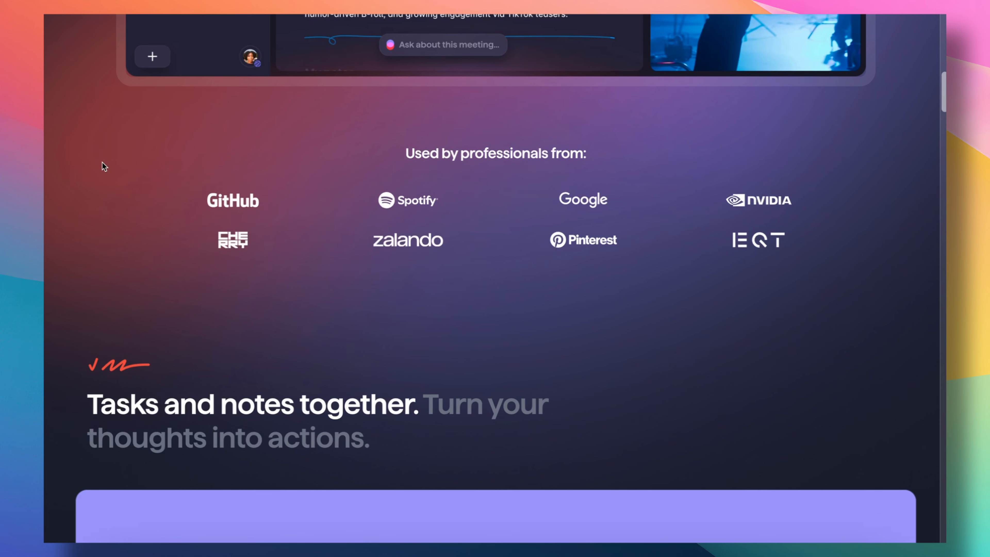
pyautogui.moveTo(162, 154)
pyautogui.mouseDown()
pyautogui.moveTo(355, 158)
pyautogui.moveTo(468, 224)
pyautogui.moveTo(778, 211)
pyautogui.moveTo(863, 258)
pyautogui.mouseUp()
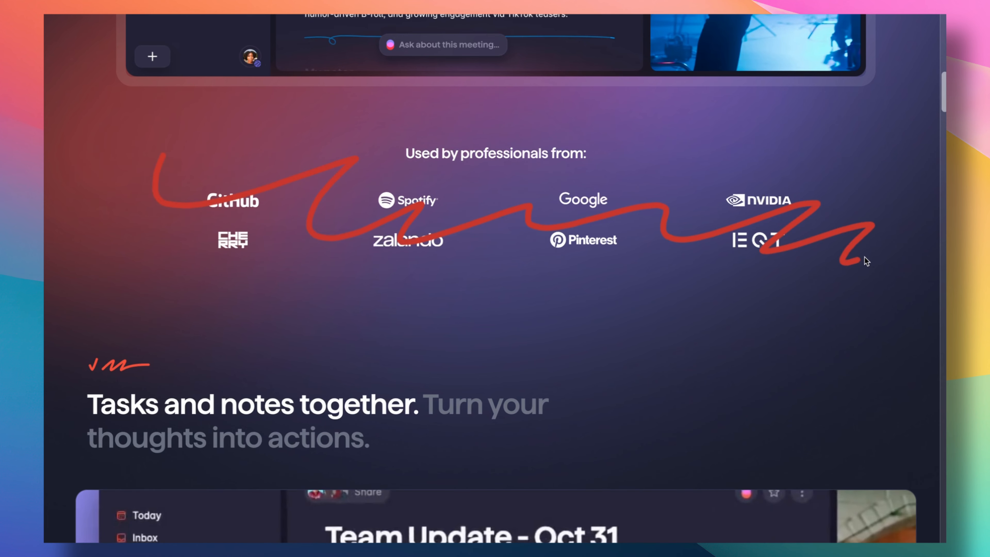
# Draw a vertical divider in the feature section below "Tasks and notes together" and mark its feature list and preview image.
pyautogui.scroll(-5, 424, 273)
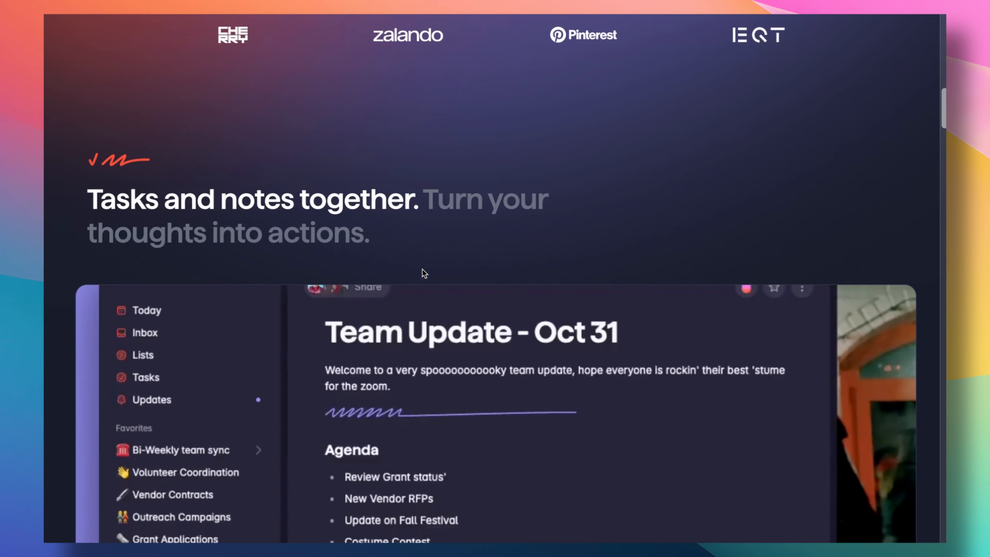
pyautogui.scroll(-7, 353, 204)
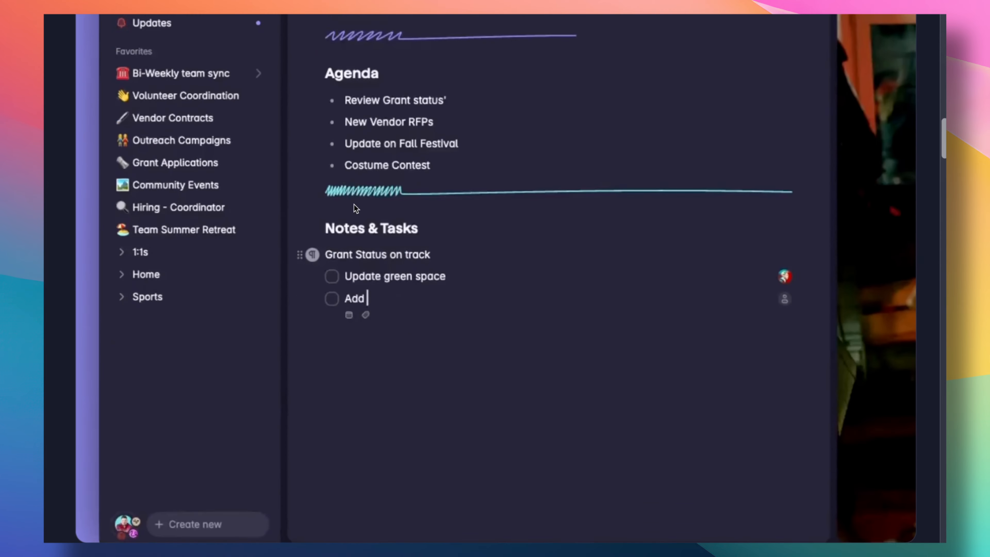
pyautogui.scroll(7, 354, 204)
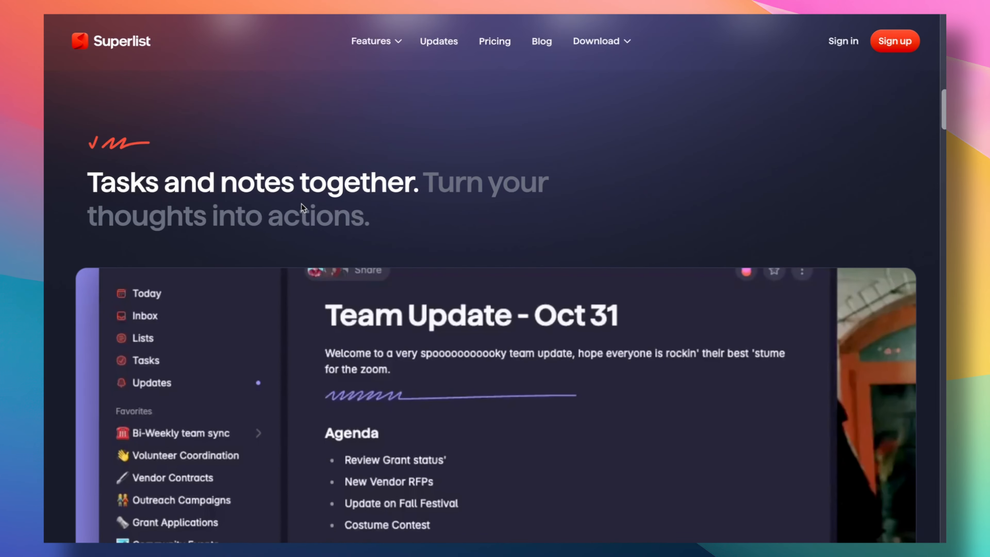
pyautogui.scroll(-8, 301, 204)
pyautogui.scroll(-12, 412, 290)
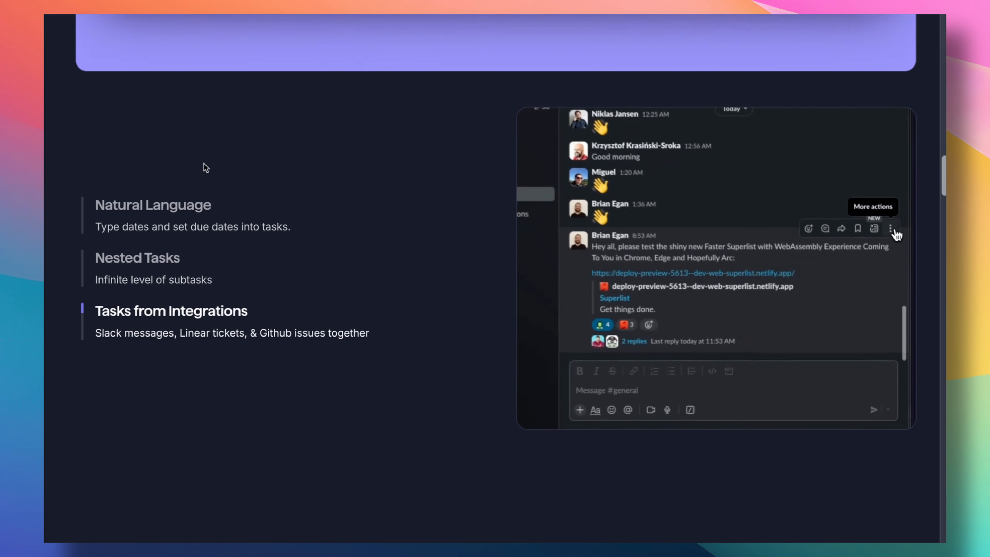
pyautogui.moveTo(467, 106); pyautogui.dragTo(459, 350)
pyautogui.moveTo(116, 157)
pyautogui.mouseDown()
pyautogui.moveTo(116, 171)
pyautogui.moveTo(258, 338)
pyautogui.moveTo(326, 342)
pyautogui.mouseUp()
pyautogui.moveTo(514, 137); pyautogui.dragTo(775, 268)
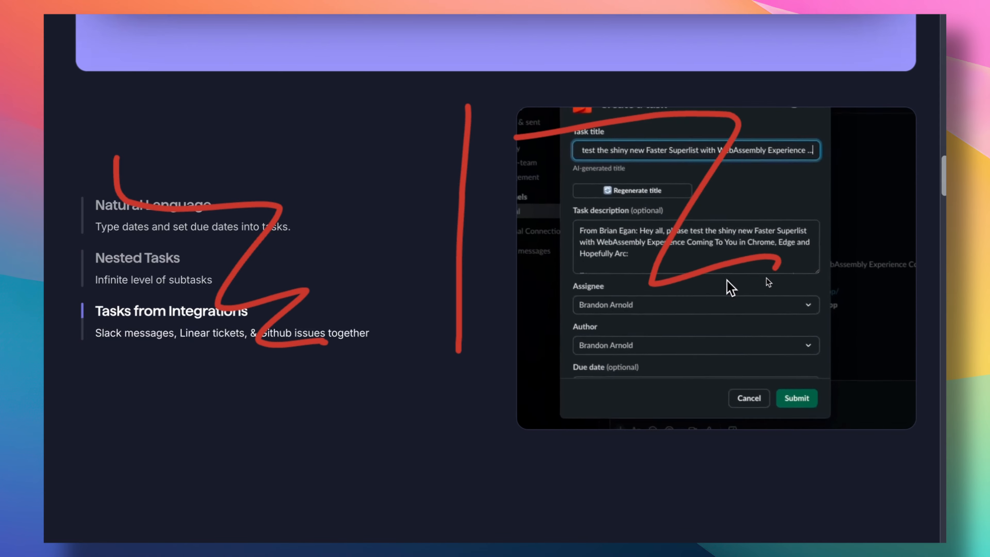
# Look through the AI meeting notes, messaging and updates sections down to the Product Hunt awards.
pyautogui.scroll(-8, 348, 324)
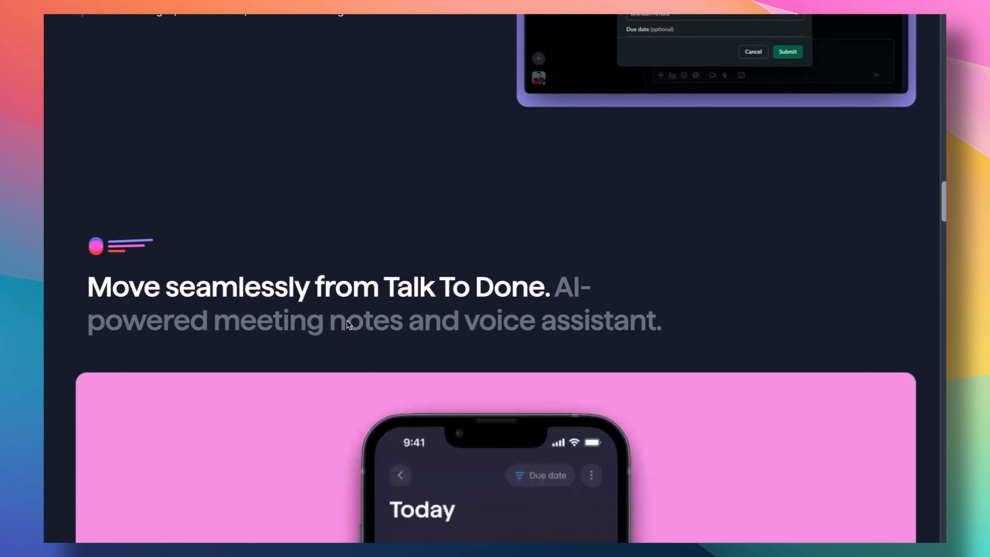
pyautogui.scroll(-6, 346, 320)
pyautogui.scroll(-10, 409, 223)
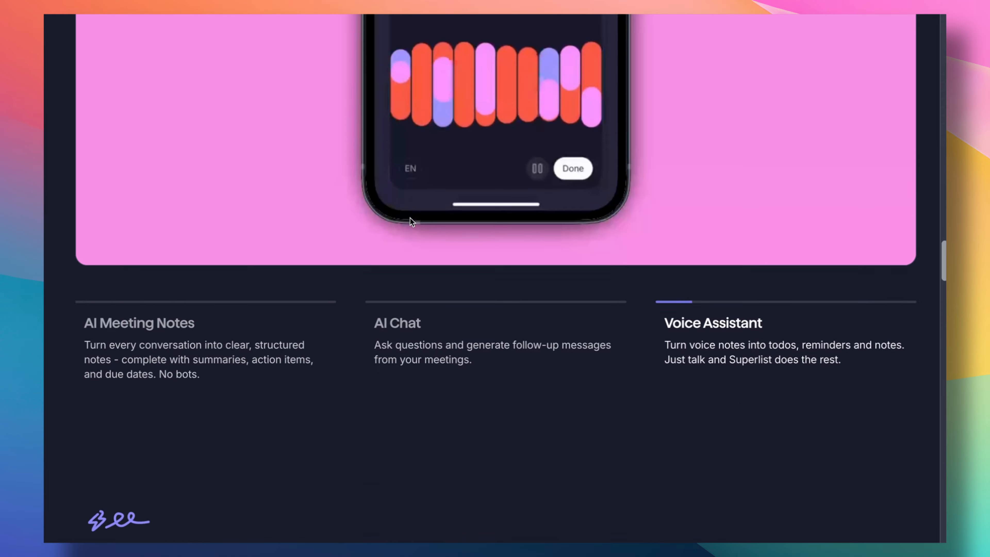
pyautogui.scroll(-20, 410, 219)
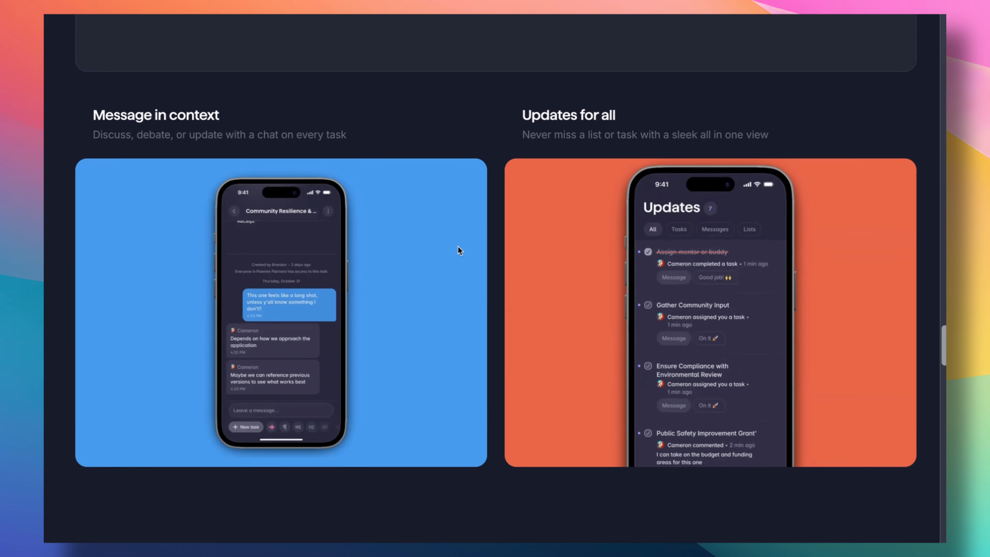
pyautogui.scroll(-2, 458, 246)
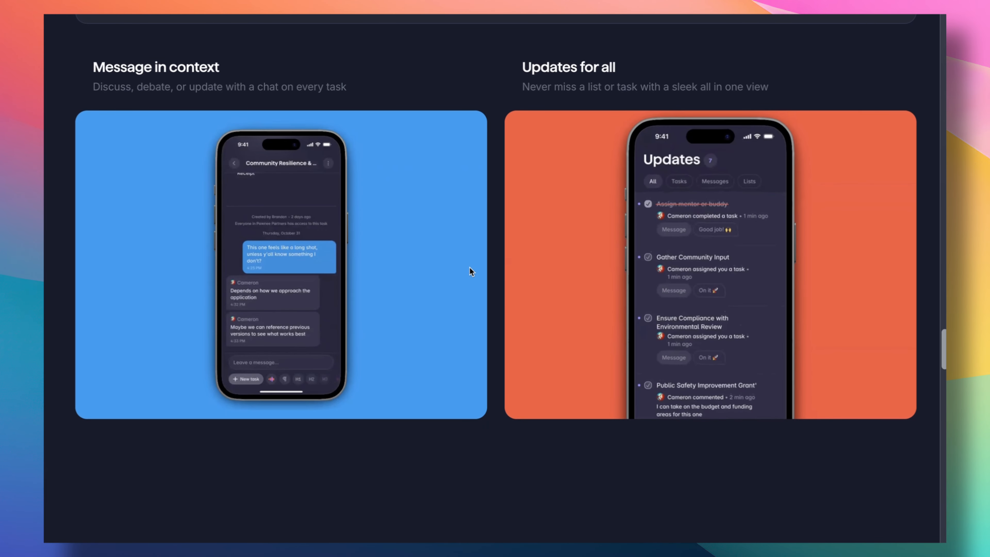
pyautogui.scroll(-4, 484, 299)
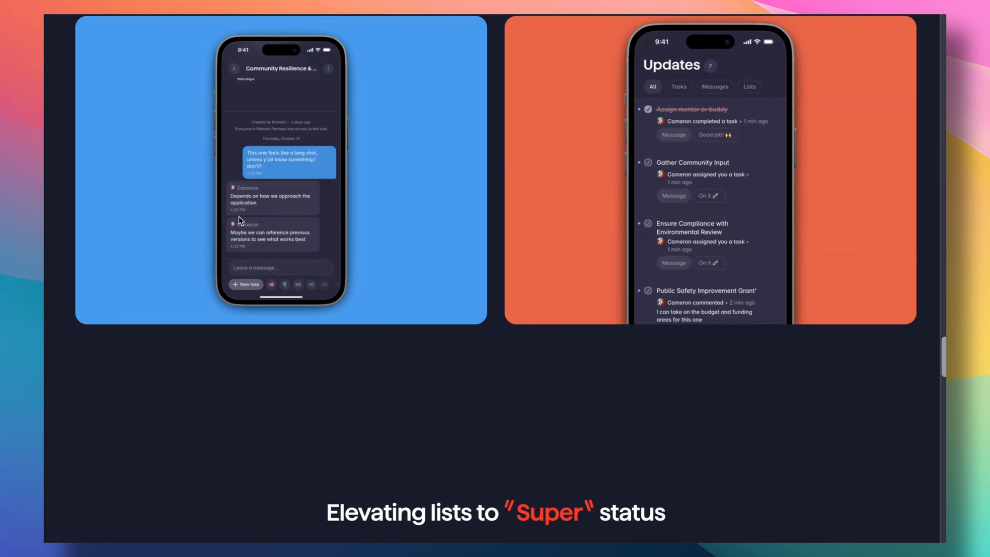
pyautogui.scroll(-15, 343, 250)
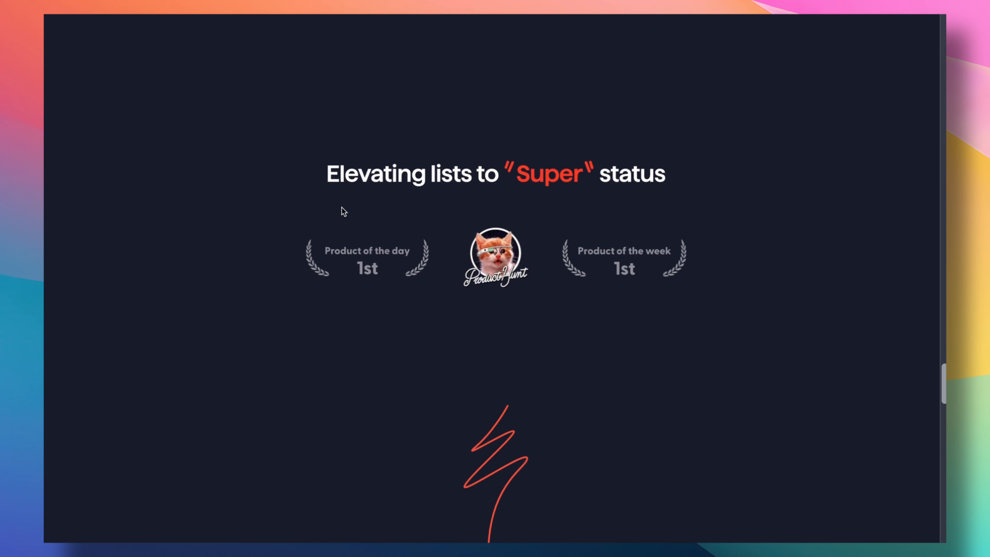
# Examine the large fading feature list that starts with "Real-time collaboration", including how it moves while scrolling.
pyautogui.scroll(-10, 343, 213)
pyautogui.scroll(-20, 234, 214)
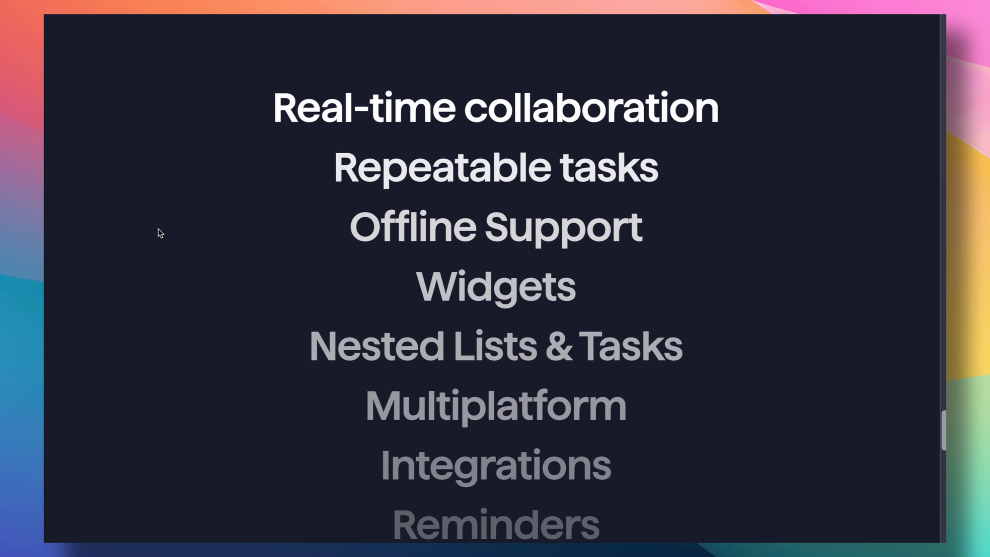
pyautogui.scroll(6, 160, 234)
pyautogui.scroll(-7, 160, 233)
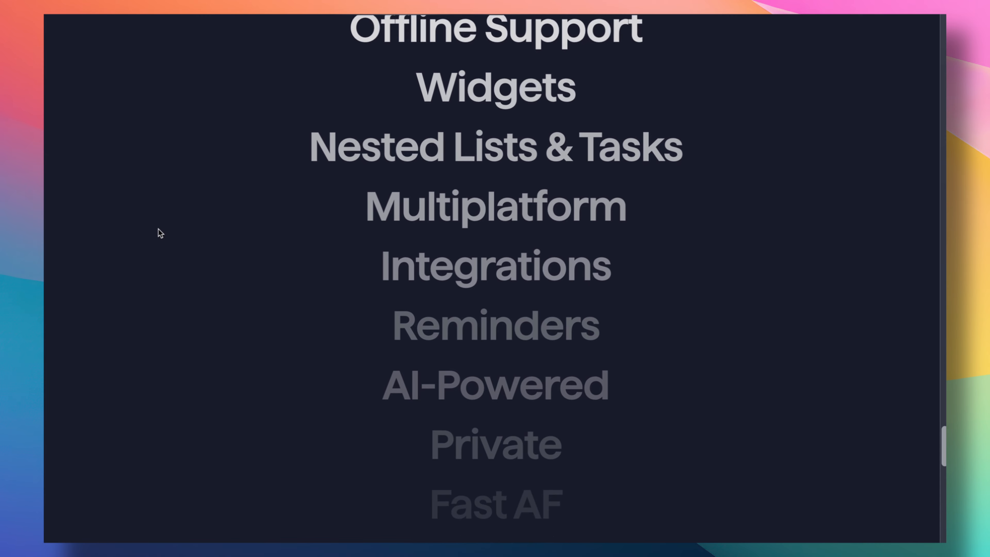
pyautogui.scroll(6, 160, 233)
pyautogui.scroll(3, 190, 146)
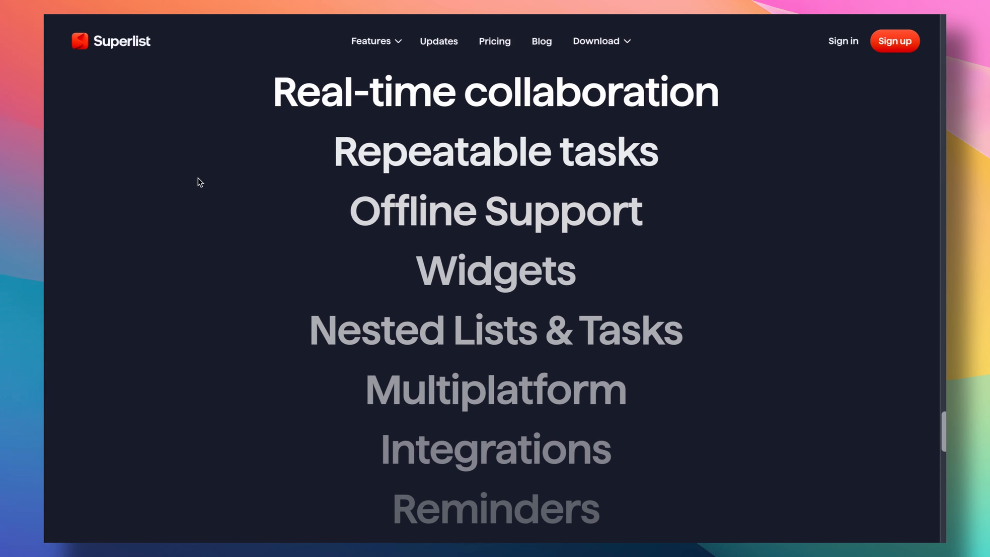
pyautogui.scroll(1, 172, 149)
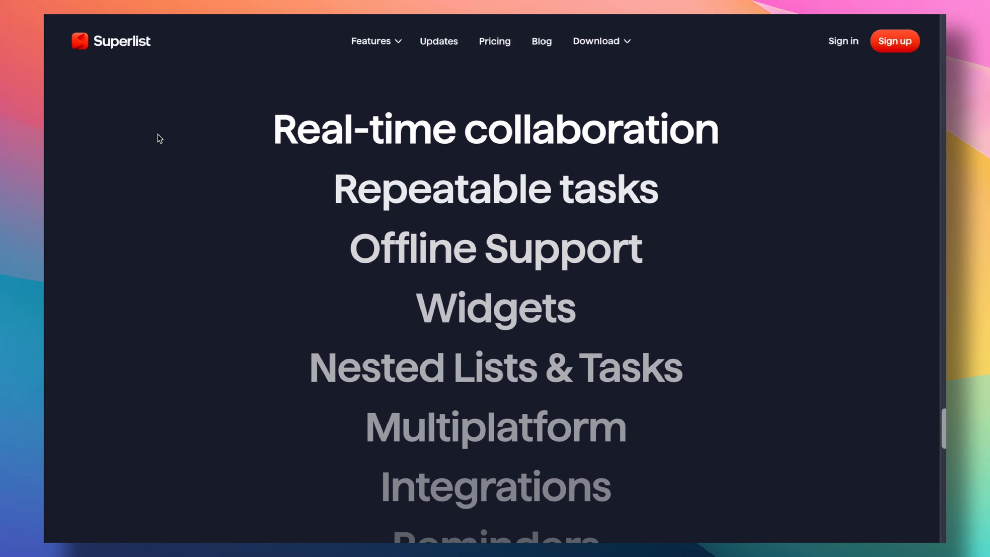
pyautogui.scroll(-4, 175, 165)
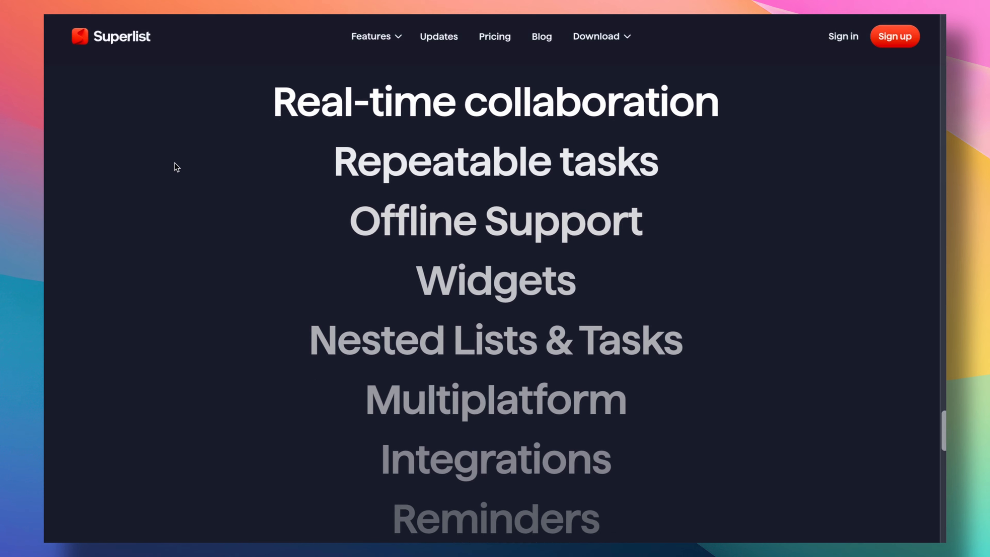
# Look through the rest of the Superlist page, from the fading feature list past The Verge quote to the footer.
pyautogui.scroll(-5, 176, 167)
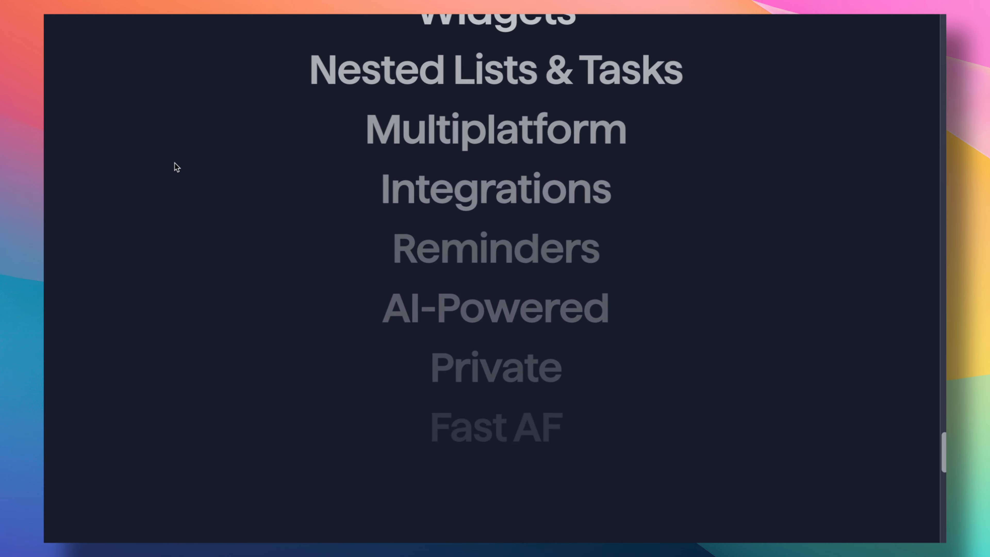
pyautogui.scroll(-10, 176, 166)
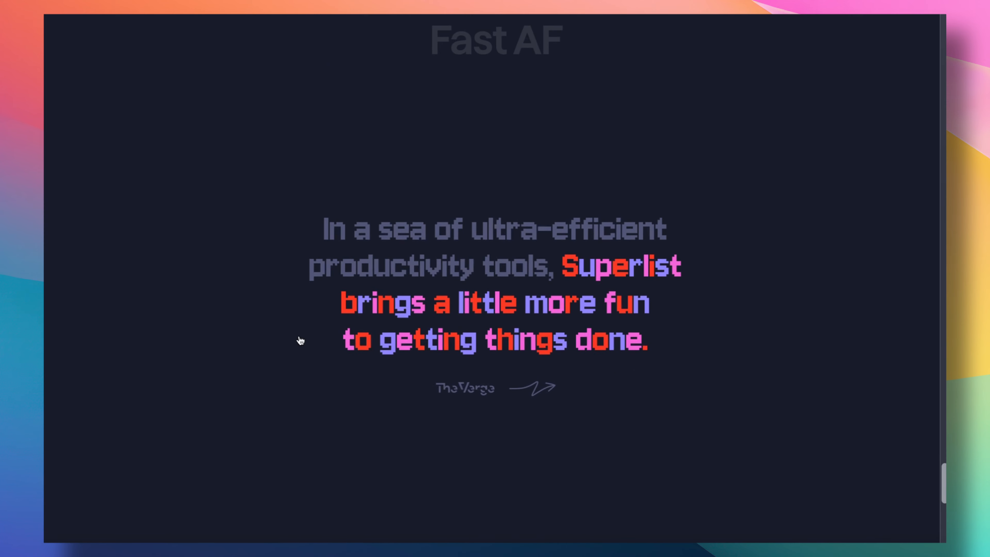
pyautogui.scroll(-13, 276, 336)
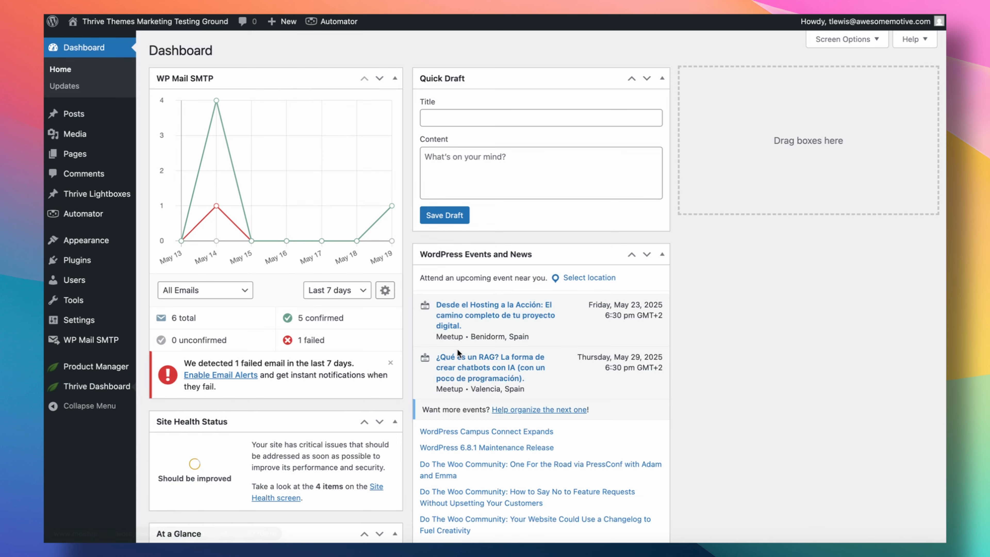
# Switch to the WordPress admin, open Global Elements from the Thrive Dashboard, and bring up the template choices for a new header.
pyautogui.scroll(-20, 463, 473)
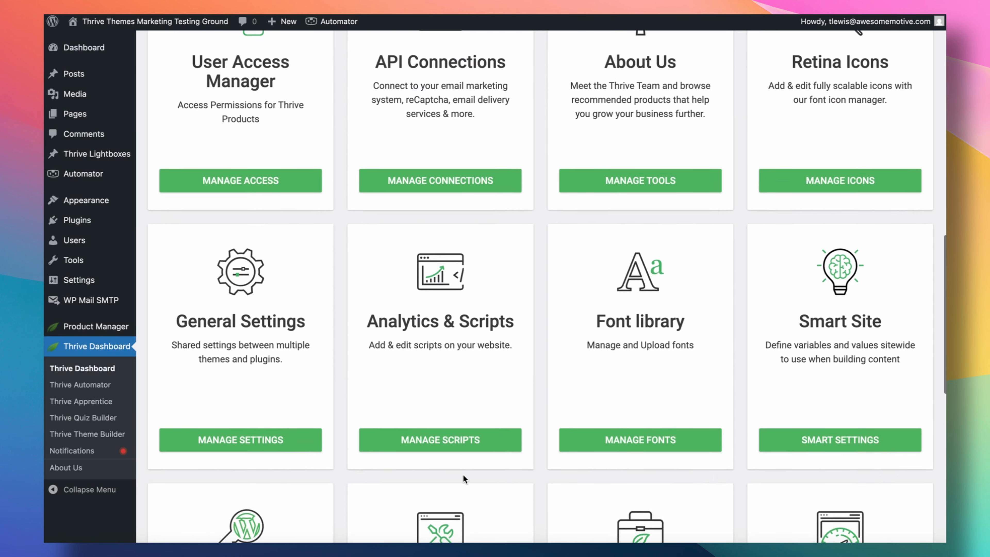
pyautogui.scroll(2, 464, 474)
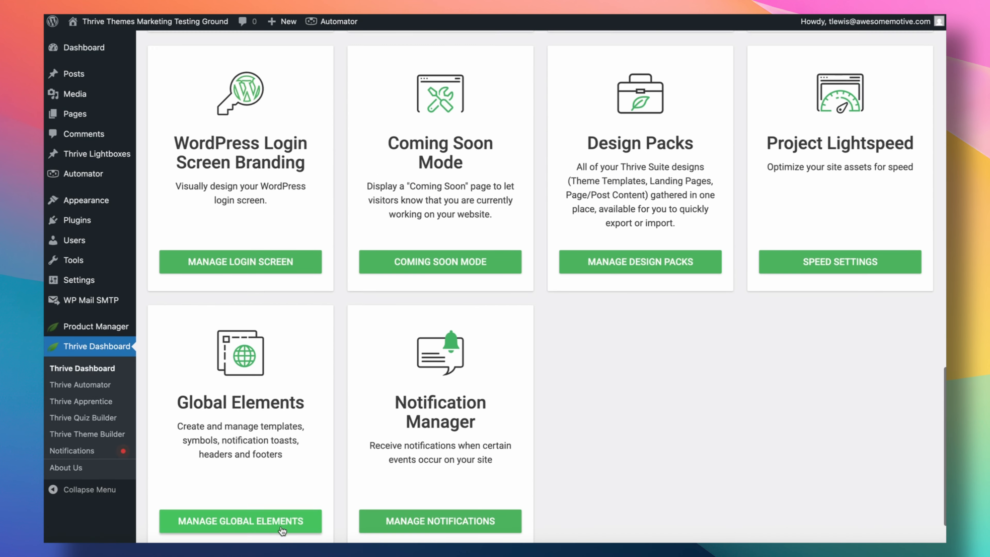
pyautogui.click(280, 525)
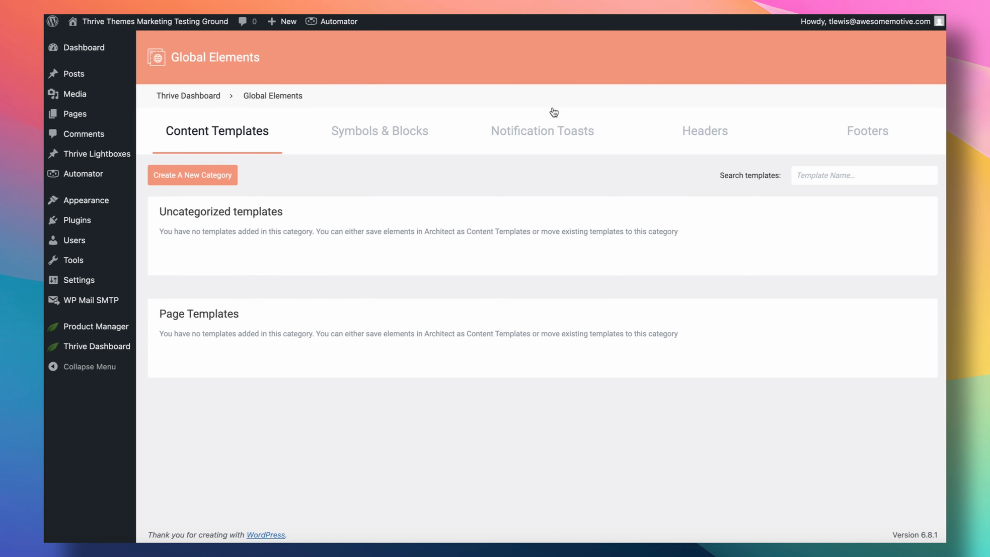
pyautogui.click(704, 133)
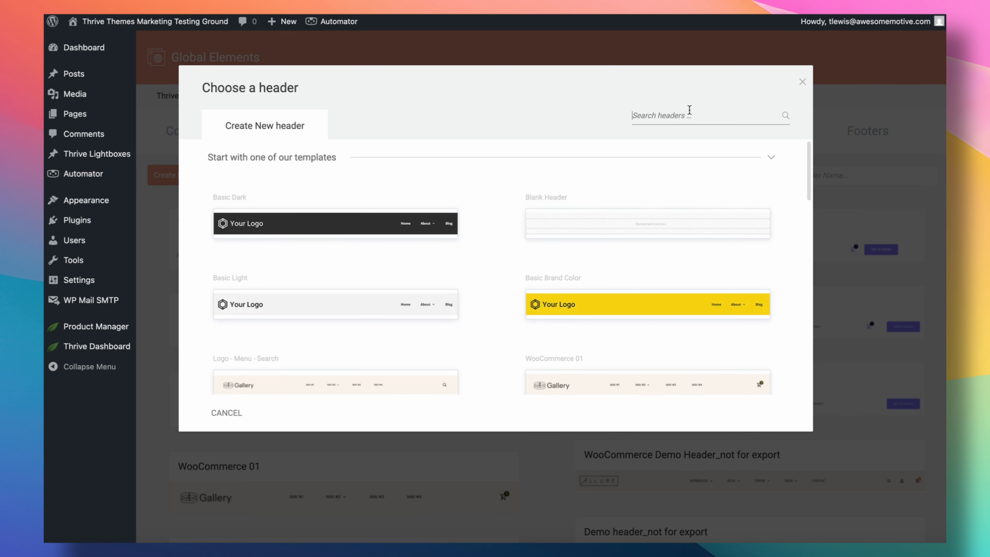
# Create a new header named "Superlist" from the "Logo - Menu - Search" template.
pyautogui.scroll(-4, 453, 210)
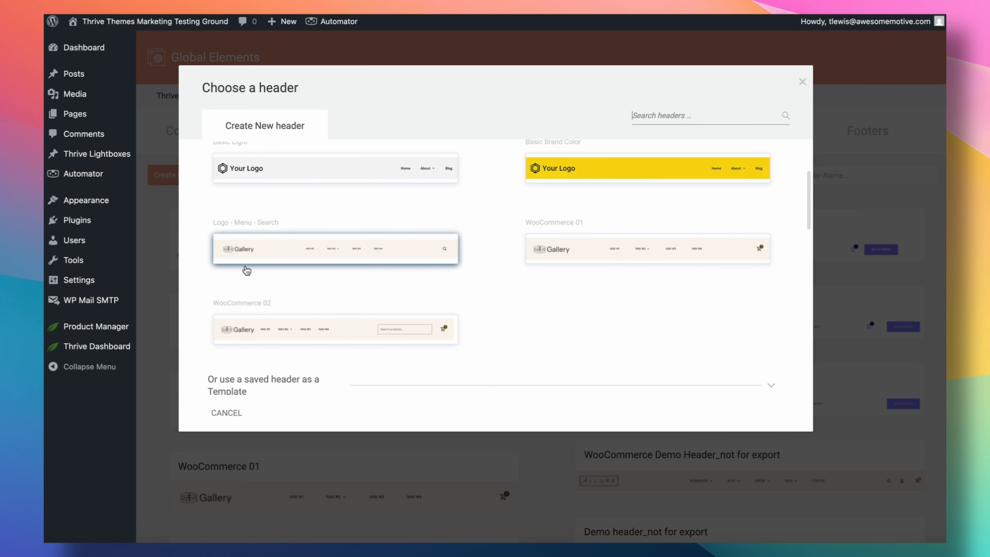
pyautogui.scroll(-1, 383, 286)
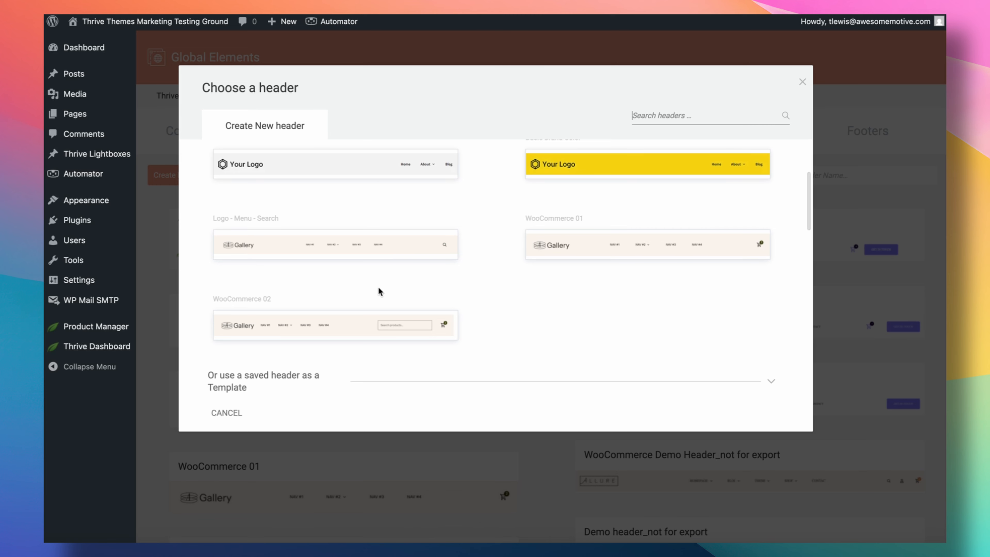
pyautogui.scroll(-5, 513, 296)
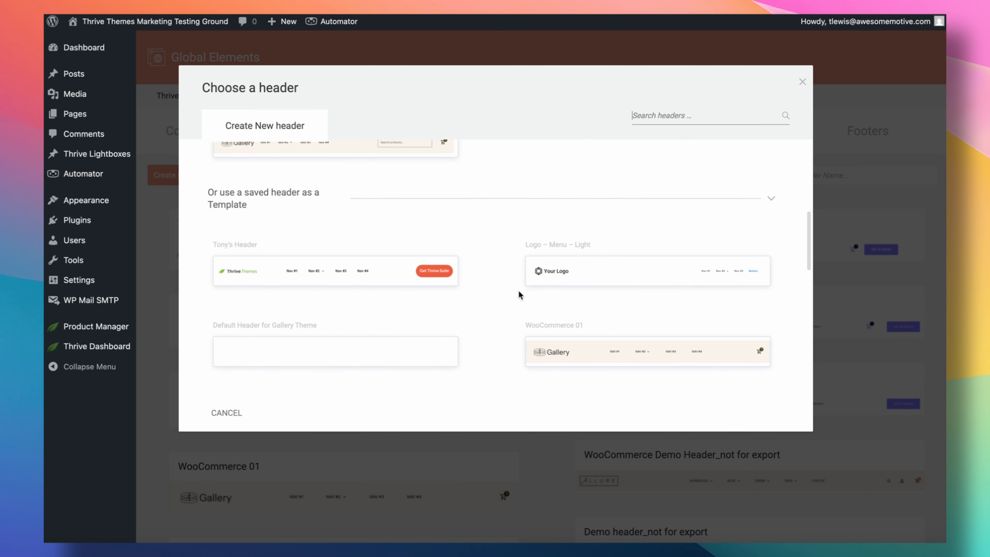
pyautogui.scroll(1, 541, 263)
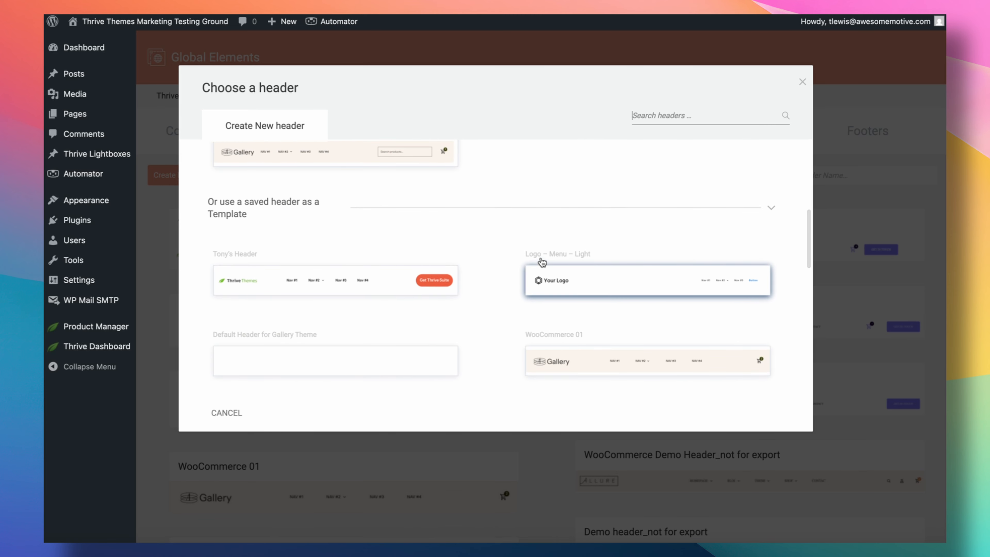
pyautogui.scroll(10, 542, 262)
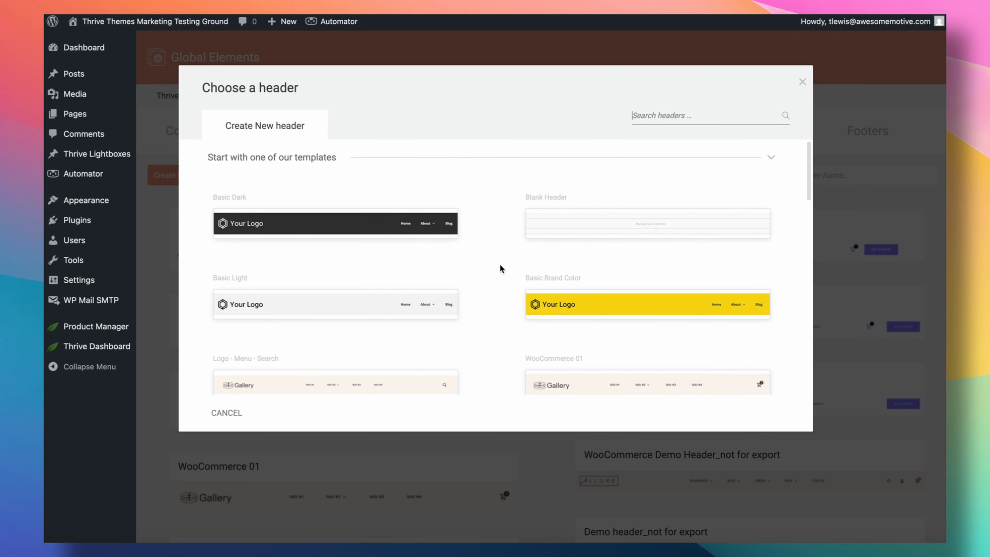
pyautogui.scroll(-3, 501, 268)
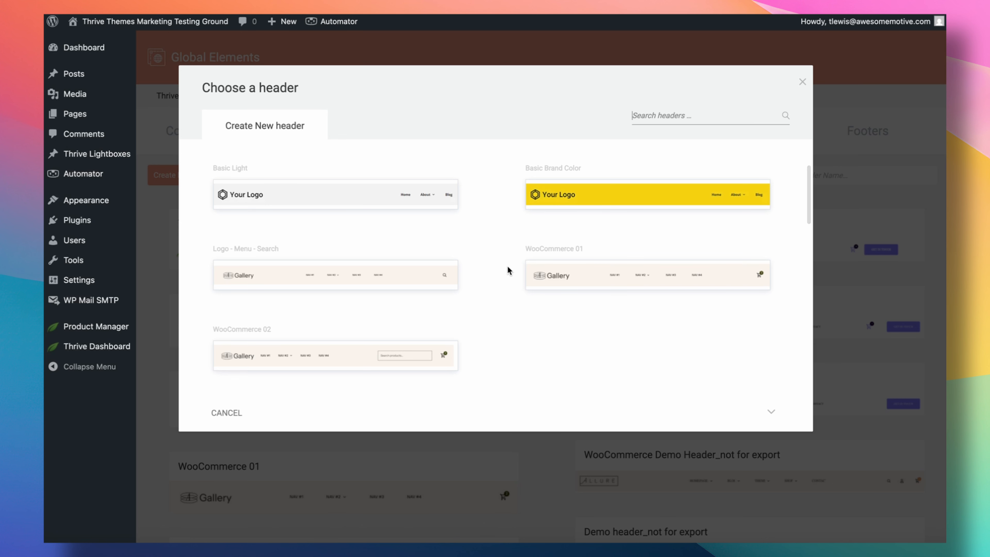
pyautogui.click(405, 281)
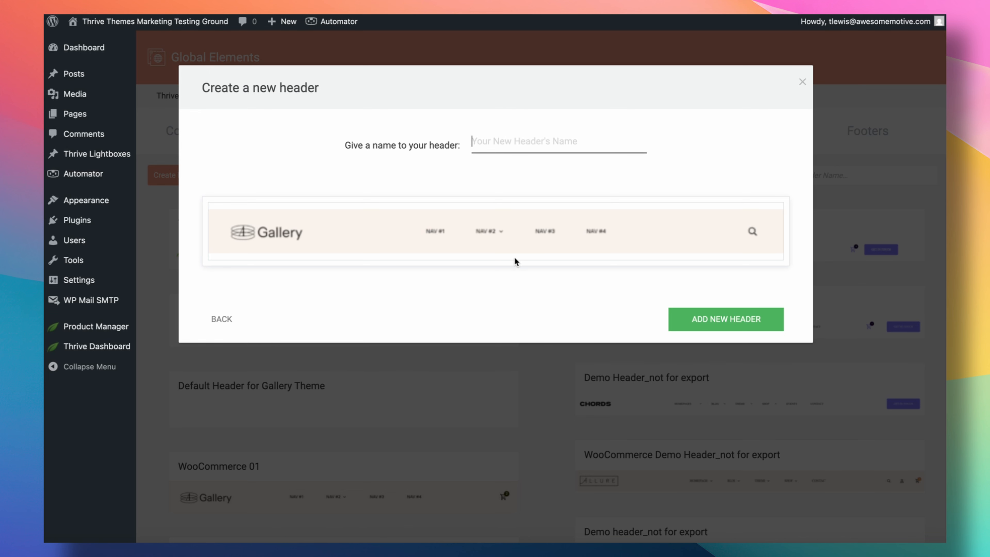
pyautogui.write('Superlist')
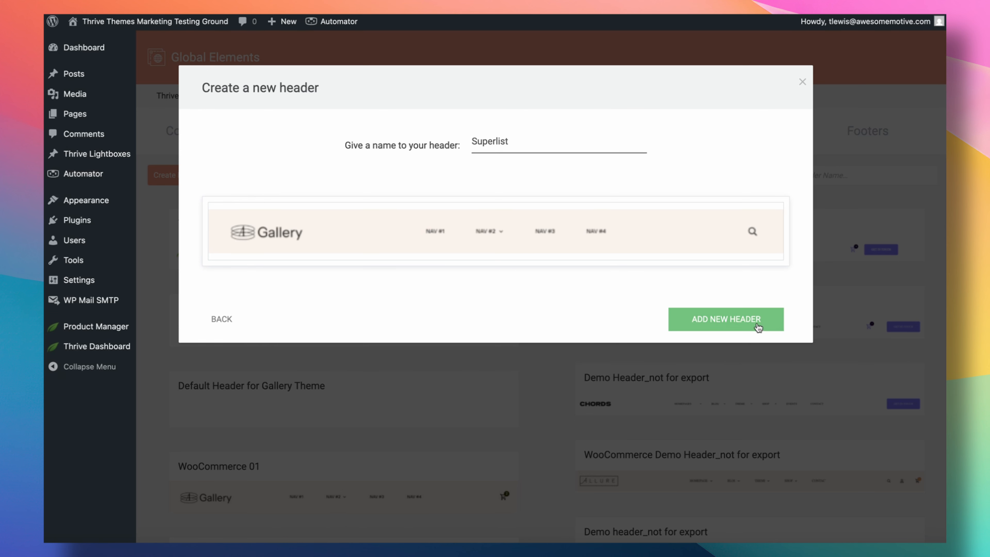
pyautogui.click(759, 328)
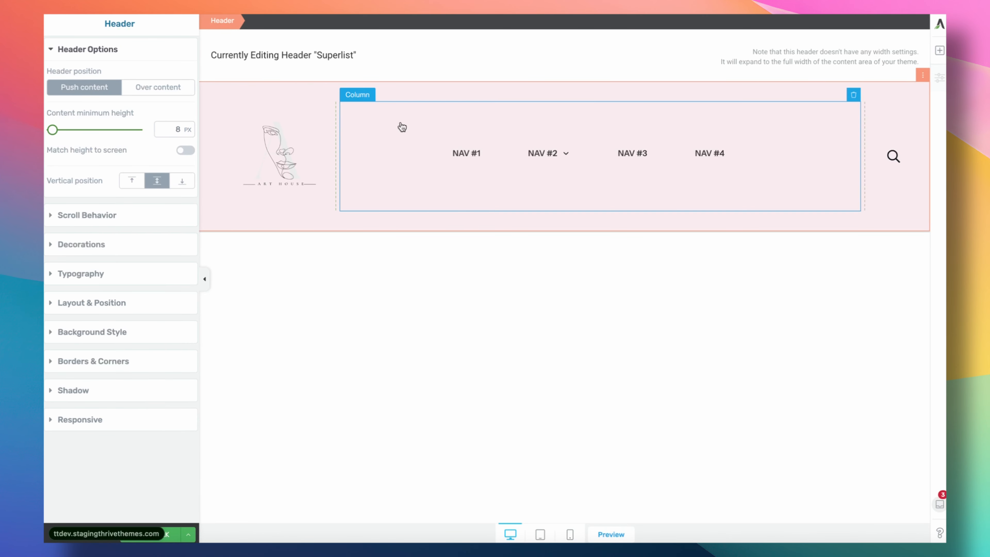
# Select the new header's logo element and mark the icon and wordmark of the original logo on the Superlist page.
pyautogui.click(270, 150)
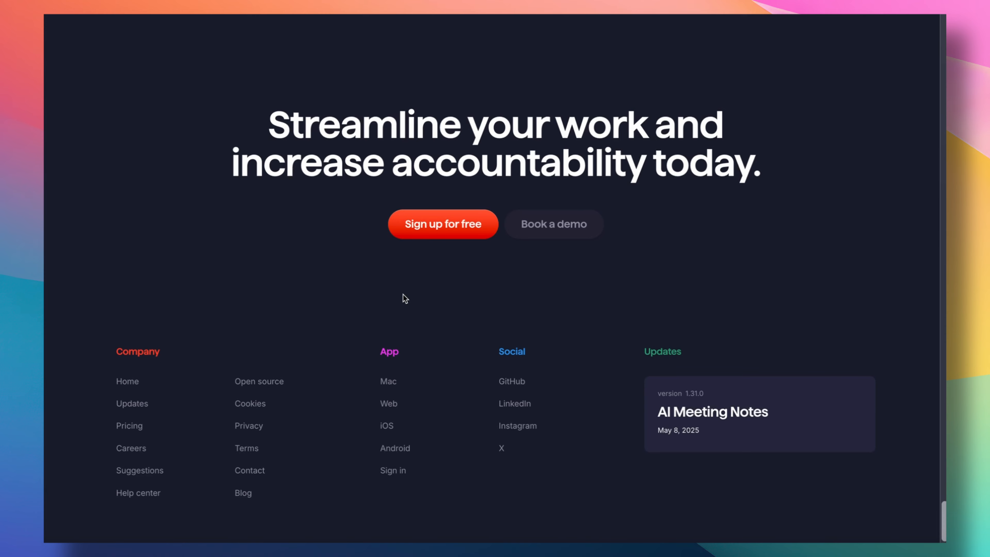
pyautogui.scroll(15, 403, 293)
pyautogui.scroll(10, 403, 293)
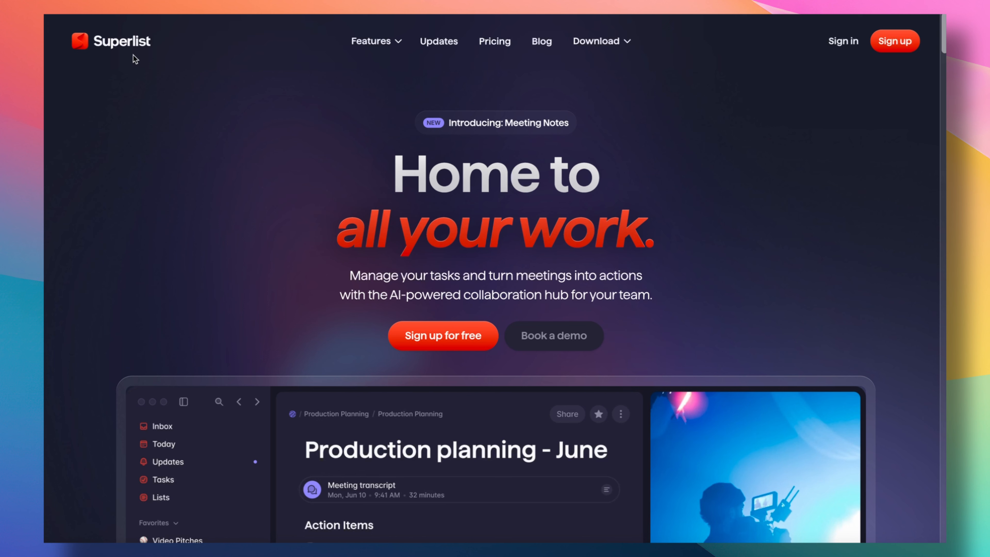
pyautogui.moveTo(94, 53); pyautogui.dragTo(145, 52)
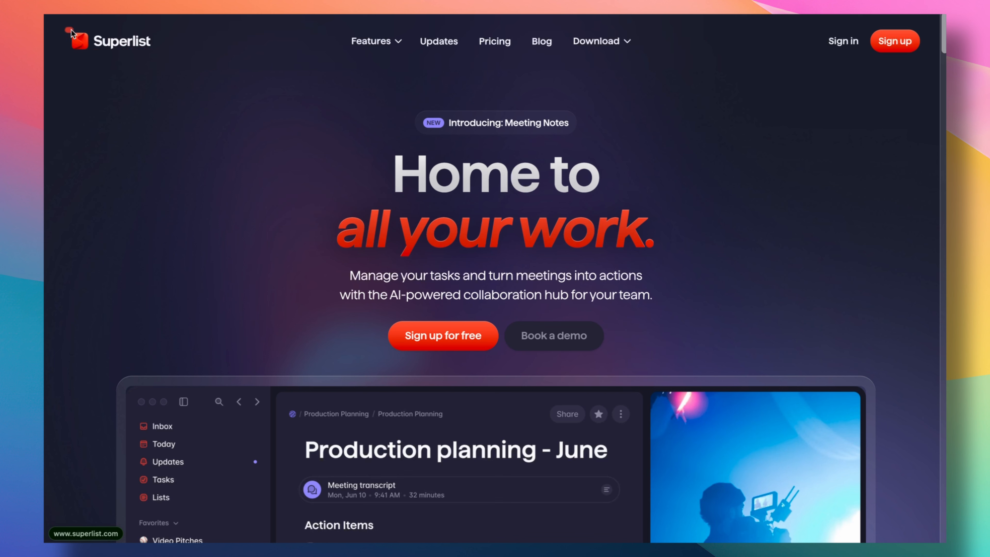
pyautogui.moveTo(92, 51); pyautogui.dragTo(71, 53)
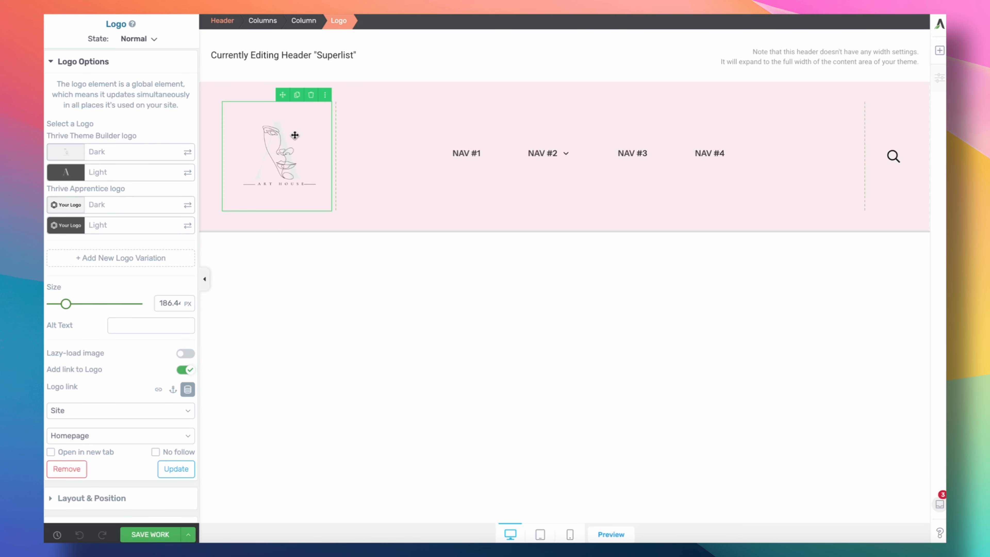
# Replace the dark Thrive Theme Builder logo with the red Superlist icon from the media library and set its size to 54 px.
pyautogui.click(189, 151)
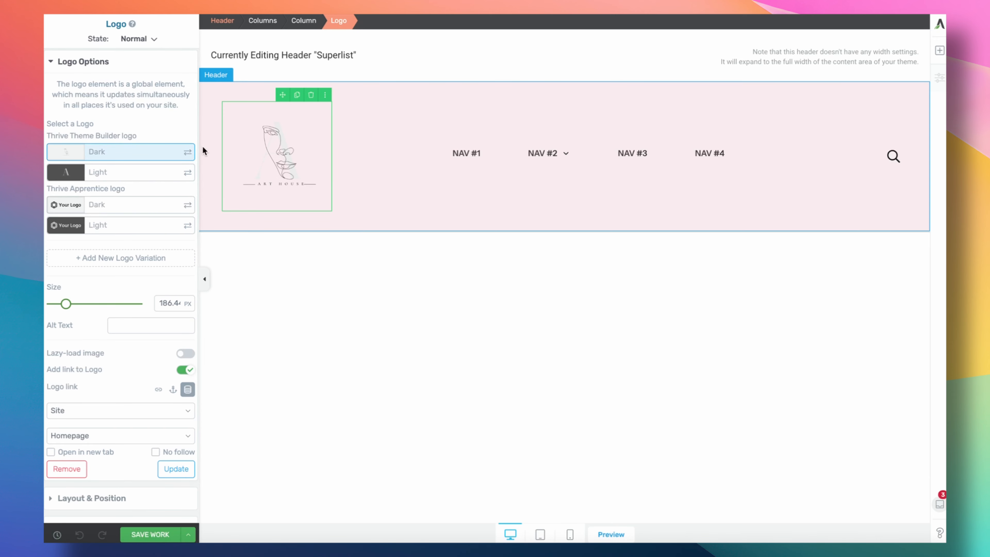
pyautogui.click(188, 152)
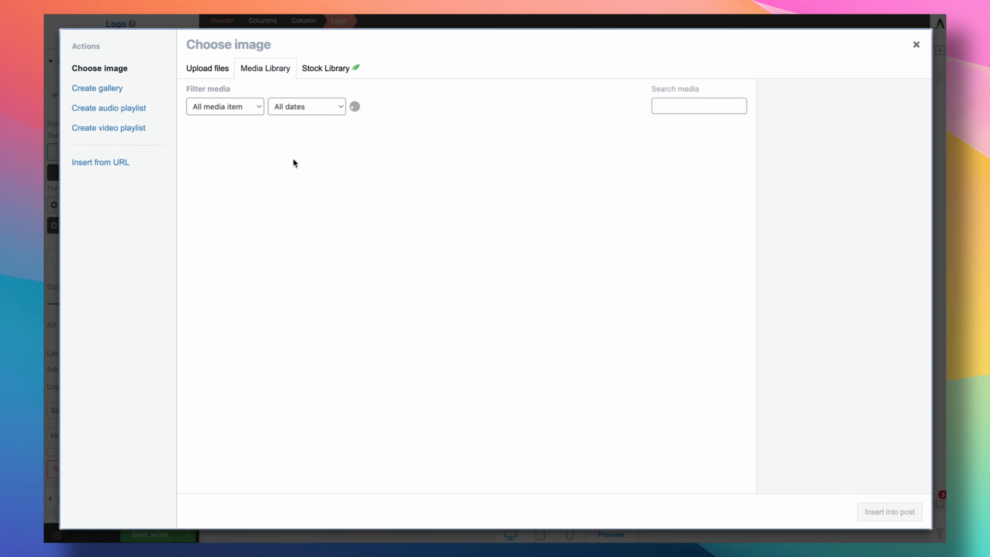
pyautogui.click(308, 164)
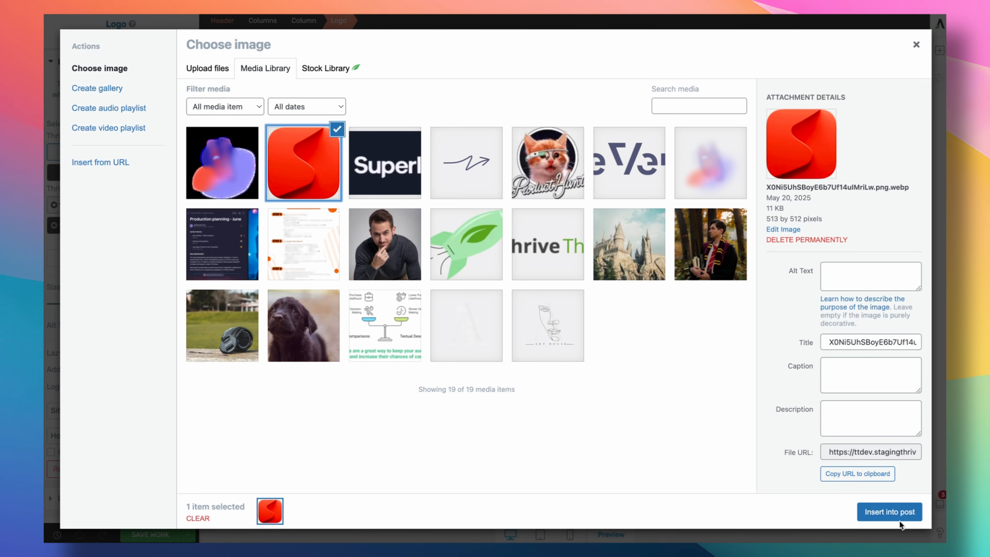
pyautogui.click(886, 511)
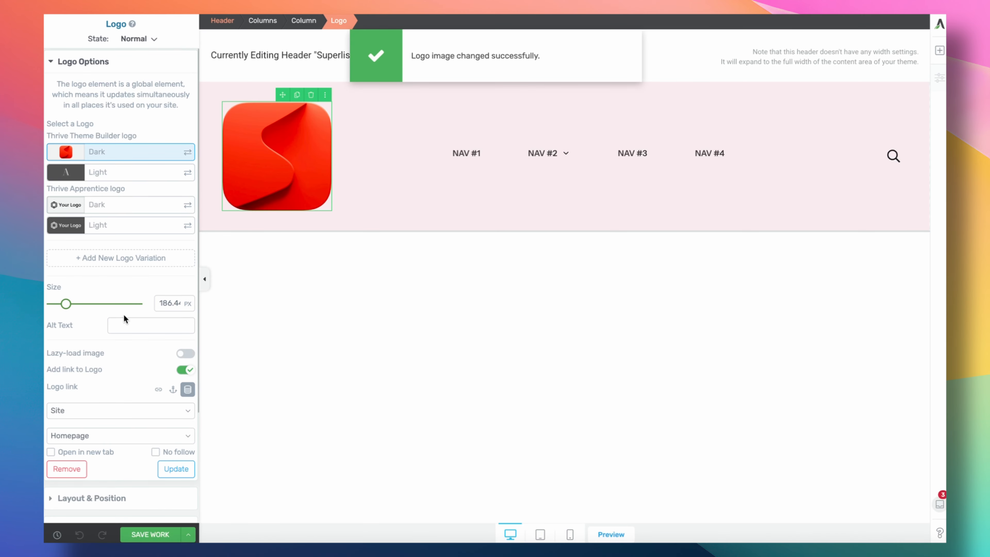
pyautogui.moveTo(67, 307); pyautogui.dragTo(55, 307)
# Add a content box below the logo and insert a two-column layout inside it.
pyautogui.click(939, 50)
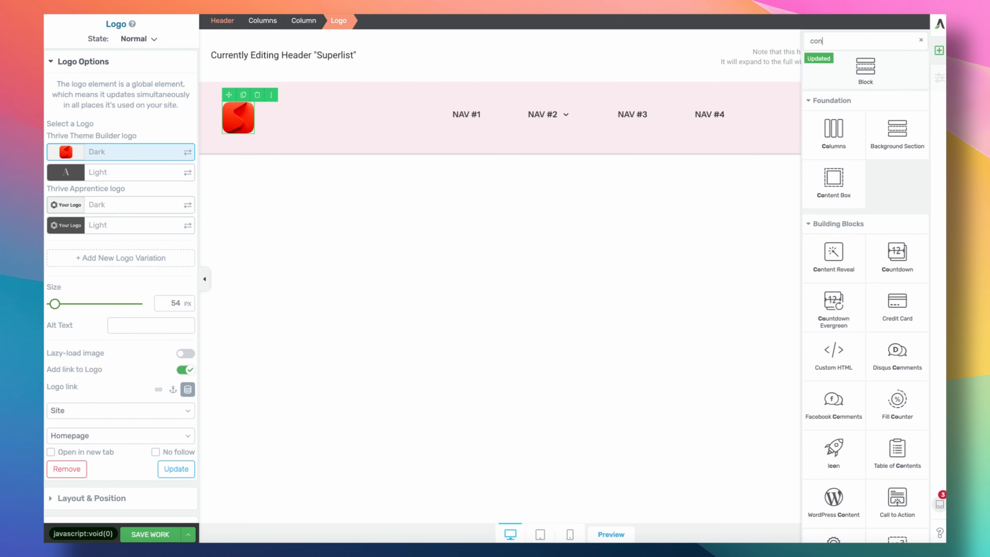
pyautogui.moveTo(831, 194); pyautogui.dragTo(239, 133)
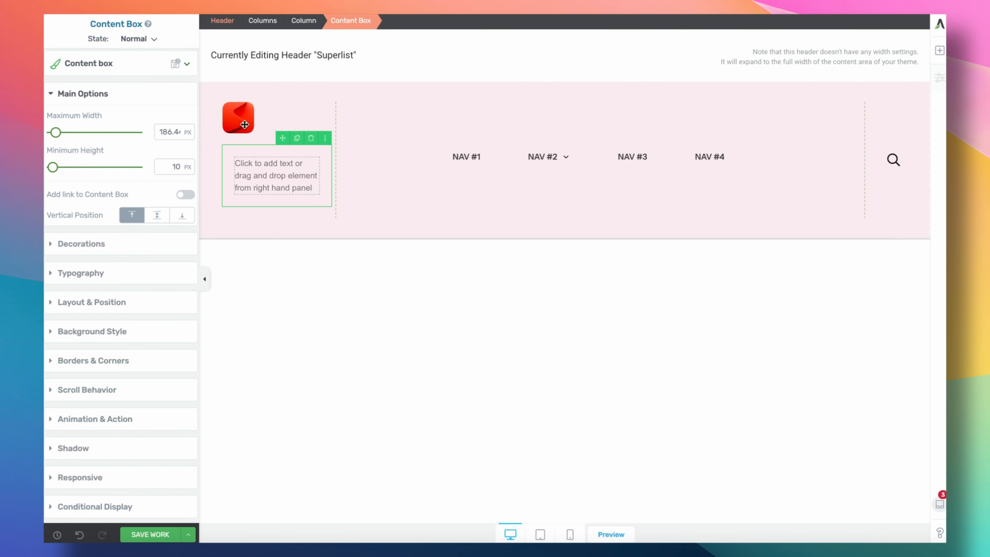
pyautogui.click(244, 122)
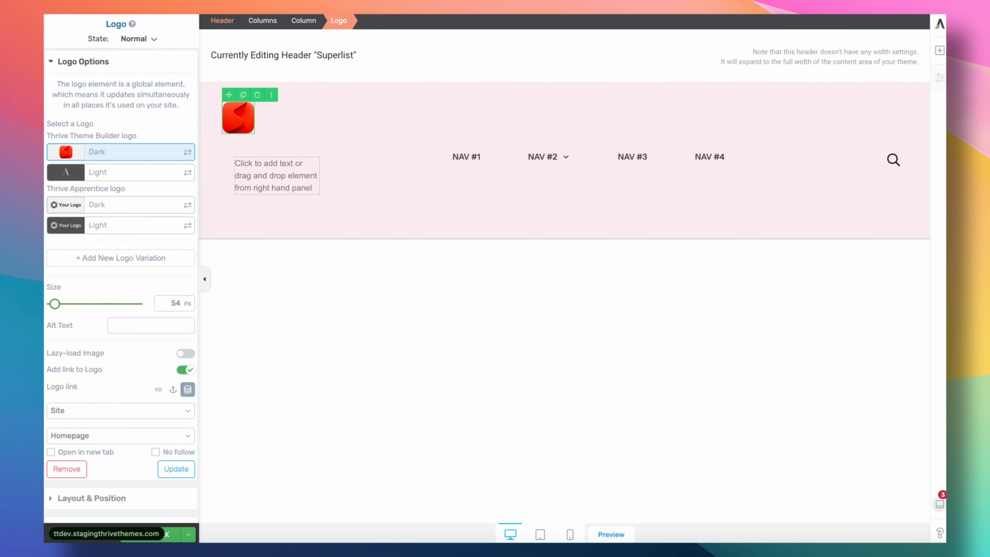
pyautogui.click(940, 50)
pyautogui.write('col')
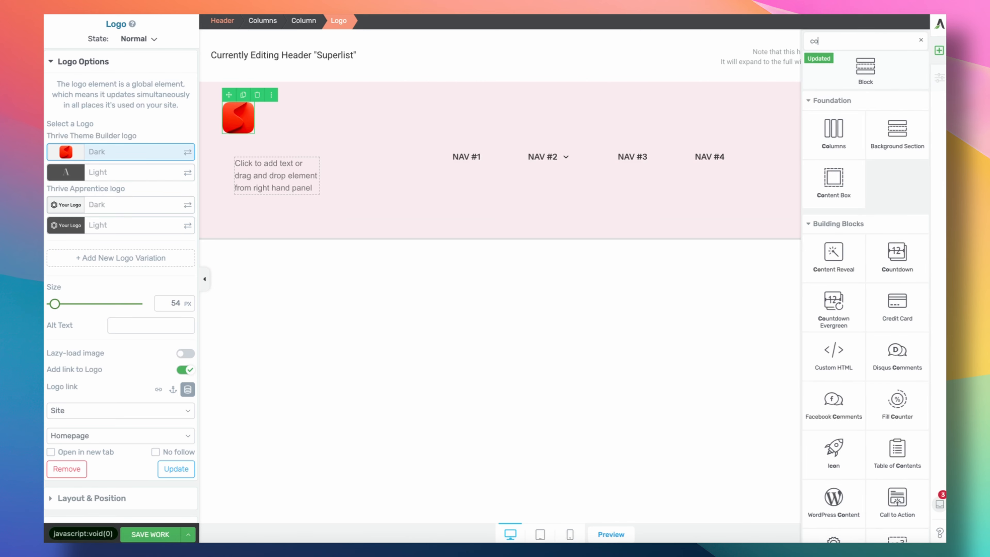
pyautogui.moveTo(834, 129); pyautogui.dragTo(287, 177)
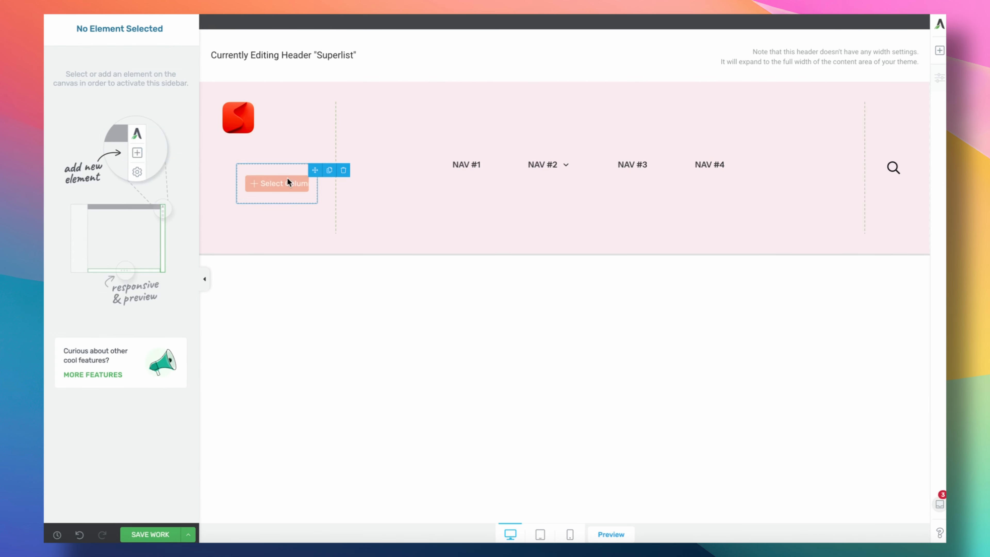
pyautogui.click(231, 225)
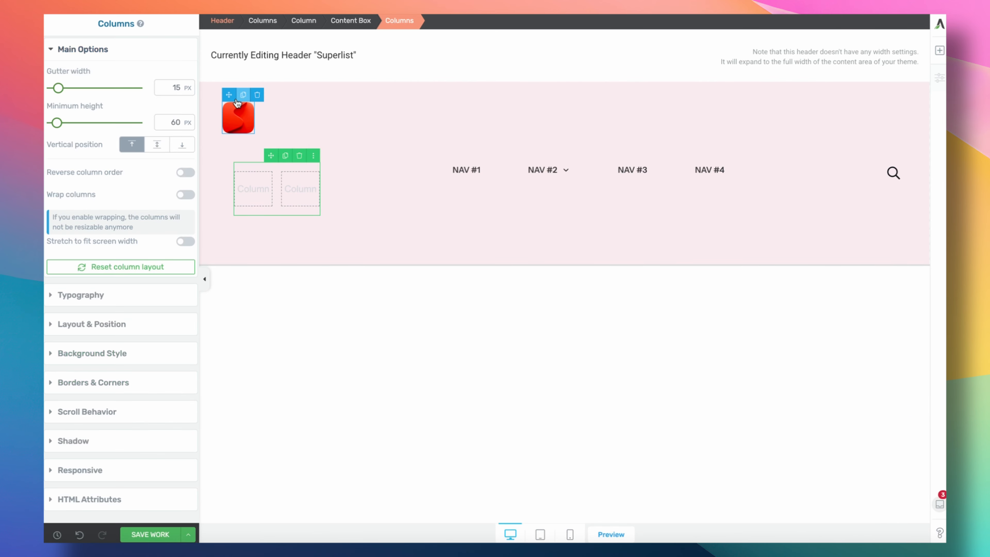
# Move the logo into the first column of the content box and add the bold text "Superlist" in the second column.
pyautogui.moveTo(237, 117); pyautogui.dragTo(249, 180)
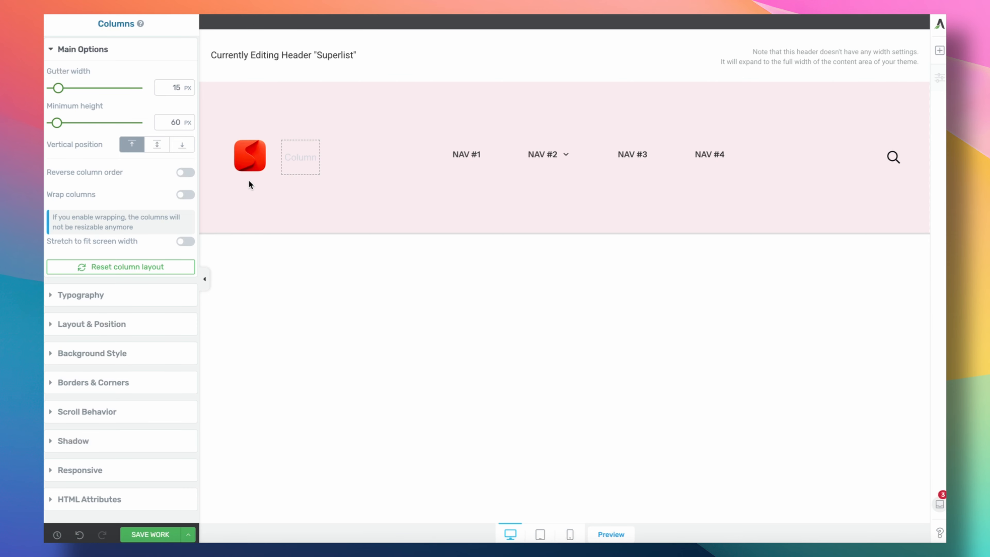
pyautogui.click(939, 50)
pyautogui.moveTo(848, 138); pyautogui.dragTo(319, 162)
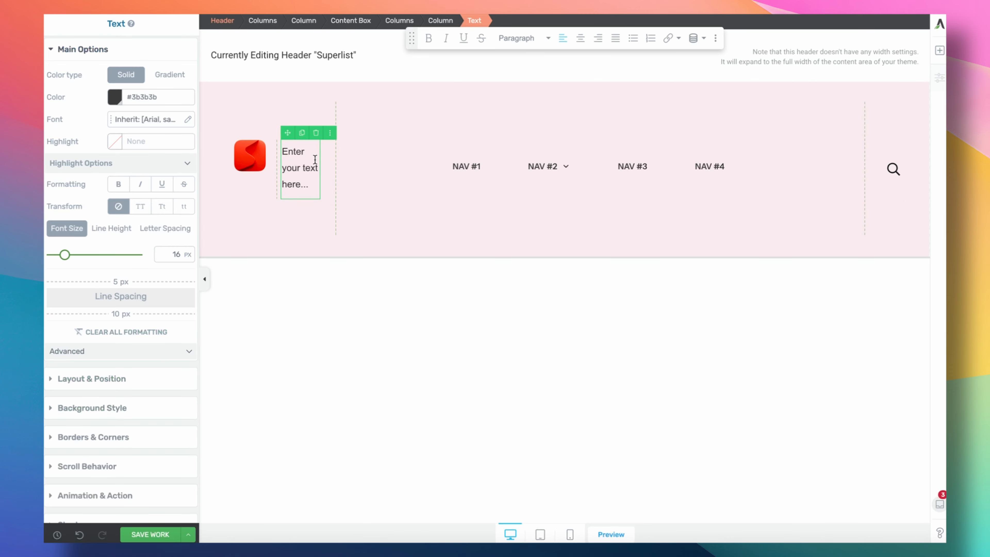
pyautogui.write('Superlist')
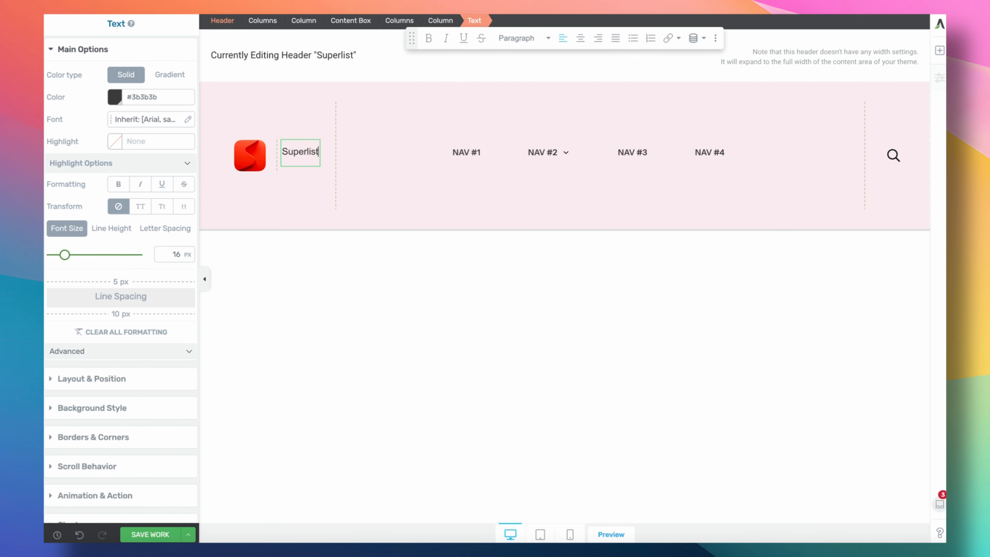
pyautogui.press('super+a')
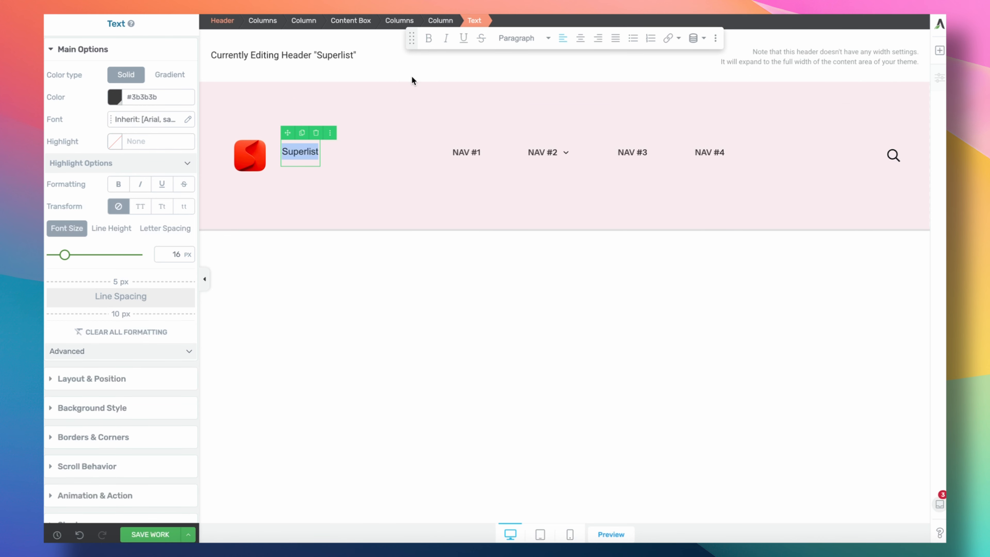
pyautogui.click(121, 186)
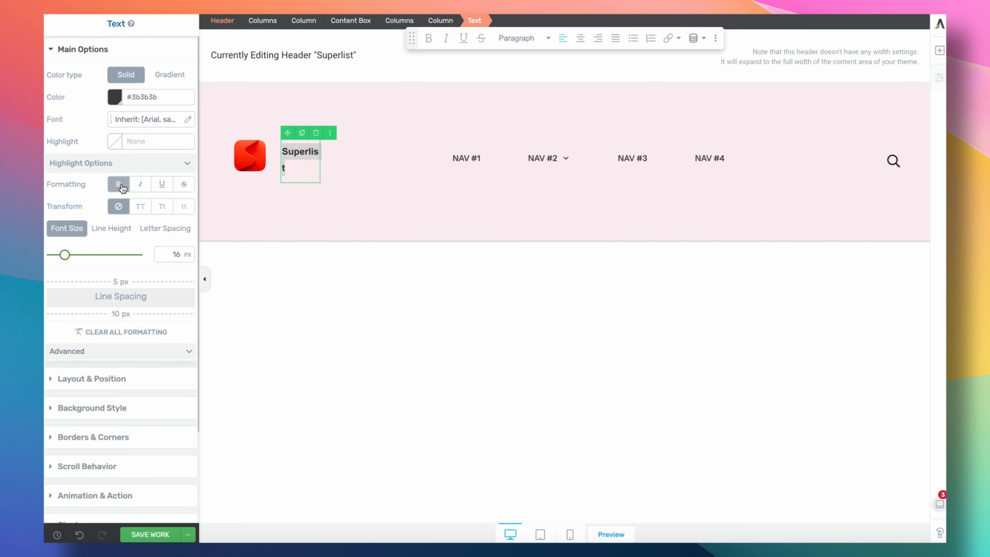
# Widen the header's logo column and narrow the icon's inner column so "Superlist" fits on one line, and centre the inner columns vertically.
pyautogui.moveTo(340, 147); pyautogui.dragTo(350, 149)
pyautogui.moveTo(282, 150); pyautogui.dragTo(269, 155)
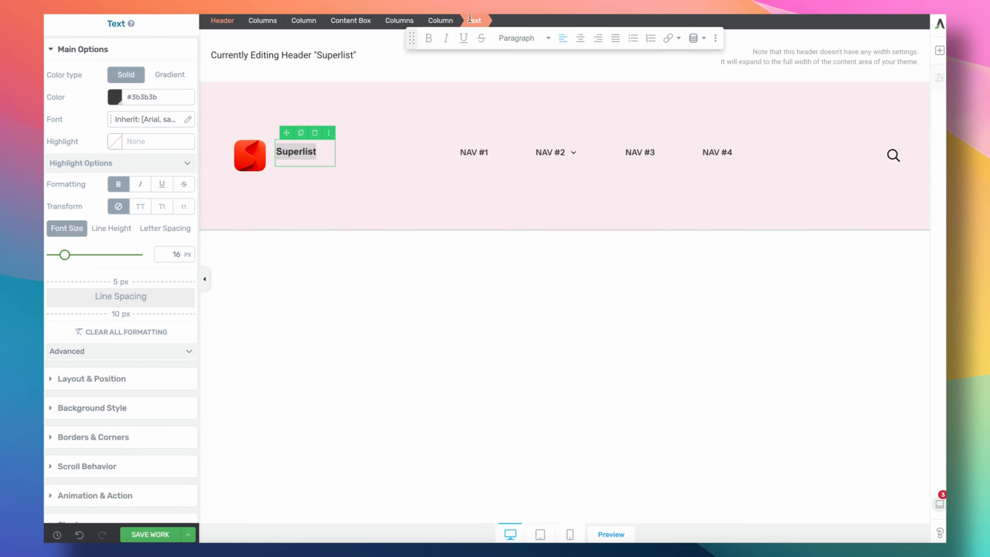
pyautogui.click(413, 20)
pyautogui.click(157, 144)
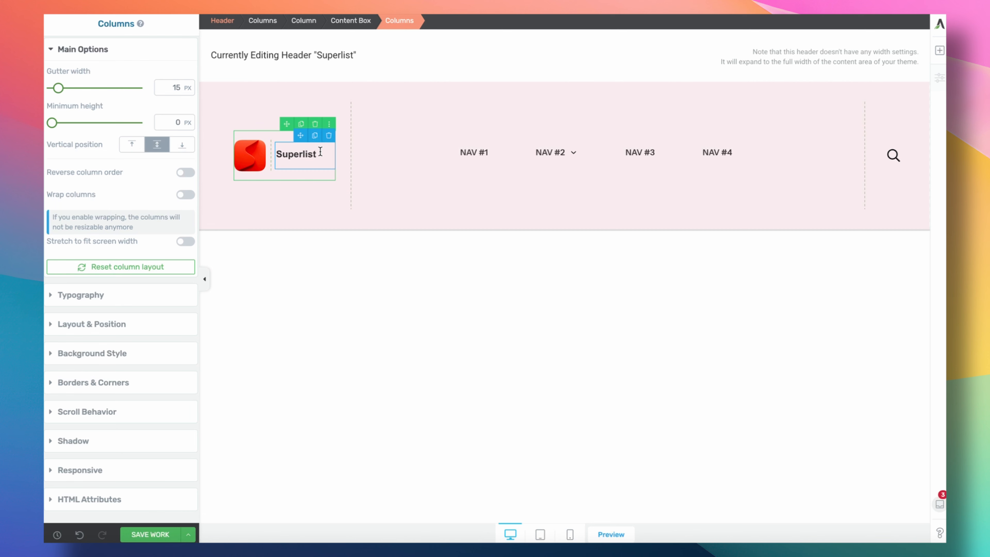
# Set the "Superlist" text size to 24 px, widen the header's logo column to about 24.5%, and bring the text closer to the icon.
pyautogui.doubleClick(303, 153)
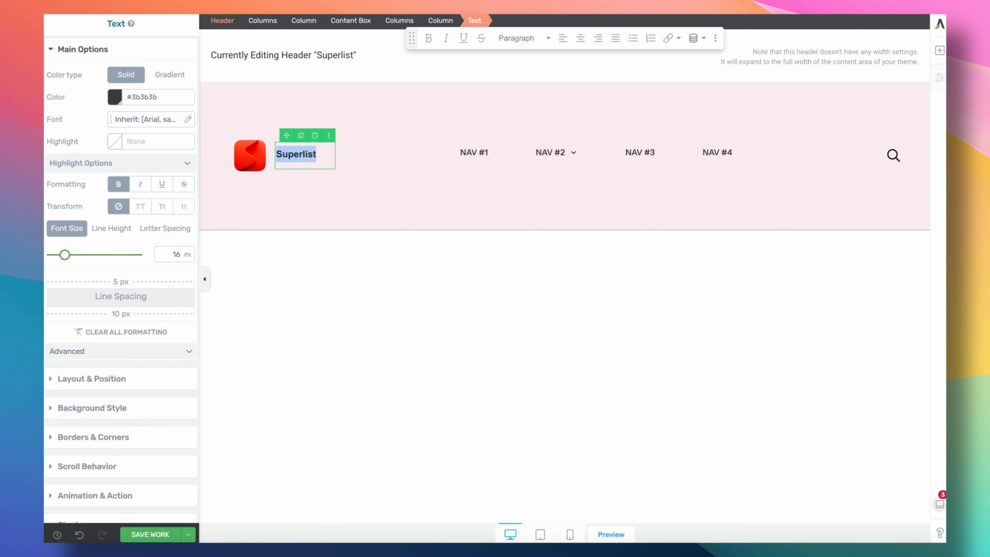
pyautogui.doubleClick(168, 253)
pyautogui.write('32')
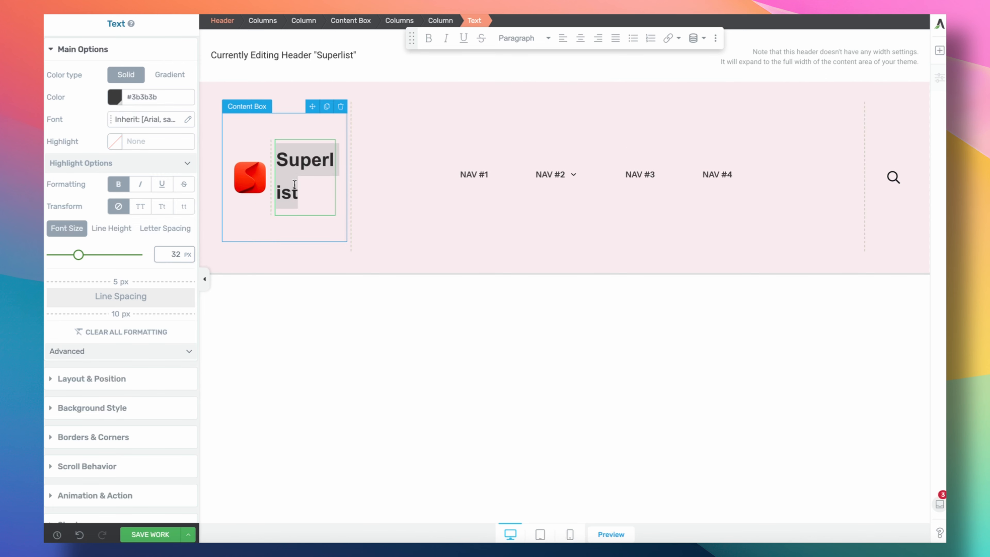
pyautogui.moveTo(351, 175); pyautogui.dragTo(387, 158)
pyautogui.write('24')
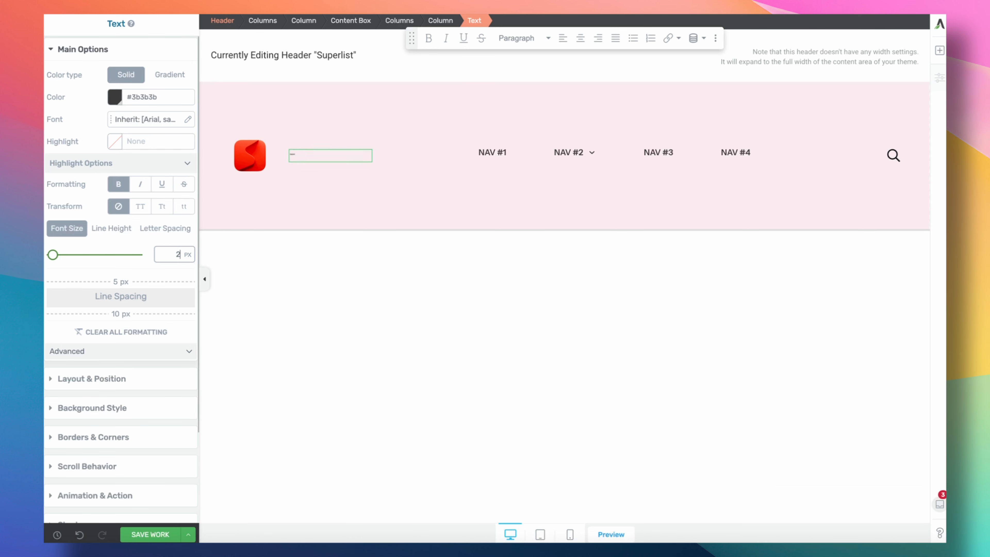
pyautogui.moveTo(287, 156)
pyautogui.mouseDown()
pyautogui.moveTo(265, 155)
pyautogui.moveTo(274, 155)
pyautogui.mouseUp()
pyautogui.click(336, 208)
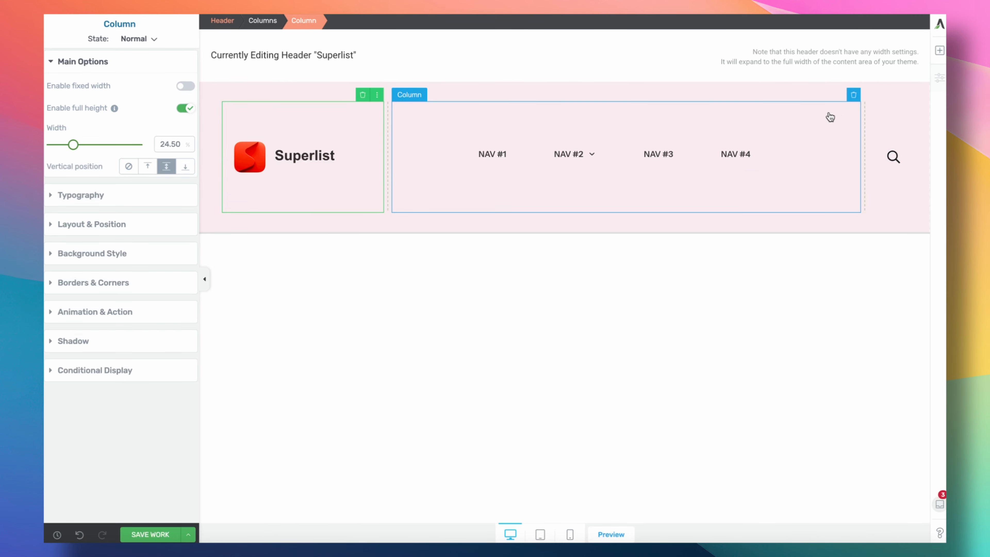
# Insert a two-column 1/2–1/2 layout in the header's last column and delete the search icon above it.
pyautogui.click(939, 53)
pyautogui.write('co')
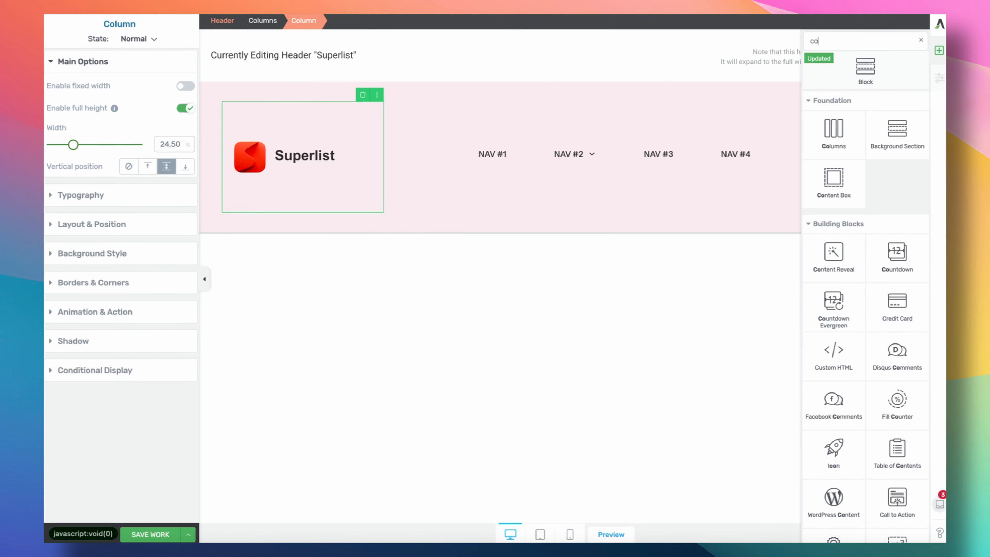
pyautogui.moveTo(833, 146)
pyautogui.mouseDown()
pyautogui.moveTo(741, 184)
pyautogui.moveTo(888, 176)
pyautogui.moveTo(892, 110)
pyautogui.moveTo(902, 173)
pyautogui.moveTo(892, 228)
pyautogui.moveTo(889, 137)
pyautogui.moveTo(939, 154)
pyautogui.moveTo(828, 168)
pyautogui.moveTo(893, 200)
pyautogui.moveTo(891, 145)
pyautogui.moveTo(893, 170)
pyautogui.mouseUp()
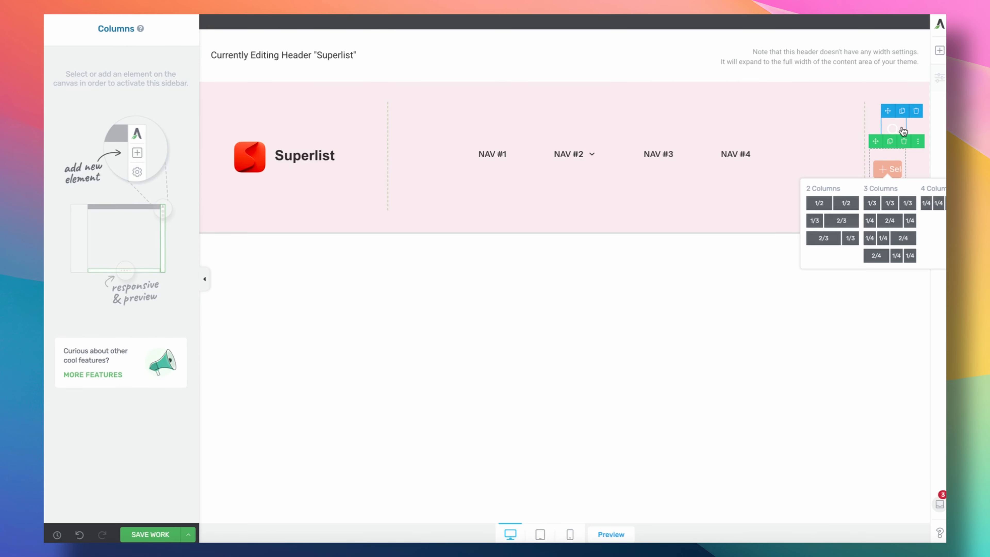
pyautogui.click(846, 202)
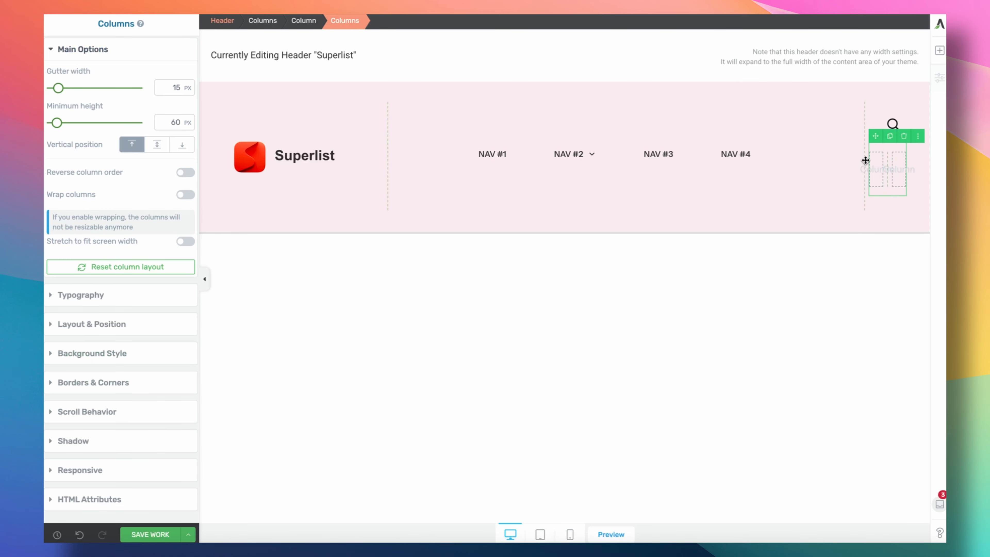
pyautogui.moveTo(893, 124)
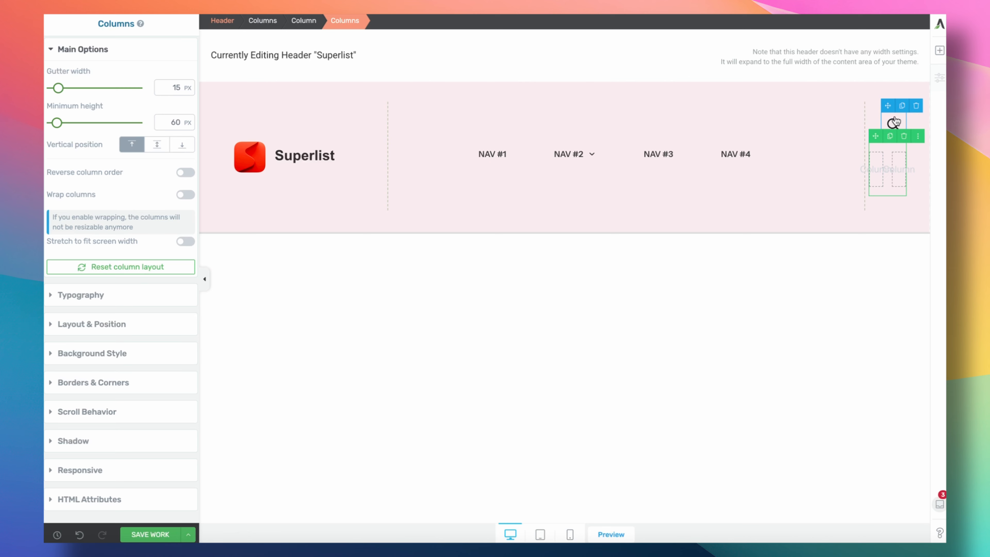
pyautogui.click(915, 108)
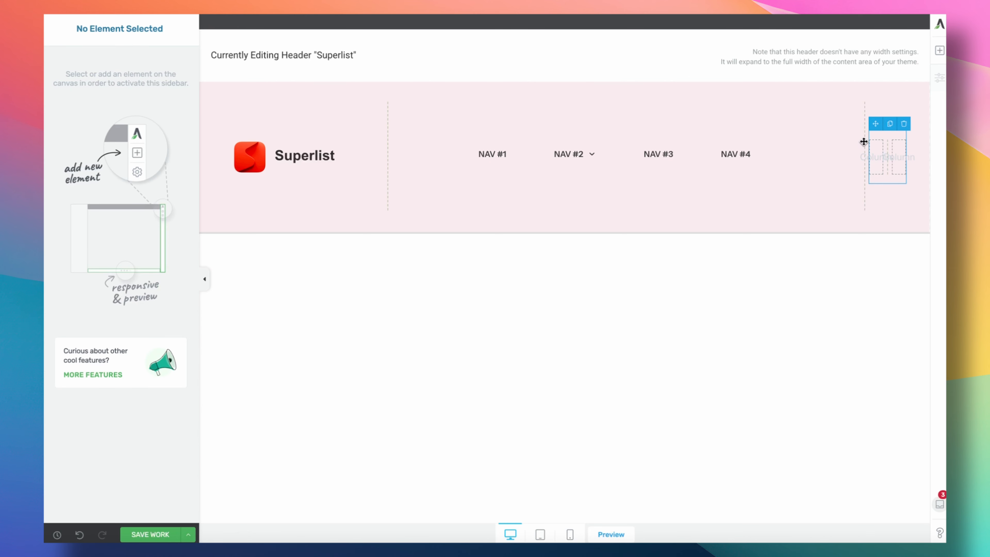
# Set the width of the header's last column to 20%.
pyautogui.click(852, 131)
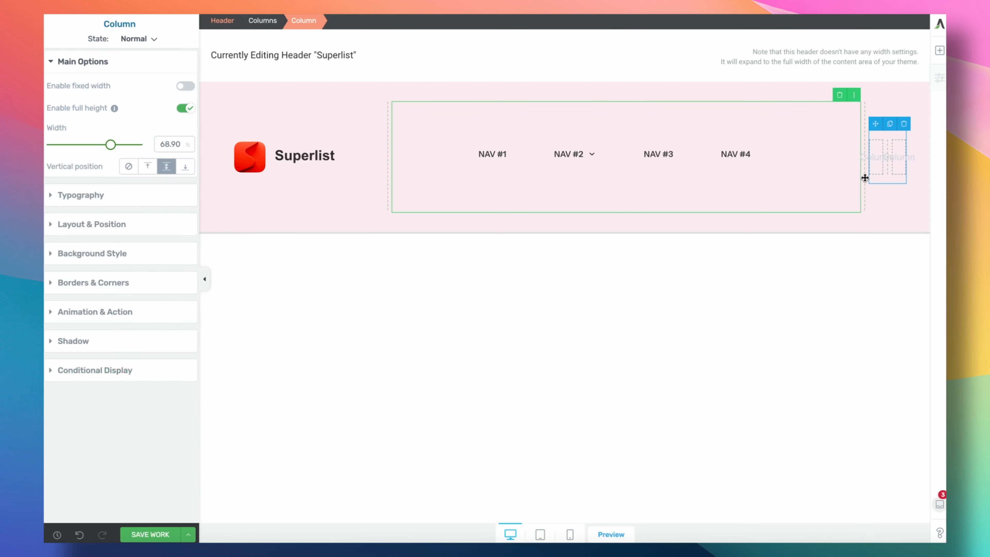
pyautogui.click(876, 178)
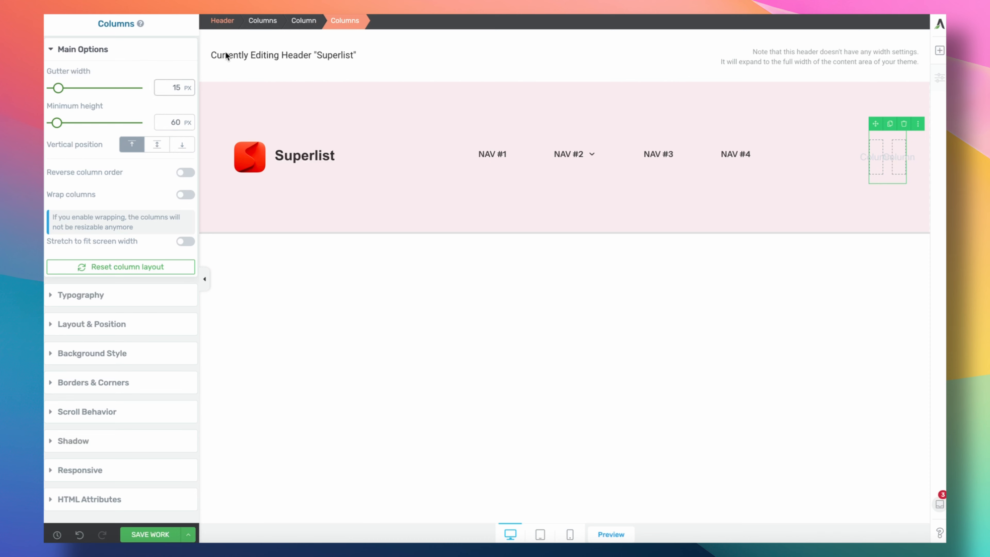
pyautogui.click(323, 28)
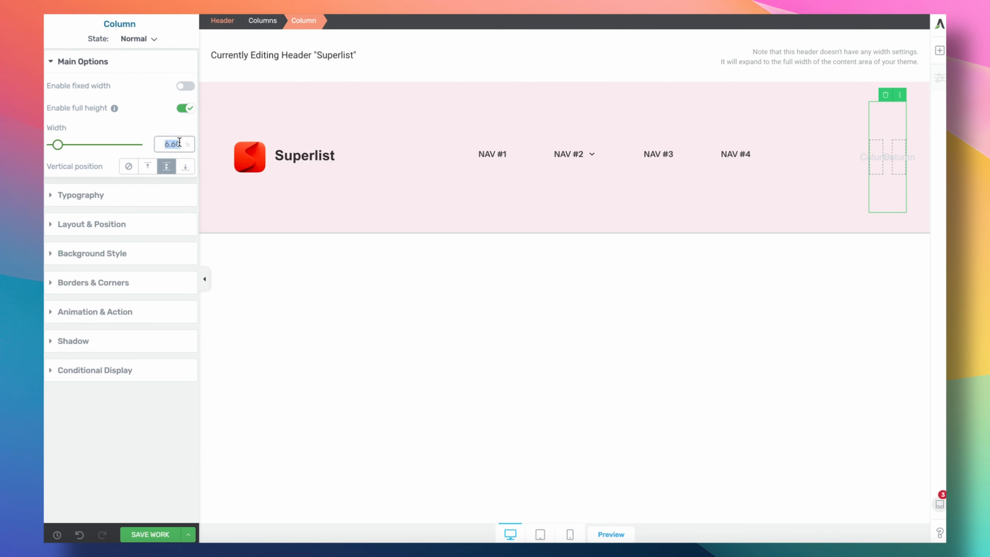
pyautogui.write('20.0')
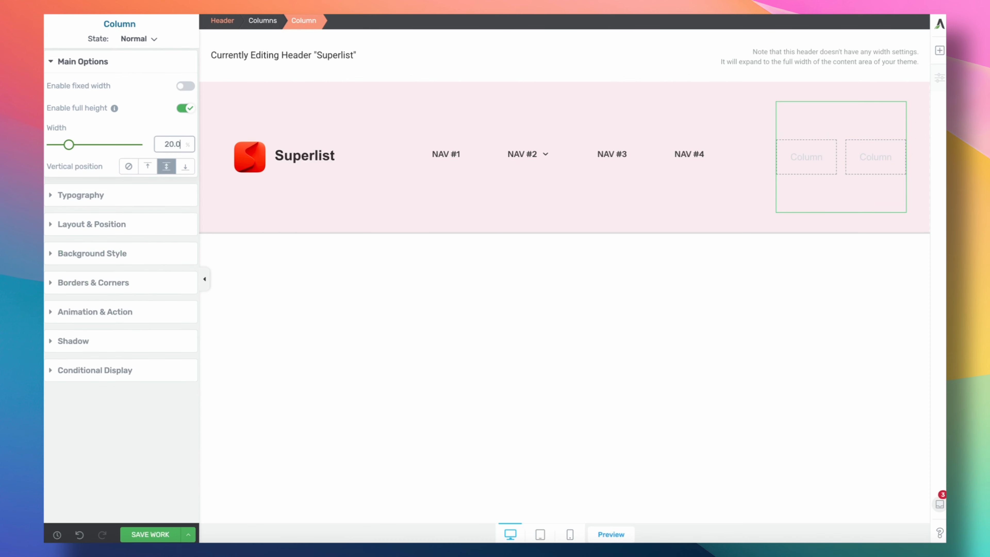
# Add a button to the first of the two new inner columns and place a duplicate of it in the second.
pyautogui.click(939, 50)
pyautogui.moveTo(833, 179); pyautogui.dragTo(803, 156)
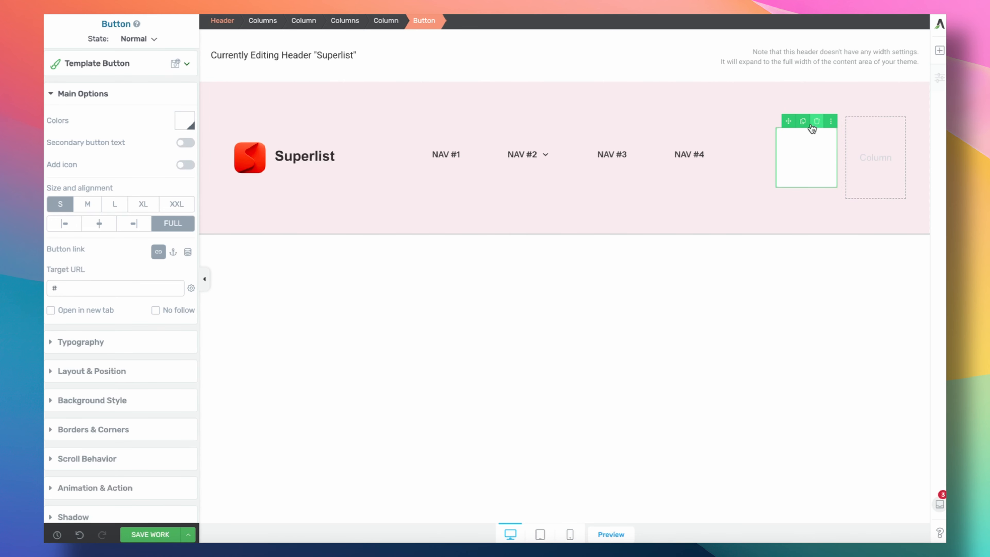
pyautogui.click(803, 123)
pyautogui.moveTo(788, 121); pyautogui.dragTo(865, 164)
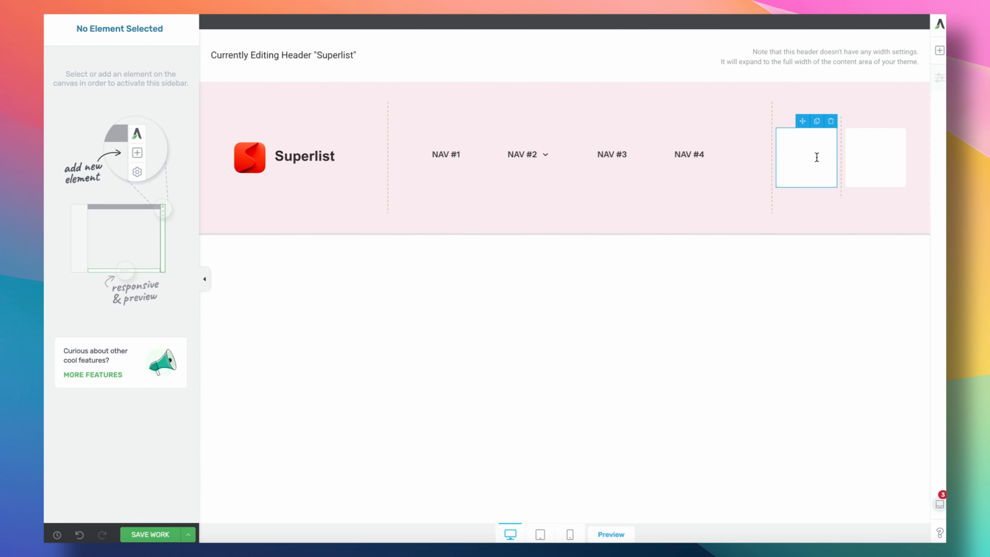
# Remove the solid colour background layer from the first button in the header.
pyautogui.click(822, 140)
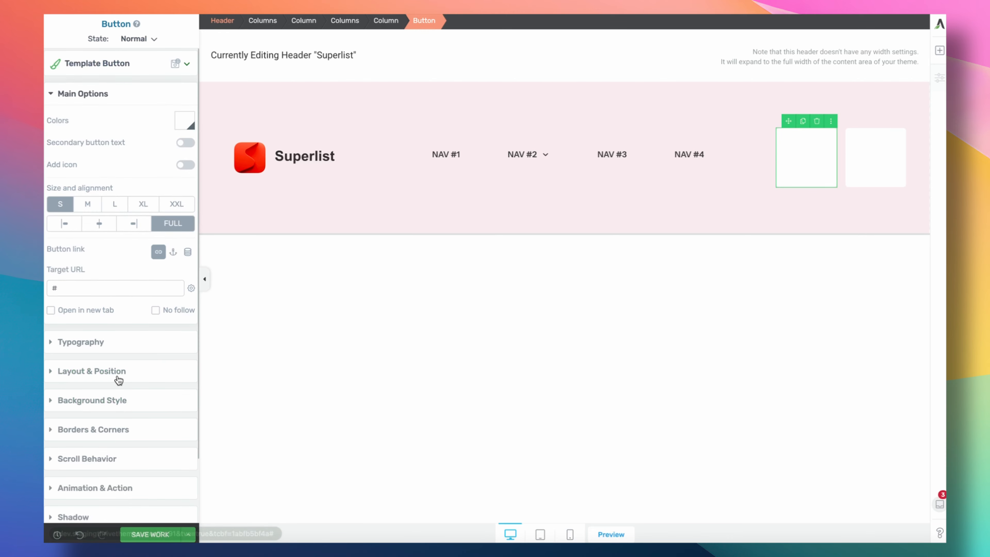
pyautogui.click(121, 401)
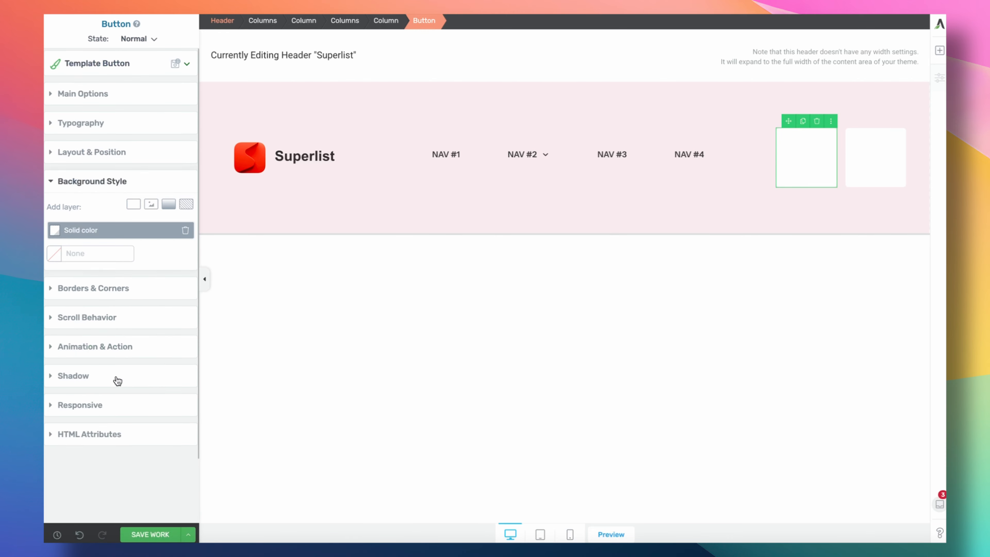
pyautogui.click(186, 231)
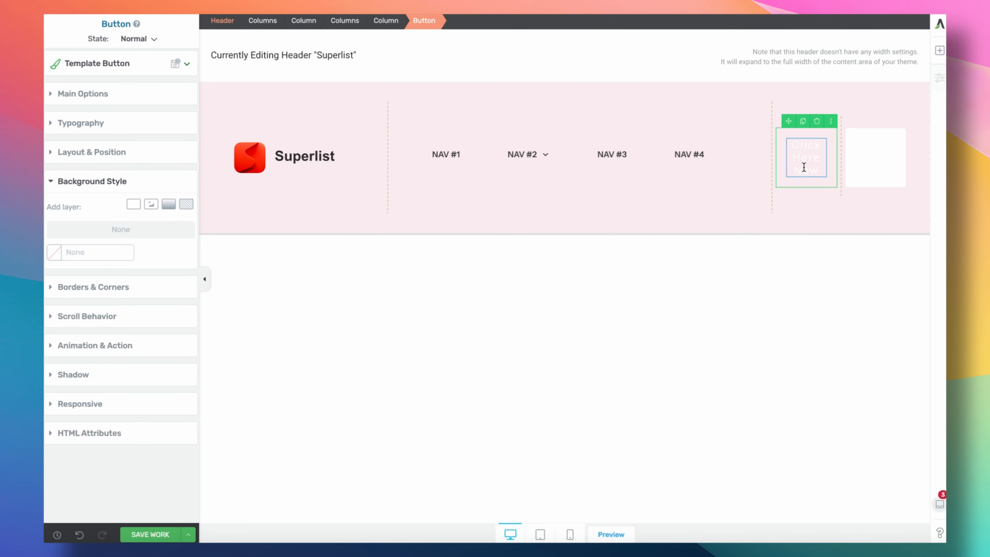
# Change the first button's text to "Sign in" and set its letter spacing to 0 px.
pyautogui.click(804, 167)
pyautogui.press('super+a')
pyautogui.write('Sign in')
pyautogui.press('super+a')
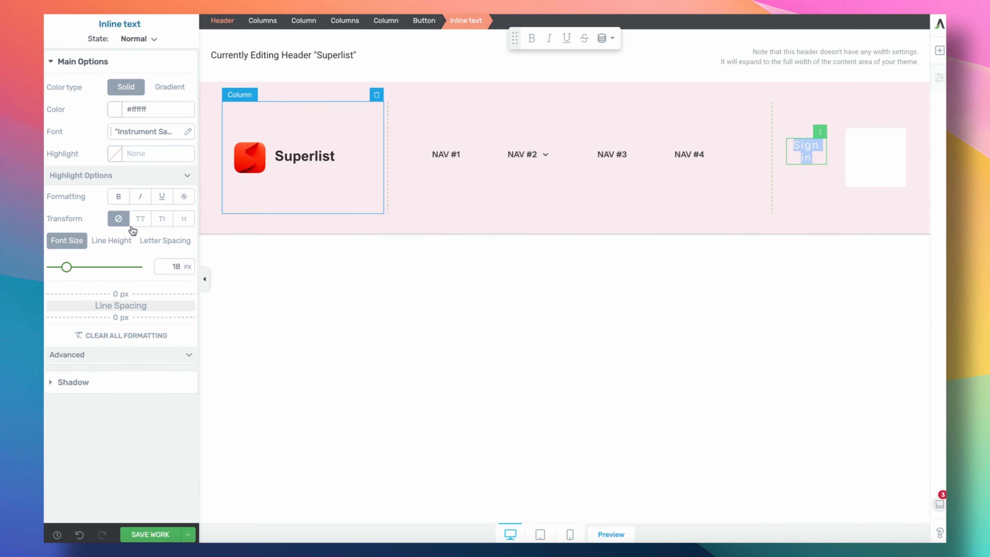
pyautogui.click(165, 240)
pyautogui.doubleClick(172, 266)
pyautogui.write('0')
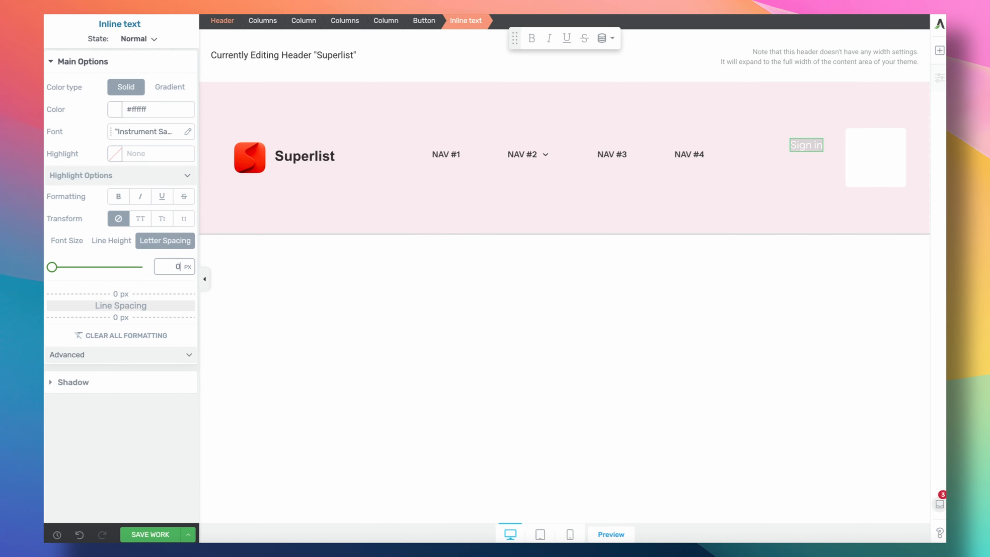
pyautogui.click(814, 162)
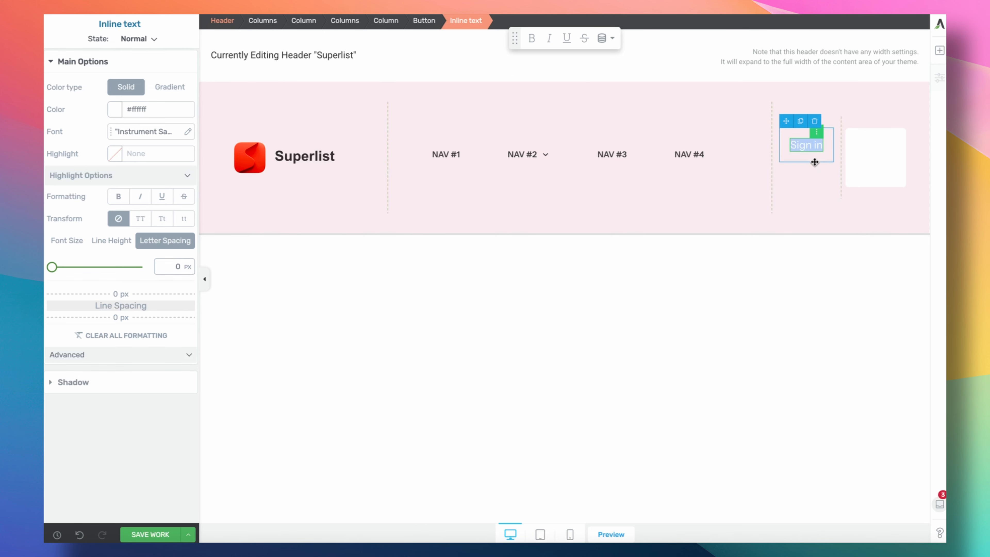
pyautogui.click(814, 162)
# Sample the dark background colour #1a1c2a beside "Sign in" on the original Superlist page and return to the header editor.
pyautogui.click(770, 226)
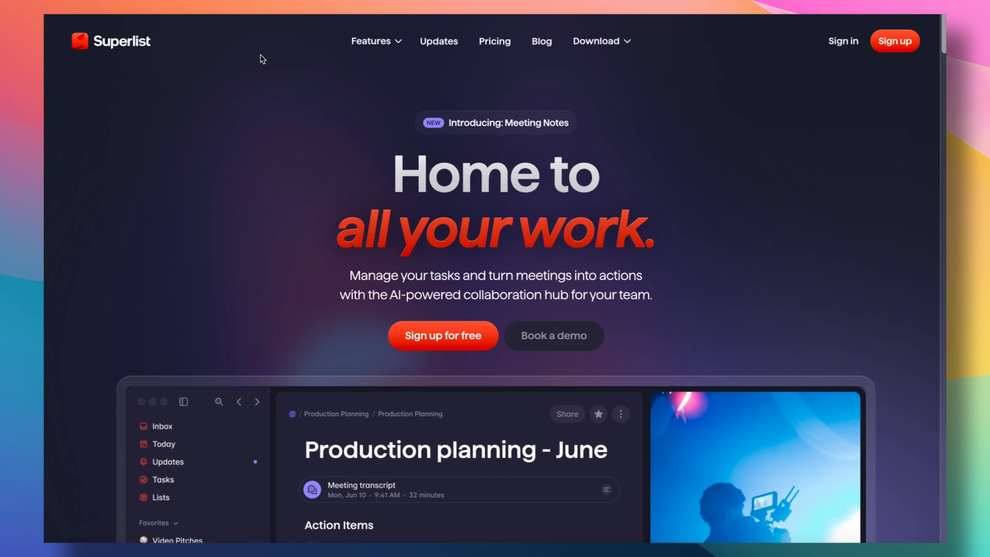
pyautogui.press('super+shift+c')
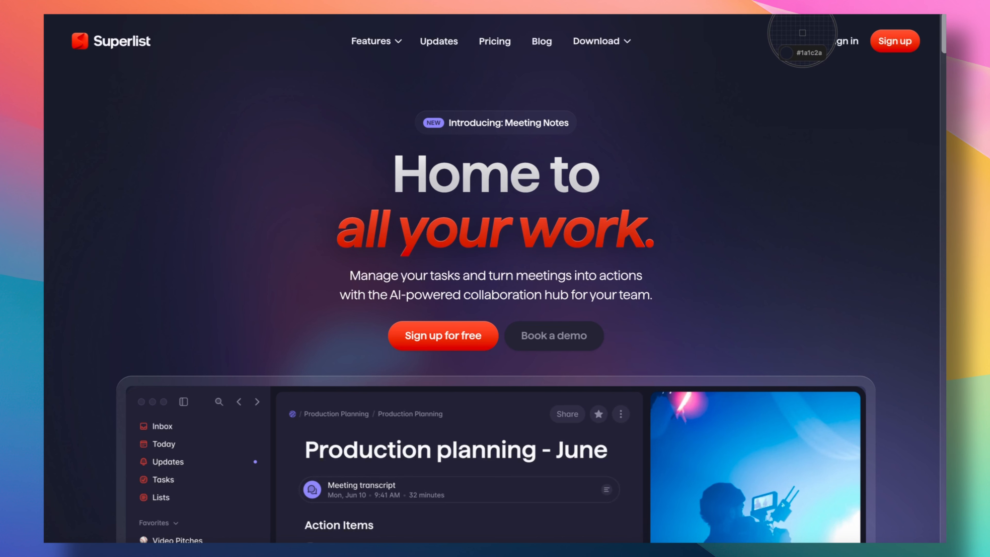
pyautogui.click(802, 33)
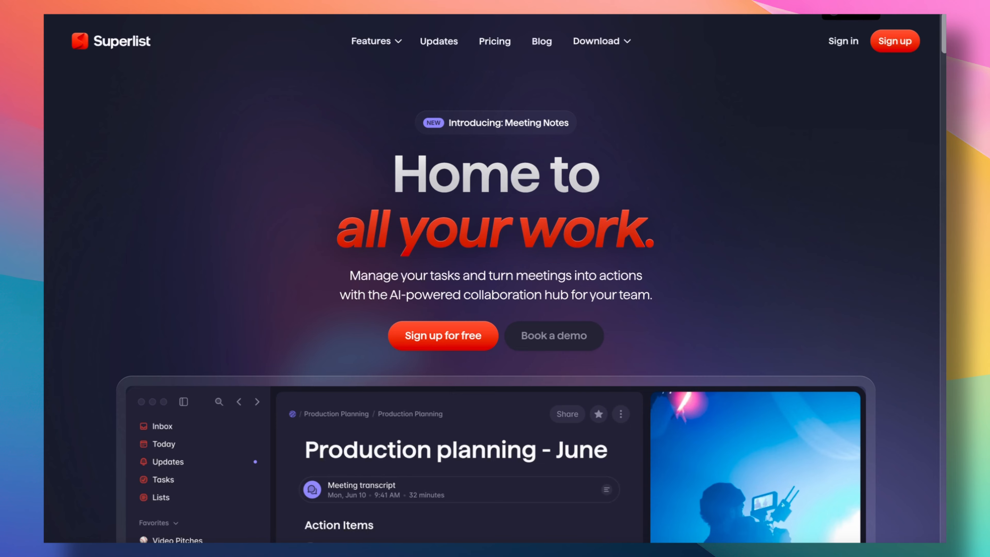
pyautogui.hotkey('ctrl', 'Tab')
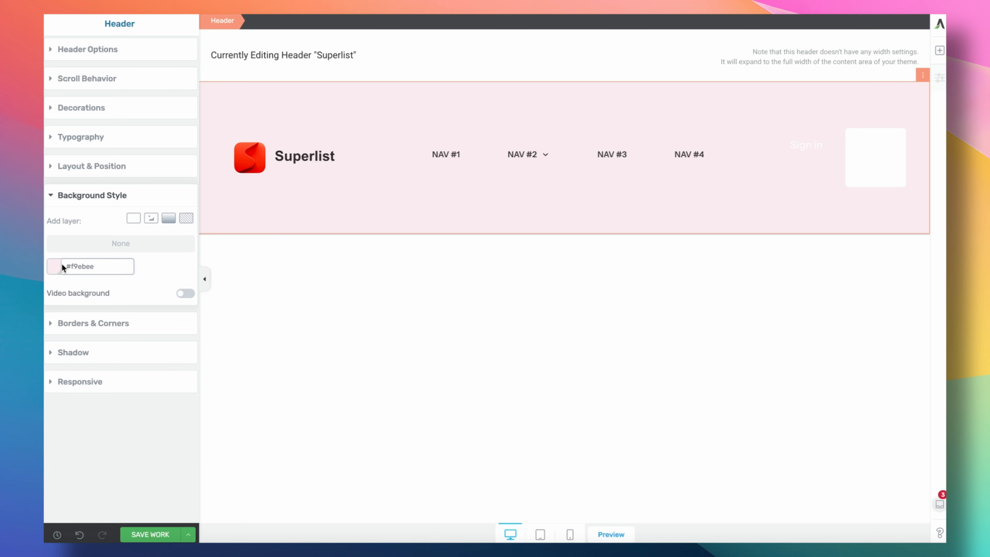
# Unlink the header's background from its theme colour and set it to #1a1c2a.
pyautogui.click(60, 271)
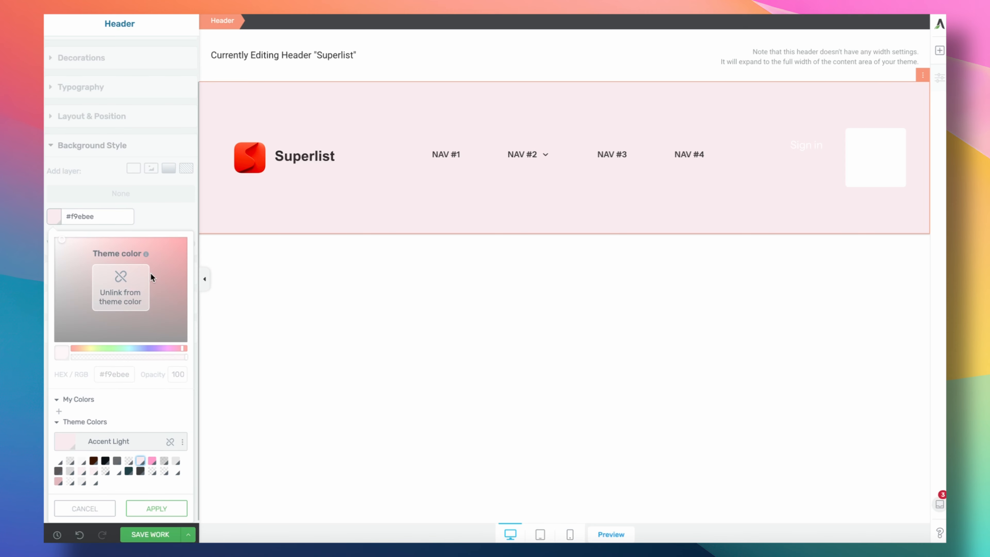
pyautogui.click(171, 444)
pyautogui.click(109, 401)
pyautogui.hotkey('ctrl', 'v')
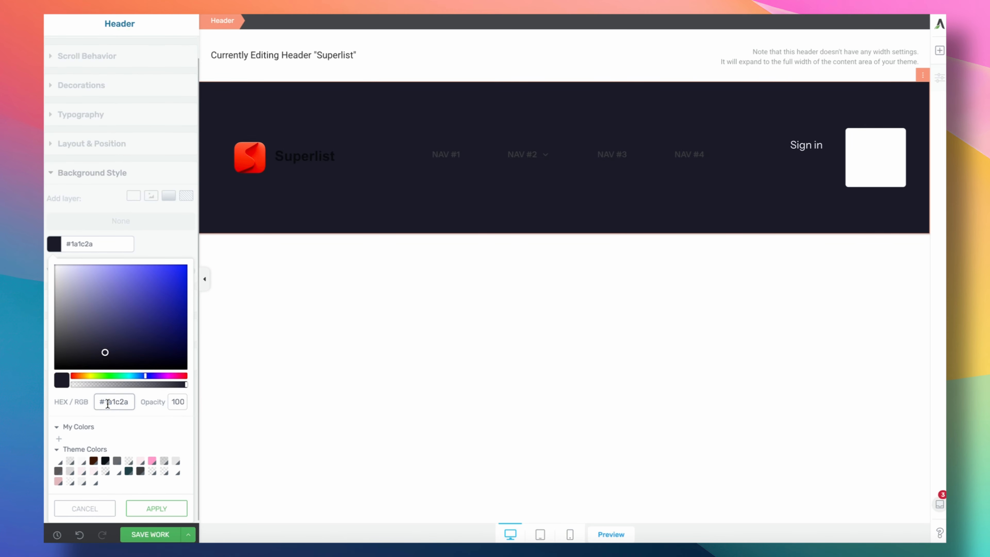
pyautogui.click(160, 507)
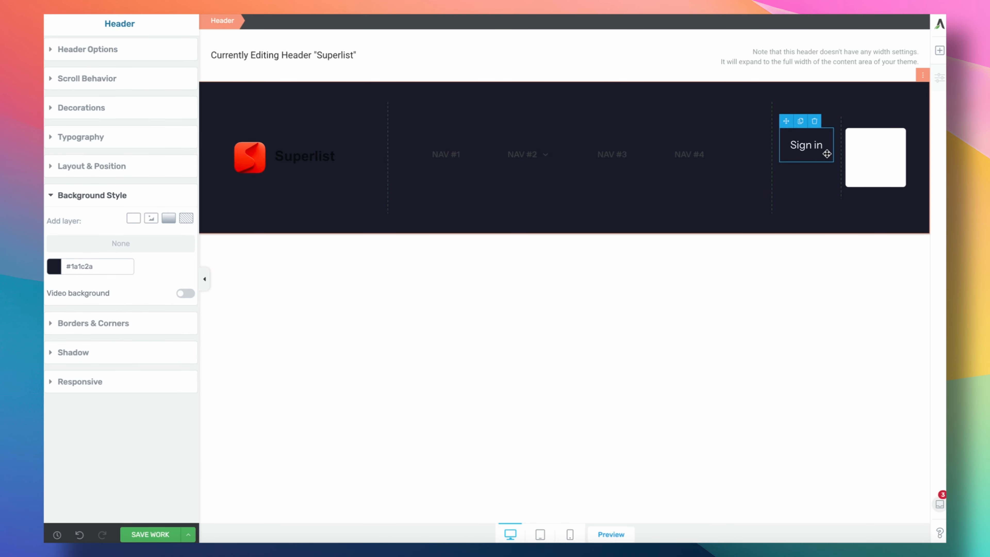
# Set the "Superlist" wordmark's text colour to the white theme colour "Light elements" (#ffffff).
pyautogui.click(301, 155)
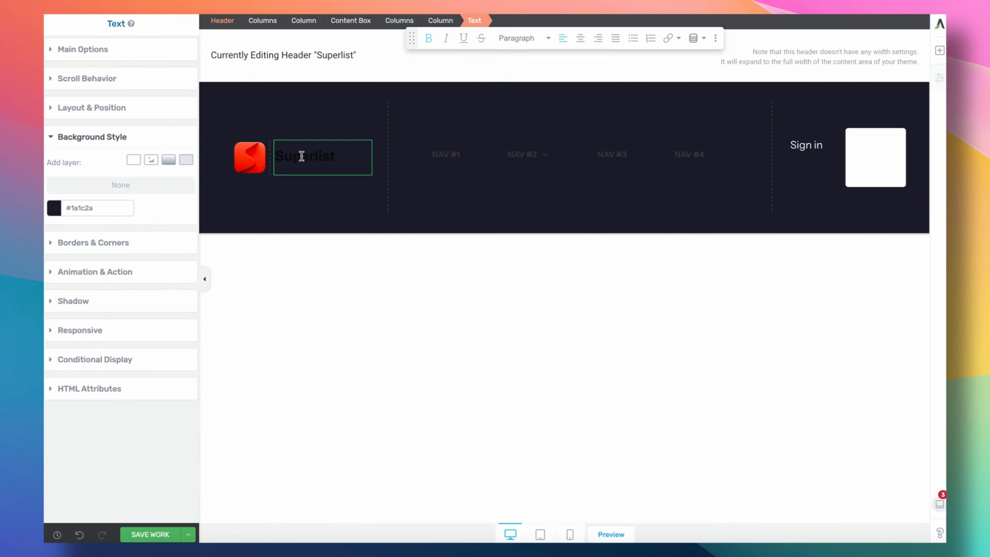
pyautogui.doubleClick(308, 153)
pyautogui.click(83, 50)
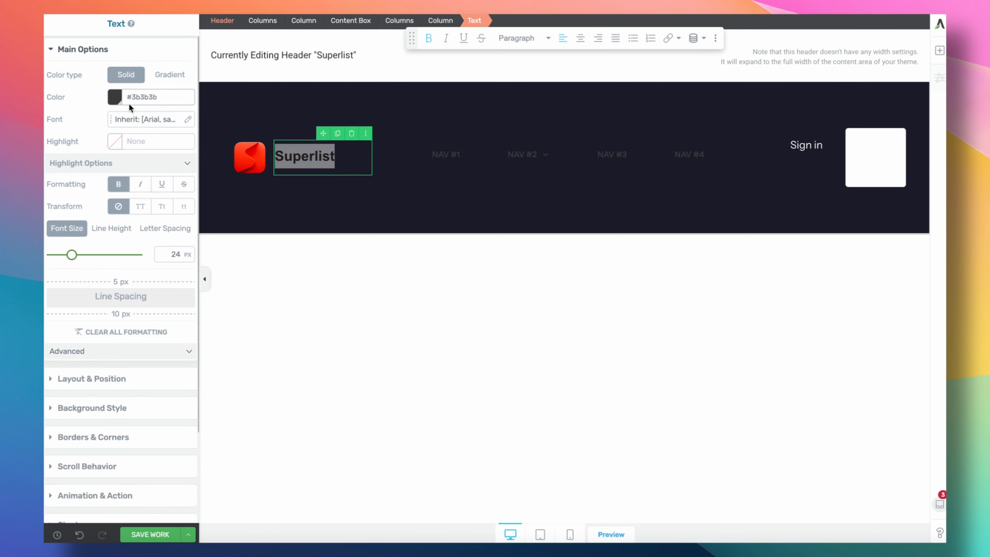
pyautogui.click(115, 97)
pyautogui.click(117, 352)
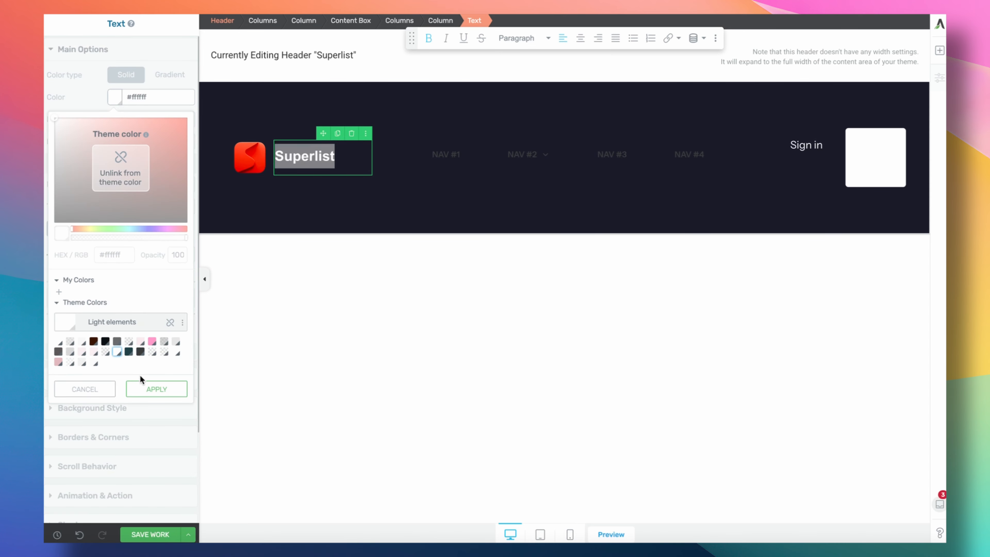
pyautogui.click(164, 389)
# Set the text colour of the header's navigation menu items to white (#ffffff).
pyautogui.click(449, 152)
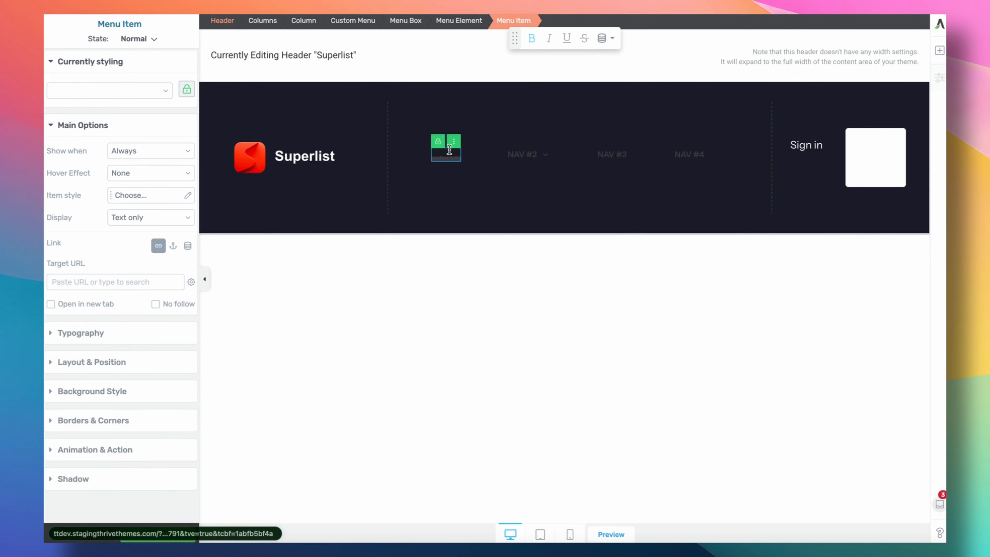
pyautogui.click(121, 336)
pyautogui.click(115, 202)
pyautogui.click(55, 223)
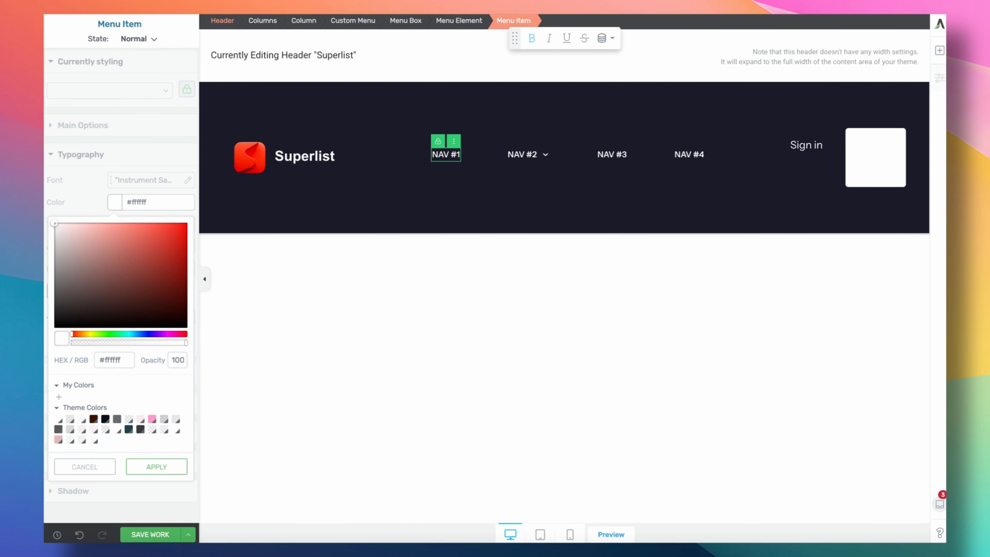
pyautogui.click(160, 468)
pyautogui.click(371, 283)
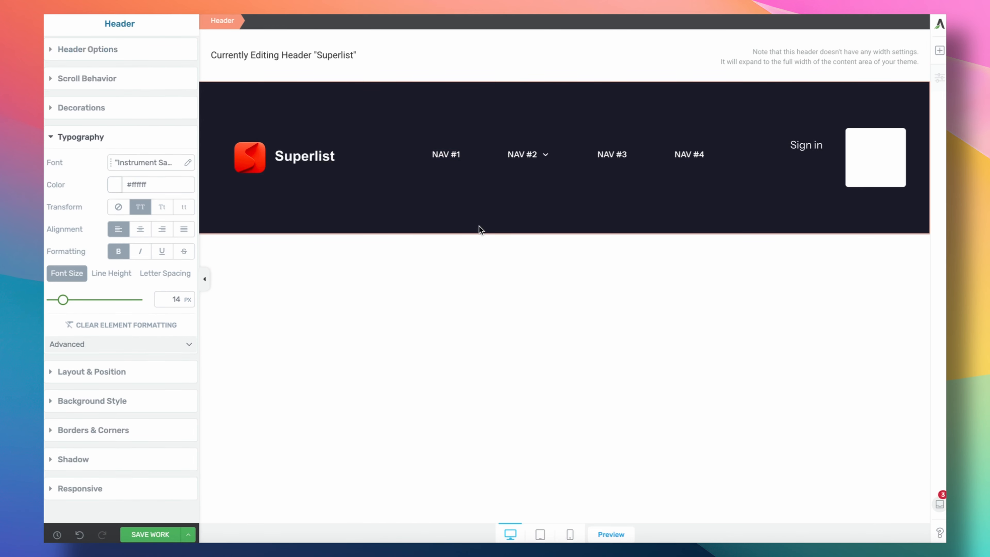
# Select the blank second header button and sample the lighter orange at the top of "Sign up" on the original Superlist page.
pyautogui.click(815, 158)
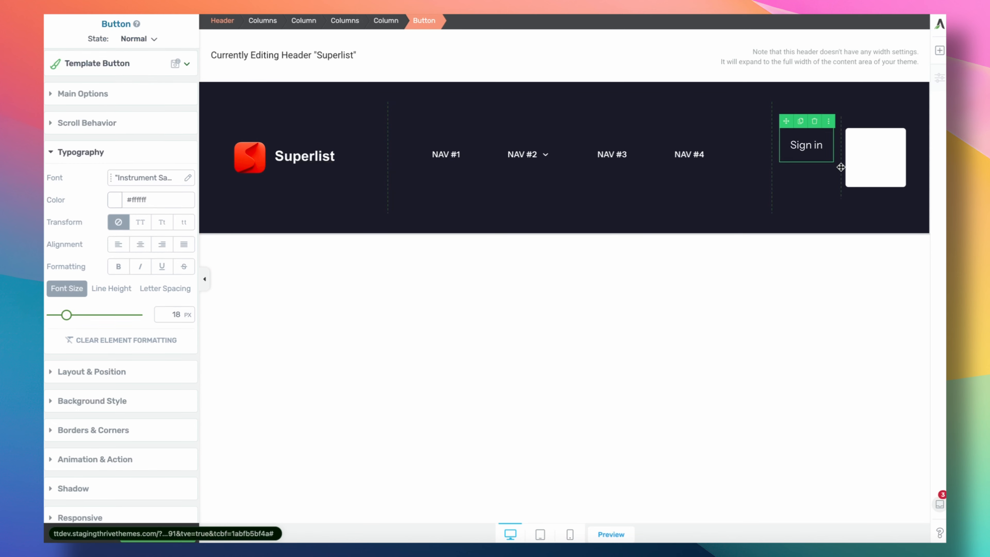
pyautogui.click(854, 180)
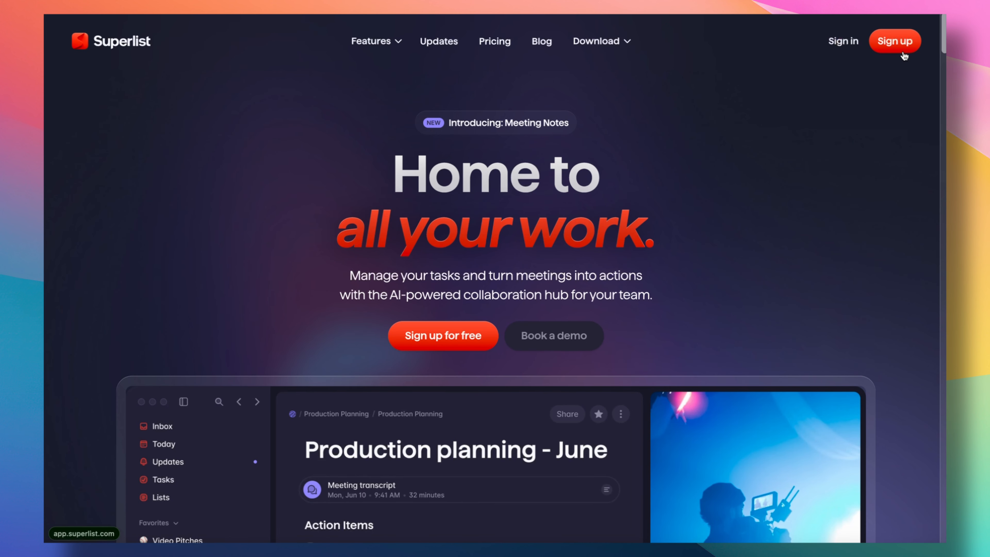
pyautogui.press('alt+super+c')
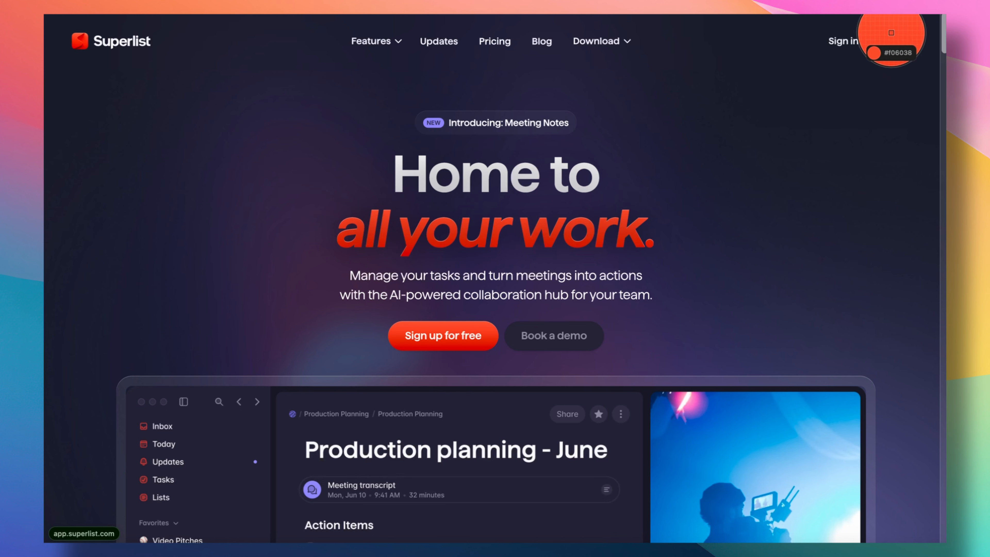
pyautogui.click(890, 30)
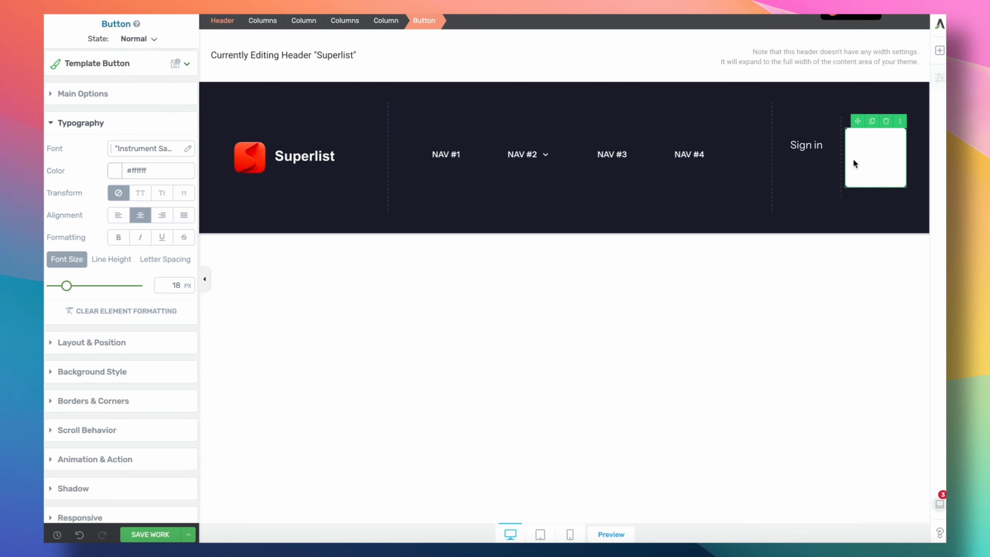
# Replace the second button's solid background layer with a linear gradient whose start colour is #f4643c.
pyautogui.click(109, 374)
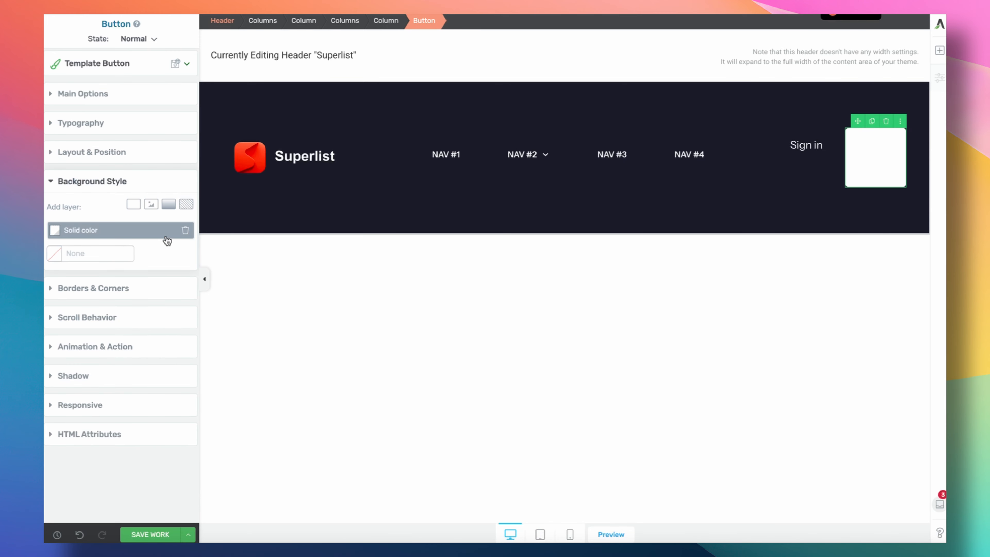
pyautogui.click(185, 230)
pyautogui.click(169, 205)
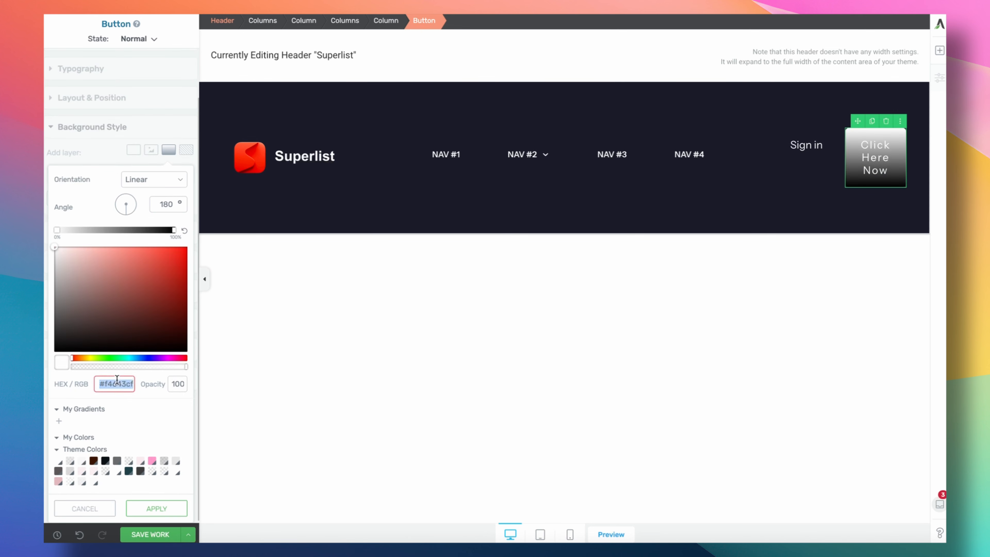
pyautogui.press('super+v')
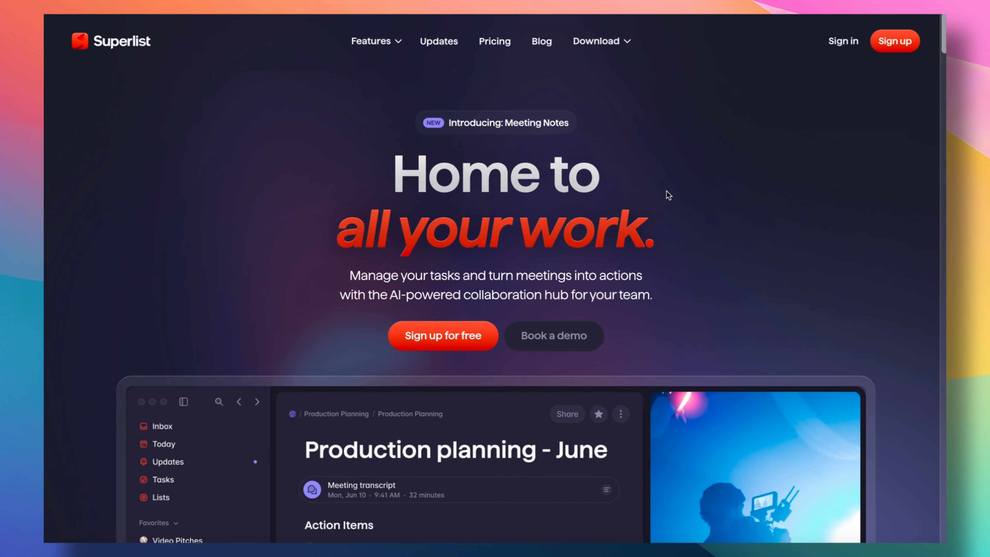
# Sample the darker red #c7330c at the bottom of "Sign up" on the original Superlist page and return to the header editor.
pyautogui.press('super+shift+c')
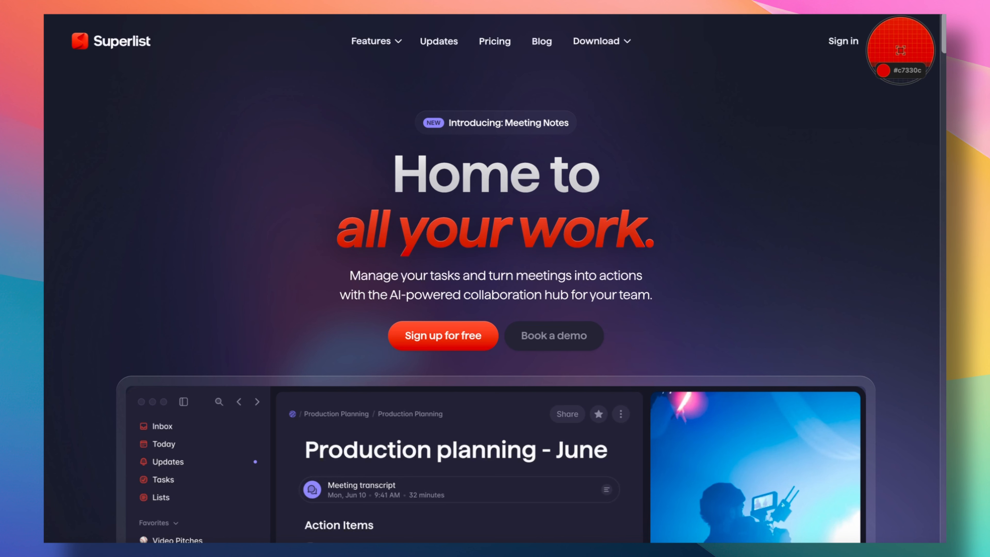
pyautogui.click(900, 50)
pyautogui.hotkey('ctrl', 'Tab')
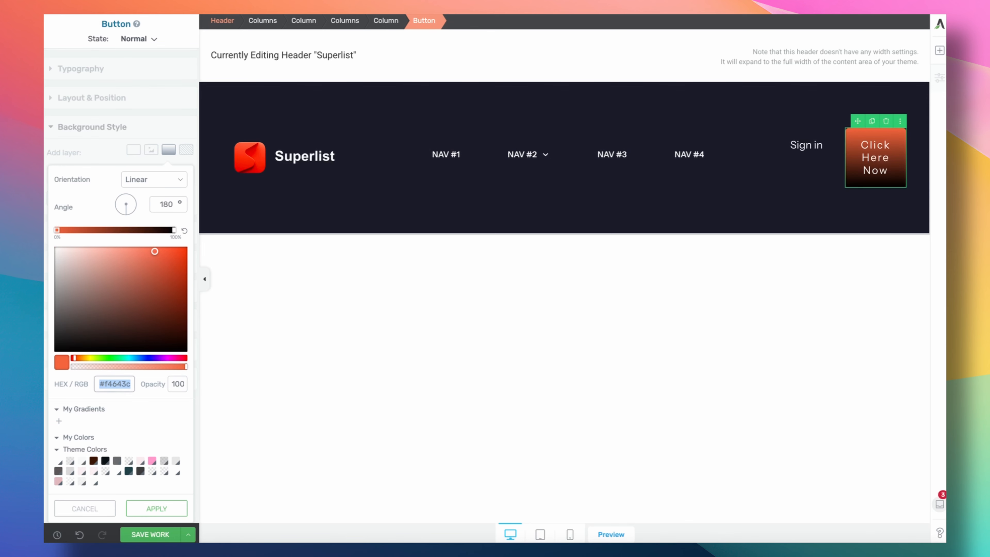
# Set the end colour of the button's linear gradient to #c7330c and apply the gradient.
pyautogui.click(173, 230)
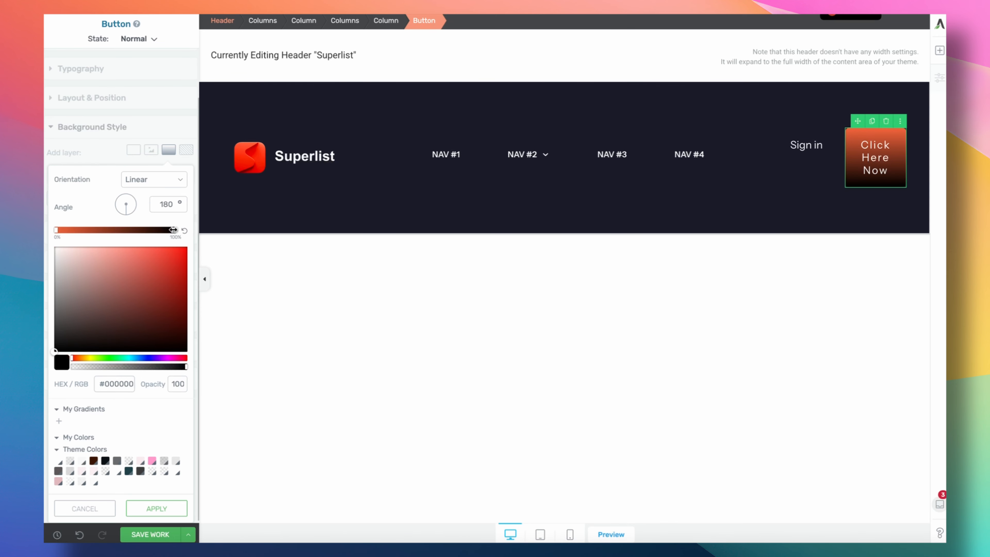
pyautogui.press('super+v')
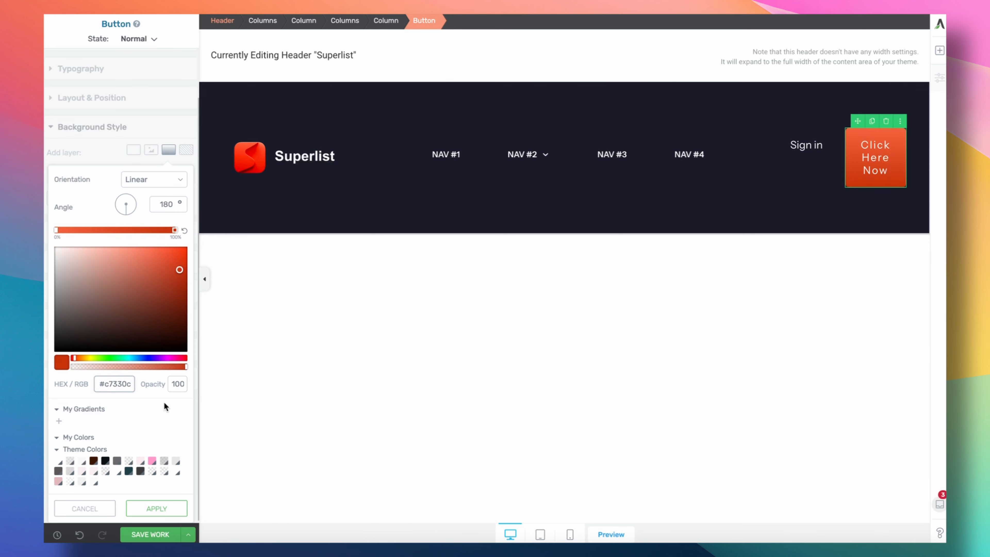
pyautogui.click(165, 509)
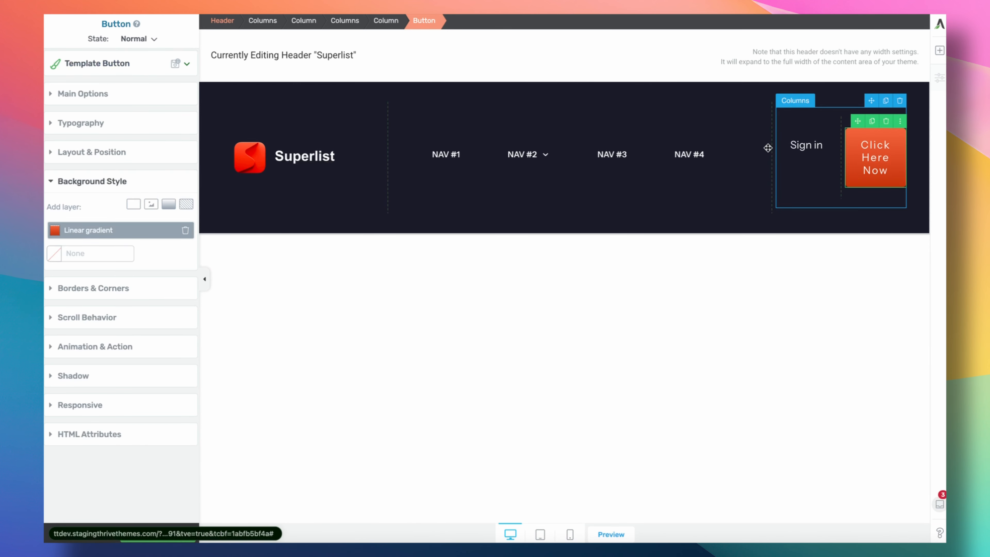
# Set the width of the outer header column holding both buttons to 35%.
pyautogui.click(871, 204)
pyautogui.click(150, 54)
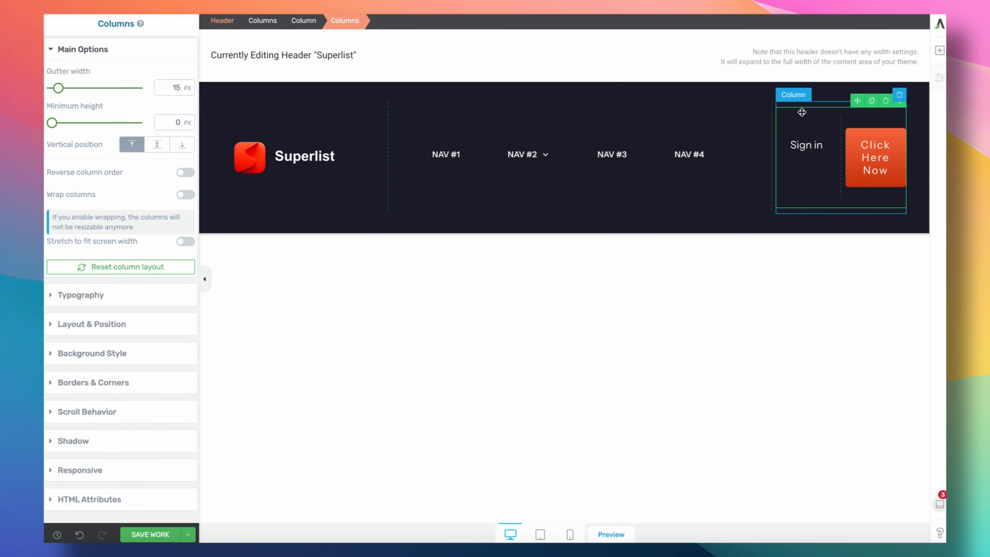
pyautogui.click(789, 117)
pyautogui.click(382, 20)
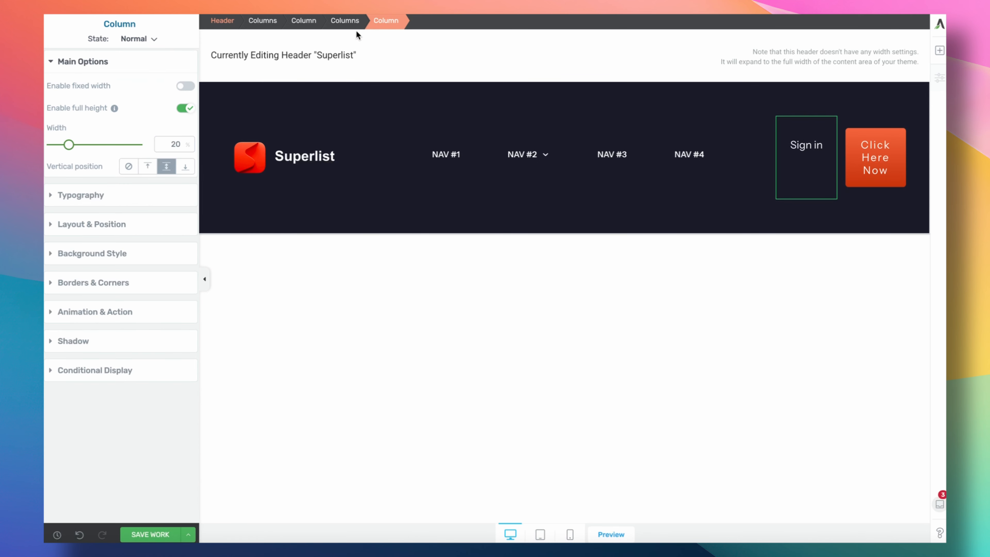
pyautogui.click(344, 20)
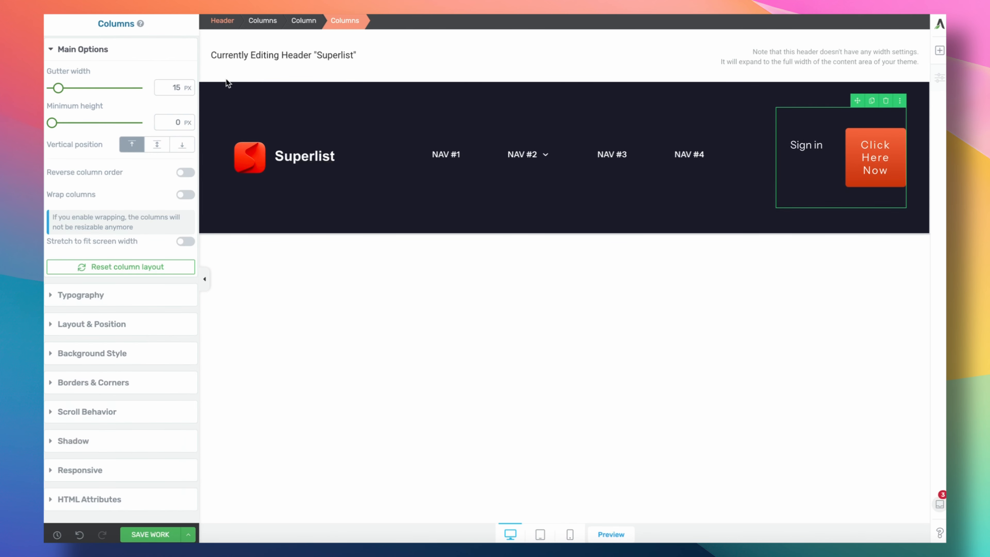
pyautogui.click(303, 21)
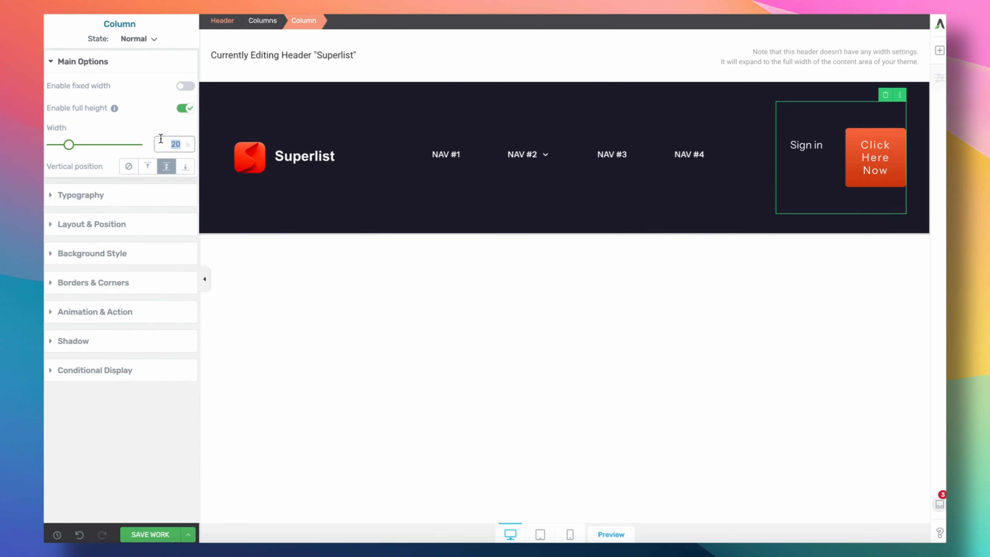
pyautogui.write('35')
pyautogui.press('Return')
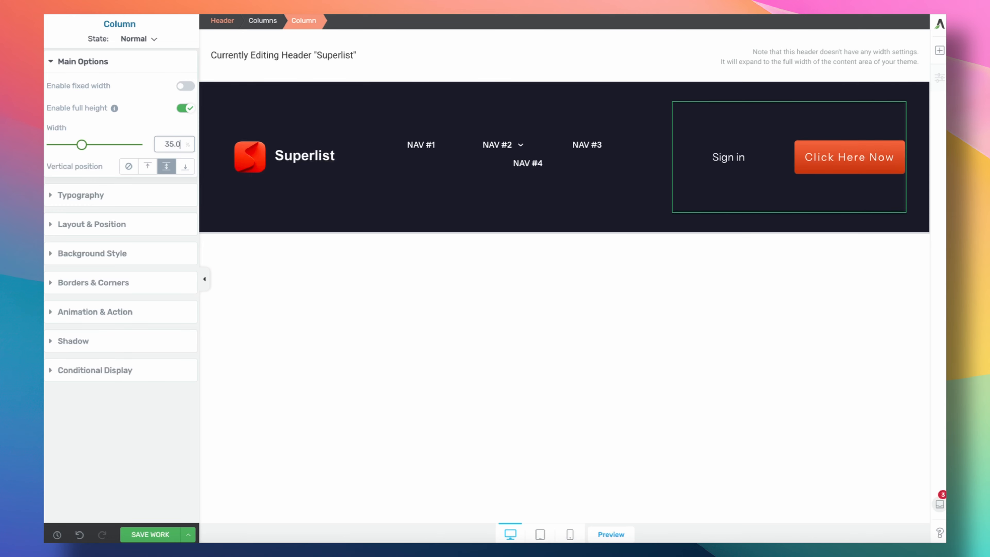
# Change the gradient button's text to "Sign up", set its letter spacing to 0 px, and save the header.
pyautogui.click(816, 166)
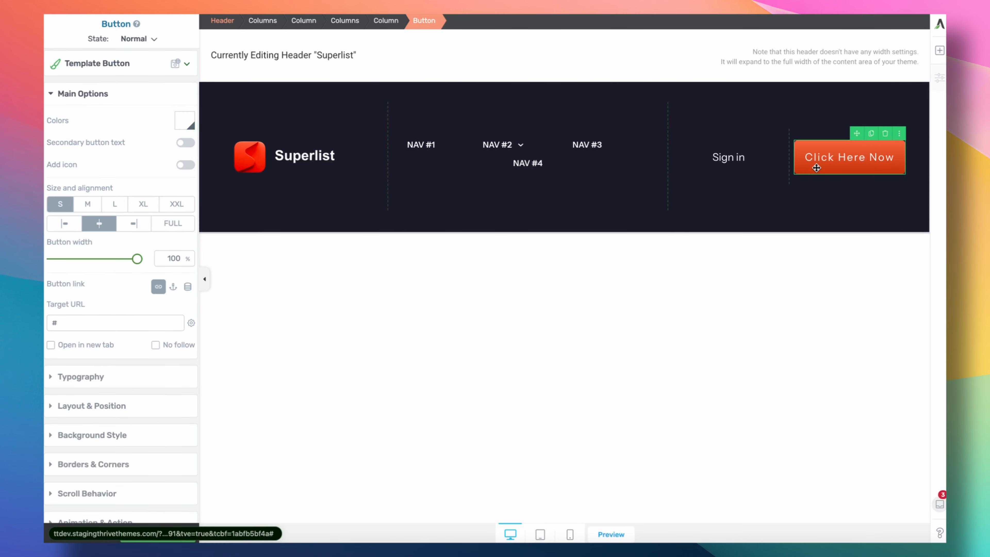
pyautogui.tripleClick(842, 155)
pyautogui.write('Sign u')
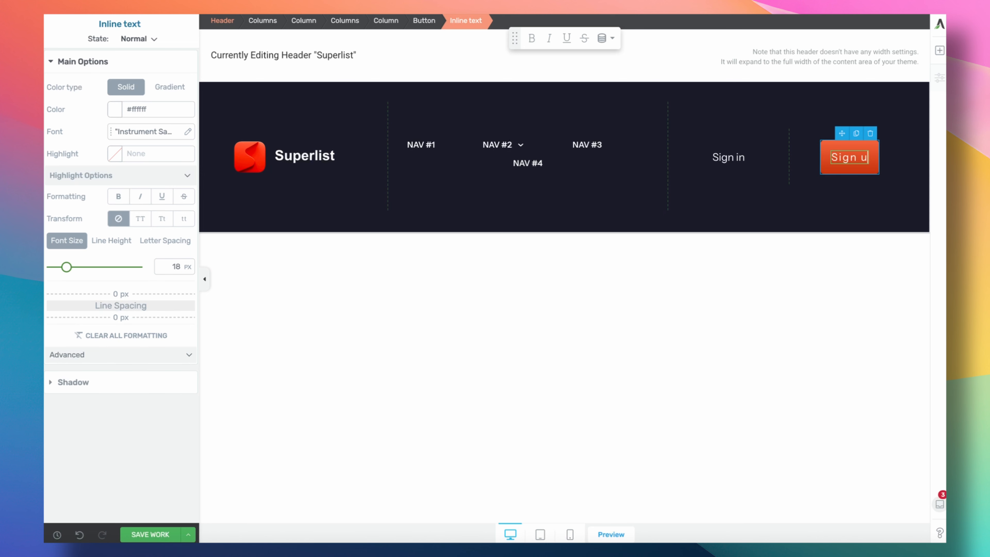
pyautogui.write('p')
pyautogui.hotkey('ctrl', 'a')
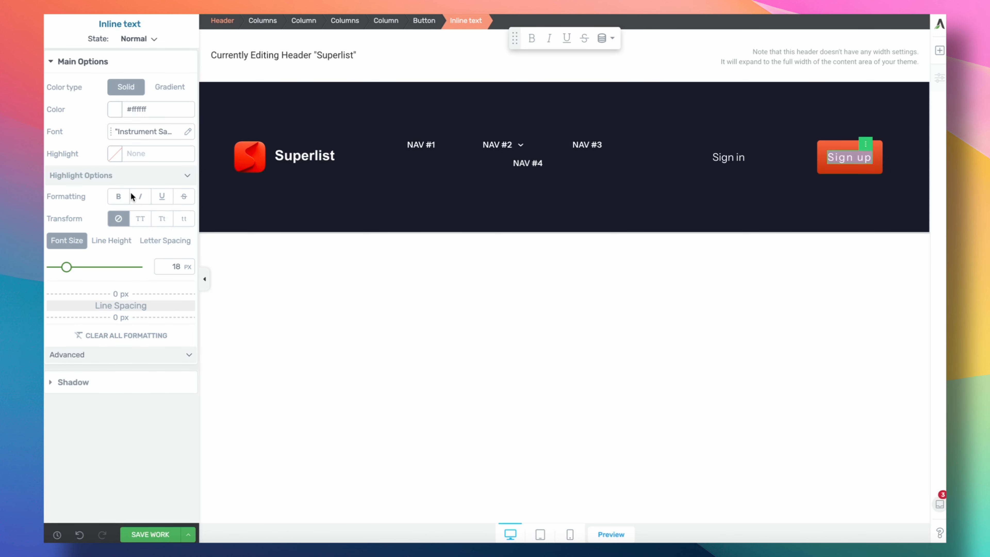
pyautogui.click(162, 239)
pyautogui.write('0')
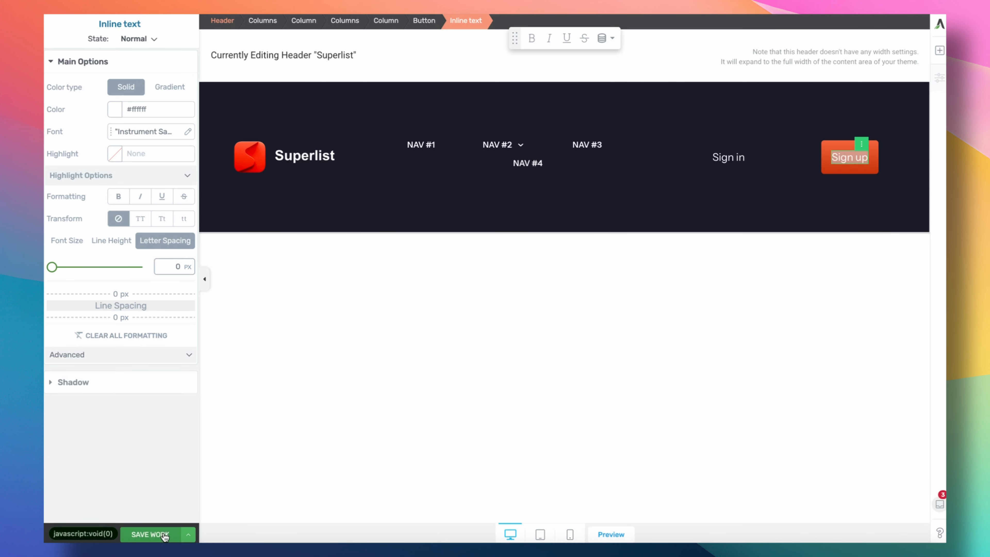
pyautogui.click(165, 535)
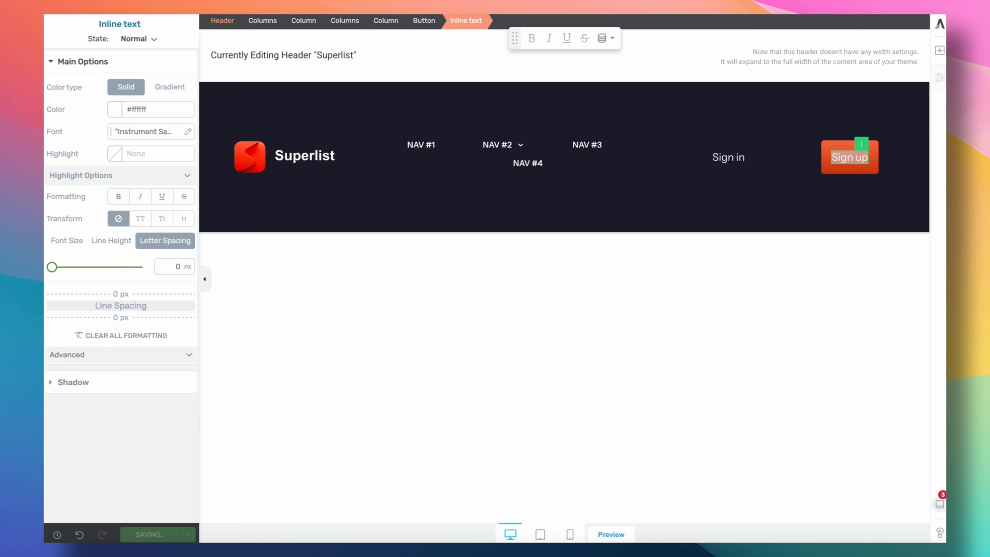
# Narrow the column holding "Sign up" by moving its divider, and align the "Sign in" button to the right of its column.
pyautogui.click(418, 230)
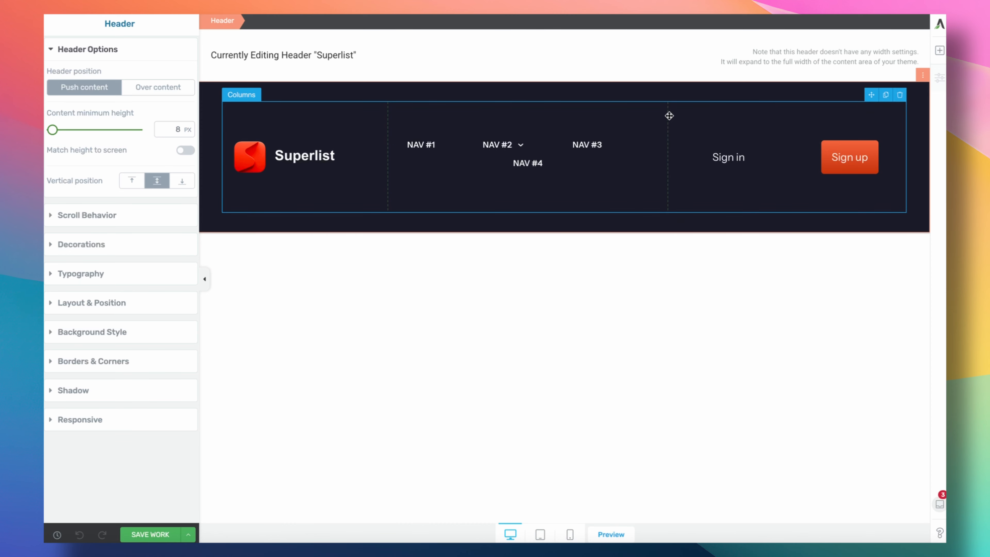
pyautogui.click(671, 115)
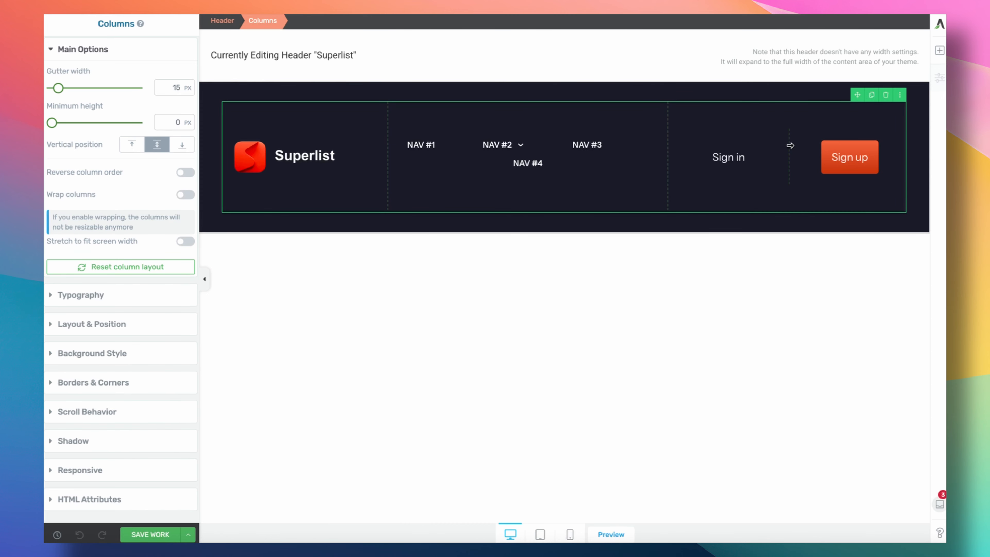
pyautogui.moveTo(788, 143); pyautogui.dragTo(811, 145)
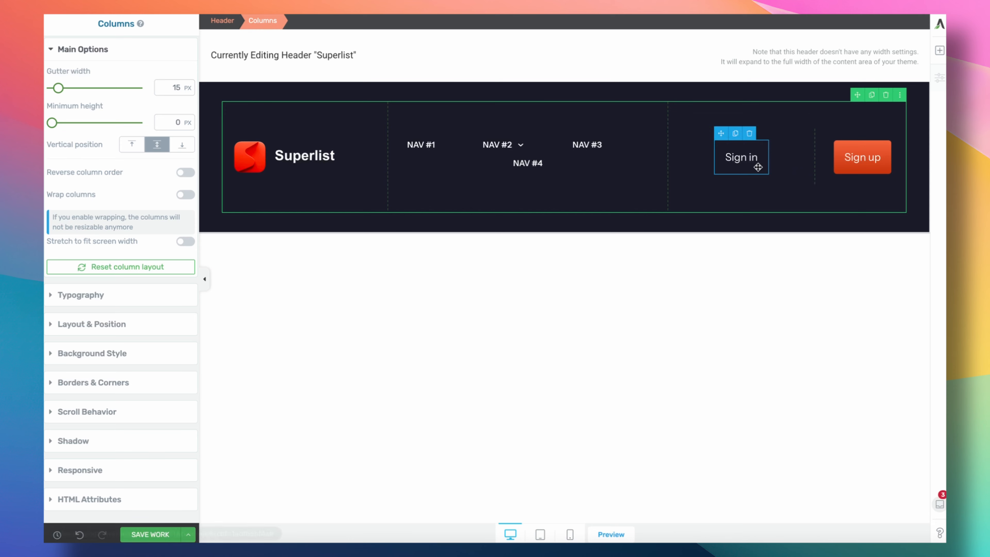
pyautogui.click(757, 164)
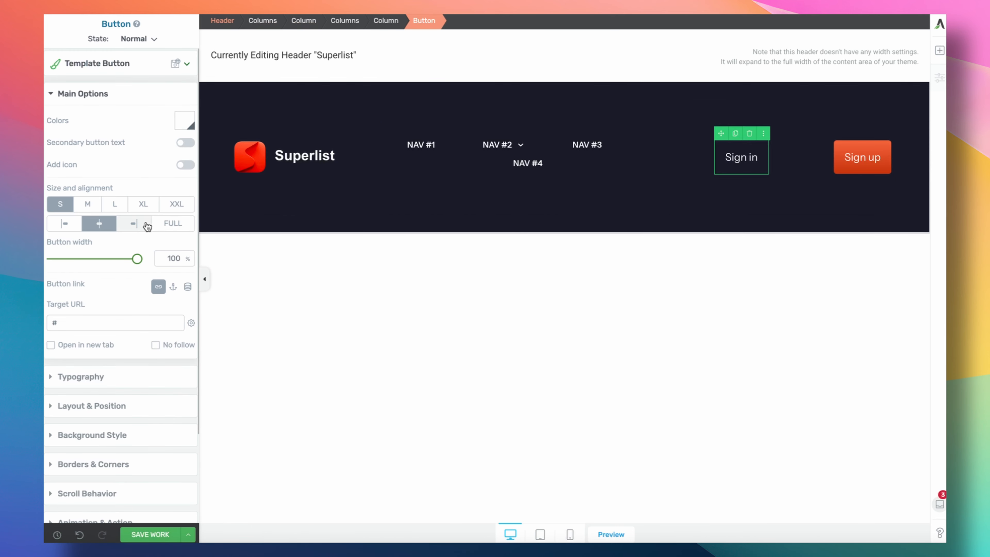
pyautogui.click(146, 225)
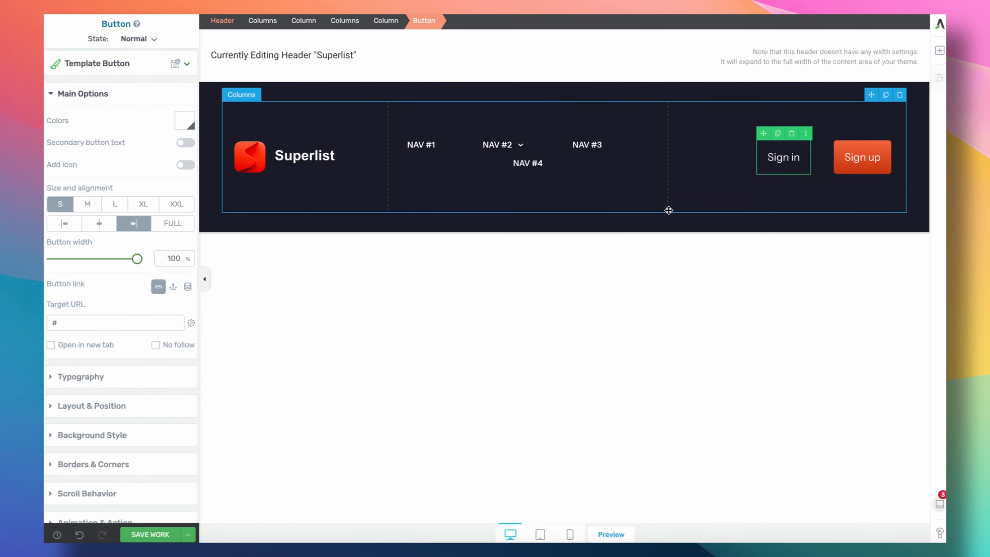
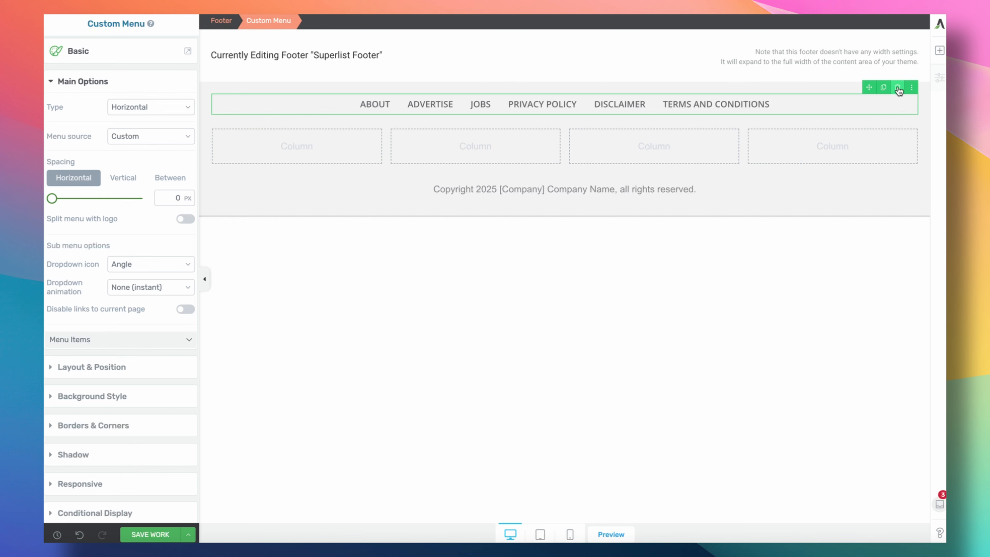
# Delete the custom menu from the Superlist footer and add a text element reading "Company" to the first empty column.
pyautogui.click(897, 88)
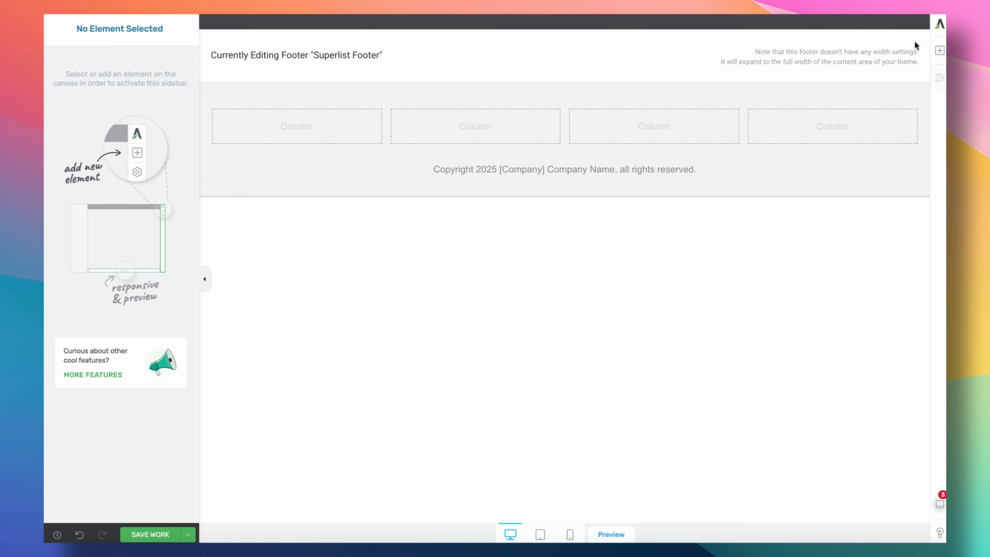
pyautogui.click(939, 50)
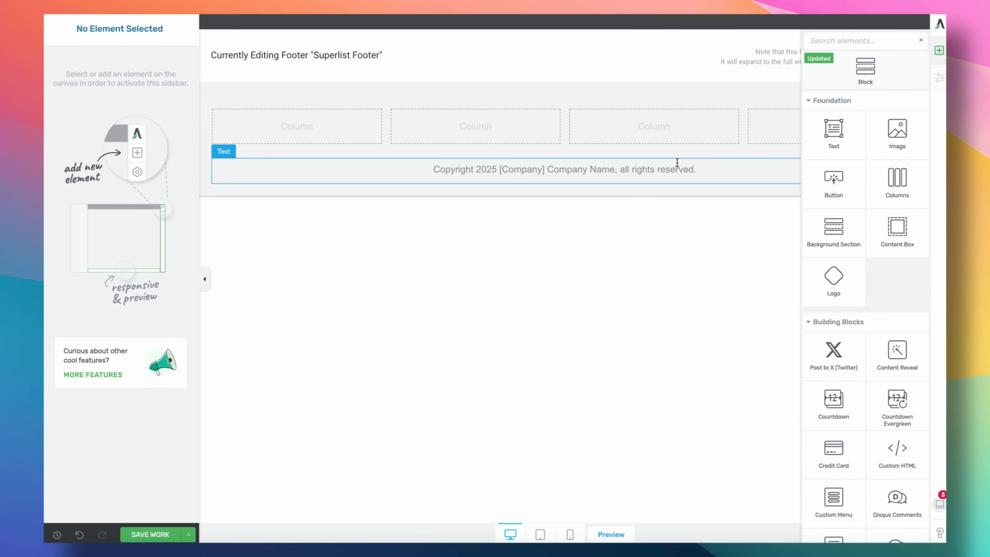
pyautogui.moveTo(826, 129); pyautogui.dragTo(309, 133)
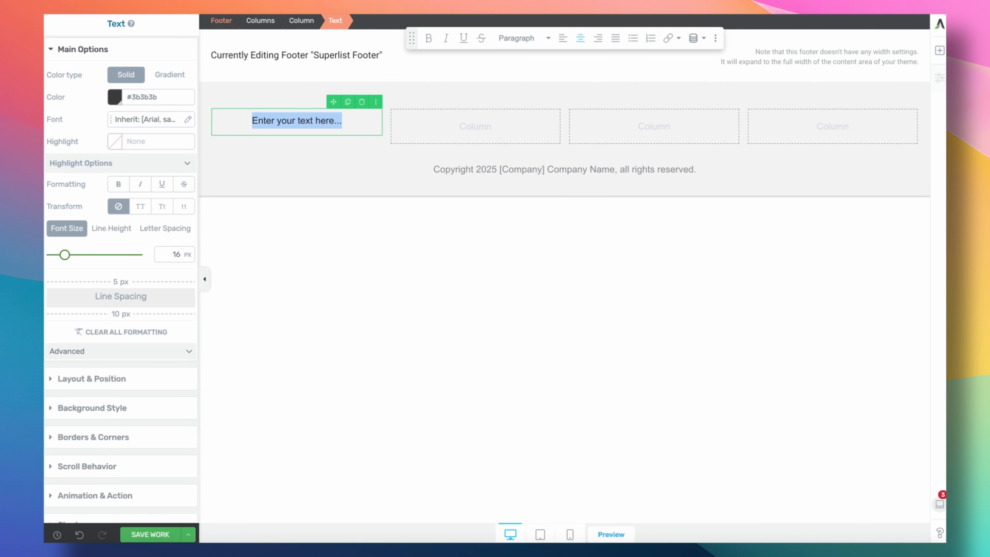
pyautogui.write('Company')
pyautogui.hotkey('ctrl', 'a')
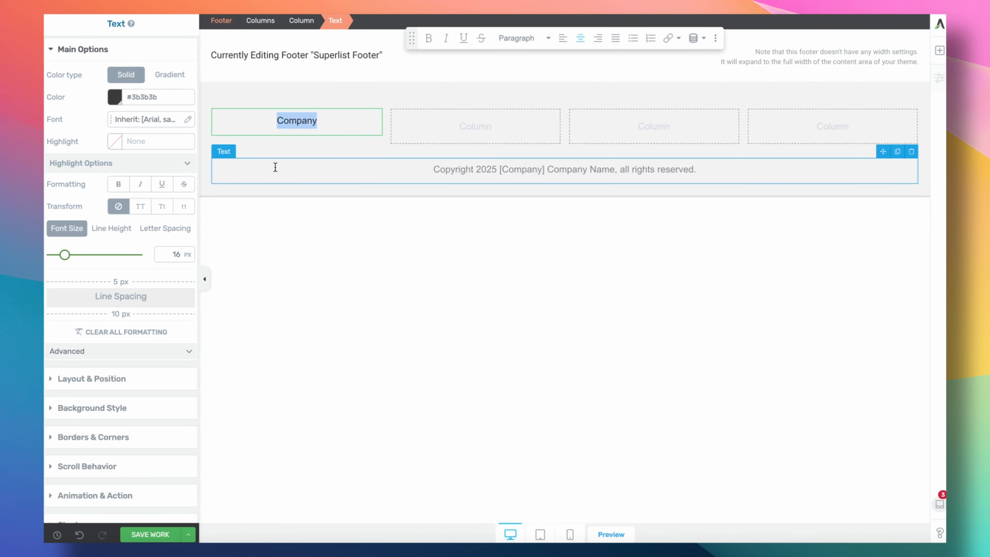
# Unlink the "Company" text from its theme color and recolor it #f65735, sampled from the Company heading on the Superlist page.
pyautogui.click(114, 97)
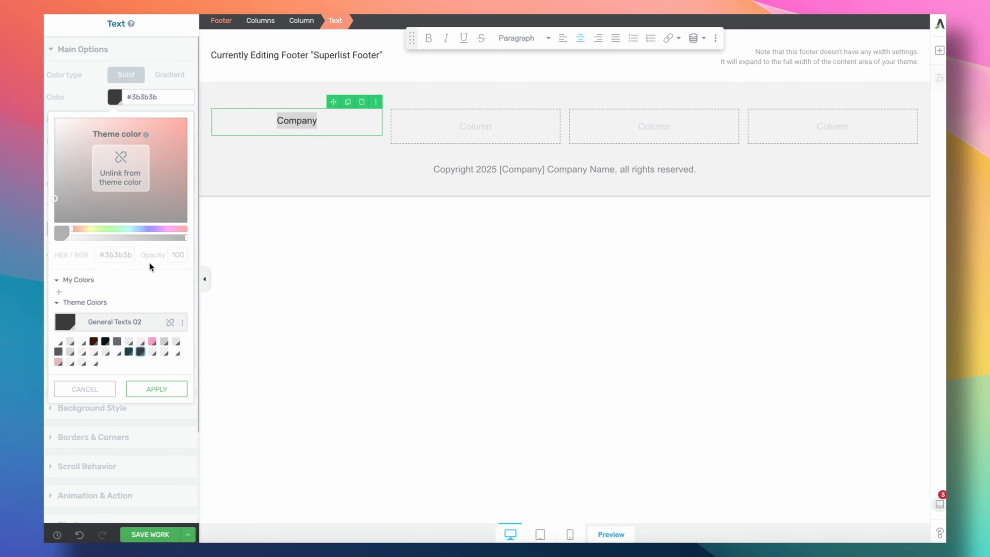
pyautogui.click(171, 322)
pyautogui.click(124, 257)
pyautogui.press('super+shift+c')
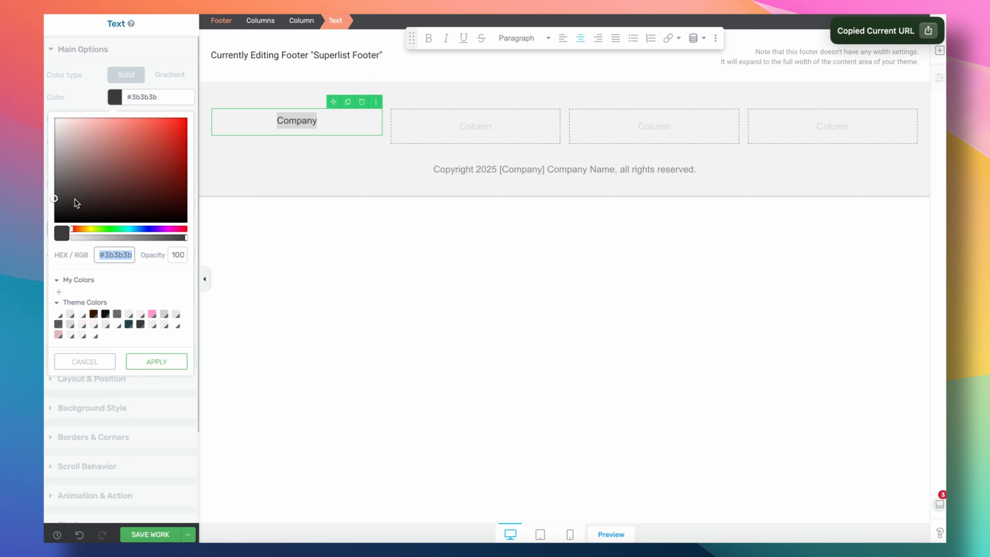
pyautogui.moveTo(56, 198); pyautogui.dragTo(150, 143)
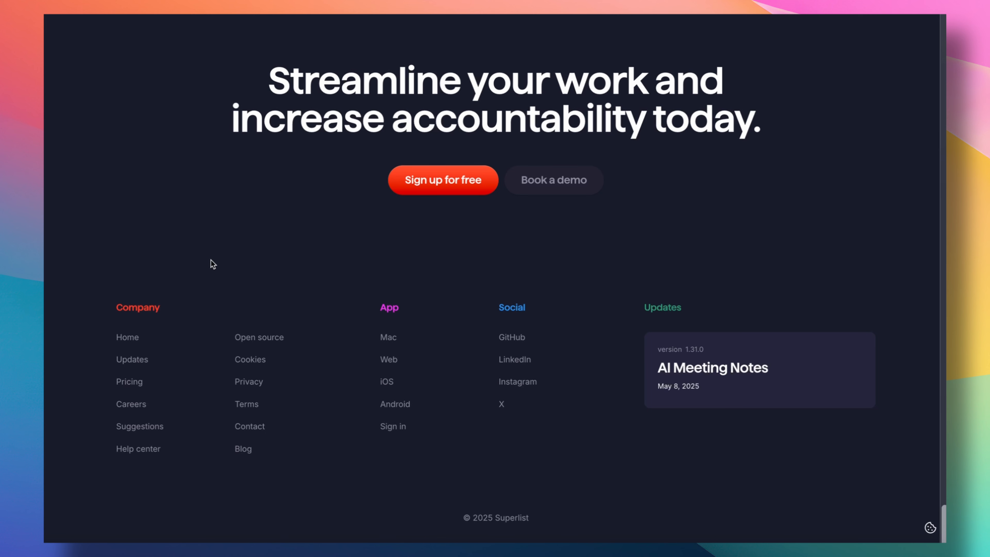
pyautogui.press('super+shift+c')
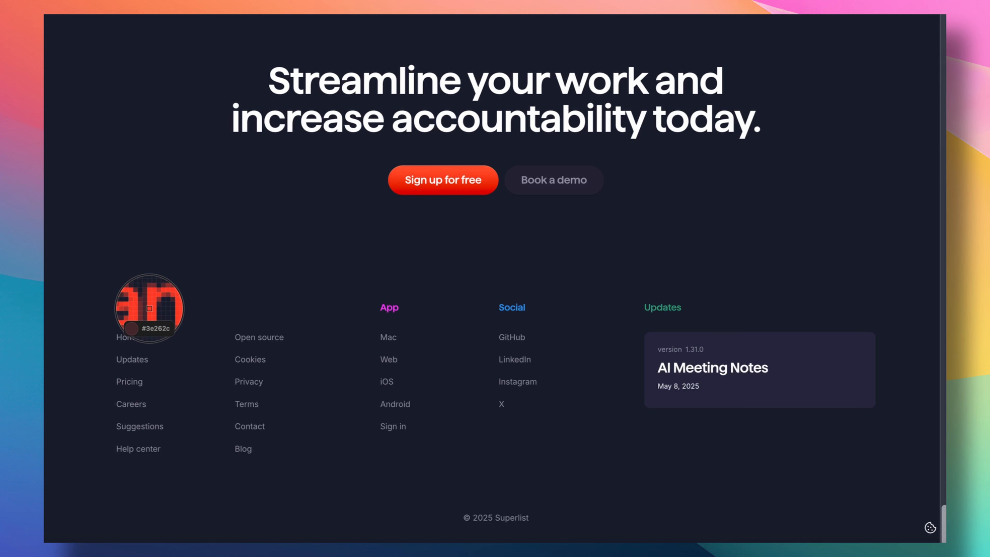
pyautogui.click(150, 308)
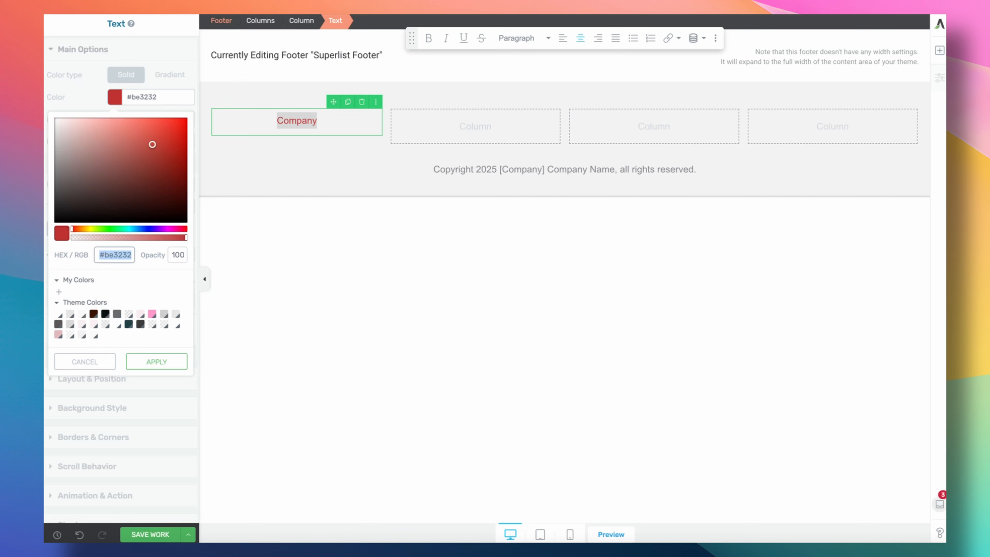
pyautogui.press('super+v')
pyautogui.click(156, 361)
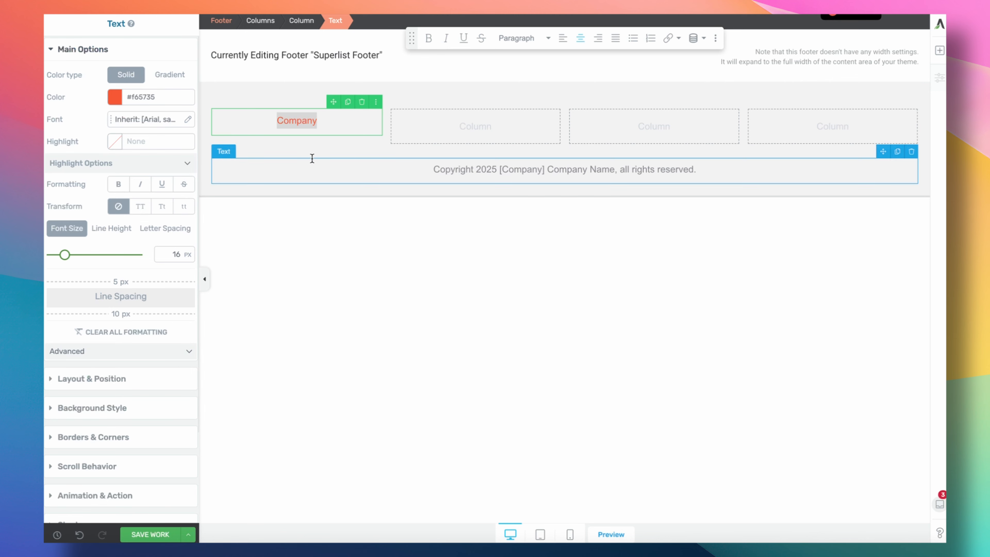
# Make the "Company" heading bold and set its letter spacing to -1 px.
pyautogui.click(122, 186)
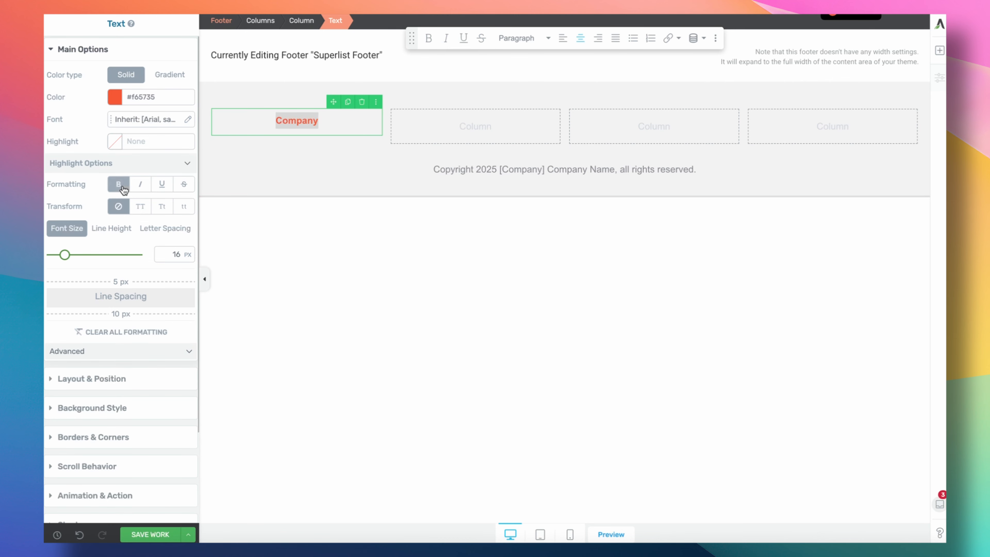
pyautogui.click(165, 228)
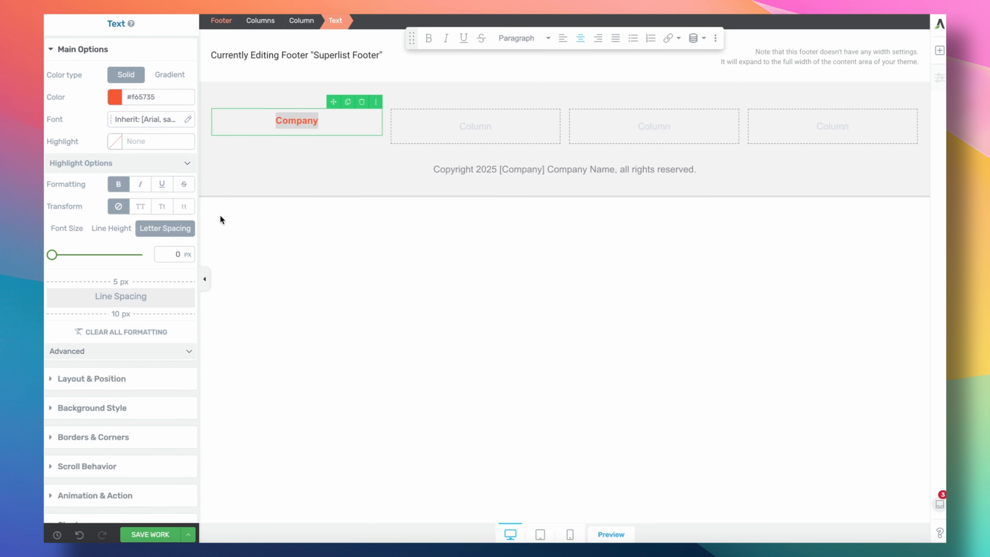
pyautogui.write('-1')
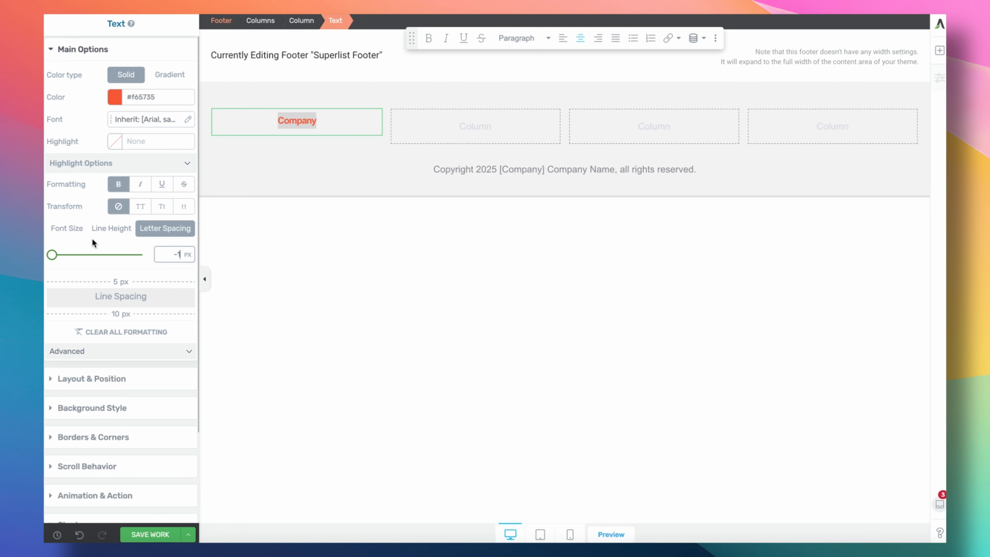
# Set the "Company" heading's font size to 18 px and align it left in its column.
pyautogui.click(66, 228)
pyautogui.doubleClick(174, 254)
pyautogui.write('22')
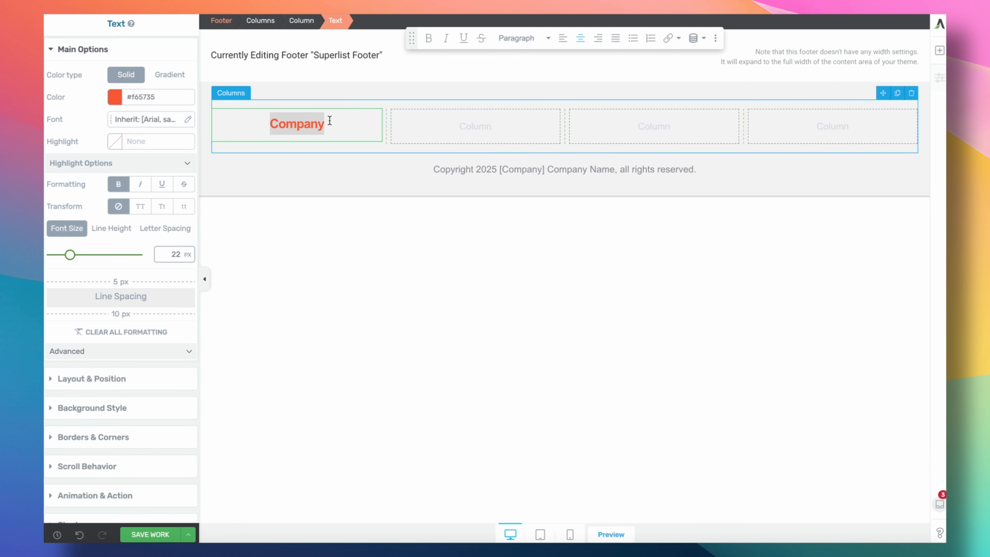
pyautogui.click(358, 137)
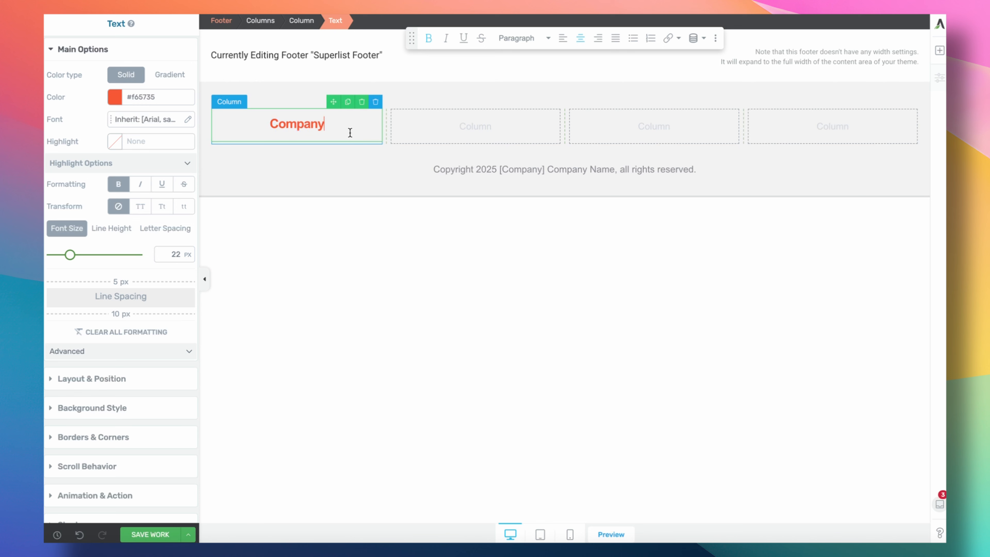
pyautogui.doubleClick(169, 256)
pyautogui.write('18')
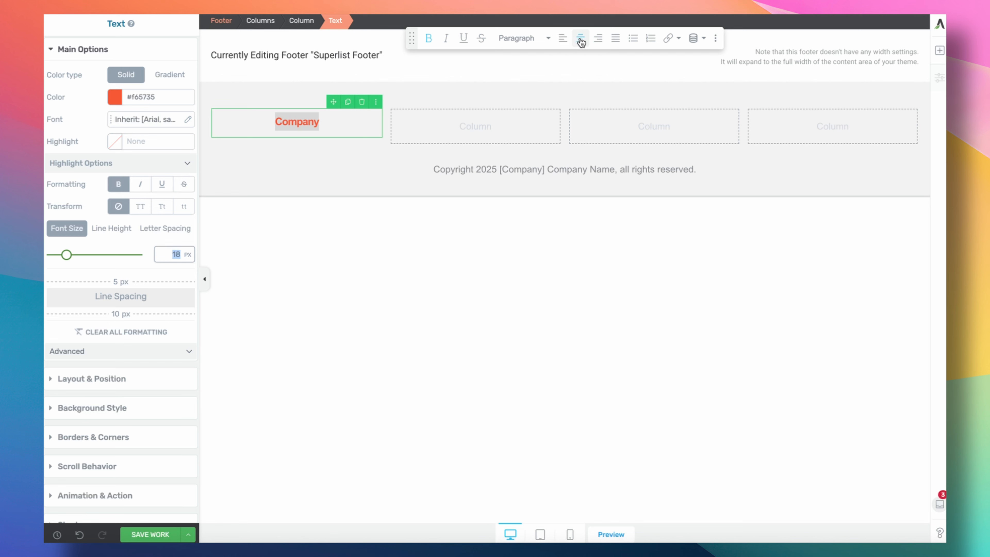
pyautogui.click(563, 38)
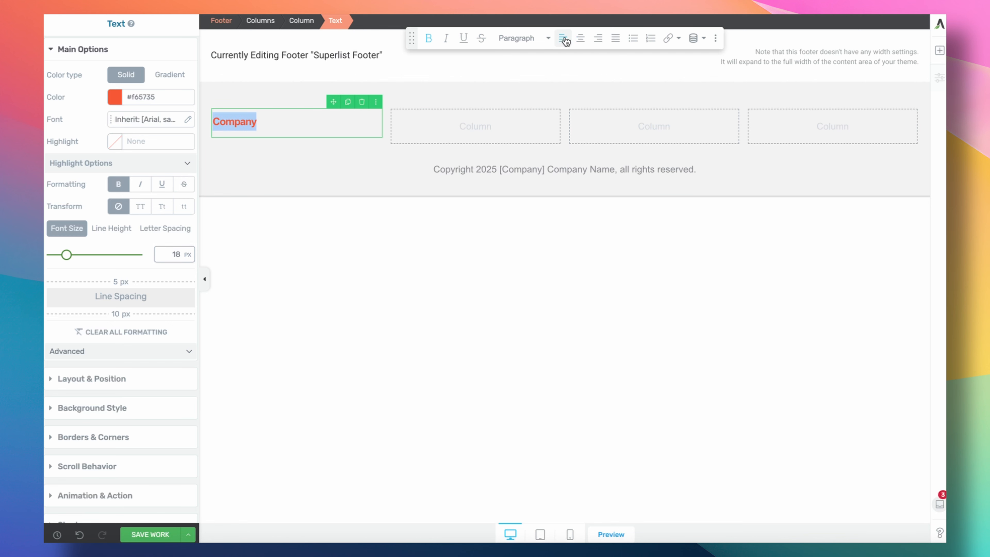
# Duplicate the "Company" heading, move one copy into the third footer column, and change its text to "App".
pyautogui.click(349, 103)
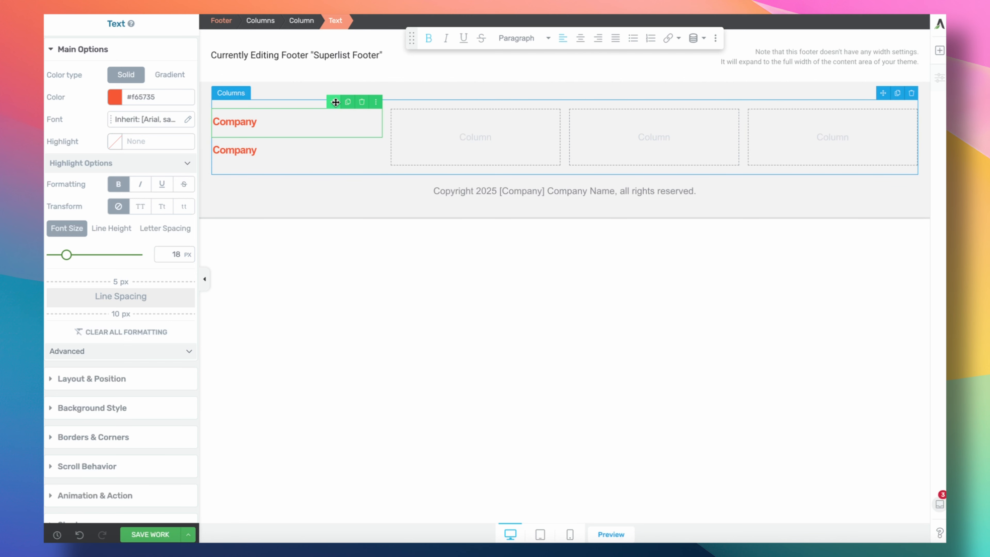
pyautogui.moveTo(333, 102); pyautogui.dragTo(640, 135)
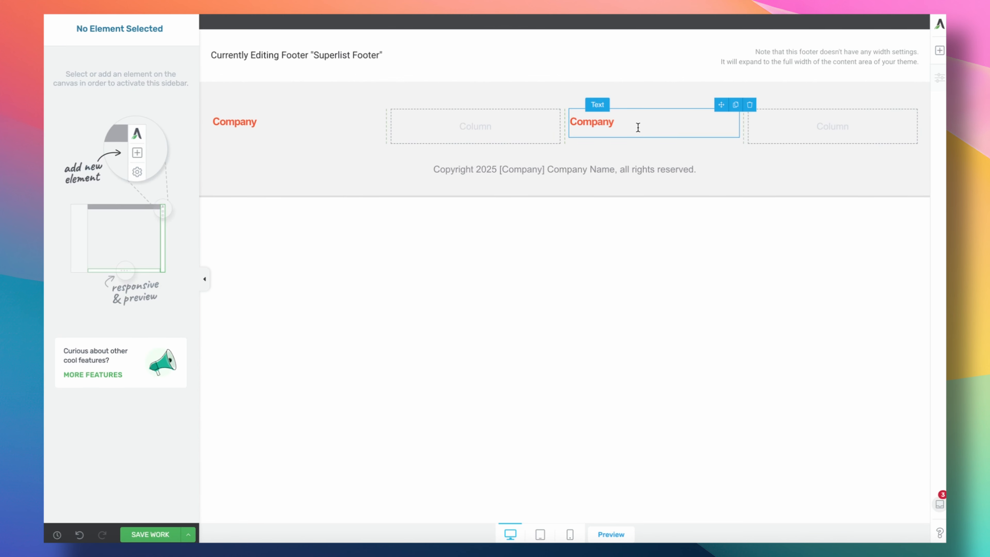
pyautogui.click(635, 125)
pyautogui.doubleClick(605, 128)
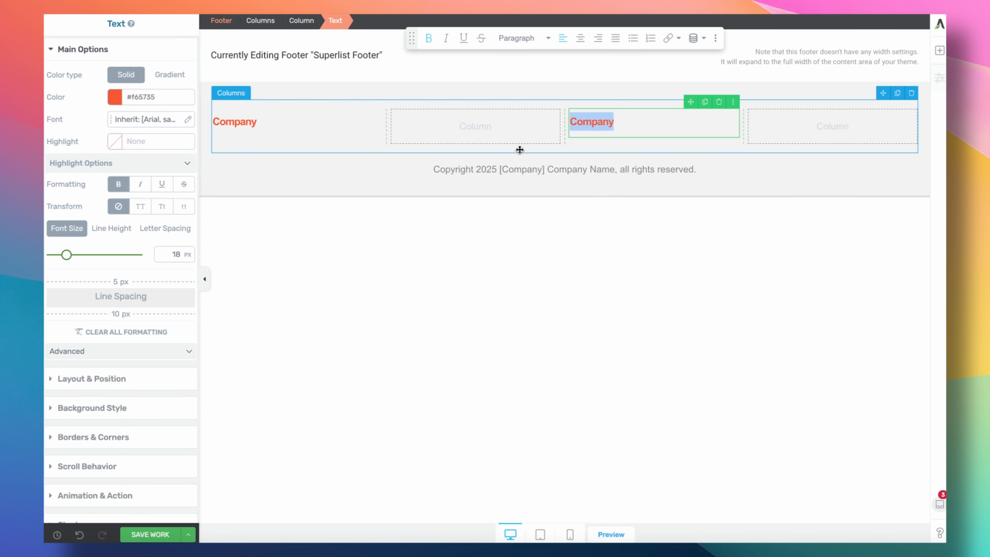
pyautogui.write('App')
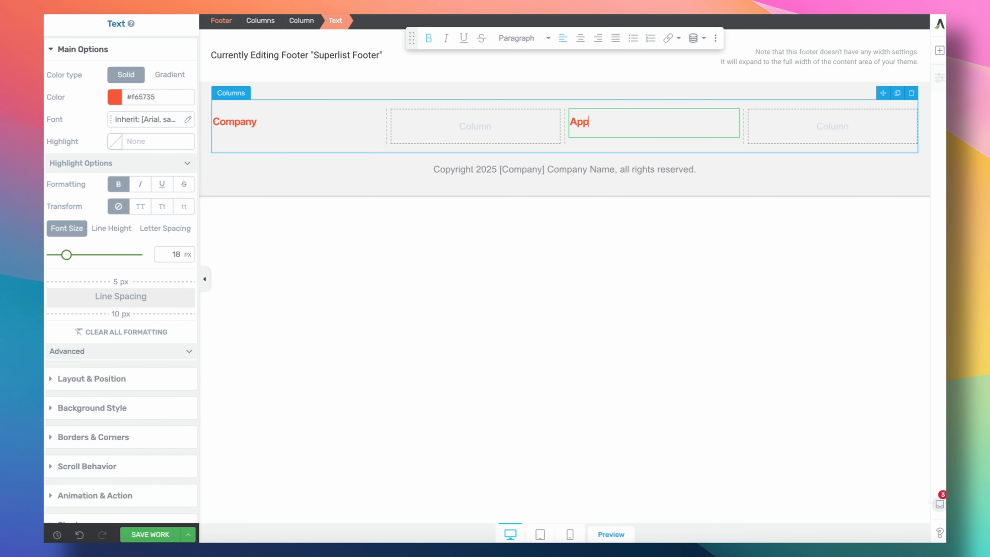
# Duplicate the "App" heading, move one copy into the fourth footer column, and change its text to "Social".
pyautogui.click(704, 102)
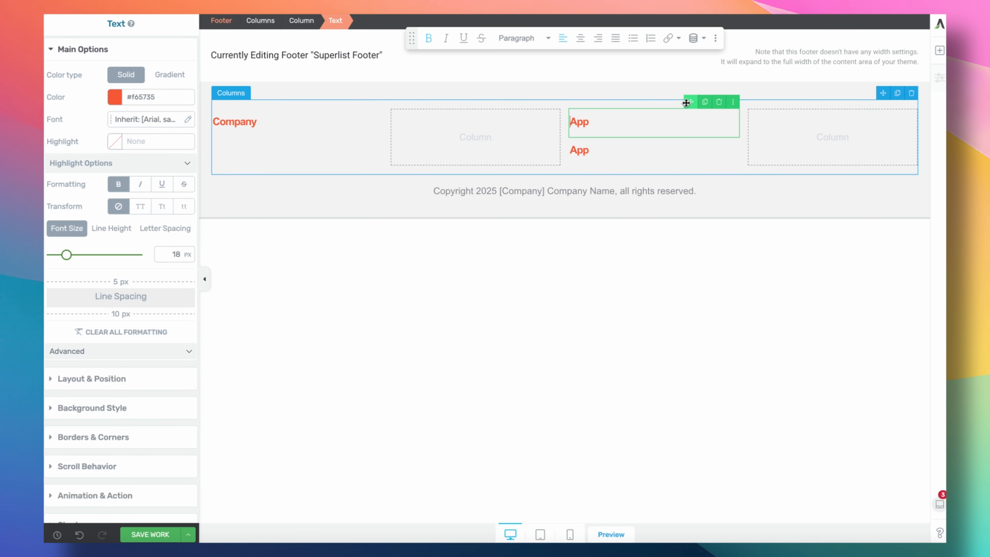
pyautogui.moveTo(690, 102); pyautogui.dragTo(803, 127)
pyautogui.click(803, 127)
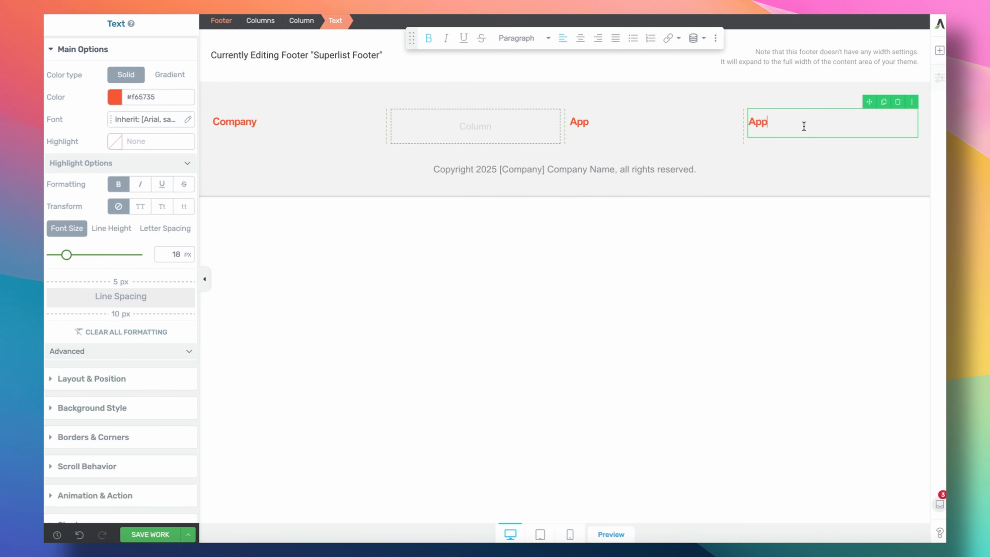
pyautogui.doubleClick(803, 127)
pyautogui.write('Social')
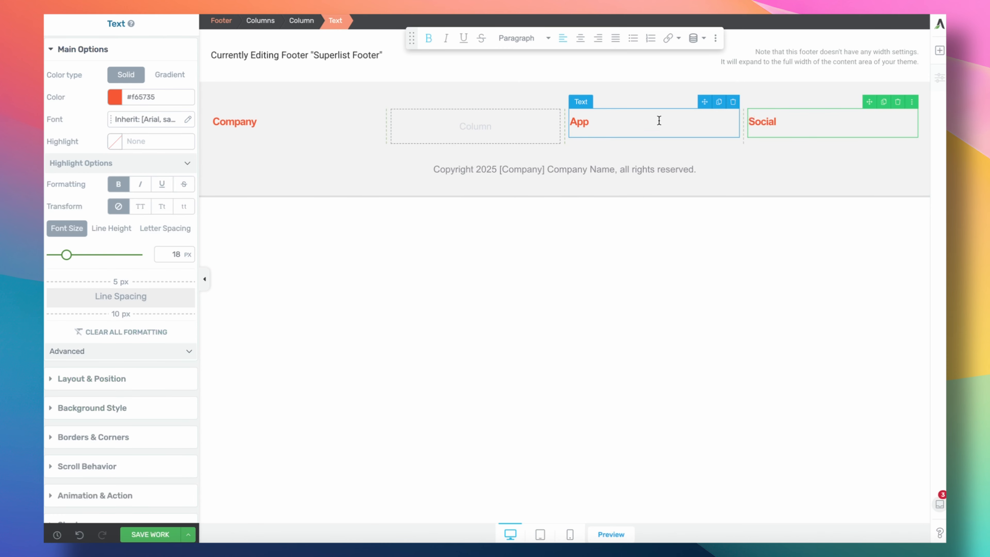
# Duplicate the "Social" heading and place one copy at the right end of the footer columns as a fifth column.
pyautogui.click(846, 145)
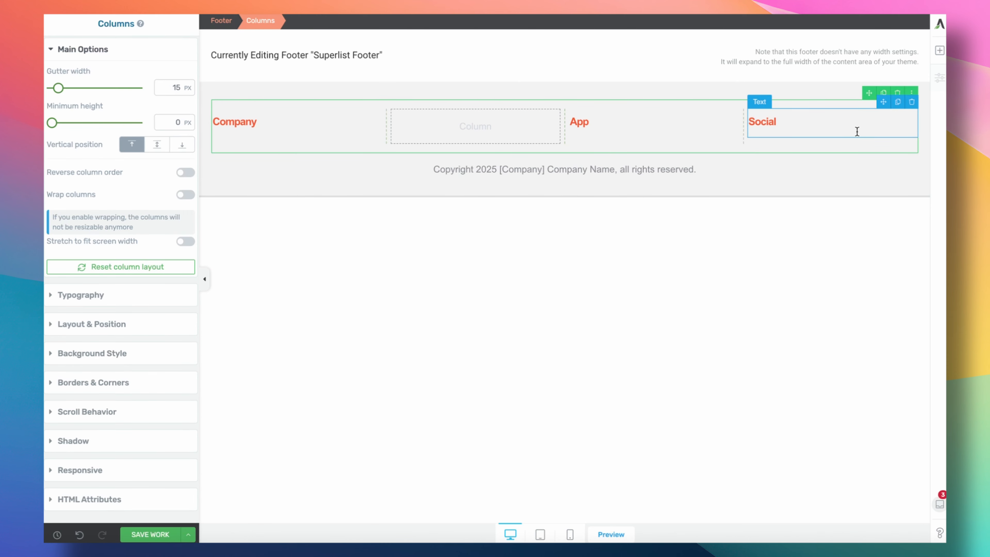
pyautogui.click(859, 125)
pyautogui.click(883, 102)
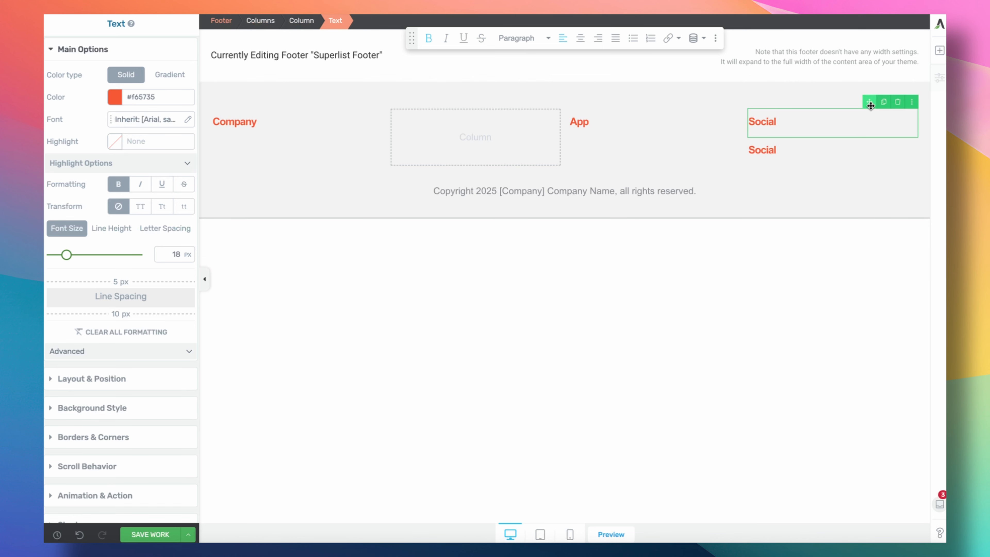
pyautogui.moveTo(868, 102); pyautogui.dragTo(855, 129)
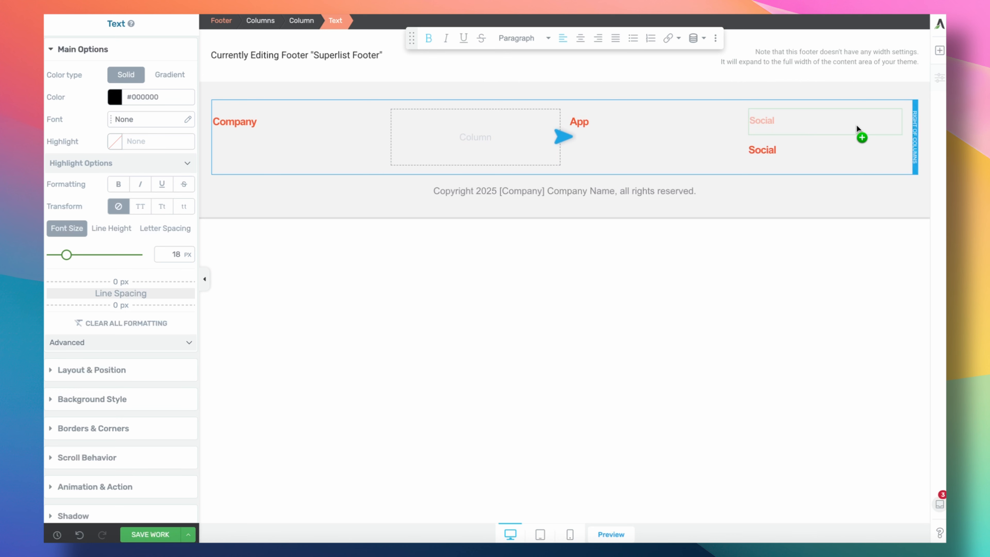
pyautogui.moveTo(856, 129); pyautogui.dragTo(857, 129)
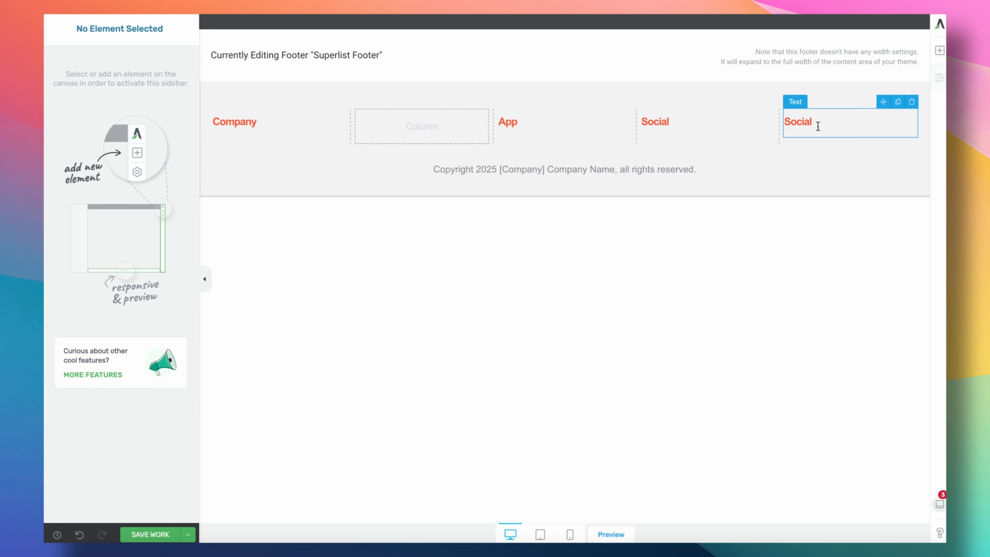
# Change the duplicated "Social" heading in the fifth footer column to "Updates".
pyautogui.click(423, 141)
pyautogui.click(558, 131)
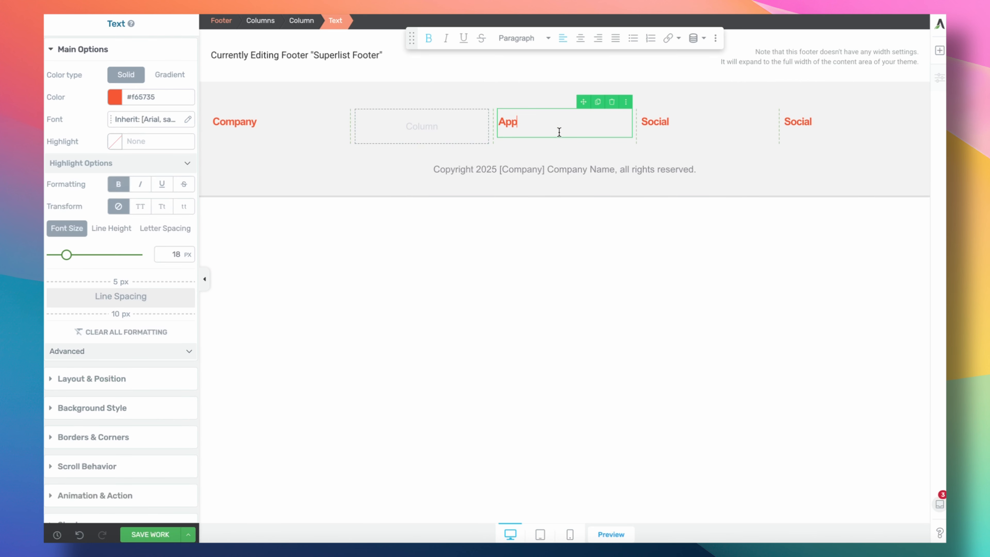
pyautogui.click(693, 126)
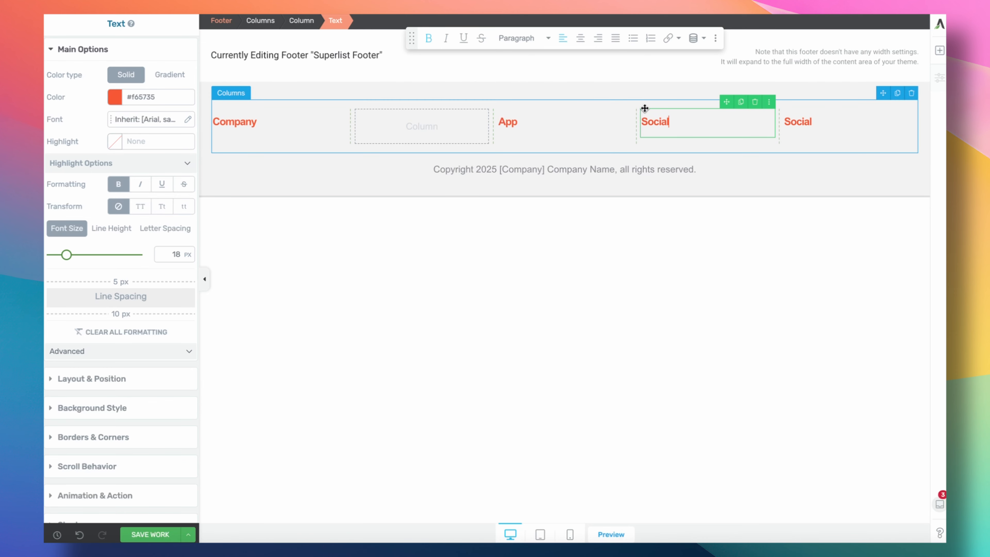
pyautogui.click(800, 128)
pyautogui.doubleClick(799, 126)
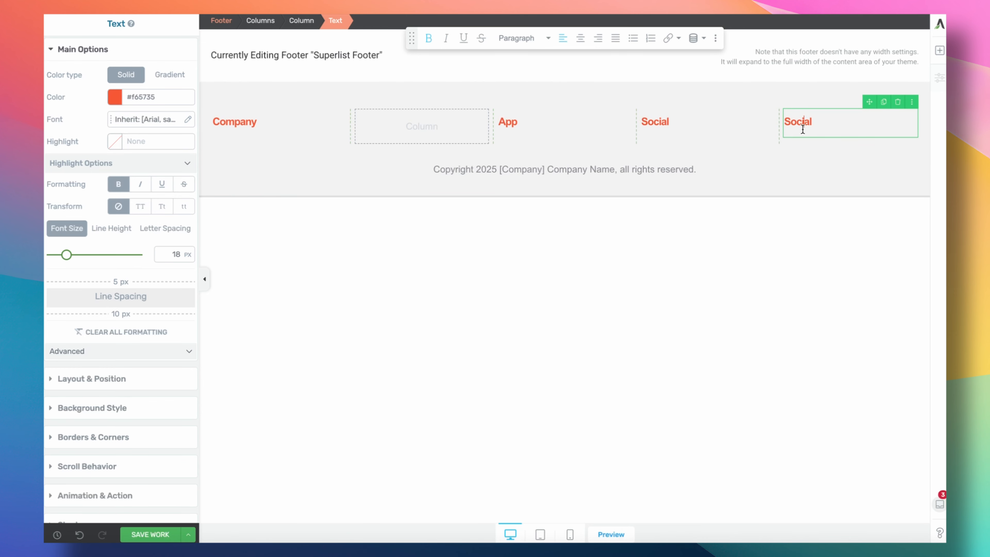
pyautogui.write('Updates')
# Recolor the "Updates" heading dark green.
pyautogui.press('super+a')
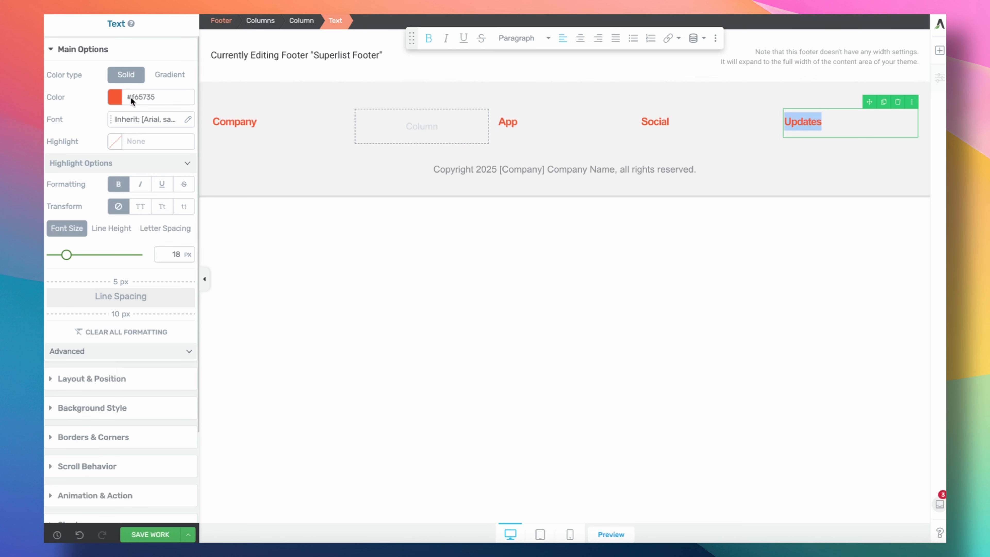
pyautogui.click(113, 100)
pyautogui.moveTo(111, 229); pyautogui.dragTo(111, 229)
pyautogui.click(149, 141)
pyautogui.moveTo(149, 142); pyautogui.dragTo(122, 174)
pyautogui.click(161, 362)
# Recolor the "App" heading to the pink shade #e04ece.
pyautogui.click(507, 122)
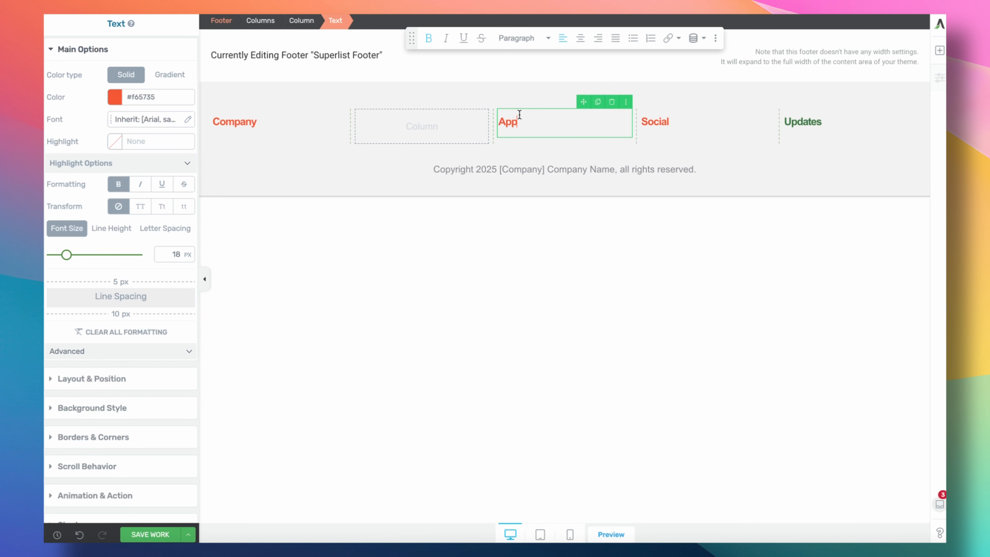
pyautogui.doubleClick(507, 121)
pyautogui.click(109, 99)
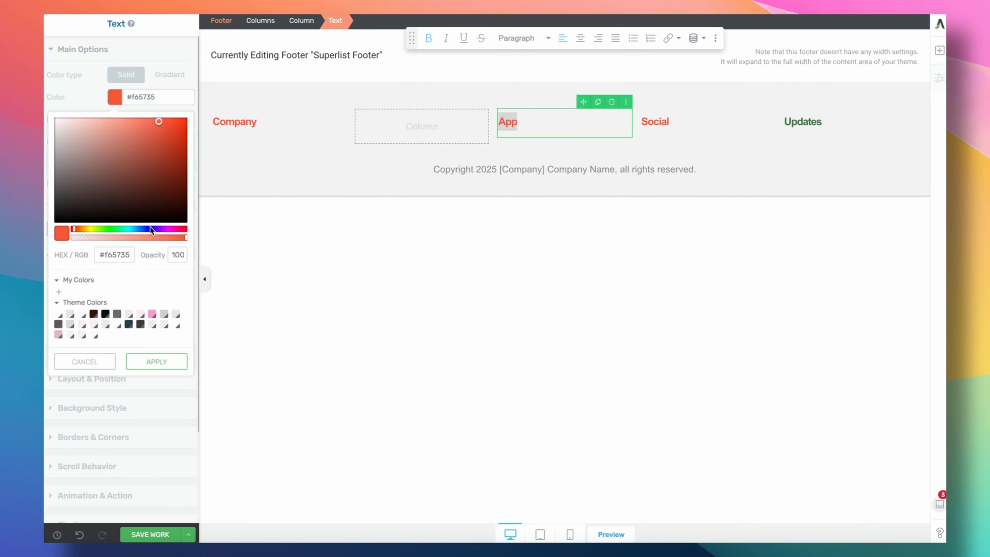
pyautogui.click(169, 229)
pyautogui.moveTo(153, 141)
pyautogui.mouseDown()
pyautogui.moveTo(137, 142)
pyautogui.moveTo(140, 130)
pyautogui.mouseUp()
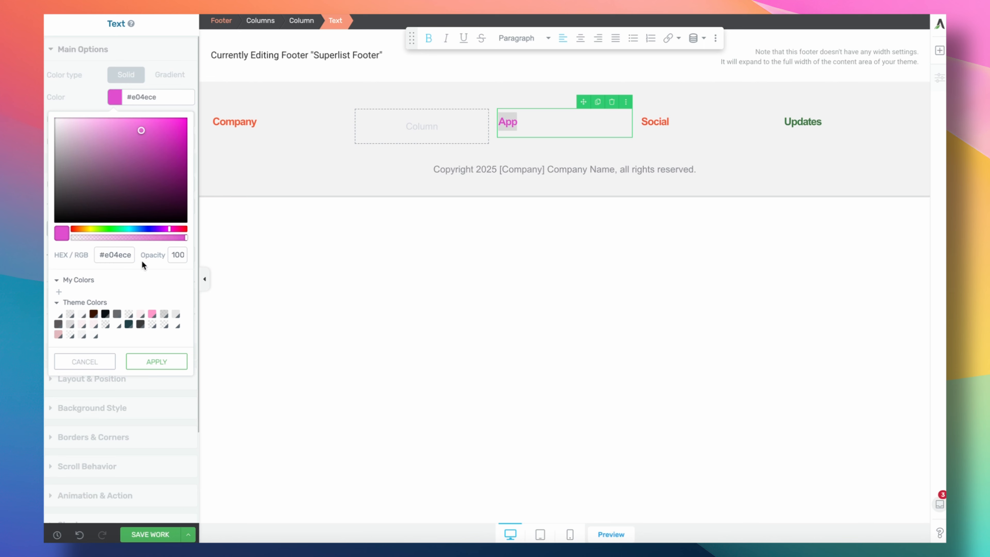
pyautogui.click(156, 360)
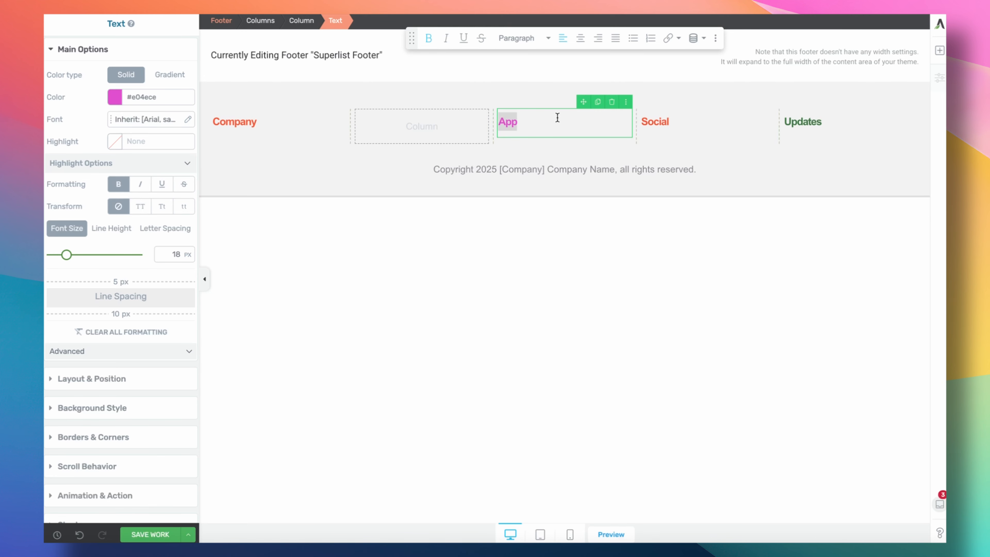
# Recolor the "Social" footer heading to the purple shade #6759ba.
pyautogui.click(662, 116)
pyautogui.doubleClick(658, 119)
pyautogui.click(113, 96)
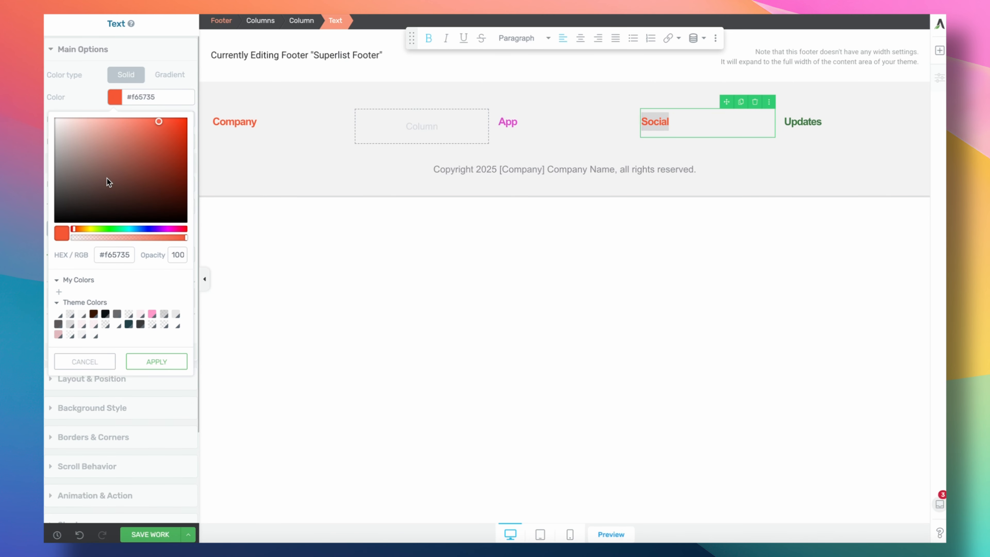
pyautogui.click(146, 230)
pyautogui.moveTo(146, 234); pyautogui.dragTo(150, 231)
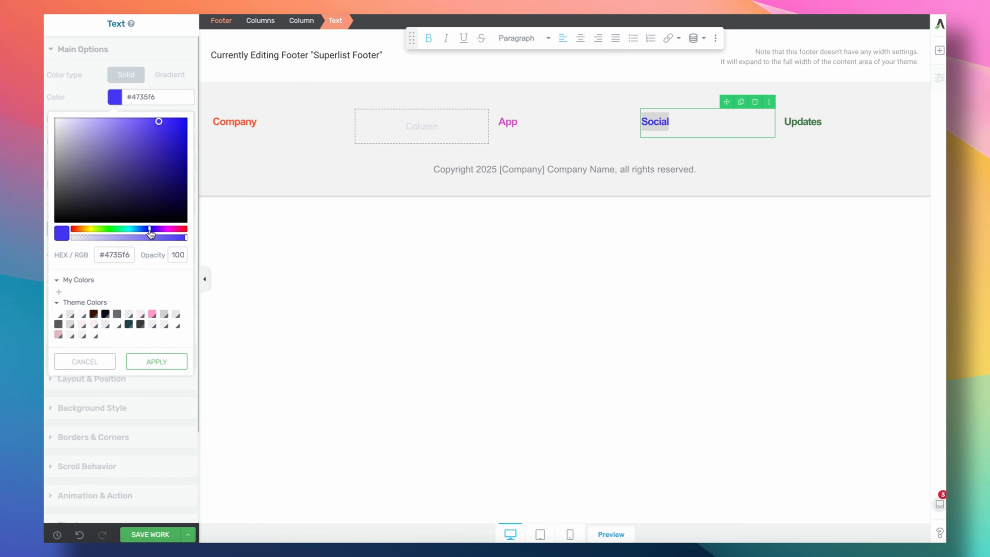
pyautogui.click(123, 148)
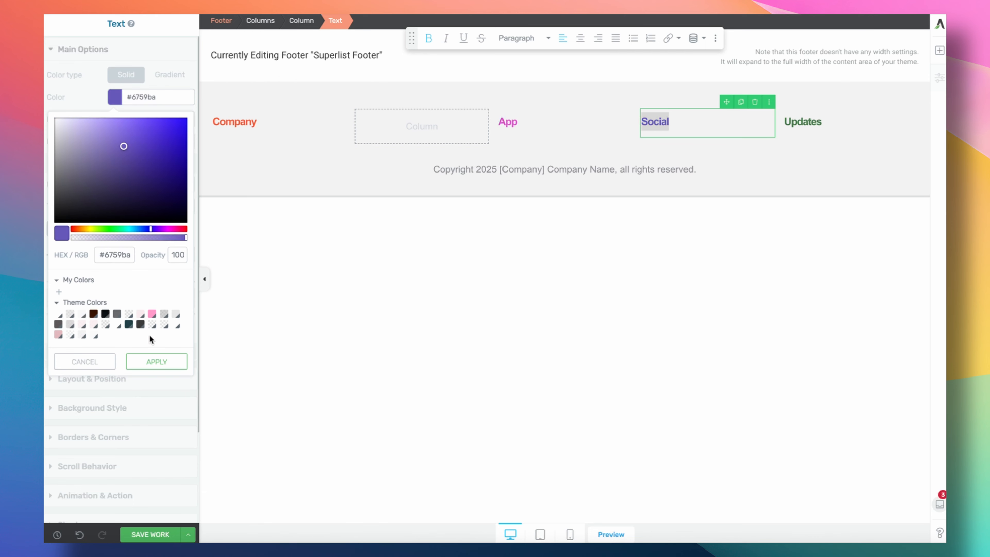
pyautogui.click(155, 362)
pyautogui.click(287, 149)
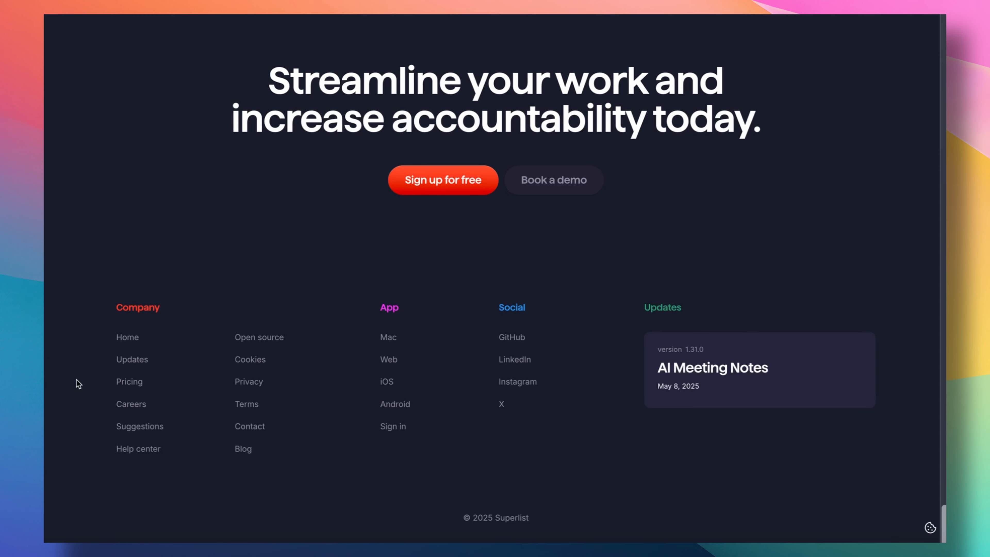
# Sample the dark page background of the Superlist reference site and set the footer's background color to #1a1c2a.
pyautogui.press('super+shift+c')
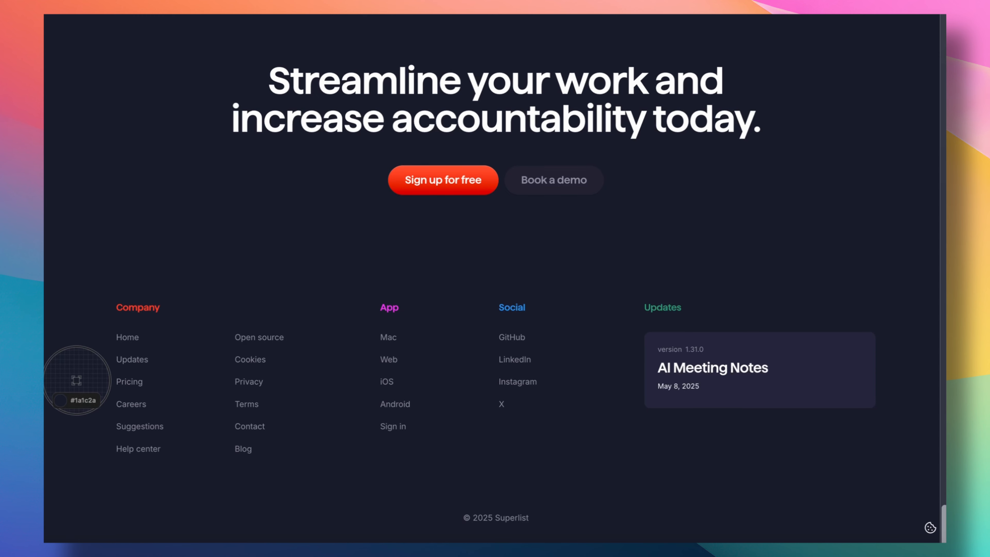
pyautogui.click(77, 380)
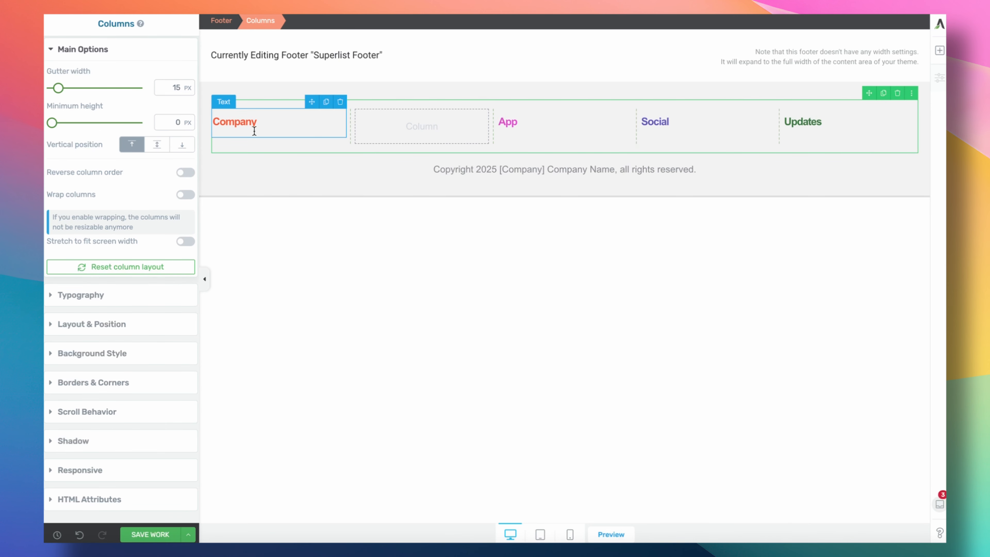
pyautogui.click(293, 178)
pyautogui.click(265, 93)
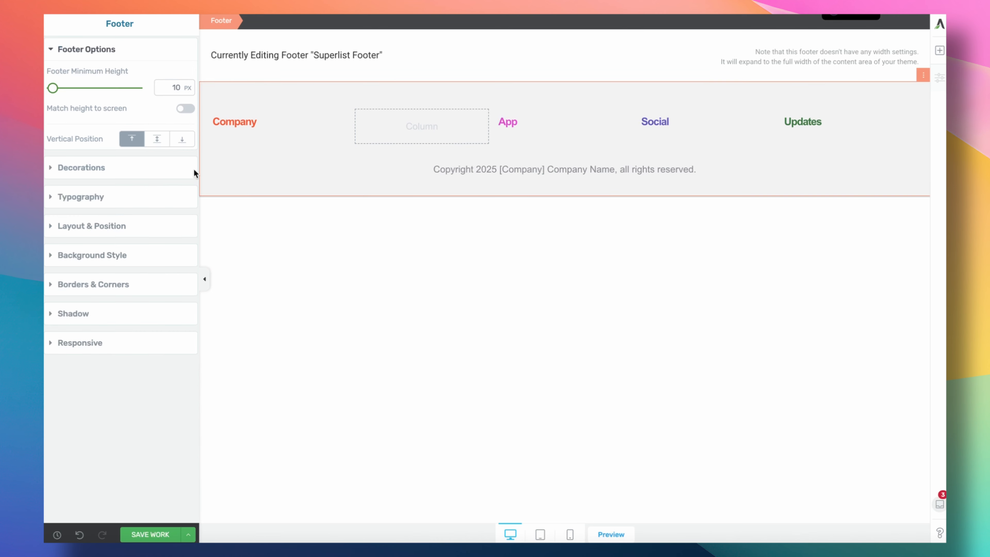
pyautogui.click(138, 254)
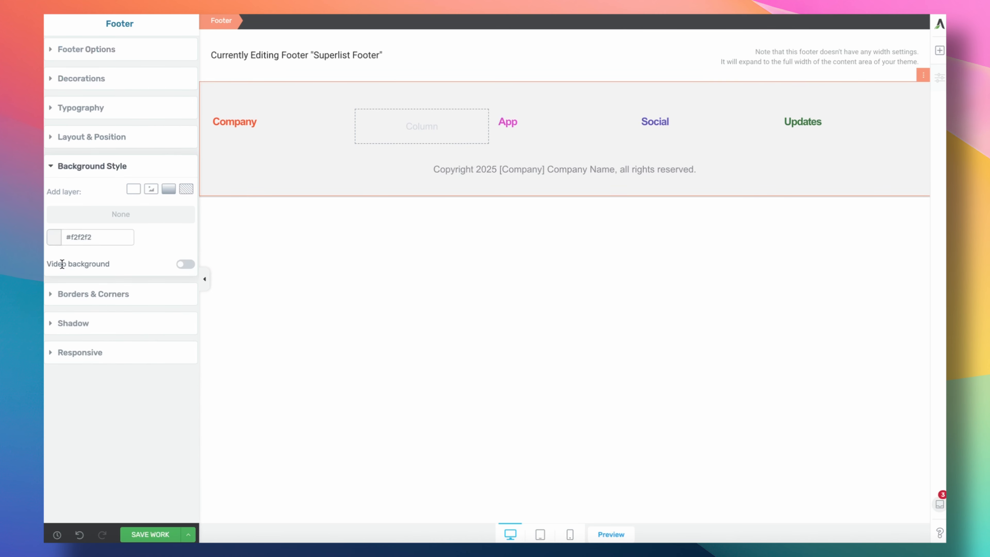
pyautogui.click(55, 240)
pyautogui.tripleClick(117, 394)
pyautogui.press('super+v')
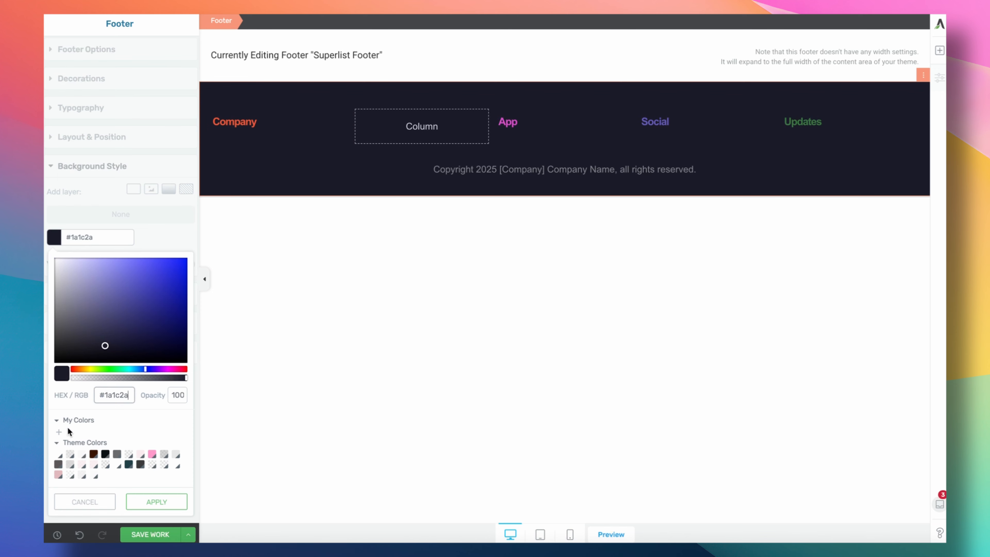
# Save the background color #1a1c2a as a favorite color and apply it to the footer.
pyautogui.click(59, 431)
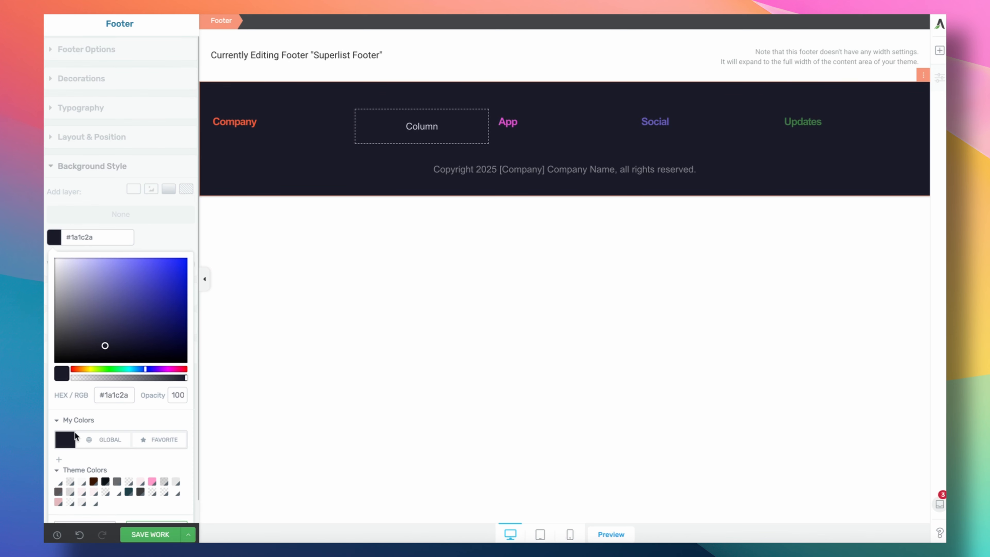
pyautogui.click(164, 439)
pyautogui.click(180, 502)
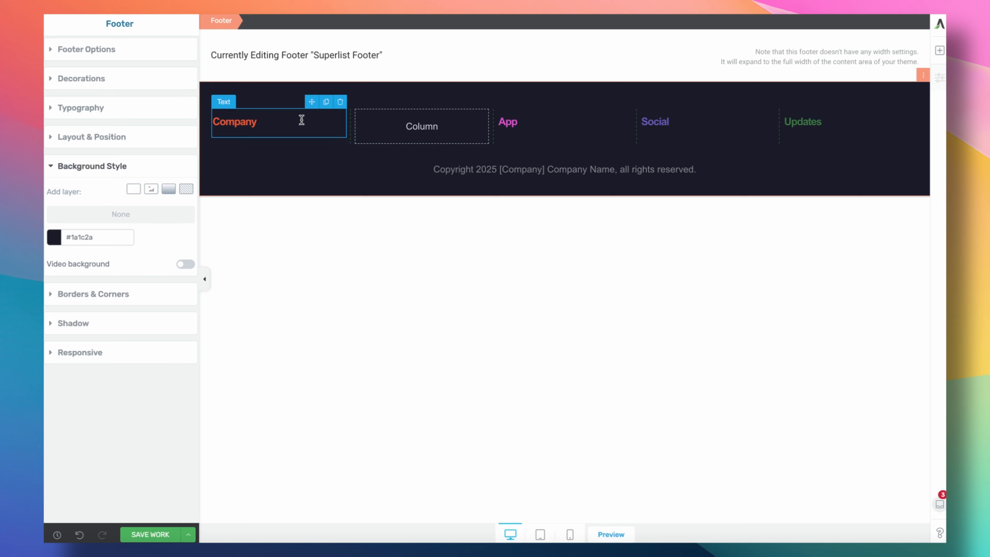
# Add a left-aligned text element below the "Company" heading and color it white (#ffffff).
pyautogui.click(939, 53)
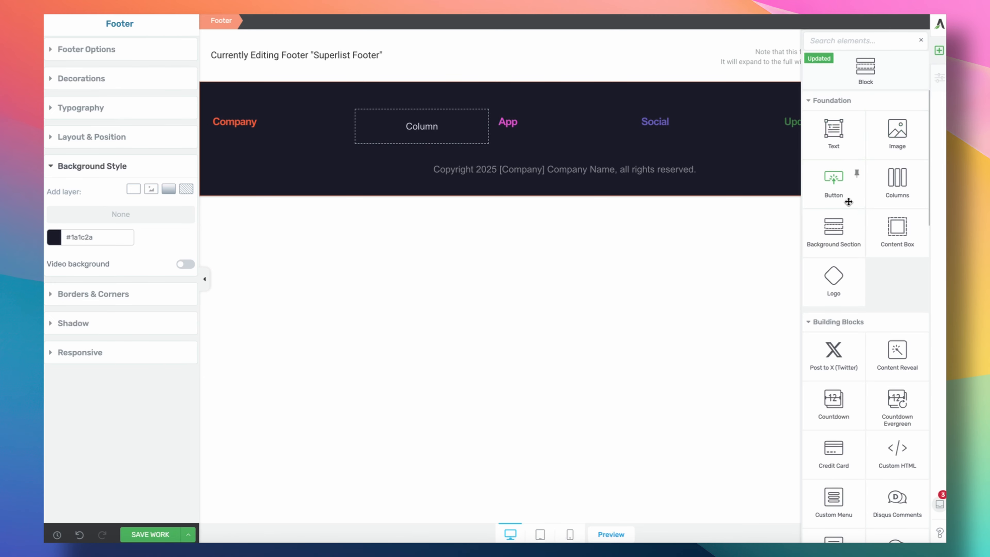
pyautogui.moveTo(852, 148); pyautogui.dragTo(266, 137)
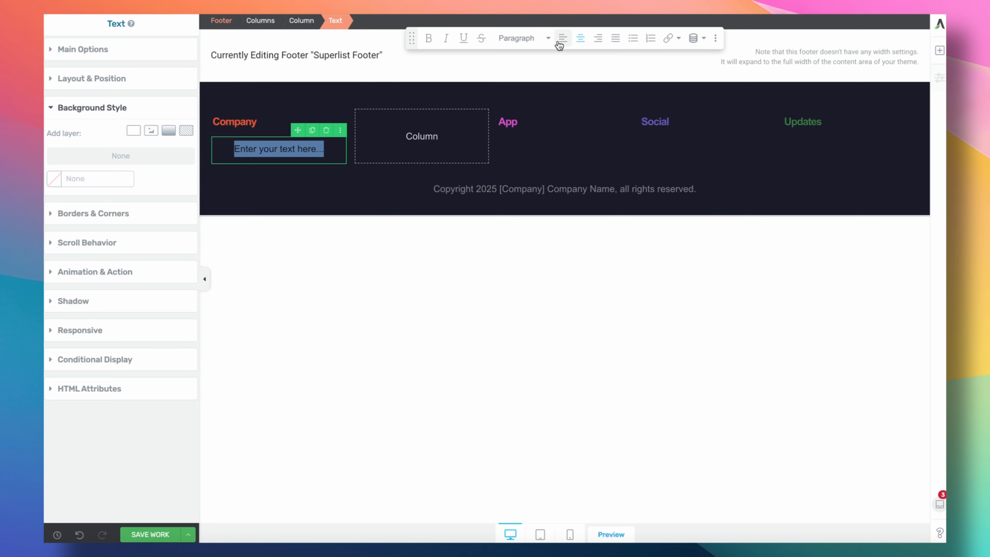
pyautogui.click(562, 38)
pyautogui.click(94, 50)
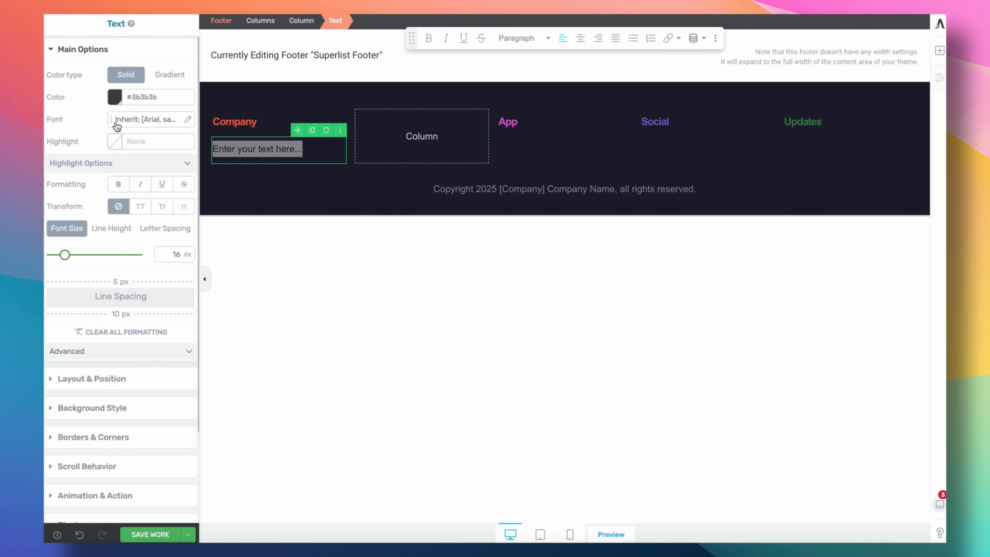
pyautogui.click(114, 97)
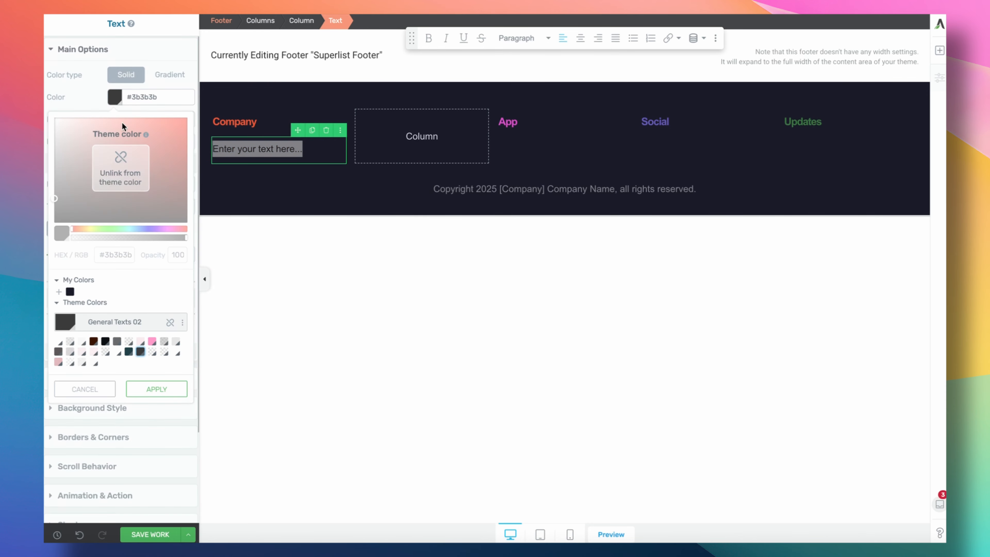
pyautogui.click(118, 351)
pyautogui.click(152, 389)
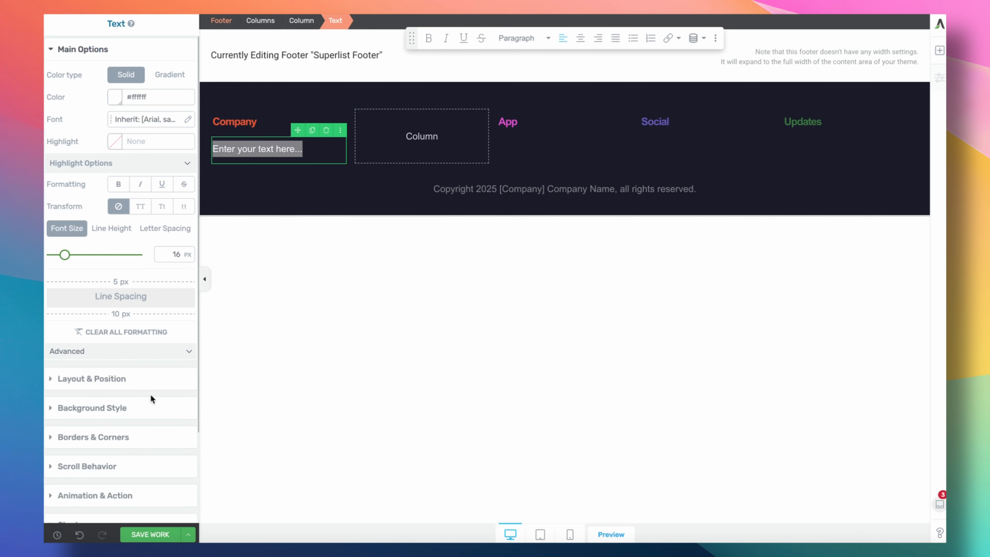
# Change the new text below "Company" to "Menu 1" and duplicate it three times.
pyautogui.click(276, 156)
pyautogui.write('M')
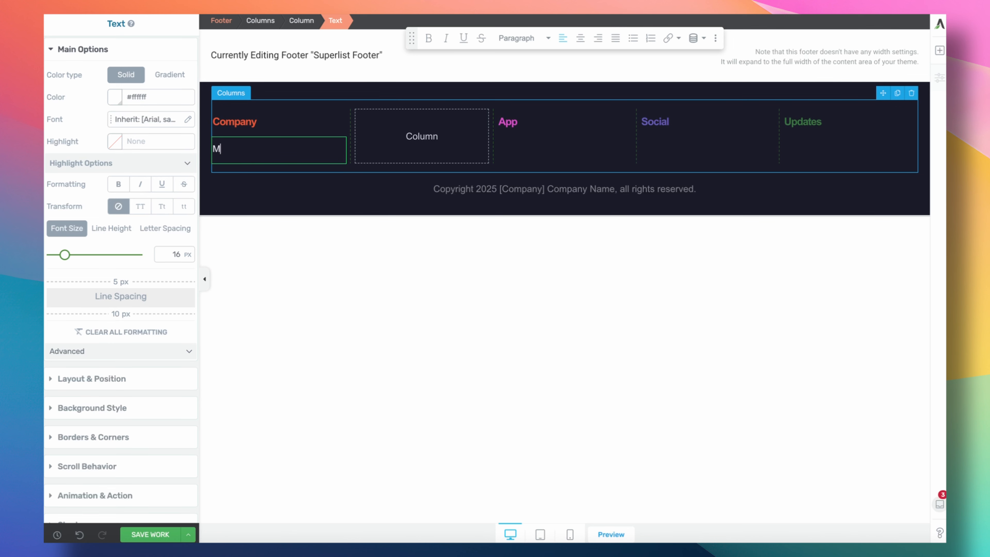
pyautogui.write('enu ')
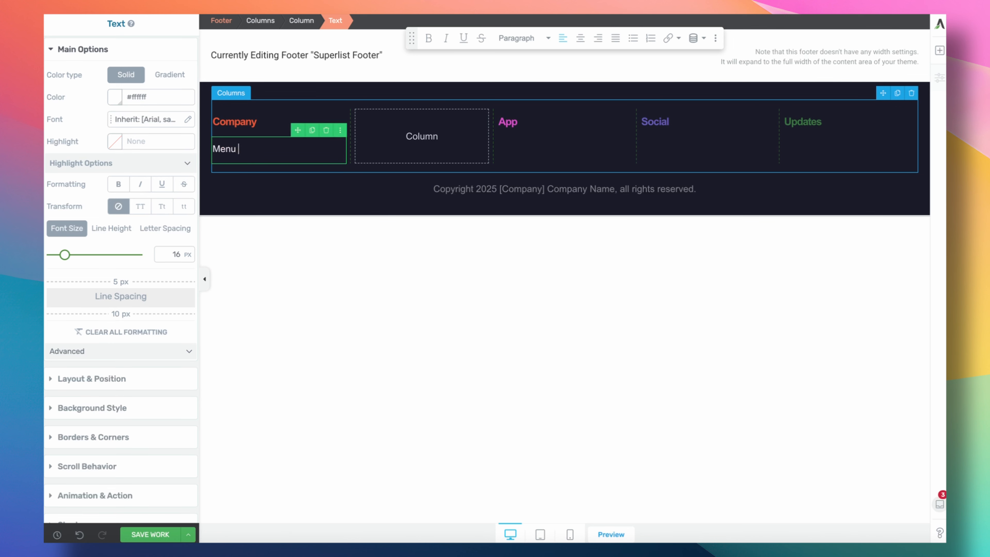
pyautogui.write('1')
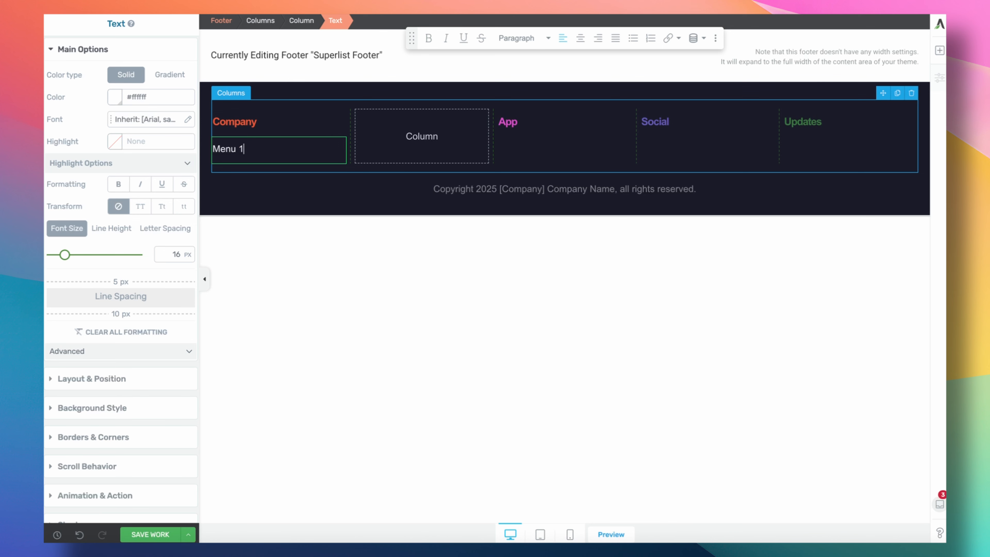
pyautogui.click(312, 131)
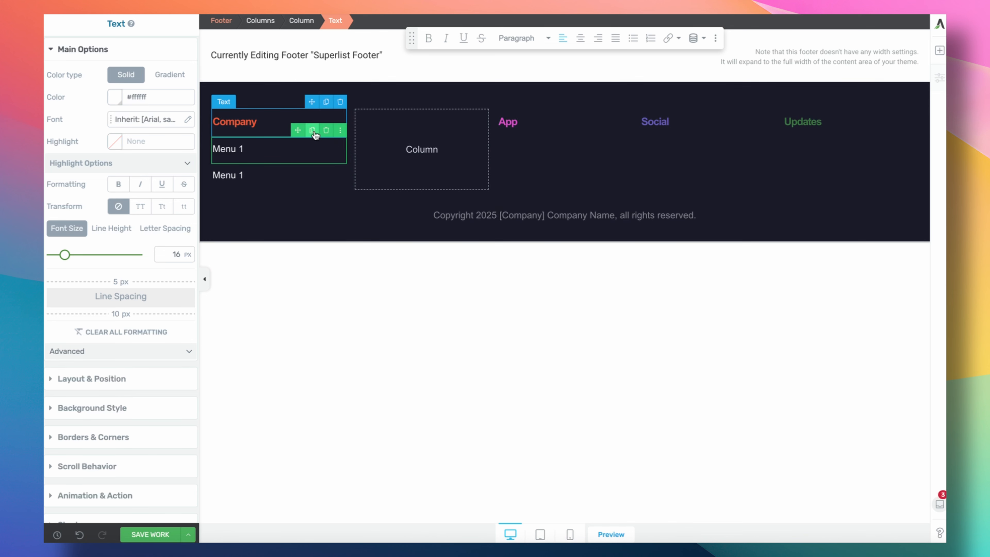
pyautogui.click(313, 131)
pyautogui.click(313, 132)
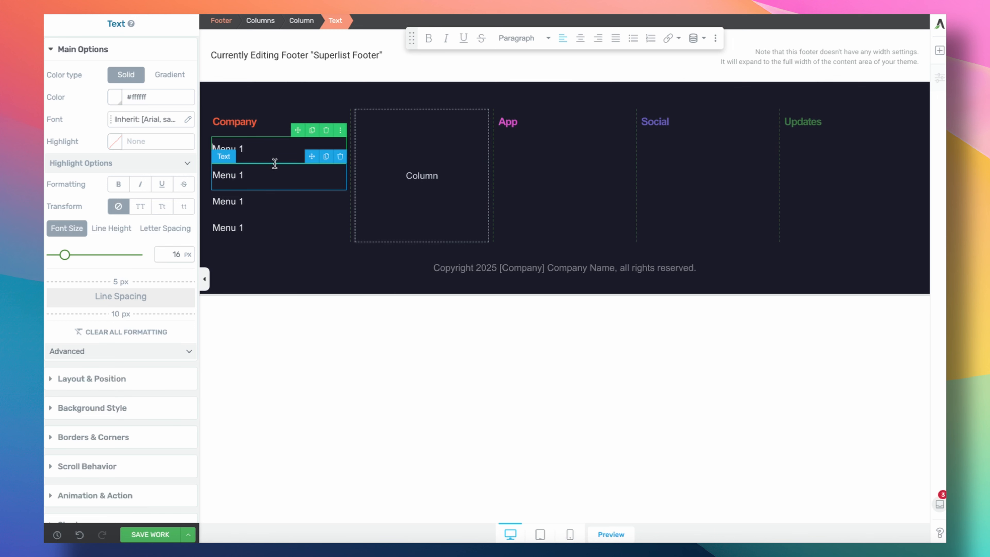
# Insert a Content Box element between the "Company" heading and the first "Menu 1" entry.
pyautogui.click(939, 50)
pyautogui.write('cont')
pyautogui.moveTo(832, 180); pyautogui.dragTo(267, 155)
# Move all four "Menu 1" text elements into the content box below the "Company" heading.
pyautogui.click(283, 228)
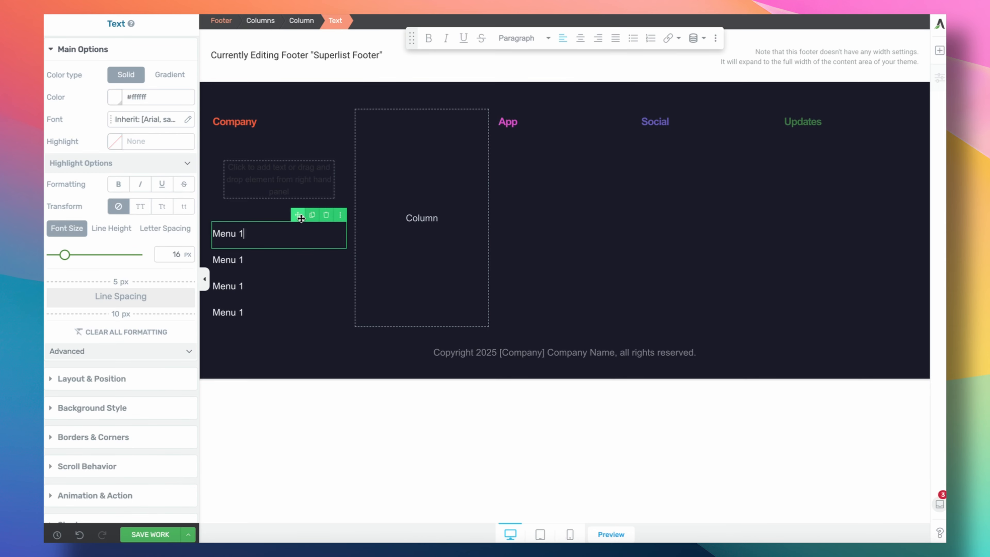
pyautogui.moveTo(301, 219); pyautogui.dragTo(293, 191)
pyautogui.click(304, 233)
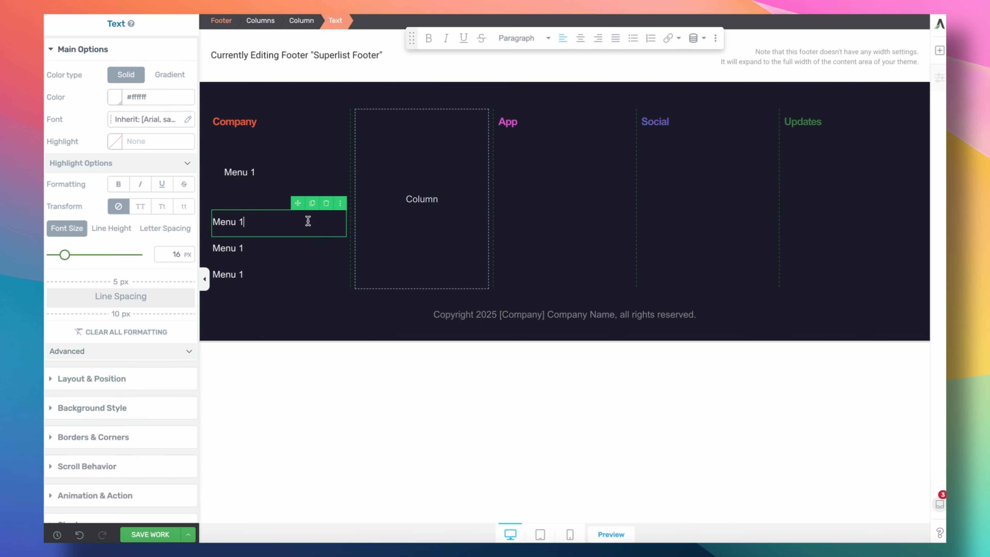
pyautogui.moveTo(312, 203); pyautogui.dragTo(286, 179)
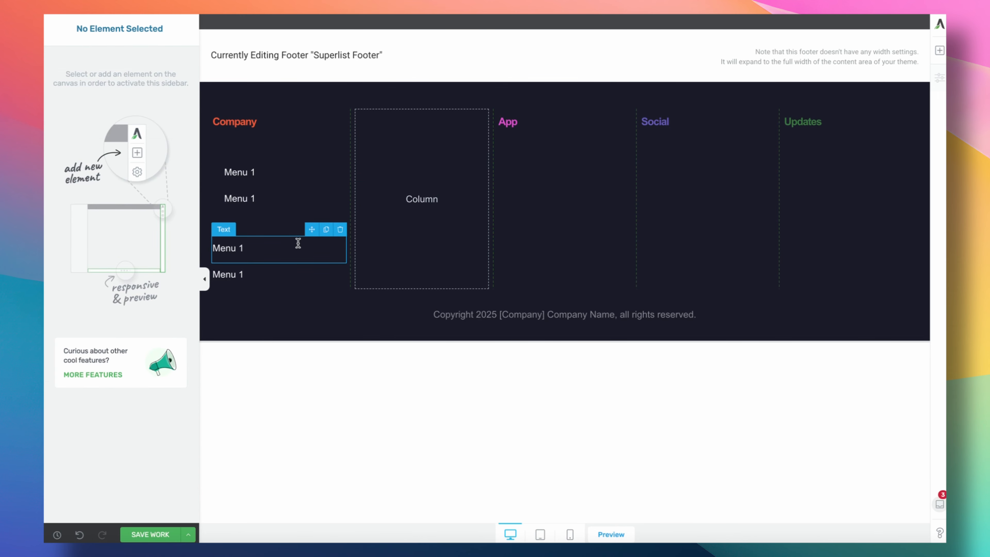
pyautogui.moveTo(313, 227); pyautogui.dragTo(277, 258)
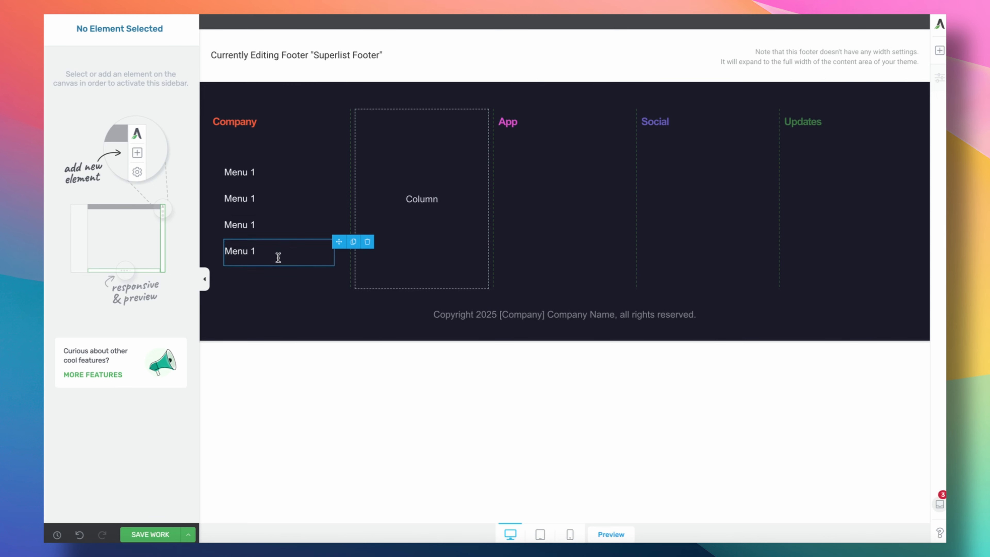
# Set all margins and paddings of the content box below "Company" to 0.
pyautogui.click(276, 271)
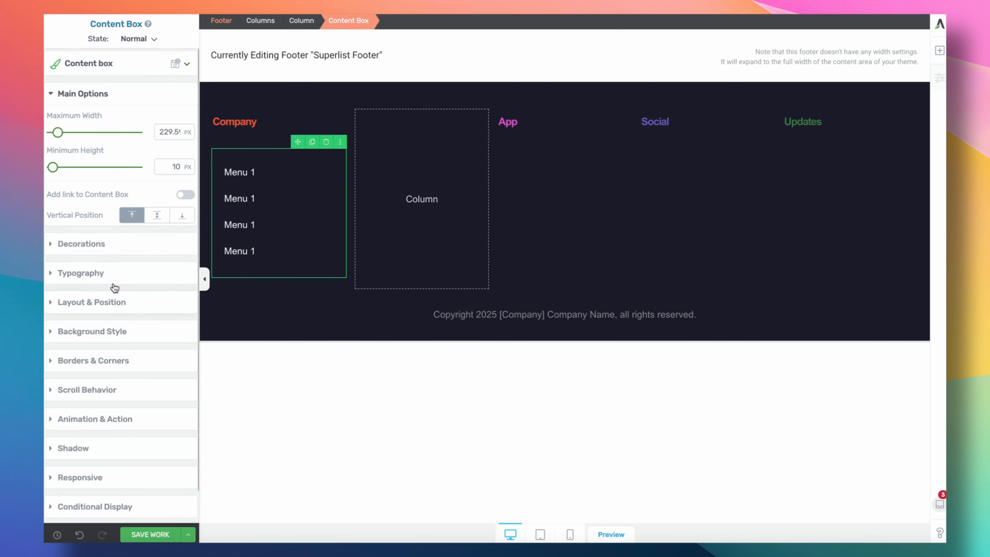
pyautogui.click(117, 302)
pyautogui.write('0')
pyautogui.press('Tab')
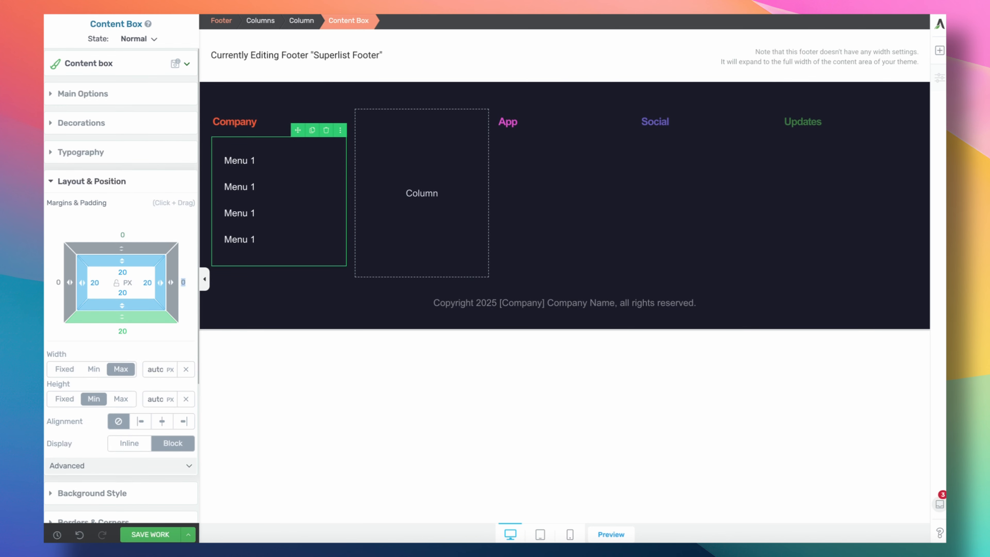
pyautogui.write('0')
pyautogui.press('Tab')
pyautogui.press('Tab')
pyautogui.write('0')
pyautogui.press('Tab')
pyautogui.write('0')
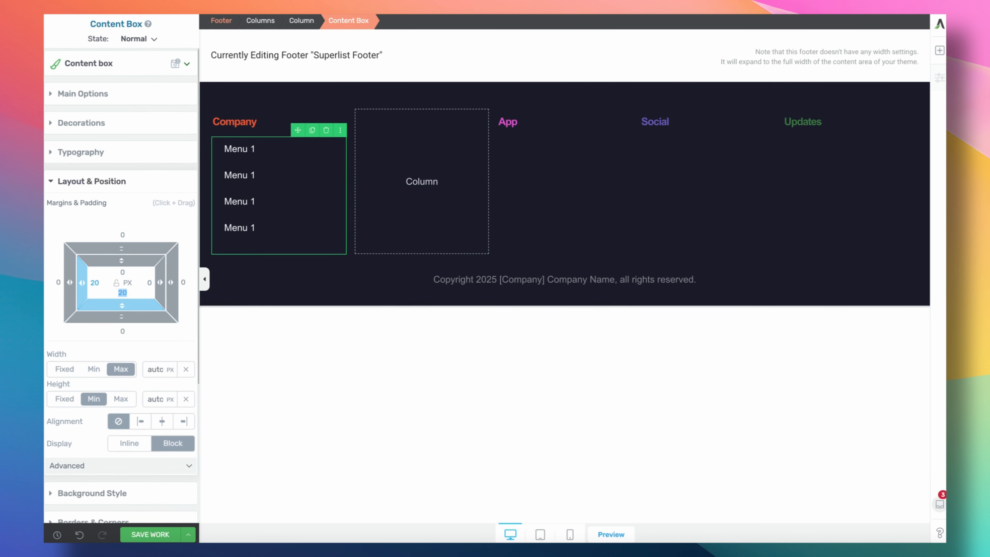
pyautogui.press('Tab')
pyautogui.write('0')
pyautogui.press('Tab')
pyautogui.press('0')
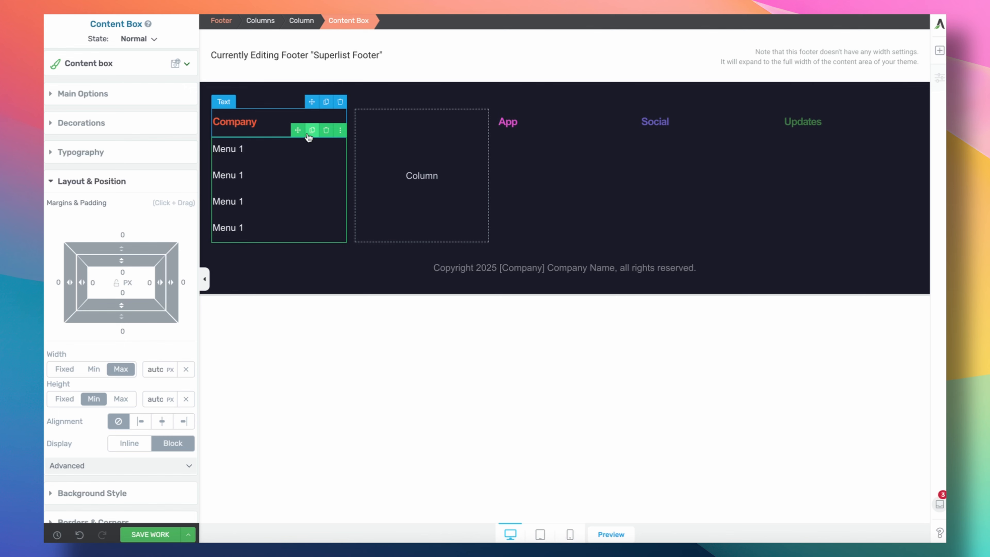
# Duplicate the content box of menu entries and place one copy below "App" and another below "Social".
pyautogui.click(311, 130)
pyautogui.moveTo(297, 130); pyautogui.dragTo(537, 135)
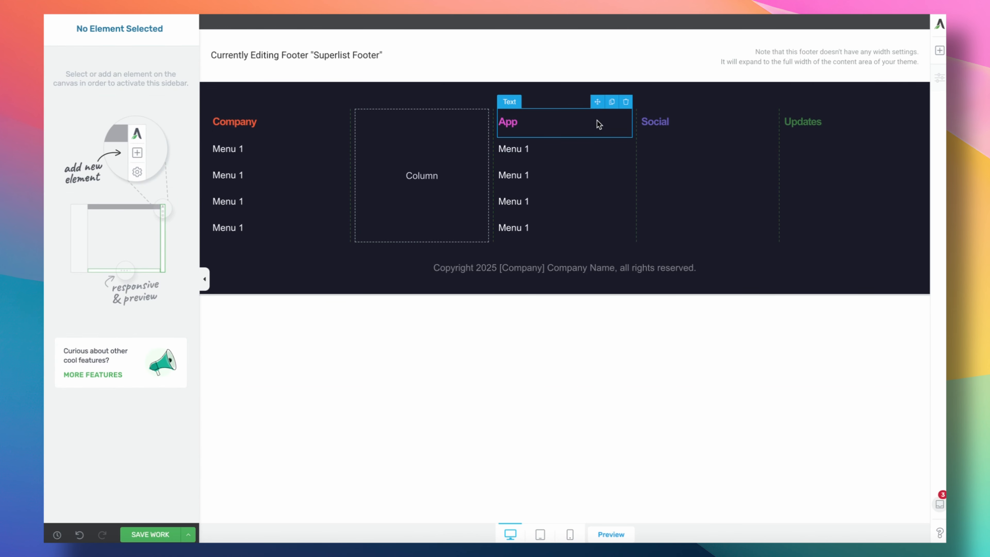
pyautogui.click(574, 141)
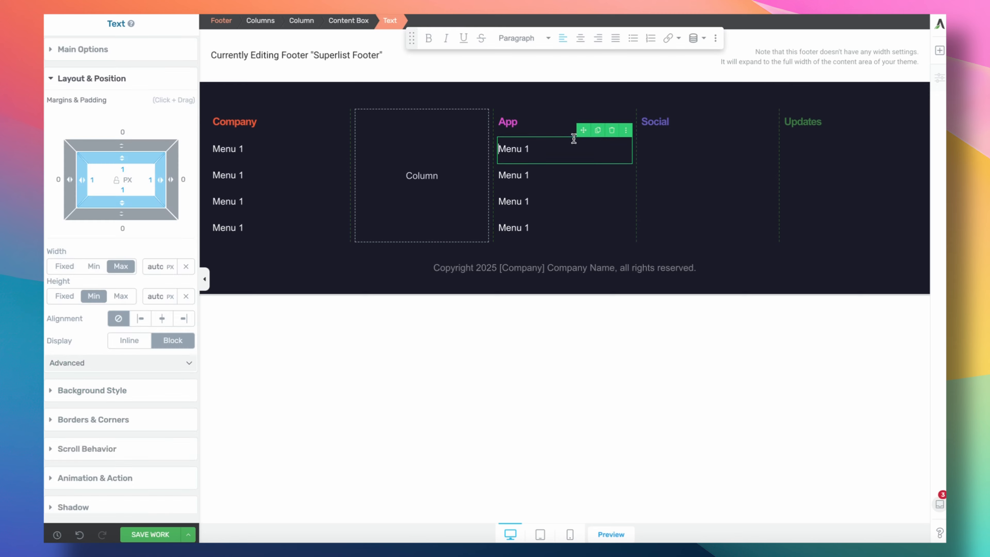
pyautogui.click(369, 23)
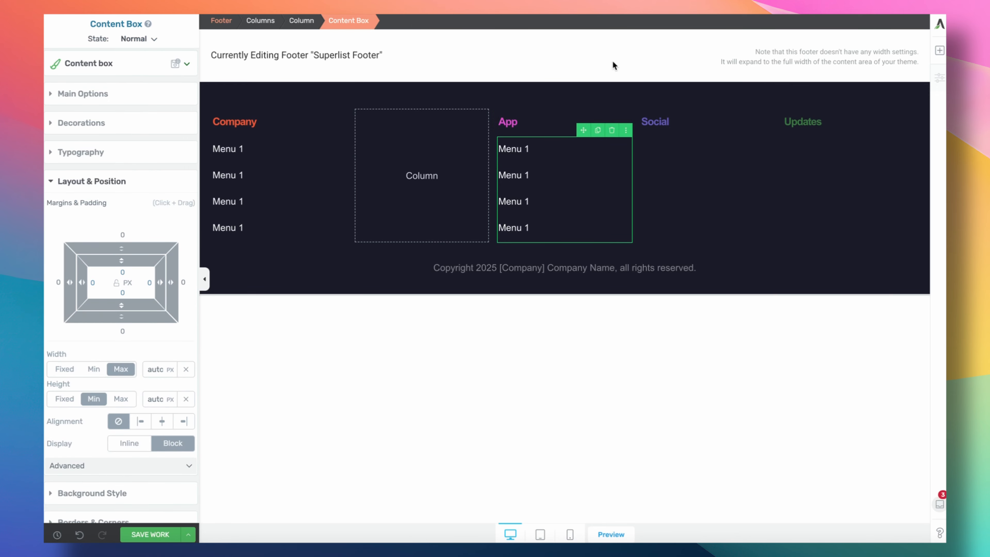
pyautogui.click(597, 130)
pyautogui.moveTo(585, 130); pyautogui.dragTo(703, 131)
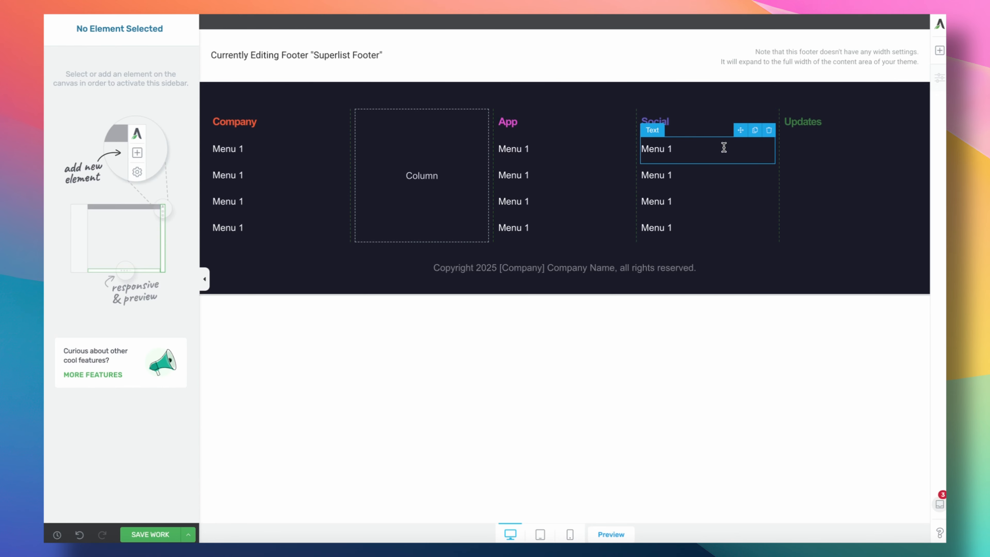
# Duplicate the content box of menu entries below "Social" and move the copy below the "Updates" heading.
pyautogui.click(726, 152)
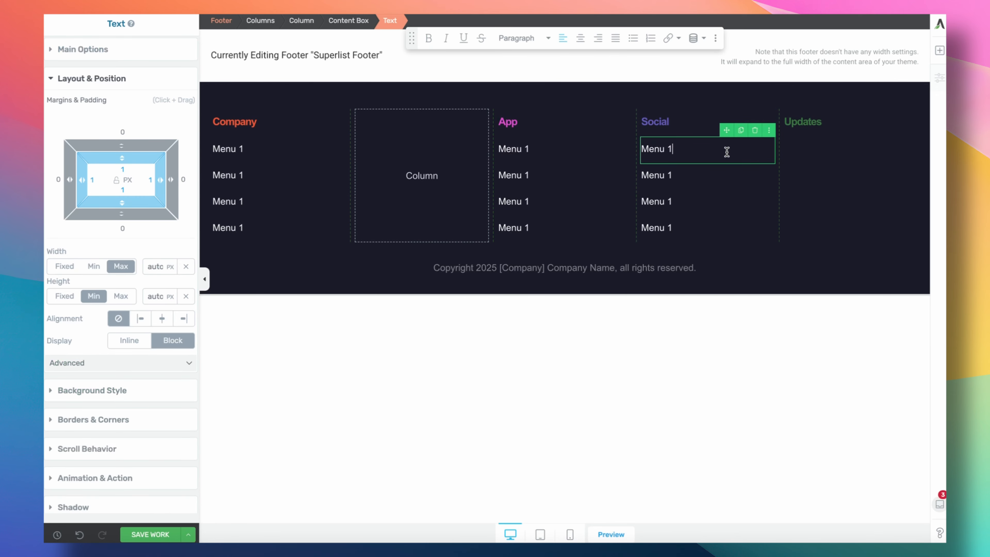
pyautogui.click(348, 20)
pyautogui.click(740, 130)
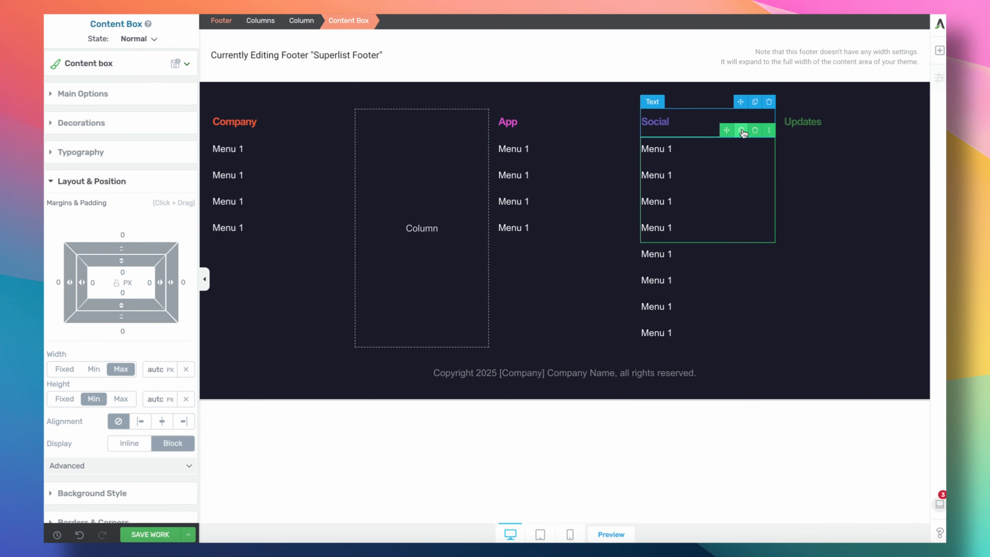
pyautogui.moveTo(724, 129); pyautogui.dragTo(843, 134)
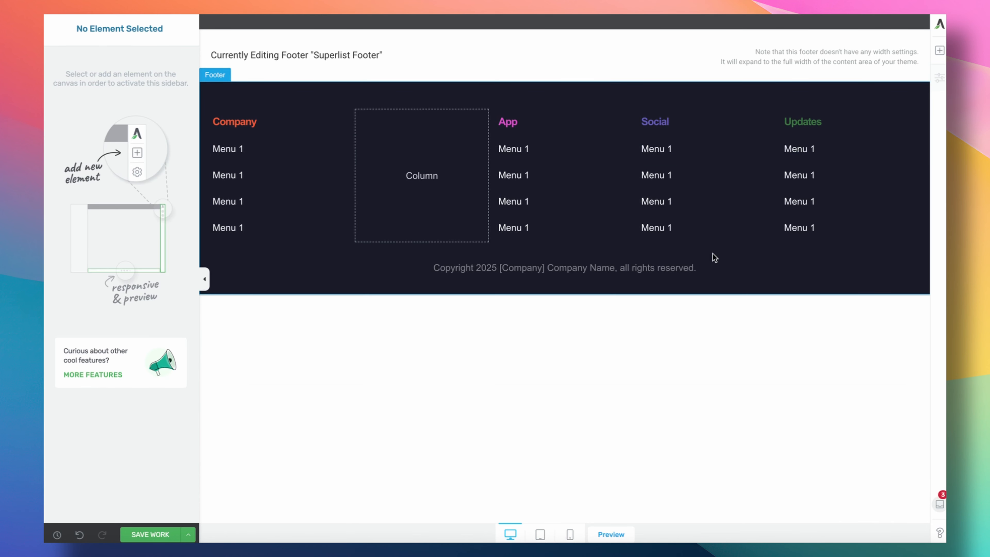
# Change the color of the whole copyright text at the bottom of the footer to white (#ffffff).
pyautogui.click(623, 269)
pyautogui.tripleClick(541, 273)
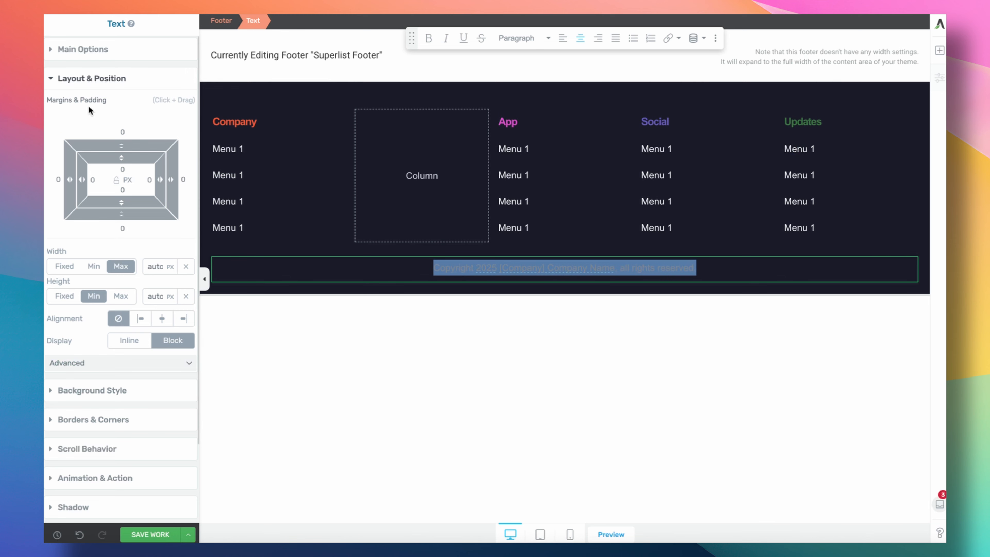
pyautogui.click(110, 49)
pyautogui.click(114, 97)
pyautogui.click(158, 314)
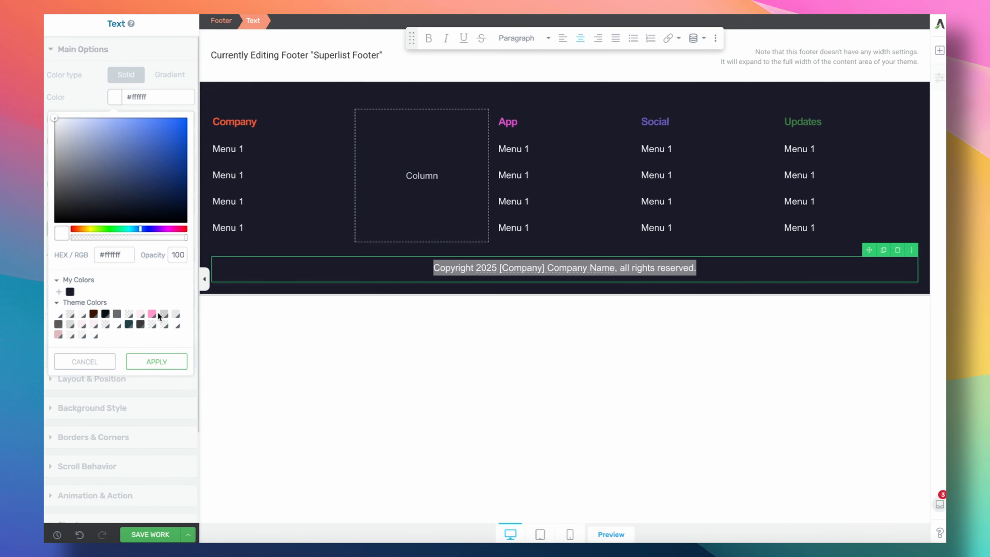
pyautogui.click(172, 364)
# Replace the "[Company] Company Name" placeholder in the copyright line with "Superlist".
pyautogui.click(513, 274)
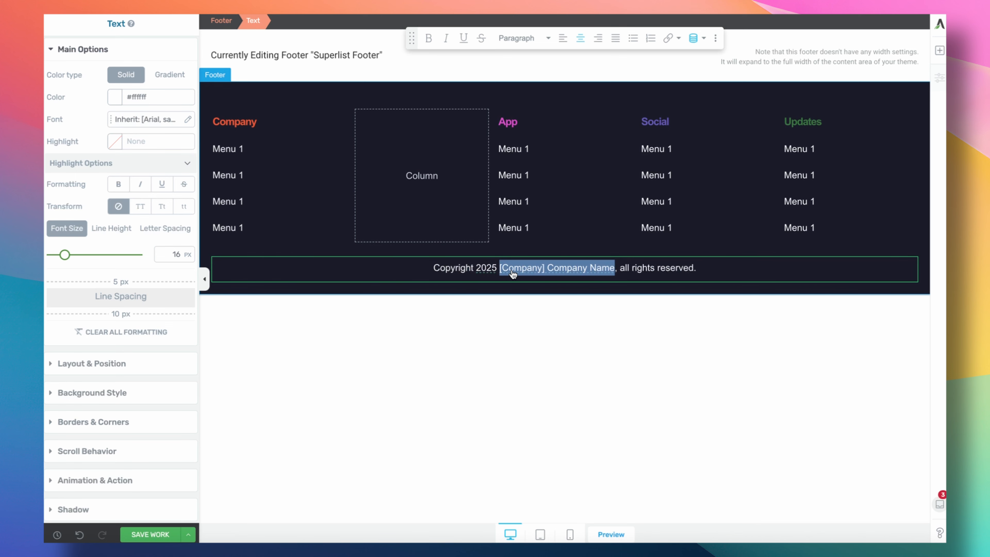
pyautogui.press('BackSpace')
pyautogui.write('Superlist')
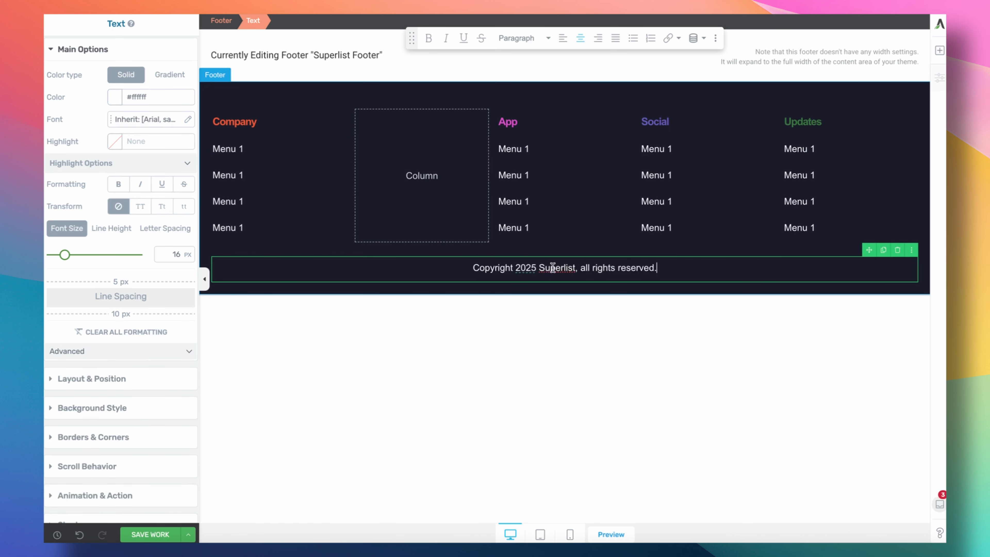
pyautogui.click(359, 292)
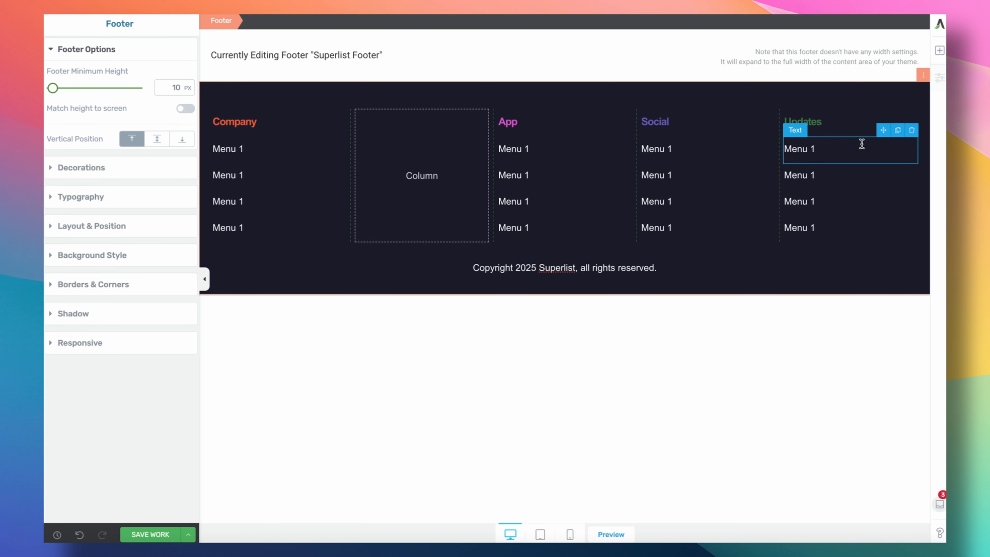
# Widen the "Updates" column into the "Social" column and delete three of its four "Menu 1" entries.
pyautogui.moveTo(779, 162); pyautogui.dragTo(739, 161)
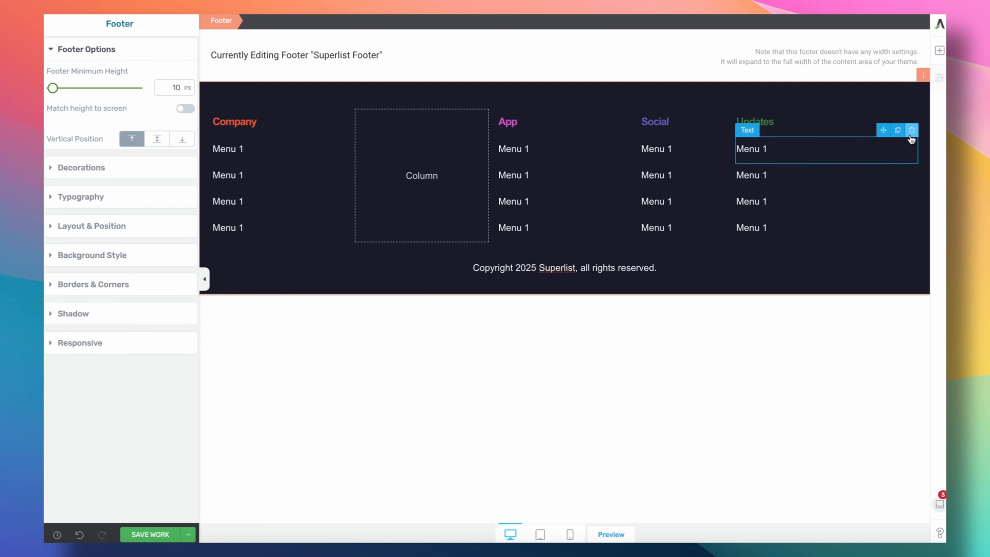
pyautogui.click(910, 132)
pyautogui.click(910, 133)
pyautogui.click(911, 131)
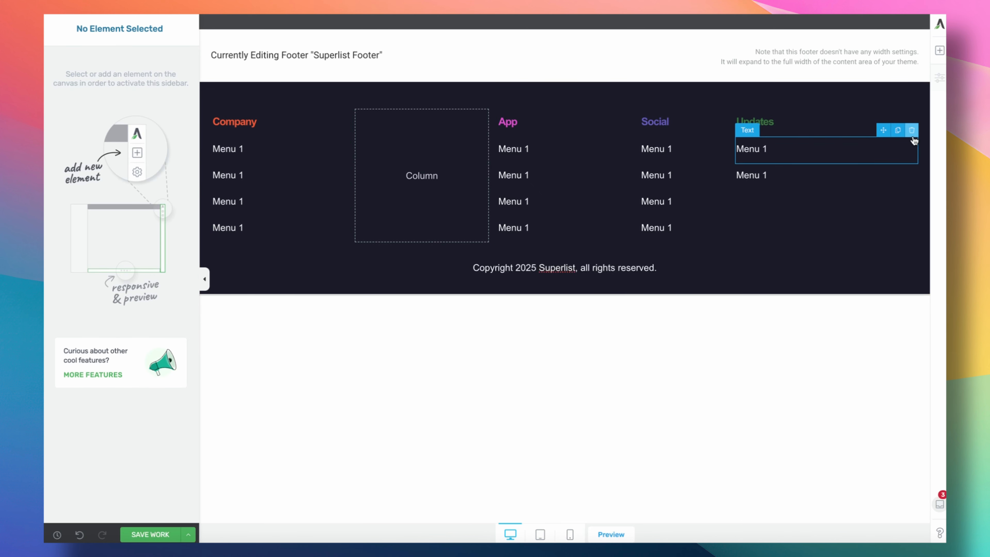
# Set the padding of the content box below "Updates" to 12 px on all four sides.
pyautogui.click(786, 156)
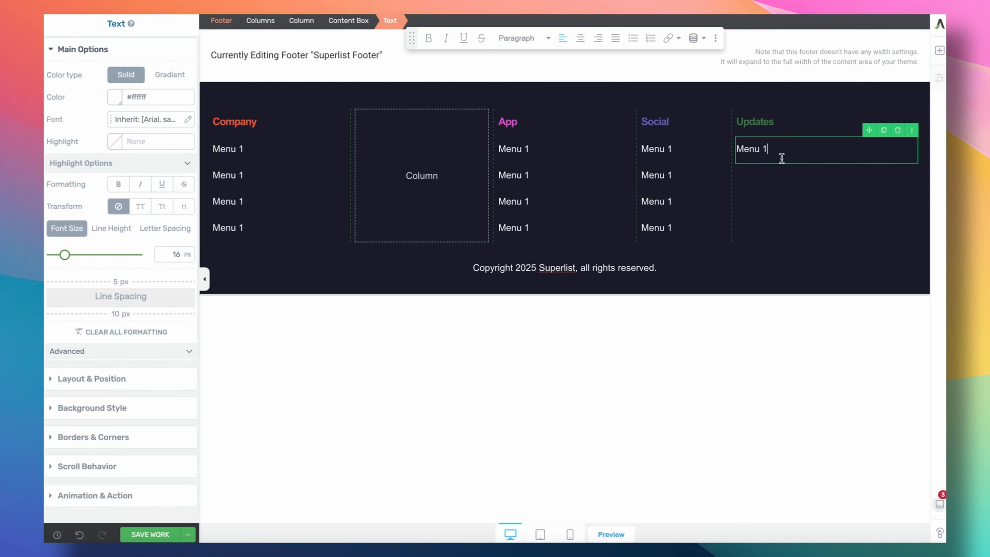
pyautogui.click(348, 21)
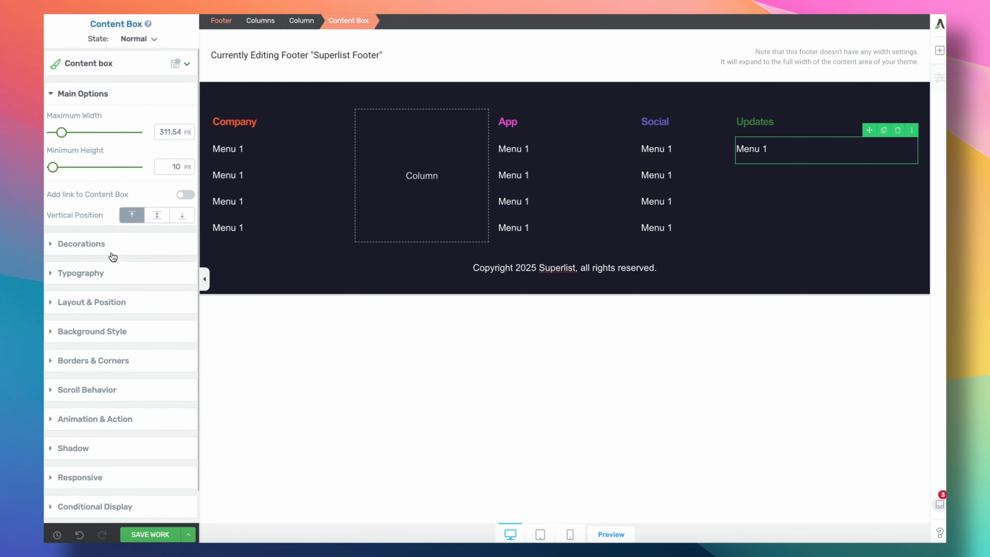
pyautogui.click(114, 304)
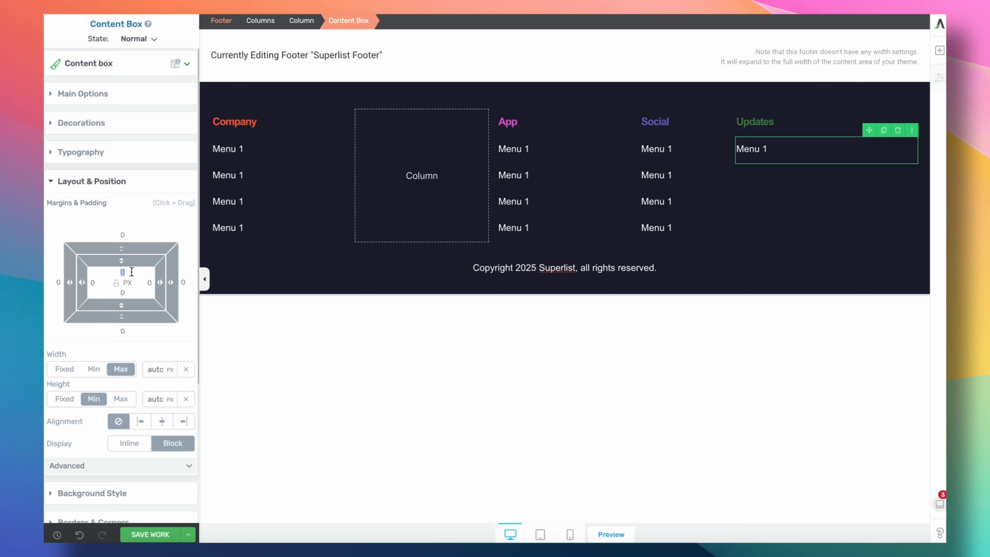
pyautogui.write('1212')
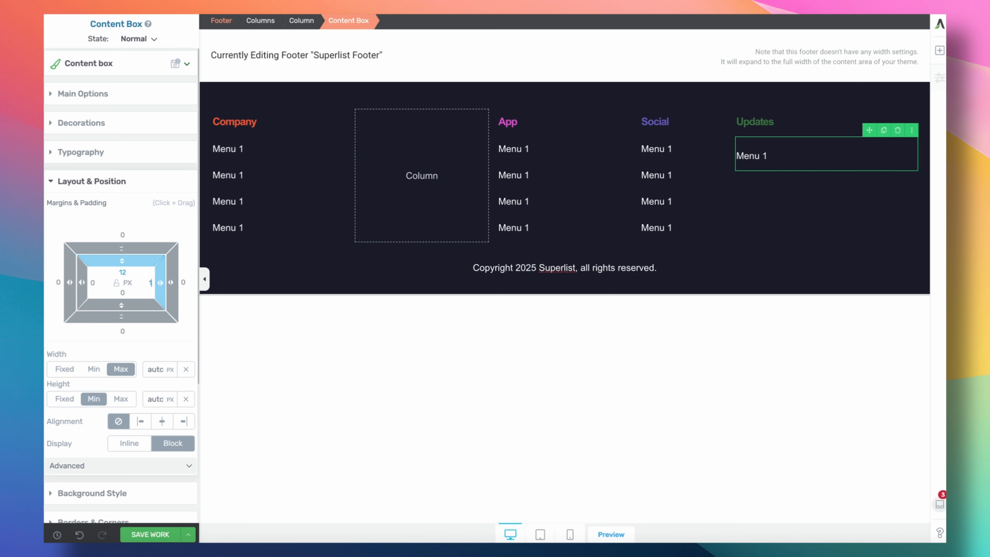
pyautogui.press('Tab')
pyautogui.write('12')
pyautogui.press('Tab')
pyautogui.write('12')
pyautogui.scroll(-5, 137, 352)
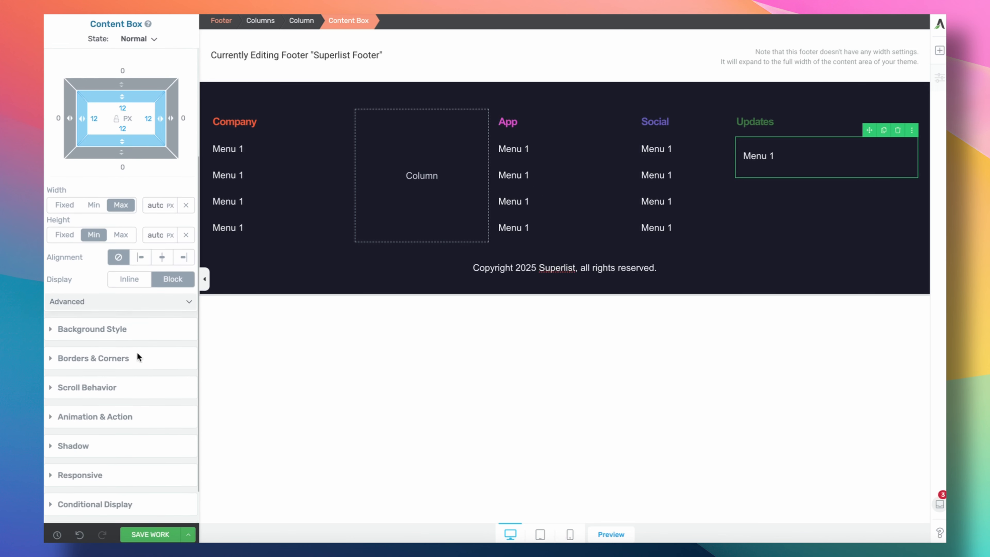
# Give the content box below "Updates" a solid #26253a background at 50 opacity and a 10 px corner radius.
pyautogui.click(139, 317)
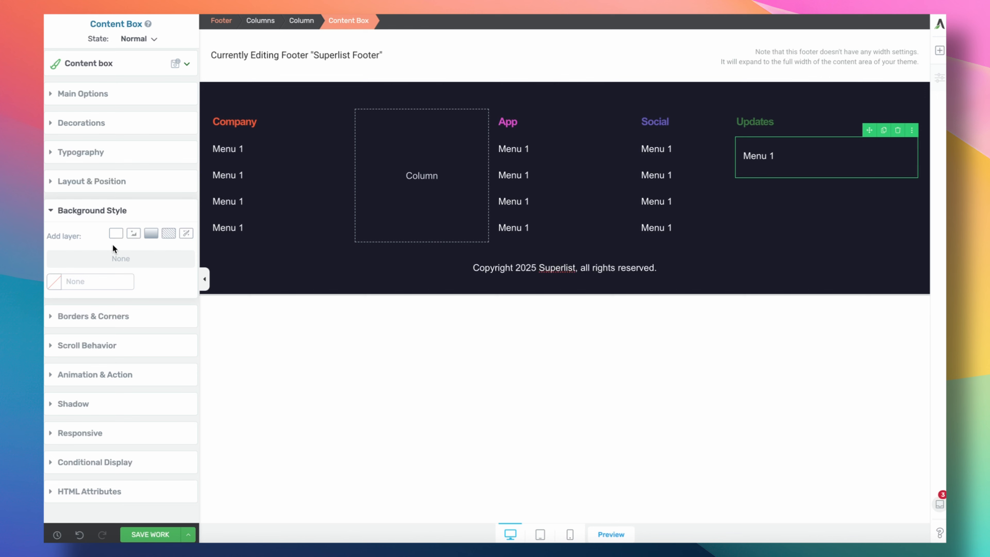
pyautogui.click(113, 236)
pyautogui.write('#26253a')
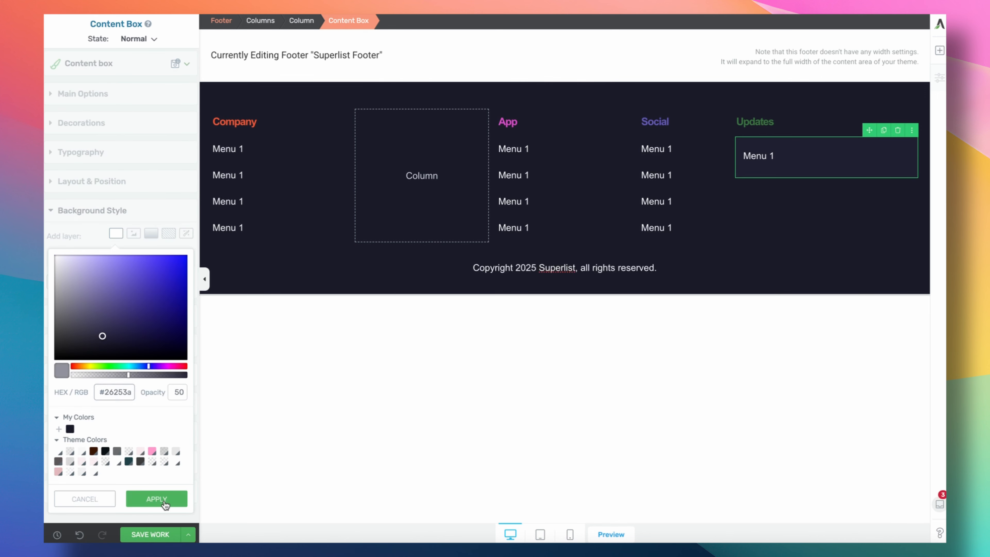
pyautogui.click(163, 502)
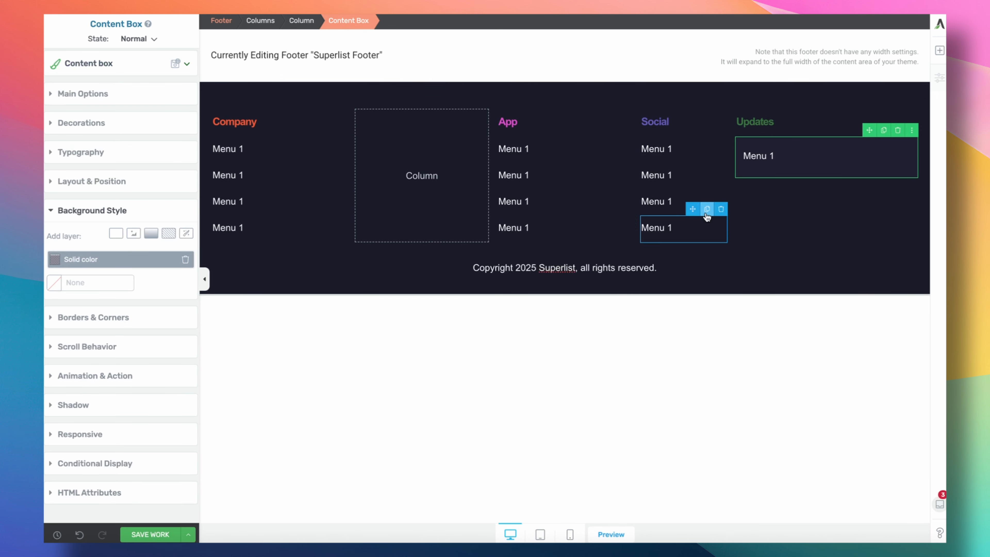
pyautogui.click(128, 326)
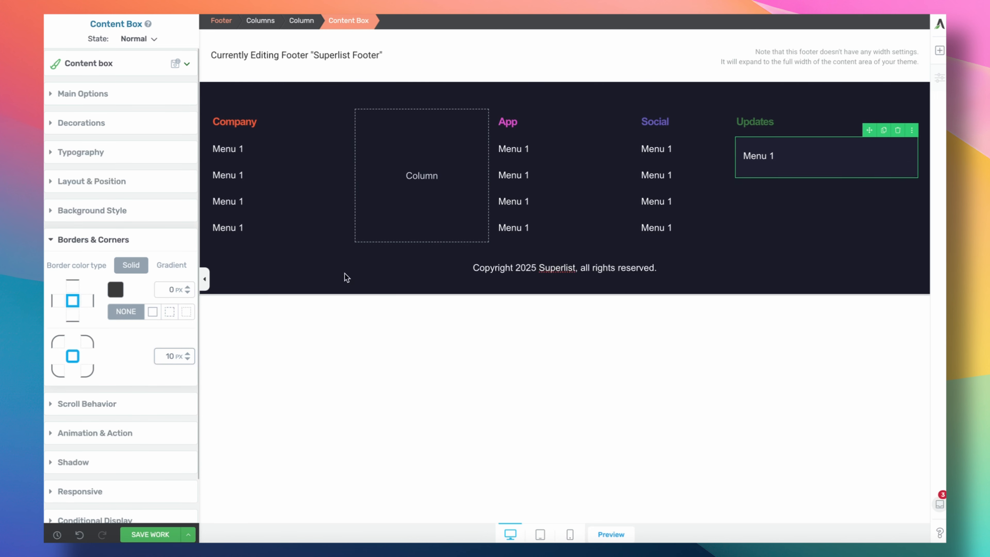
pyautogui.click(768, 238)
# Replace the "Menu 1" text in the "Updates" content box with "Version 12.8".
pyautogui.click(758, 156)
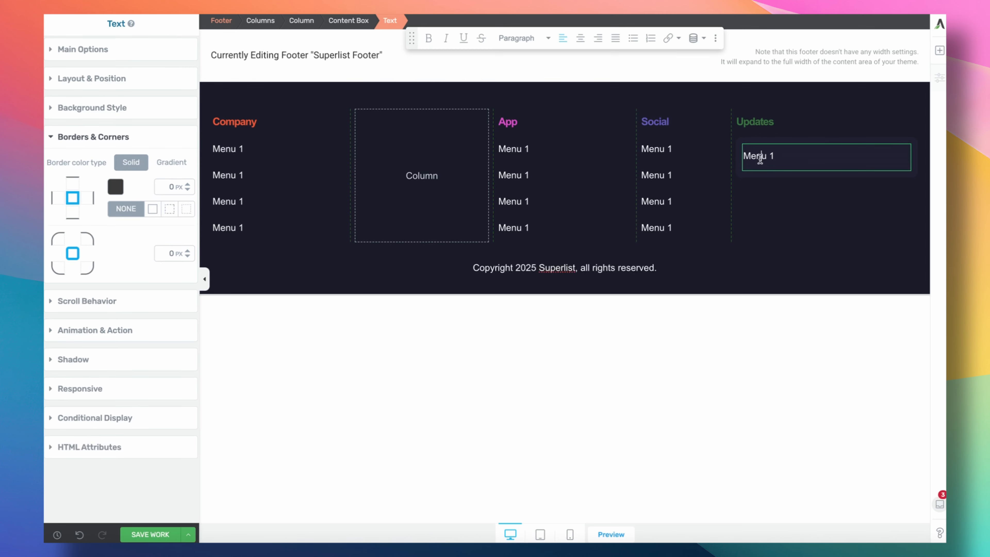
pyautogui.tripleClick(760, 158)
pyautogui.write('Versio')
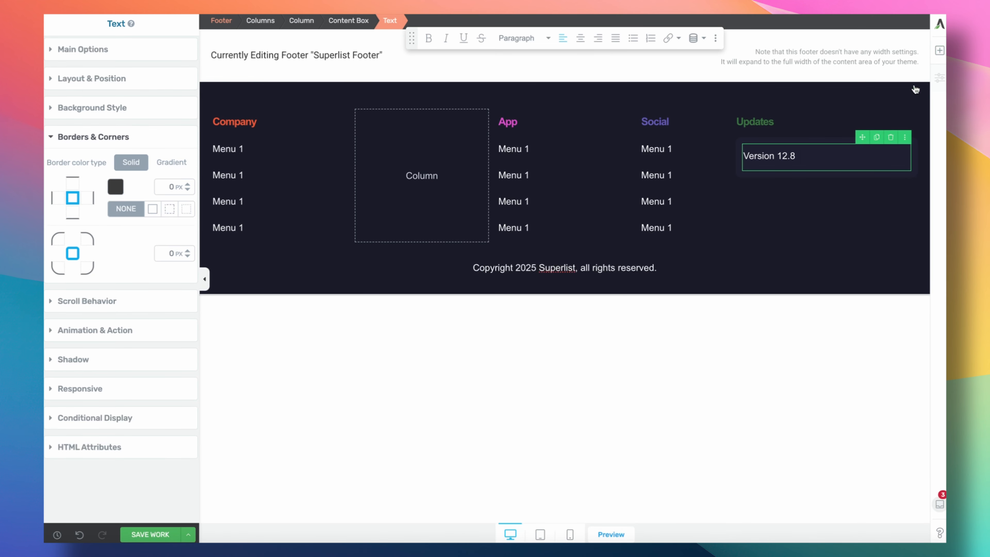
# Insert a left-aligned Text element below "Version 12.8" in the "Updates" content box.
pyautogui.click(939, 50)
pyautogui.moveTo(834, 129); pyautogui.dragTo(781, 182)
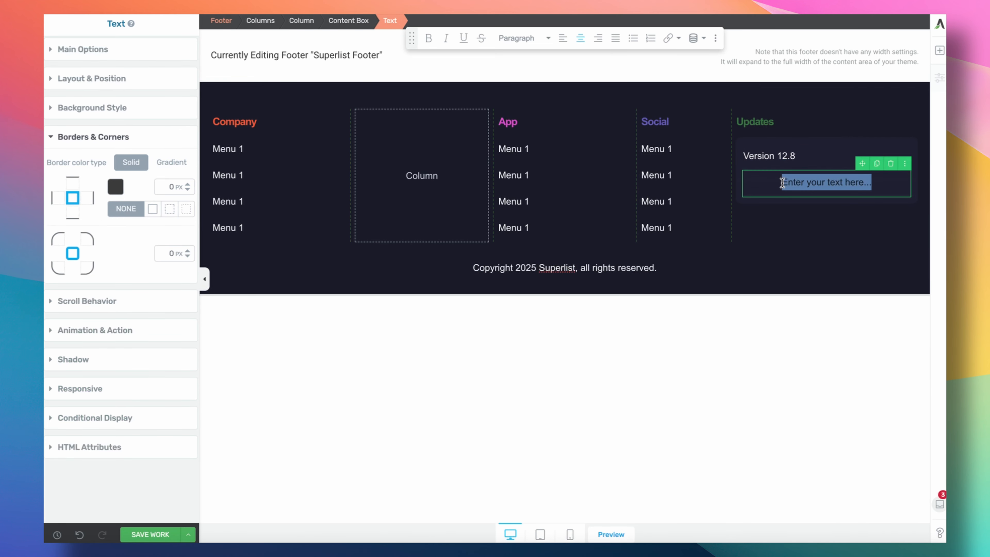
pyautogui.click(562, 38)
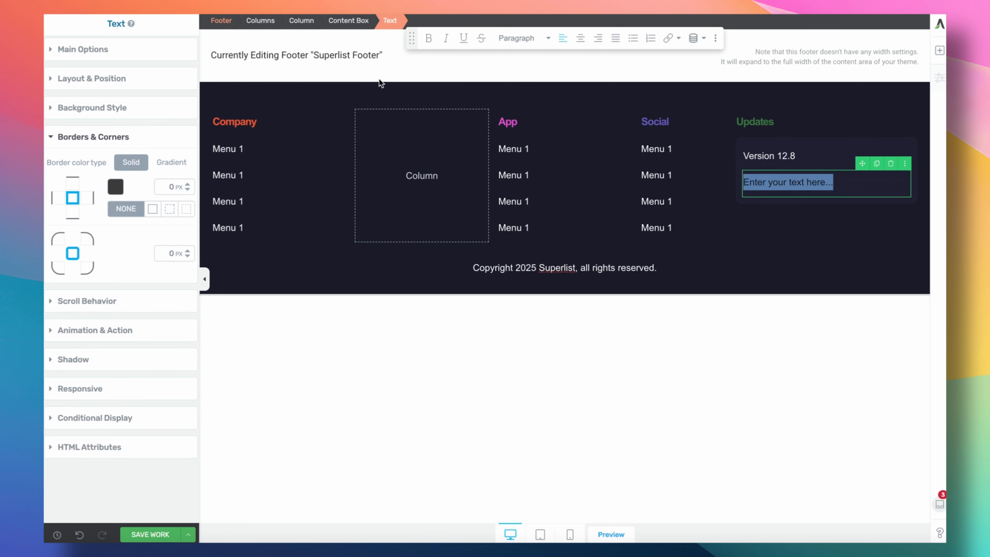
# Format the new placeholder text in white (#ffffff) with a 24 px font size and -1 px letter spacing.
pyautogui.click(125, 50)
pyautogui.click(169, 254)
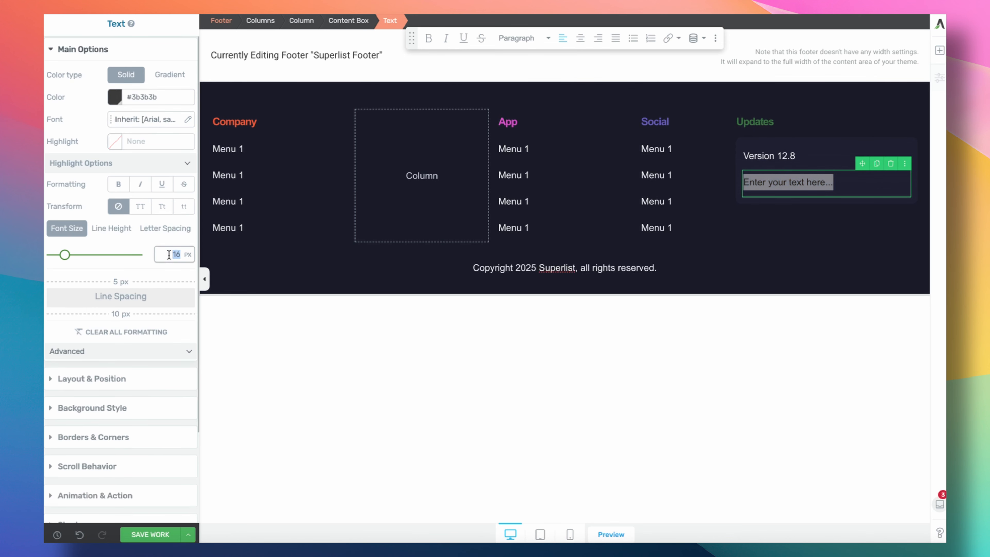
pyautogui.write('24')
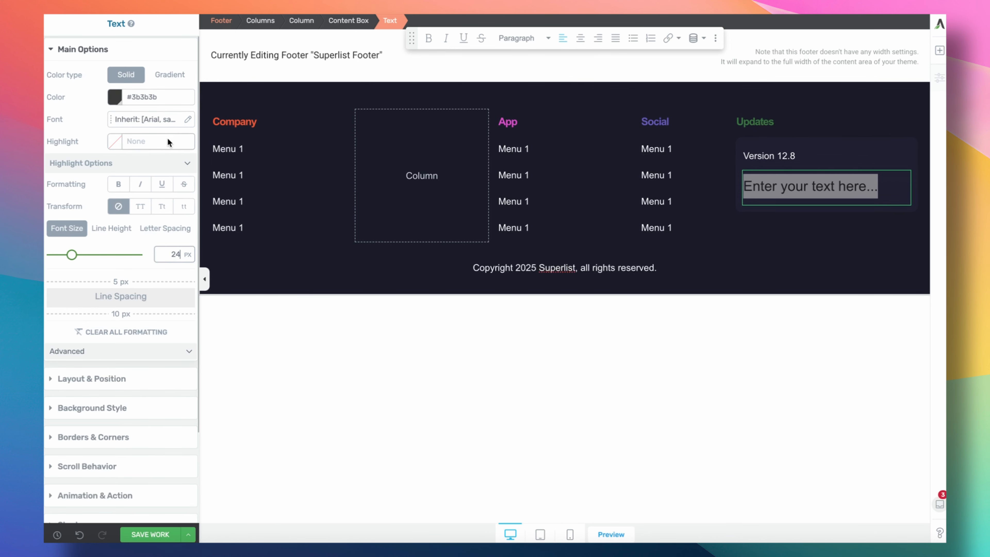
pyautogui.click(115, 96)
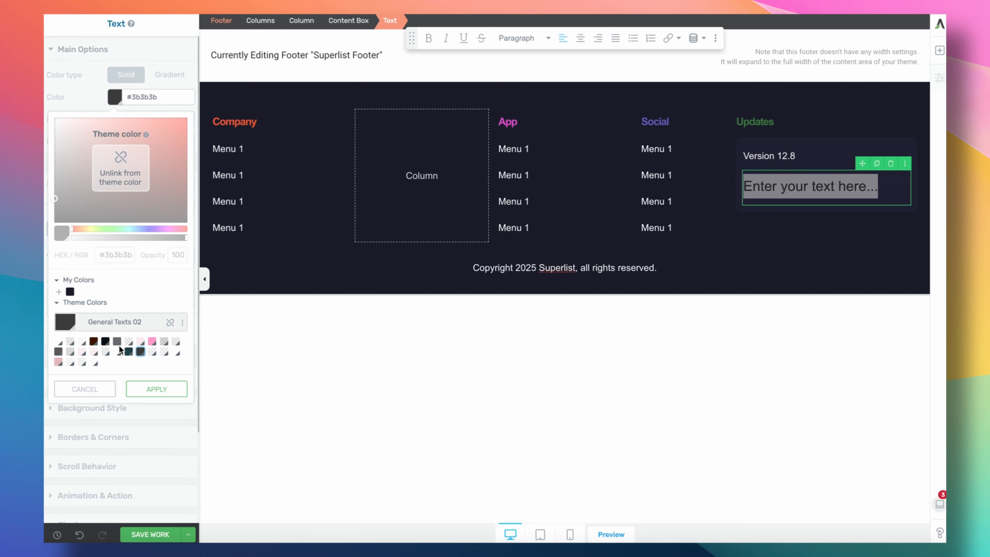
pyautogui.click(119, 351)
pyautogui.click(156, 388)
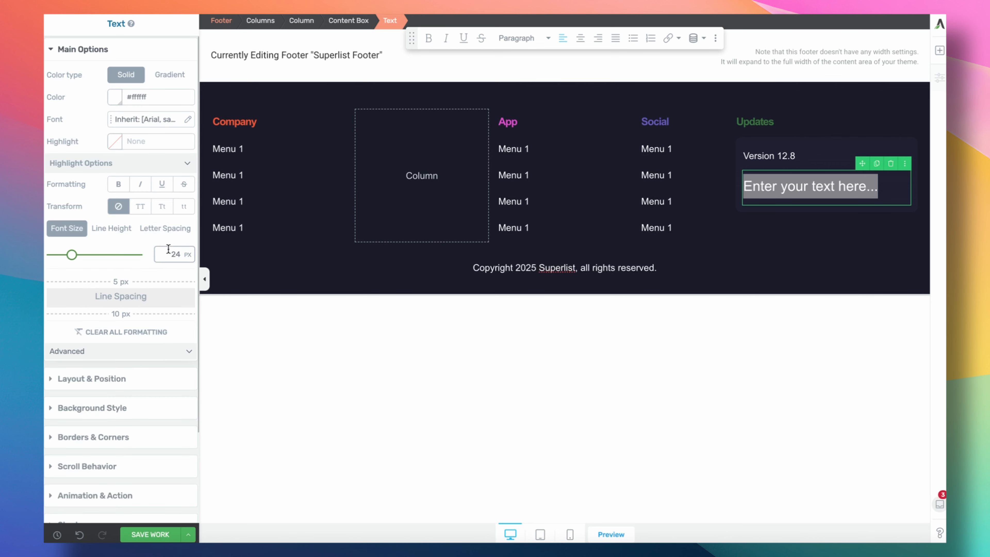
pyautogui.click(165, 230)
pyautogui.click(166, 253)
pyautogui.write('-1')
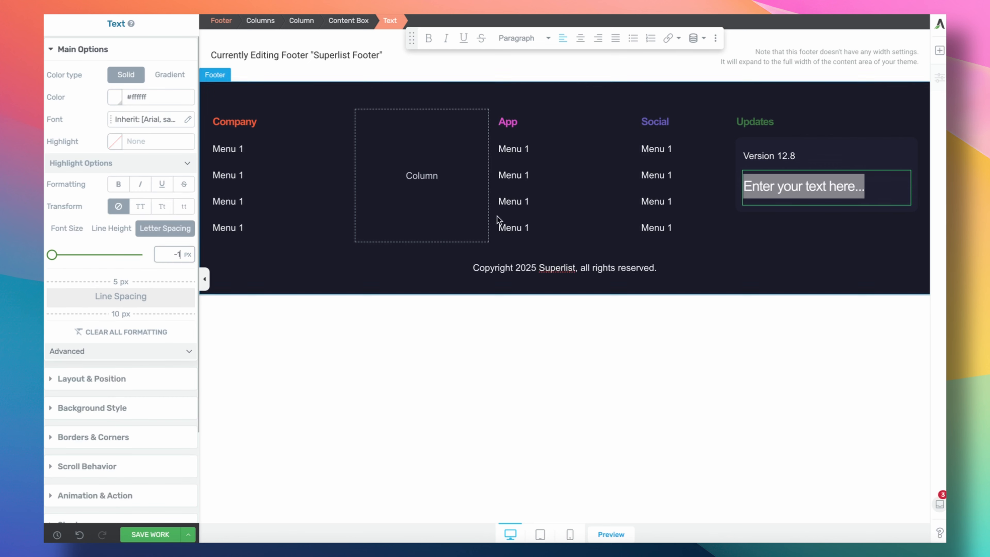
# Replace the placeholder text below "Version 12.8" with "AI Meeting Notes".
pyautogui.click(802, 186)
pyautogui.write('AI Mee')
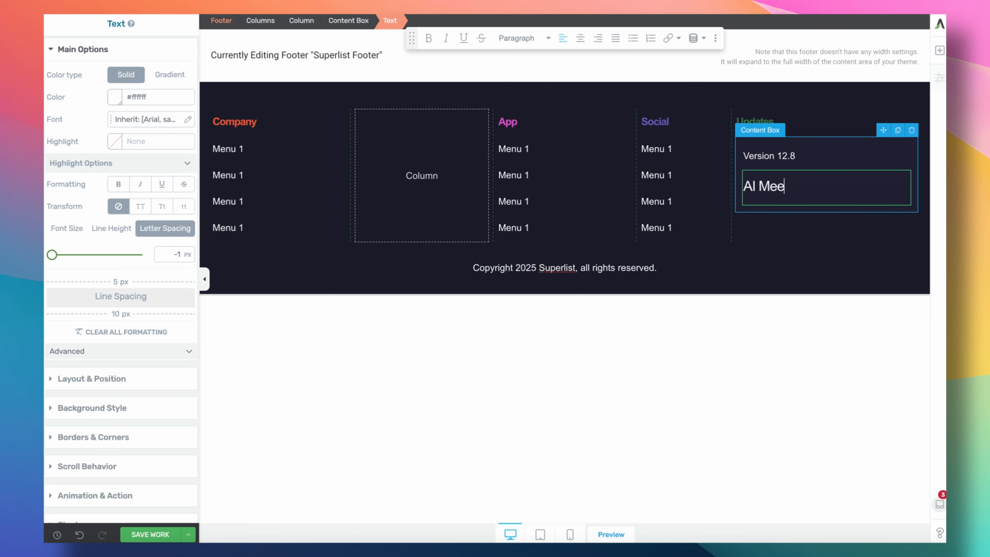
pyautogui.write('ting Notes')
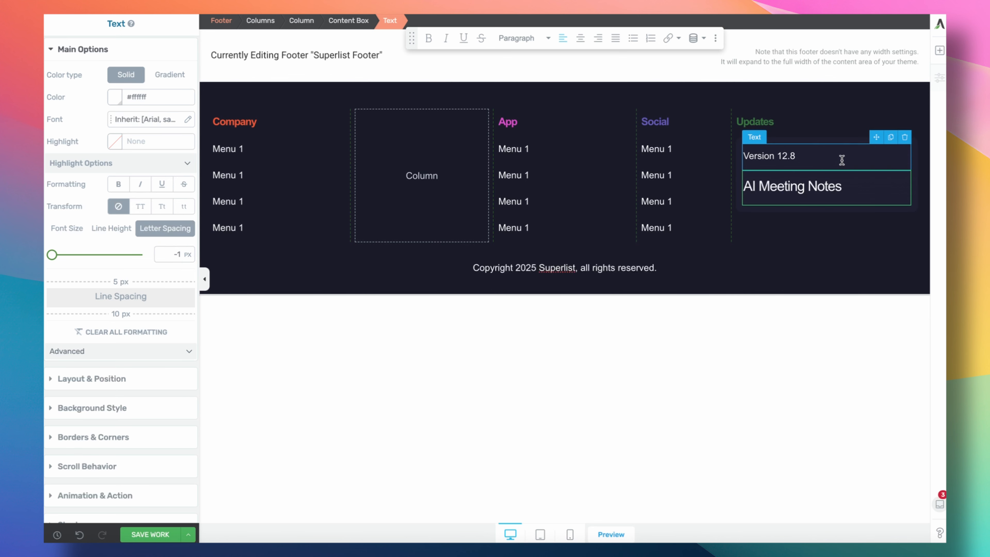
# Duplicate the "Version 12.8" text, place one copy below "AI Meeting Notes" and change its text to "May 20th, 2025".
pyautogui.click(859, 155)
pyautogui.click(875, 139)
pyautogui.moveTo(861, 137); pyautogui.dragTo(842, 221)
pyautogui.click(808, 221)
pyautogui.tripleClick(809, 226)
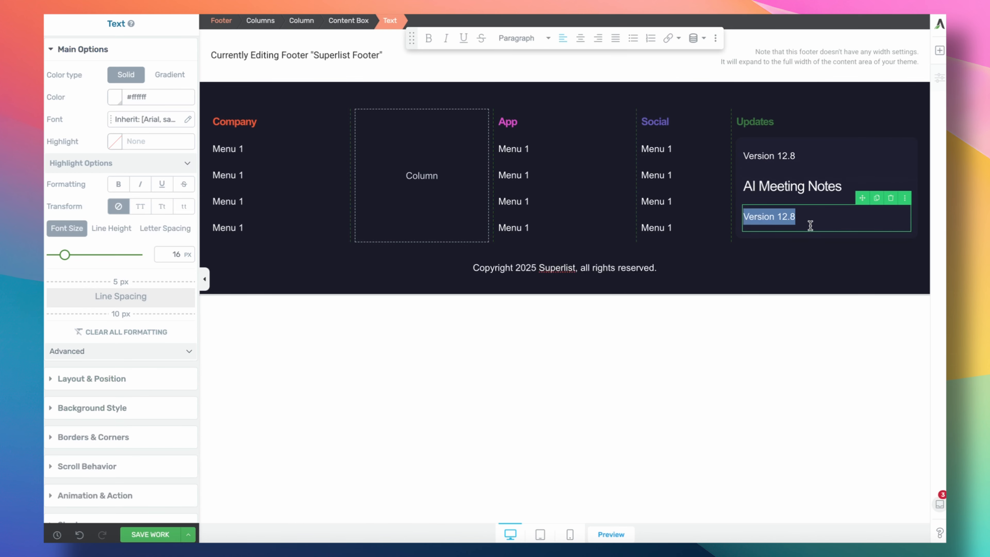
pyautogui.write('May 20th, 2025')
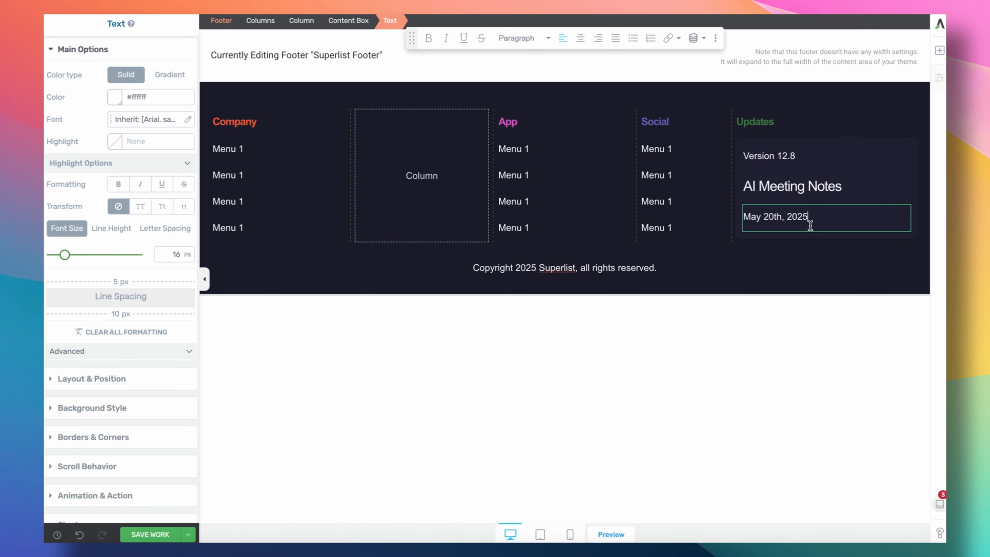
# Set the font size of the "May 20th, 2025" text to 14 px.
pyautogui.press('super+a')
pyautogui.doubleClick(168, 257)
pyautogui.write('1')
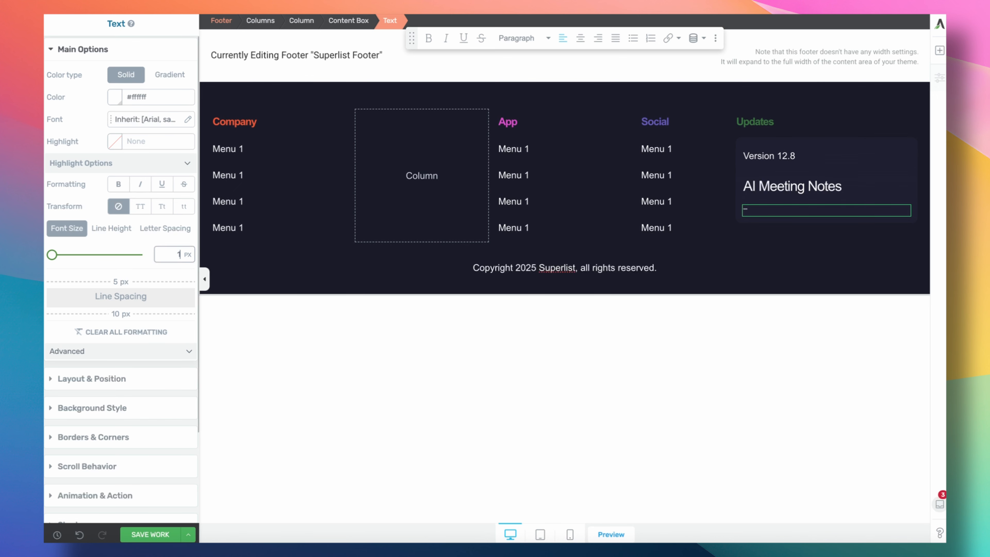
pyautogui.write('4')
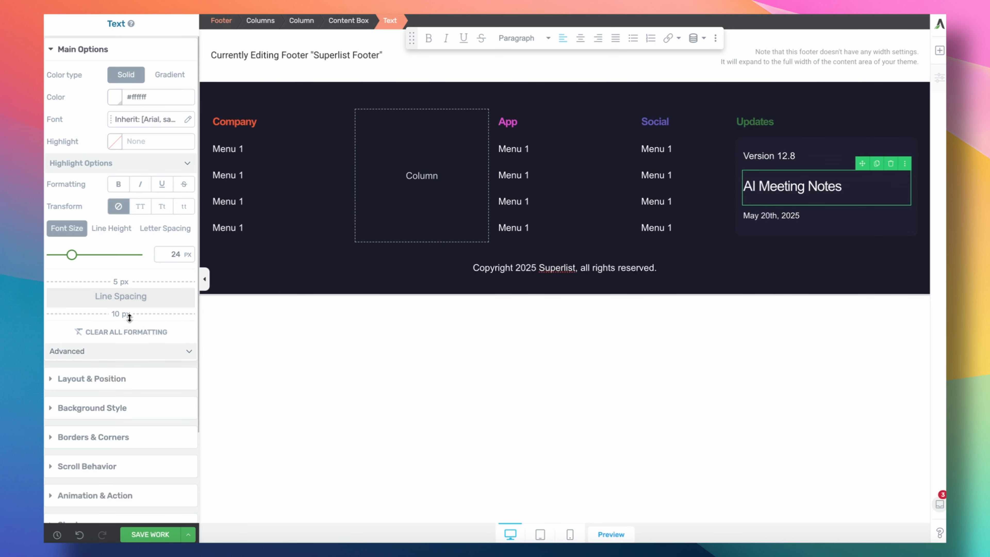
# Reduce the line spacing below "AI Meeting Notes" and set the spacing below "Version 12.8" to 0 px.
pyautogui.moveTo(129, 318); pyautogui.dragTo(125, 312)
pyautogui.click(767, 155)
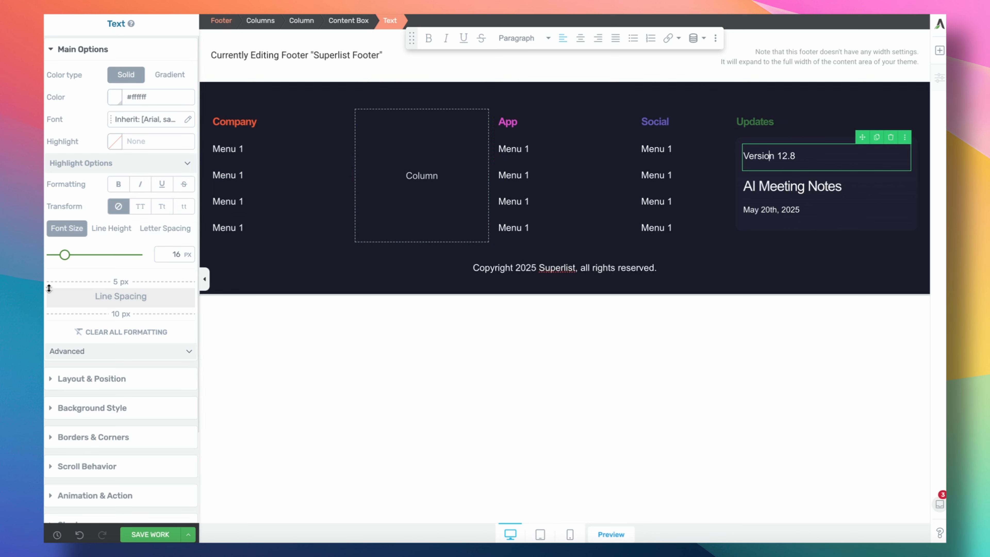
pyautogui.moveTo(103, 307); pyautogui.dragTo(104, 304)
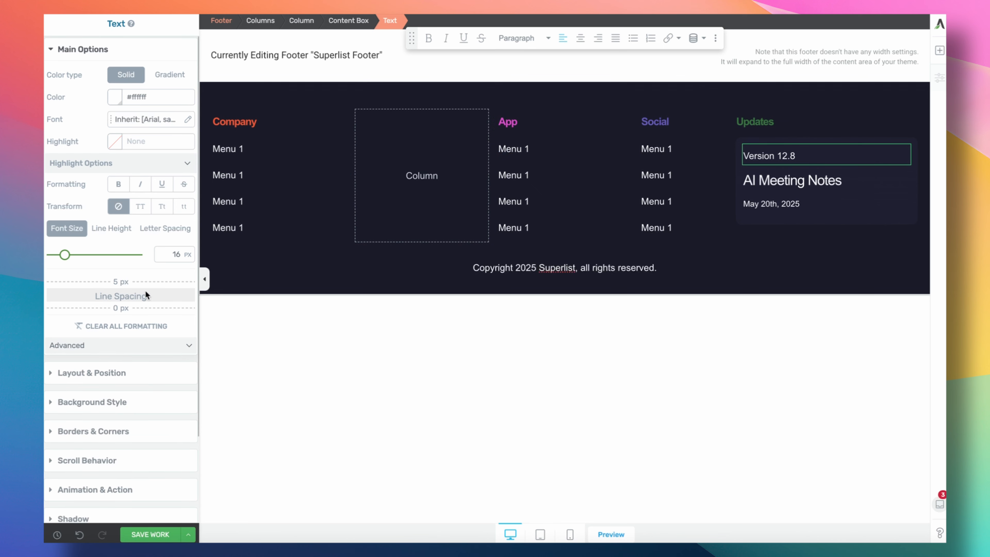
pyautogui.click(824, 232)
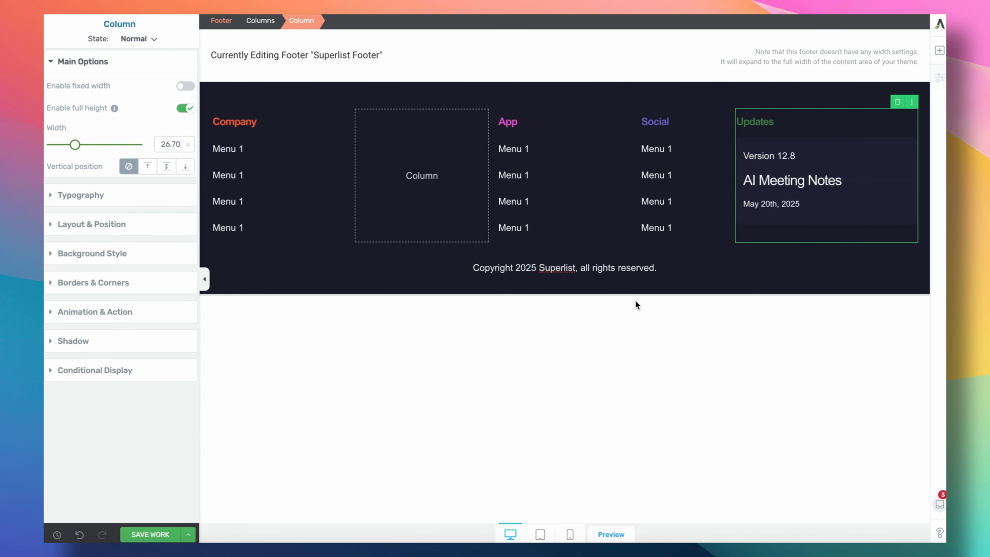
pyautogui.click(205, 278)
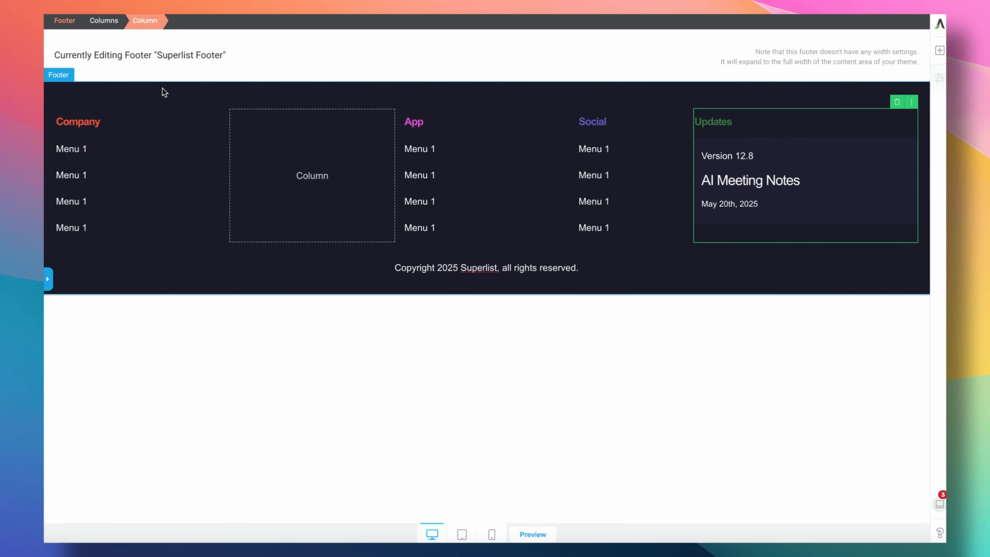
pyautogui.click(159, 106)
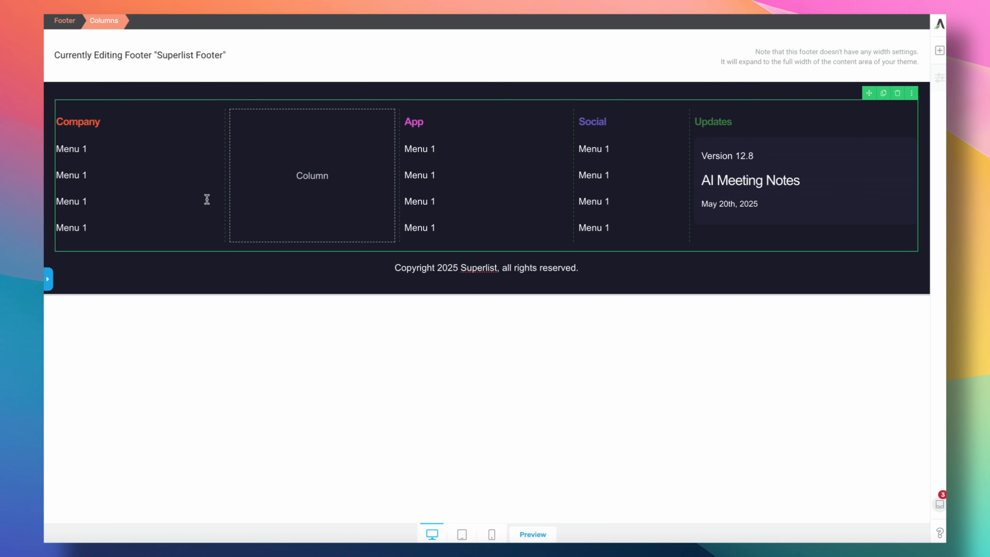
pyautogui.click(52, 280)
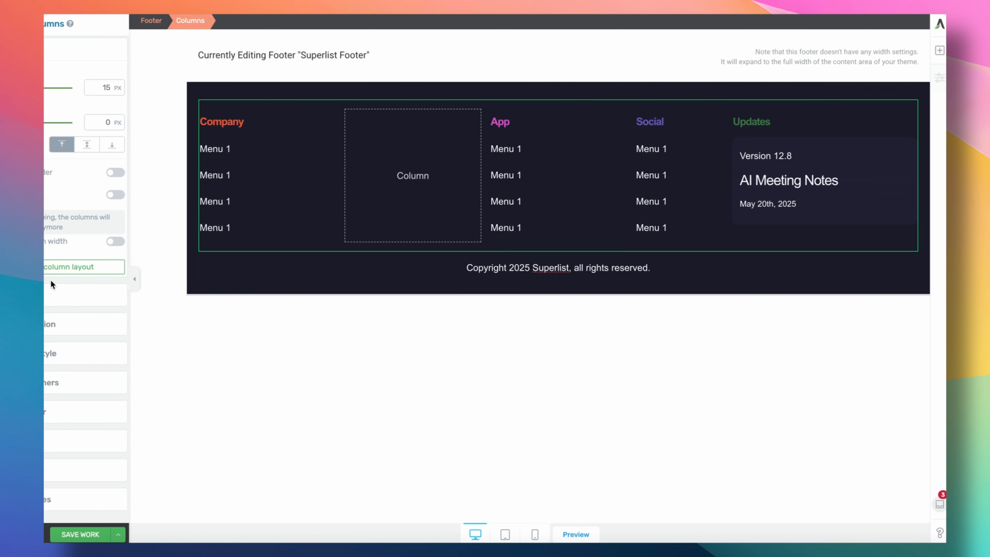
# Duplicate the content box holding the four menu items under "Company" and move the copy into the empty second column.
pyautogui.click(277, 144)
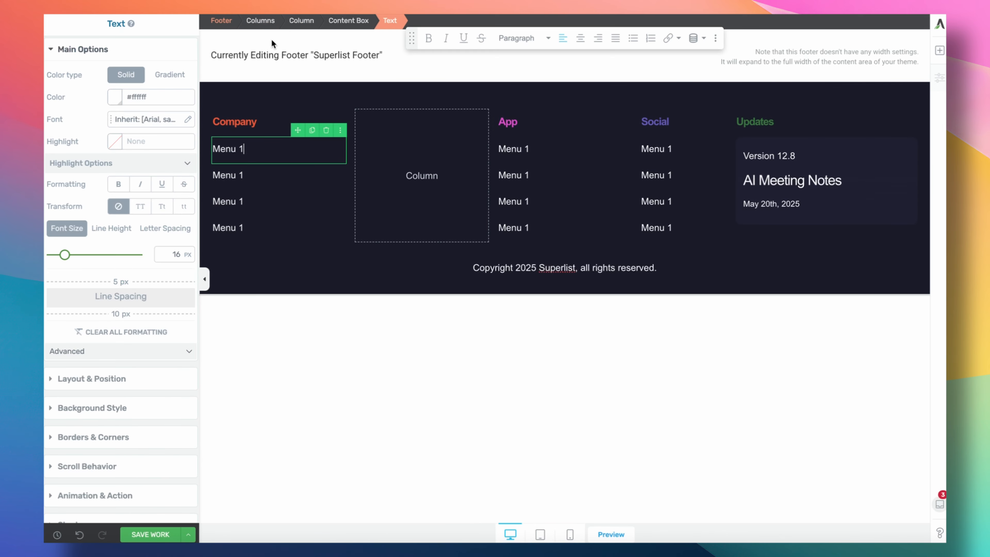
pyautogui.click(348, 20)
pyautogui.click(312, 130)
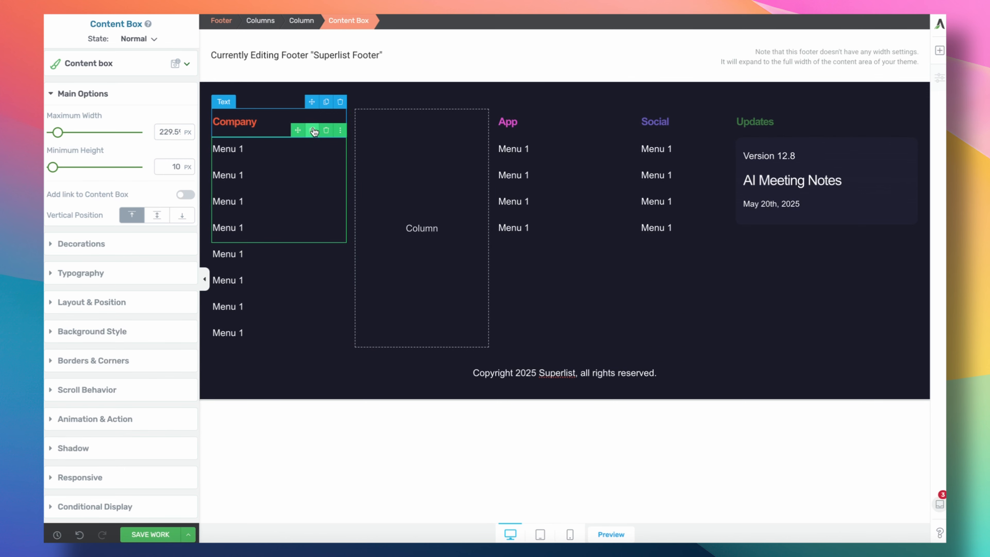
pyautogui.moveTo(298, 129); pyautogui.dragTo(391, 160)
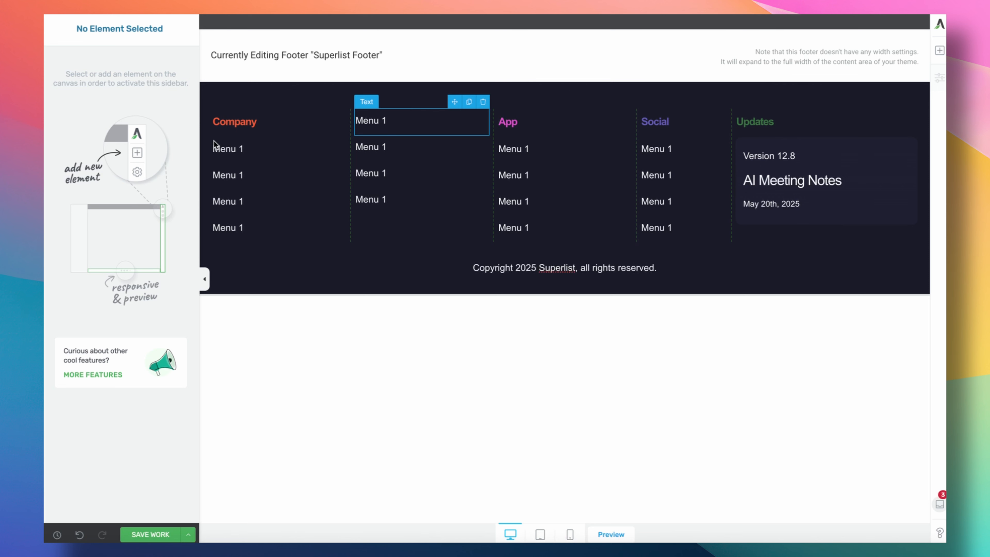
pyautogui.moveTo(201, 142); pyautogui.dragTo(629, 149)
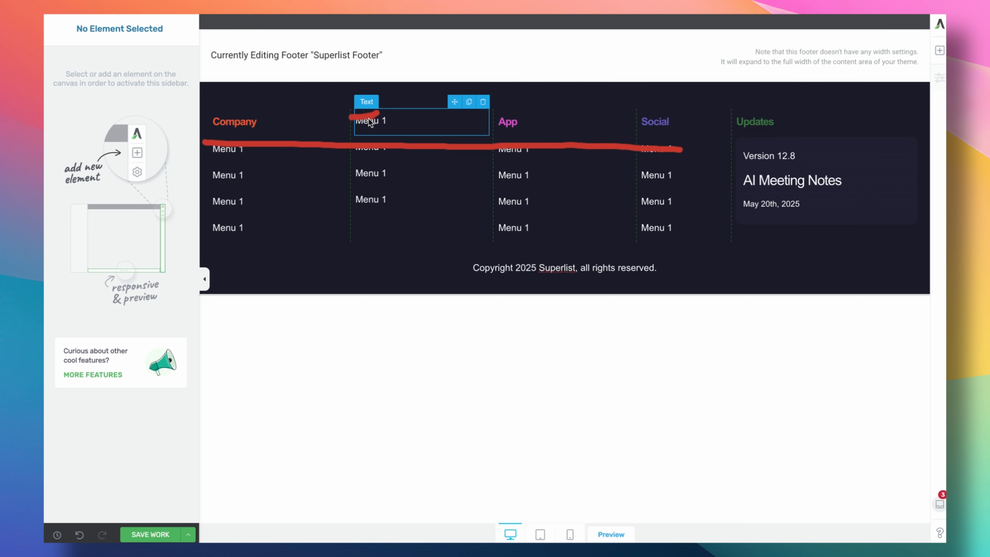
pyautogui.moveTo(397, 137); pyautogui.dragTo(353, 124)
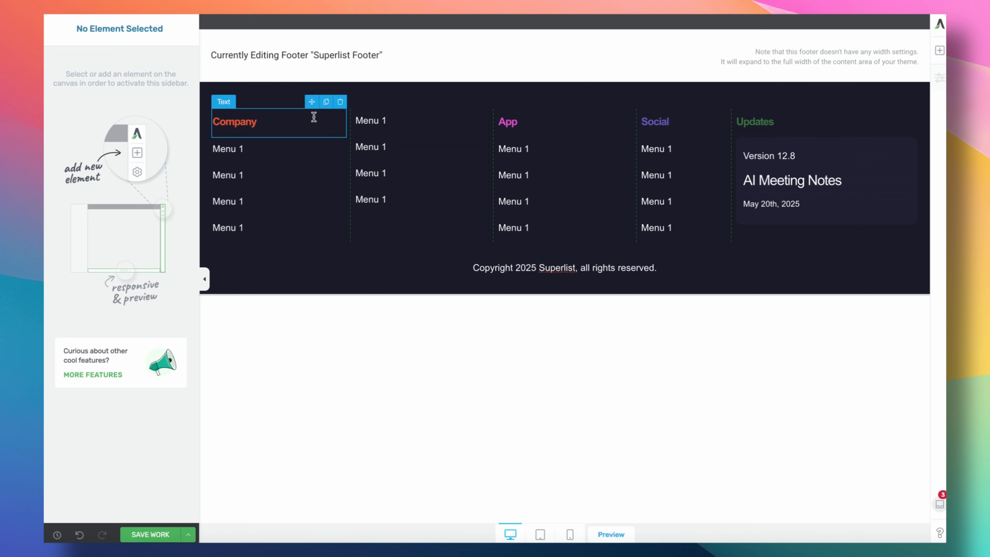
# Duplicate the "Company" heading and place the copy above the menu items in the second column.
pyautogui.click(311, 103)
pyautogui.moveTo(297, 101); pyautogui.dragTo(391, 115)
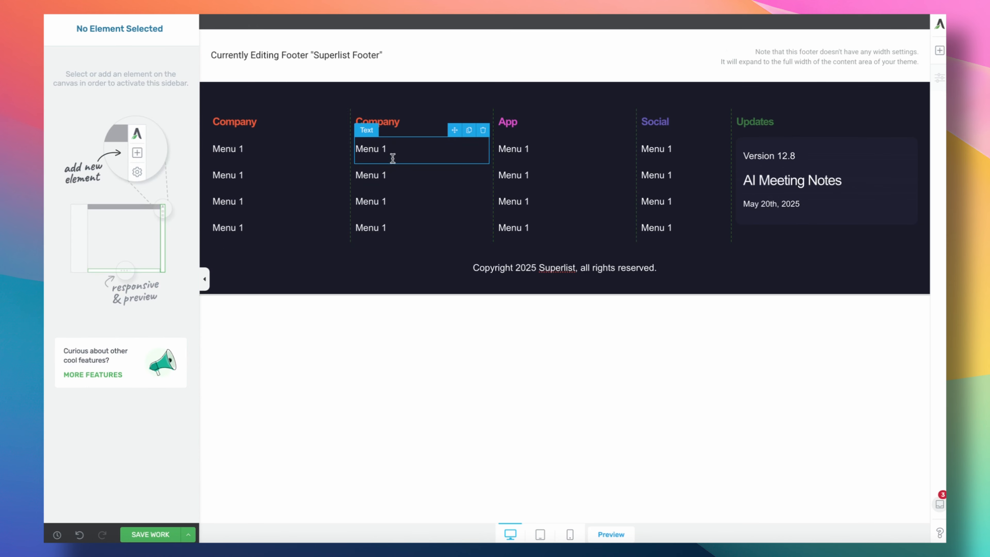
# Hide the copied "Company" heading in the second column by giving its text the saved dark color from My Colors.
pyautogui.click(394, 122)
pyautogui.doubleClick(394, 123)
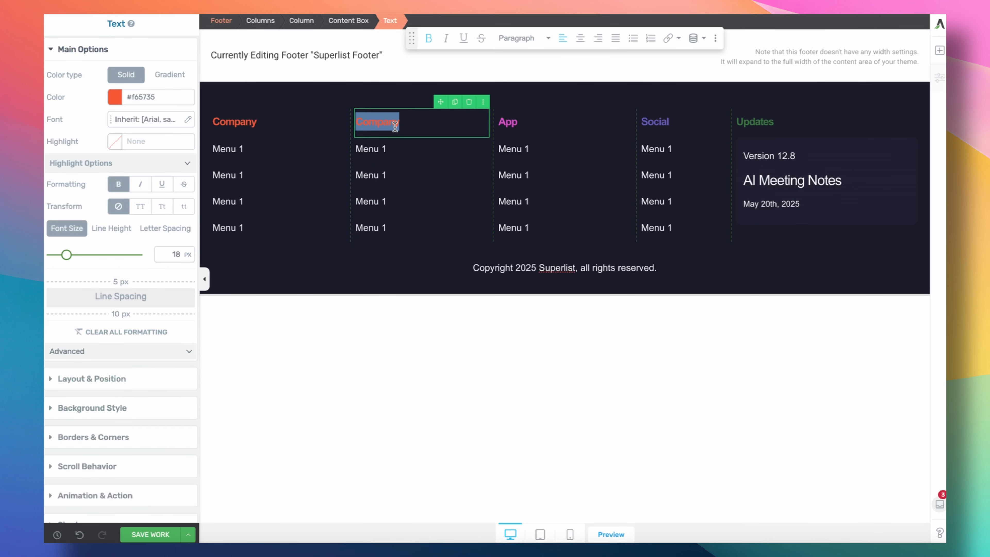
pyautogui.click(114, 97)
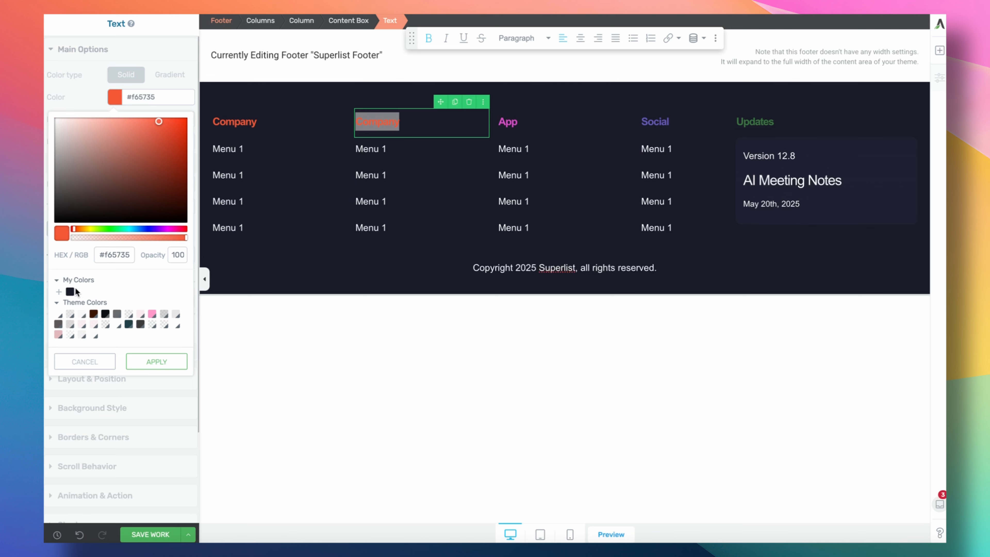
pyautogui.click(70, 291)
pyautogui.click(156, 361)
pyautogui.click(315, 298)
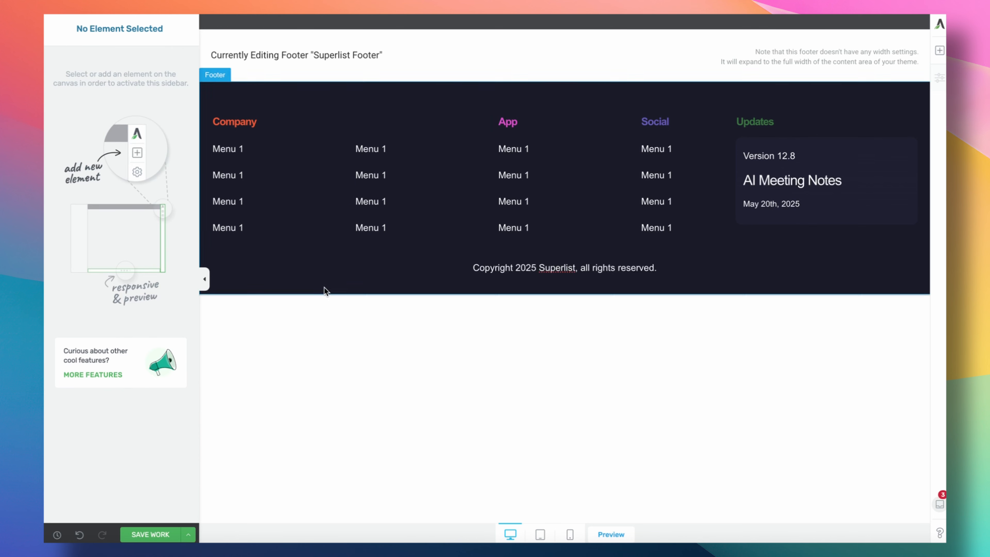
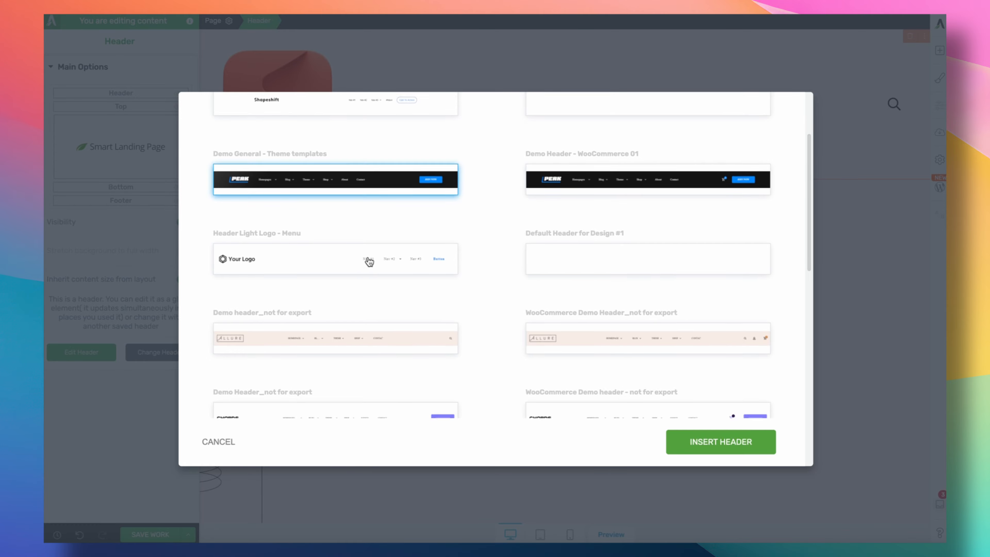
# Insert the saved "Superlist" header into the landing page.
pyautogui.scroll(-4, 369, 261)
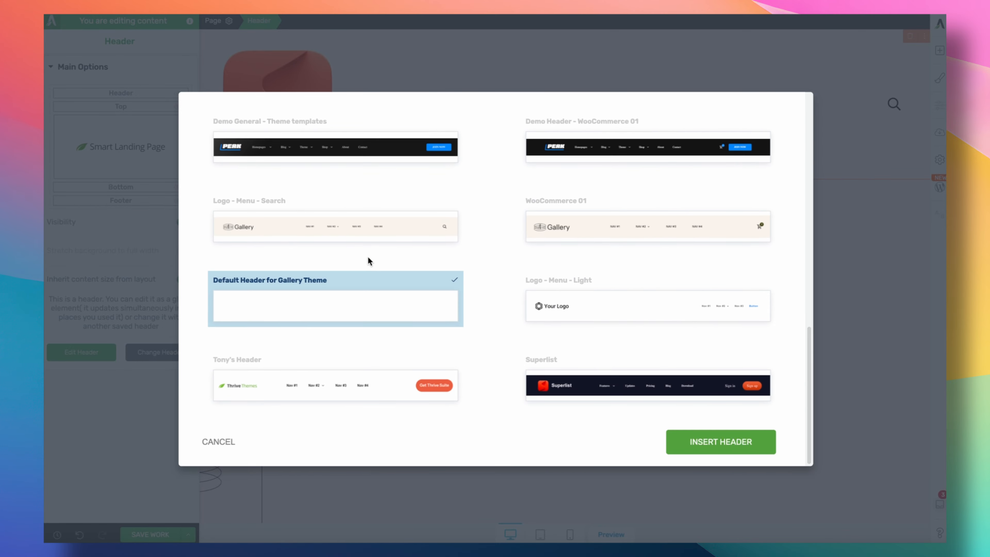
pyautogui.click(578, 385)
pyautogui.click(702, 442)
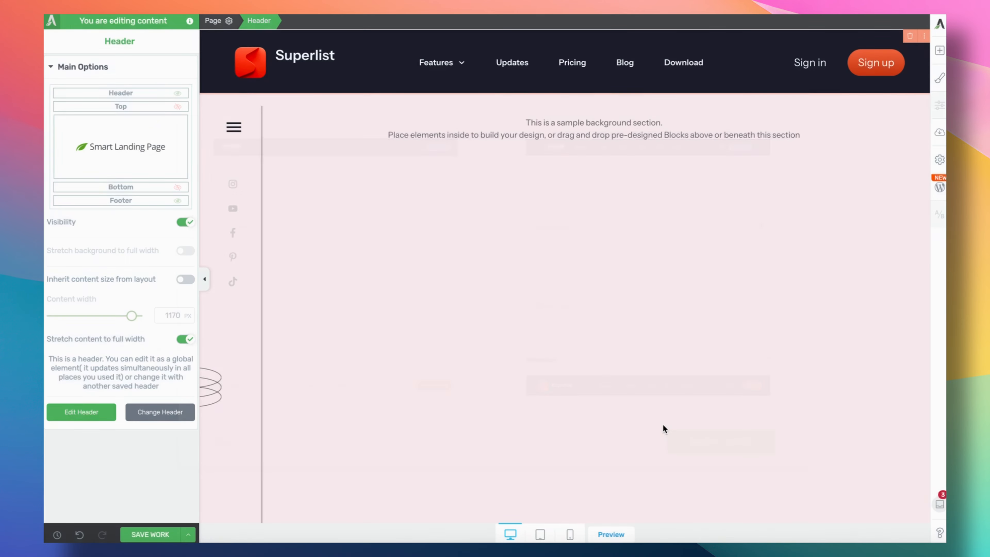
# Replace the landing page's footer with the saved "Superlist Footer".
pyautogui.scroll(-5, 520, 441)
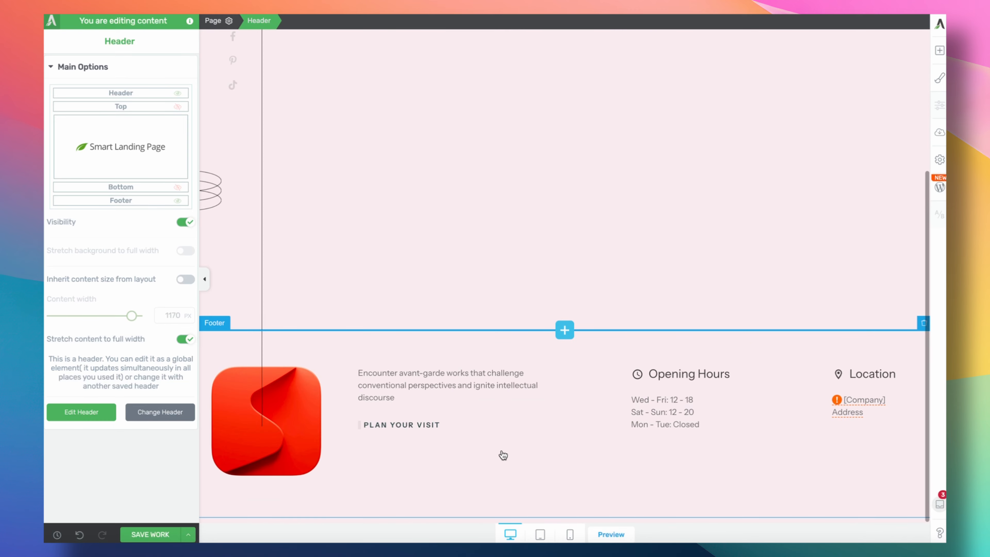
pyautogui.click(367, 408)
pyautogui.click(161, 352)
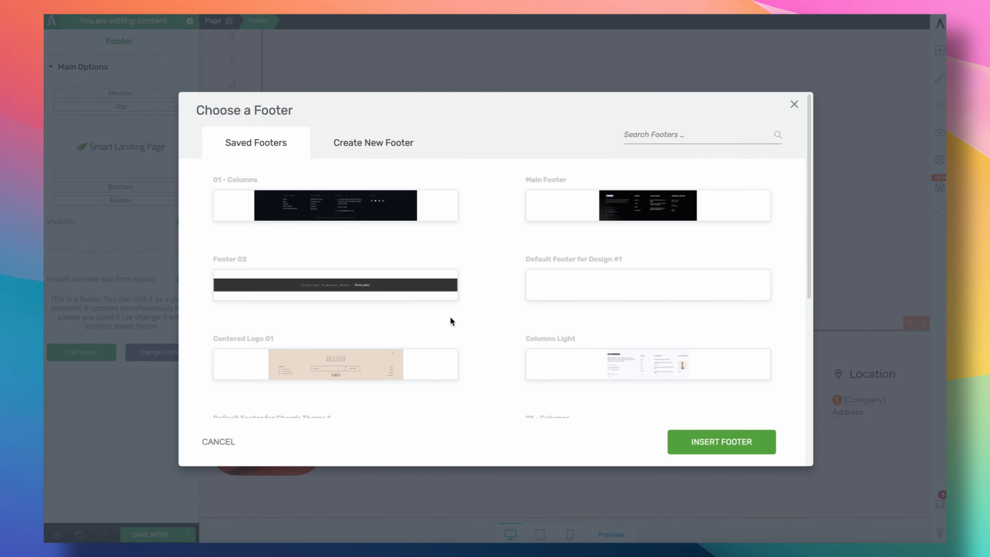
pyautogui.scroll(-8, 451, 318)
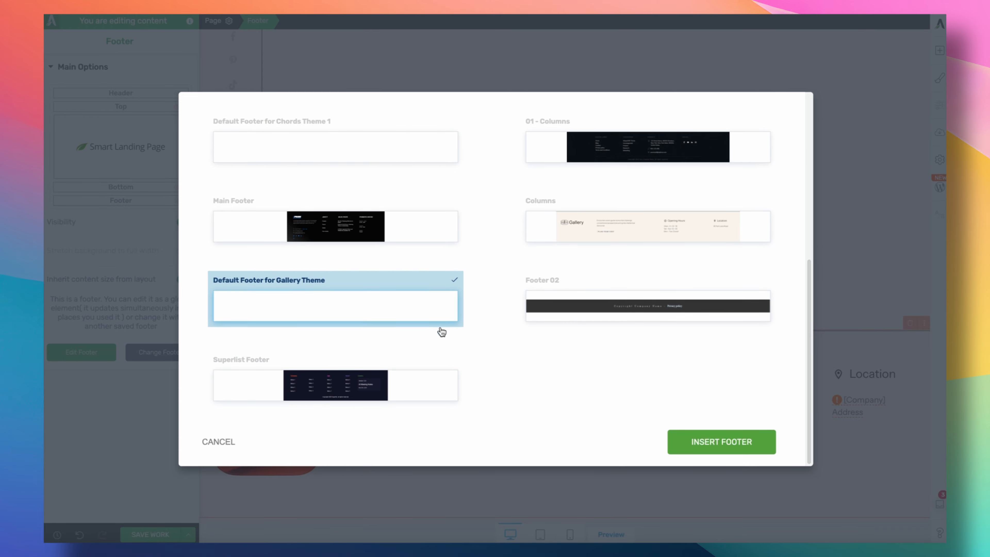
pyautogui.click(355, 389)
pyautogui.click(769, 447)
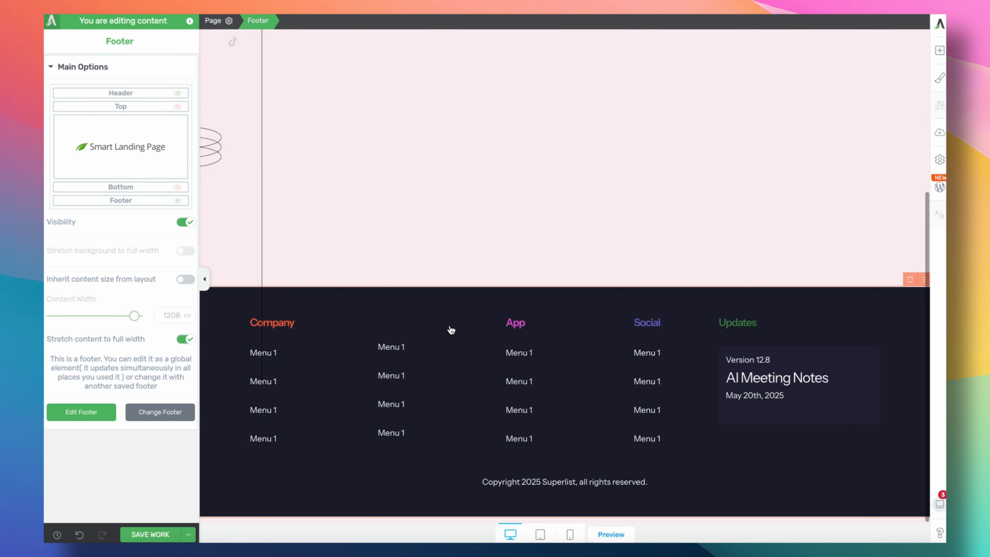
# Delete the sample background section beneath the landing page's header.
pyautogui.scroll(6, 427, 320)
pyautogui.scroll(-6, 427, 319)
pyautogui.scroll(6, 426, 321)
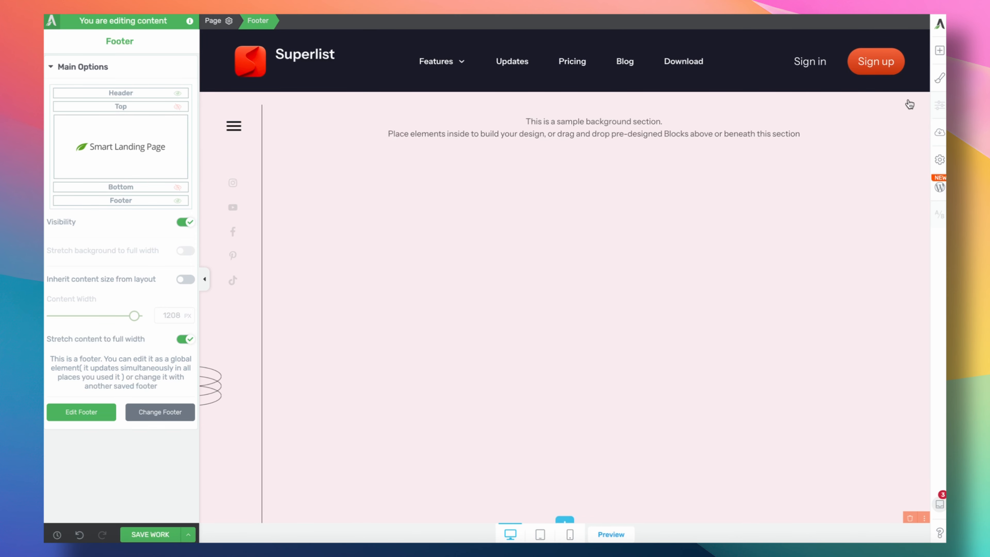
pyautogui.click(641, 234)
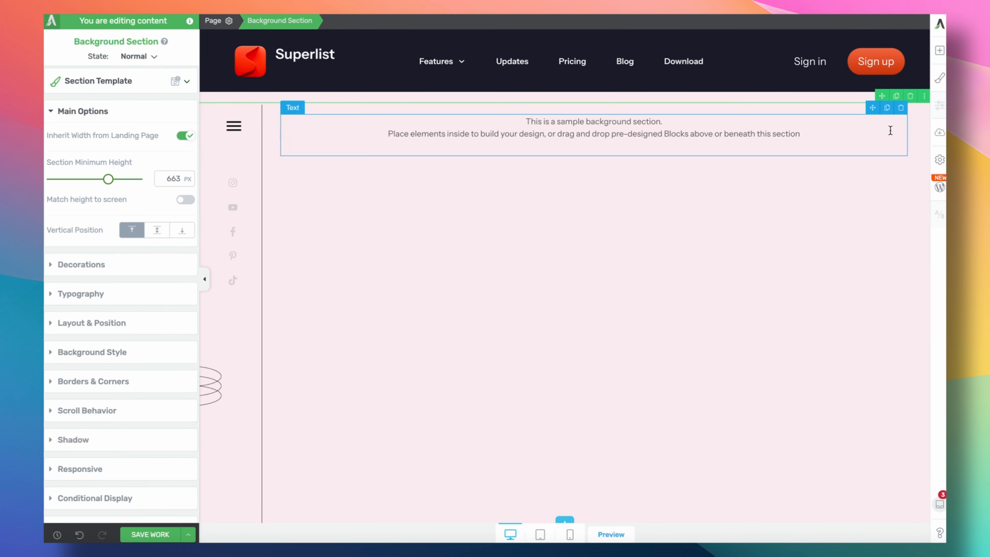
pyautogui.click(911, 97)
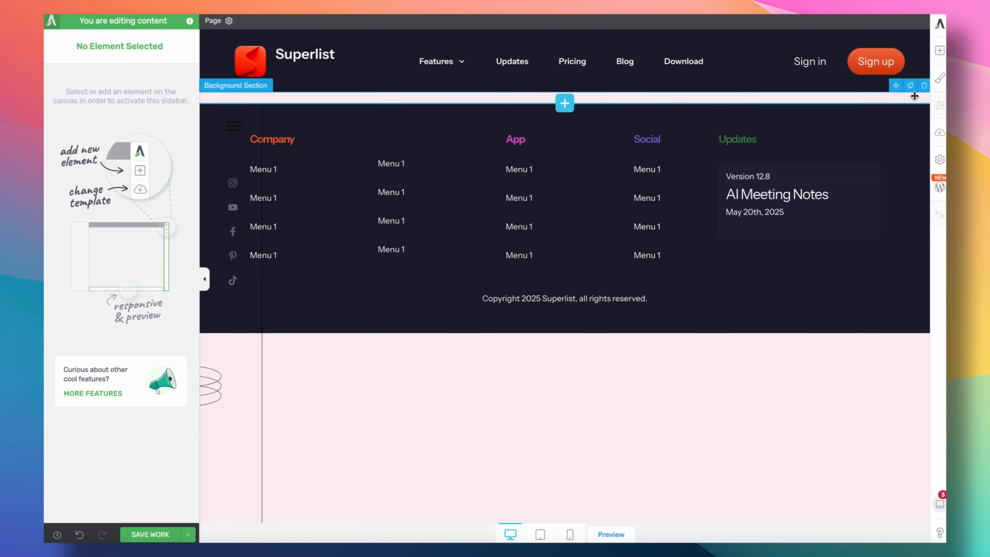
# Add a new Background Section element between the header and the footer.
pyautogui.click(938, 54)
pyautogui.moveTo(838, 234); pyautogui.dragTo(612, 93)
pyautogui.click(939, 50)
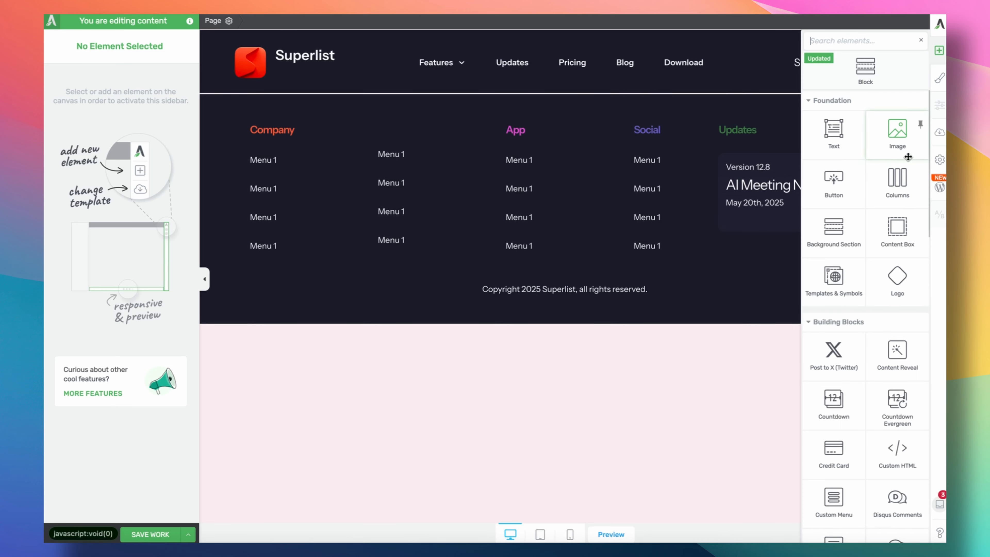
pyautogui.click(845, 233)
pyautogui.click(528, 155)
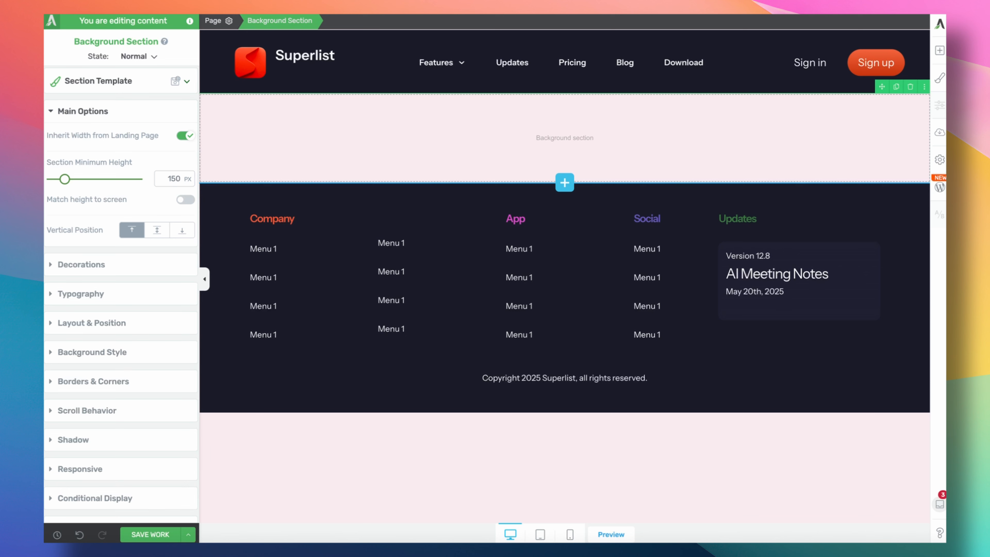
# Set the landing page's background color to the saved dark color #1a1c2a.
pyautogui.click(92, 352)
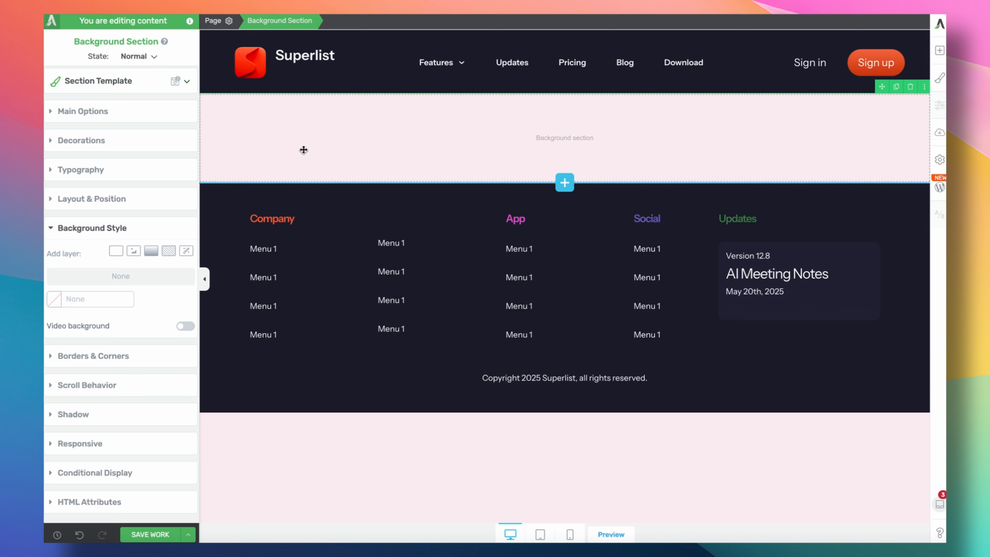
pyautogui.click(214, 24)
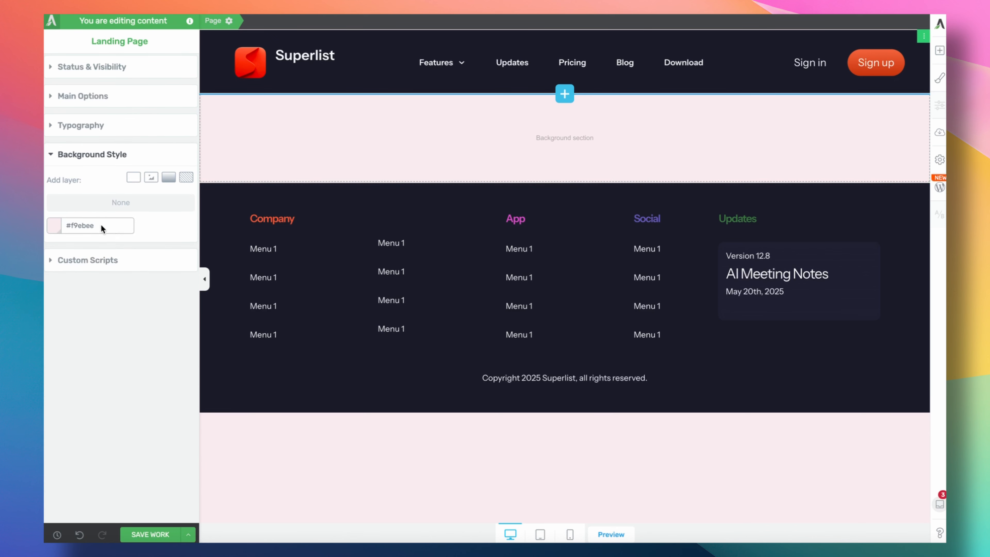
pyautogui.click(65, 225)
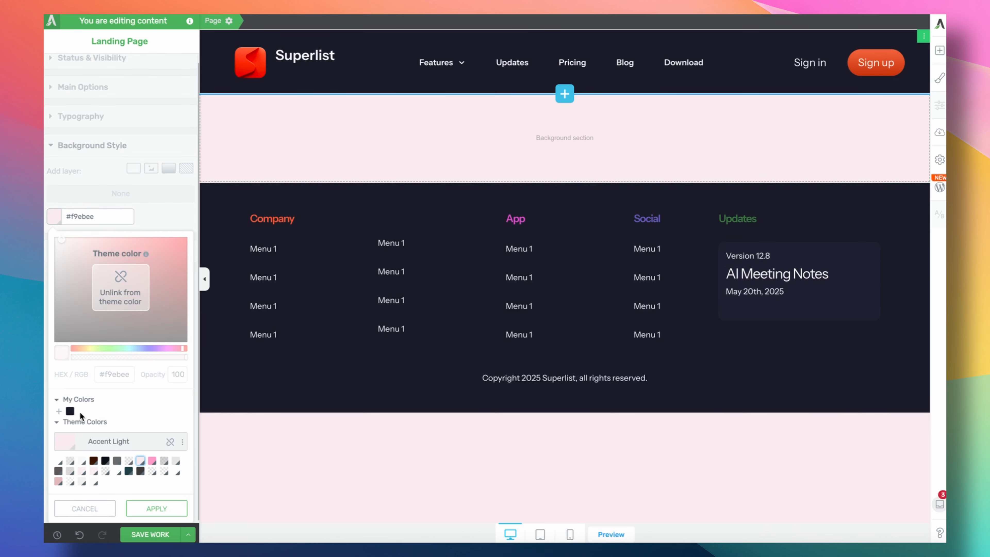
pyautogui.click(70, 411)
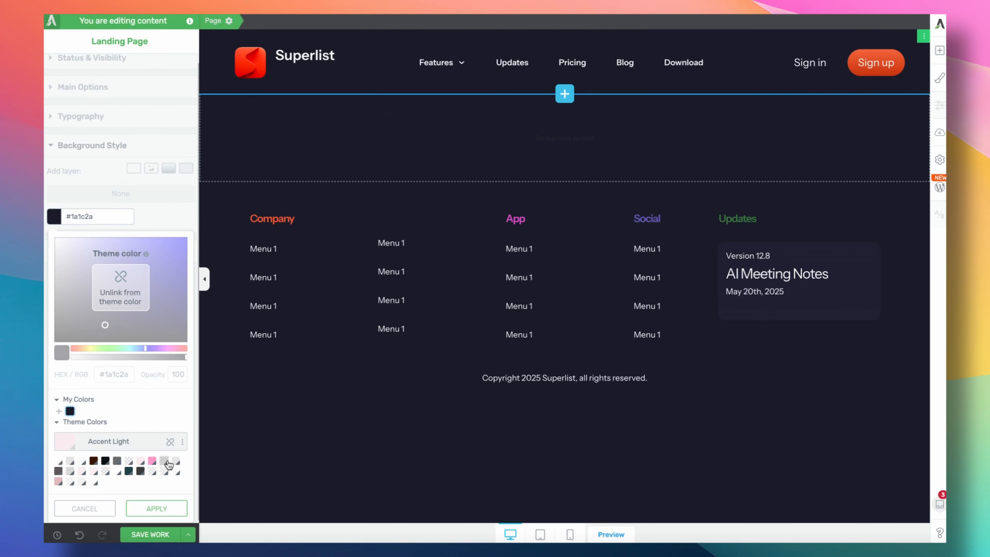
pyautogui.click(170, 507)
# Select the new background section, bring up the elements to add, and examine the hero section of the Superlist reference page.
pyautogui.click(588, 133)
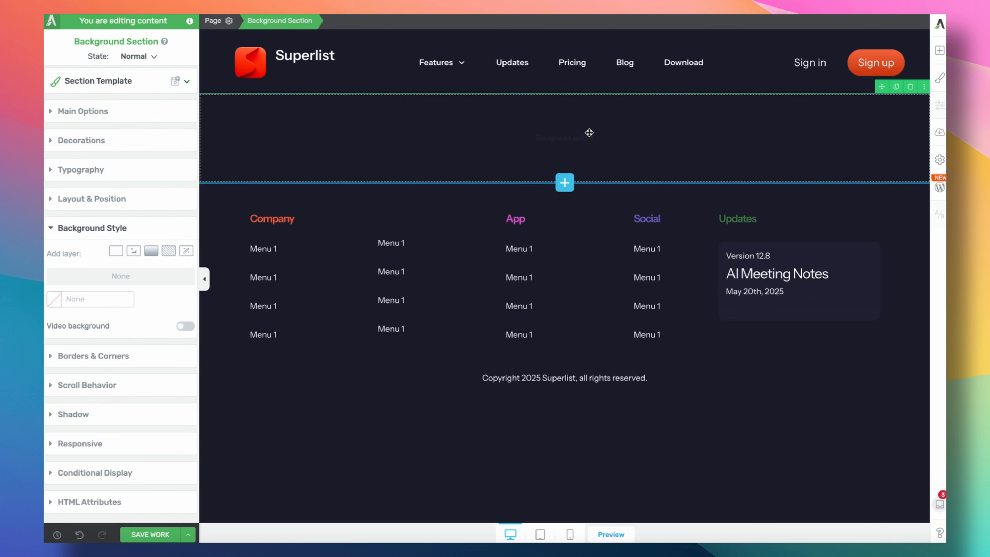
pyautogui.click(939, 52)
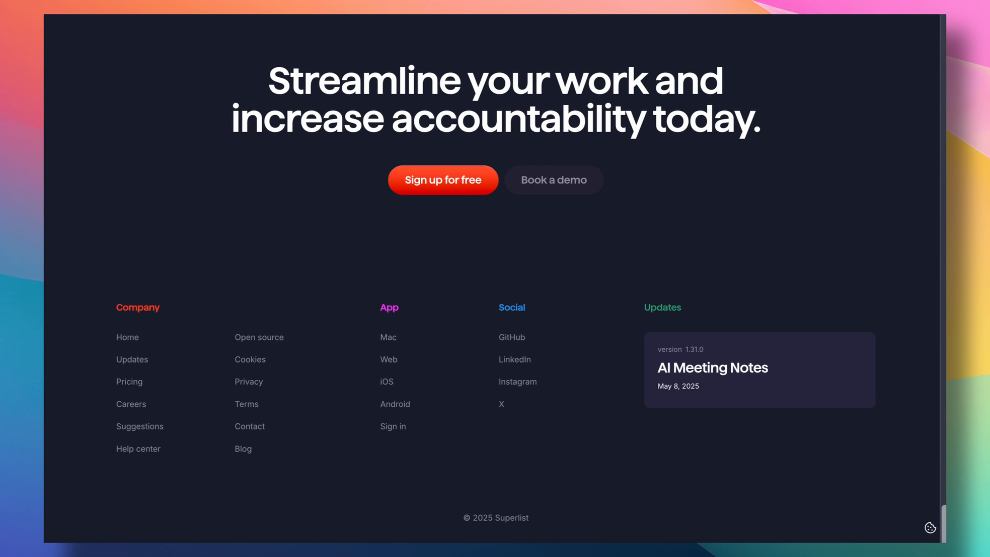
pyautogui.scroll(20, 366, 342)
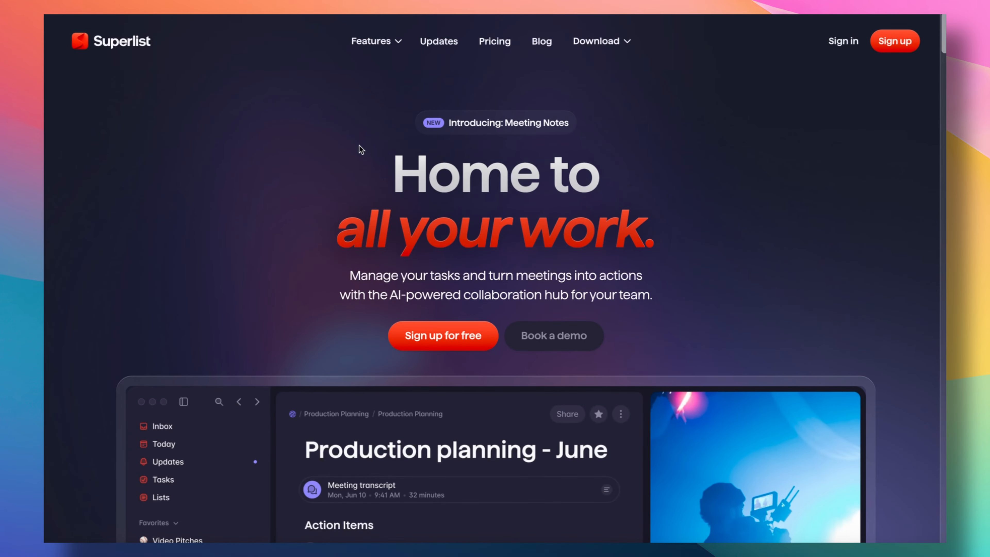
pyautogui.scroll(-5, 340, 159)
pyautogui.scroll(5, 341, 161)
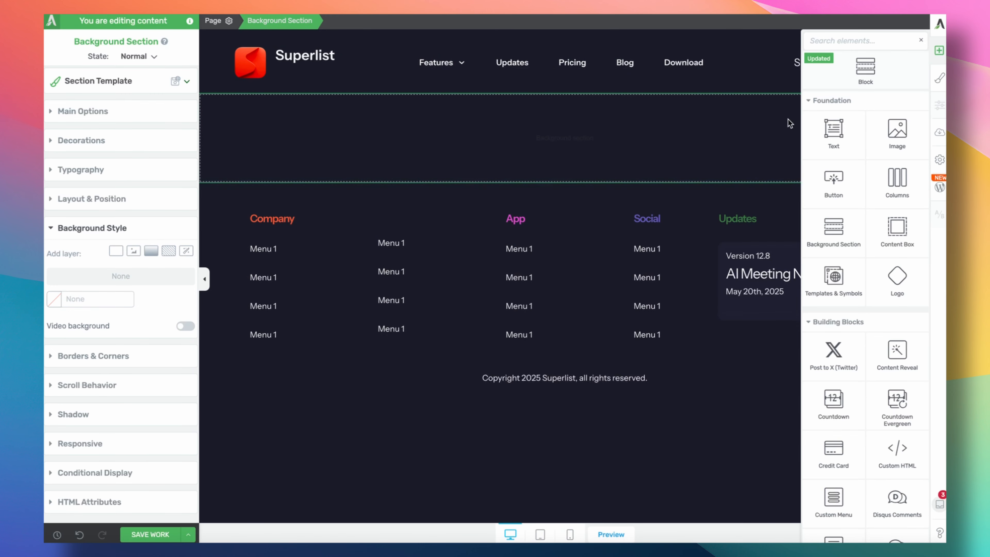
# Add a Content Box element inside the new background section.
pyautogui.moveTo(897, 230); pyautogui.dragTo(603, 128)
pyautogui.click(939, 50)
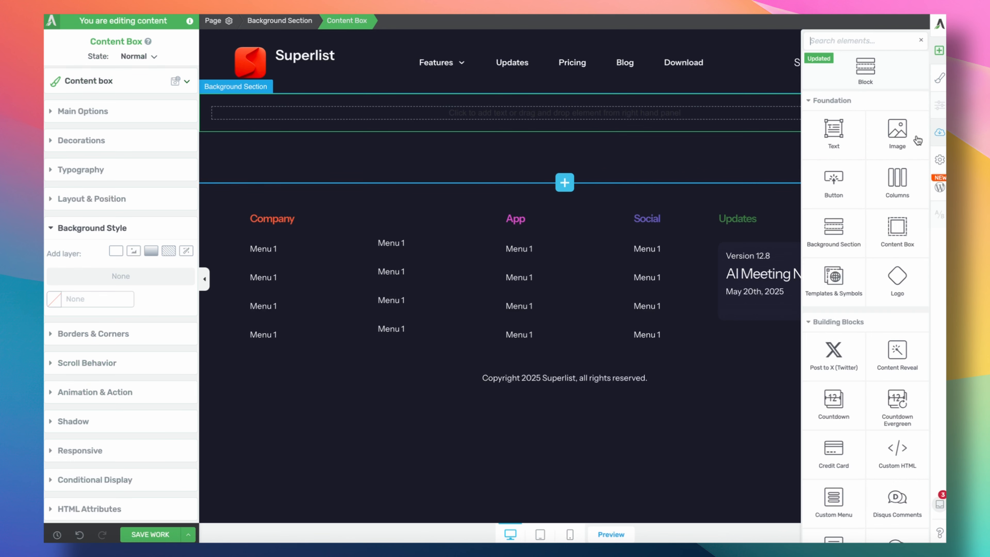
pyautogui.moveTo(916, 134); pyautogui.dragTo(606, 116)
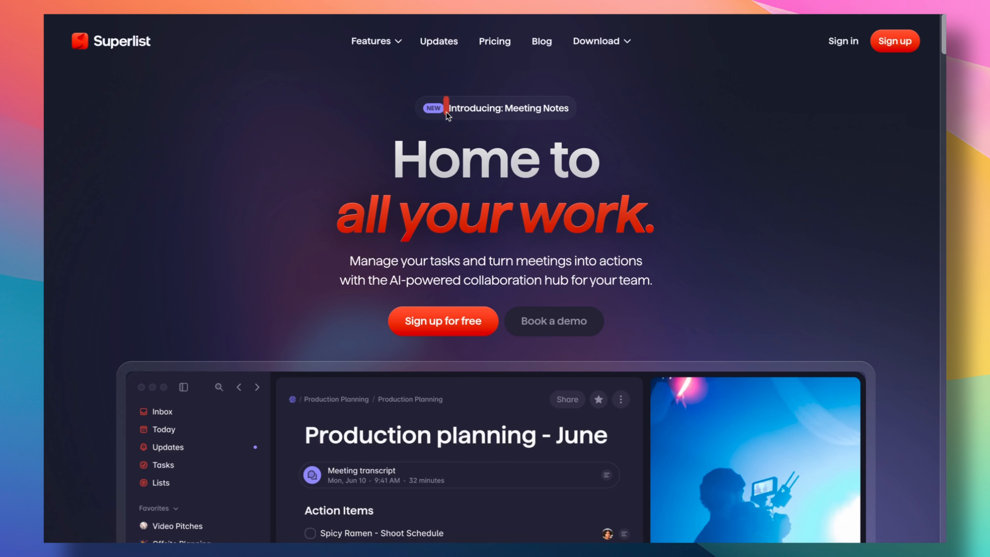
pyautogui.moveTo(429, 111); pyautogui.dragTo(432, 109)
pyautogui.moveTo(448, 100)
pyautogui.mouseDown()
pyautogui.moveTo(449, 114)
pyautogui.moveTo(569, 119)
pyautogui.mouseUp()
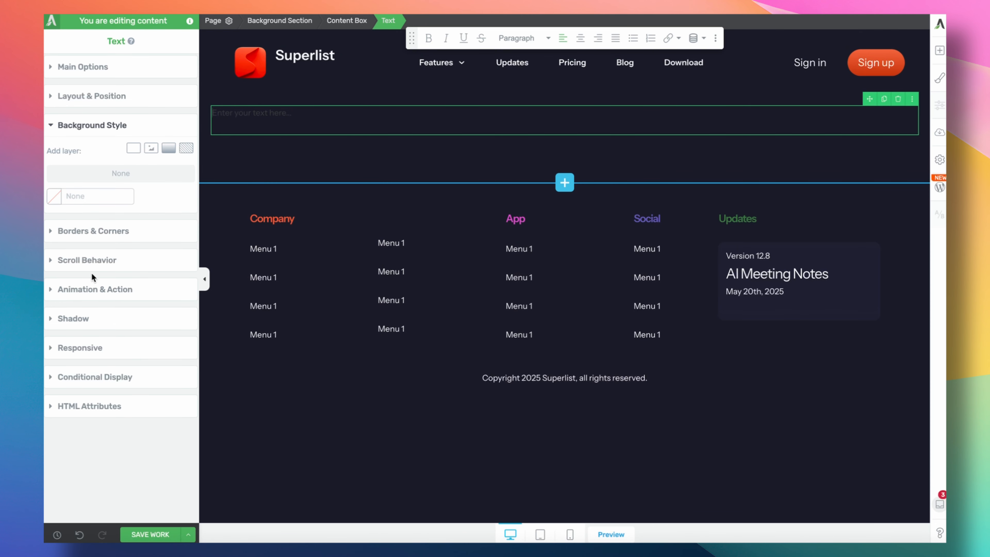
pyautogui.click(898, 99)
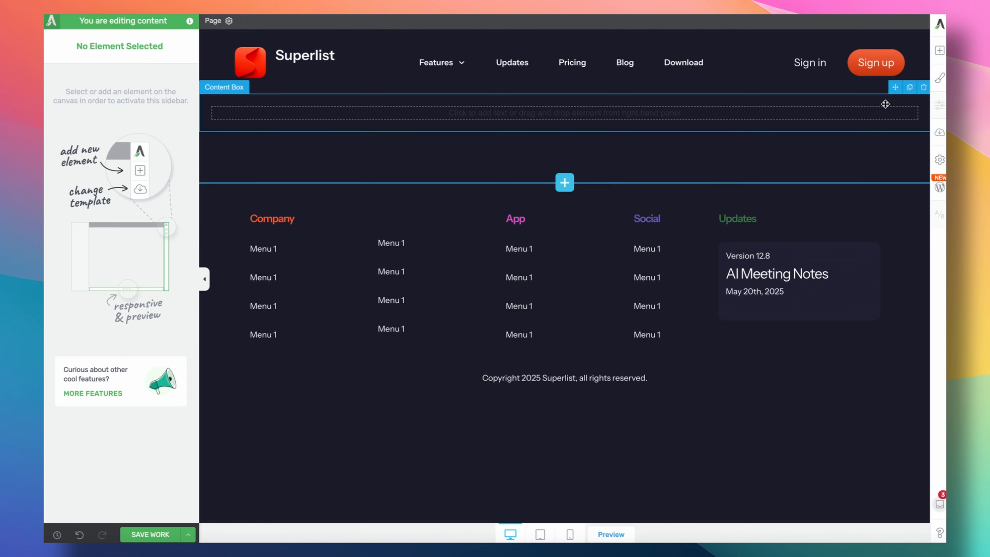
# Insert a Columns element with a two-column 1/2 + 1/2 layout inside the content box.
pyautogui.click(939, 50)
pyautogui.write('col')
pyautogui.moveTo(829, 88); pyautogui.dragTo(711, 121)
pyautogui.click(565, 134)
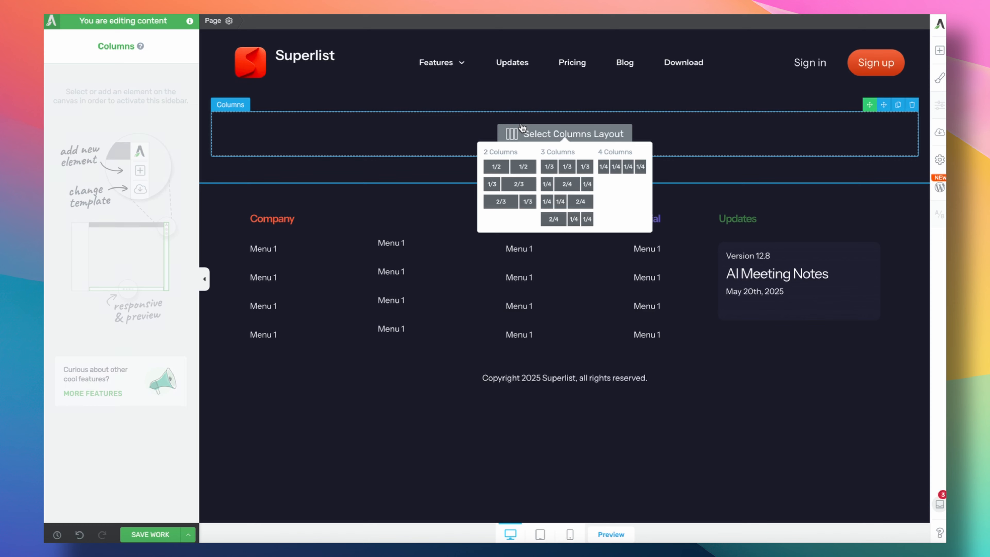
pyautogui.click(522, 172)
# Add a Text element reading "New" to the first column and select its text.
pyautogui.click(939, 50)
pyautogui.moveTo(851, 133); pyautogui.dragTo(502, 134)
pyautogui.write('N')
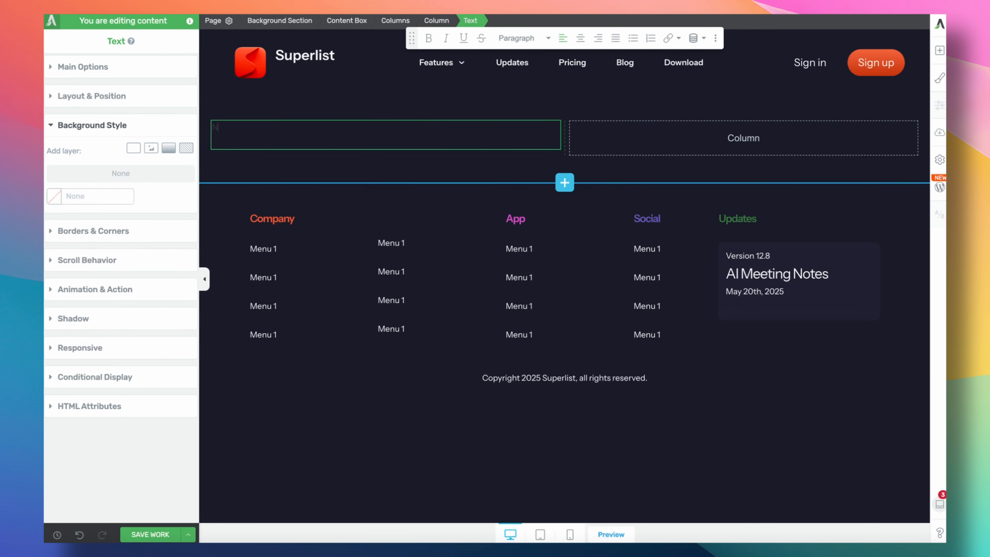
pyautogui.write('ew')
pyautogui.press('super+a')
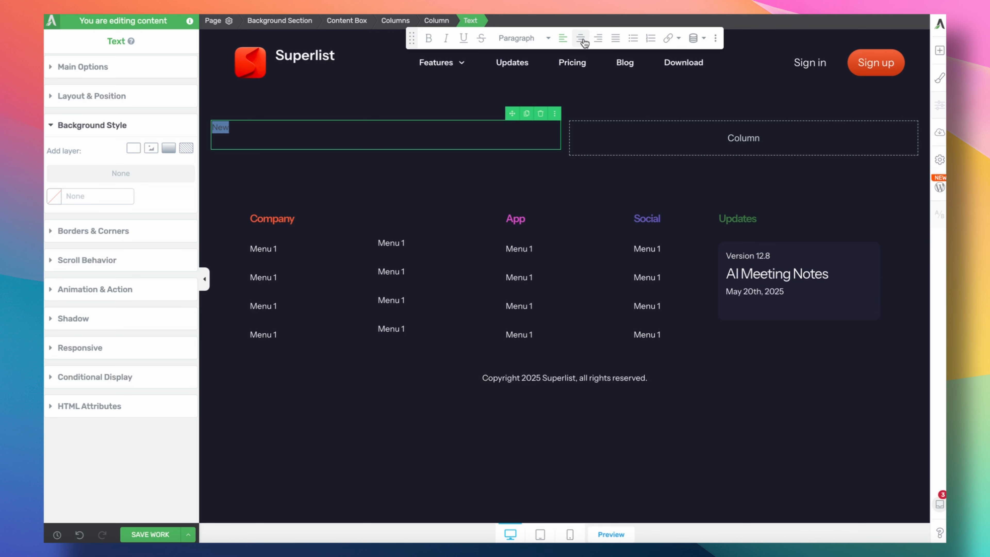
# Duplicate the "New" text into the second column and replace the copy's wording with "Introducing: Meeting Notes".
pyautogui.click(526, 113)
pyautogui.moveTo(512, 113); pyautogui.dragTo(670, 143)
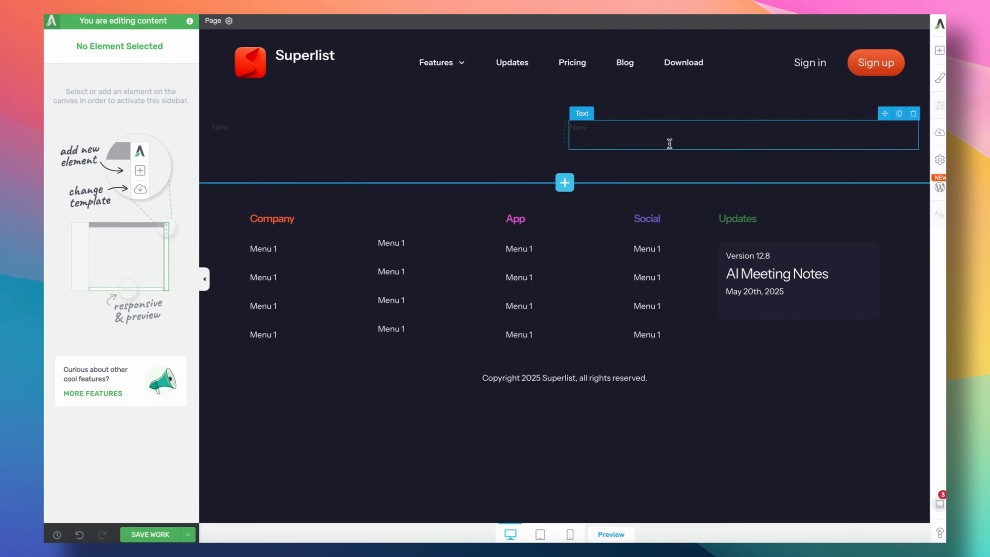
pyautogui.click(668, 134)
pyautogui.press('super+a')
pyautogui.write('Int')
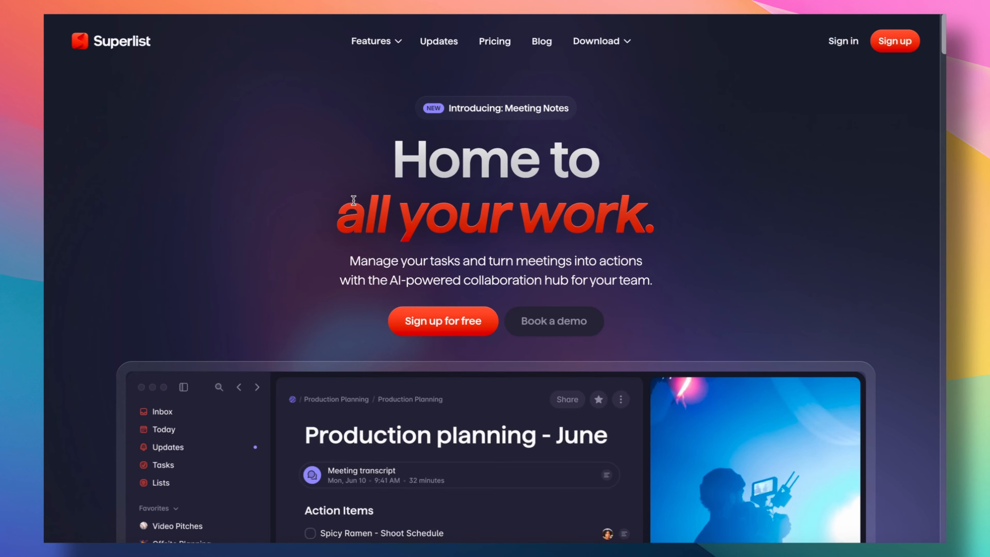
# Switch to the Superlist reference page and sample the NEW badge's purple, #9085fb, with a color picker.
pyautogui.press('super+shift+c')
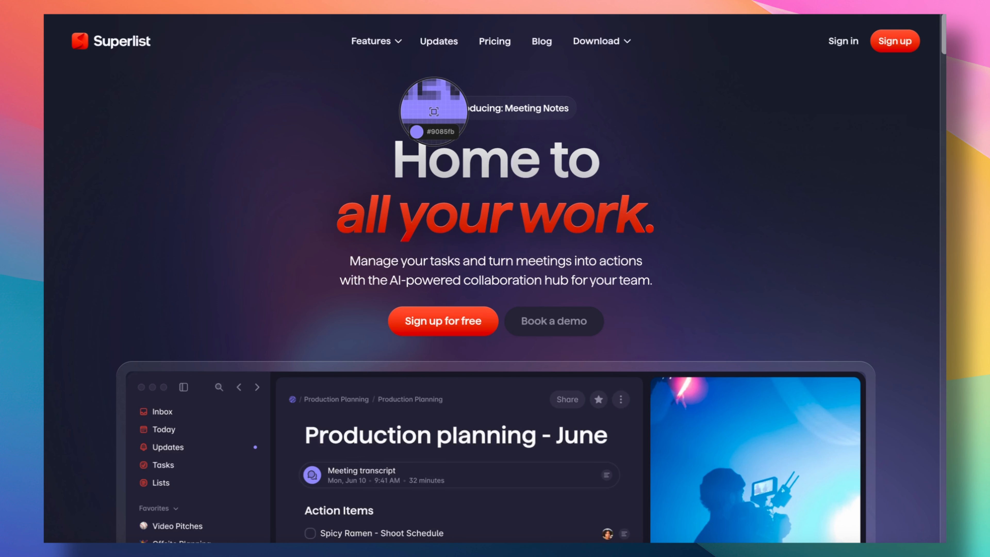
pyautogui.click(434, 111)
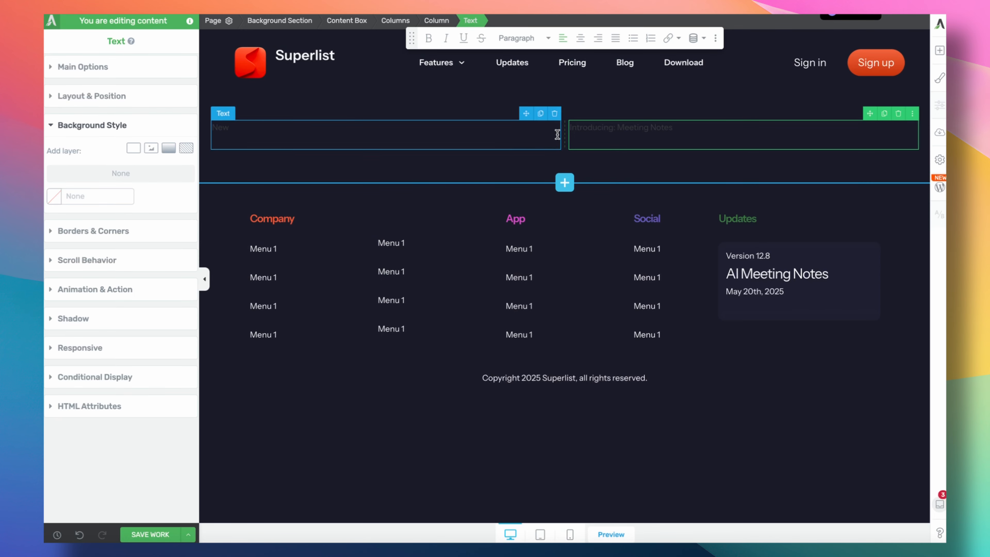
# Format the "Introducing: Meeting Notes" text as white (#ffffff), bold and 19 px.
pyautogui.tripleClick(593, 133)
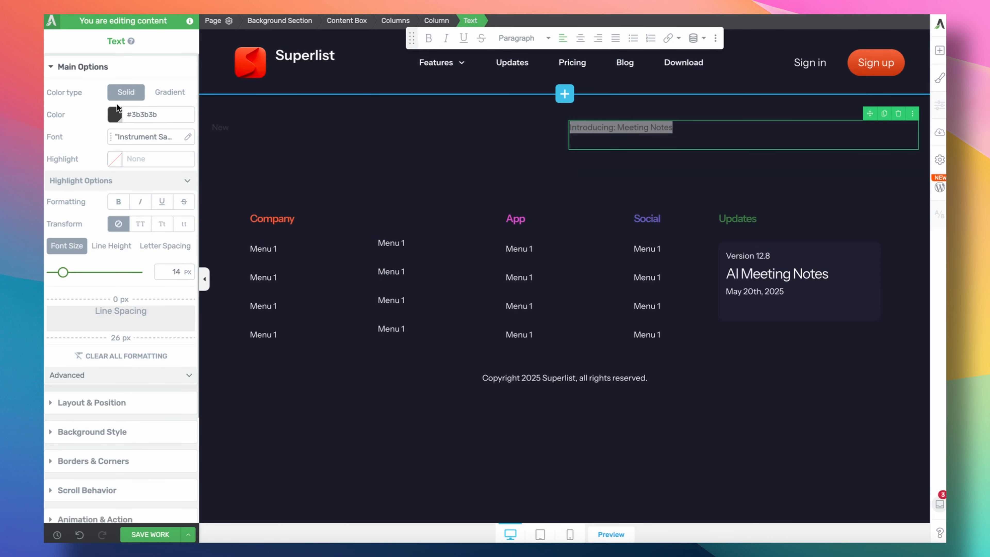
pyautogui.click(114, 114)
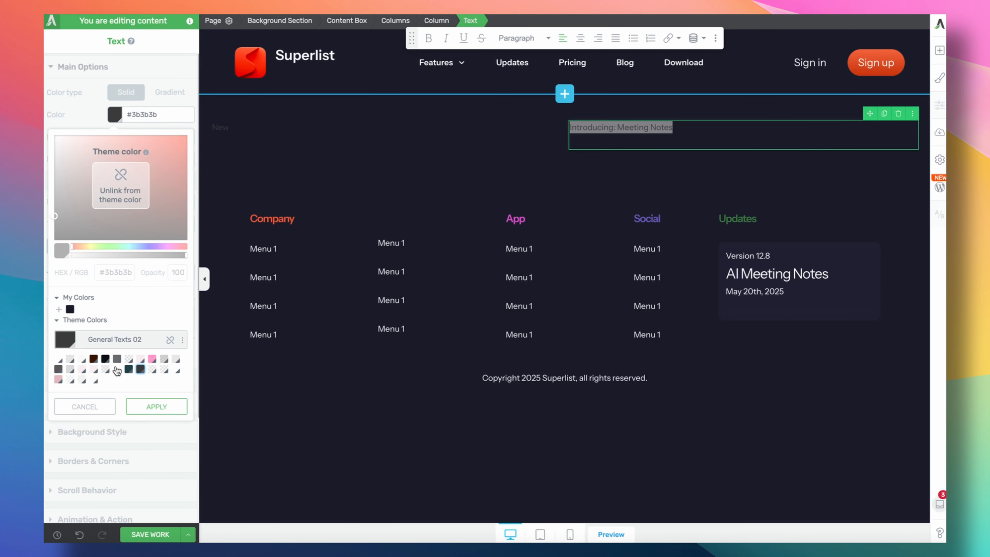
pyautogui.click(116, 369)
pyautogui.click(157, 407)
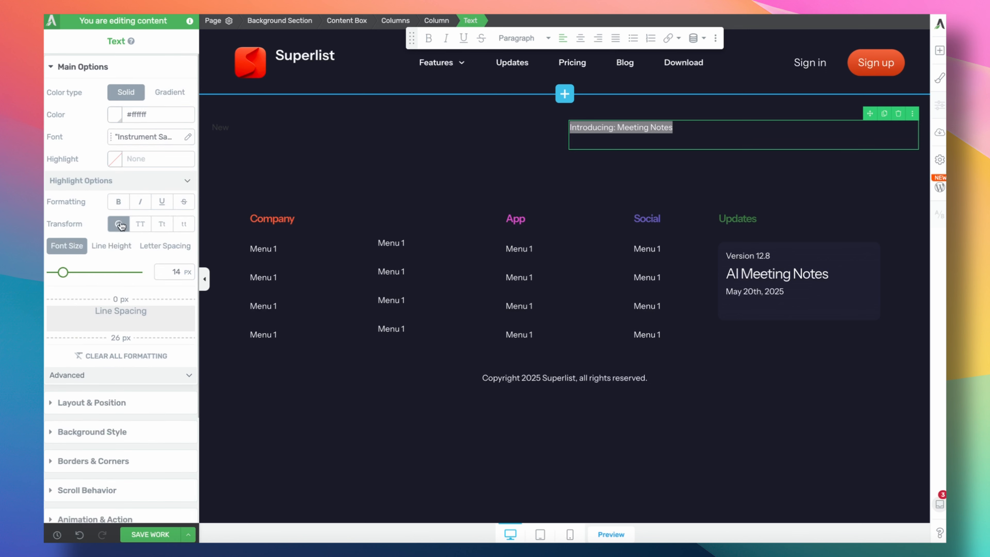
pyautogui.click(119, 202)
pyautogui.moveTo(65, 269); pyautogui.dragTo(67, 269)
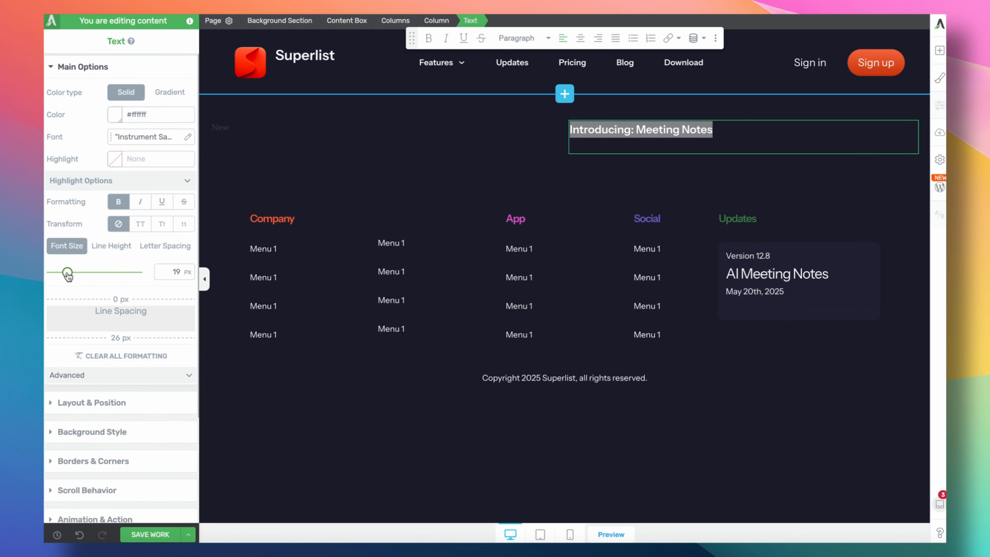
# Set the background color of the "New" text element to the sampled purple #9085fb.
pyautogui.click(531, 136)
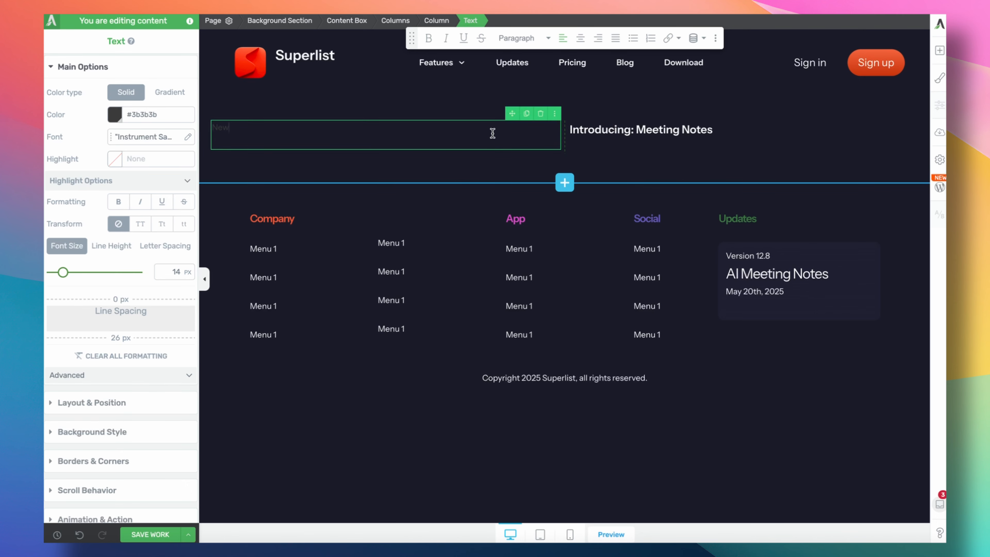
pyautogui.scroll(-4, 142, 317)
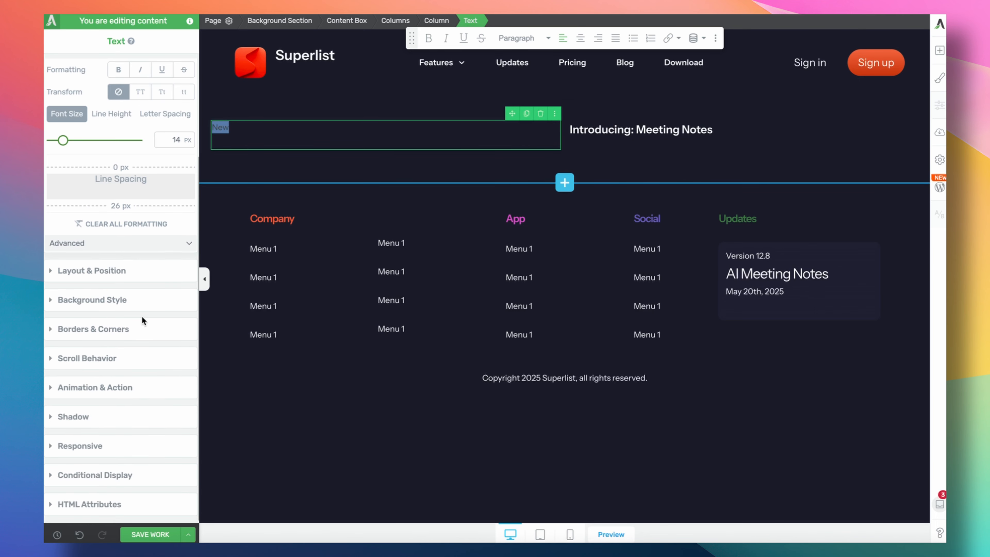
pyautogui.click(133, 299)
pyautogui.click(91, 195)
pyautogui.click(121, 356)
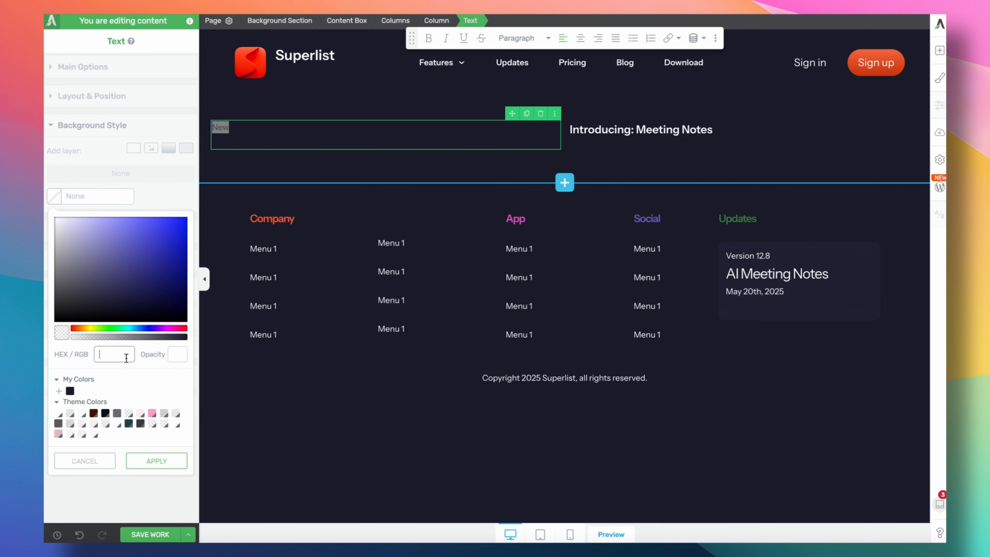
pyautogui.hotkey('ctrl', 'v')
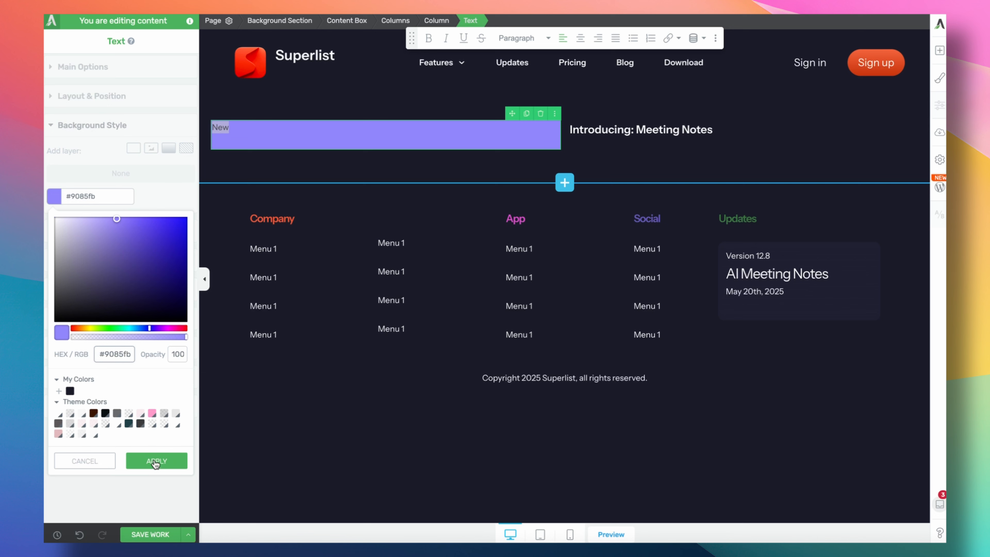
pyautogui.click(155, 461)
# Narrow the "New" text element by setting its maximum width to 39 px.
pyautogui.click(133, 68)
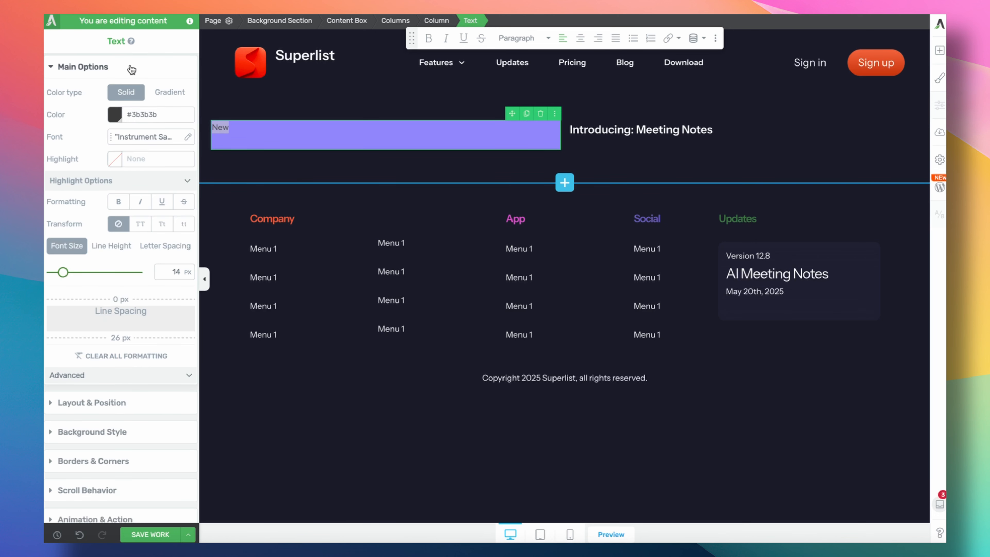
pyautogui.scroll(-3, 135, 265)
pyautogui.click(135, 271)
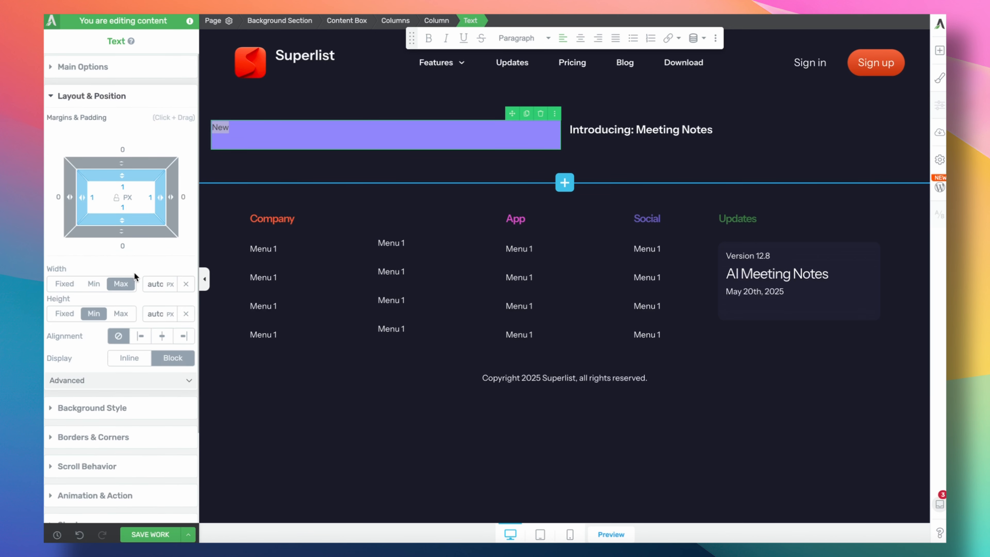
pyautogui.doubleClick(162, 284)
pyautogui.write('358')
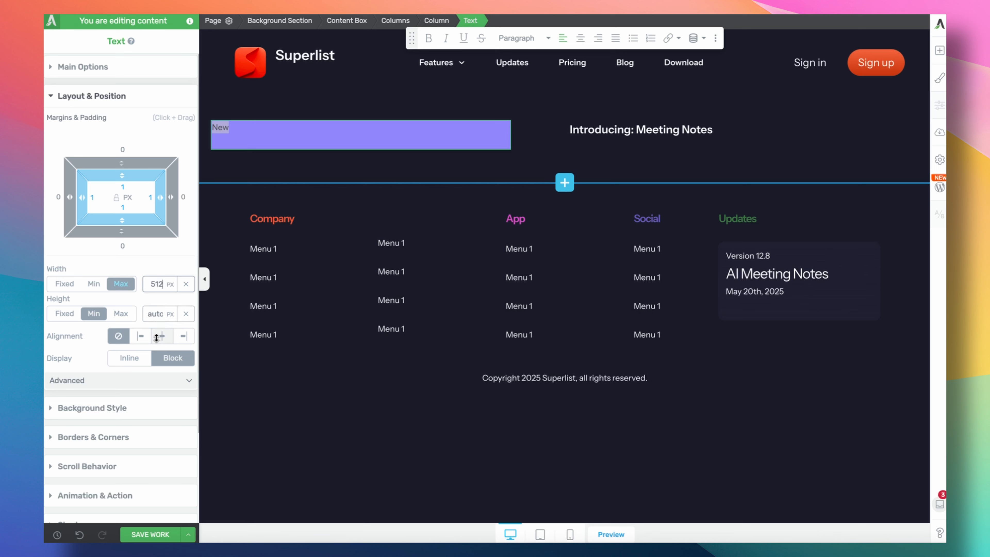
pyautogui.doubleClick(151, 285)
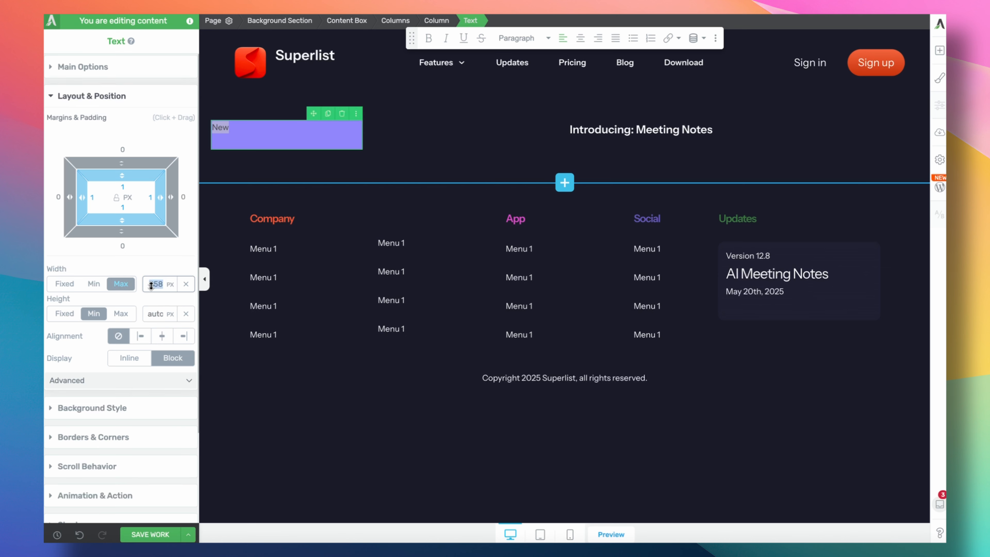
pyautogui.write('1')
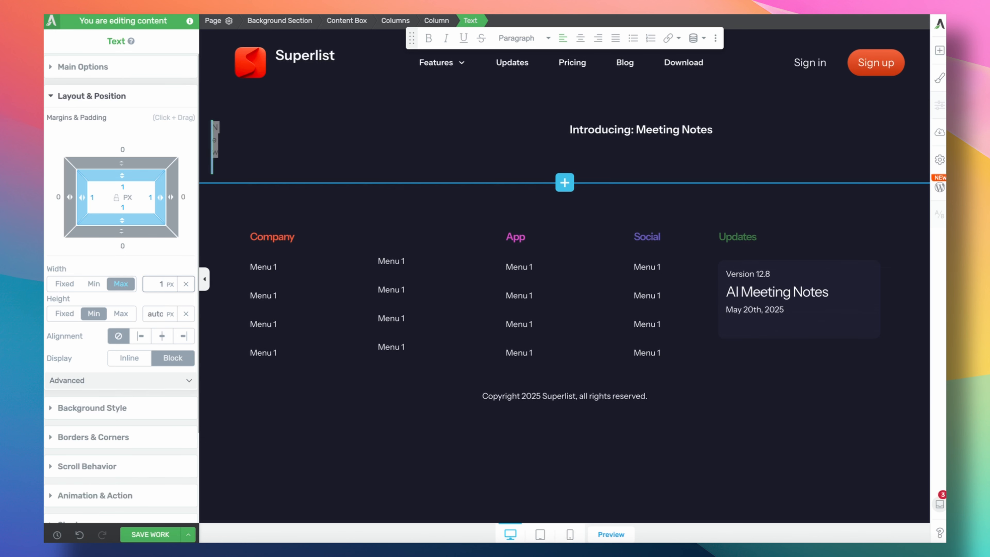
pyautogui.write('50')
pyautogui.click(245, 126)
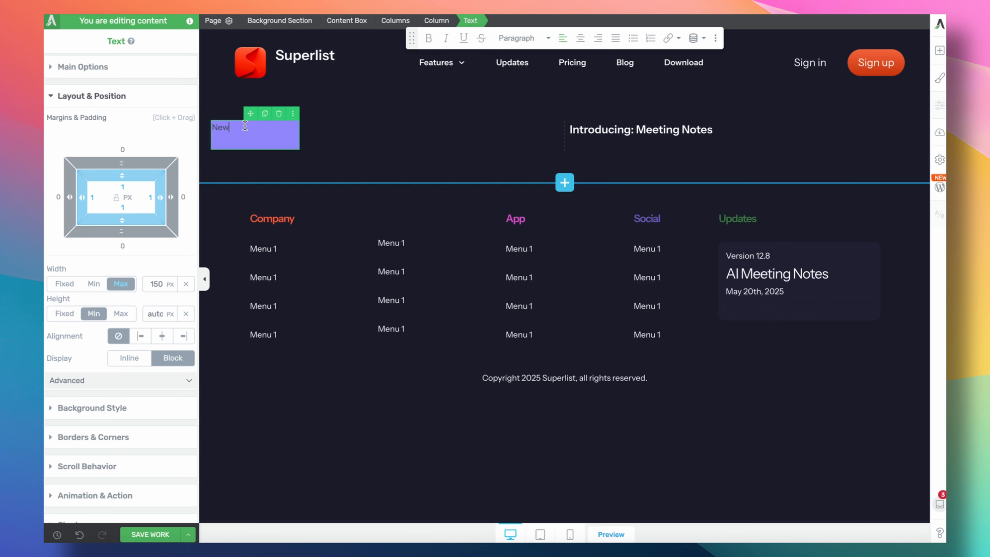
pyautogui.press('super+a')
pyautogui.moveTo(159, 281); pyautogui.dragTo(160, 328)
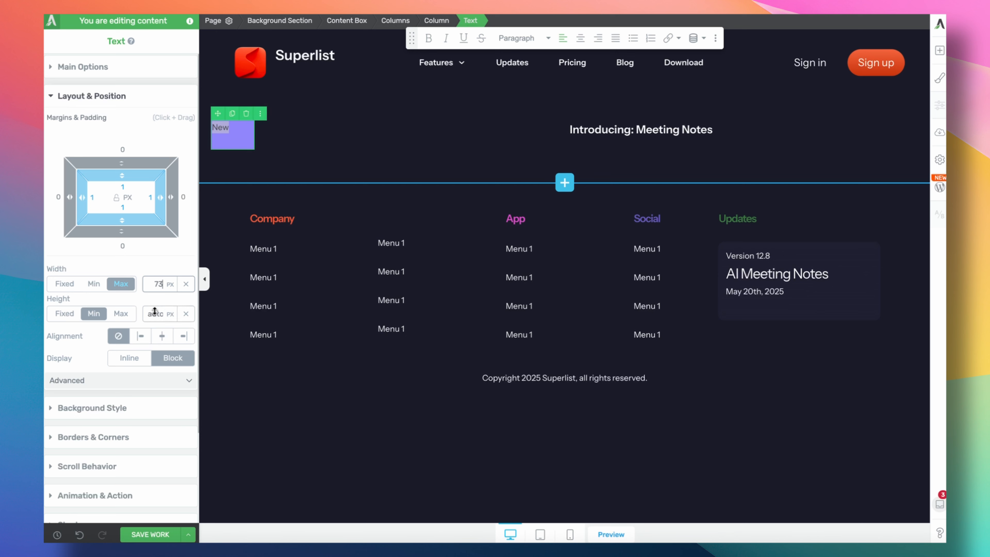
pyautogui.moveTo(160, 284); pyautogui.dragTo(162, 305)
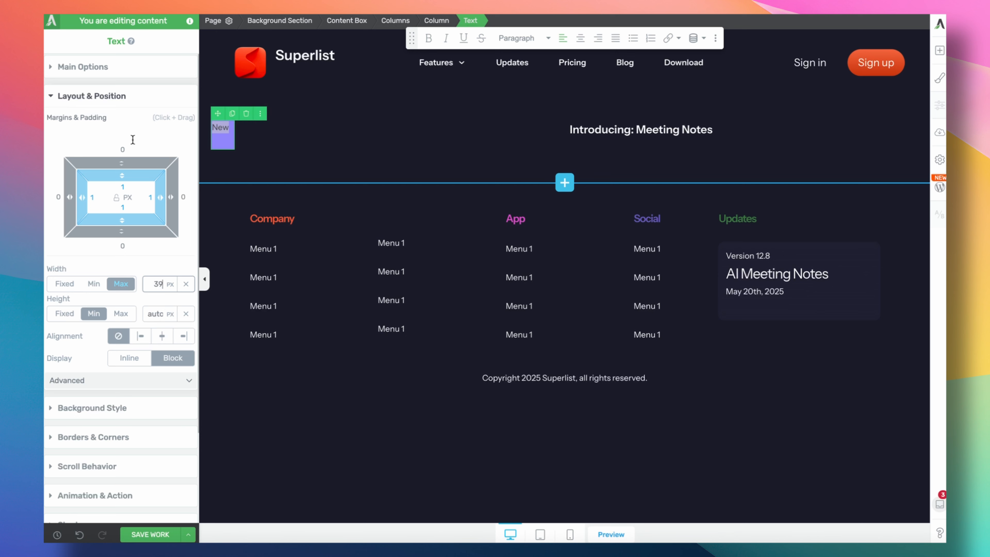
# Reduce the line spacing below the "New" text and open the element's top padding value for editing.
pyautogui.click(140, 67)
pyautogui.moveTo(105, 332)
pyautogui.mouseDown()
pyautogui.moveTo(115, 338)
pyautogui.moveTo(115, 322)
pyautogui.mouseUp()
pyautogui.click(124, 397)
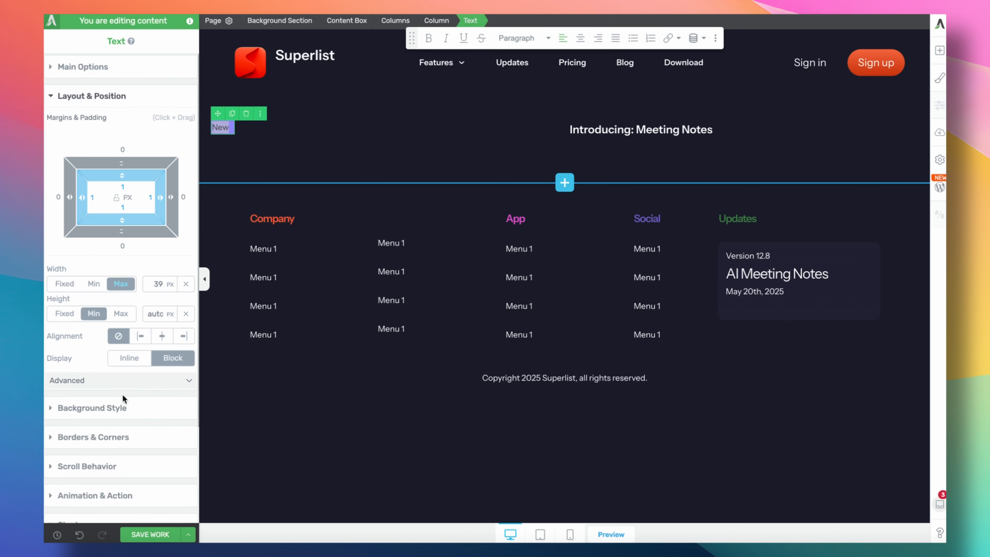
pyautogui.click(122, 186)
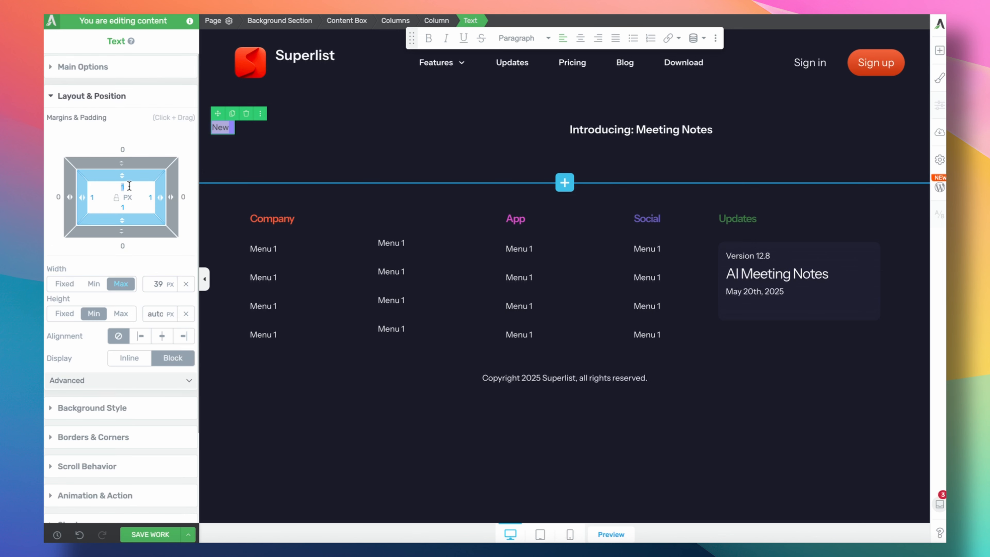
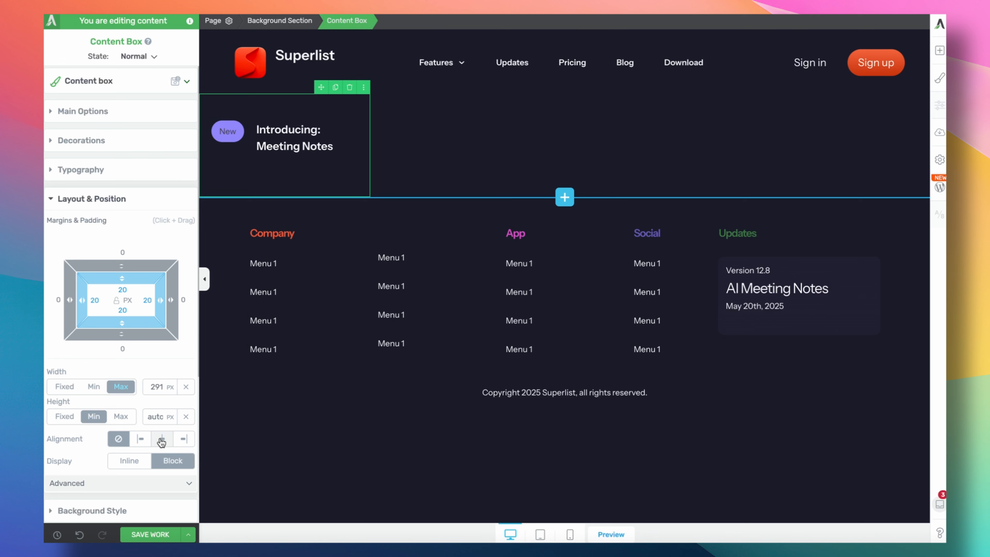
# Center the content box within the background section and set its maximum width to 406 px.
pyautogui.click(162, 438)
pyautogui.click(570, 125)
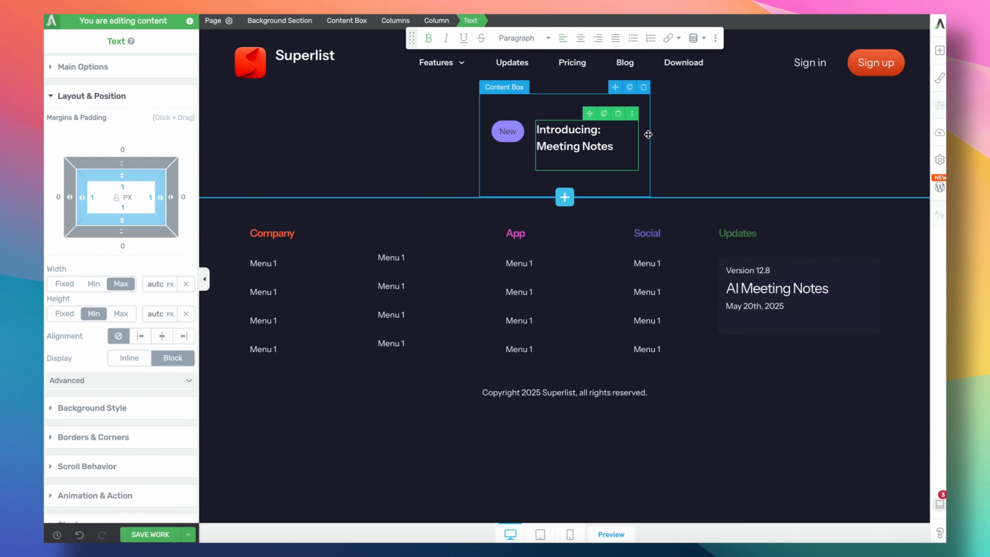
pyautogui.click(127, 70)
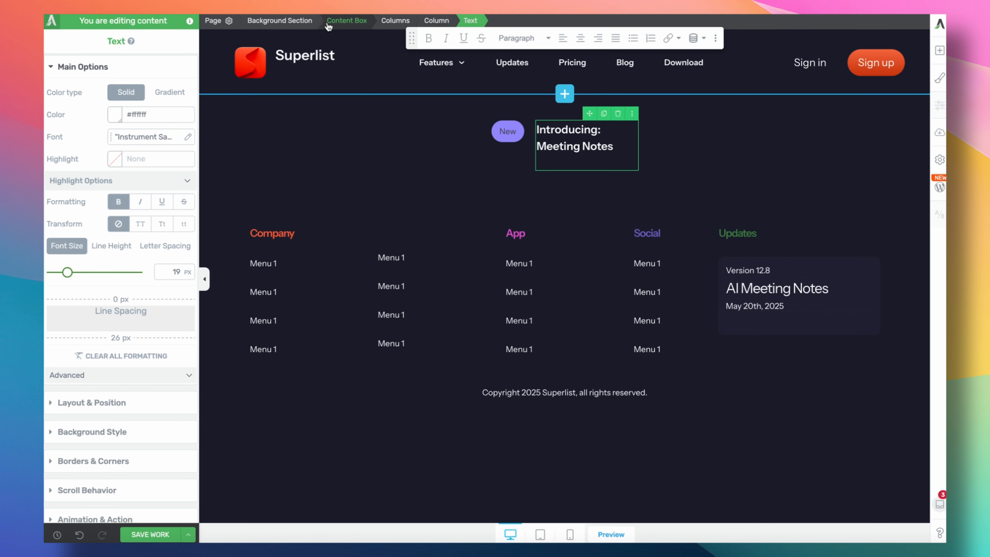
pyautogui.click(347, 20)
pyautogui.moveTo(62, 155); pyautogui.dragTo(67, 155)
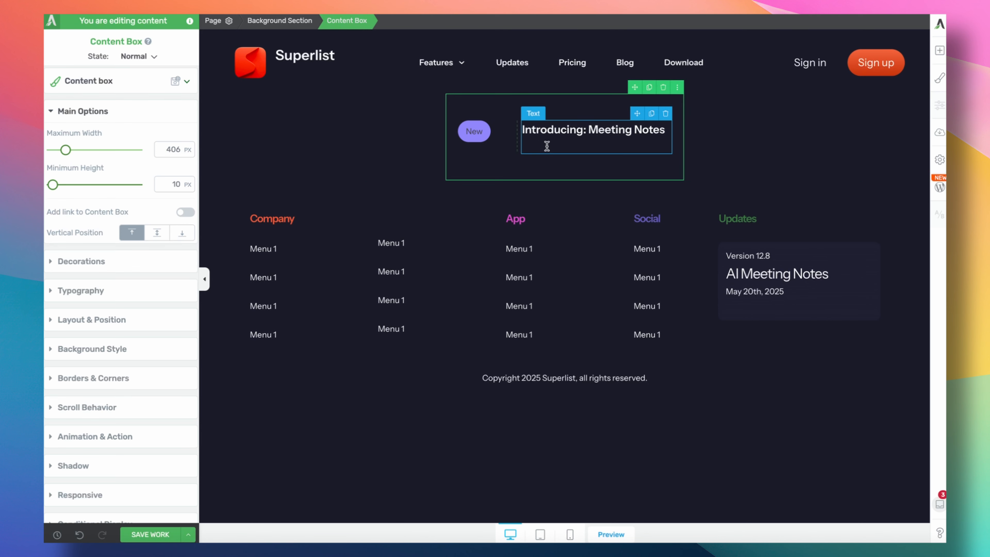
# Narrow the column holding the "New" badge and select the "Introducing: Meeting Notes" text element.
pyautogui.moveTo(517, 130); pyautogui.dragTo(496, 129)
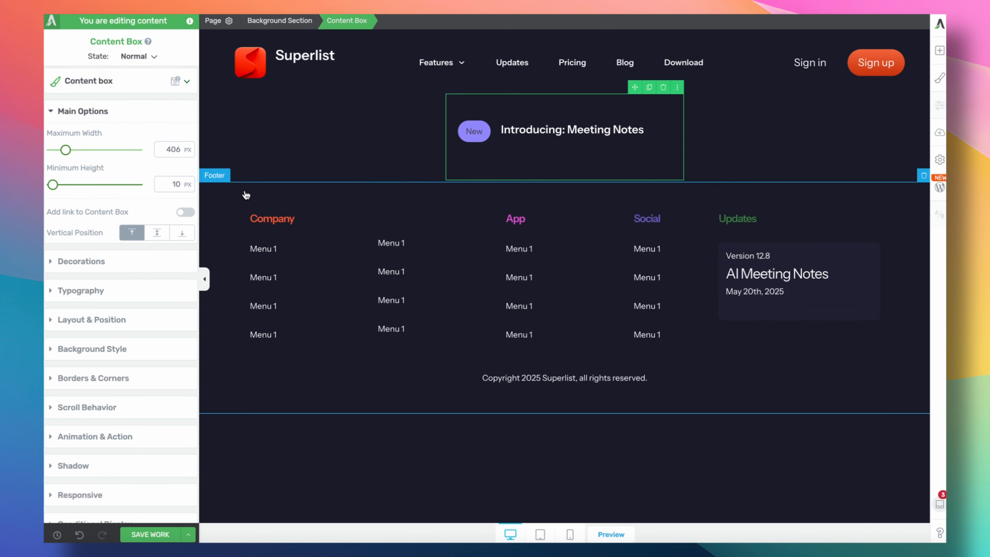
pyautogui.click(506, 142)
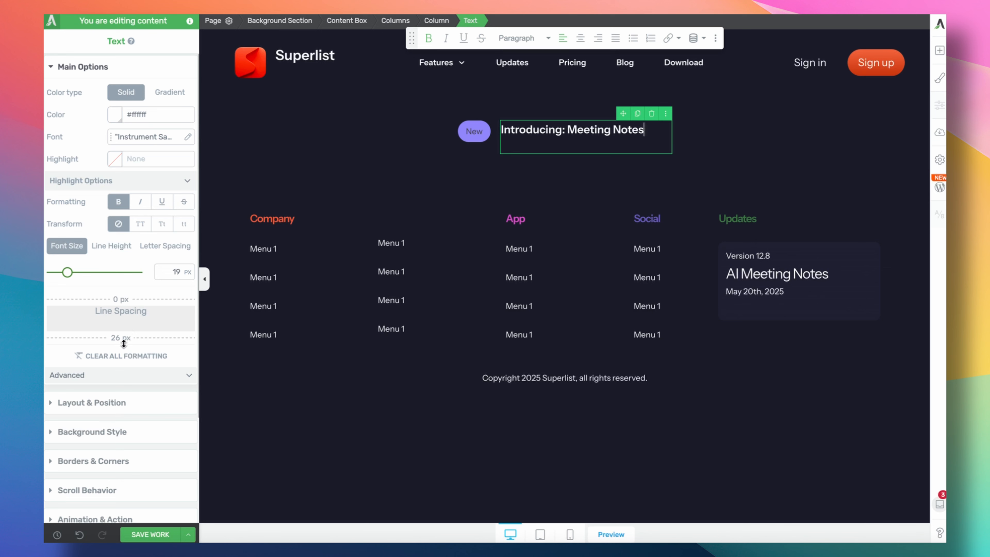
# Remove the line spacing below the "Introducing: Meeting Notes" text and vertically center the contents of the badge columns.
pyautogui.moveTo(123, 343); pyautogui.dragTo(123, 328)
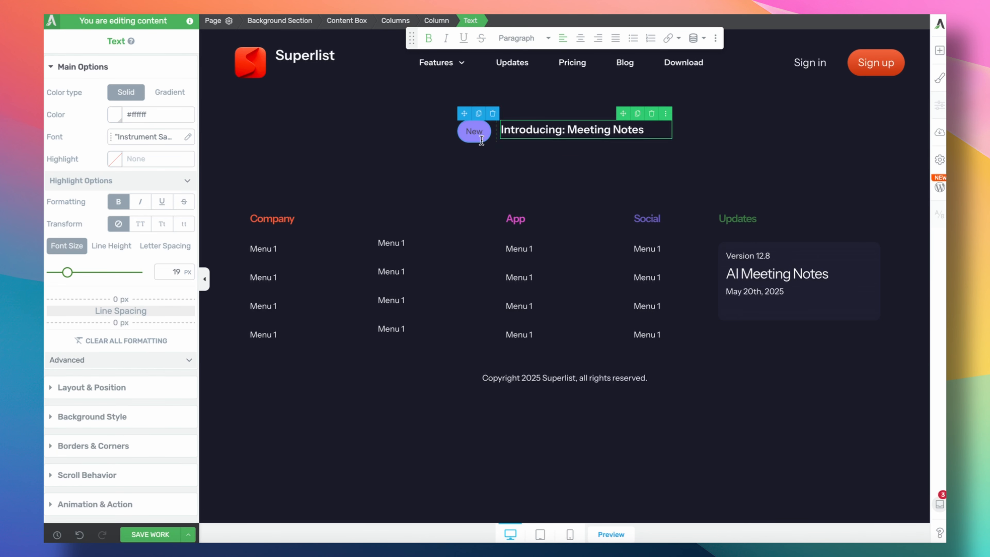
pyautogui.click(397, 21)
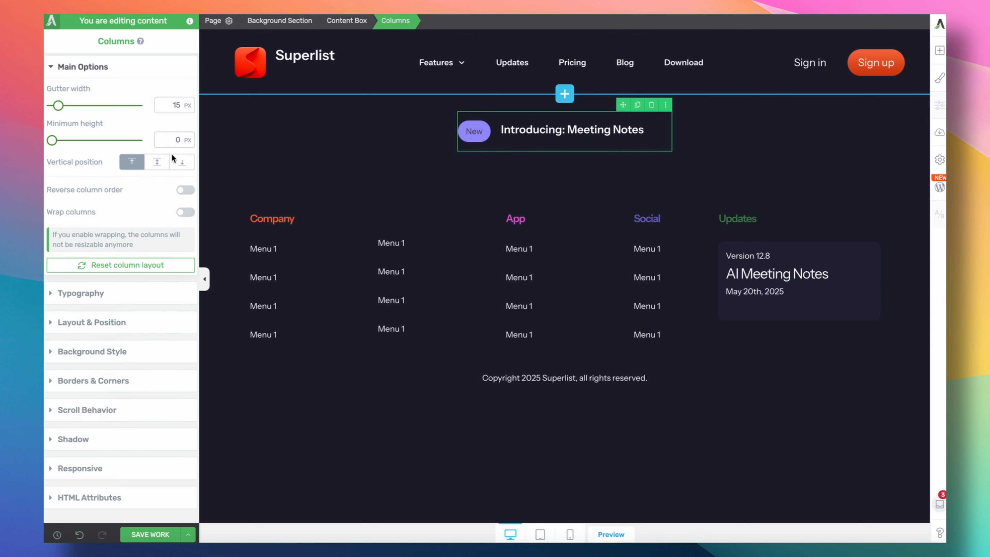
pyautogui.click(156, 162)
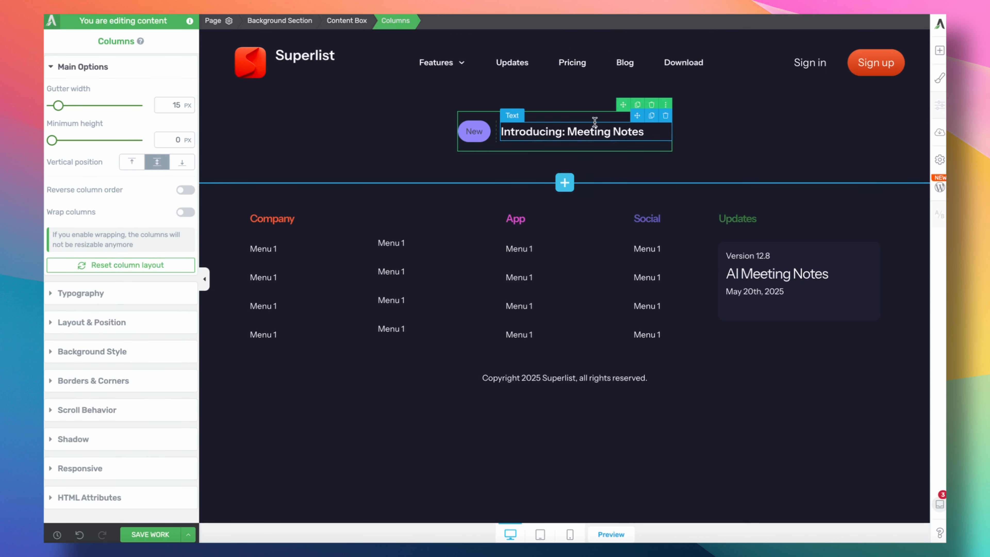
# Set the maximum width of the content box around the badge columns to 354 px.
pyautogui.click(361, 27)
pyautogui.moveTo(65, 153); pyautogui.dragTo(63, 153)
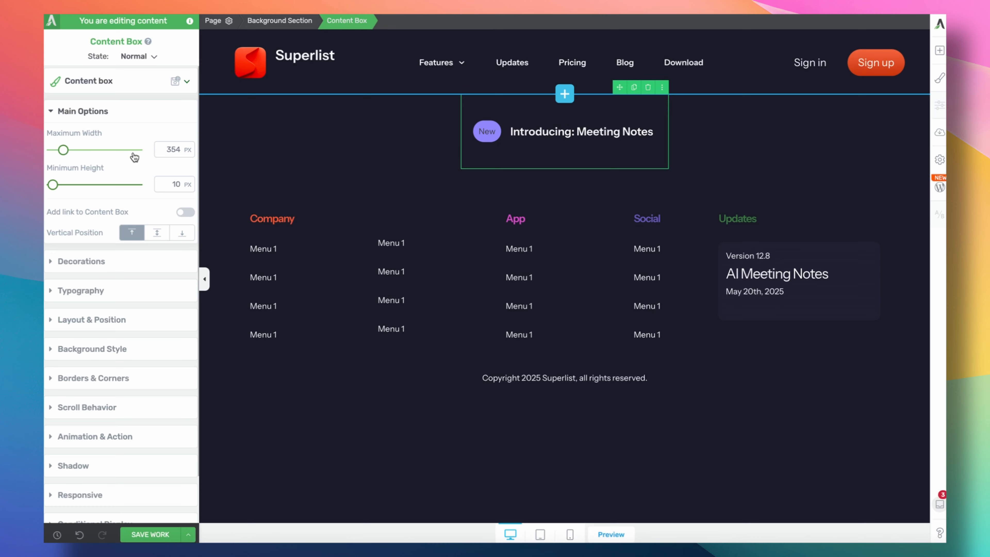
pyautogui.click(305, 150)
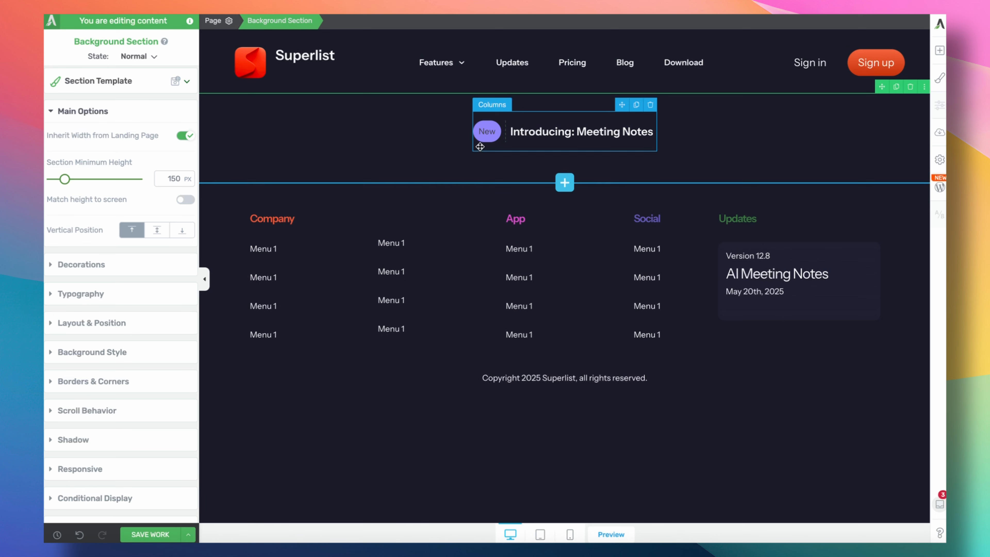
# Set the top and bottom padding of the "New" badge text to 2 px each.
pyautogui.click(524, 129)
pyautogui.click(92, 387)
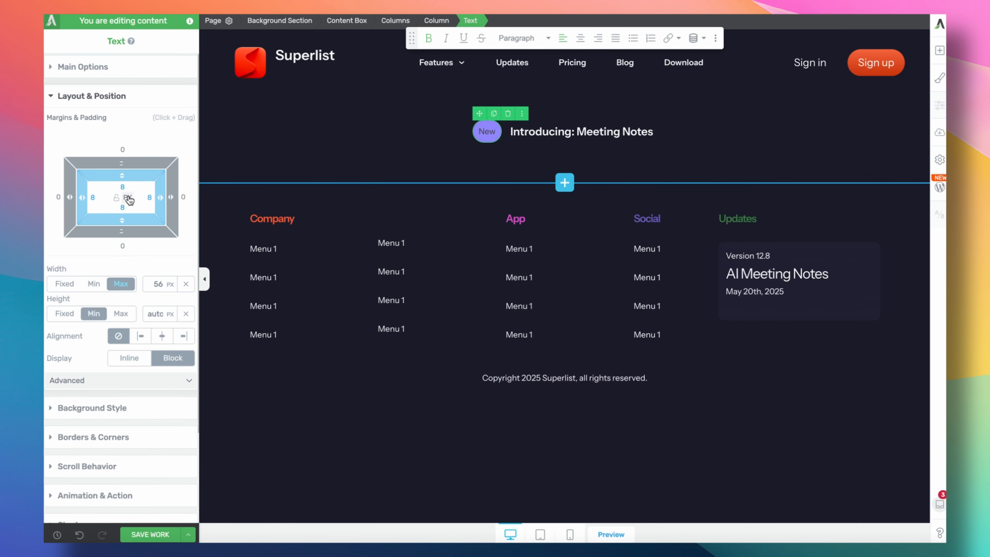
pyautogui.write('2')
pyautogui.press('Tab')
pyautogui.write('2')
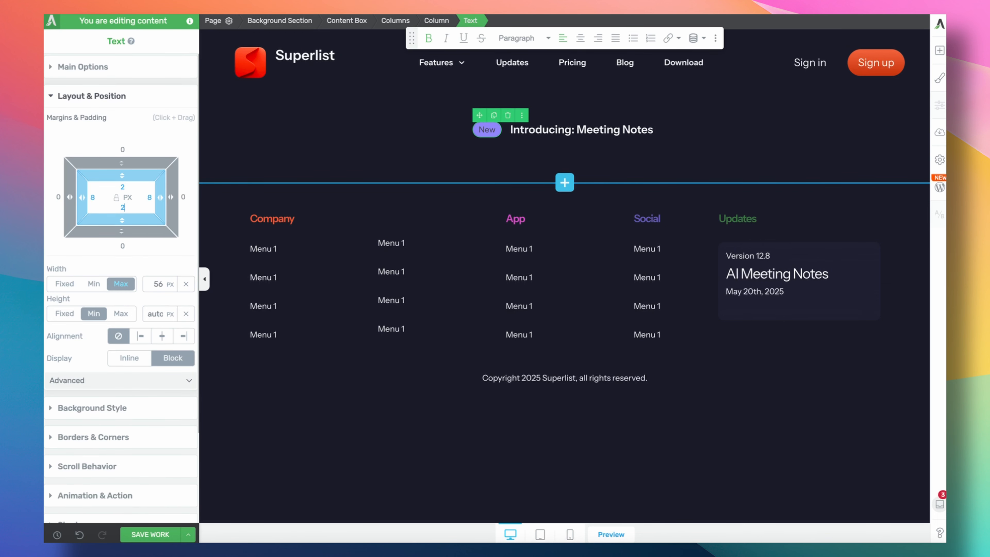
pyautogui.click(418, 157)
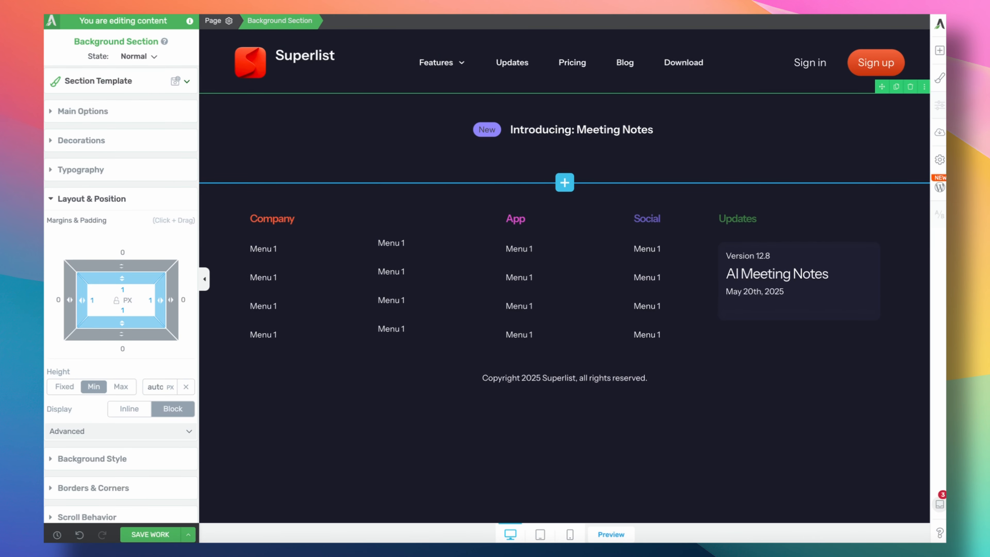
# Add a text element reading "Home to" below the badge columns and format it as Heading 1.
pyautogui.click(939, 50)
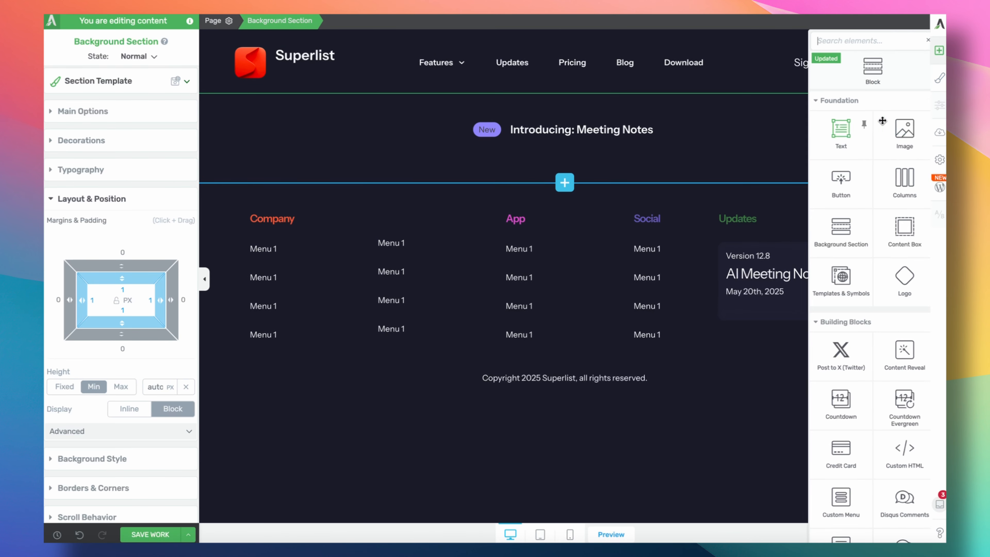
pyautogui.moveTo(839, 133); pyautogui.dragTo(596, 144)
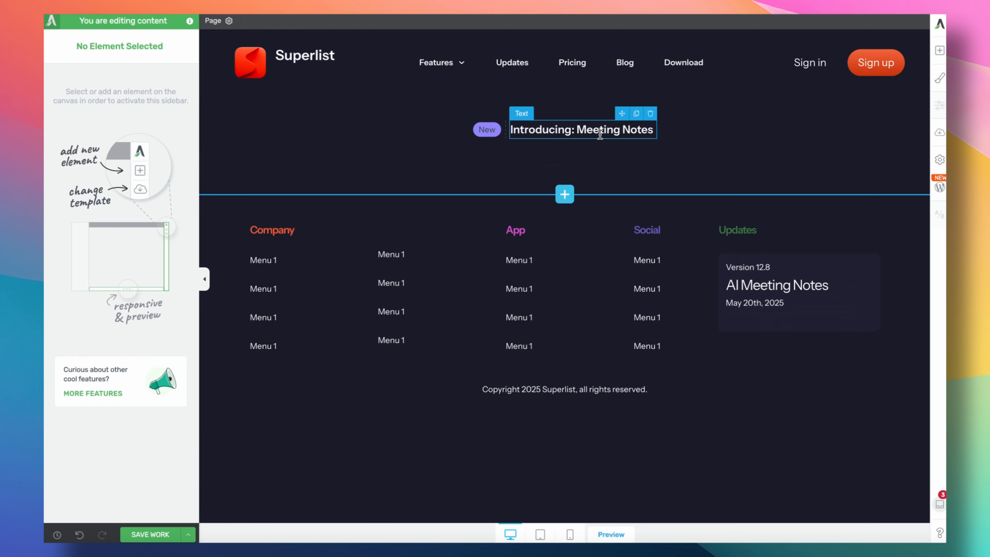
pyautogui.write('Home to')
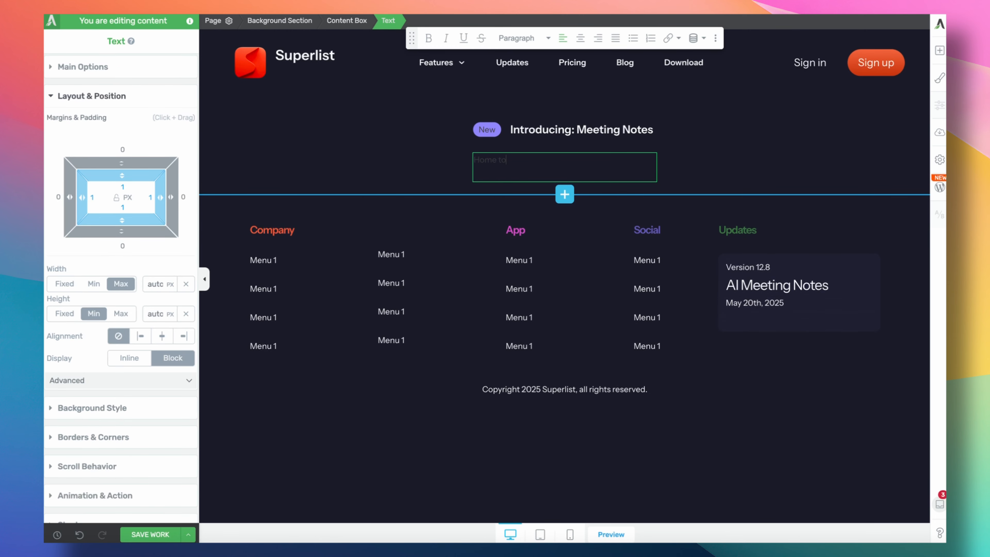
pyautogui.press('super+a')
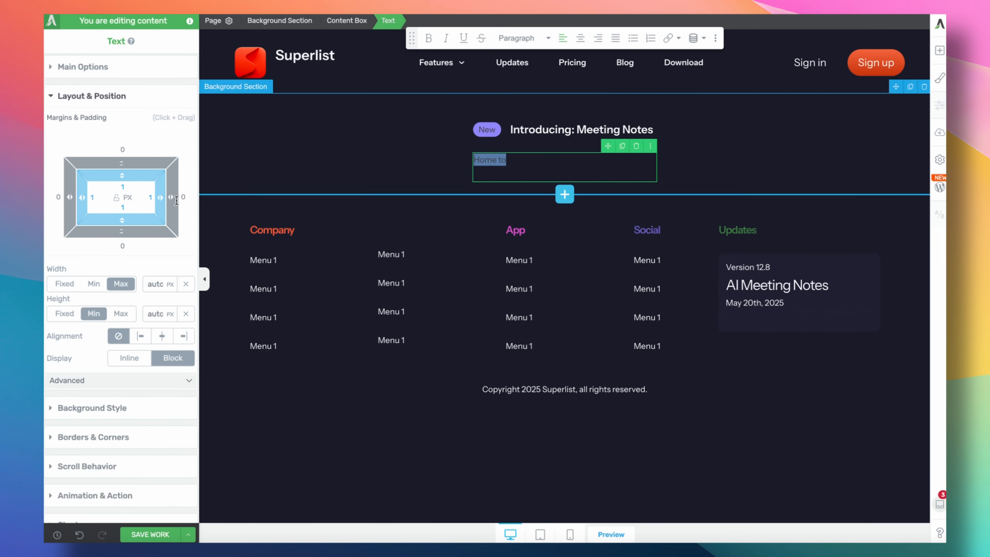
pyautogui.click(516, 38)
pyautogui.click(542, 117)
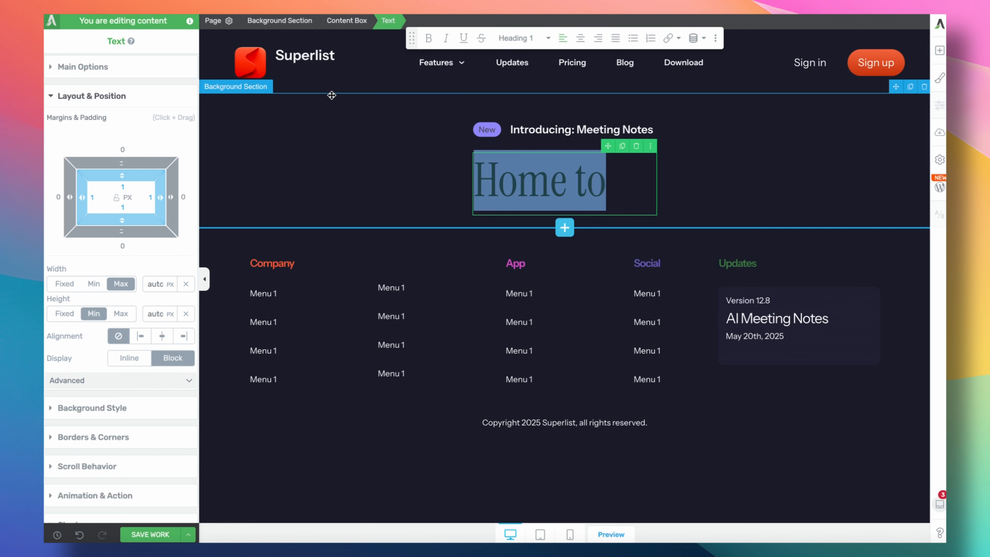
# Recolor the "Home to" heading to #dddddf, sampled from the reference page's headline and unlinked from the theme color.
pyautogui.click(143, 70)
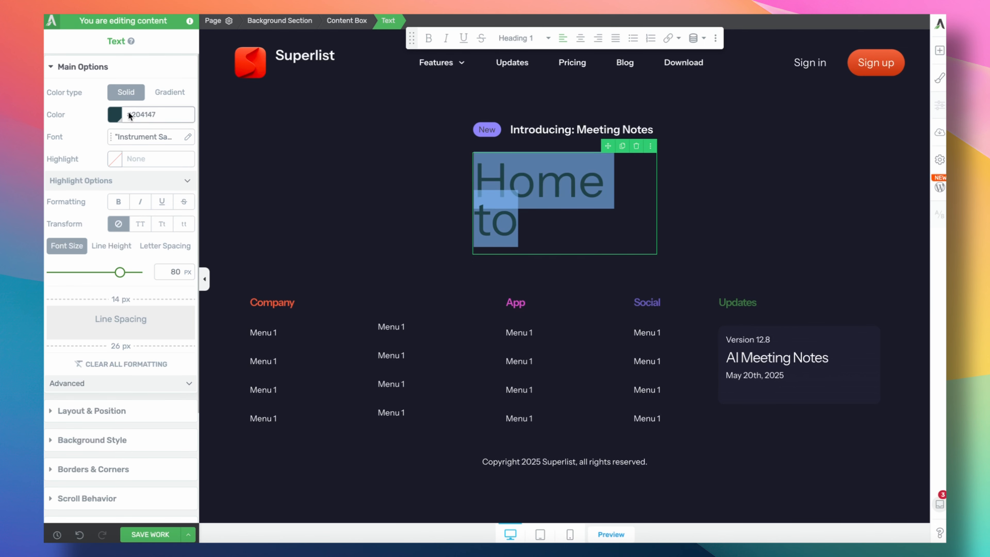
pyautogui.click(114, 114)
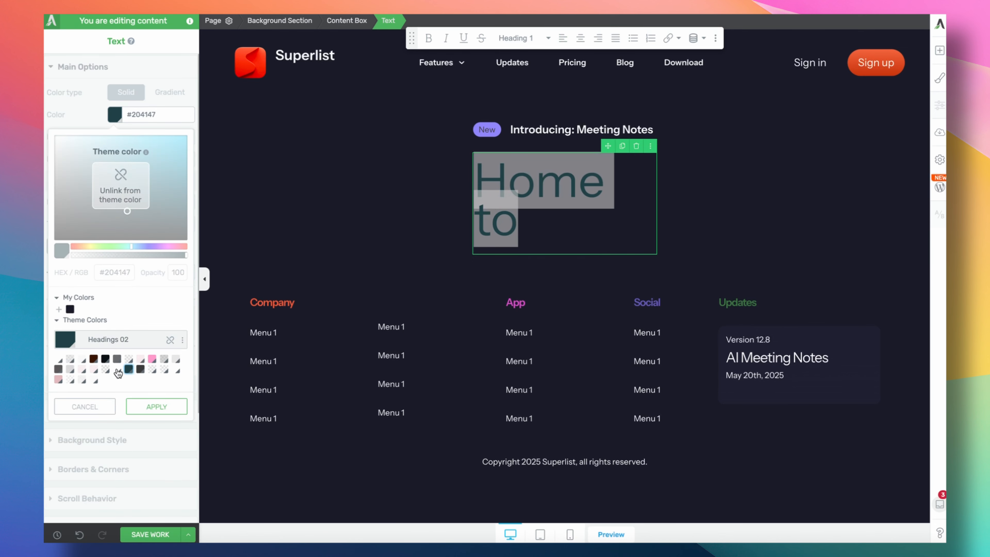
pyautogui.click(157, 406)
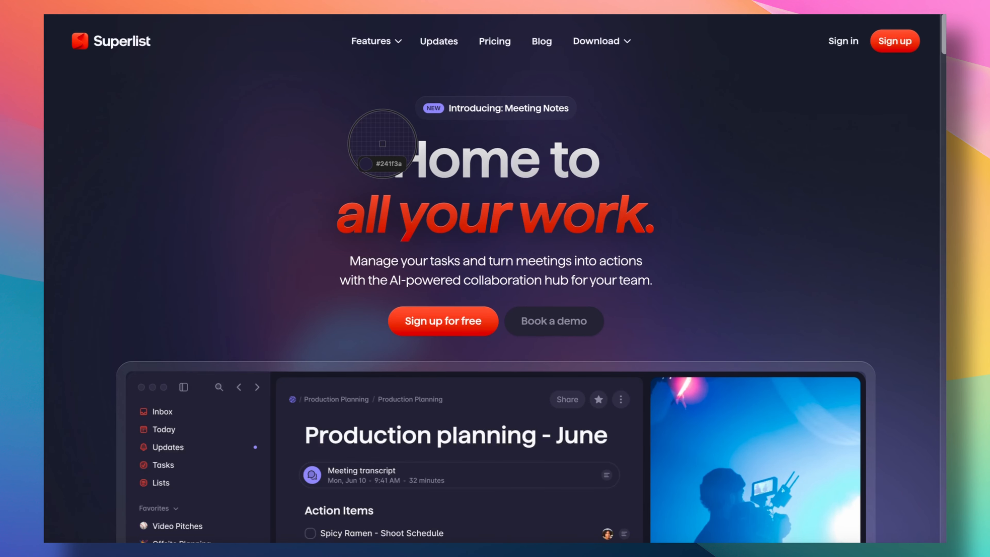
pyautogui.click(422, 149)
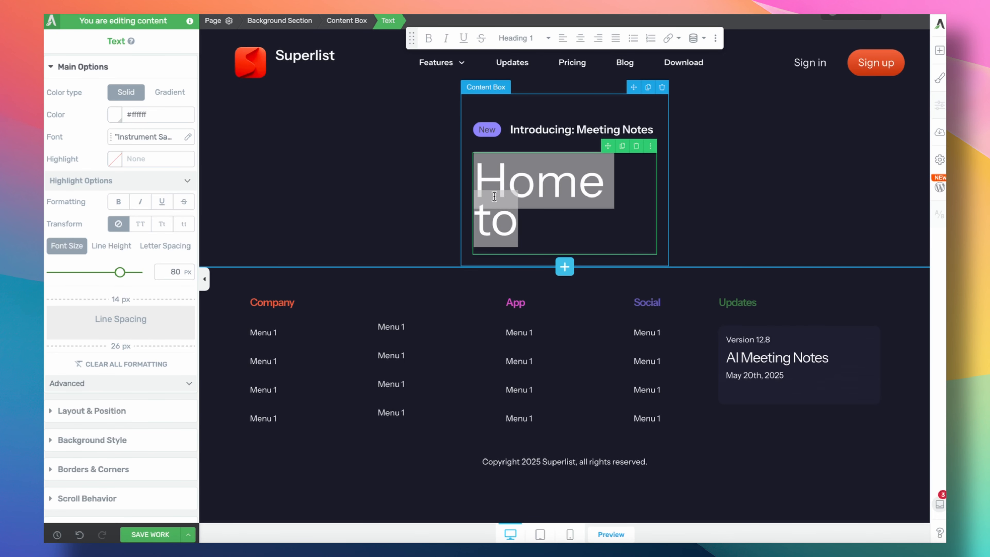
pyautogui.click(116, 115)
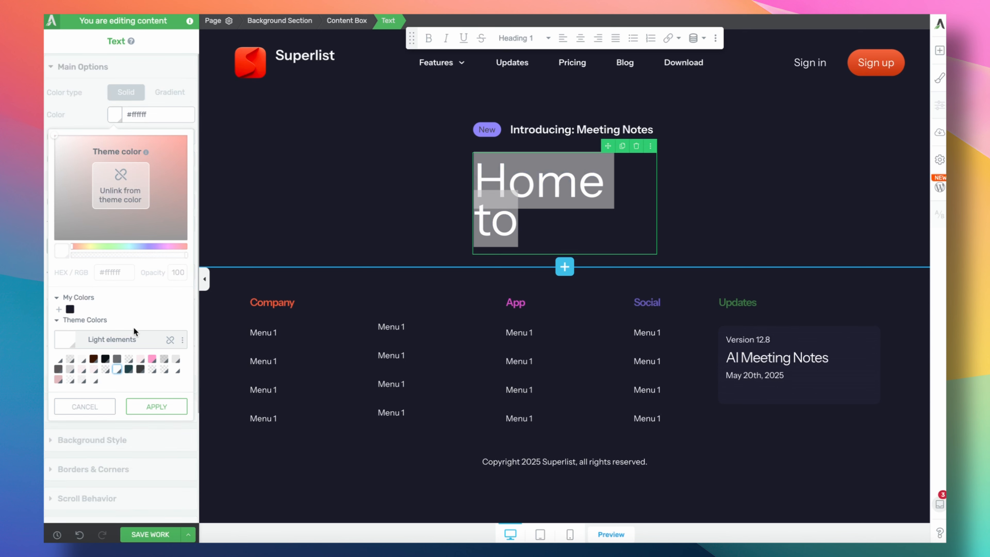
pyautogui.click(171, 340)
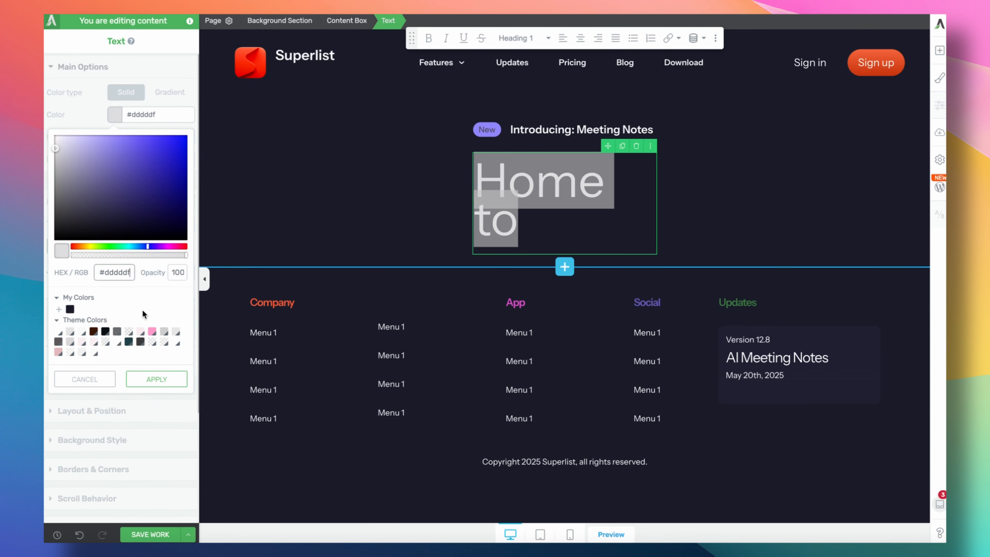
pyautogui.click(157, 378)
pyautogui.click(344, 210)
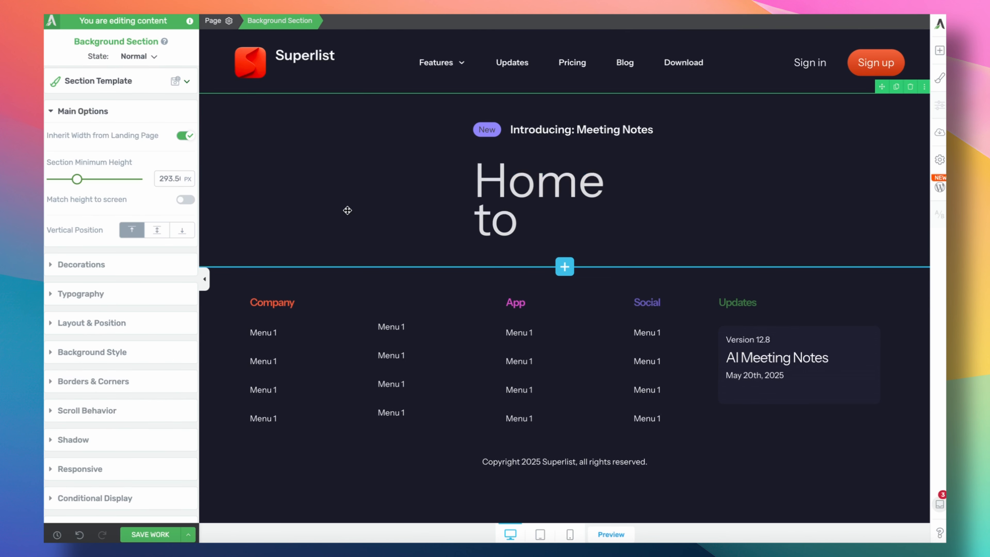
# Add a second content box below the badge's content box and move the "Home to" heading into it.
pyautogui.click(628, 198)
pyautogui.click(559, 142)
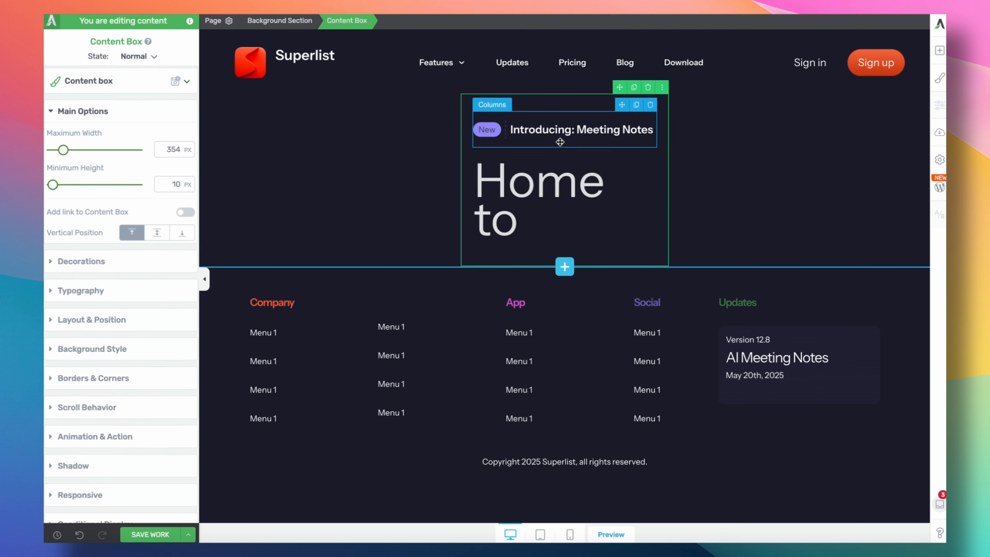
pyautogui.click(600, 159)
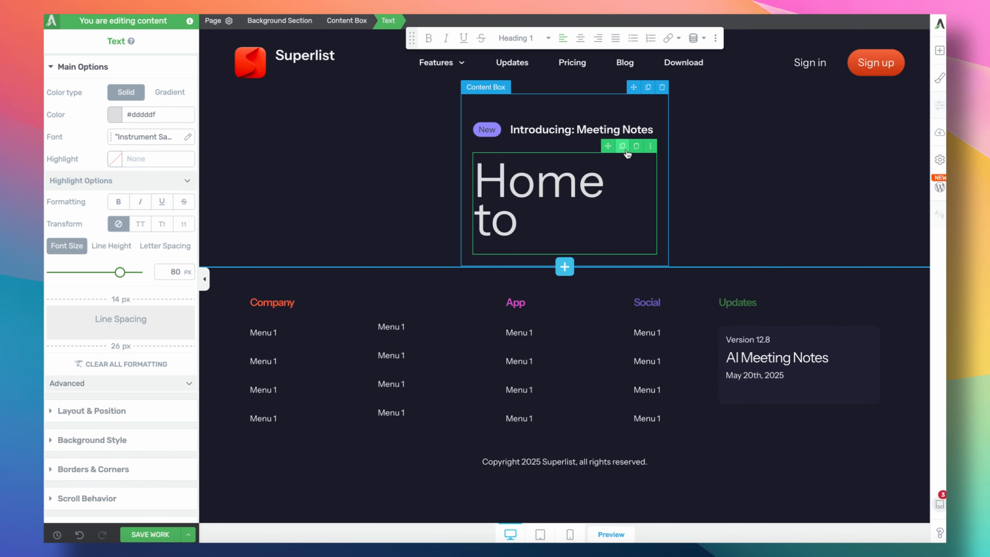
pyautogui.click(938, 52)
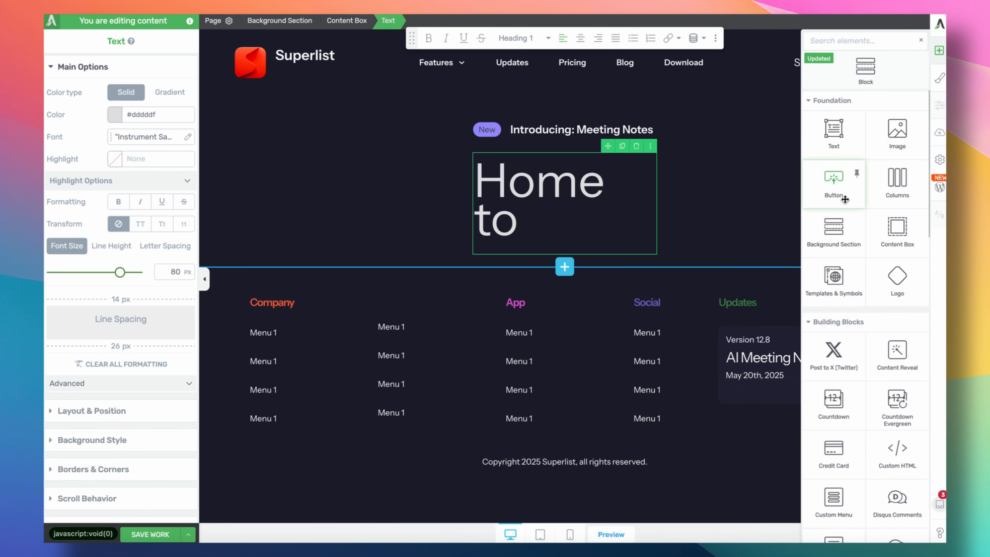
pyautogui.moveTo(841, 197); pyautogui.dragTo(634, 259)
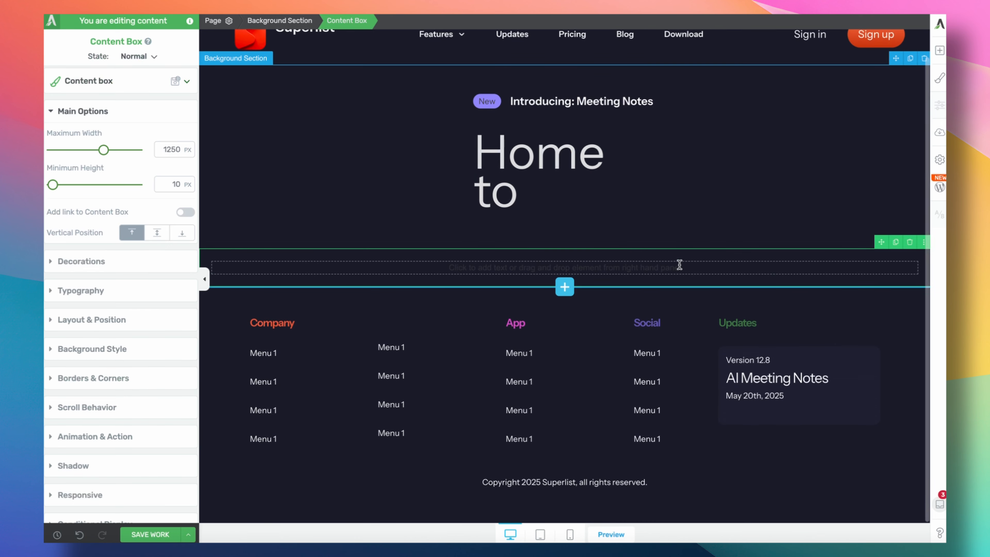
pyautogui.click(596, 152)
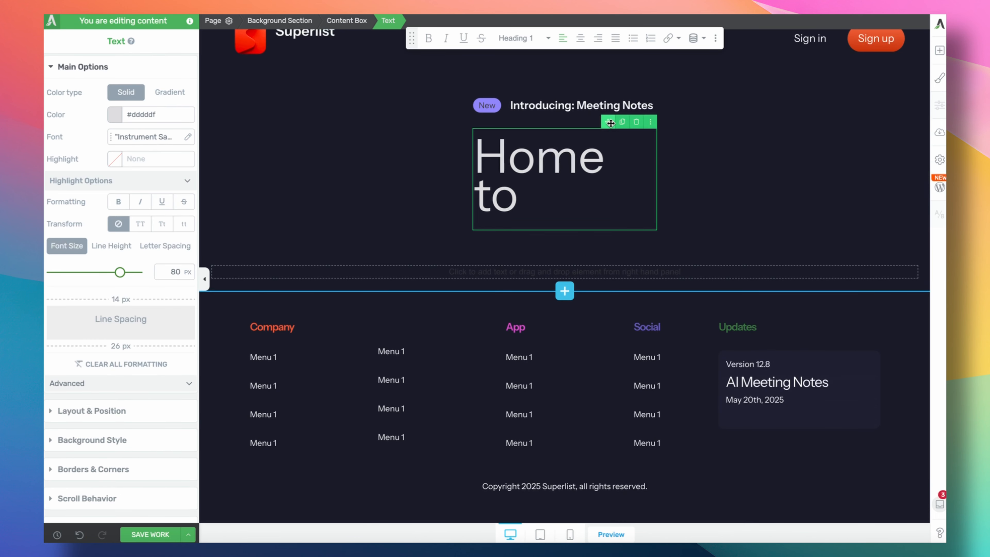
pyautogui.moveTo(608, 122); pyautogui.dragTo(638, 272)
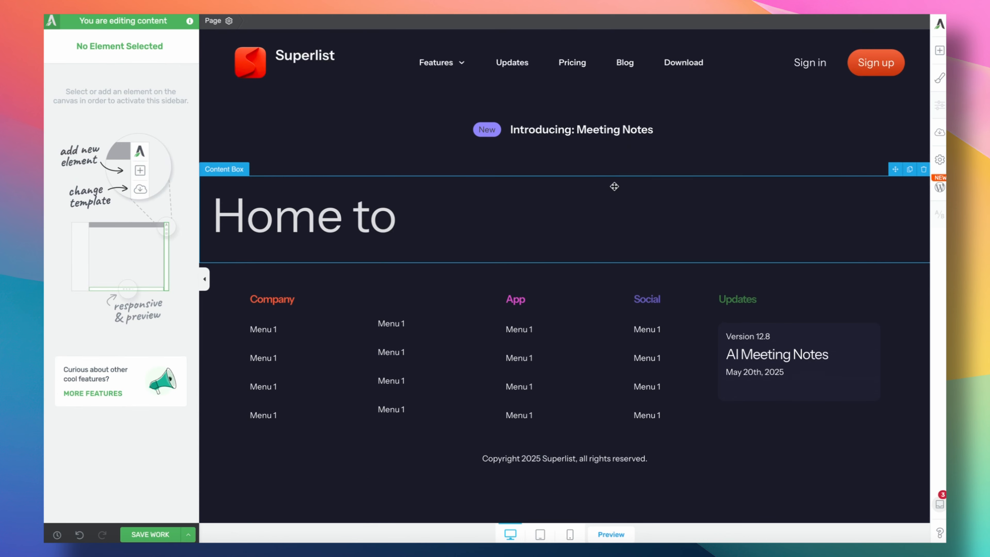
# Center-align the "Home to" heading text within its content box.
pyautogui.click(475, 207)
pyautogui.press('super+a')
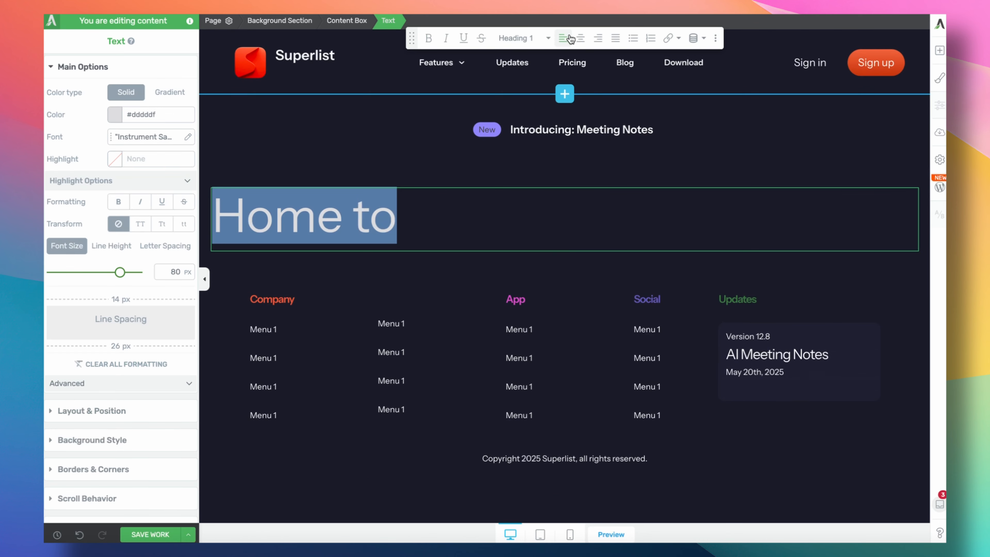
pyautogui.click(580, 38)
# Tighten the letter spacing of the "Home to" heading to -3 px.
pyautogui.click(613, 211)
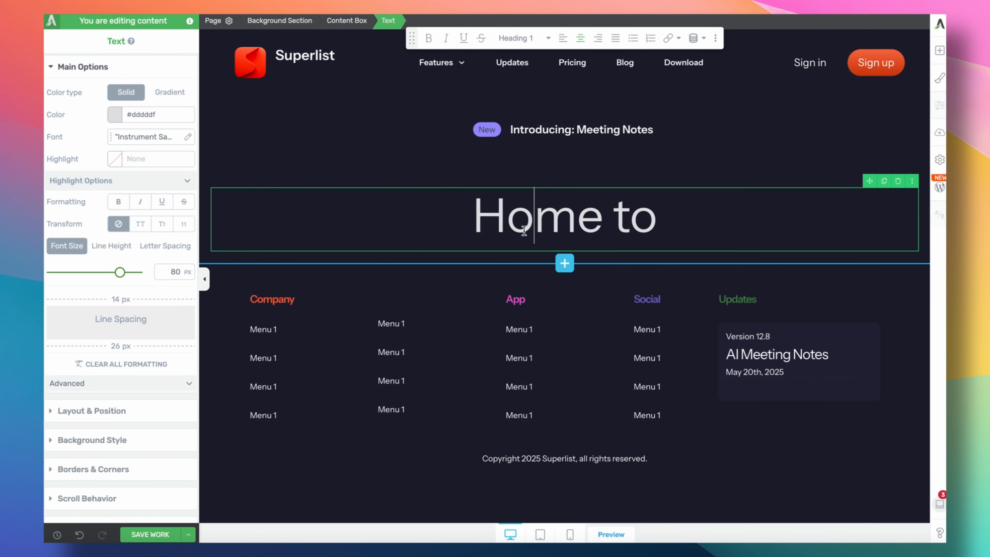
pyautogui.hotkey('ctrl', 'a')
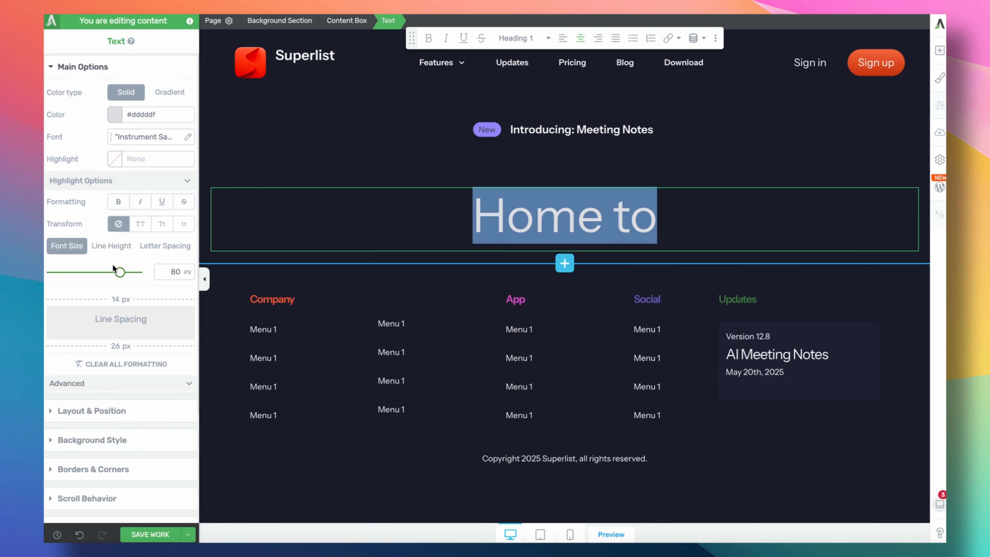
pyautogui.click(151, 253)
pyautogui.click(163, 272)
pyautogui.write('-1')
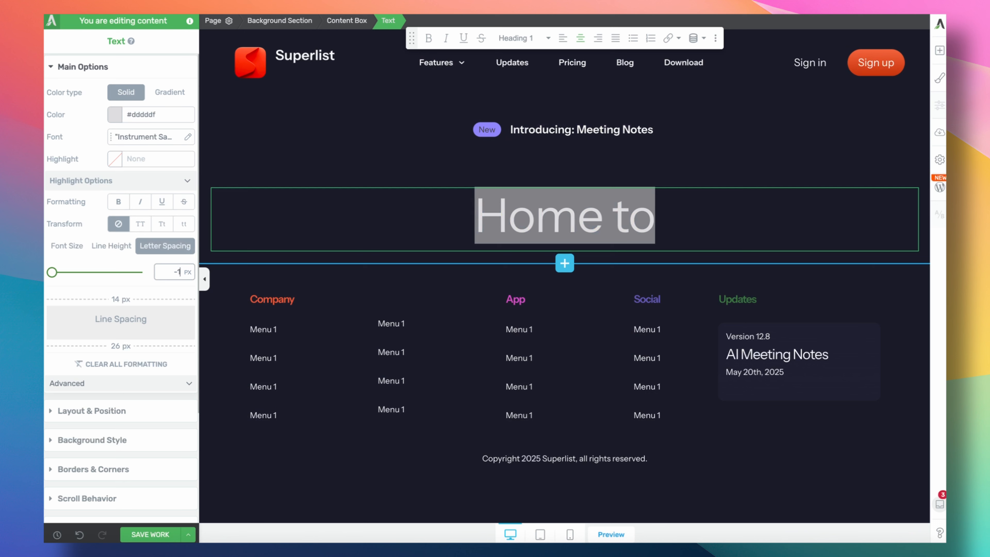
pyautogui.write('-')
pyautogui.press('BackSpace')
pyautogui.press('BackSpace')
pyautogui.write('2')
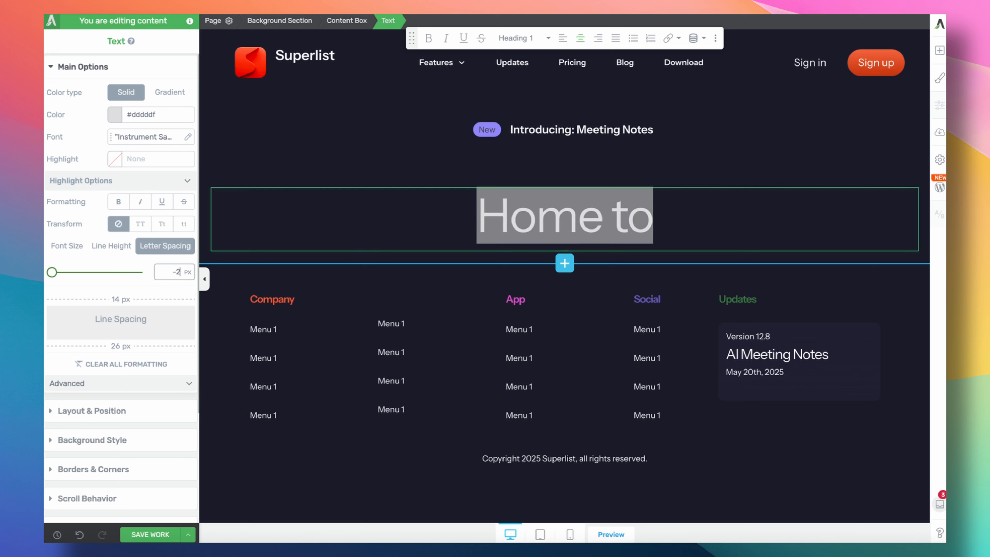
pyautogui.press('BackSpace')
pyautogui.write('3')
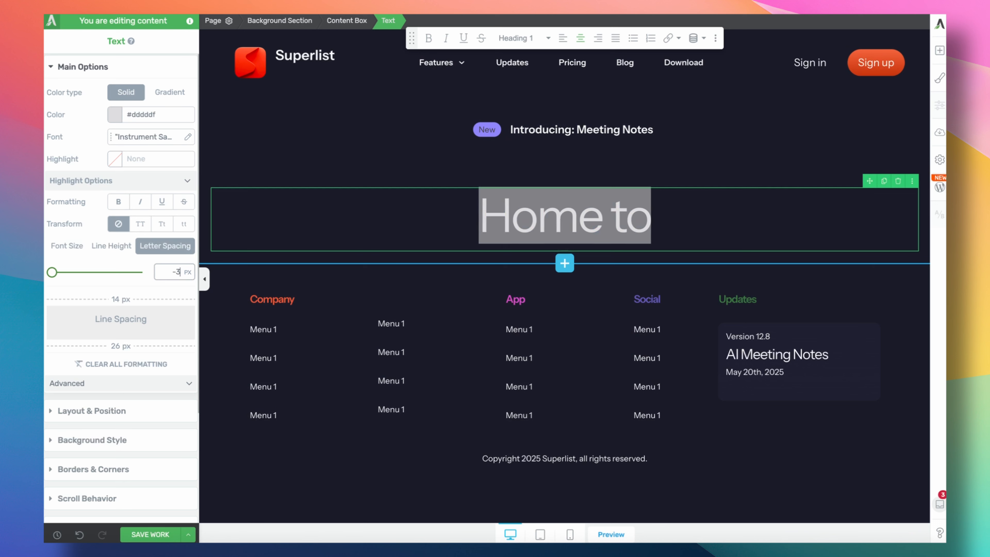
# Slightly increase the "Home to" heading's font size and select the content box holding the "New" badge.
pyautogui.click(609, 223)
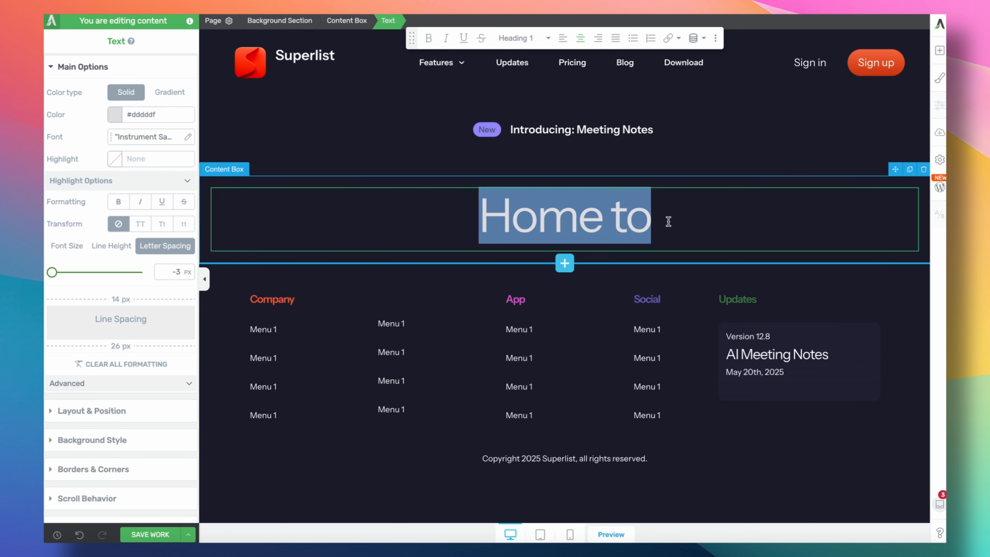
pyautogui.click(67, 246)
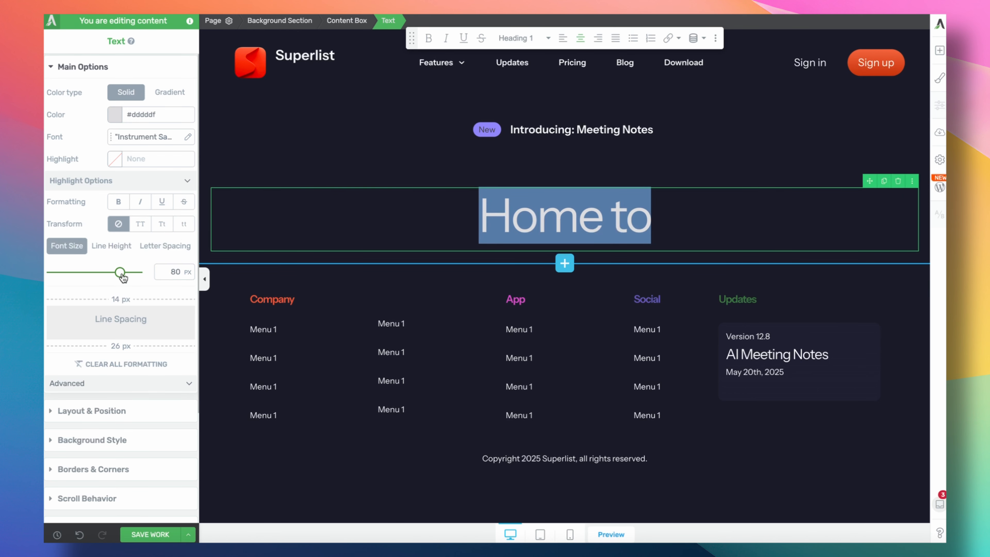
pyautogui.moveTo(122, 274); pyautogui.dragTo(127, 275)
pyautogui.click(555, 159)
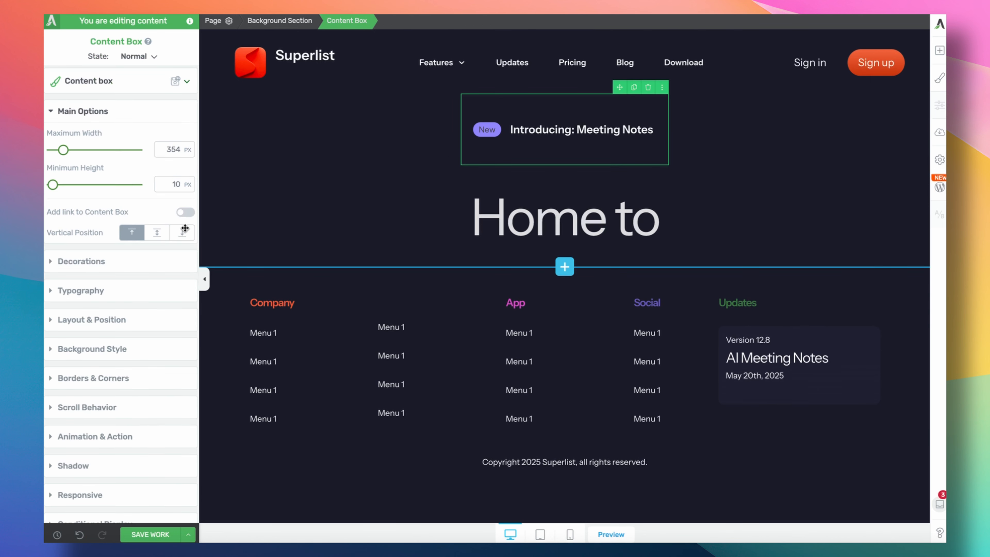
# Set the badge content box's bottom margin and the "Home to" content box's top margin to 0.
pyautogui.click(134, 320)
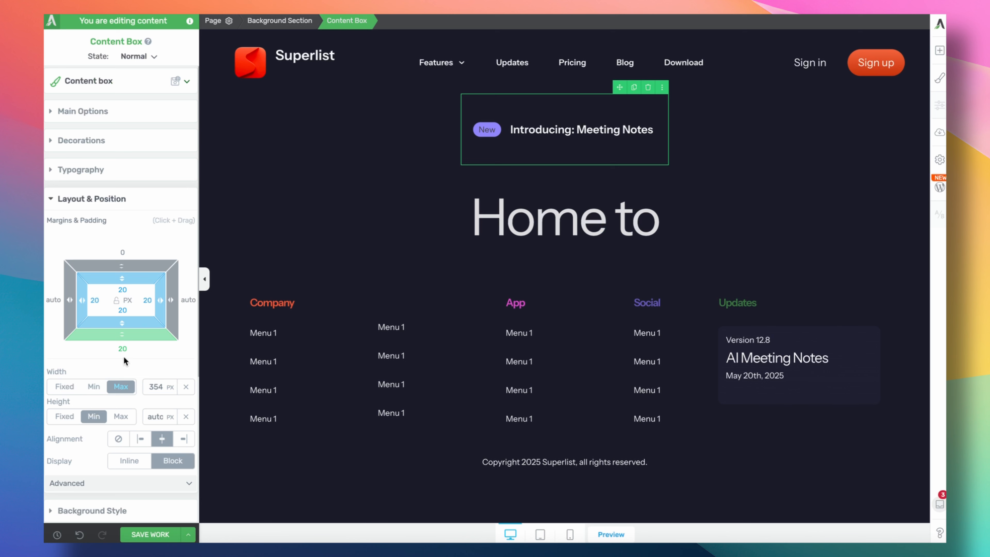
pyautogui.click(658, 193)
pyautogui.click(351, 20)
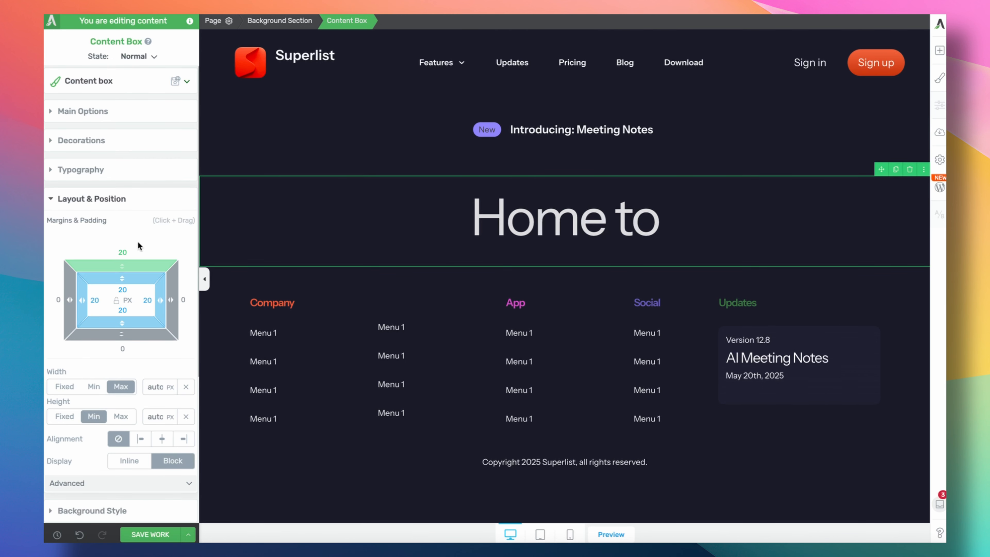
pyautogui.doubleClick(134, 249)
pyautogui.write('0')
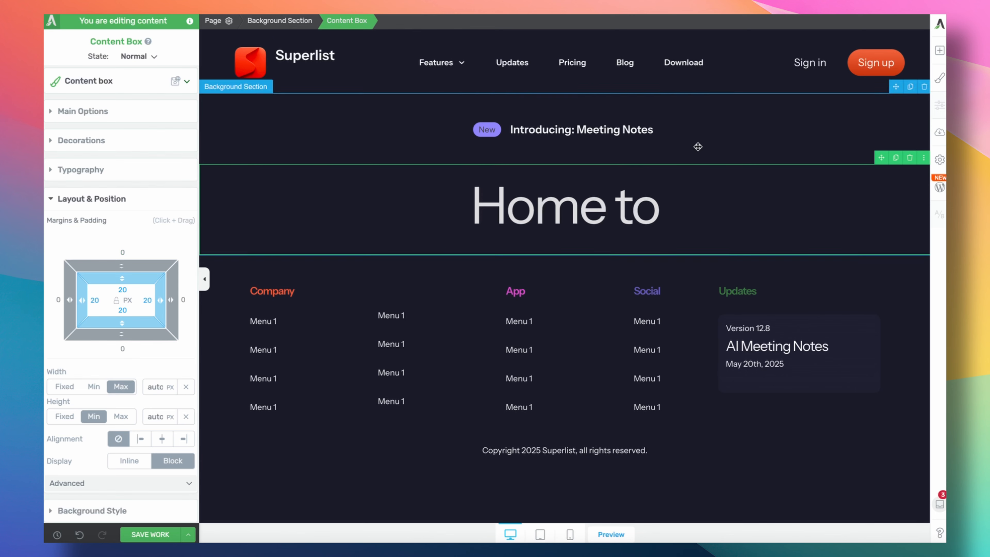
# Set the top and bottom margins and paddings of the columns holding the "New" badge to 0.
pyautogui.click(578, 193)
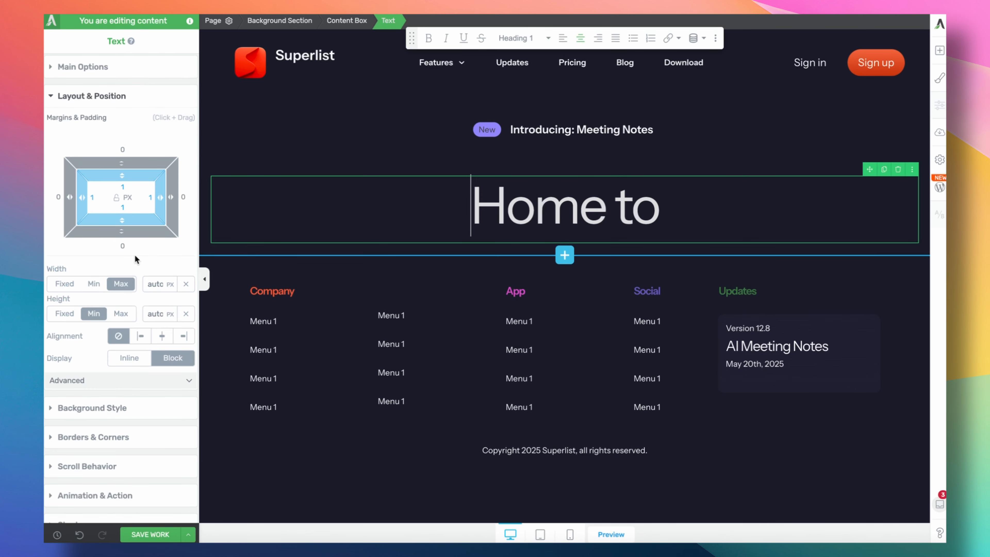
pyautogui.click(413, 155)
pyautogui.click(539, 139)
pyautogui.click(539, 139)
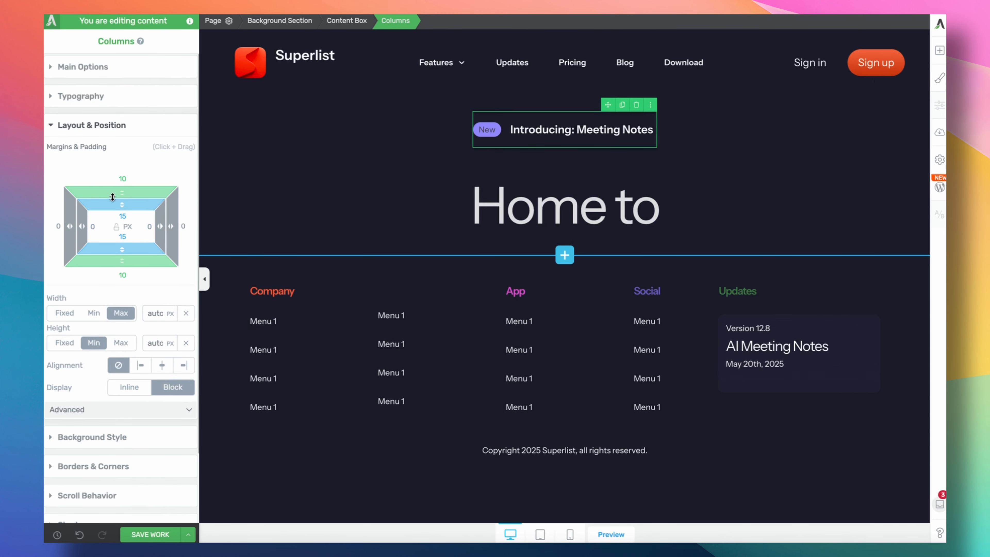
pyautogui.write('0')
pyautogui.press('Tab')
pyautogui.press('Tab')
pyautogui.write('0')
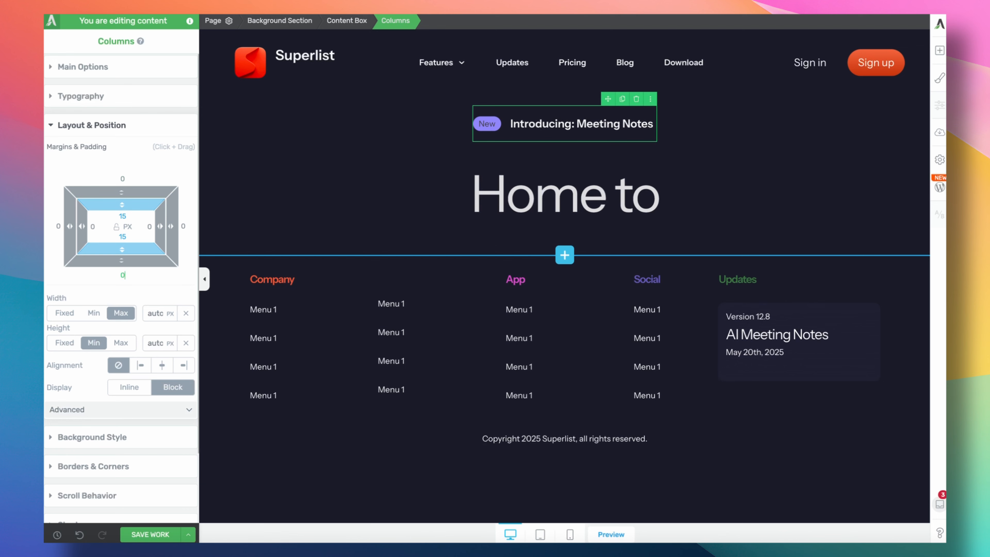
pyautogui.press('Tab')
pyautogui.press('Tab')
pyautogui.write('0')
pyautogui.press('Tab')
pyautogui.press('Tab')
pyautogui.write('0')
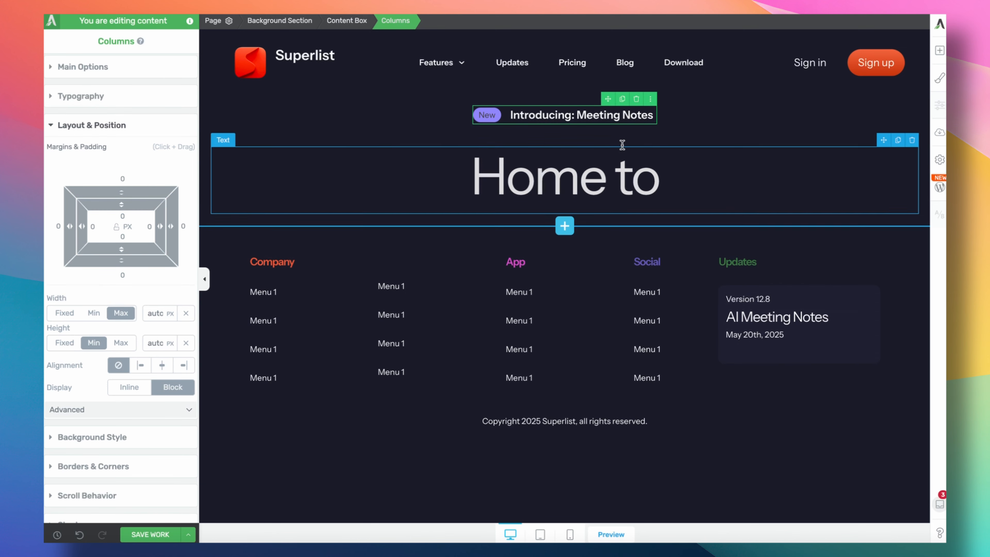
# Set the top and bottom padding of the content box around the "Home to" heading to 0.
pyautogui.click(347, 21)
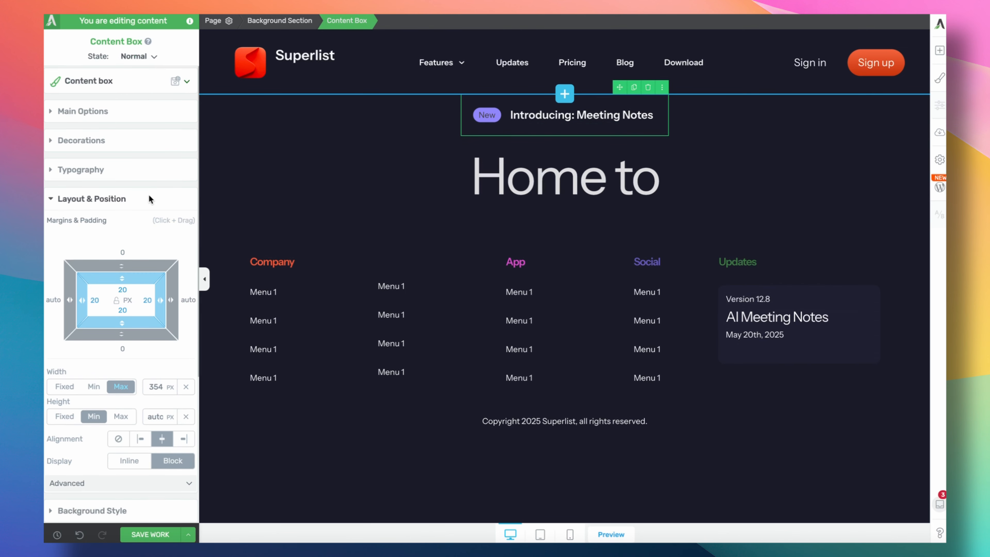
pyautogui.click(121, 289)
pyautogui.click(570, 150)
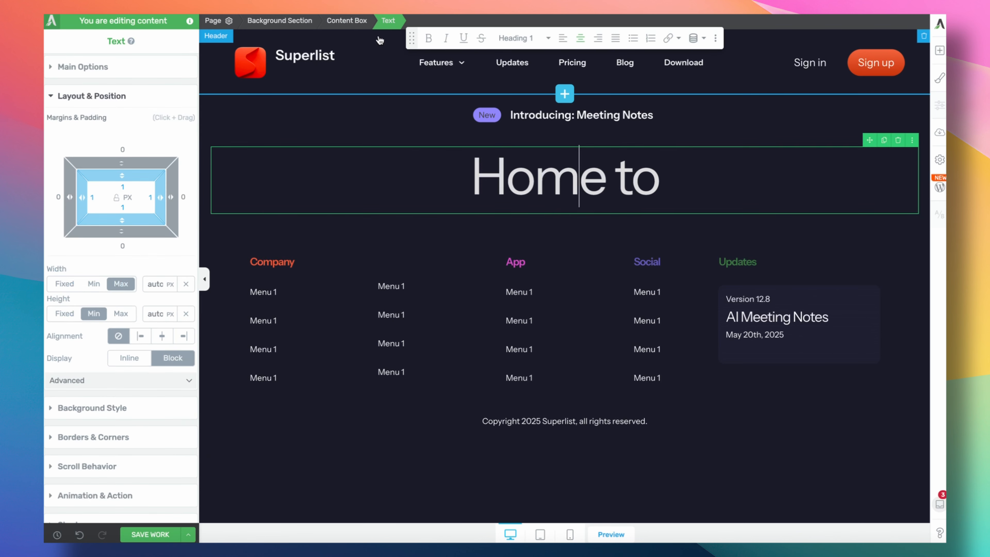
pyautogui.click(357, 22)
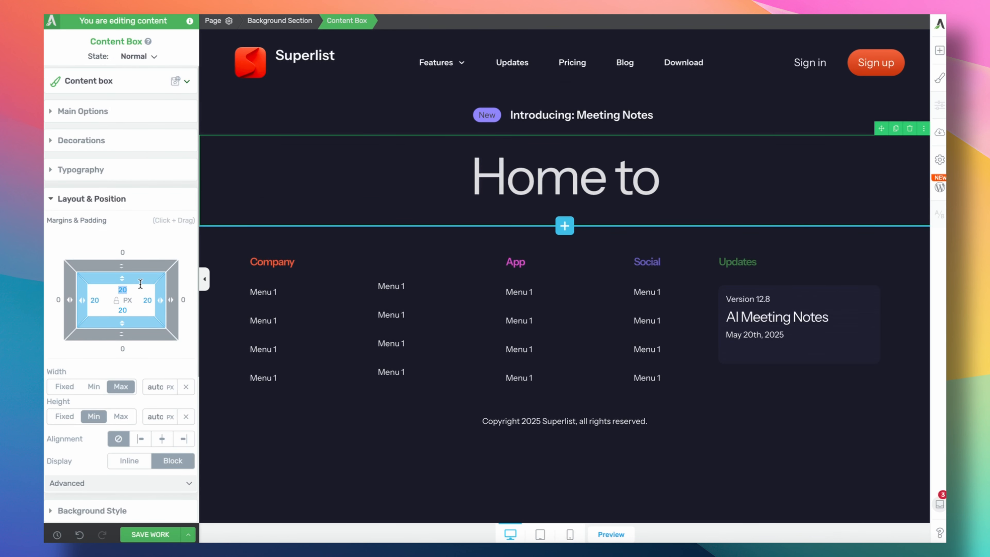
pyautogui.write('0')
pyautogui.press('Tab')
pyautogui.write('0')
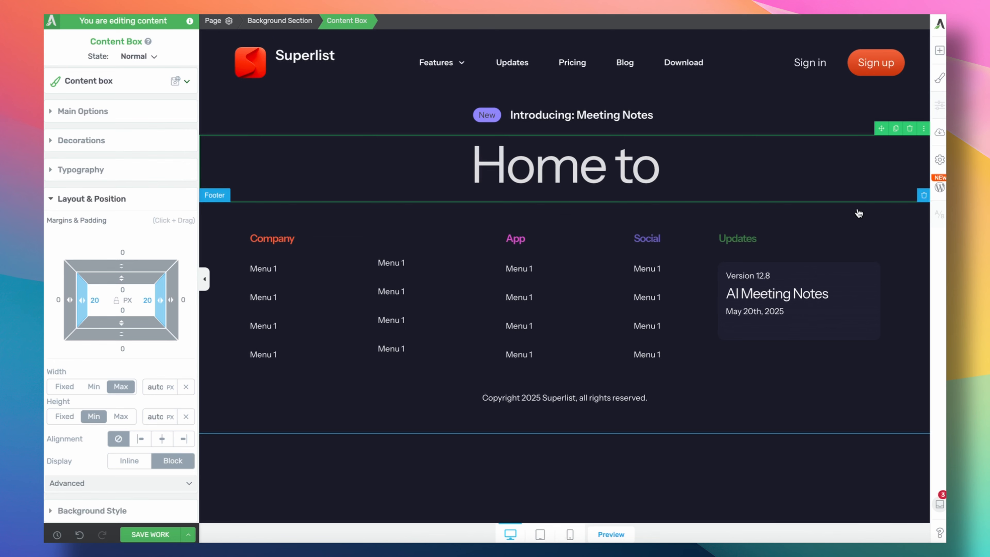
# Duplicate the "Home to" heading, change the copy's text to "all your work." and italicize it.
pyautogui.click(741, 162)
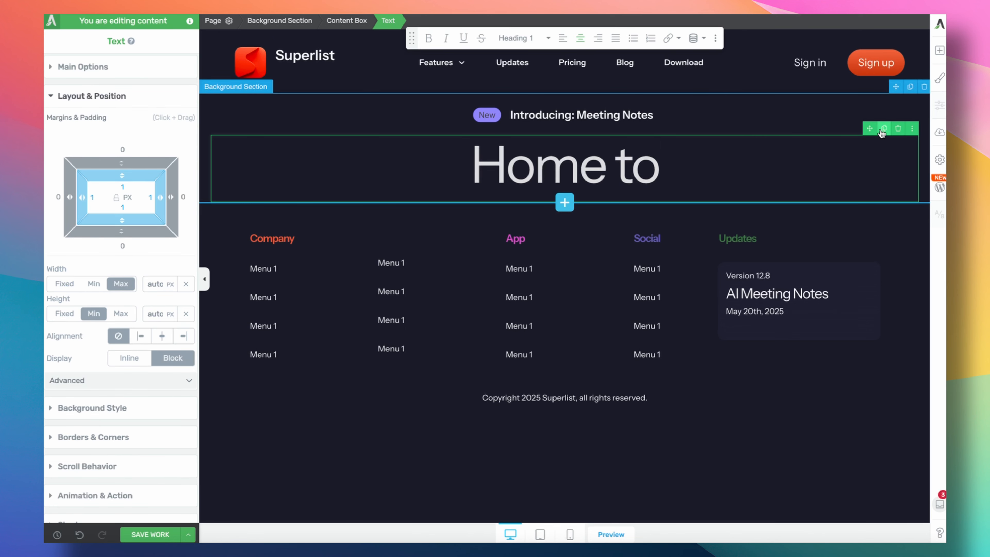
pyautogui.click(884, 128)
pyautogui.tripleClick(581, 224)
pyautogui.write('all your work.')
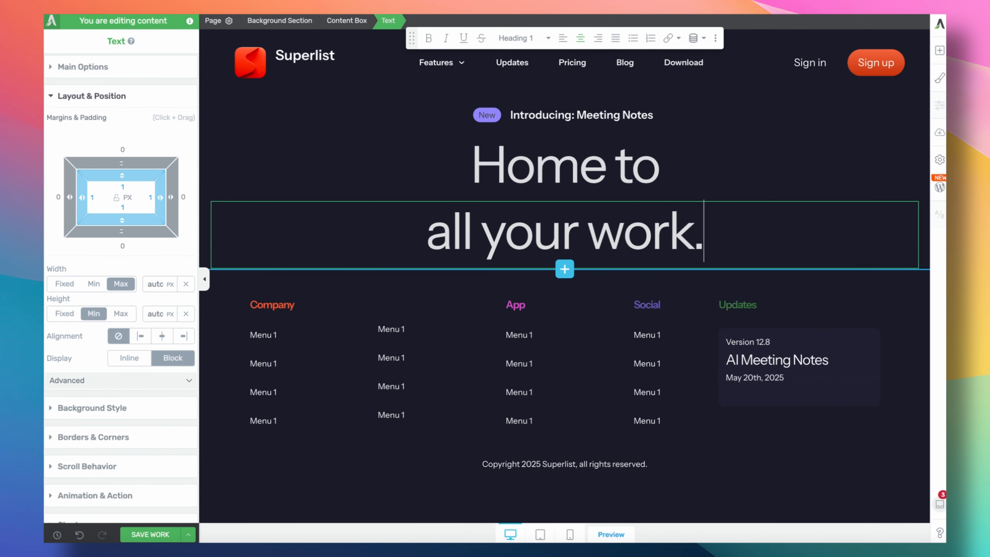
pyautogui.press('super+a')
pyautogui.press('super+i')
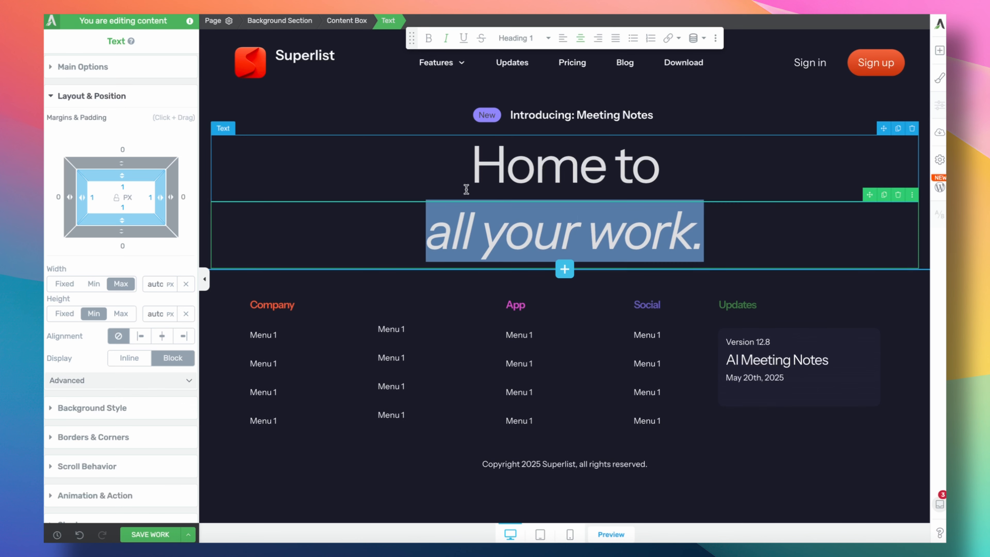
# Give the "all your work." heading a gradient color starting with #e25a35, sampled from the original Superlist headline.
pyautogui.click(123, 72)
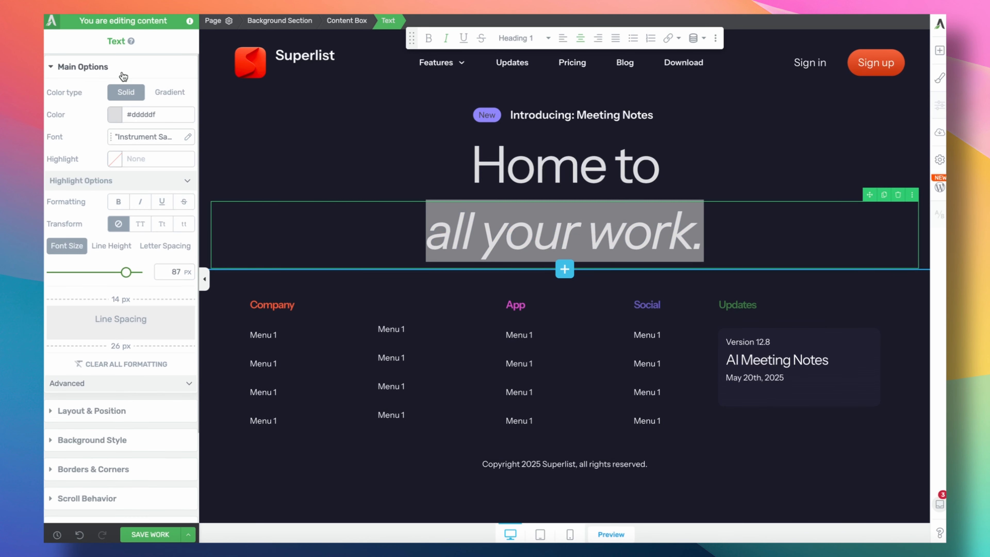
pyautogui.click(159, 96)
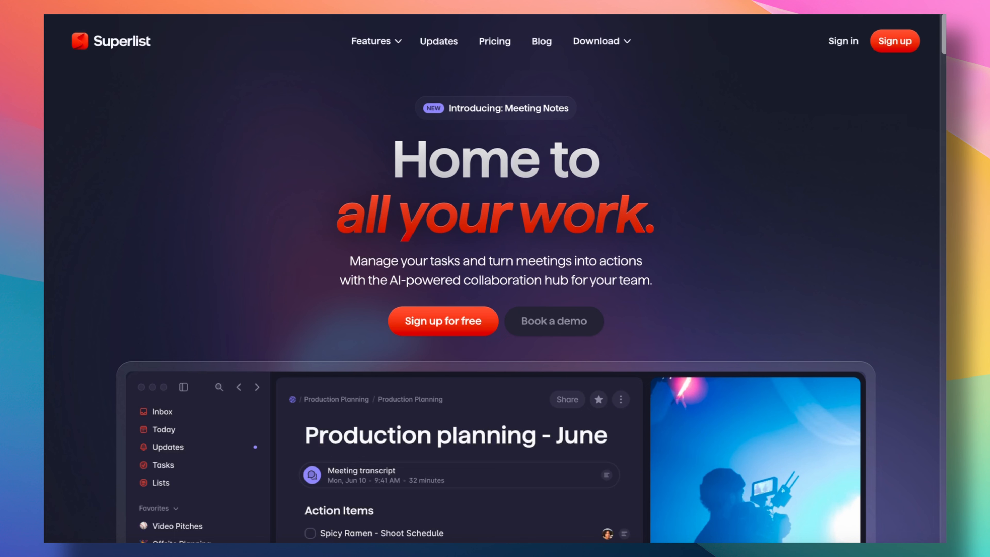
pyautogui.press('super+shift+c')
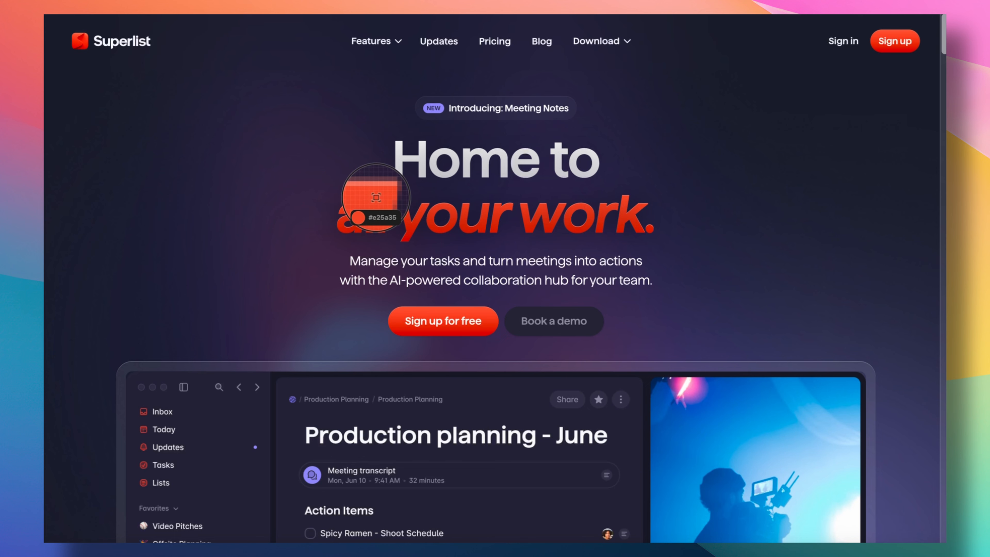
pyautogui.click(376, 197)
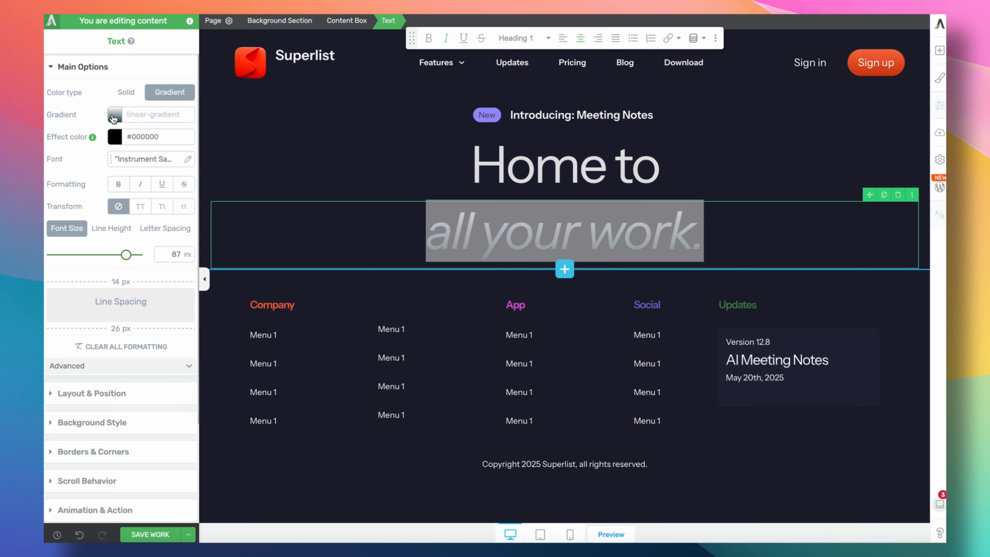
pyautogui.click(114, 115)
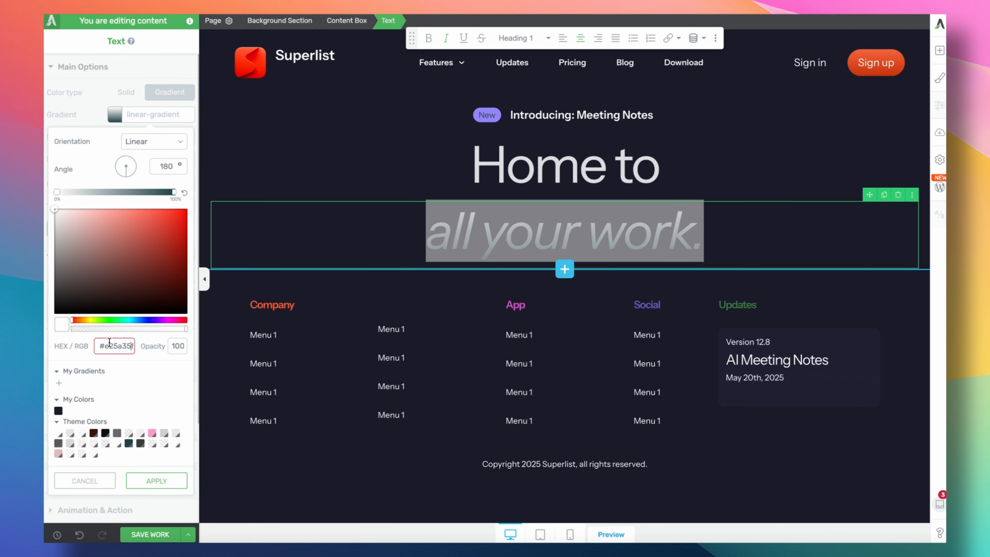
pyautogui.press('Return')
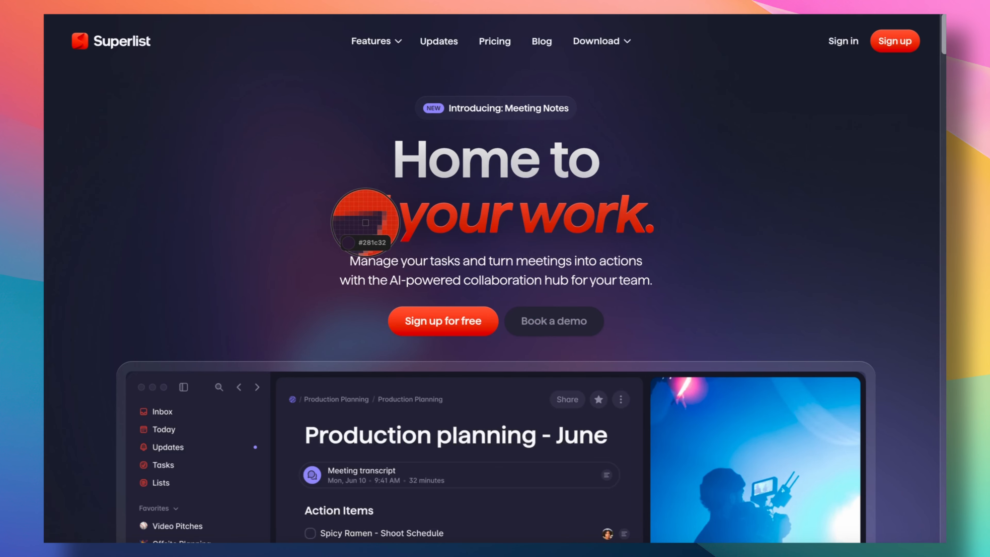
# Sample a darker red from the original headline, set it as the gradient's end color and apply the gradient.
pyautogui.click(380, 230)
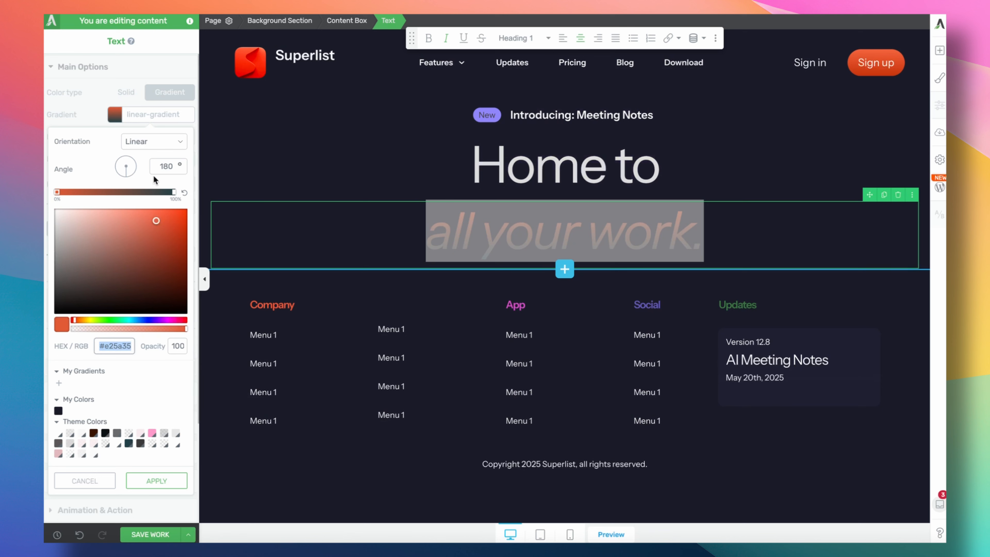
pyautogui.click(174, 192)
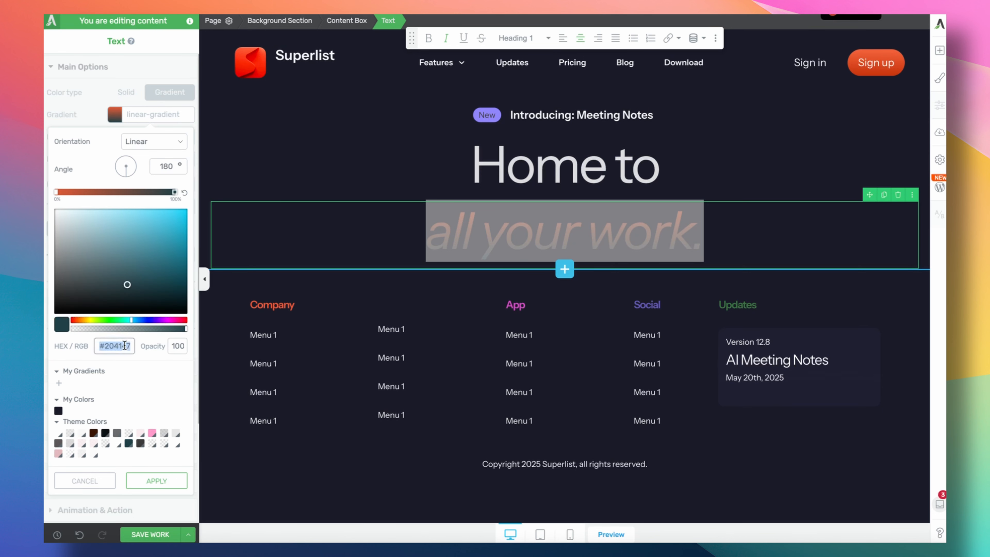
pyautogui.press('super+v')
pyautogui.click(167, 485)
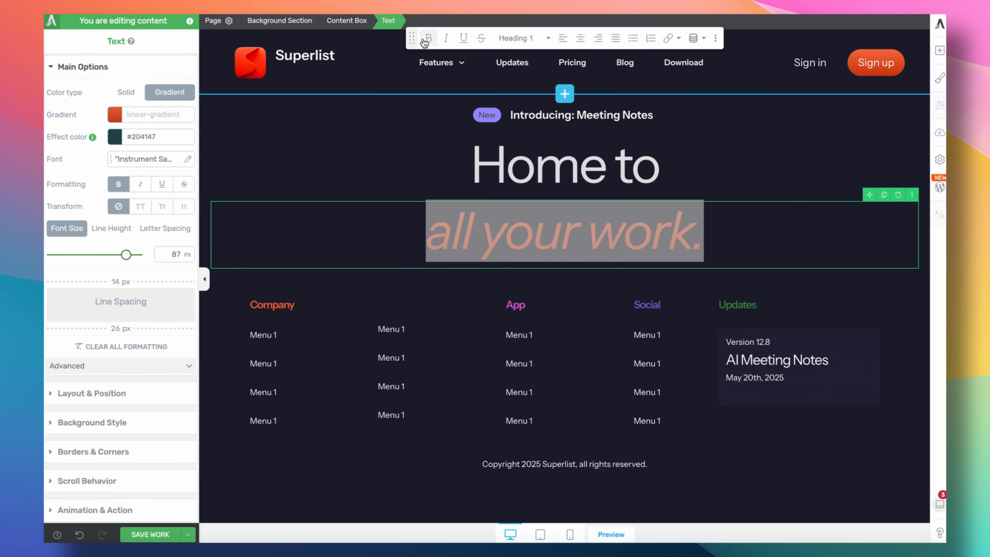
# Set the bold weight of the "all your work." heading's Instrument Sans font to 700.
pyautogui.click(502, 214)
pyautogui.tripleClick(540, 231)
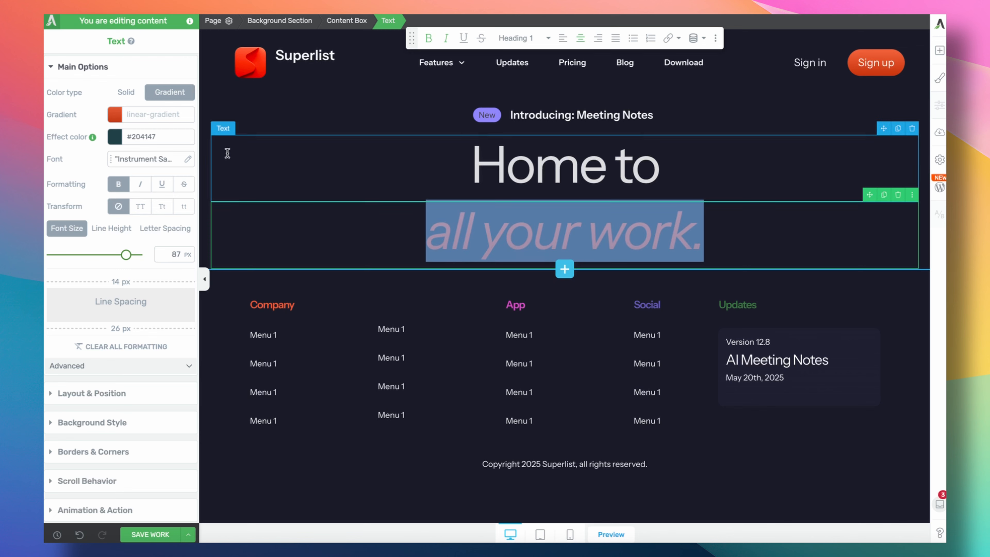
pyautogui.click(187, 159)
pyautogui.click(119, 285)
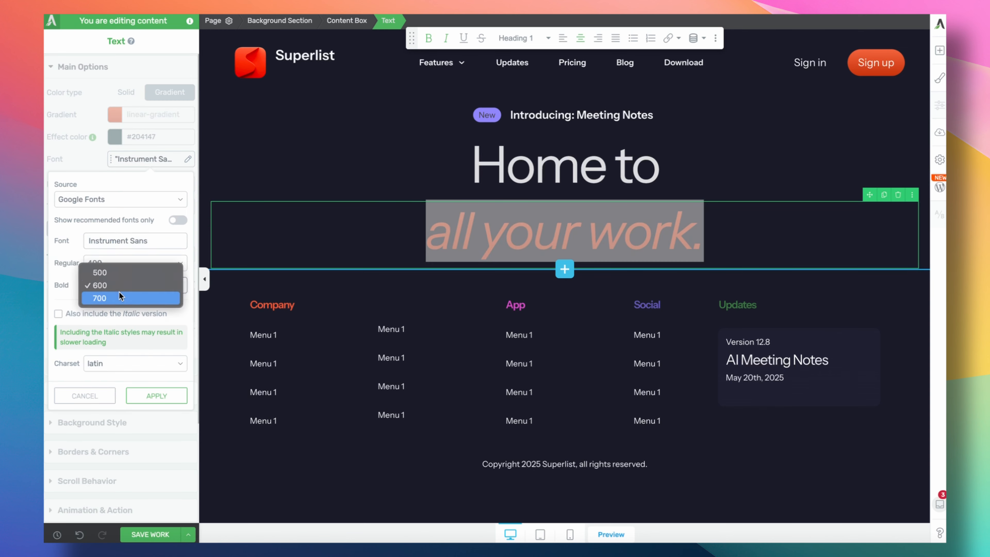
pyautogui.click(117, 298)
pyautogui.click(160, 395)
# Apply Instrument Sans with bold weight 700 to the "Home to" heading and make its text bold.
pyautogui.click(580, 159)
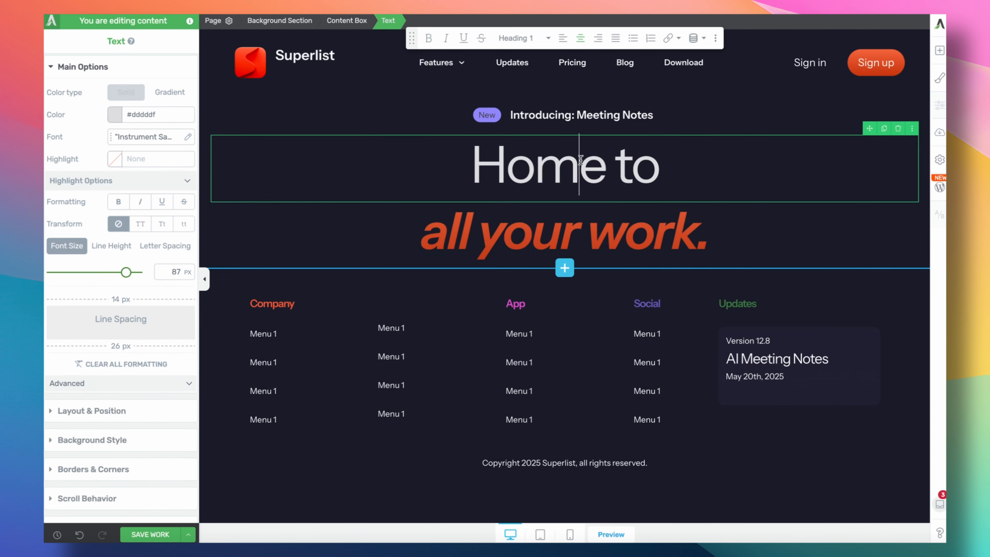
pyautogui.tripleClick(580, 160)
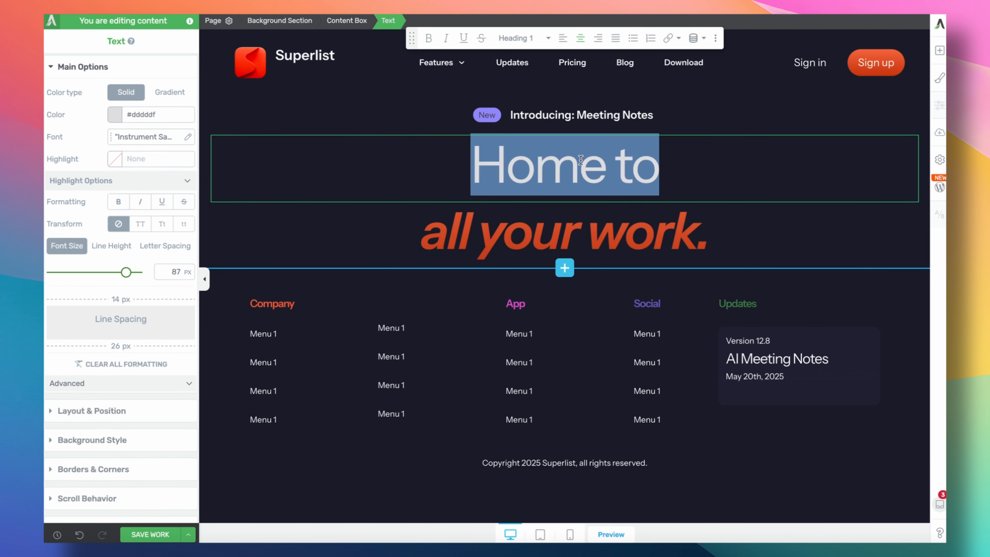
pyautogui.click(125, 135)
pyautogui.click(156, 373)
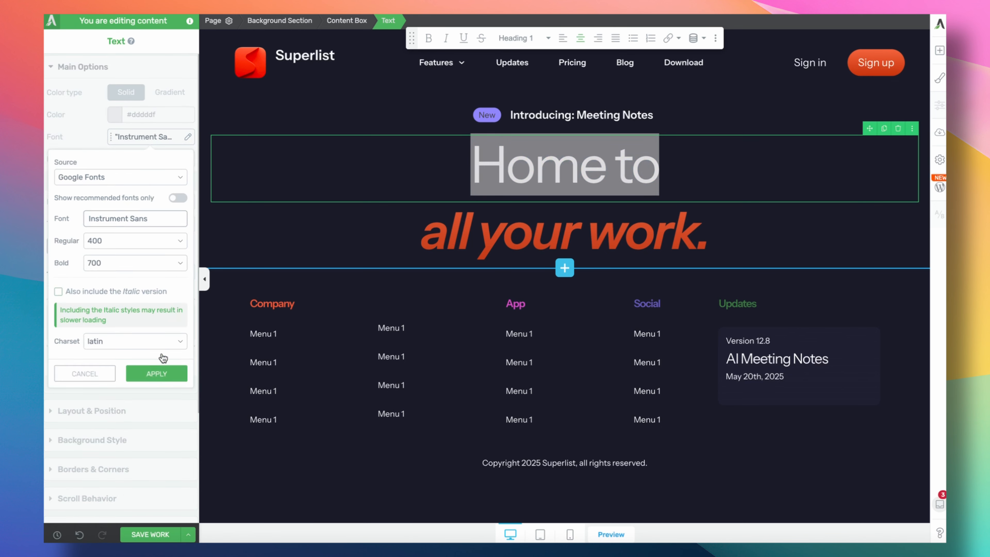
pyautogui.click(119, 202)
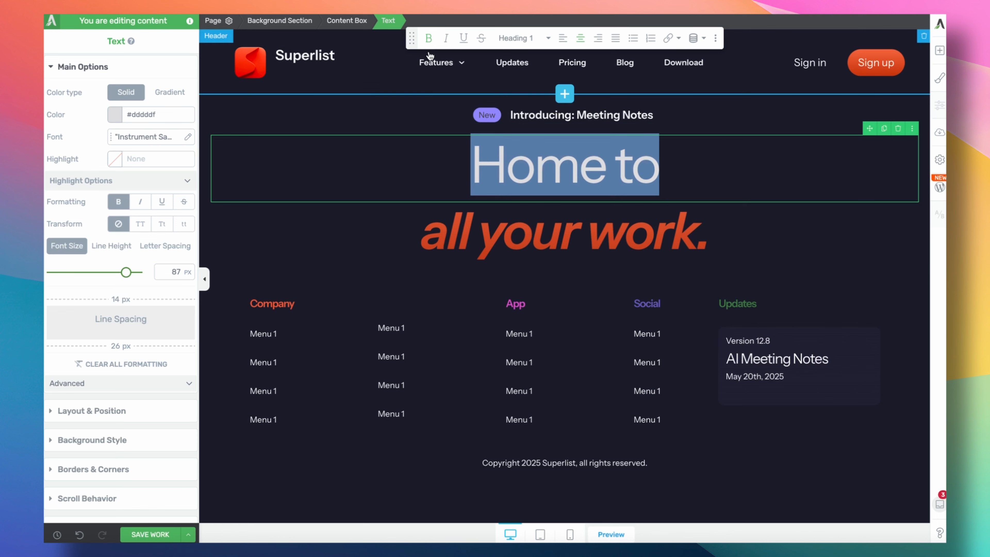
pyautogui.click(353, 194)
pyautogui.click(436, 221)
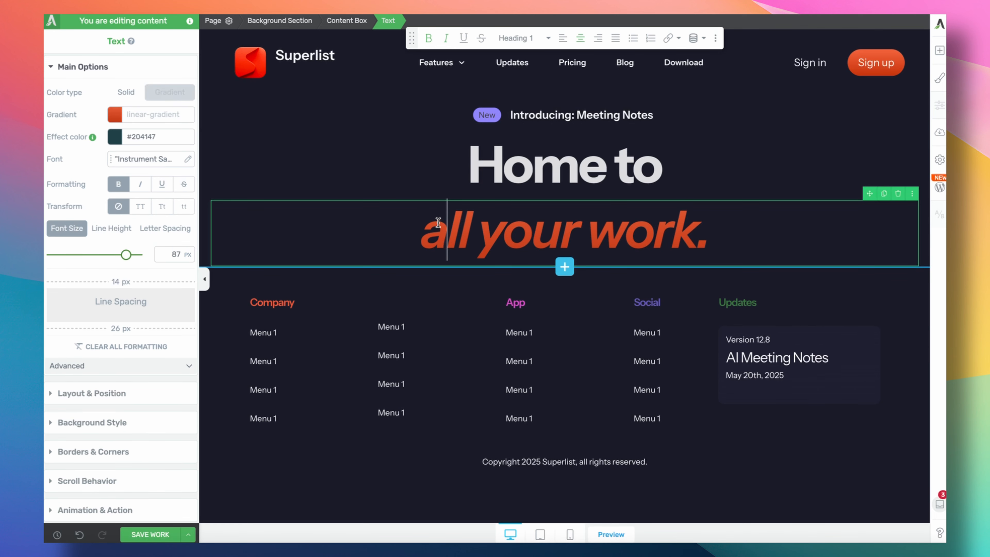
pyautogui.click(367, 150)
pyautogui.click(379, 159)
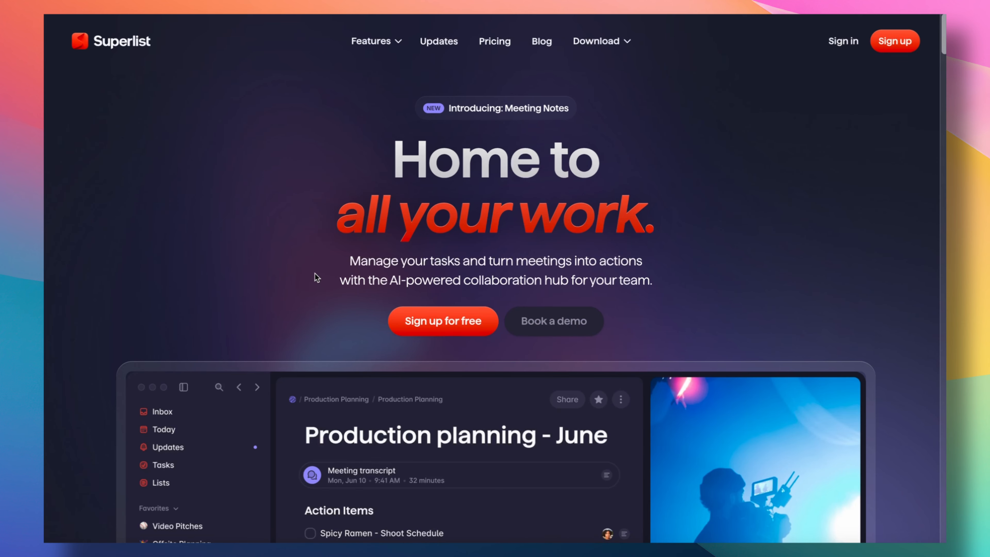
# Add a text element below the "all your work." heading and try pasting the tagline copied from the original Superlist page, undoing the paste.
pyautogui.moveTo(335, 260); pyautogui.dragTo(671, 284)
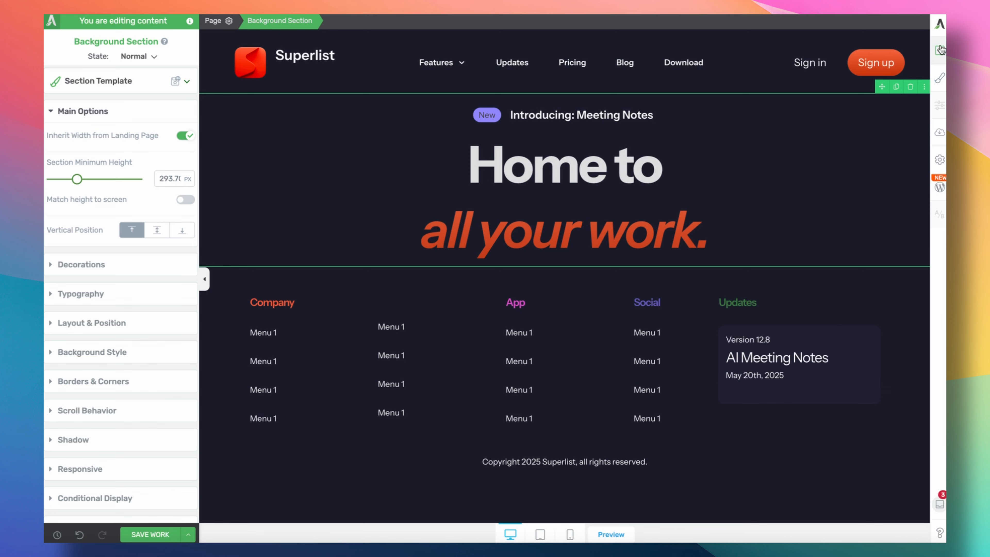
pyautogui.click(939, 50)
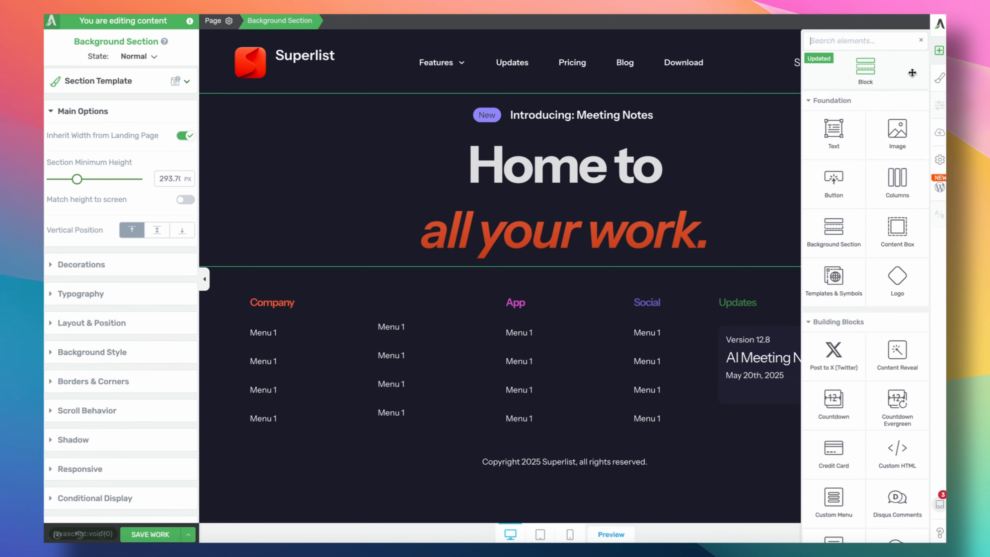
pyautogui.moveTo(838, 128); pyautogui.dragTo(636, 268)
pyautogui.click(616, 278)
pyautogui.press('super+v')
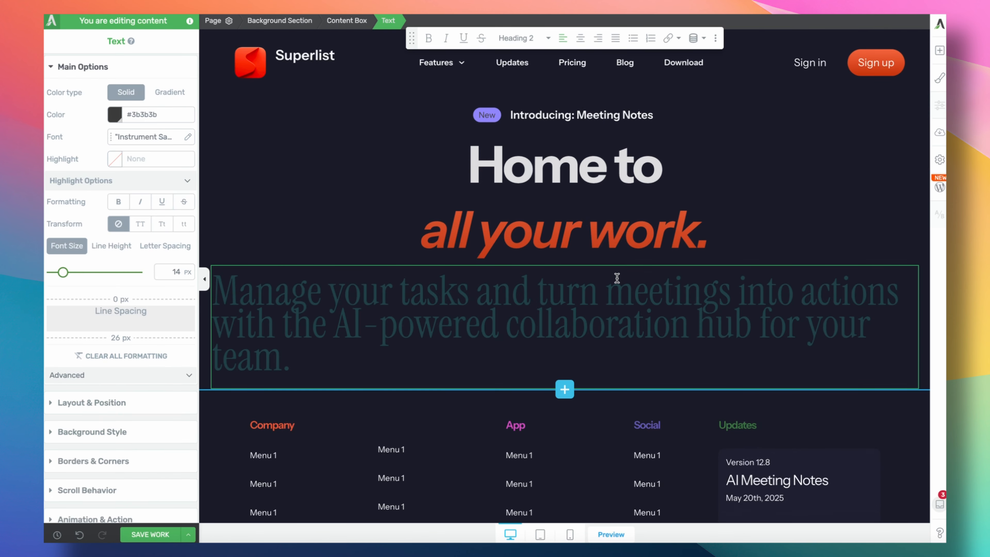
pyautogui.press('super+z')
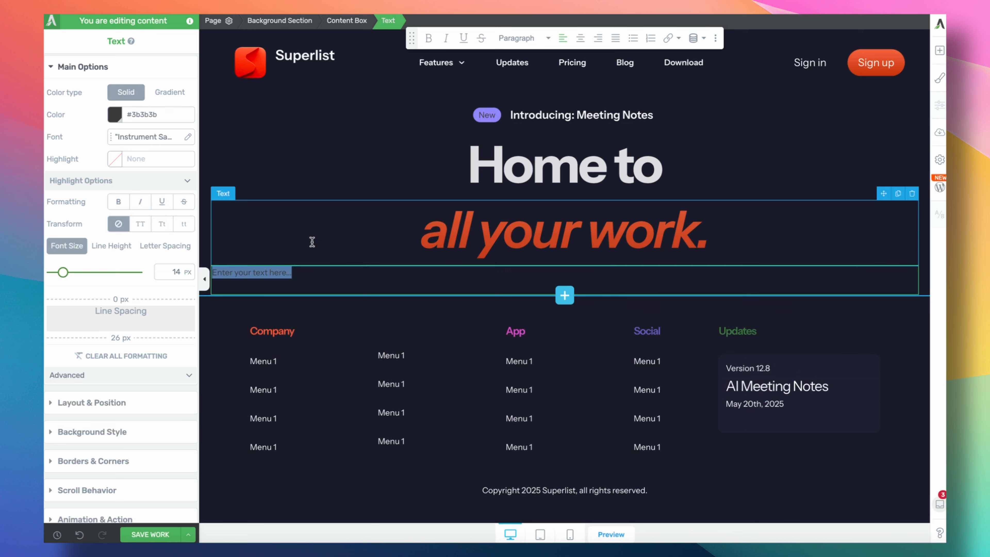
# Set the new text element's color to white #ffffff and fill it with the copied Superlist tagline as unformatted text.
pyautogui.click(115, 115)
pyautogui.click(117, 370)
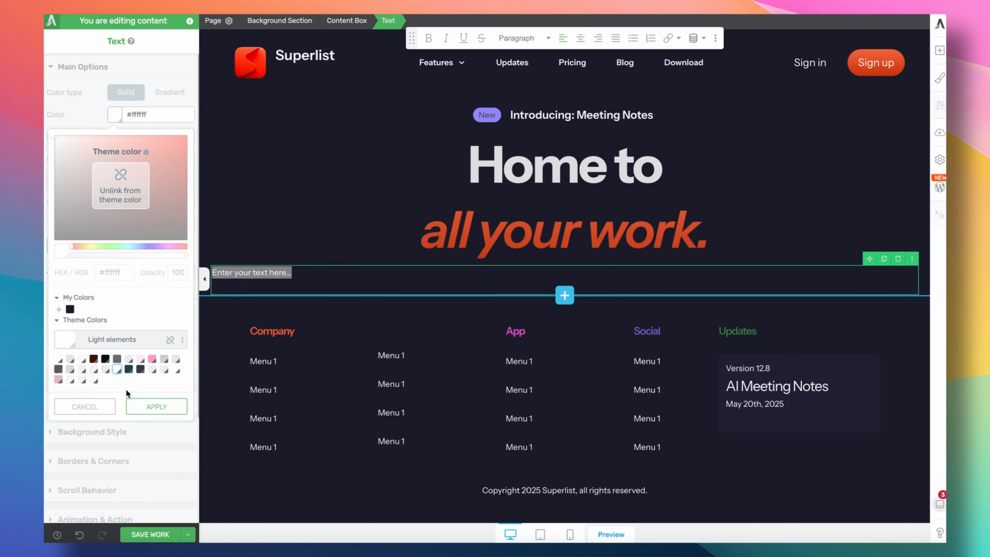
pyautogui.click(156, 406)
pyautogui.press('super+v')
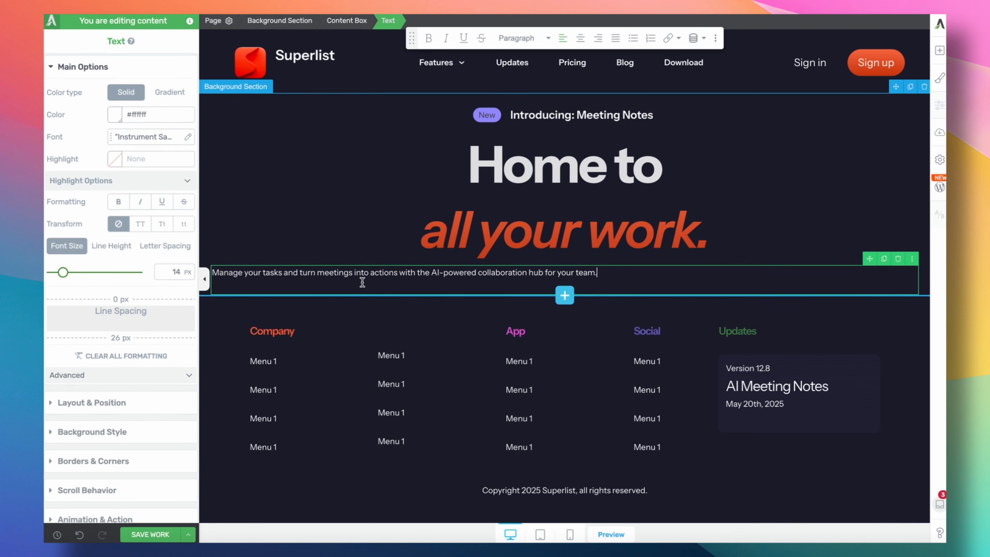
# Center the "Manage your tasks and turn meetings into actions" tagline and set its font size to 22 px.
pyautogui.press('super+a')
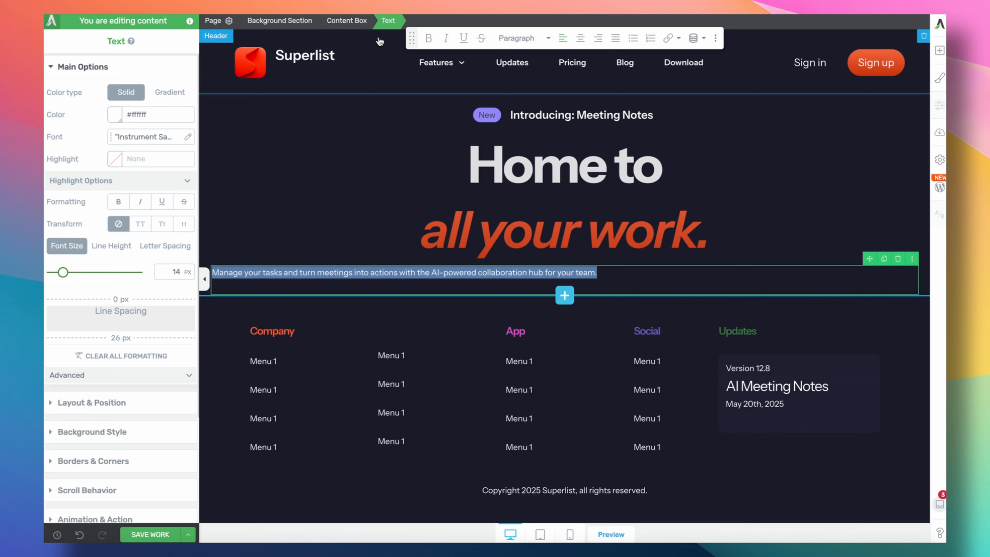
pyautogui.click(580, 38)
pyautogui.click(175, 272)
pyautogui.write('22')
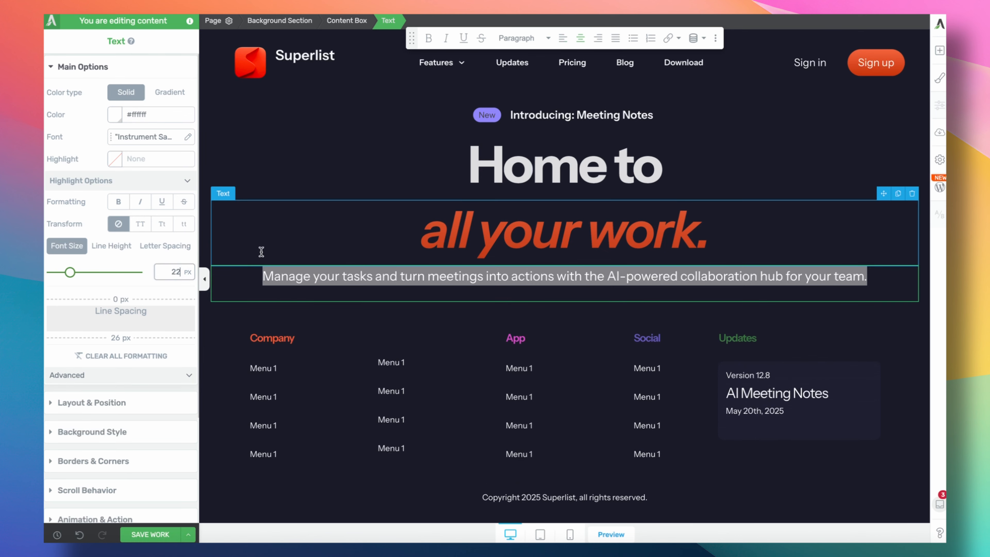
pyautogui.click(296, 241)
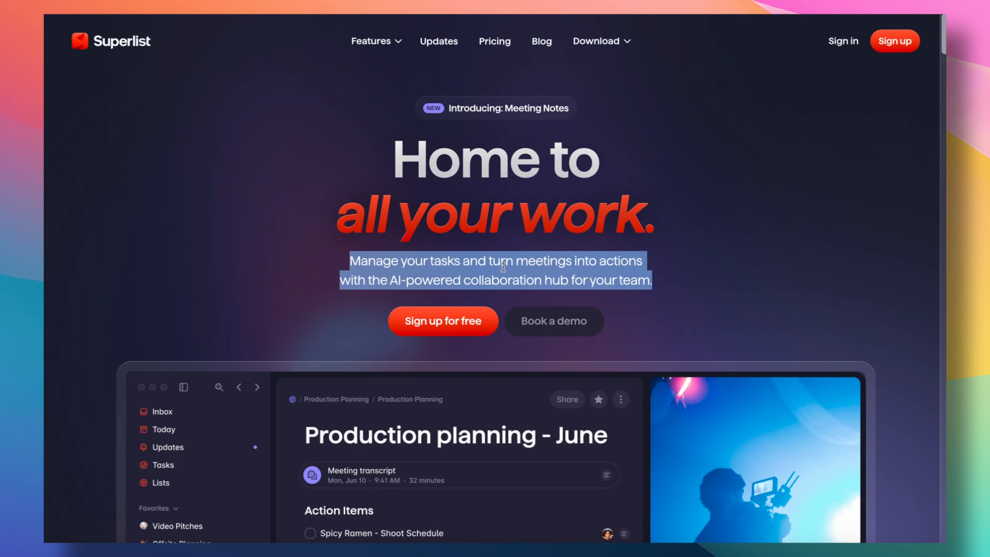
# Compare the tagline with the original Superlist page and open the tagline's layout and position settings.
pyautogui.click(503, 266)
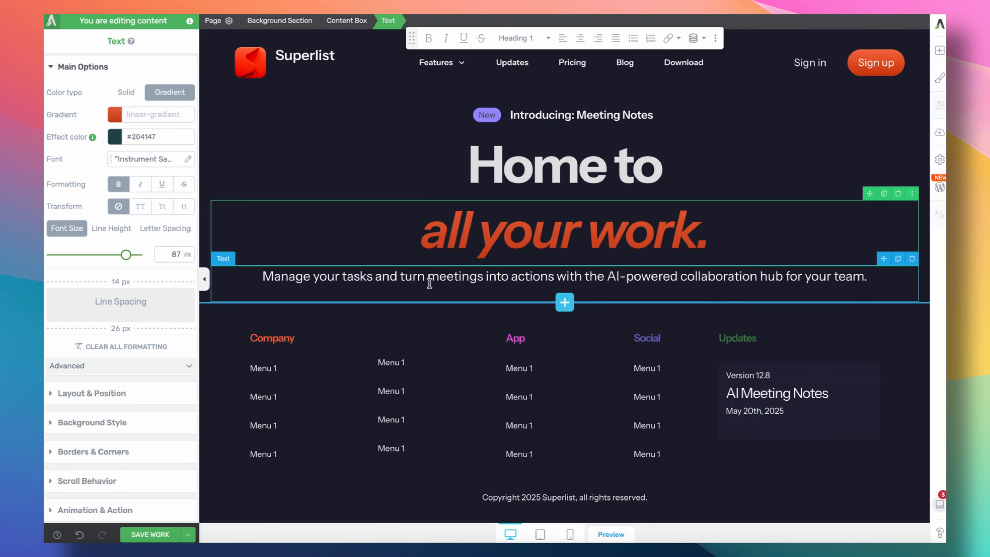
pyautogui.click(429, 282)
pyautogui.tripleClick(430, 282)
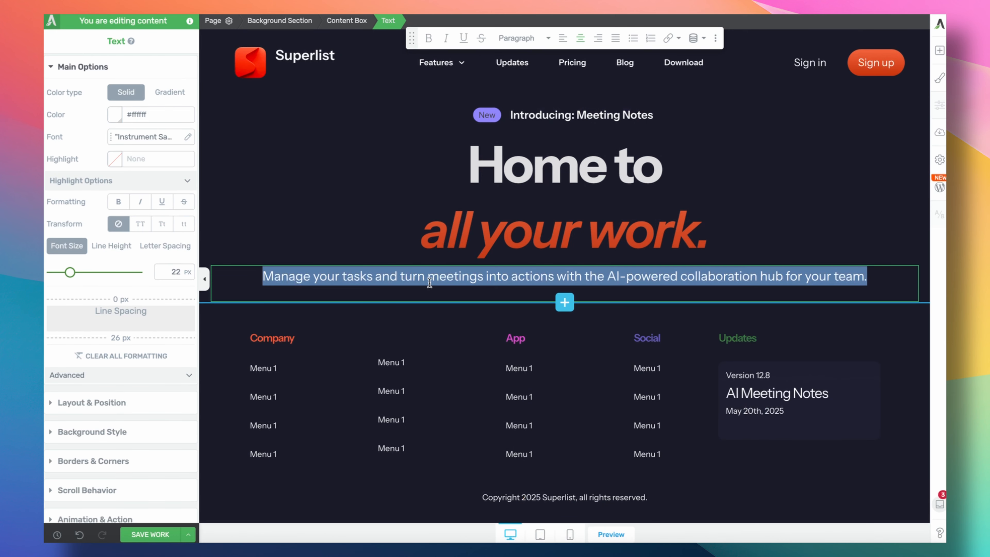
pyautogui.click(140, 403)
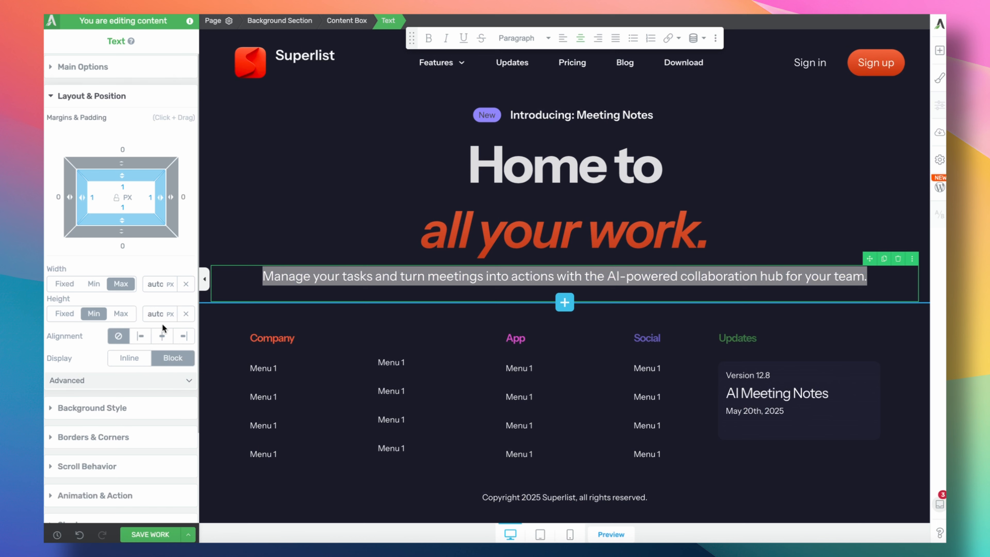
# Limit the subheading paragraph to a maximum width of 600 px and centre it under the headline.
pyautogui.write('600')
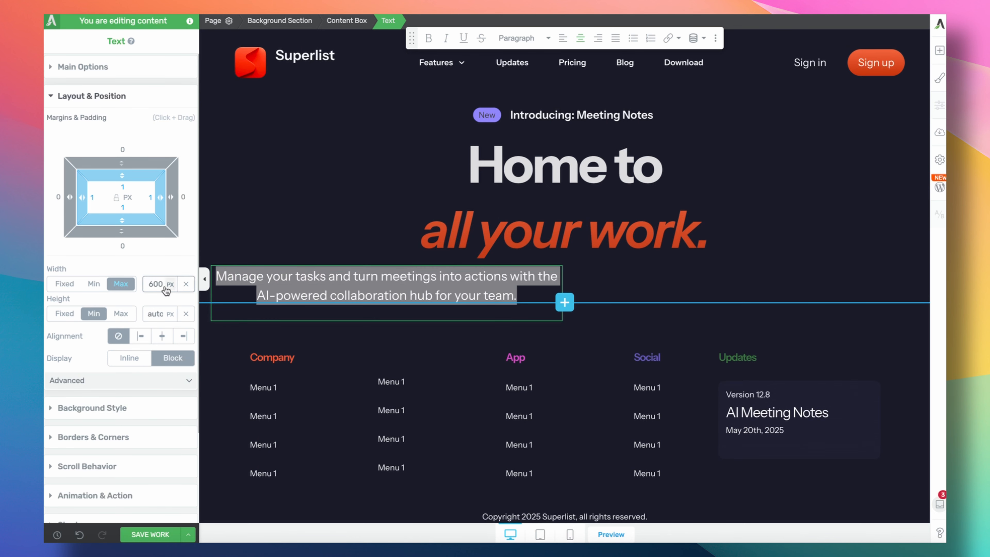
pyautogui.click(166, 335)
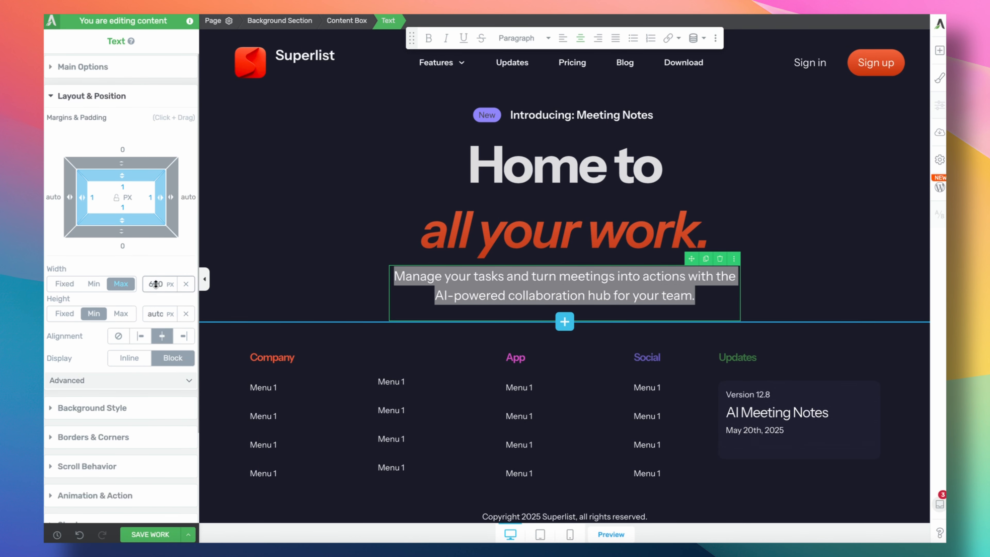
pyautogui.write('500')
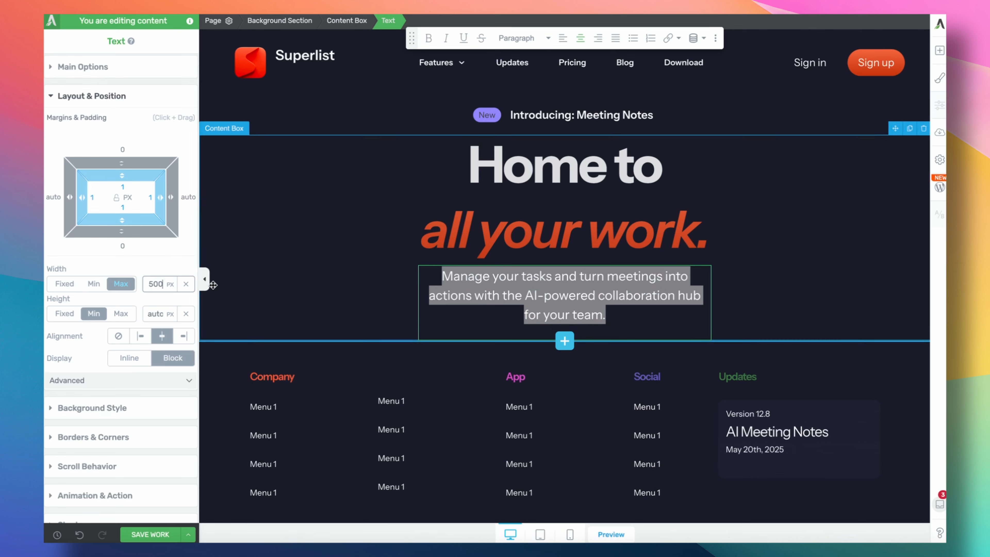
pyautogui.doubleClick(156, 284)
pyautogui.write('600')
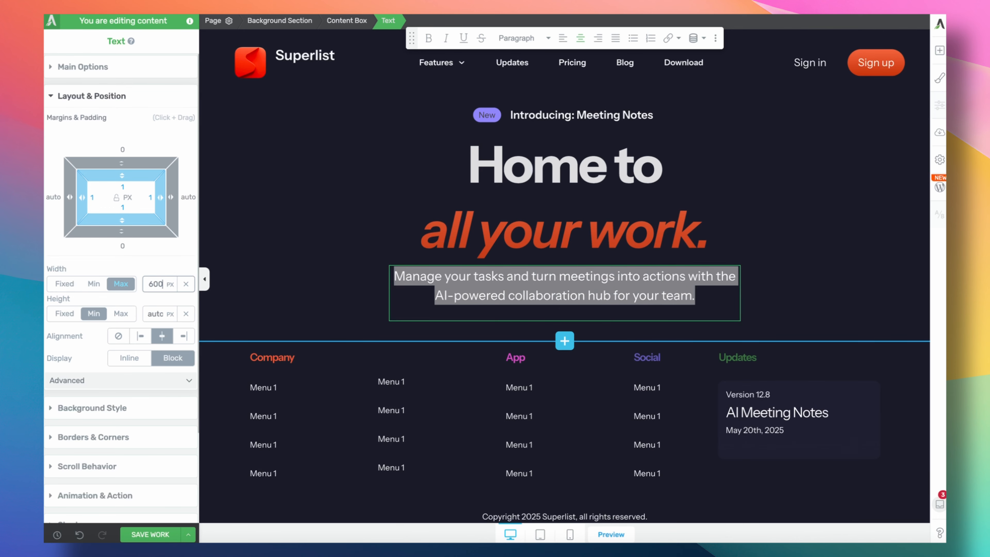
# Insert a layout of two equal columns below the subheading paragraph and place a button in the first column.
pyautogui.click(300, 220)
pyautogui.scroll(-1, 319, 201)
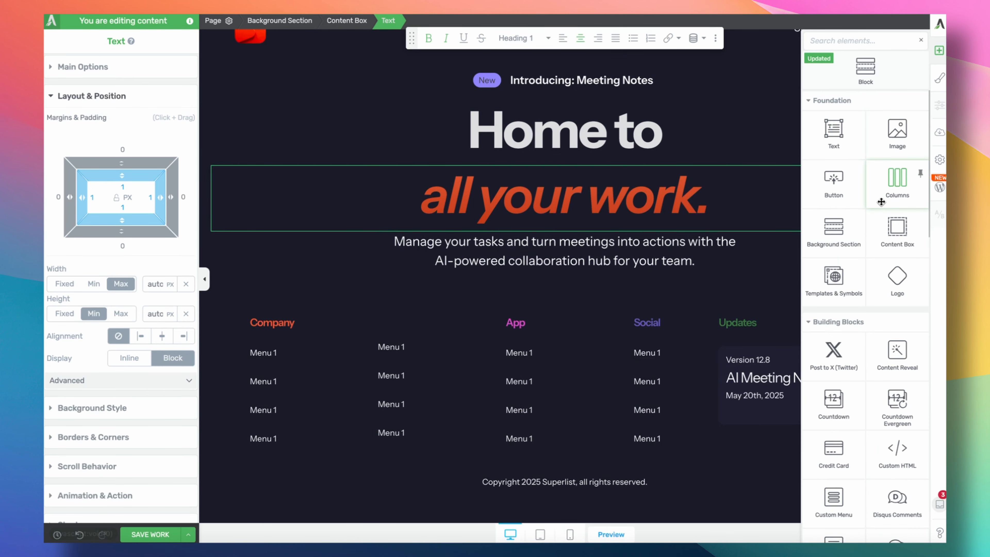
pyautogui.moveTo(896, 181); pyautogui.dragTo(667, 285)
pyautogui.click(564, 314)
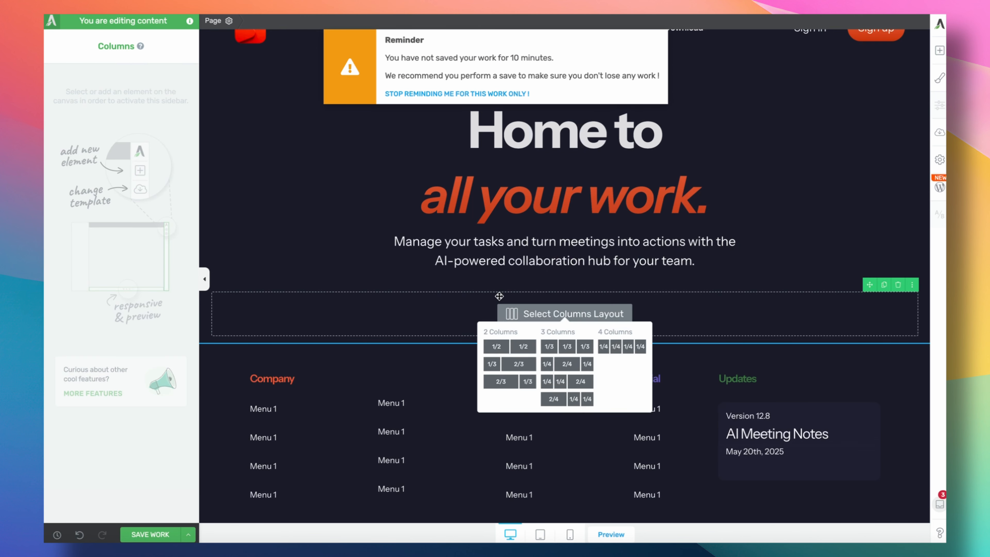
pyautogui.click(510, 348)
pyautogui.click(939, 50)
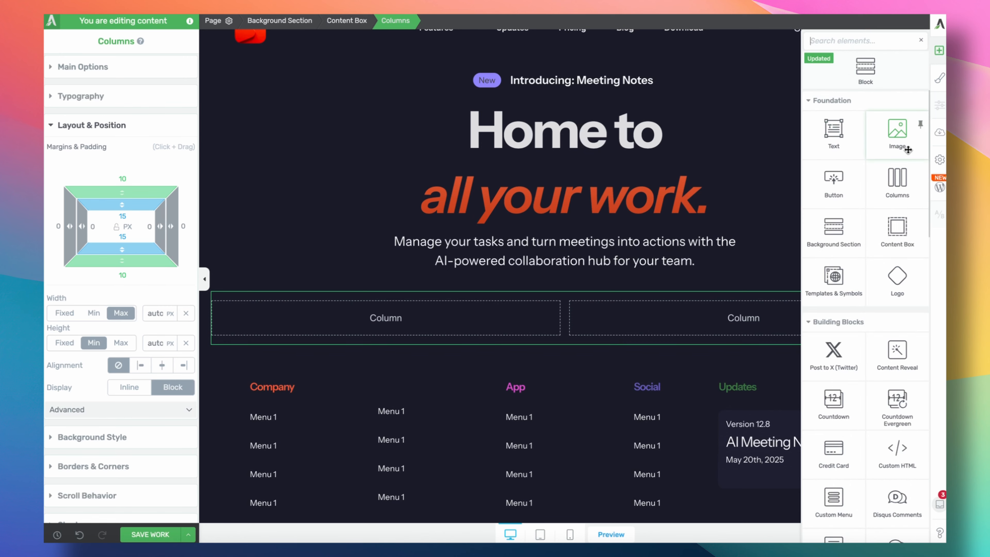
pyautogui.moveTo(842, 191); pyautogui.dragTo(468, 323)
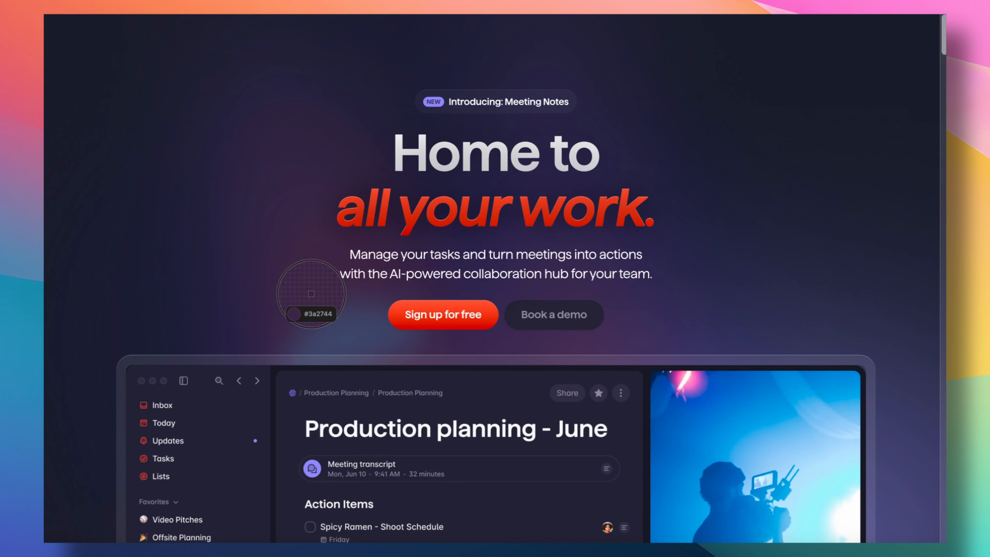
# Sample the upper colour of the reference page's sign-up button and replace the button background with a linear gradient starting at #f06038.
pyautogui.click(447, 304)
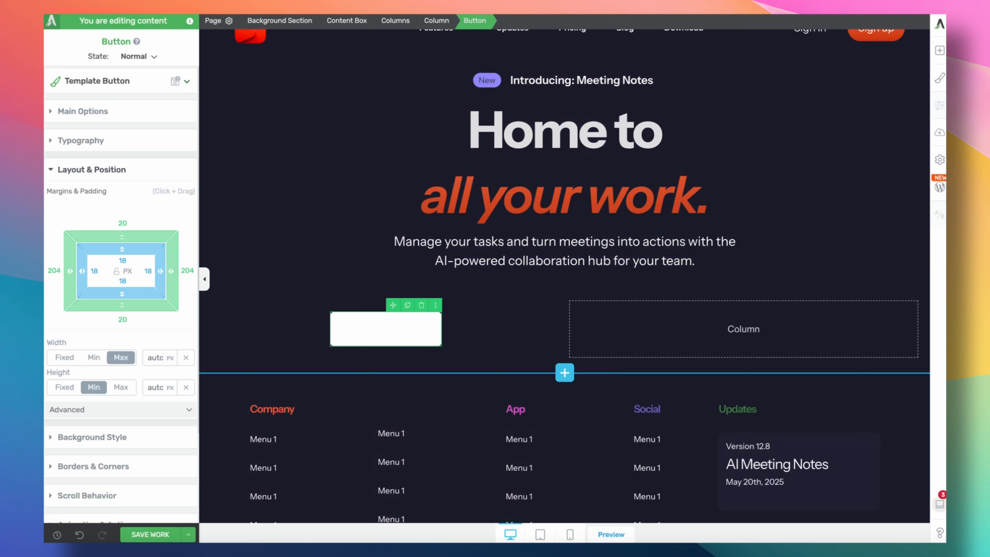
pyautogui.click(114, 436)
pyautogui.click(185, 248)
pyautogui.click(169, 221)
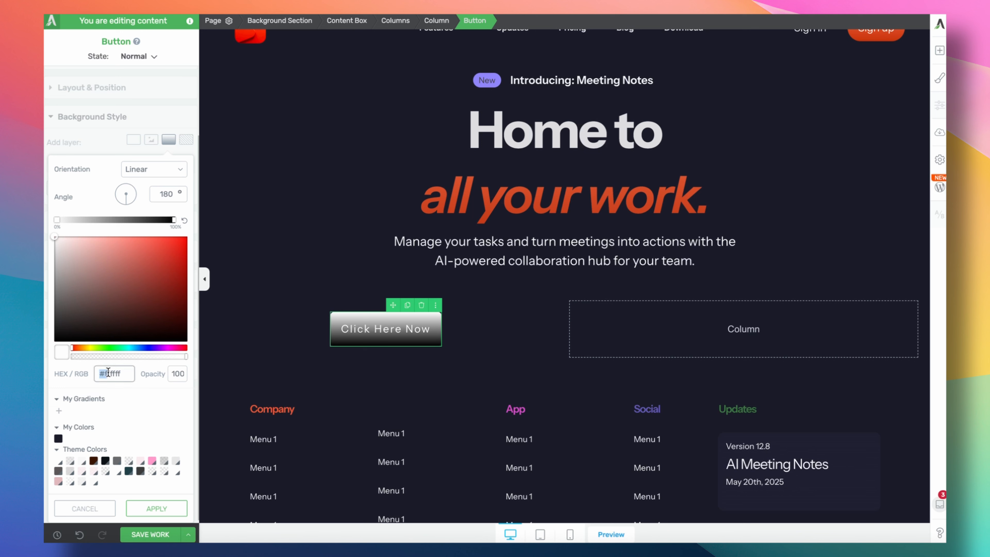
pyautogui.write('#f06038')
# Sample the lower colour #c6310a of the reference sign-up button and apply it as the gradient's end colour.
pyautogui.click(172, 219)
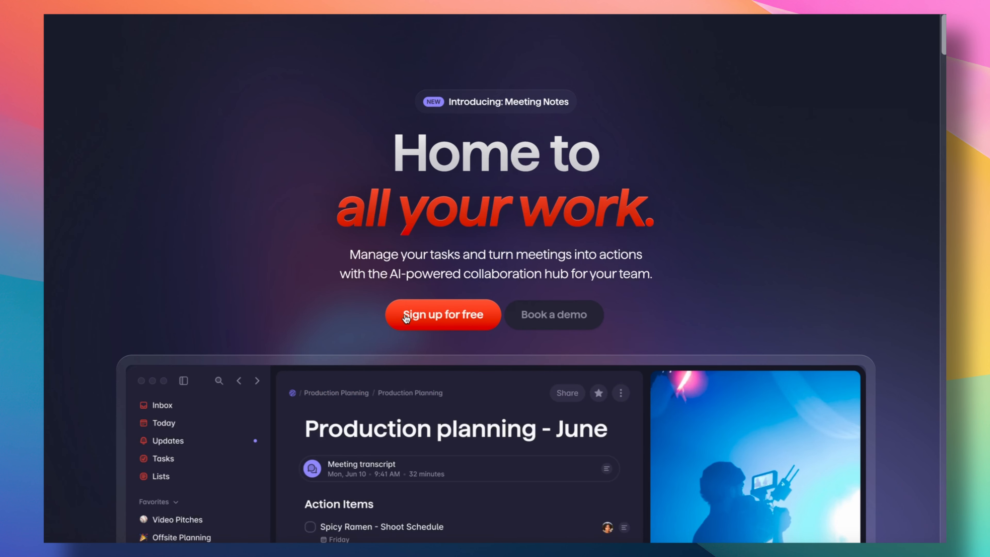
pyautogui.press('super+shift+c')
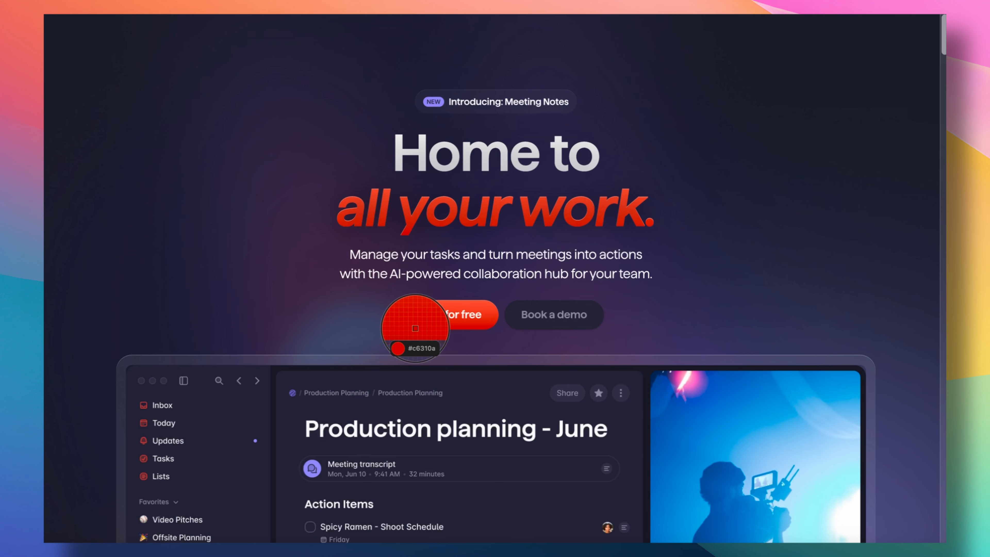
pyautogui.click(415, 328)
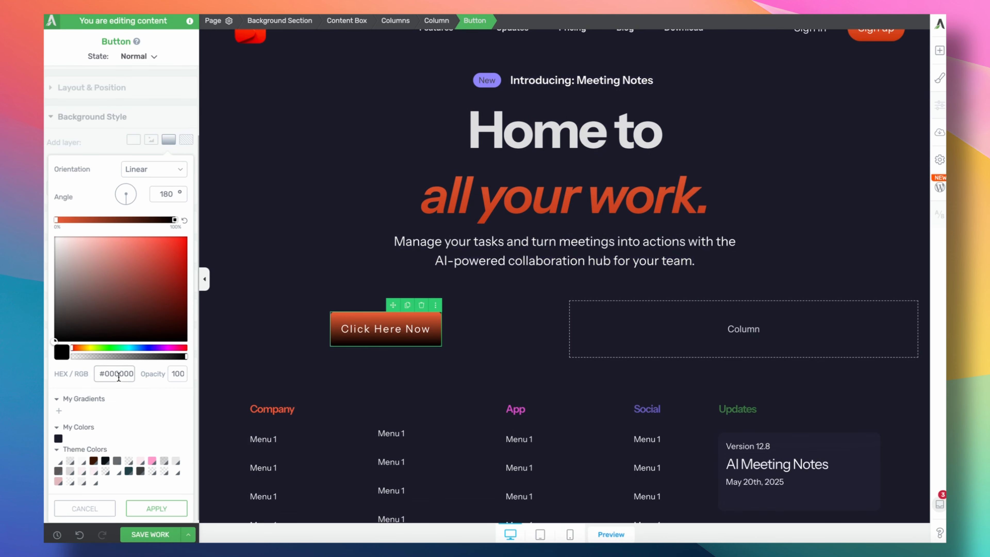
pyautogui.press('super+v')
pyautogui.click(156, 508)
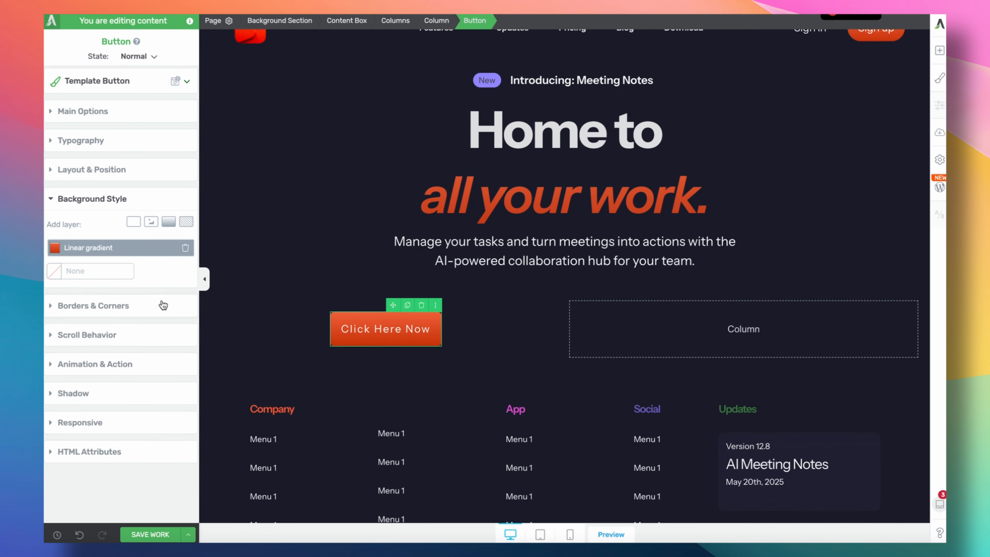
# Change the button's label to "Sign up" and set its letter spacing to -1 px.
pyautogui.tripleClick(361, 330)
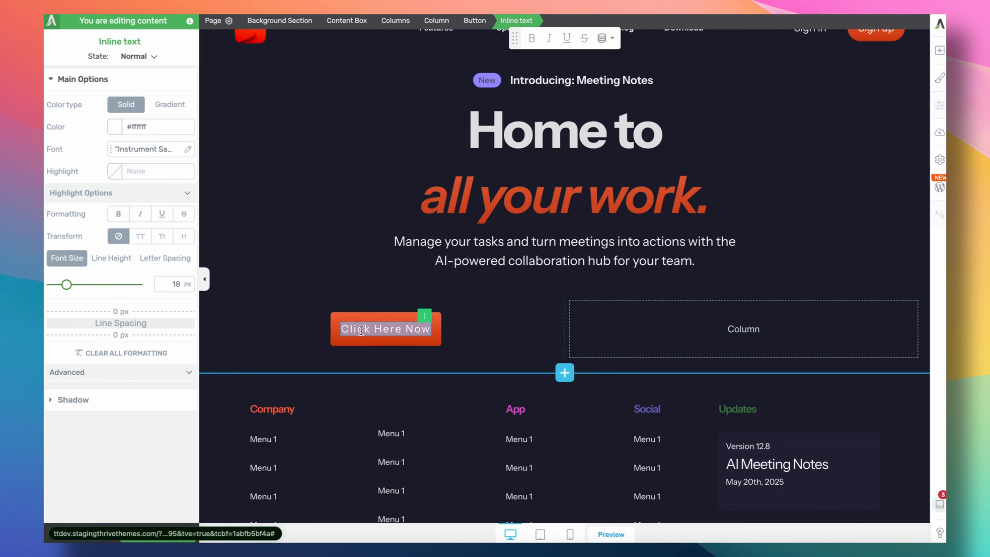
pyautogui.write('Sign up')
pyautogui.moveTo(410, 330); pyautogui.dragTo(354, 321)
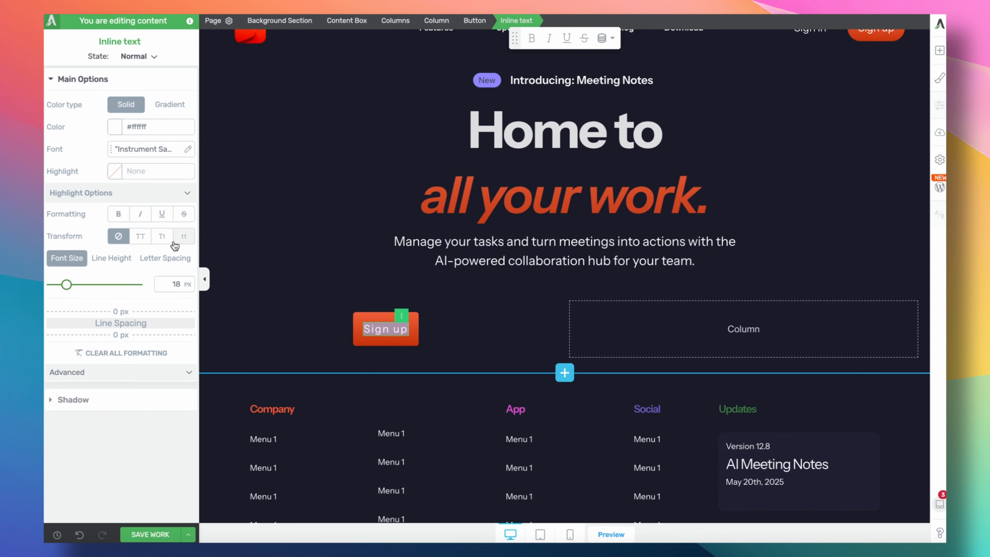
pyautogui.click(164, 258)
pyautogui.doubleClick(176, 284)
pyautogui.write('-1')
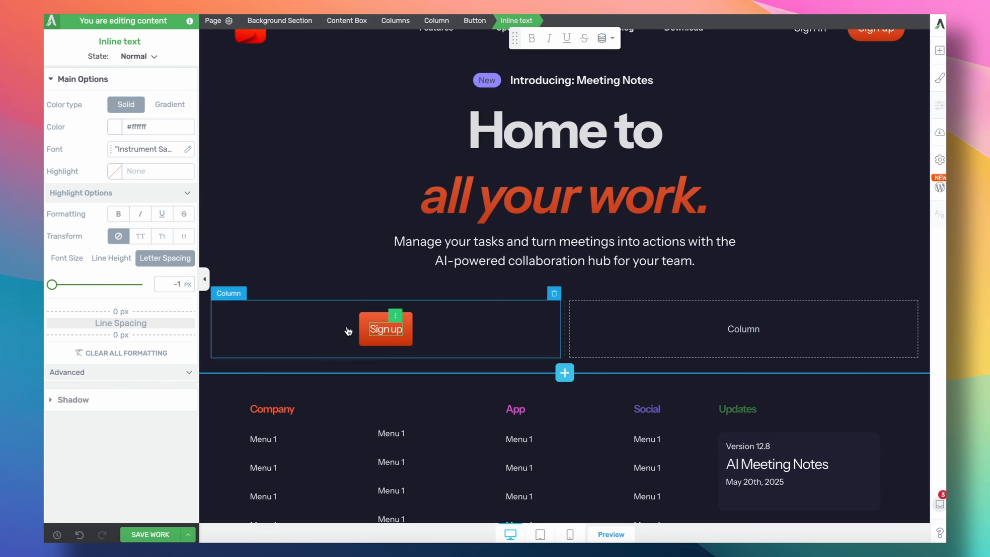
# Round all corners of the sign-up button with a radius of 75 px.
pyautogui.click(368, 318)
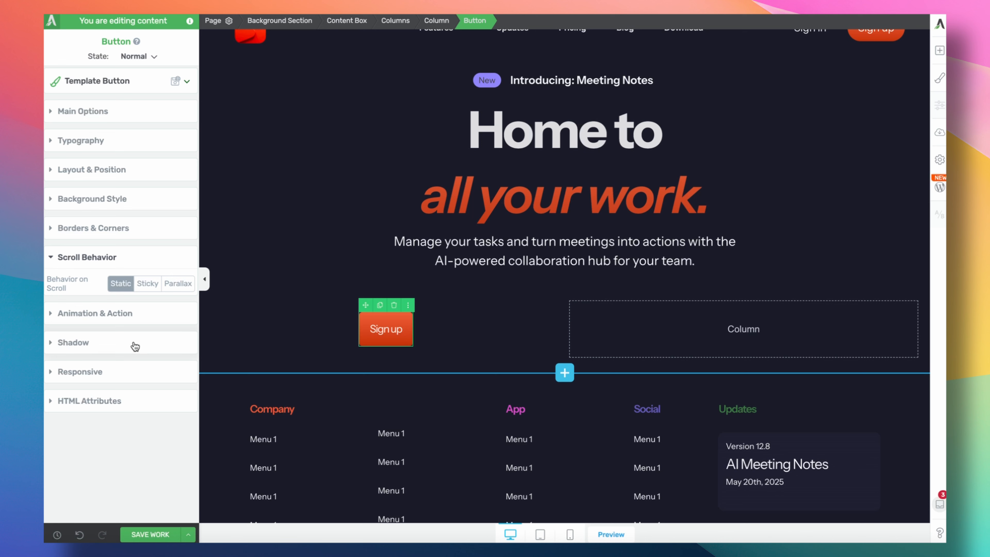
pyautogui.click(137, 230)
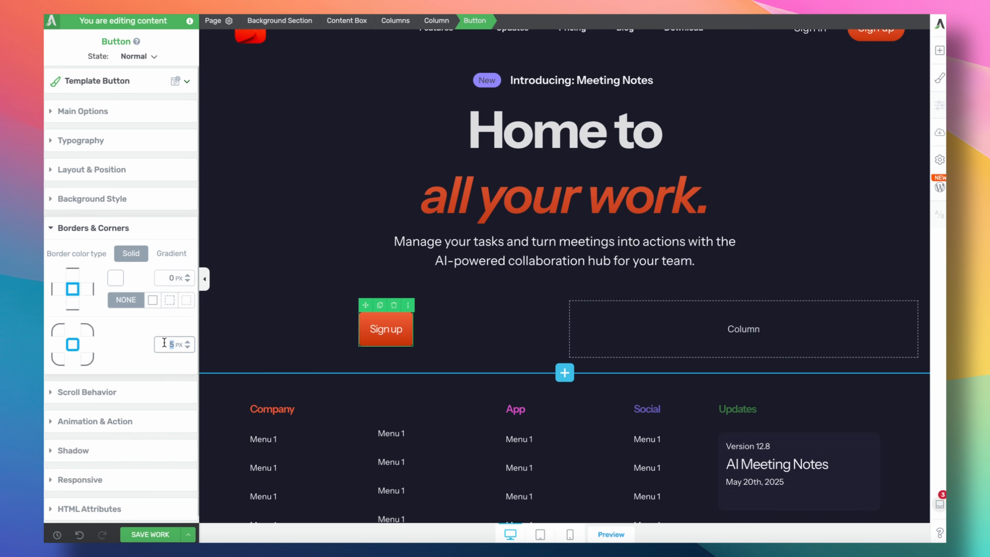
pyautogui.write('50')
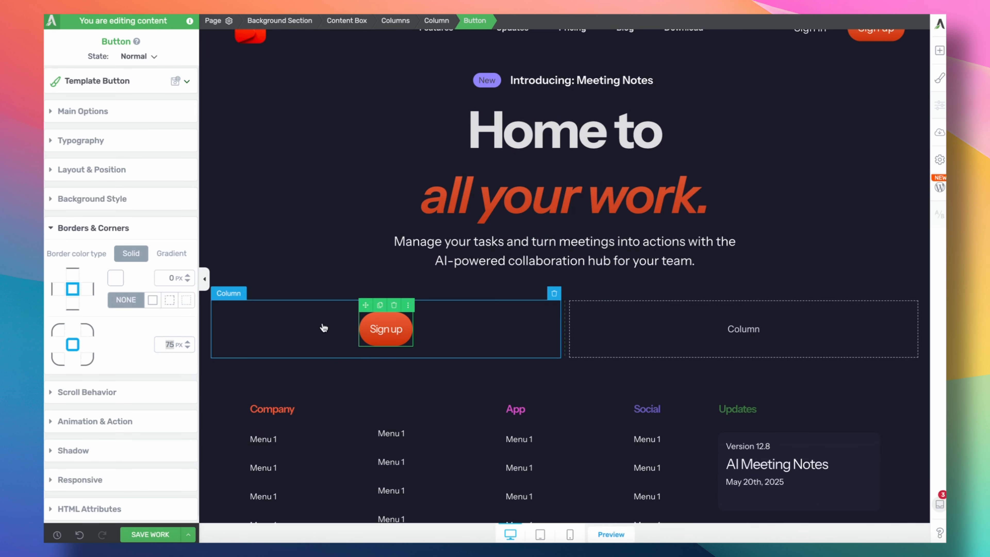
# Extend the button's label to "Sign up for free", set its letter spacing to 0 px and make it bold.
pyautogui.click(380, 329)
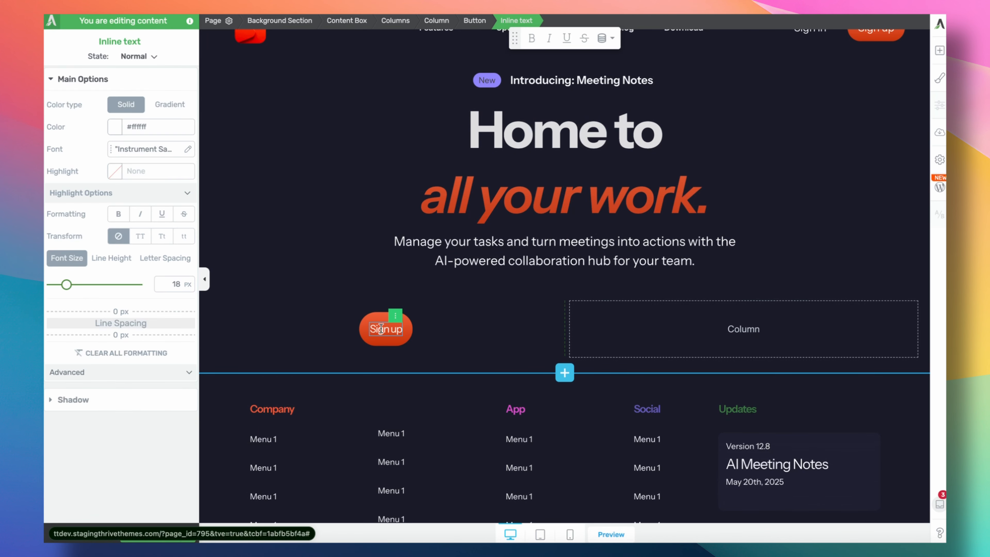
pyautogui.write('for free')
pyautogui.hotkey('ctrl', 'a')
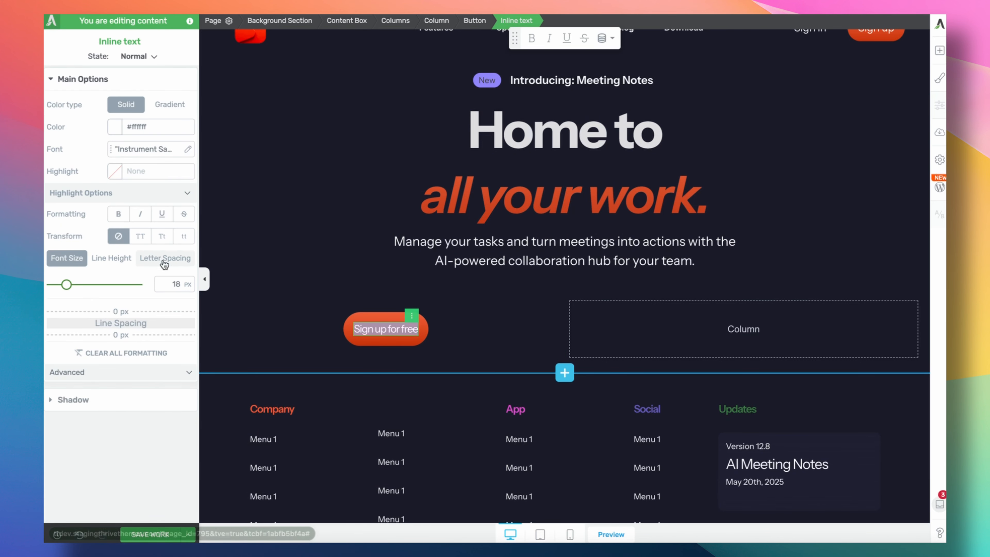
pyautogui.click(165, 258)
pyautogui.write('0')
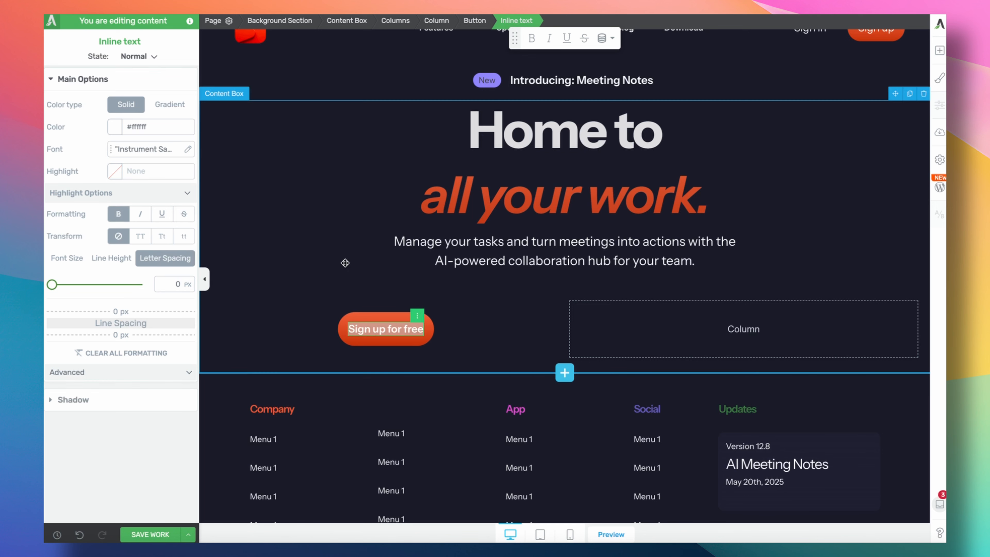
# Duplicate the "Sign up for free" button and move the copy into the second column.
pyautogui.click(376, 329)
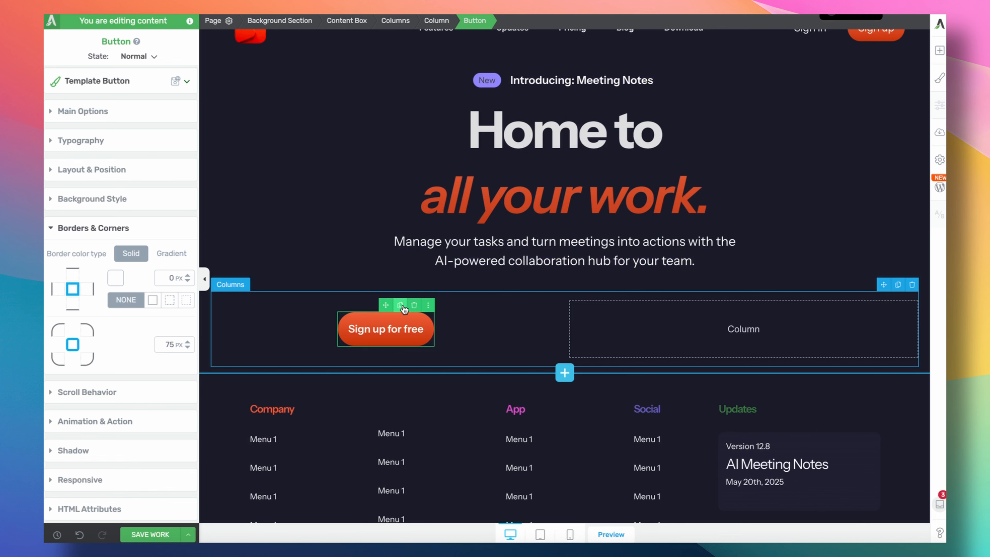
pyautogui.click(400, 304)
pyautogui.moveTo(385, 305); pyautogui.dragTo(706, 338)
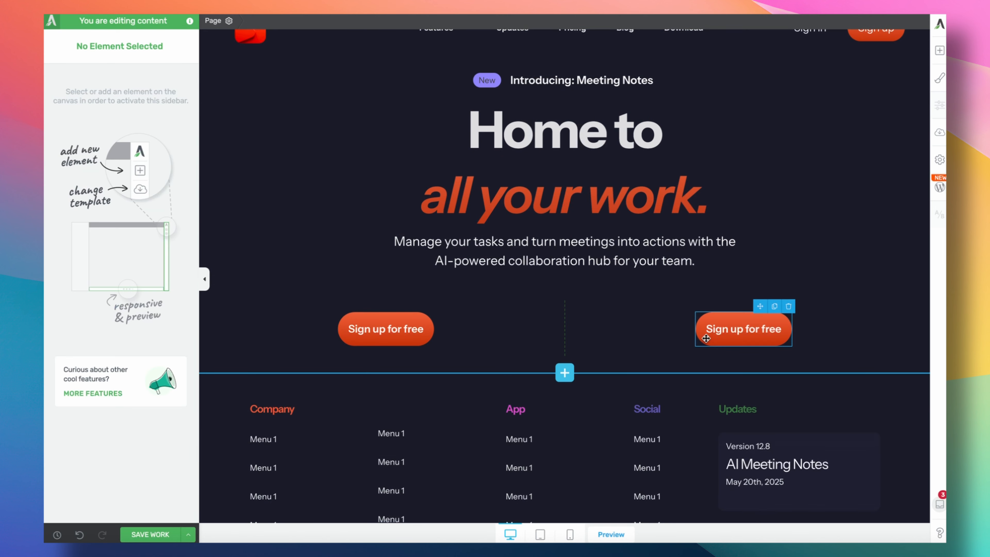
# Replace the second button's gradient background with a solid colour layer using the copied colour code.
pyautogui.click(705, 335)
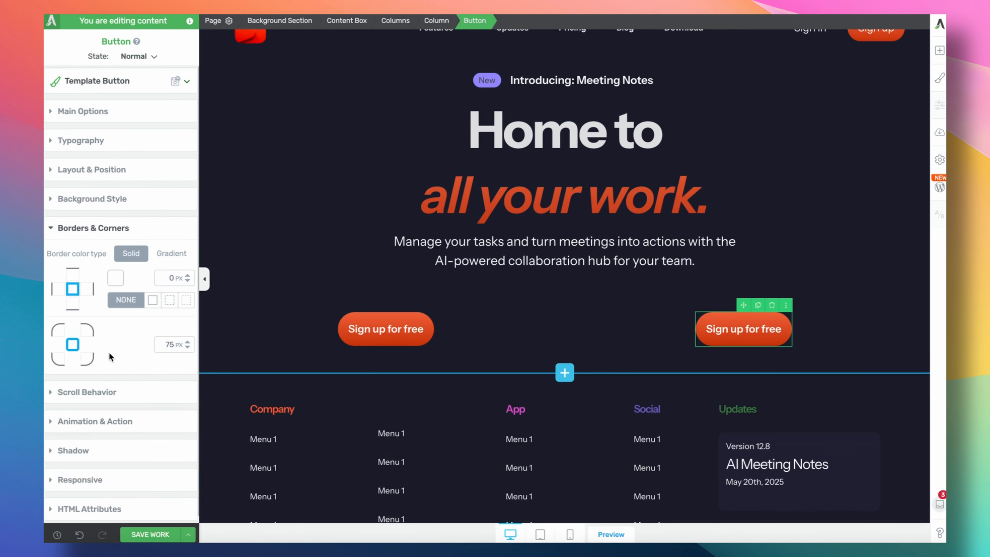
pyautogui.click(134, 202)
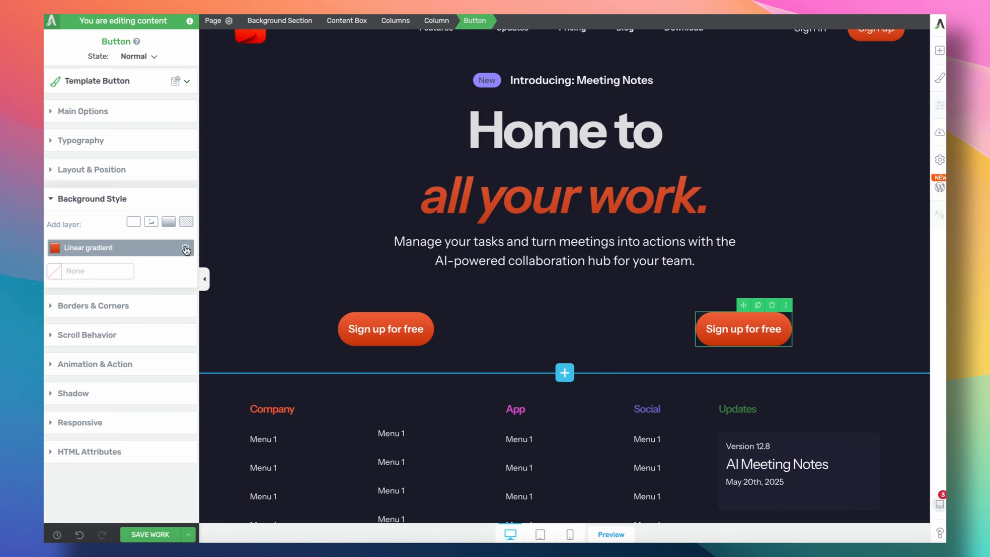
pyautogui.click(186, 248)
pyautogui.click(134, 222)
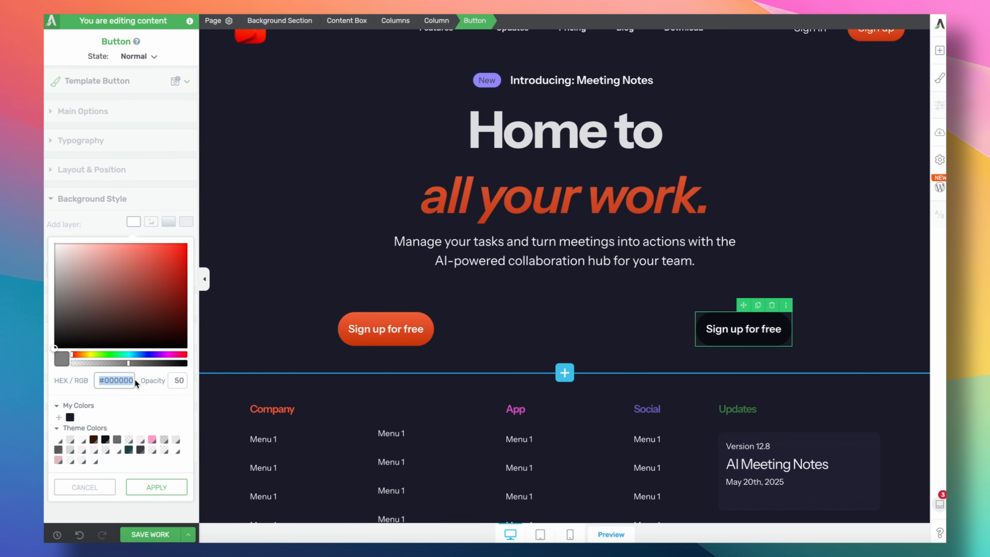
pyautogui.press('super+v')
pyautogui.click(166, 487)
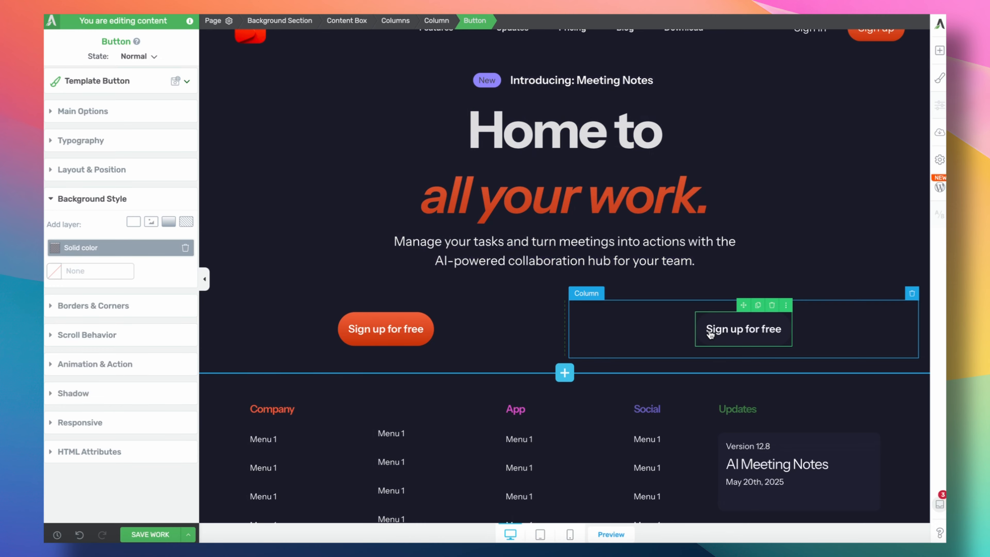
# Change the second button's label to "Book a demo".
pyautogui.click(717, 329)
pyautogui.tripleClick(720, 330)
pyautogui.write('Book a demo')
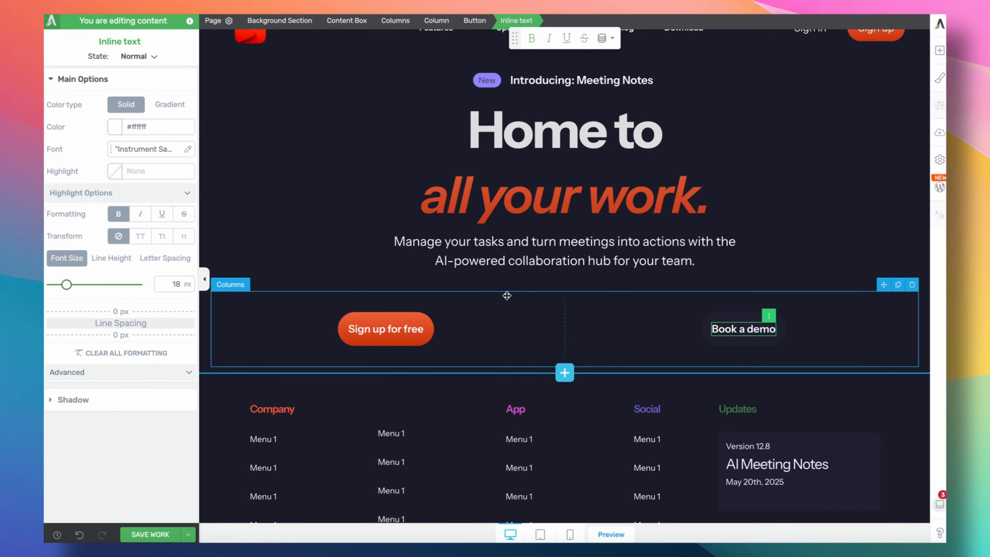
# Centre the two-column button row and reduce its maximum width to 353 px.
pyautogui.click(531, 298)
pyautogui.click(91, 125)
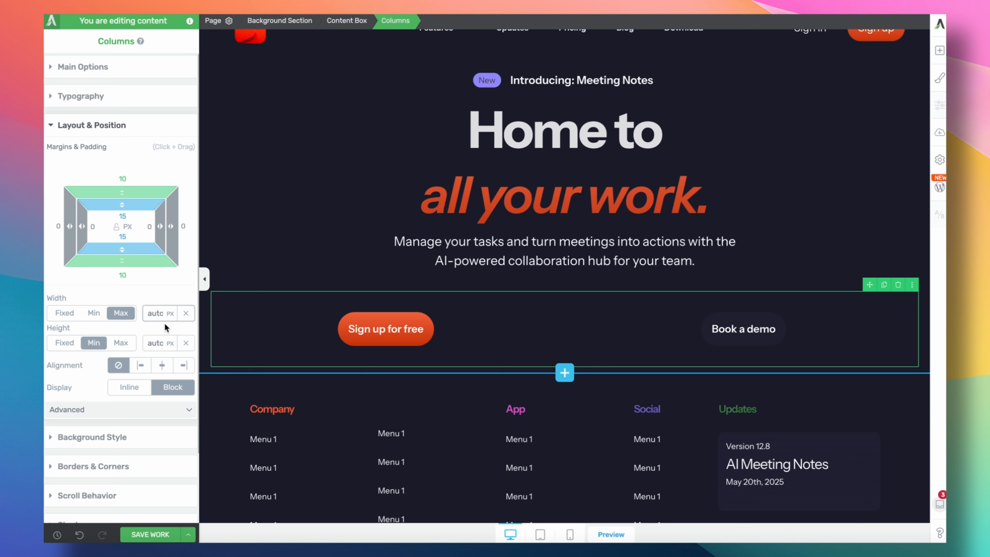
pyautogui.click(162, 365)
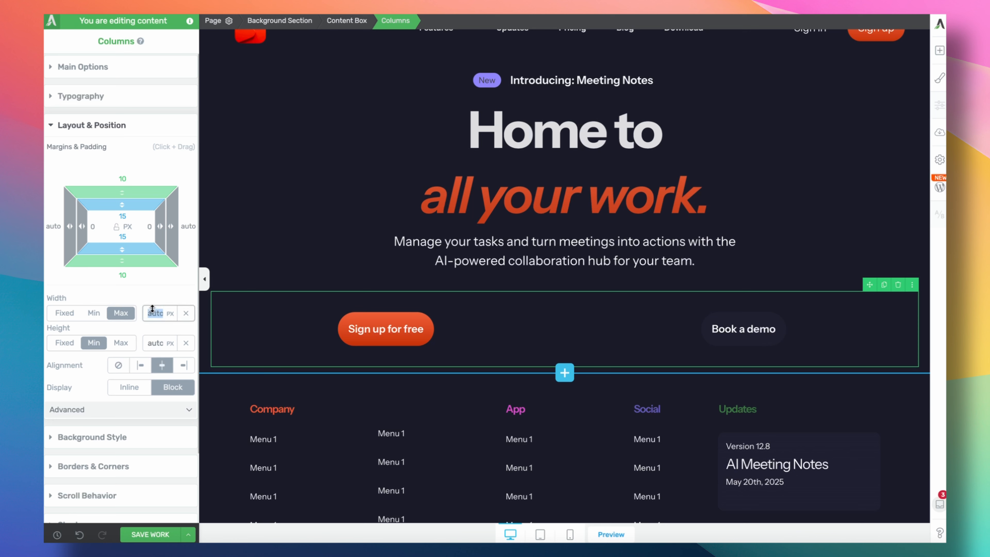
pyautogui.write('600')
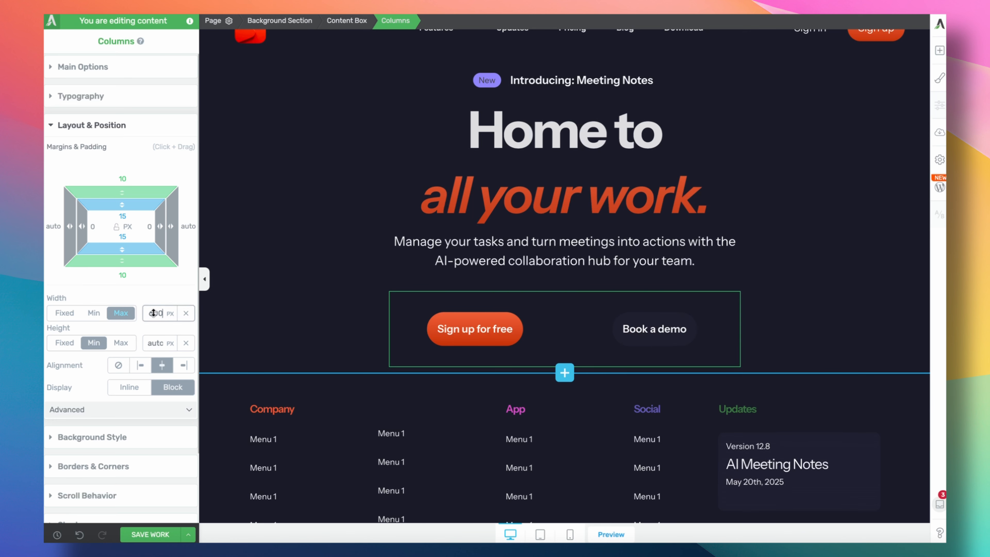
pyautogui.moveTo(159, 311); pyautogui.dragTo(172, 453)
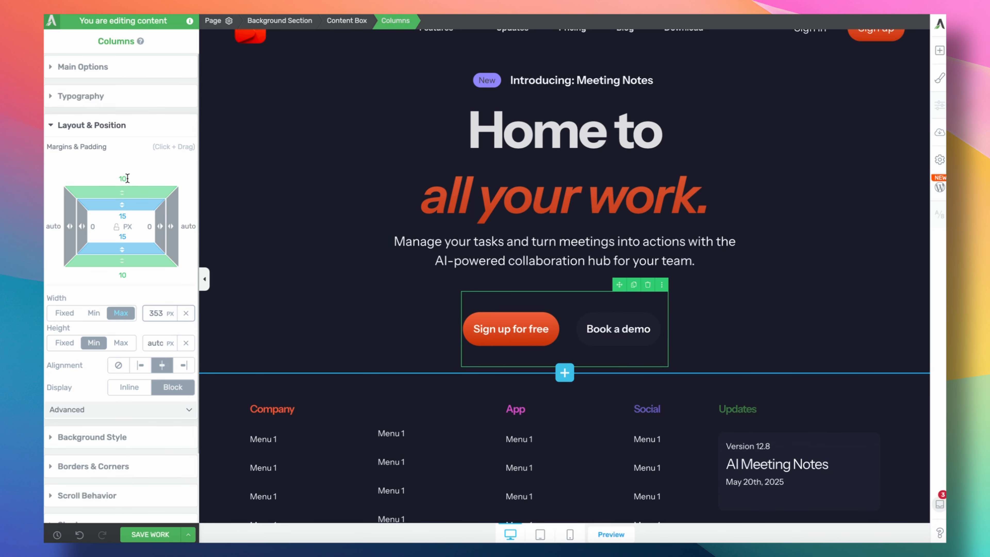
# Set the top and bottom margins and padding of the two-button column row to 0 px.
pyautogui.write('0')
pyautogui.press('Tab')
pyautogui.press('Tab')
pyautogui.write('0')
pyautogui.press('Tab')
pyautogui.press('Tab')
pyautogui.write('0')
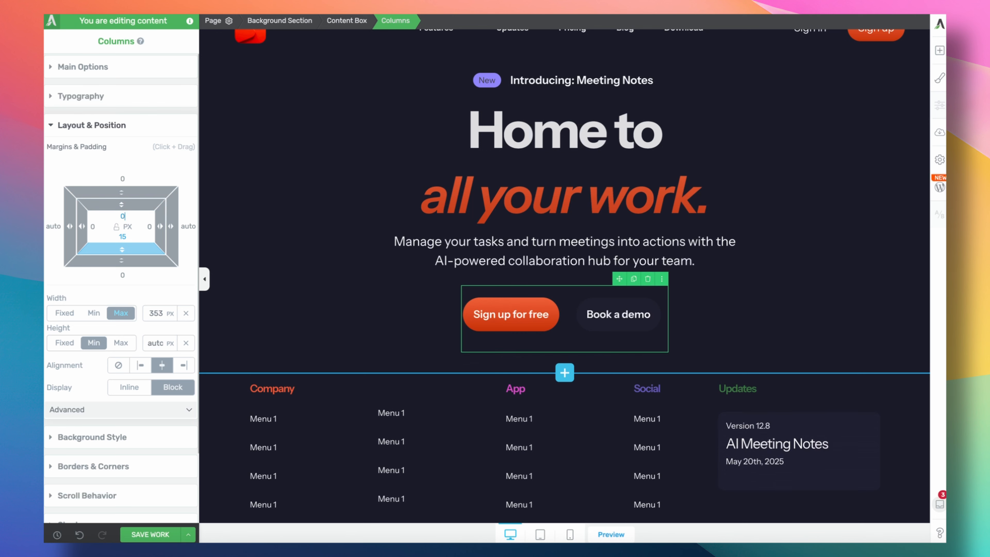
pyautogui.press('Tab')
pyautogui.press('Tab')
pyautogui.write('0')
pyautogui.scroll(2, 591, 203)
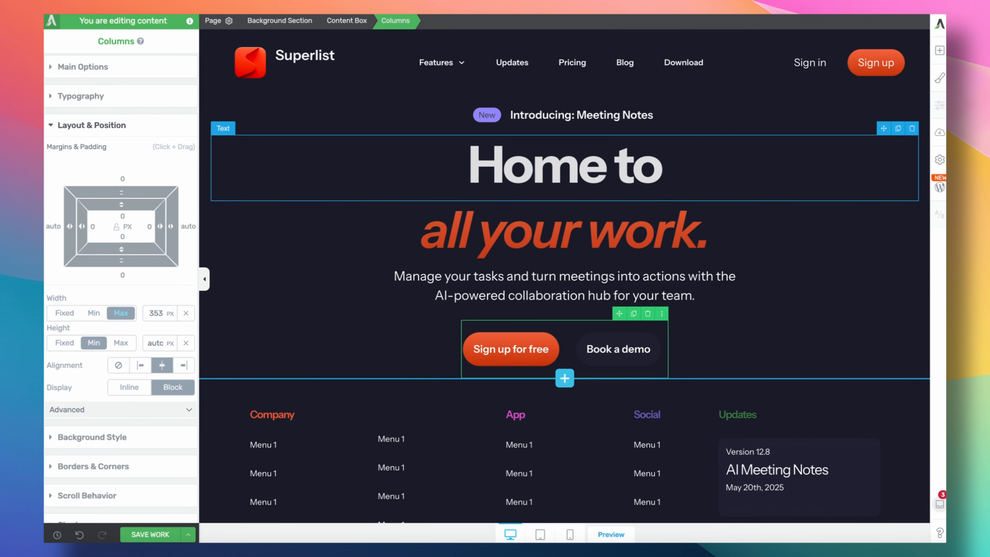
# Add an Image element below the hero buttons and insert the "Production planning - June" screenshot from the media library.
pyautogui.click(939, 50)
pyautogui.write('ima')
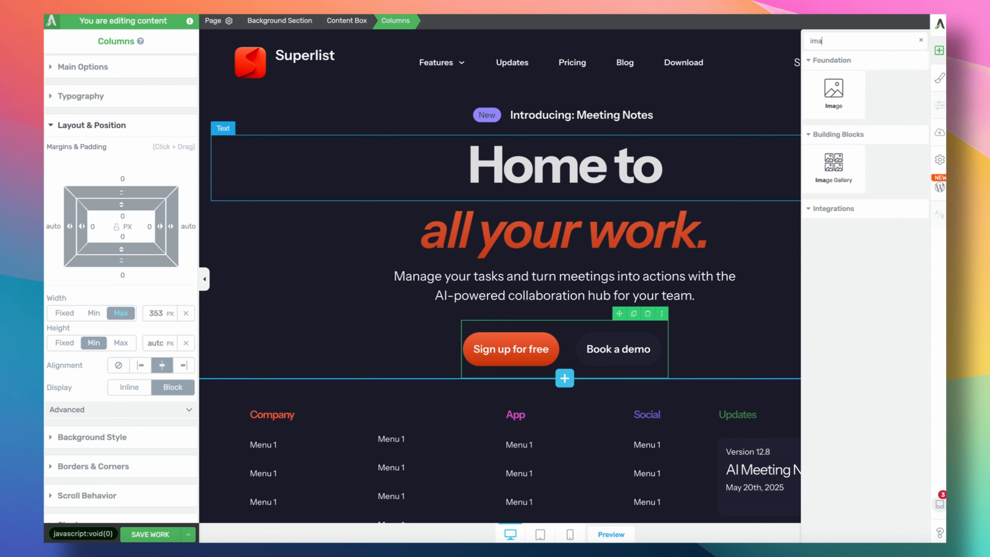
pyautogui.moveTo(827, 108); pyautogui.dragTo(479, 374)
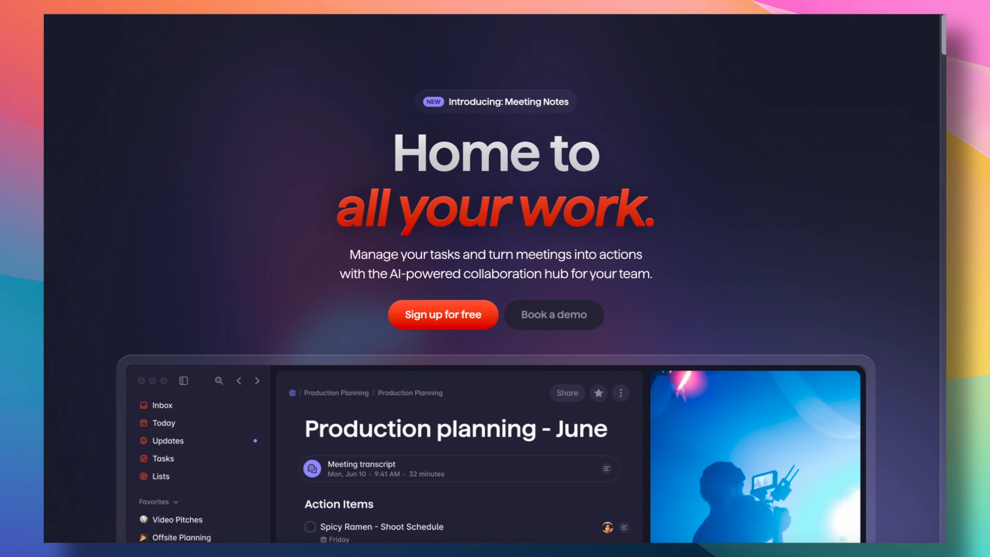
pyautogui.scroll(-5, 269, 329)
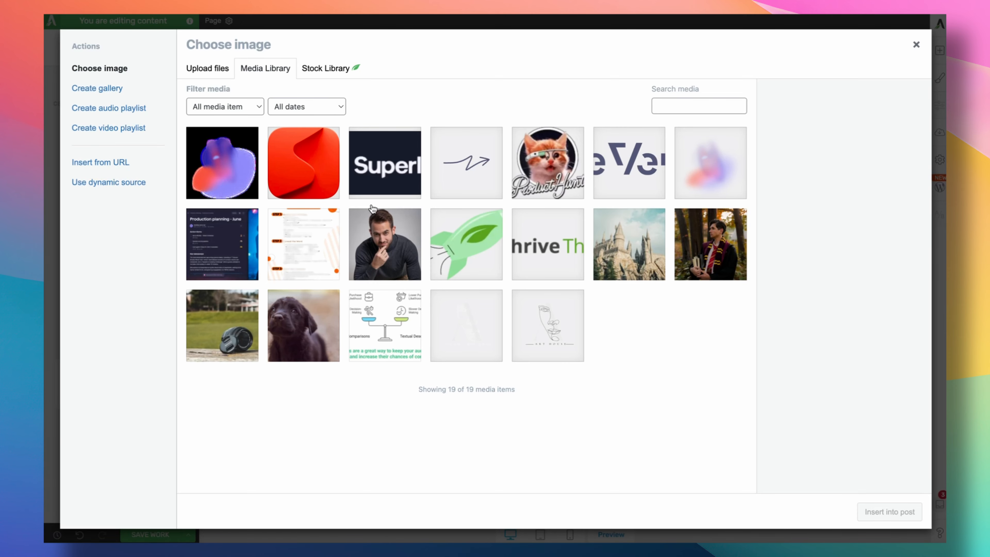
pyautogui.click(246, 238)
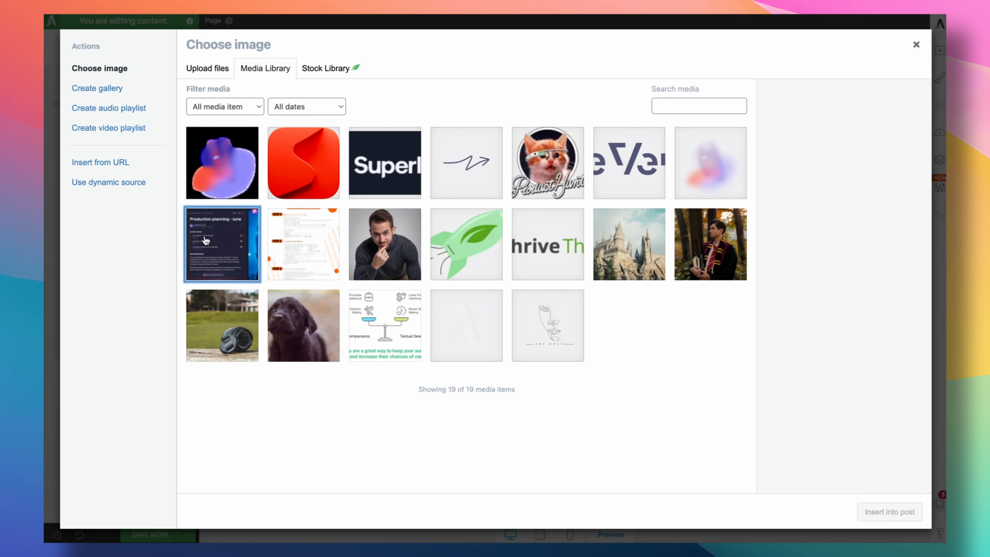
pyautogui.click(908, 514)
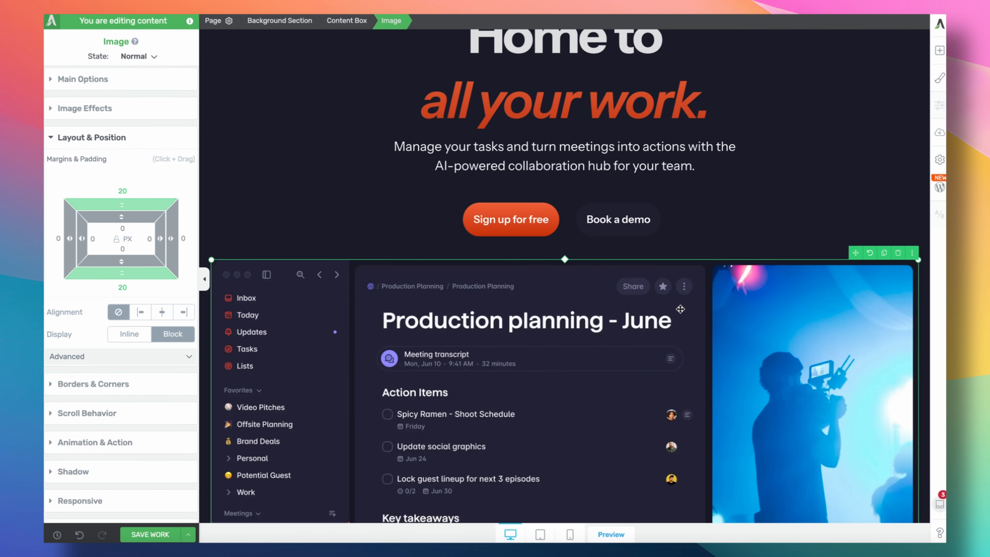
pyautogui.scroll(-4, 680, 309)
pyautogui.scroll(5, 211, 273)
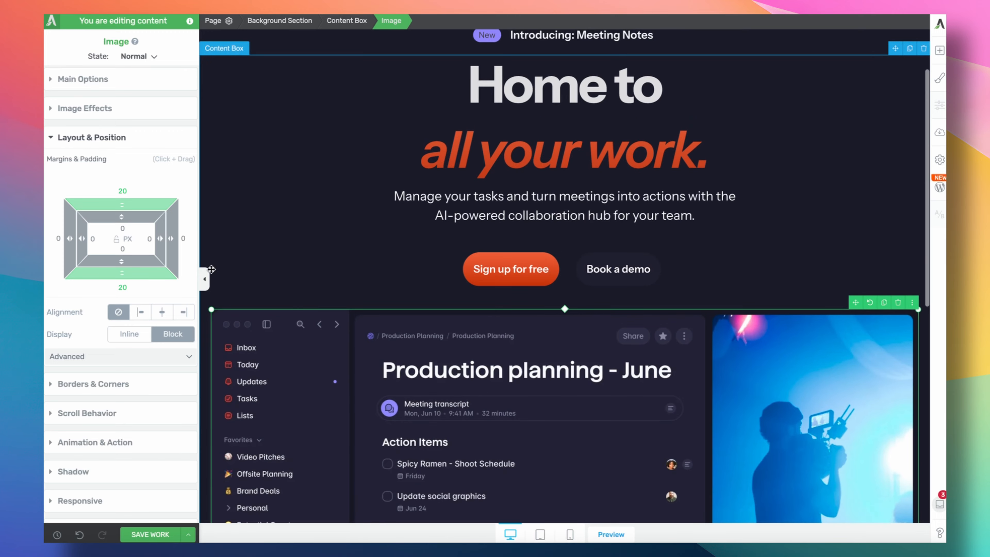
pyautogui.click(205, 278)
pyautogui.scroll(2, 367, 297)
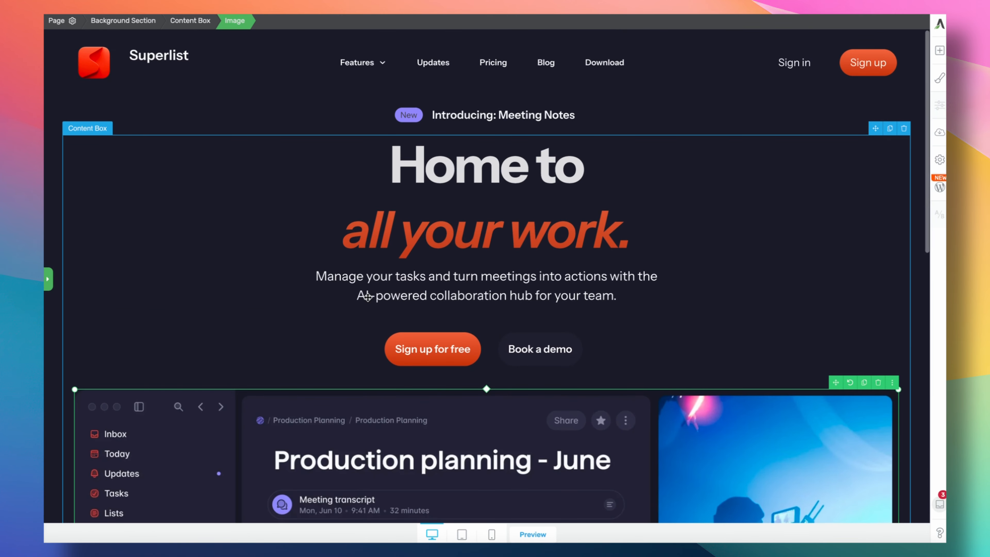
# Try to reduce the bottom padding of the content box around "Introducing: Meeting Notes" to 0 px.
pyautogui.click(535, 129)
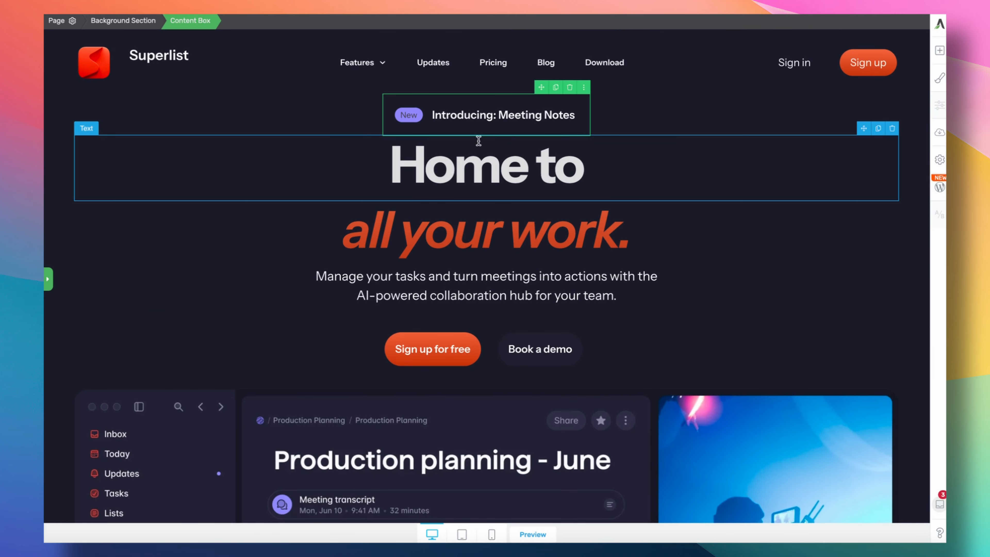
pyautogui.click(451, 114)
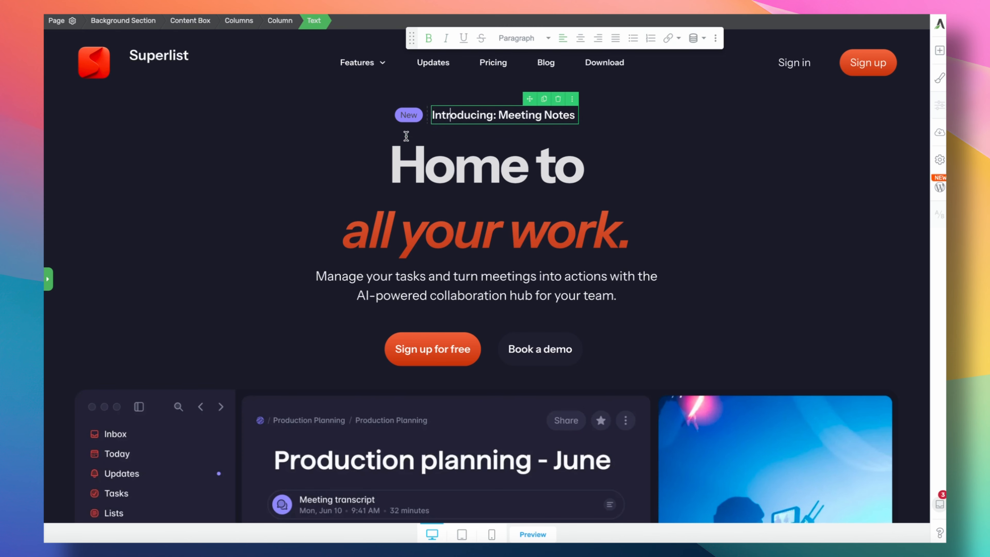
pyautogui.click(48, 275)
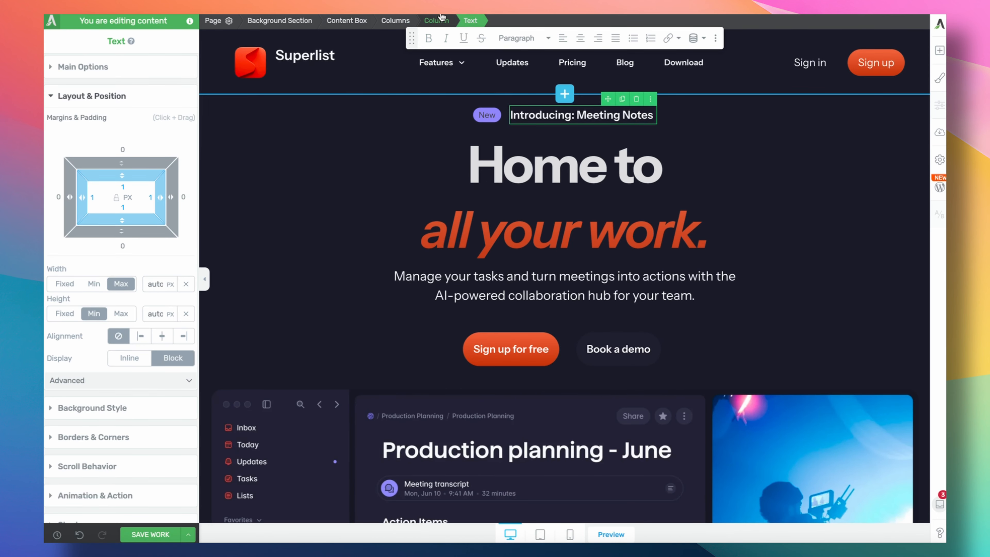
pyautogui.click(436, 20)
pyautogui.click(408, 21)
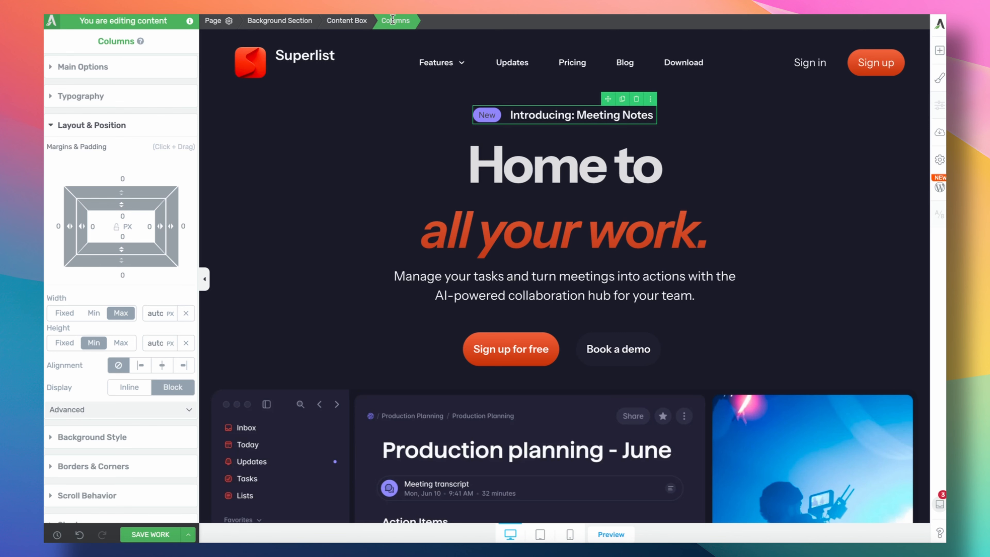
pyautogui.click(351, 24)
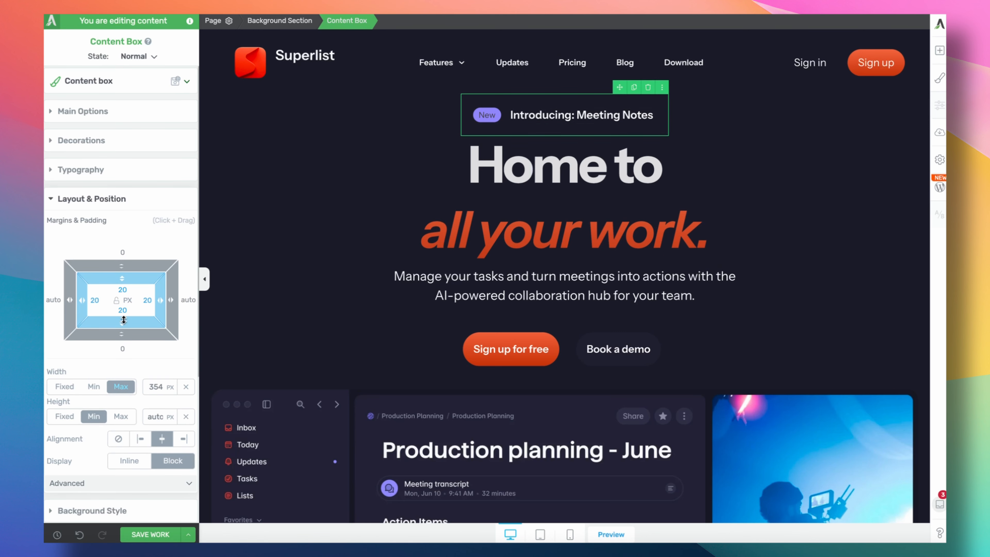
pyautogui.write('0')
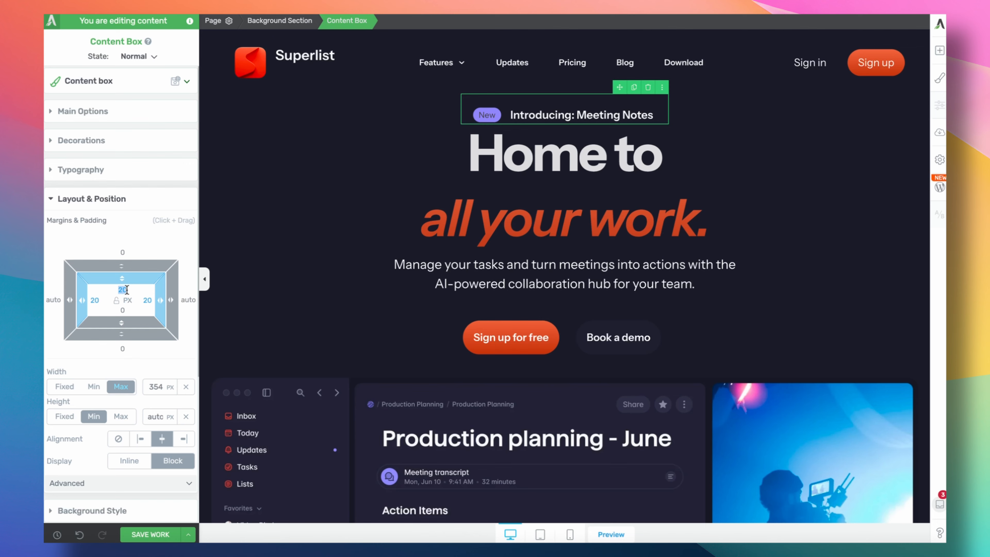
pyautogui.write('0')
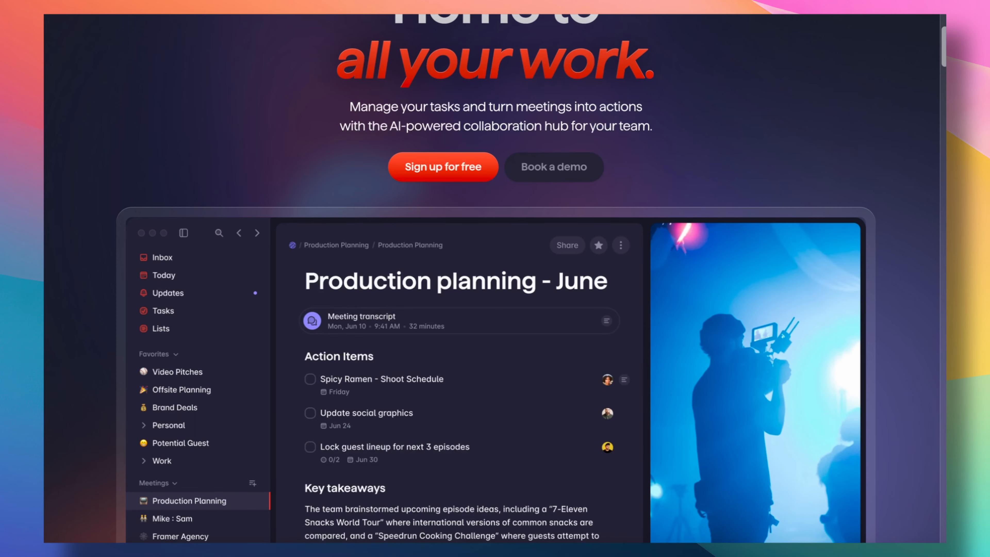
pyautogui.scroll(5, 249, 289)
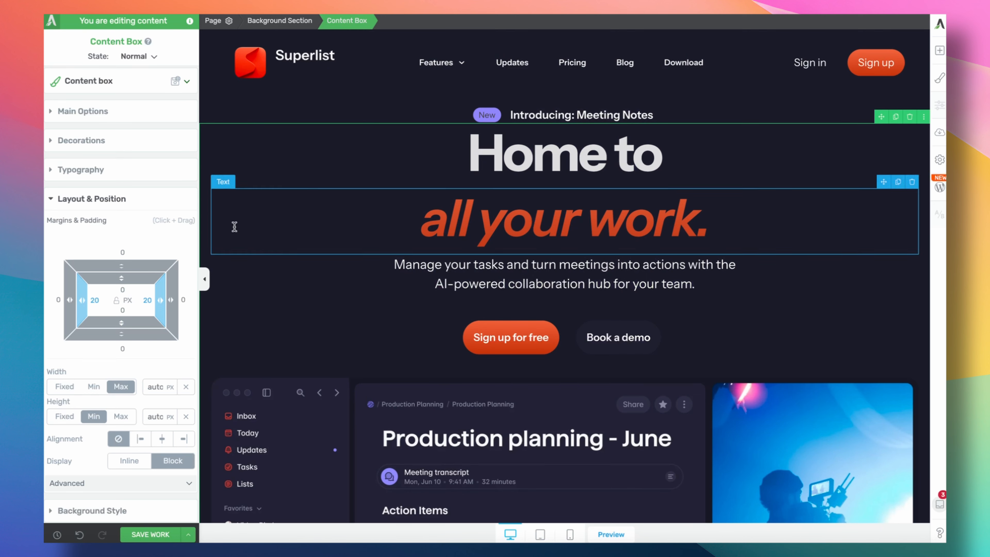
# Restore the bottom padding of the "Introducing: Meeting Notes" content box to 20 px.
pyautogui.click(483, 116)
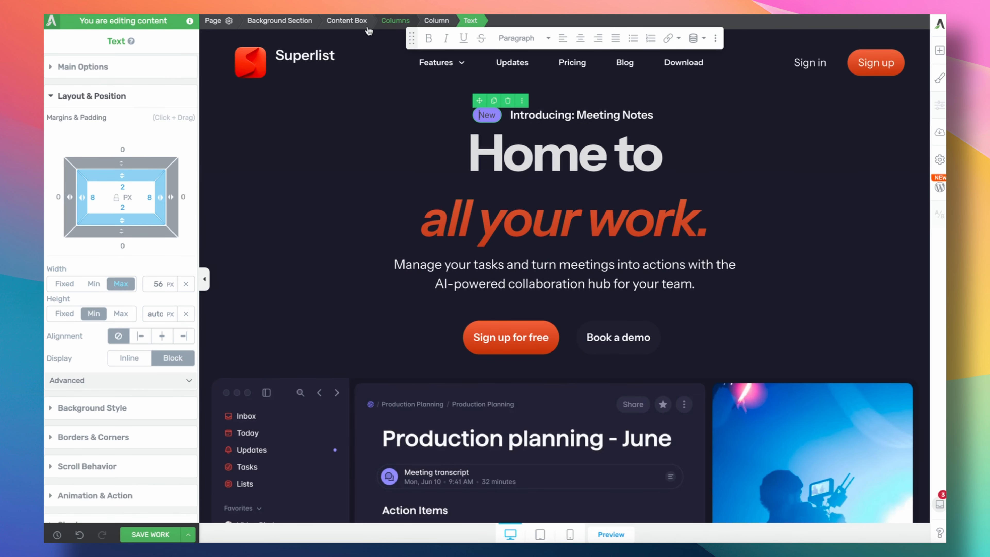
pyautogui.click(354, 22)
pyautogui.click(133, 312)
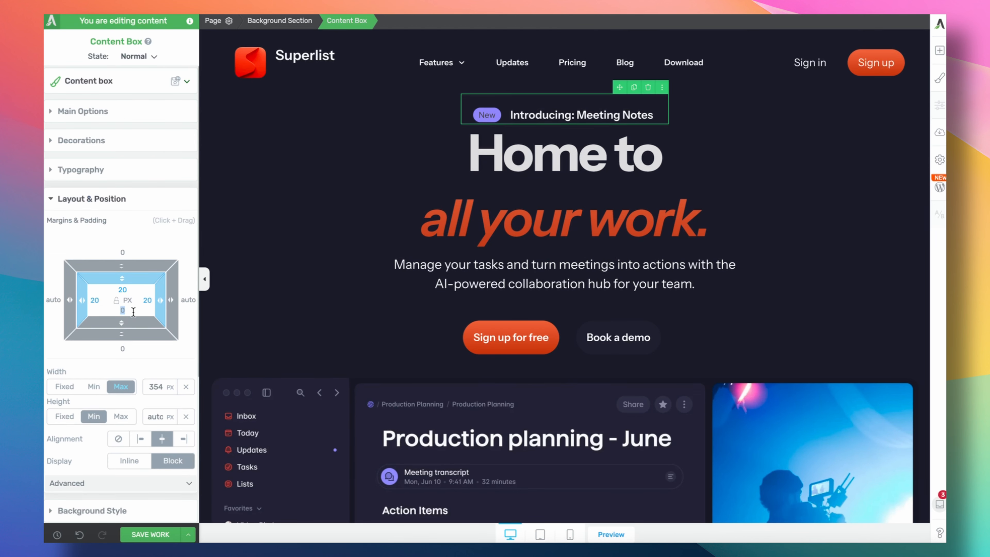
pyautogui.write('20')
pyautogui.click(579, 212)
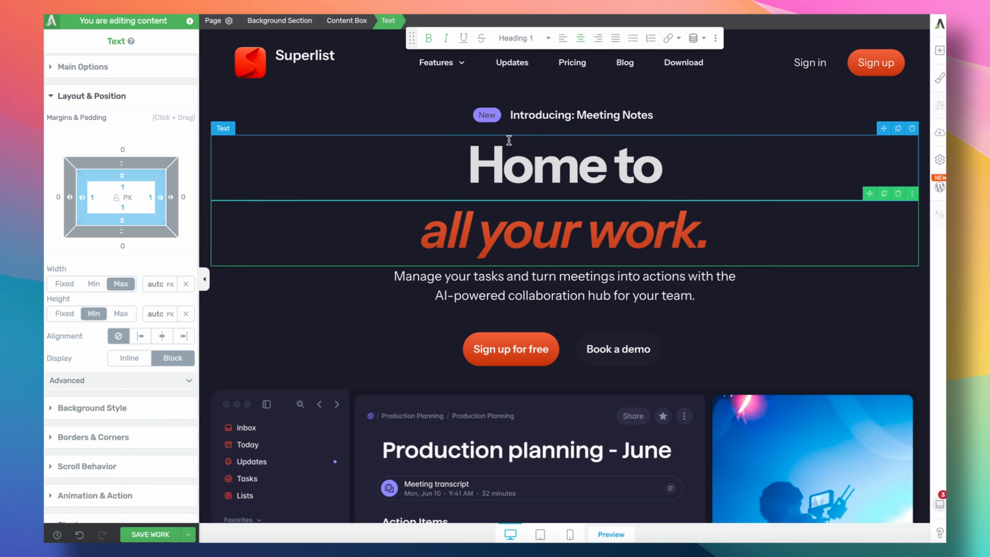
pyautogui.click(433, 177)
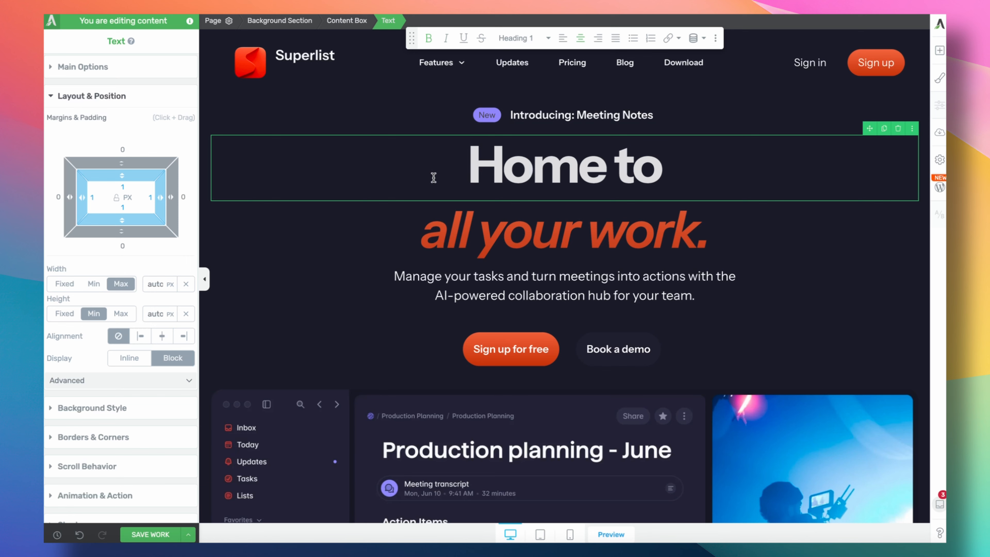
# Add a Grow animation to the hover state of the "Sign up for free" button and return to its normal state.
pyautogui.scroll(-4, 402, 243)
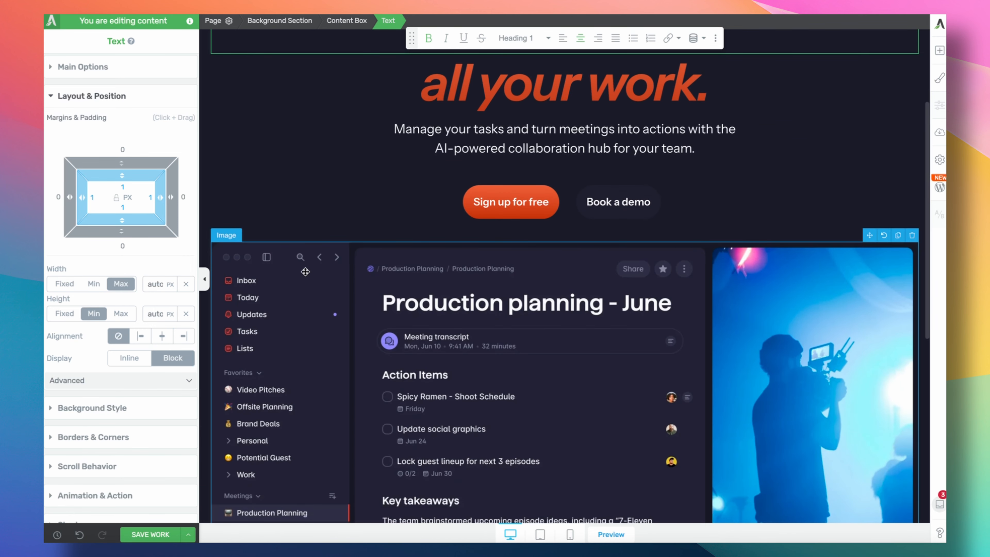
pyautogui.click(510, 202)
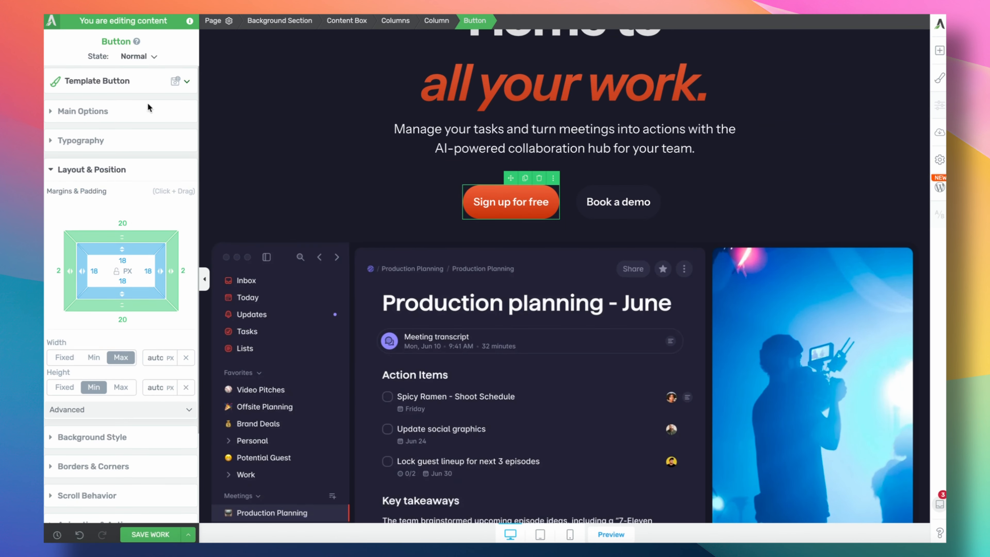
pyautogui.click(152, 56)
pyautogui.click(145, 89)
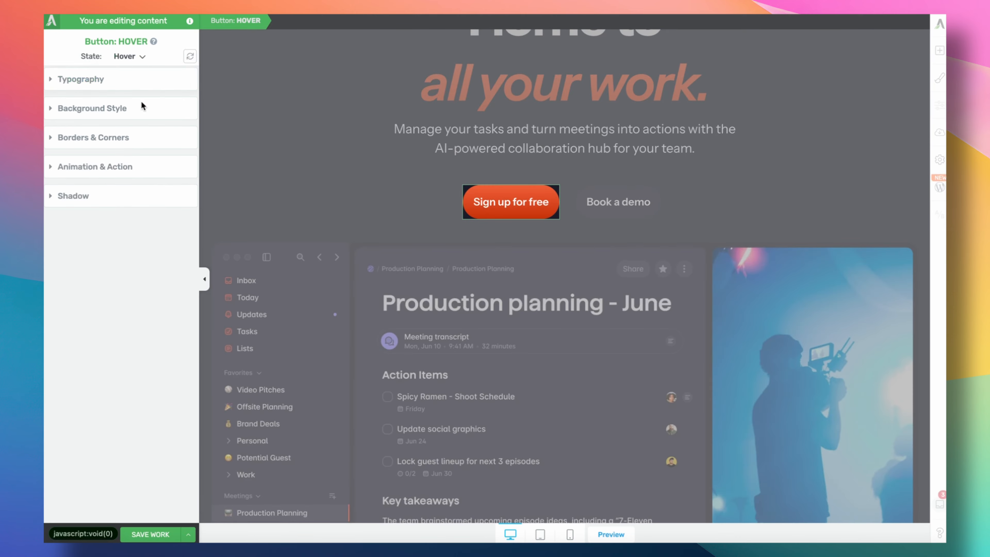
pyautogui.click(129, 169)
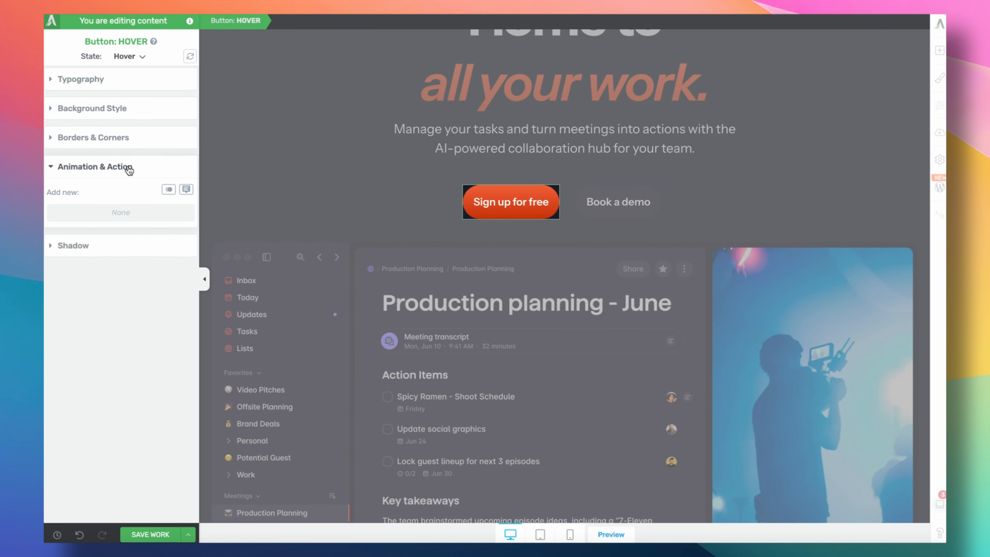
pyautogui.click(171, 190)
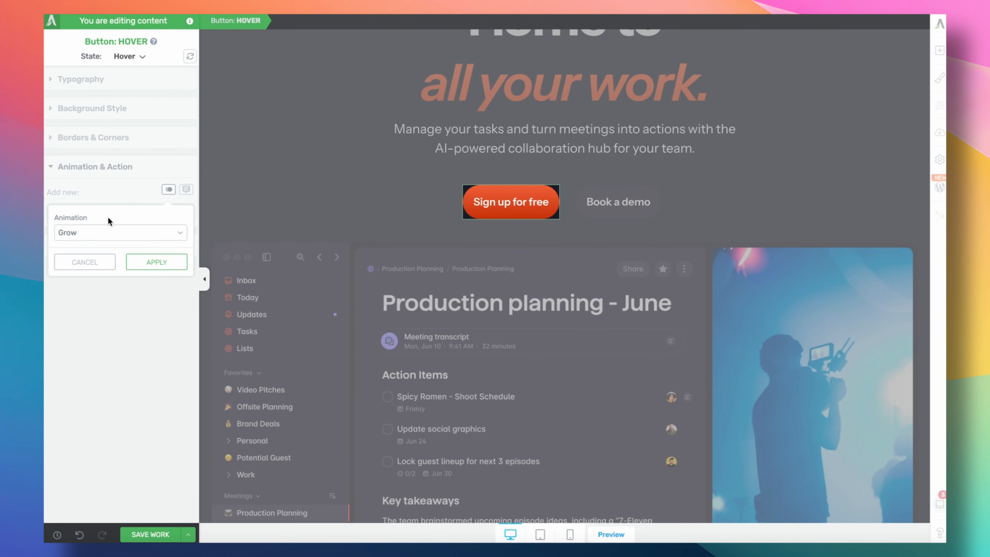
pyautogui.click(143, 262)
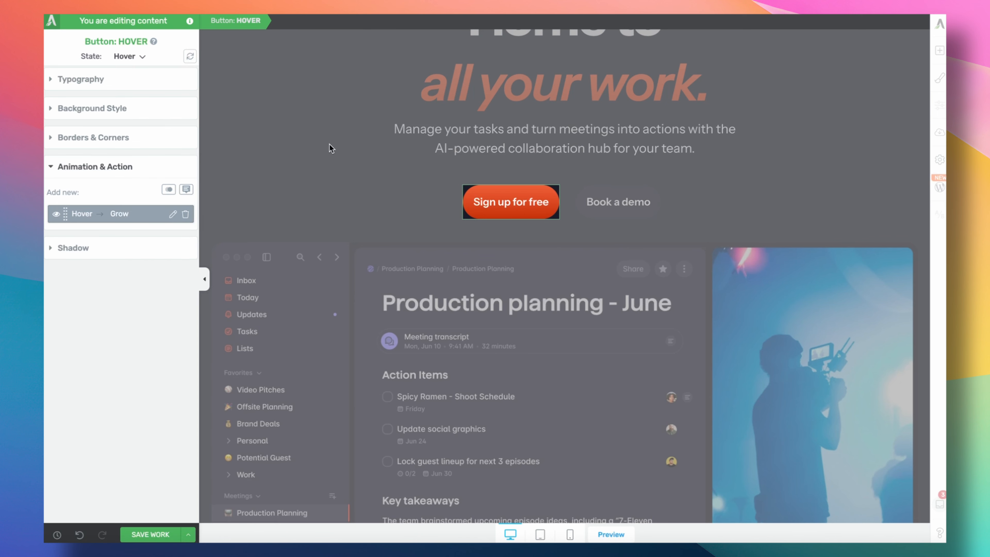
pyautogui.click(143, 59)
pyautogui.click(144, 71)
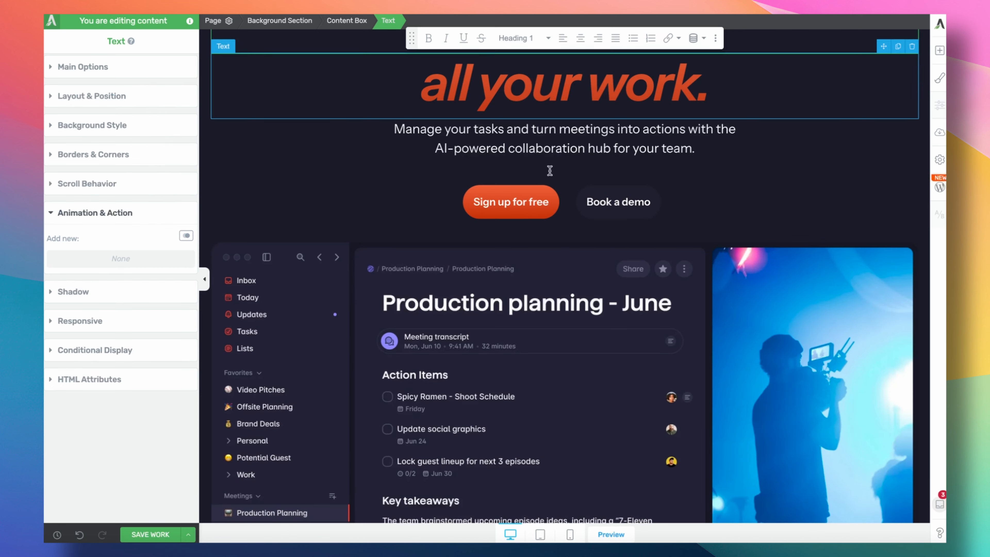
# Apply the Grow animation to the "Book a demo" button's hover state and switch it back to the normal state.
pyautogui.click(635, 216)
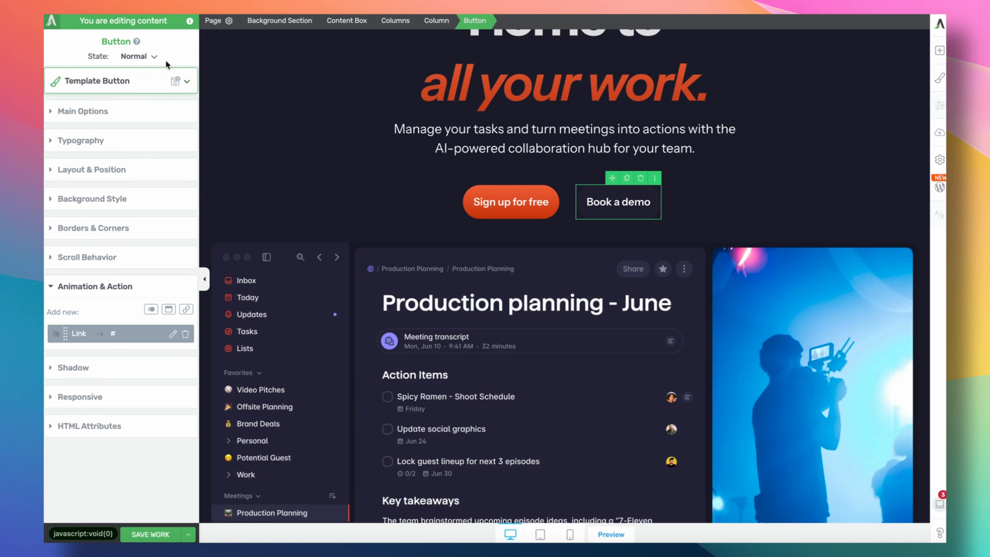
pyautogui.click(140, 56)
pyautogui.click(120, 92)
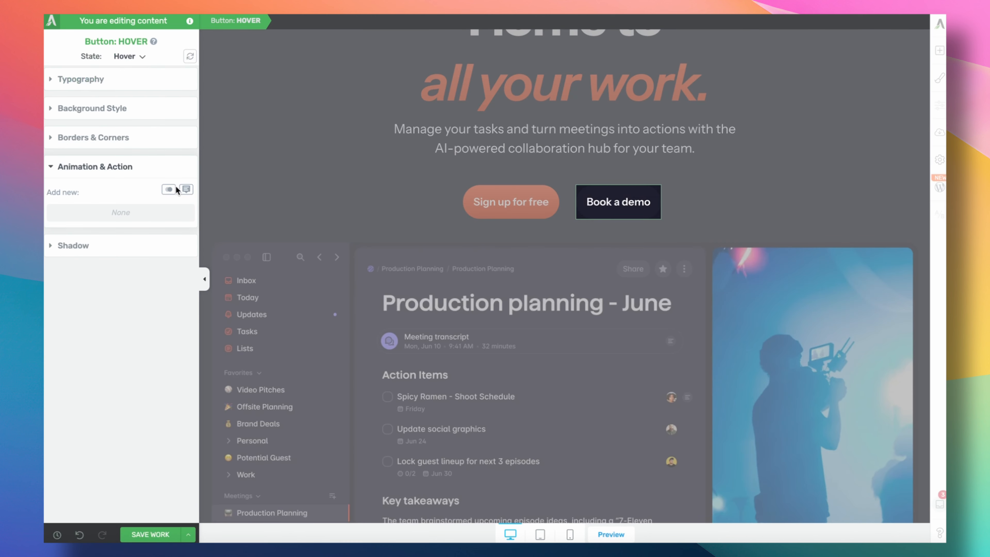
pyautogui.click(168, 190)
pyautogui.click(157, 263)
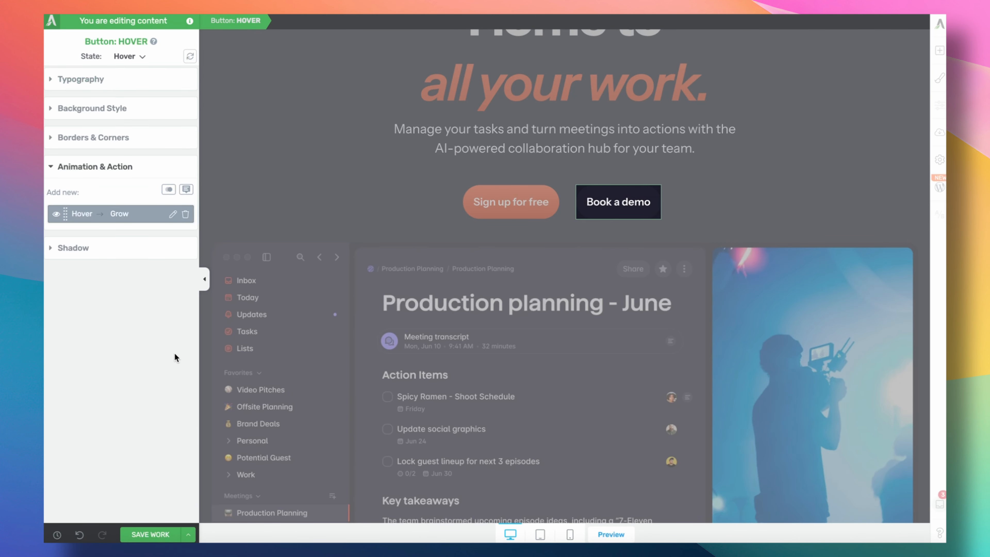
pyautogui.click(145, 57)
pyautogui.click(152, 75)
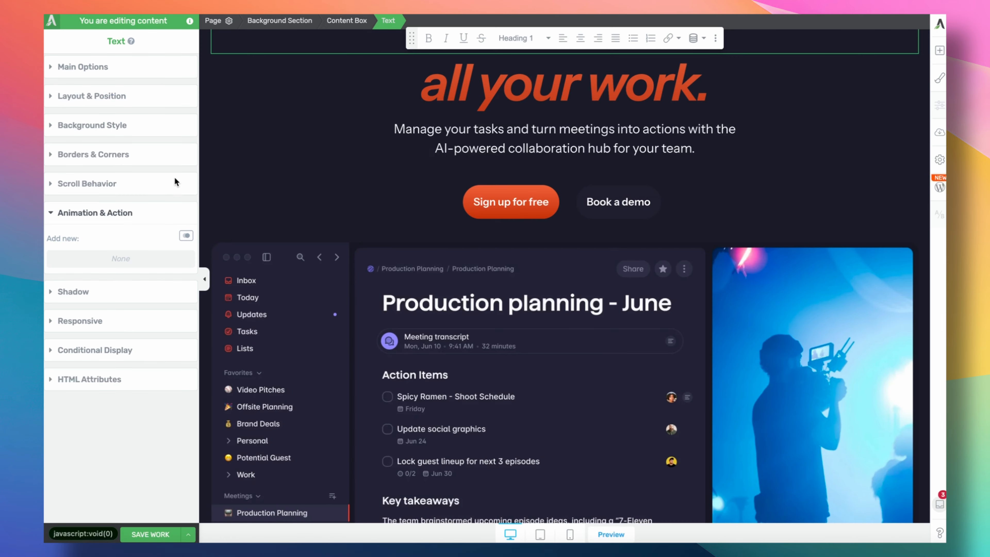
# Save the page, preview the hero section, and compare it with the original Superlist homepage.
pyautogui.click(157, 540)
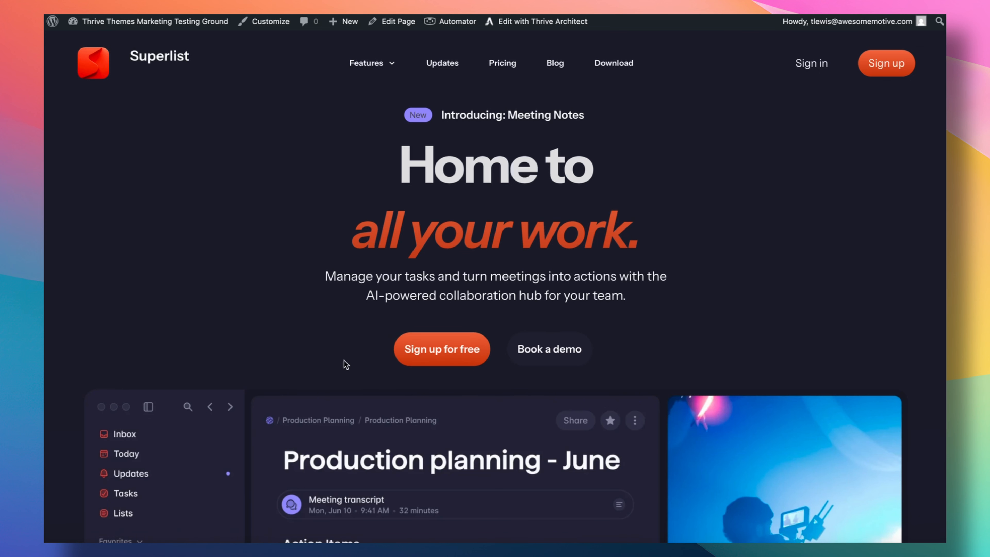
pyautogui.scroll(-1, 282, 343)
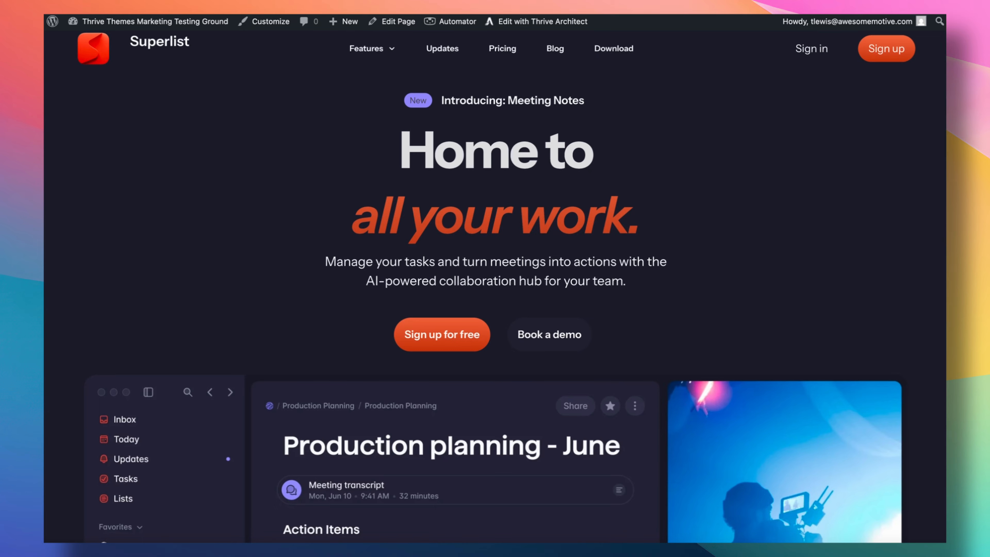
pyautogui.hotkey('ctrl', 'Tab')
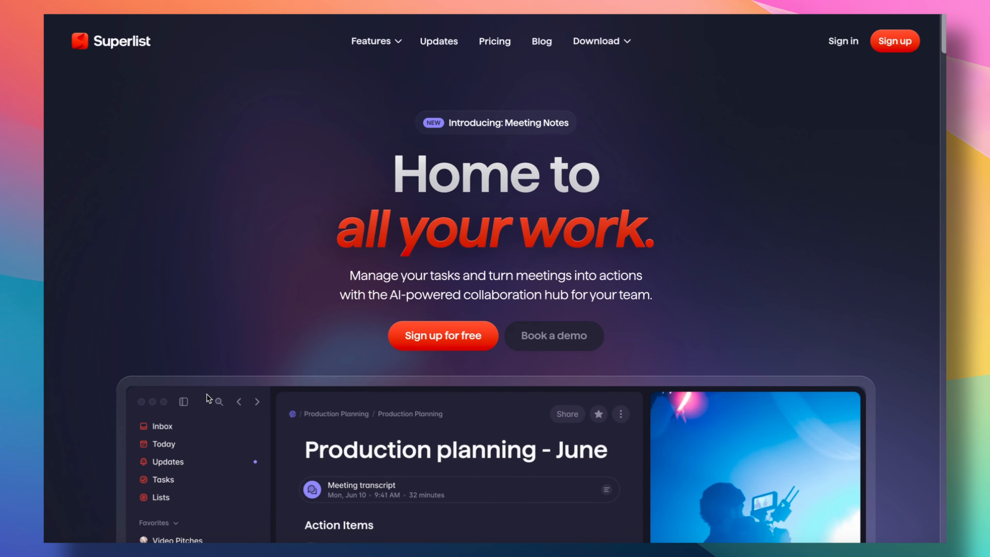
# Compare the background glow around the original Superlist hero with the page preview, and return to the page editor.
pyautogui.hotkey('ctrl', 'shift', 'Tab')
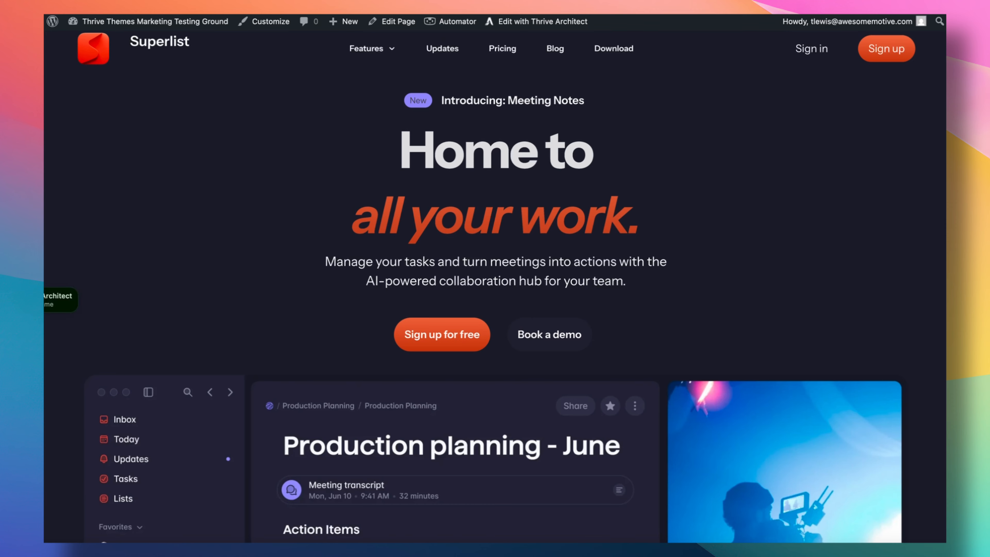
pyautogui.hotkey('ctrl', 'Tab')
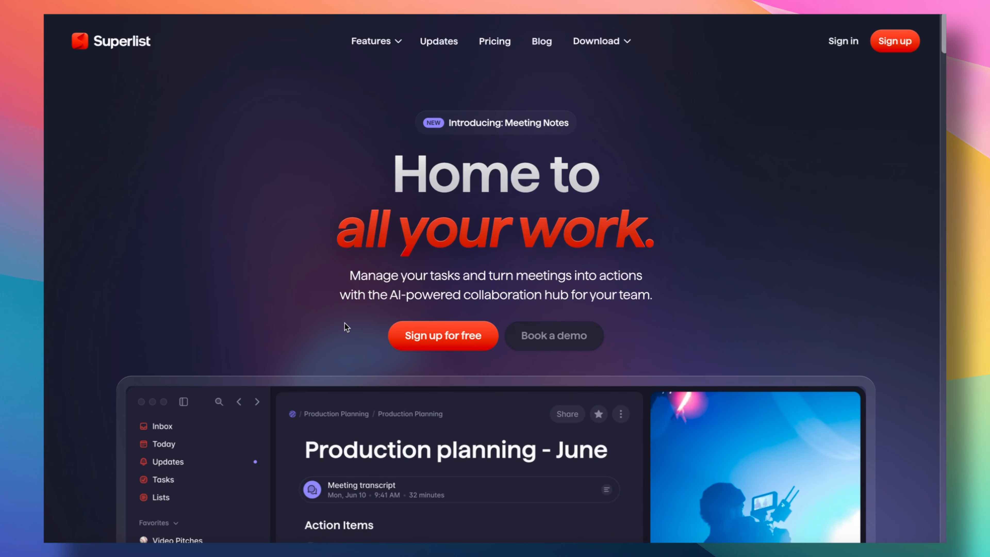
pyautogui.scroll(-3, 344, 322)
pyautogui.scroll(3, 344, 322)
pyautogui.scroll(-3, 292, 275)
pyautogui.scroll(3, 290, 278)
pyautogui.hotkey('ctrl', 'Tab')
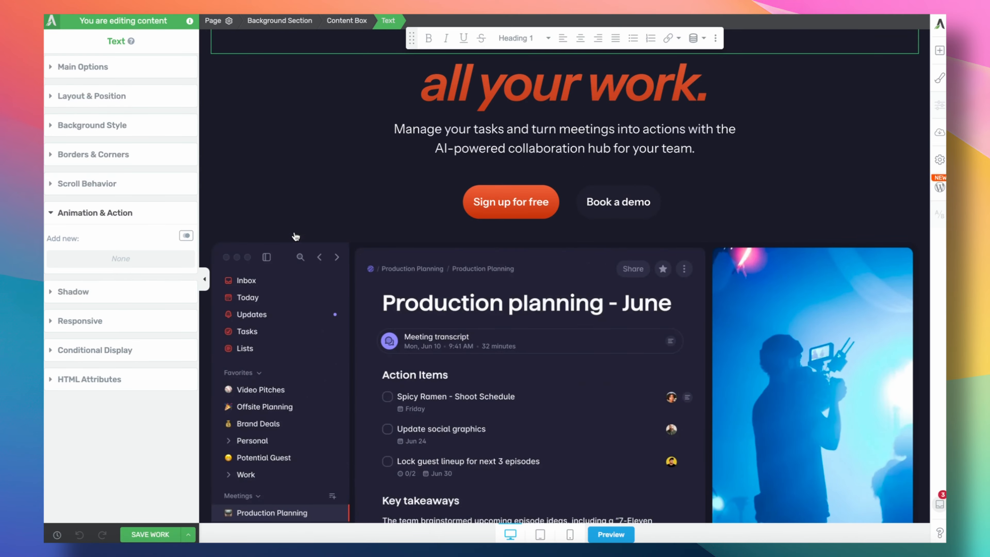
# Add the blurred purple-and-red glow picture from the media library as an image background layer on the hero's Background Section.
pyautogui.scroll(3, 294, 237)
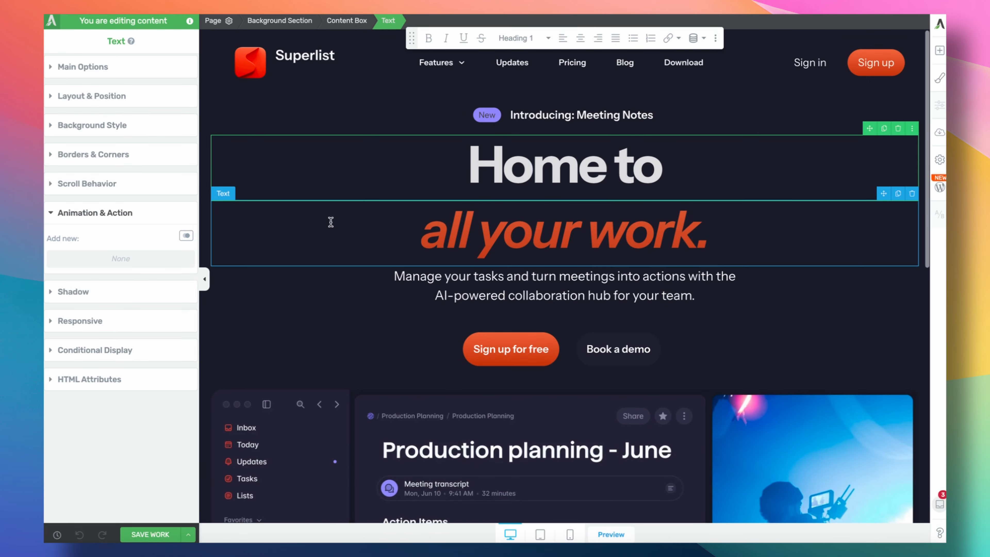
pyautogui.click(290, 288)
pyautogui.click(295, 22)
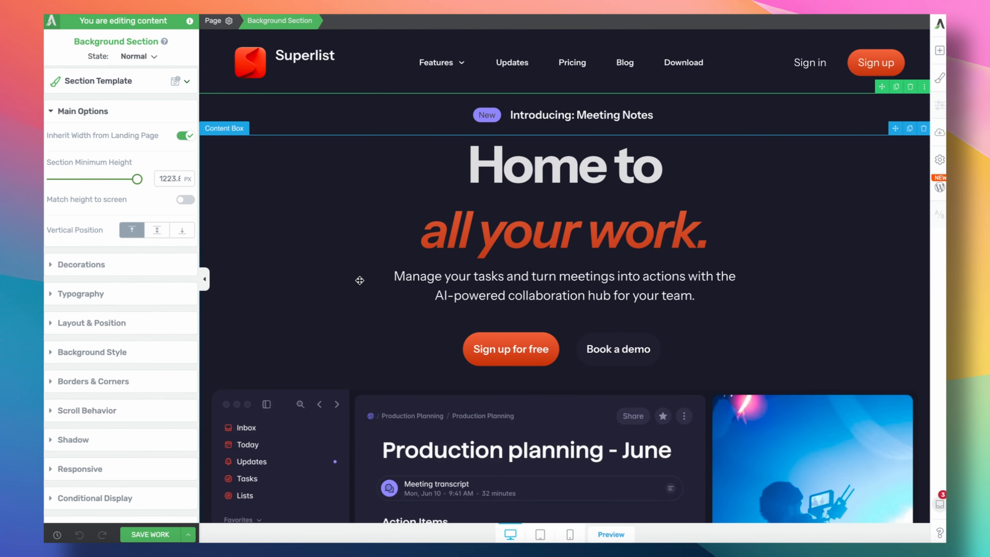
pyautogui.click(106, 353)
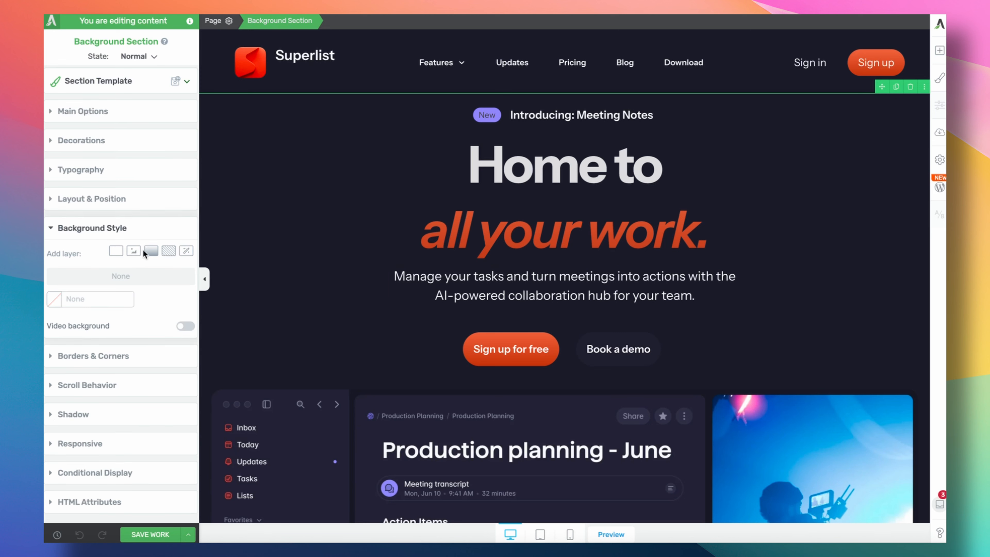
pyautogui.click(133, 251)
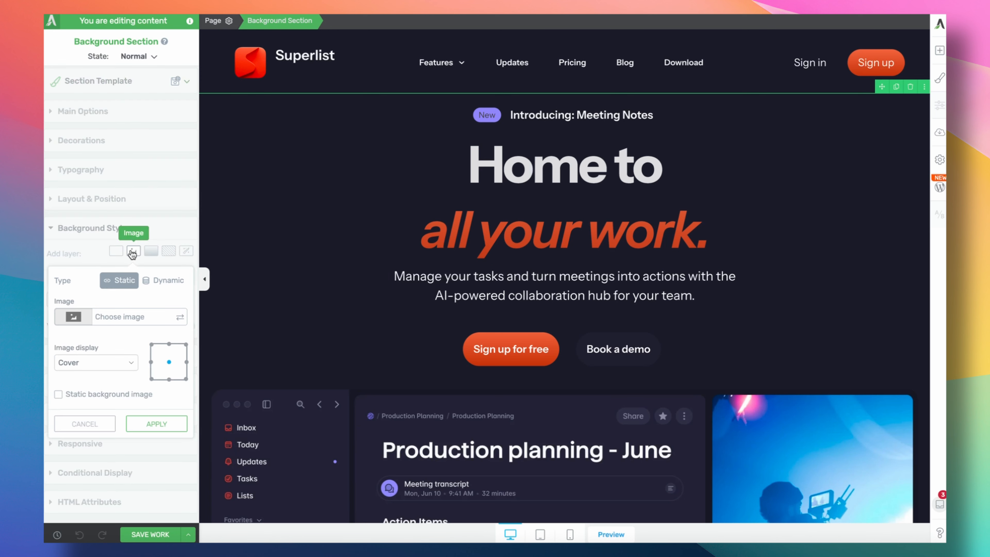
pyautogui.click(135, 320)
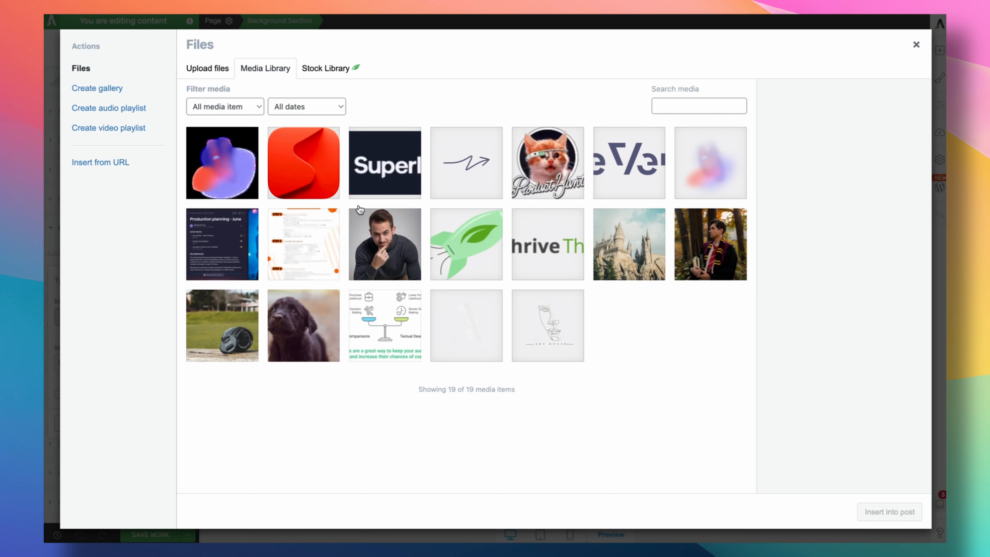
pyautogui.click(701, 183)
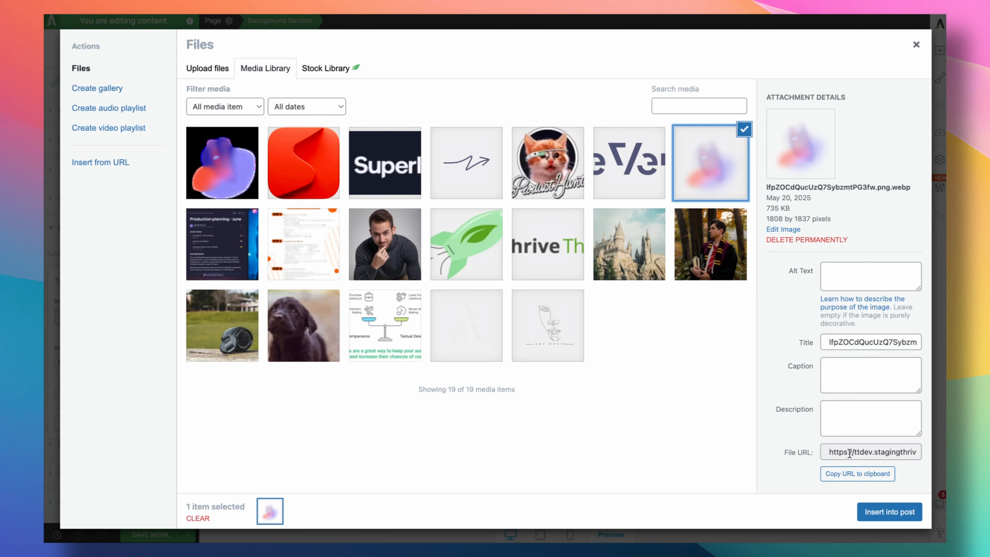
pyautogui.click(885, 509)
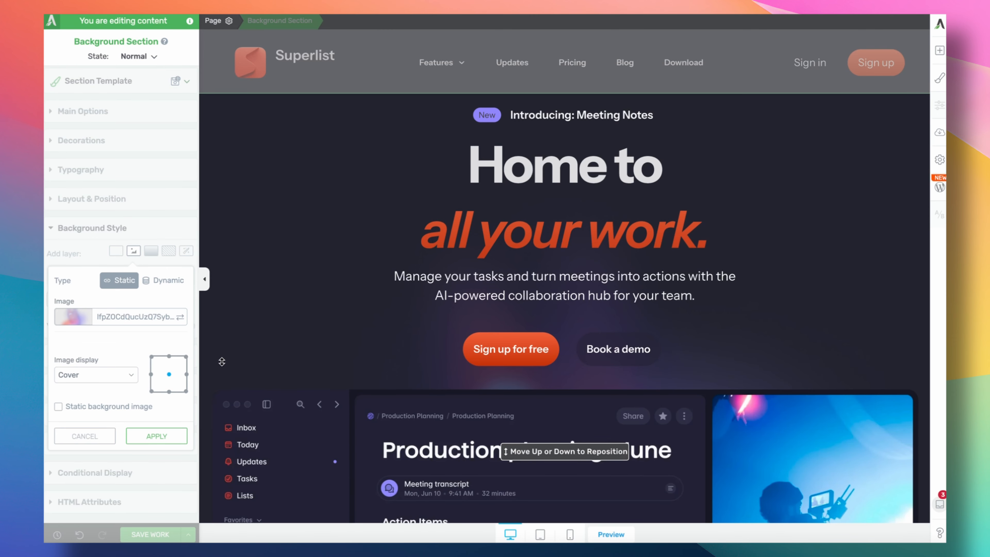
pyautogui.scroll(-2, 289, 363)
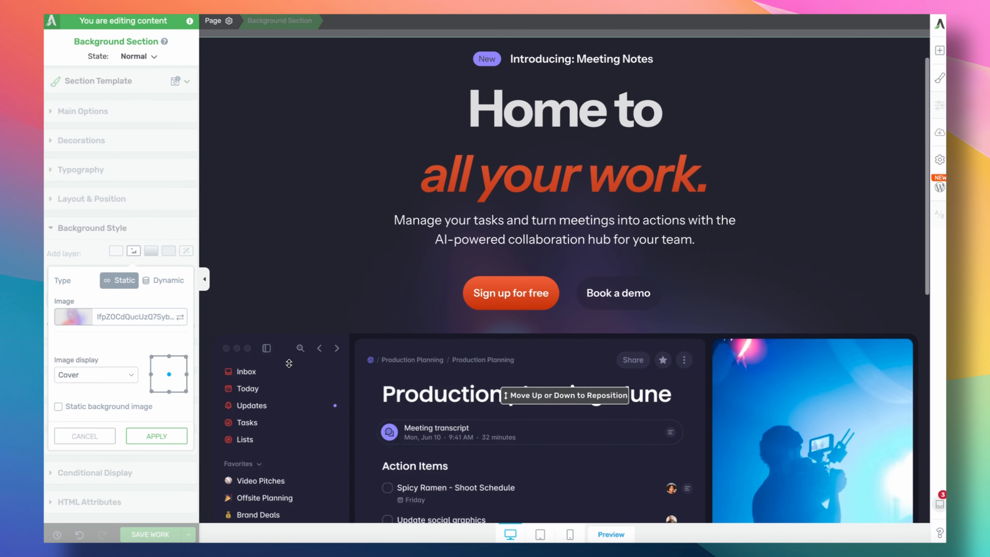
pyautogui.click(155, 436)
# Review the hero's new background and insert the same glow picture as a second image layer on the Background Section.
pyautogui.scroll(-2, 304, 332)
pyautogui.scroll(4, 303, 333)
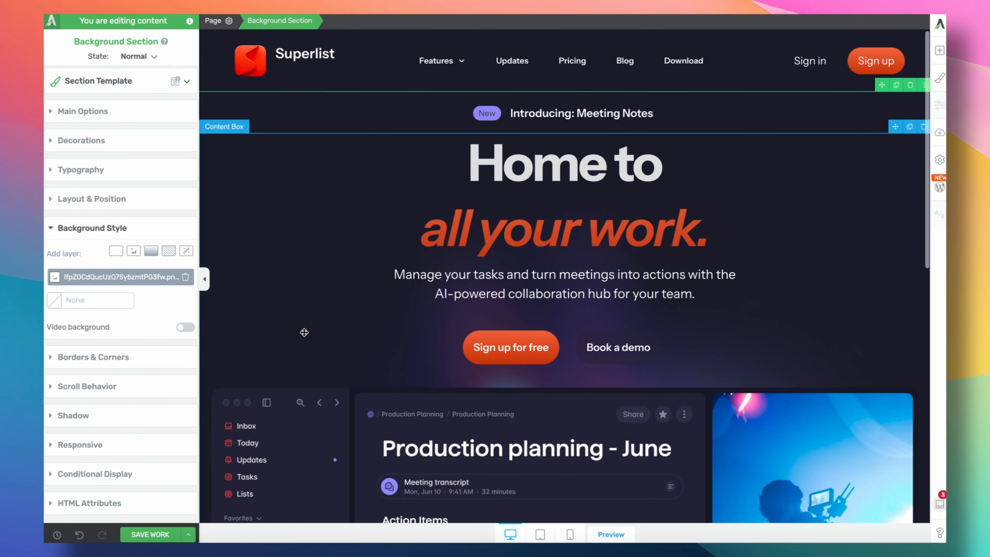
pyautogui.scroll(-6, 304, 333)
pyautogui.scroll(-4, 304, 332)
pyautogui.scroll(8, 304, 332)
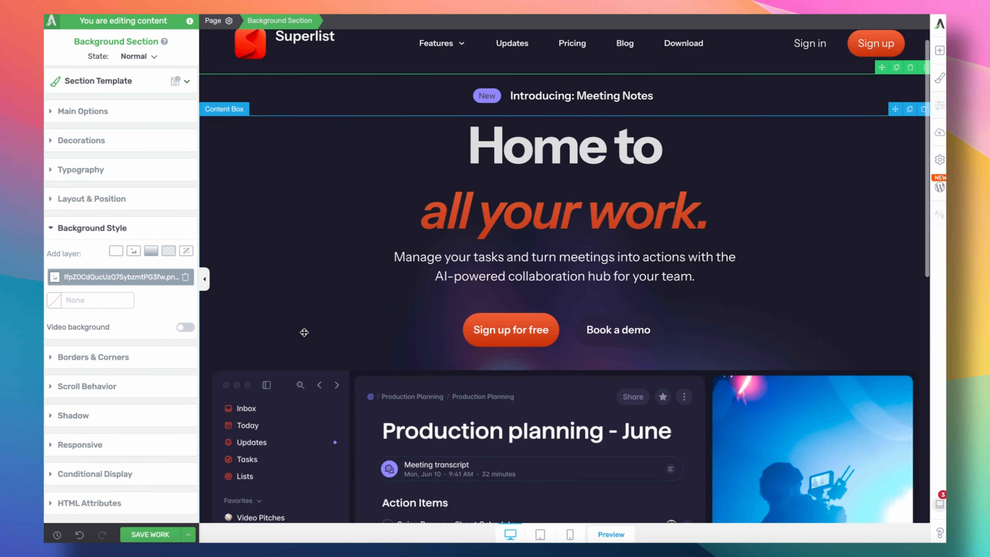
pyautogui.click(134, 250)
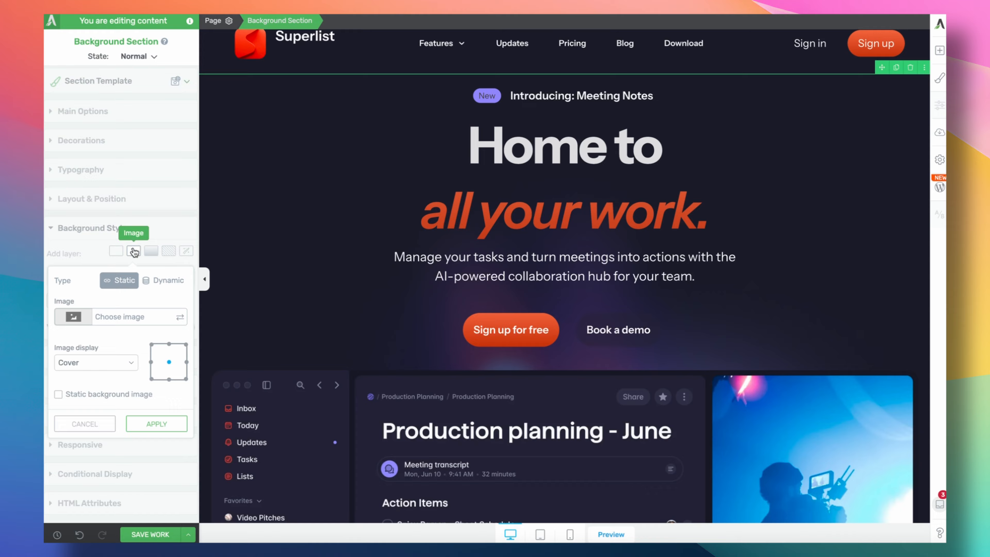
pyautogui.click(140, 318)
pyautogui.click(747, 176)
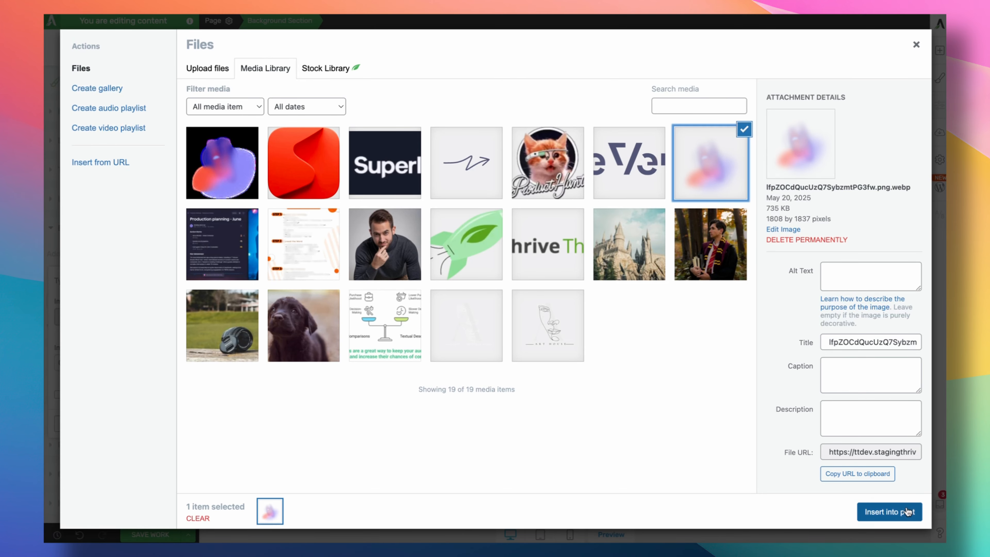
pyautogui.click(889, 511)
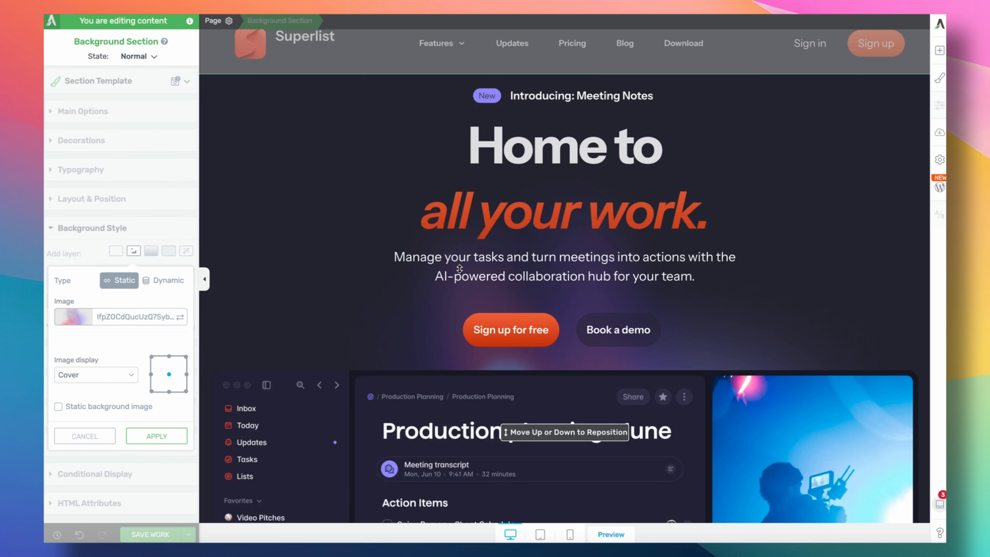
# Try the Contain display with top-left and top-right alignment for the second background image.
pyautogui.click(152, 357)
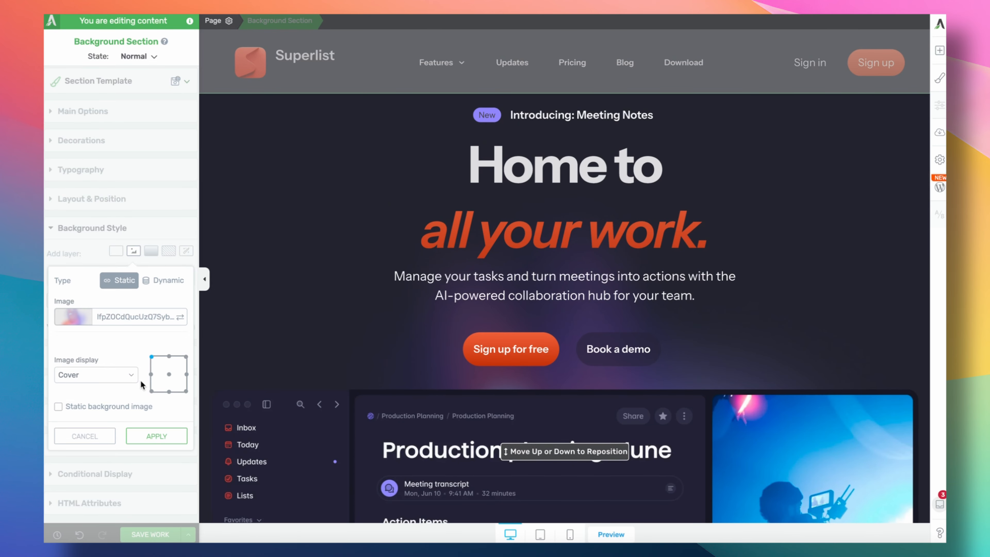
pyautogui.click(136, 377)
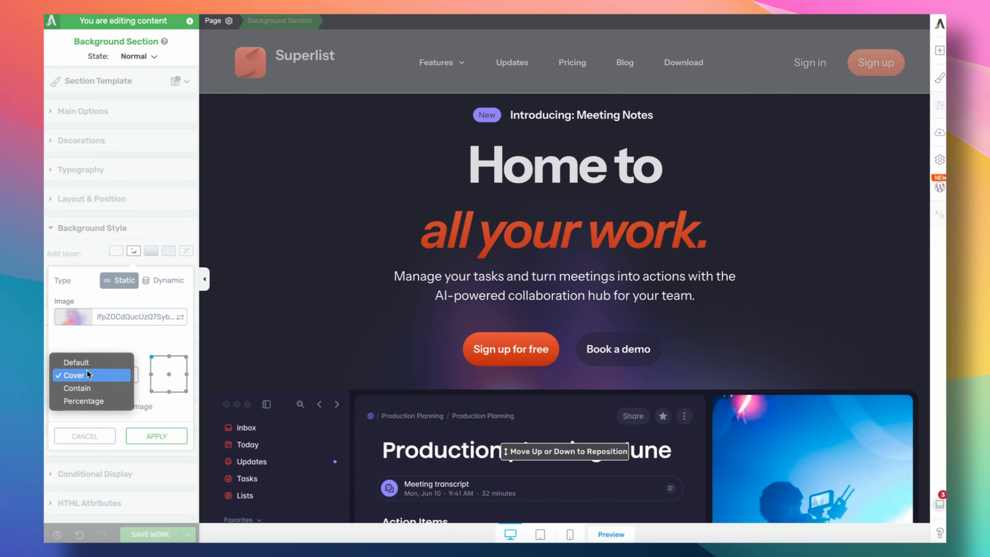
pyautogui.click(101, 387)
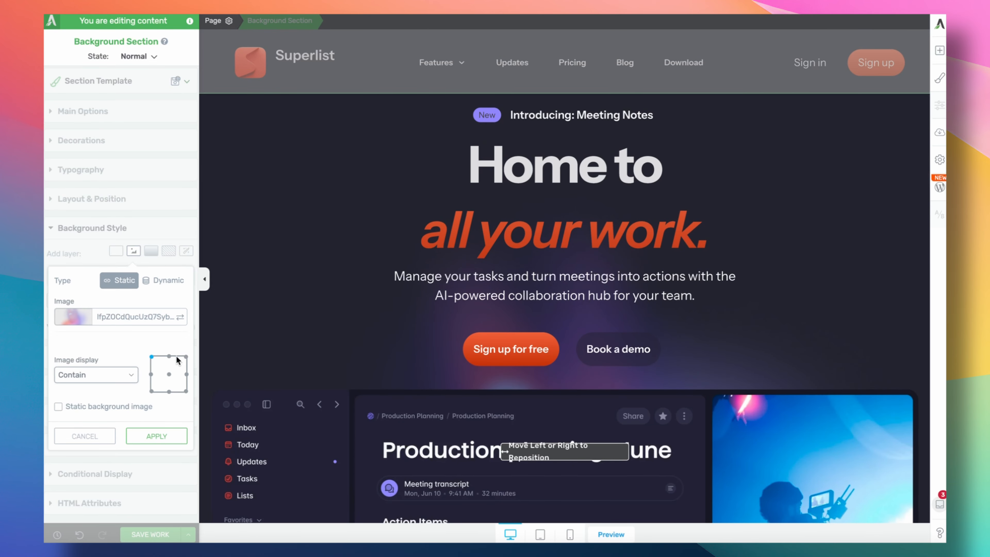
pyautogui.click(186, 357)
# Set the second background image's display to Default and align it to the section's middle-right point.
pyautogui.click(121, 377)
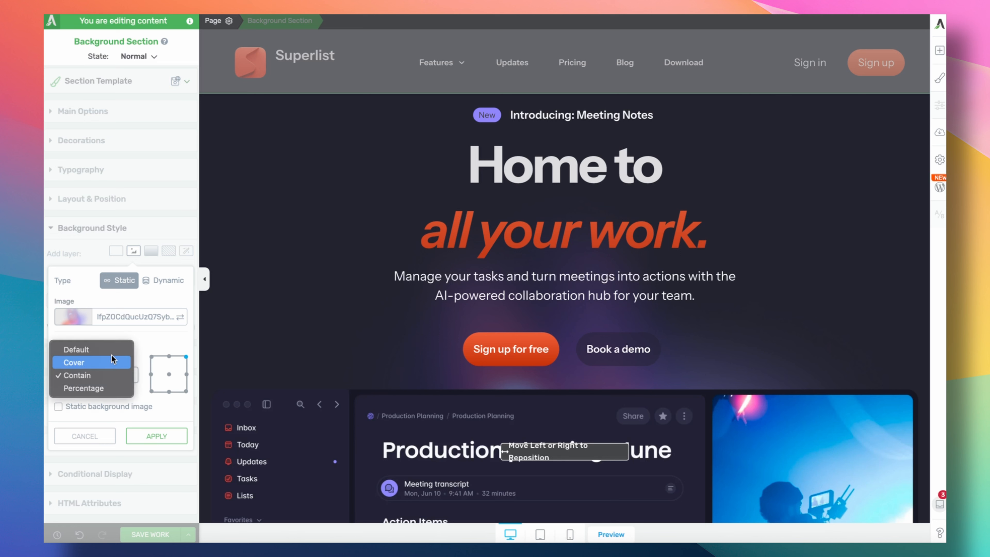
pyautogui.click(97, 349)
pyautogui.click(152, 357)
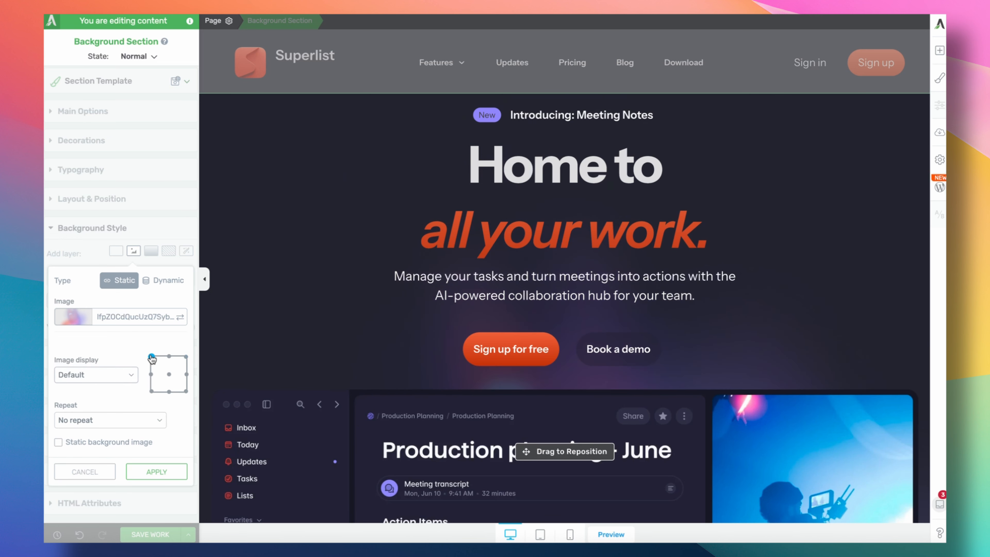
pyautogui.click(168, 374)
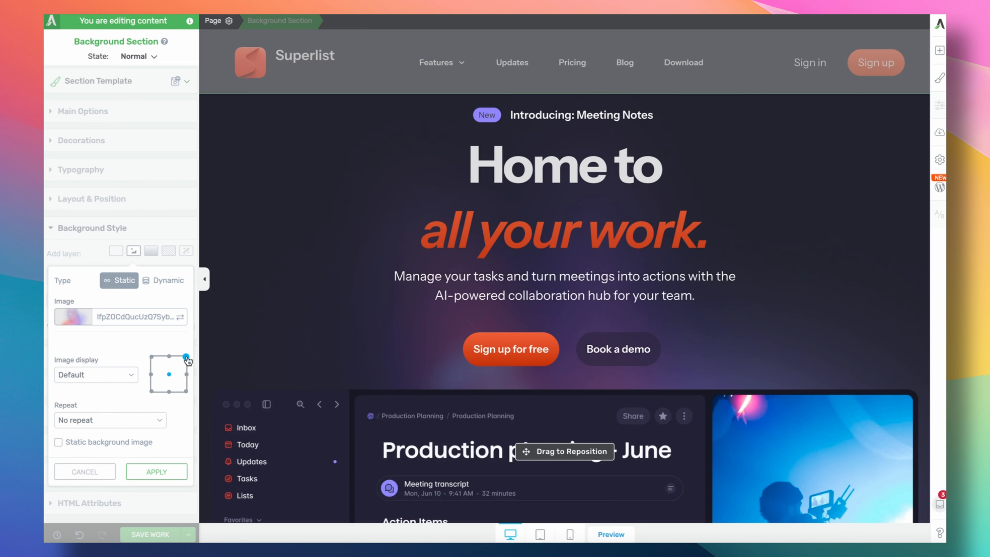
pyautogui.click(186, 357)
pyautogui.click(186, 374)
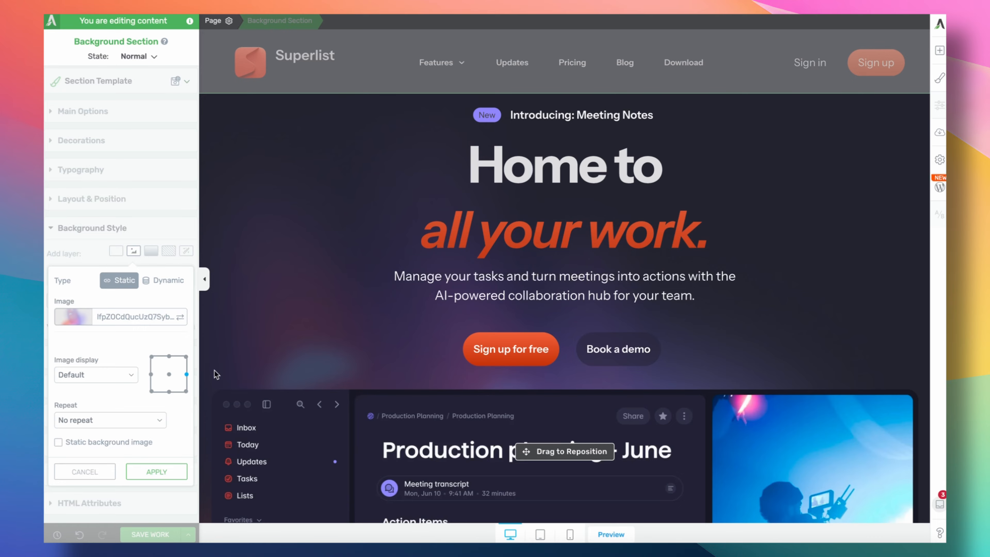
# Reposition the second background image so its glow sits behind the headline and buttons, and apply the layer.
pyautogui.scroll(-5, 331, 337)
pyautogui.scroll(5, 331, 338)
pyautogui.scroll(-5, 331, 338)
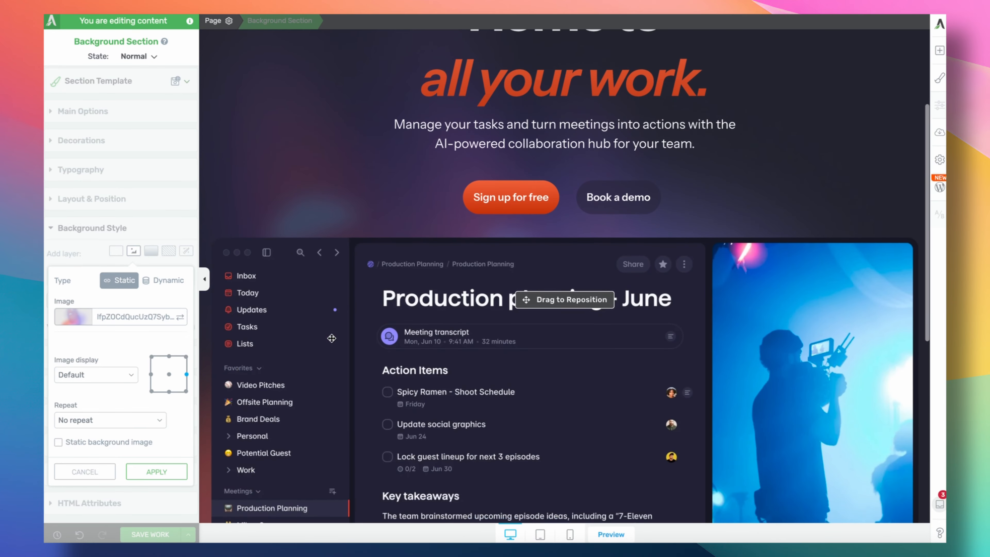
pyautogui.scroll(5, 329, 332)
pyautogui.scroll(-5, 325, 329)
pyautogui.scroll(4, 325, 328)
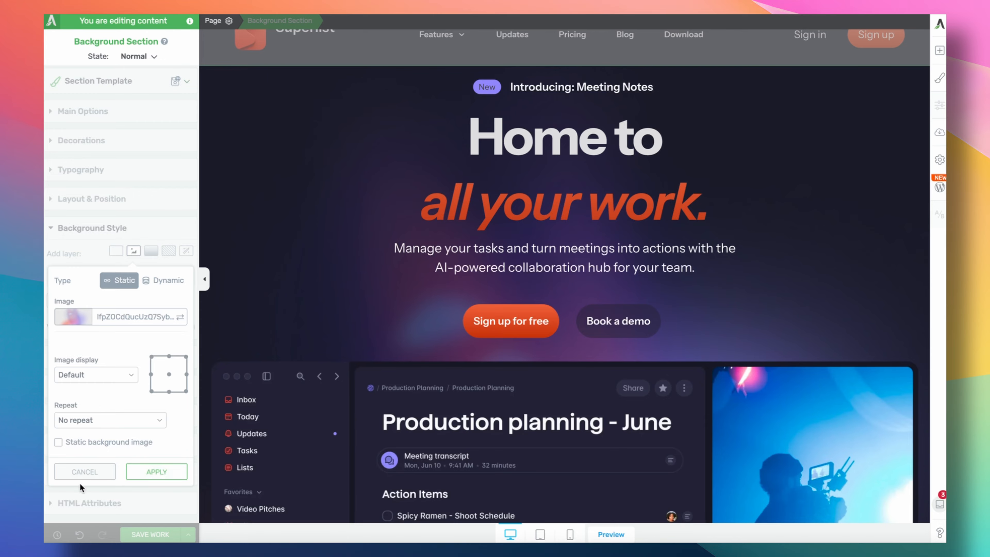
pyautogui.click(156, 471)
# Review the layered hero background with the settings sidebar collapsed, restore the sidebar, and save the page.
pyautogui.click(287, 254)
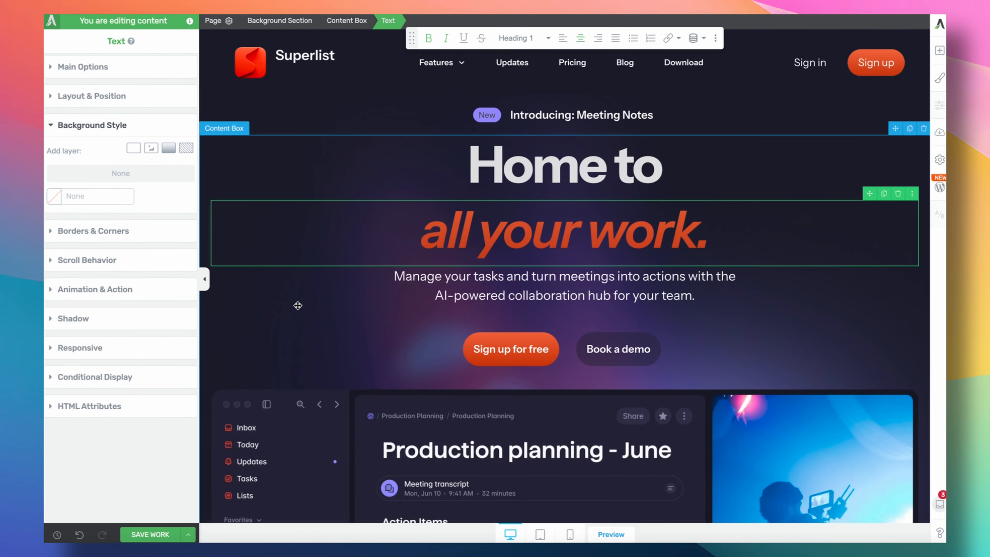
pyautogui.scroll(-10, 298, 305)
pyautogui.scroll(7, 298, 333)
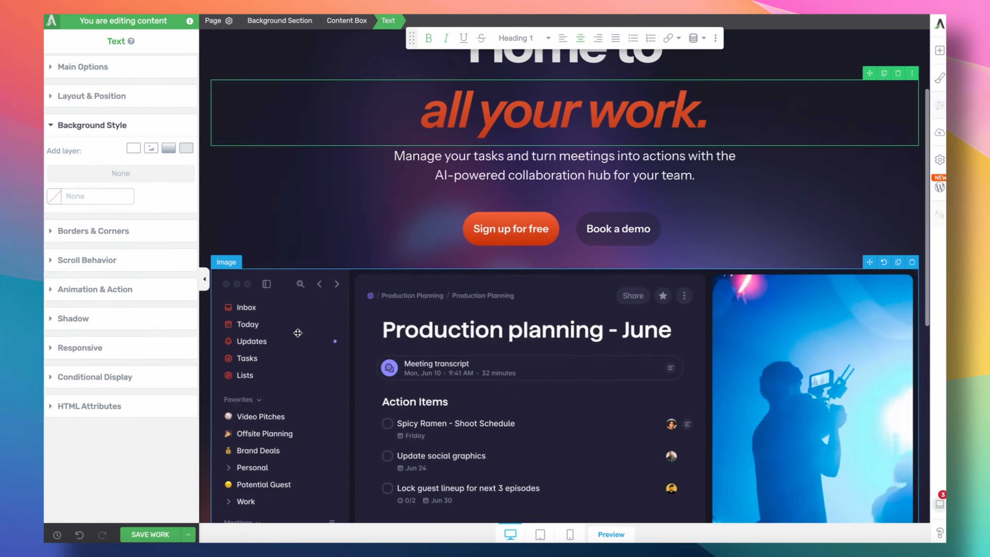
pyautogui.scroll(-5, 297, 333)
pyautogui.scroll(8, 298, 332)
pyautogui.click(204, 279)
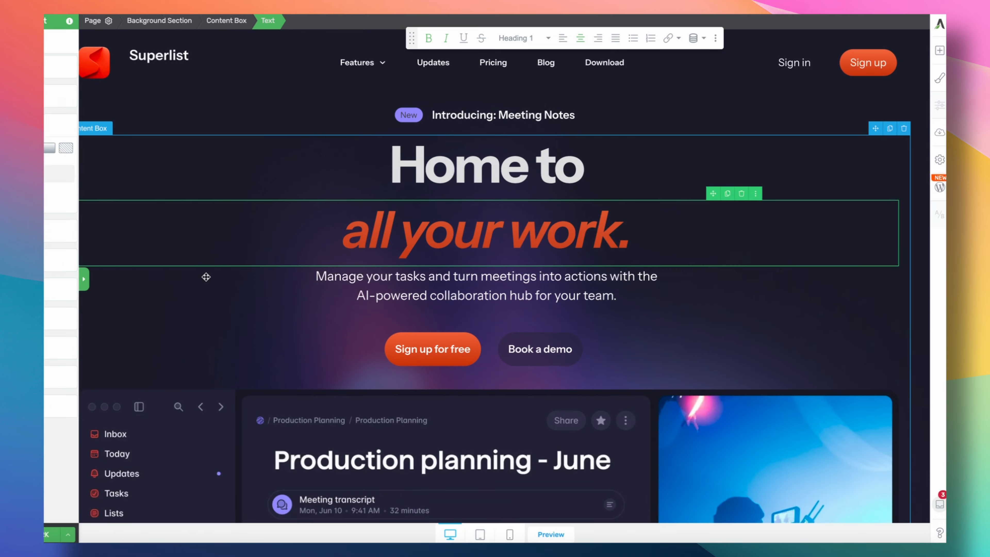
pyautogui.scroll(-5, 258, 309)
pyautogui.scroll(5, 259, 310)
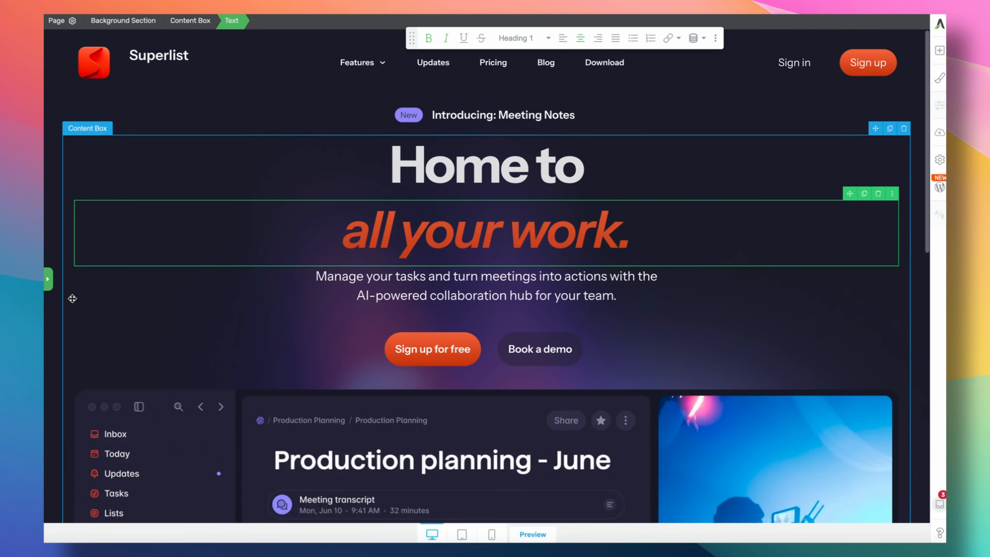
pyautogui.click(47, 279)
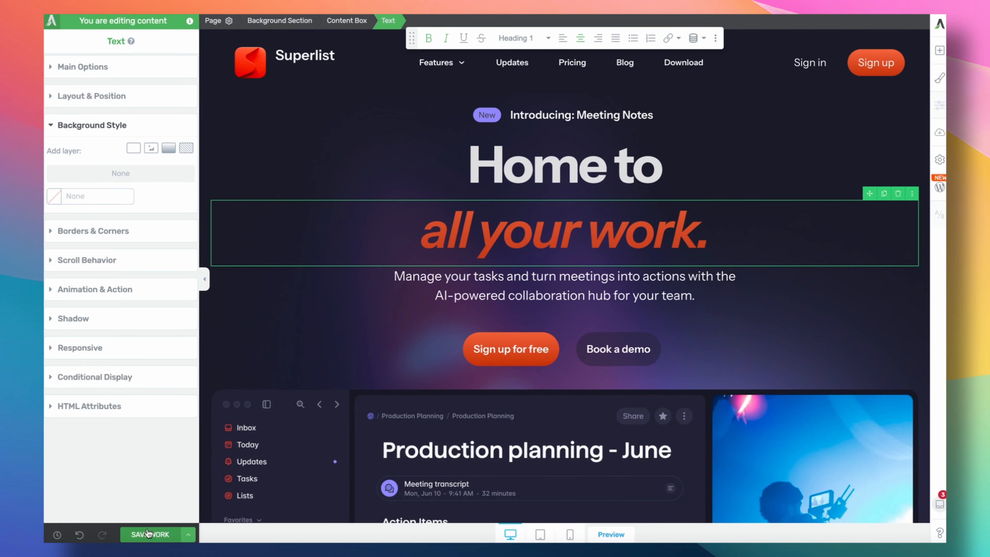
pyautogui.click(147, 533)
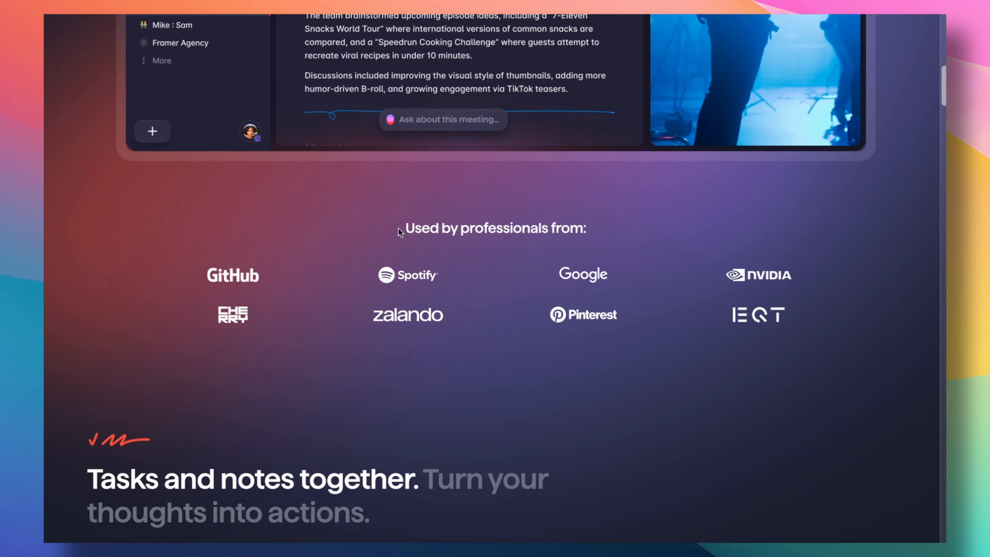
# Examine the original homepage's background around the app screenshot and client logos, and compare it with the edited page.
pyautogui.scroll(10, 203, 312)
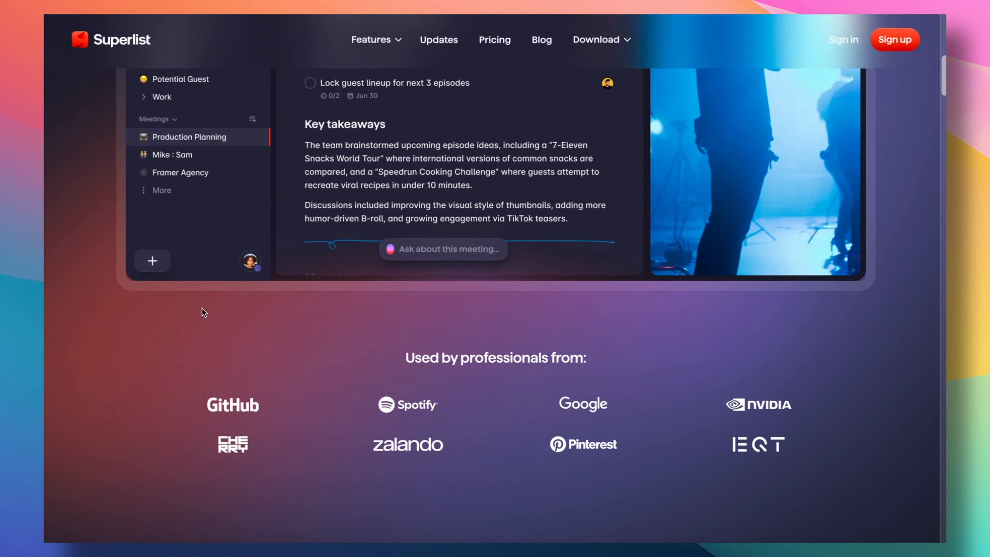
pyautogui.scroll(-6, 203, 312)
pyautogui.scroll(-5, 204, 312)
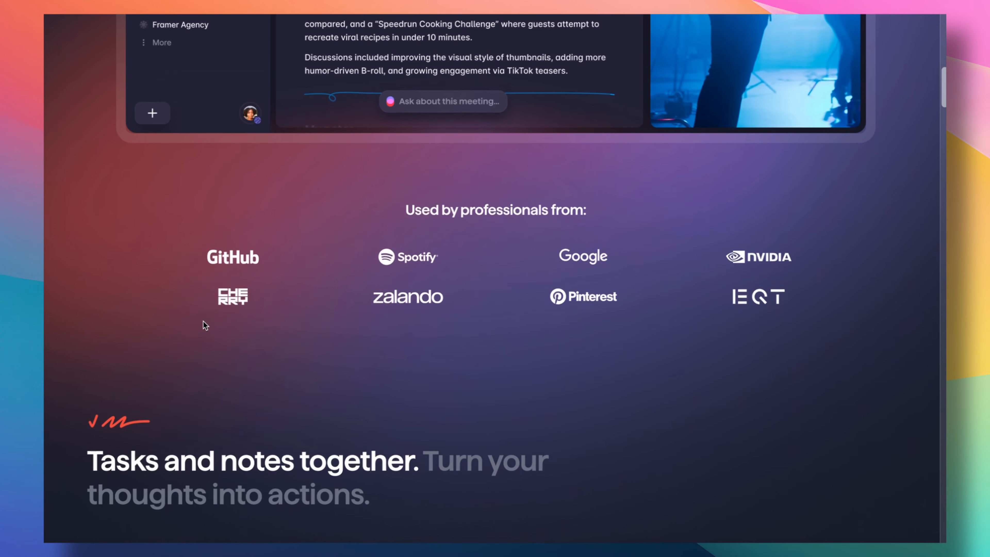
pyautogui.scroll(2, 203, 321)
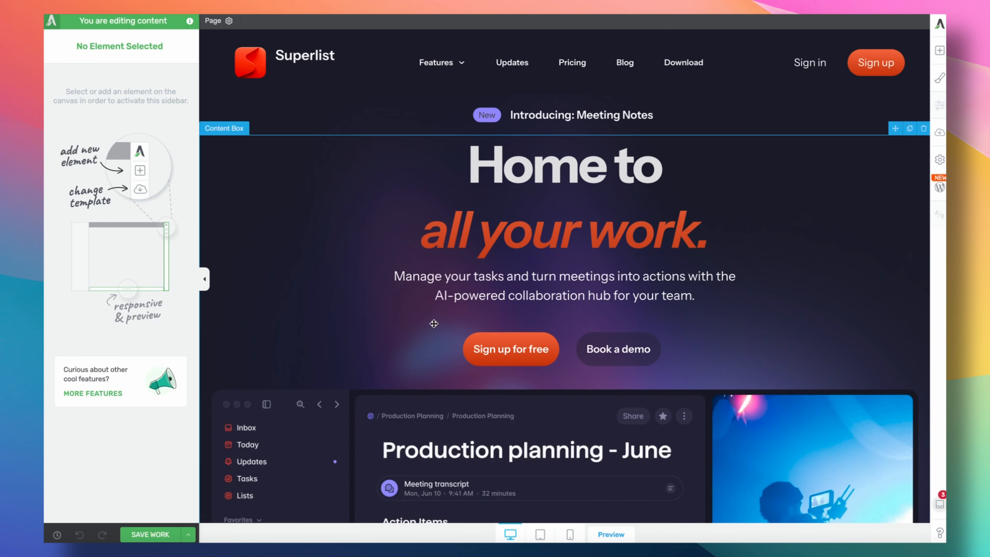
pyautogui.scroll(-10, 434, 324)
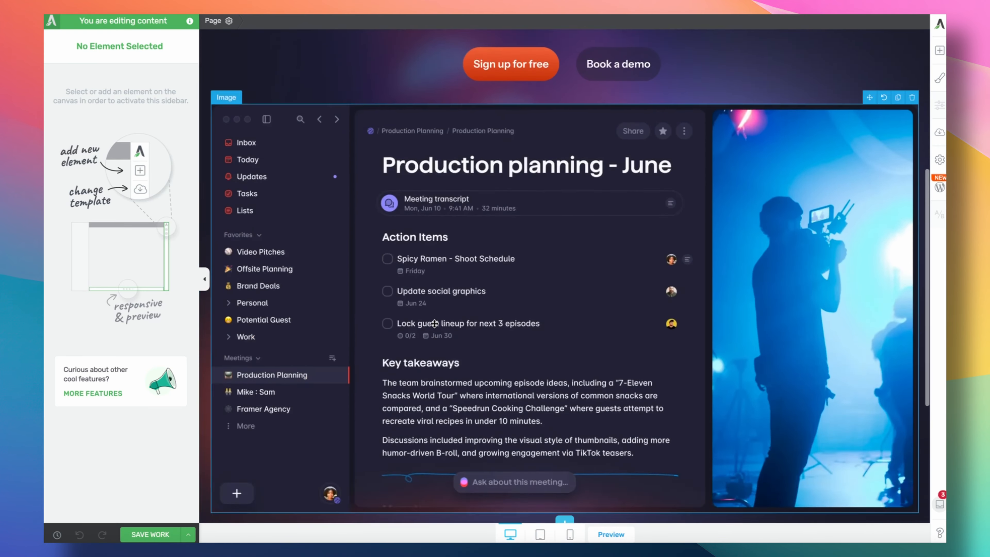
# Examine how the original homepage's background glow extends from the app screenshot past the client logos.
pyautogui.scroll(4, 435, 326)
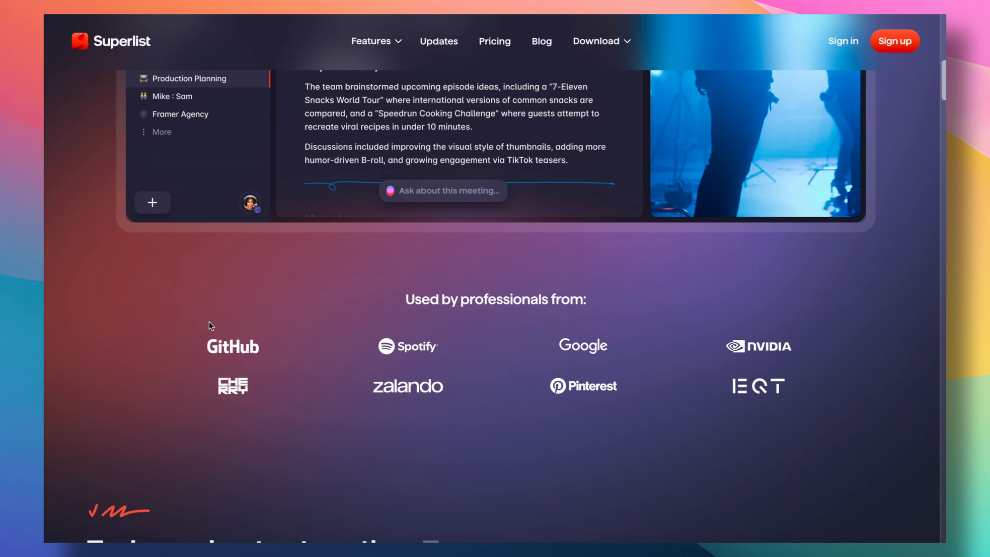
pyautogui.scroll(3, 154, 269)
pyautogui.scroll(-2, 127, 328)
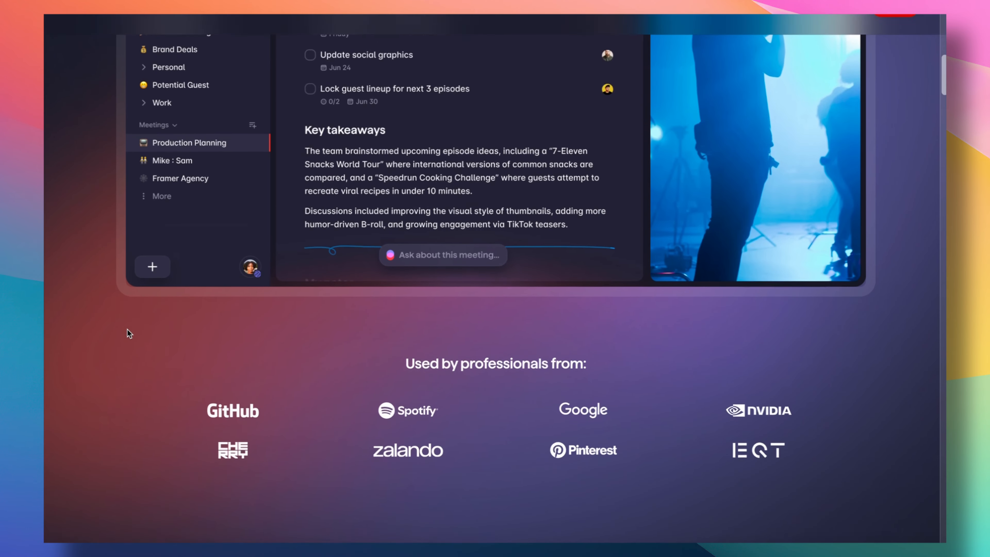
pyautogui.scroll(-4, 159, 269)
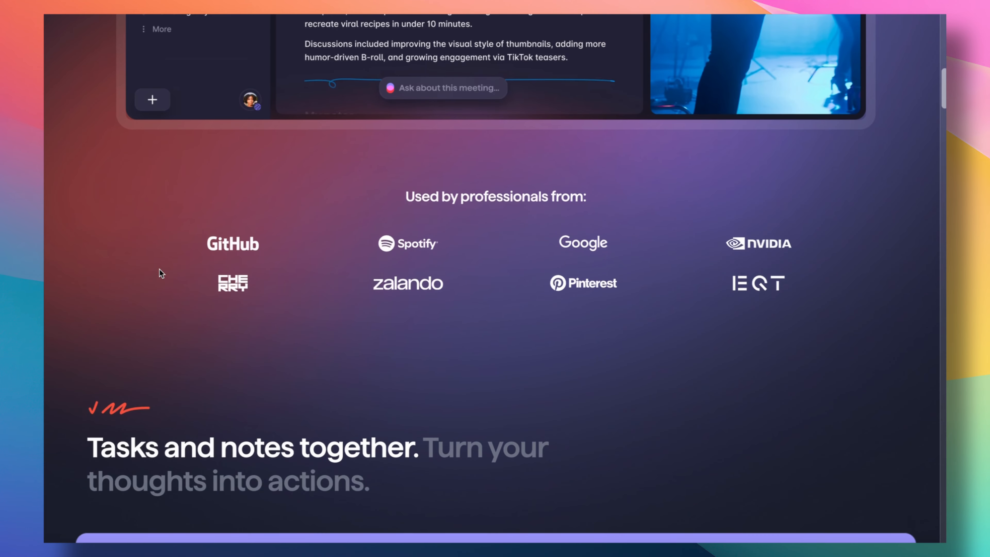
pyautogui.scroll(1, 184, 266)
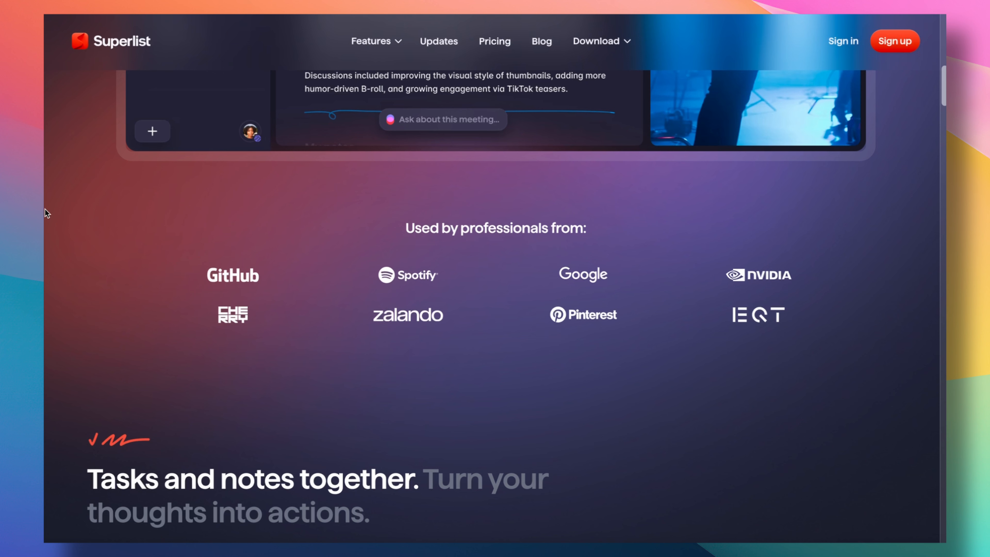
# Study the original client-logos section, outlining its full-width area, centered content block and background glow below the app screenshot.
pyautogui.moveTo(45, 206); pyautogui.dragTo(275, 199)
pyautogui.moveTo(692, 205); pyautogui.dragTo(943, 223)
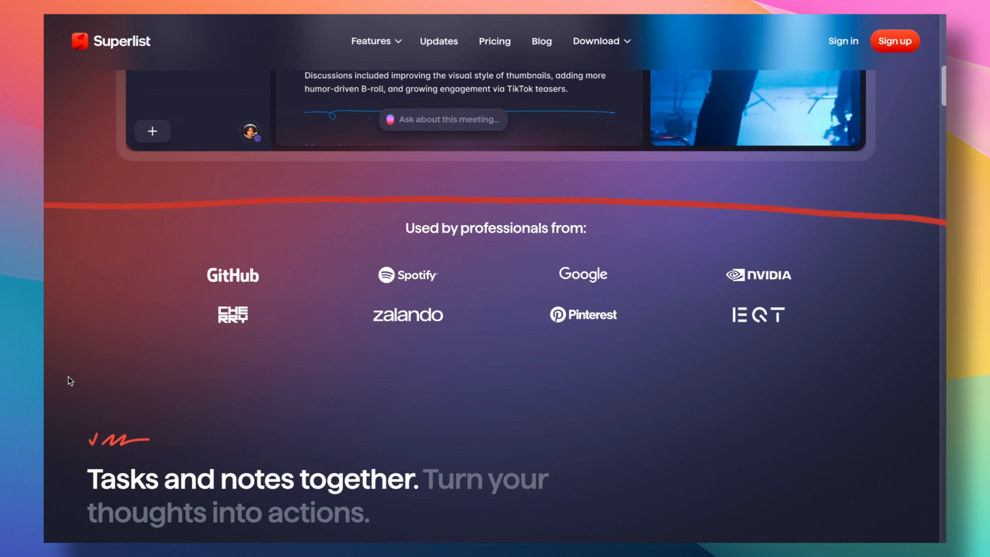
pyautogui.moveTo(68, 372); pyautogui.dragTo(909, 372)
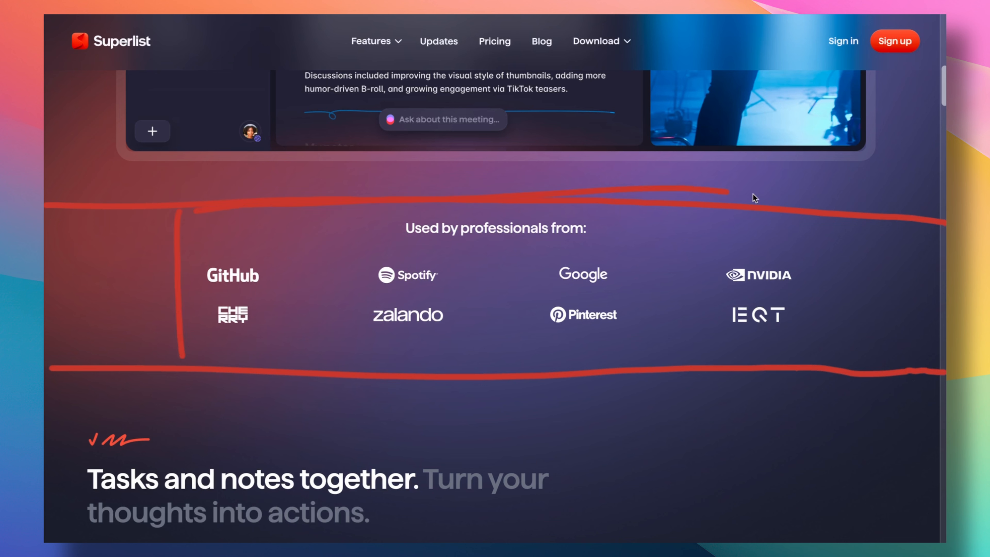
pyautogui.moveTo(754, 197); pyautogui.dragTo(840, 359)
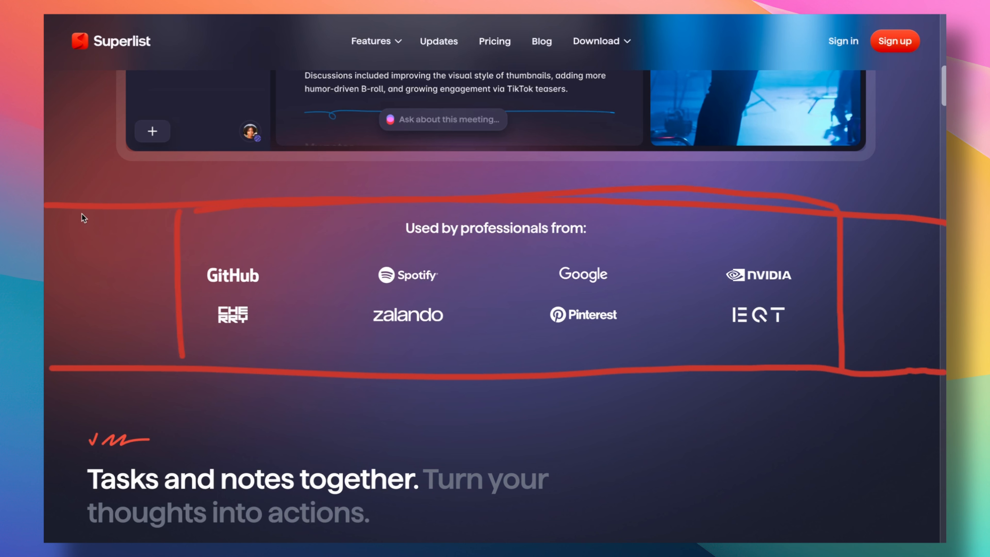
pyautogui.press('Escape')
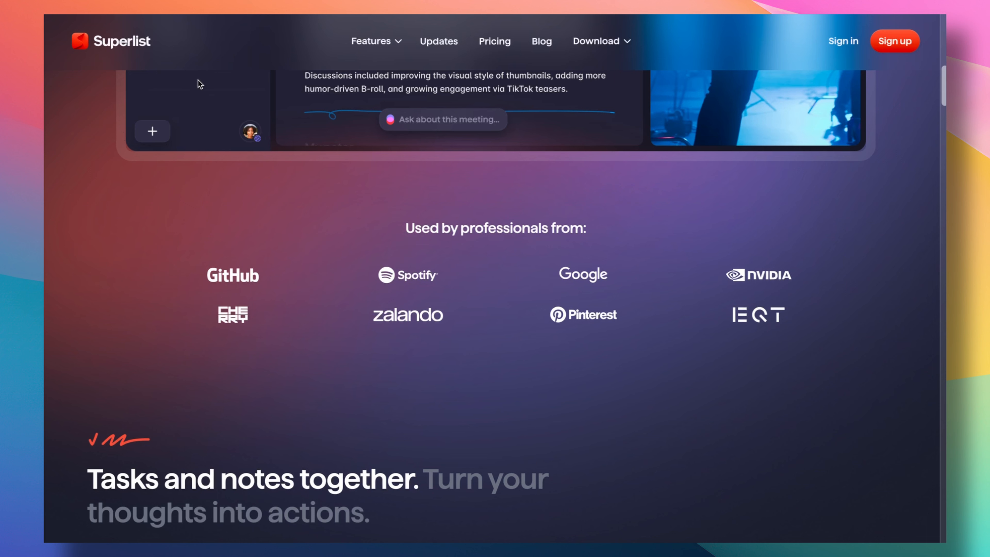
pyautogui.moveTo(180, 83)
pyautogui.mouseDown()
pyautogui.moveTo(60, 194)
pyautogui.moveTo(123, 430)
pyautogui.moveTo(402, 244)
pyautogui.moveTo(153, 68)
pyautogui.mouseUp()
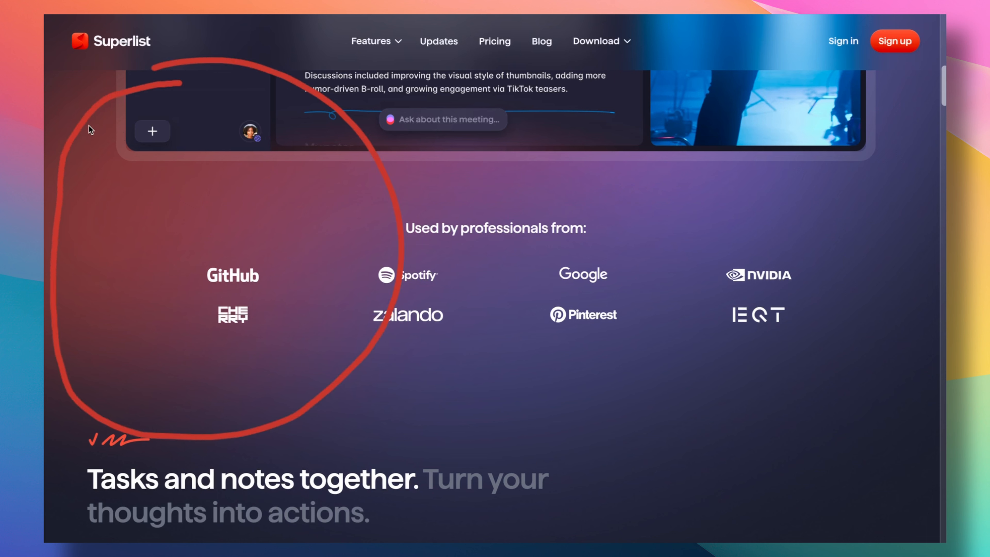
pyautogui.moveTo(66, 159); pyautogui.dragTo(869, 177)
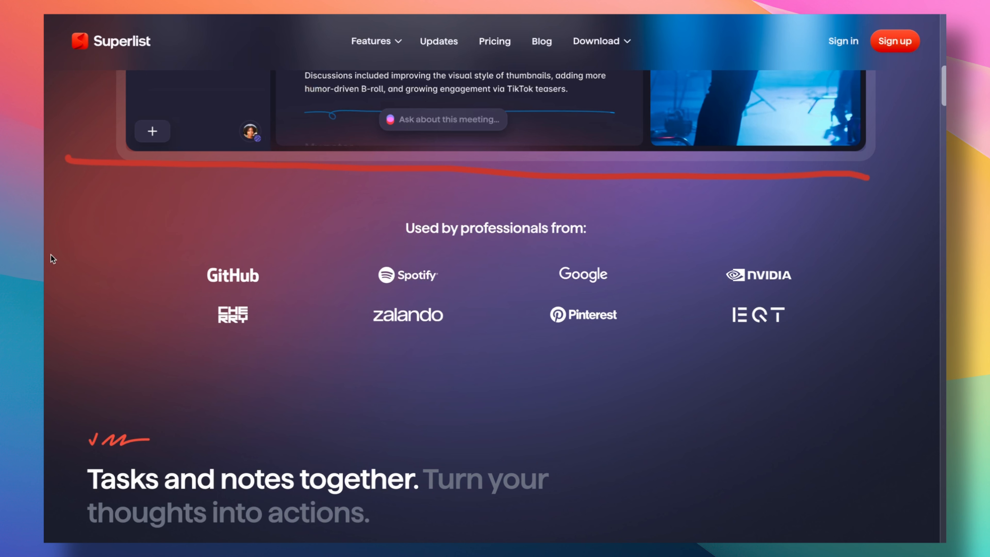
pyautogui.moveTo(87, 225); pyautogui.dragTo(896, 190)
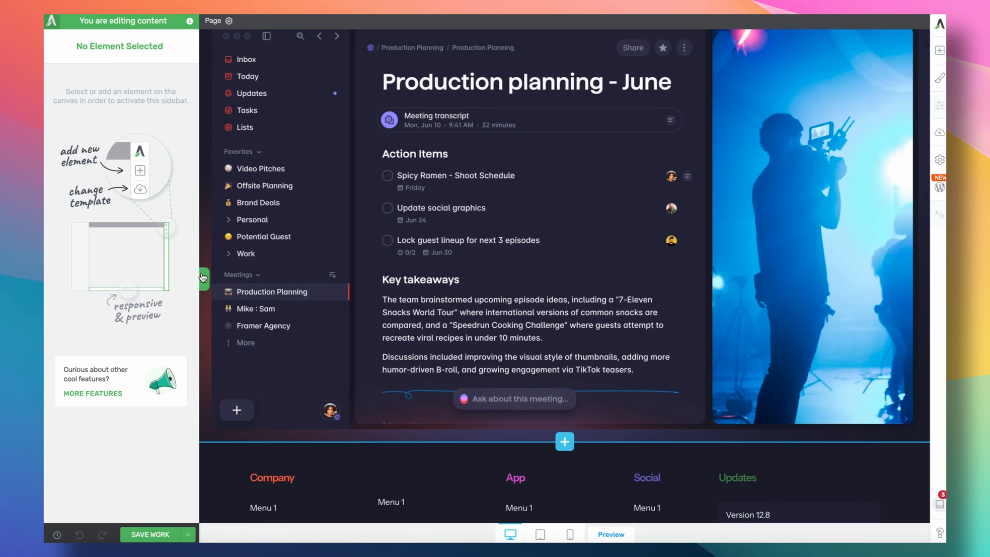
# Add a content box directly below the app screenshot in the hero section.
pyautogui.click(203, 277)
pyautogui.scroll(-5, 568, 336)
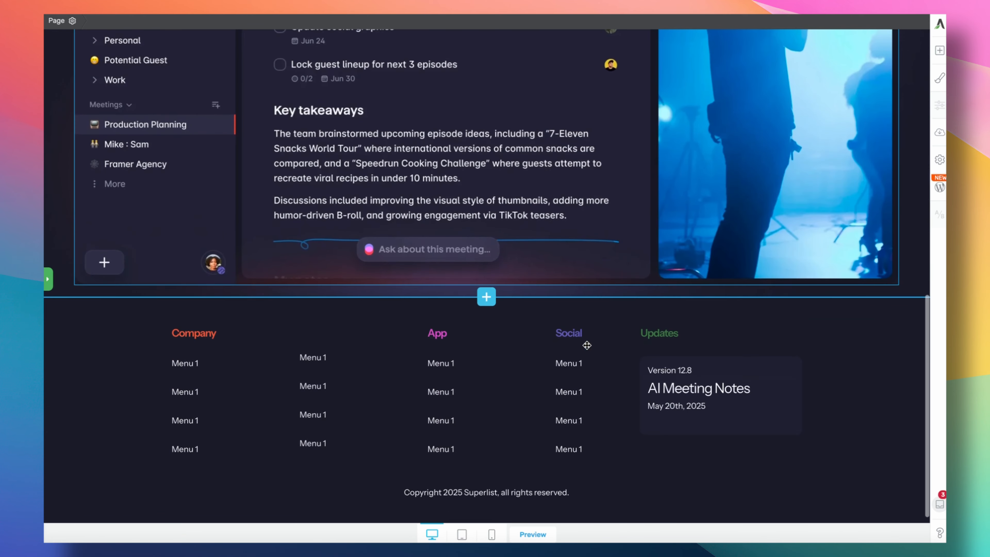
pyautogui.click(940, 56)
pyautogui.moveTo(883, 230); pyautogui.dragTo(604, 298)
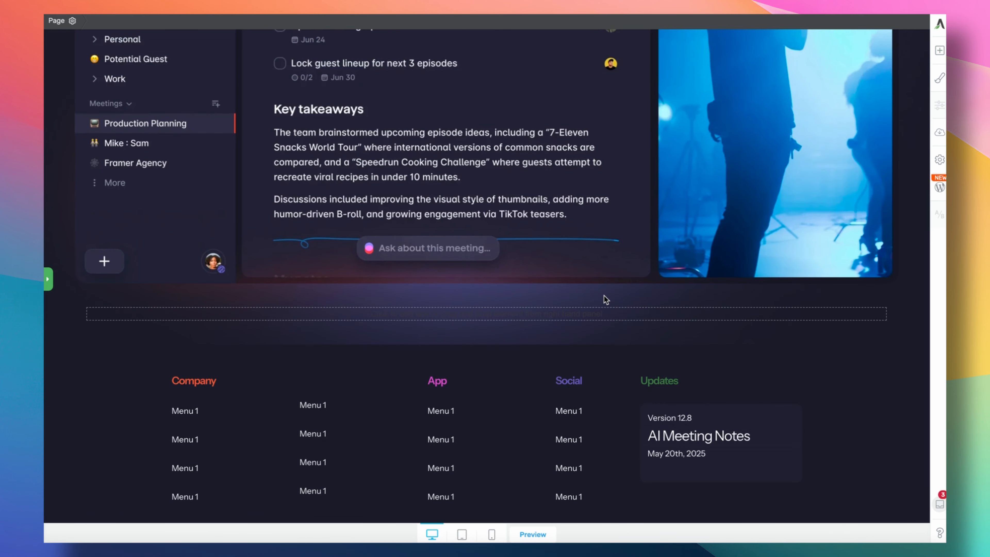
# Set the new content box's top margin to 120 px and check the glow below the app screenshot.
pyautogui.click(48, 279)
pyautogui.click(137, 316)
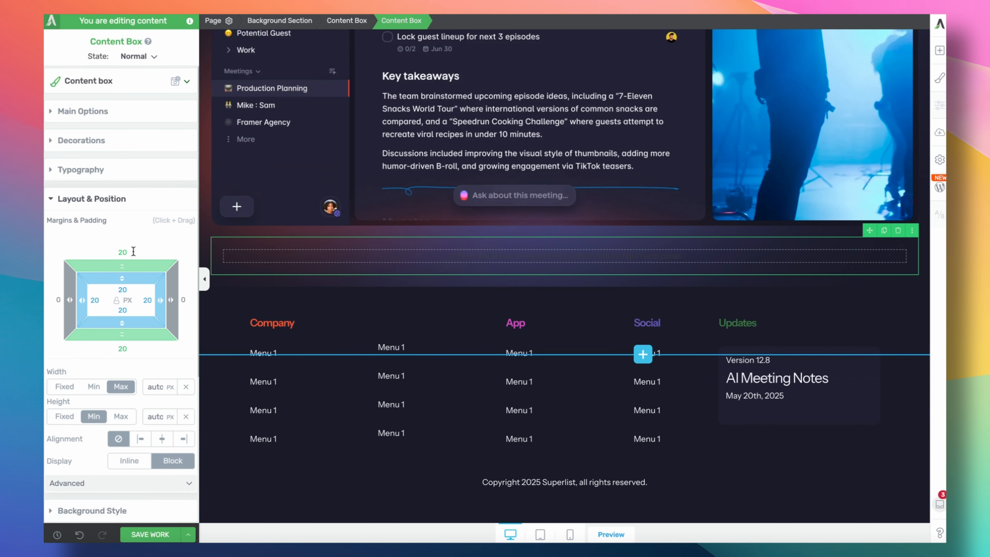
pyautogui.write('120')
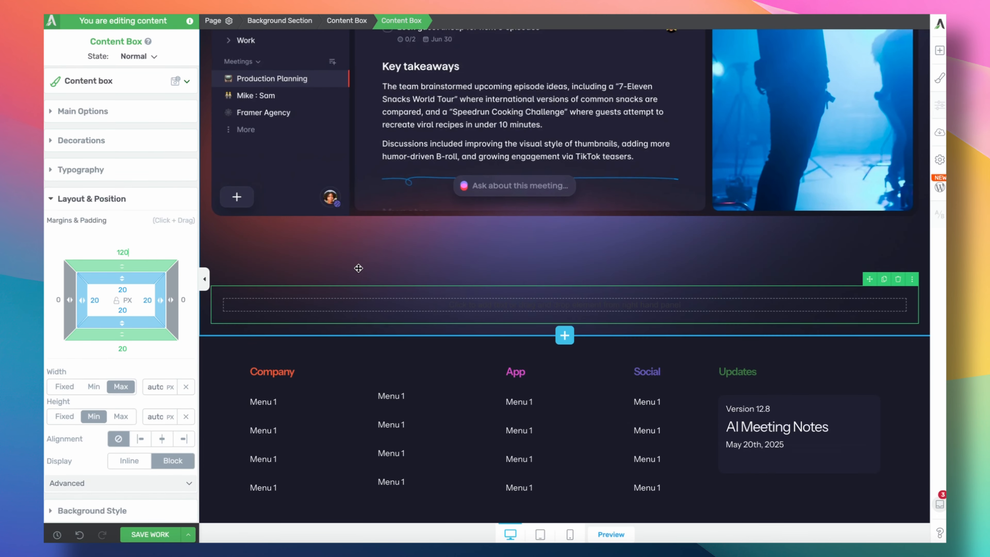
pyautogui.scroll(-2, 366, 272)
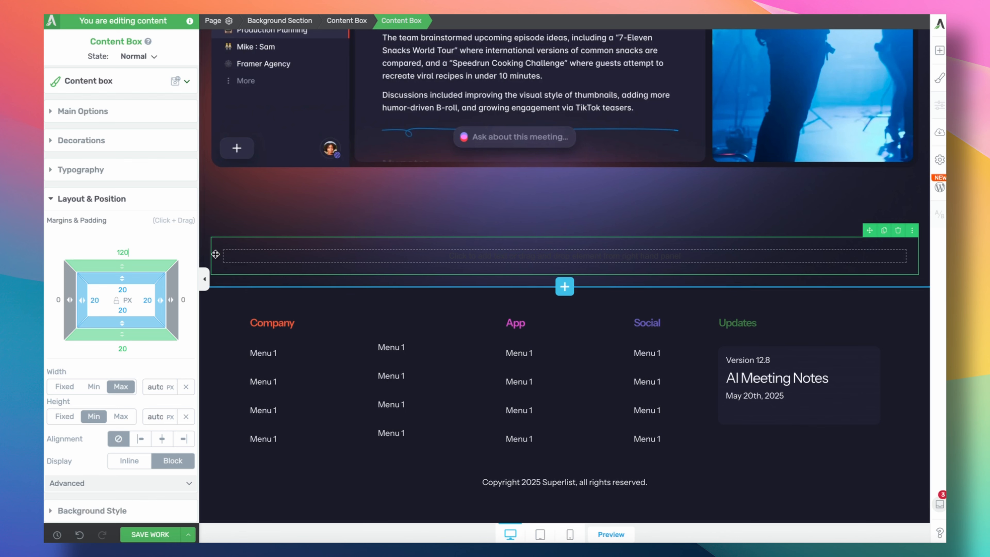
pyautogui.scroll(5, 372, 230)
pyautogui.scroll(-5, 372, 230)
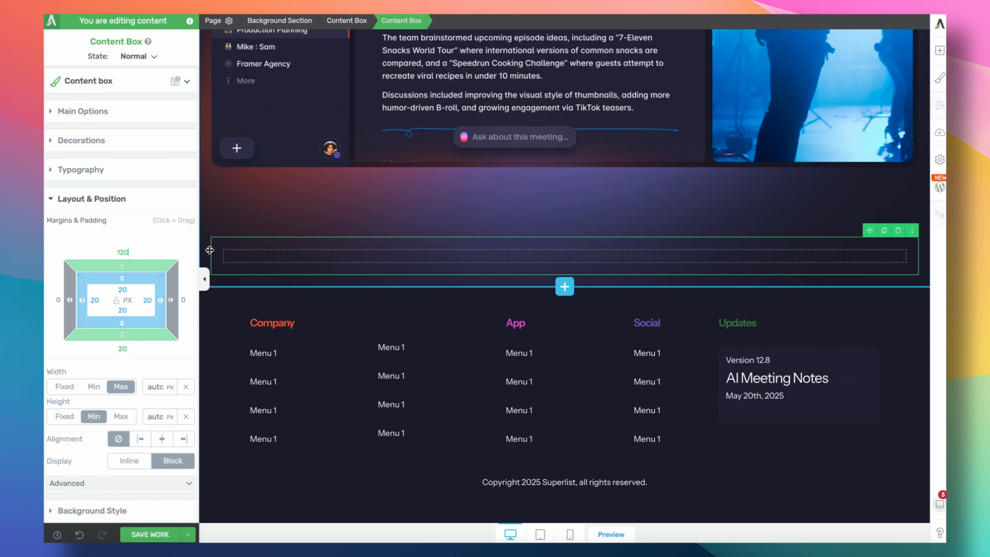
pyautogui.click(204, 280)
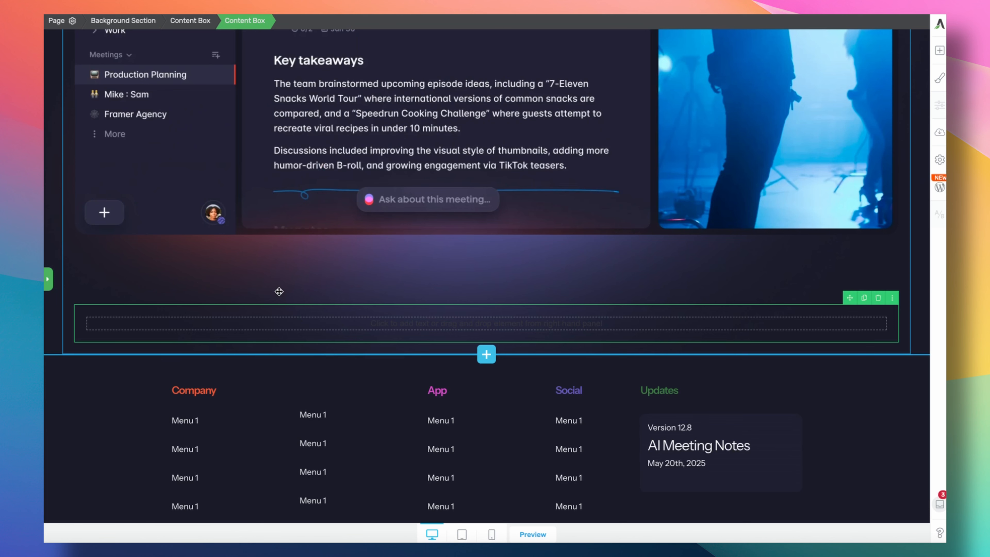
pyautogui.click(55, 279)
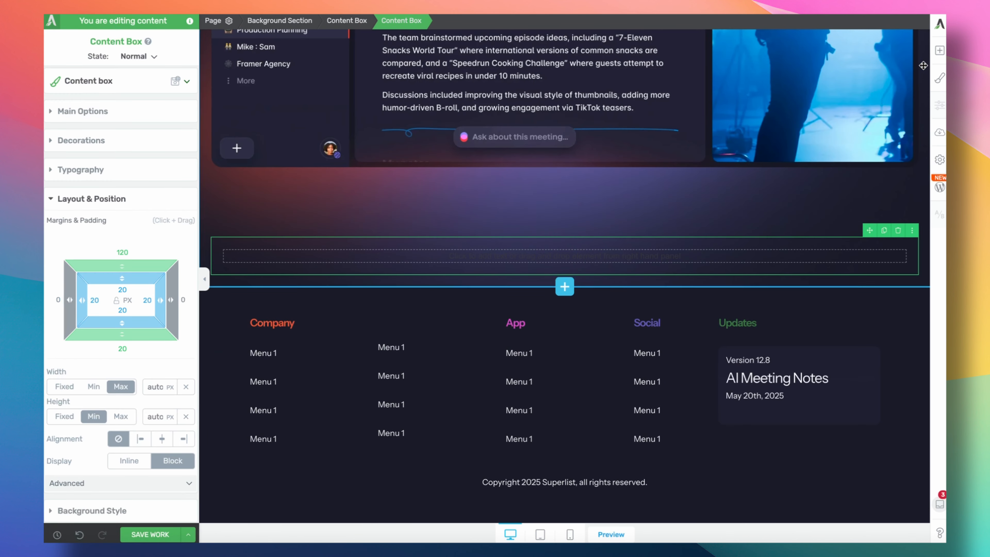
# Insert a four-column Columns element inside the new content box.
pyautogui.click(939, 50)
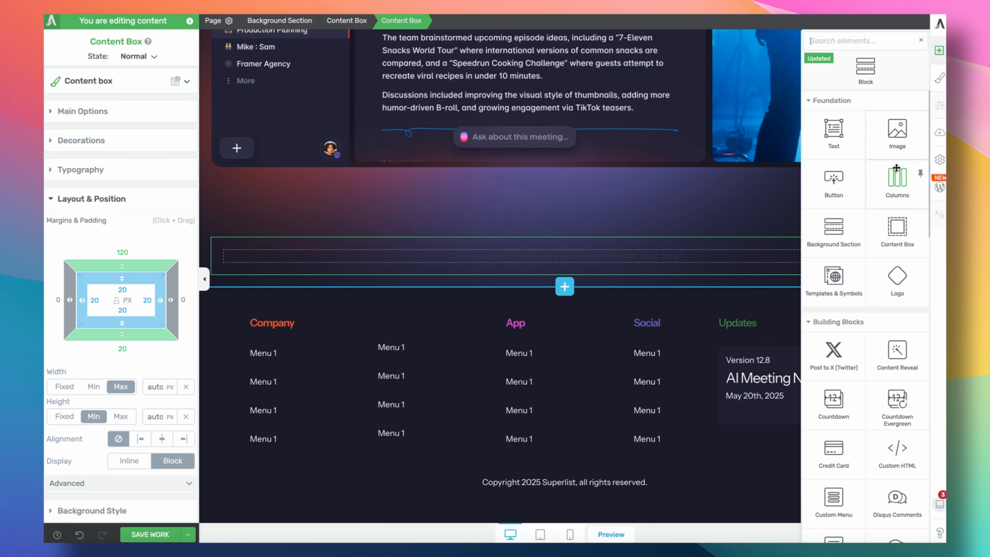
pyautogui.moveTo(904, 185); pyautogui.dragTo(647, 260)
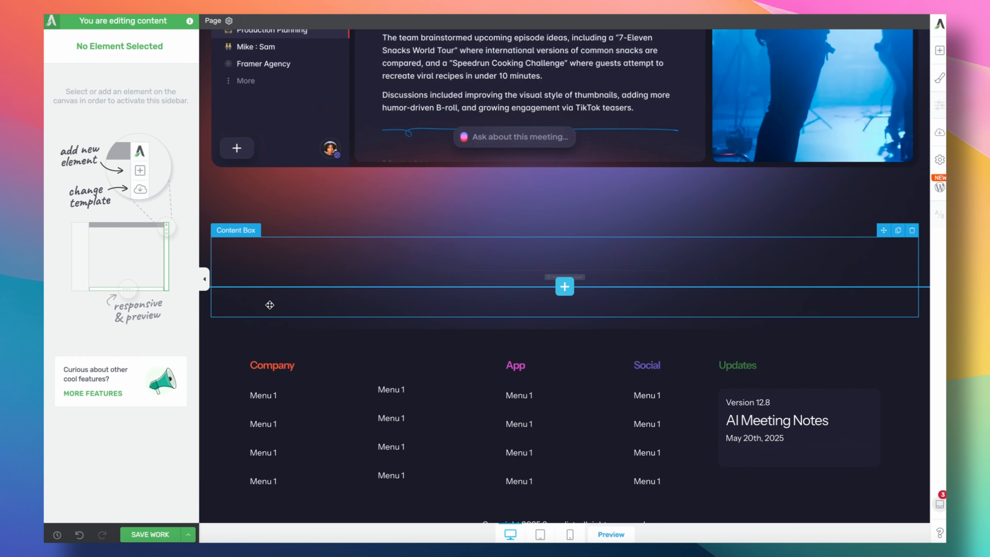
pyautogui.click(621, 309)
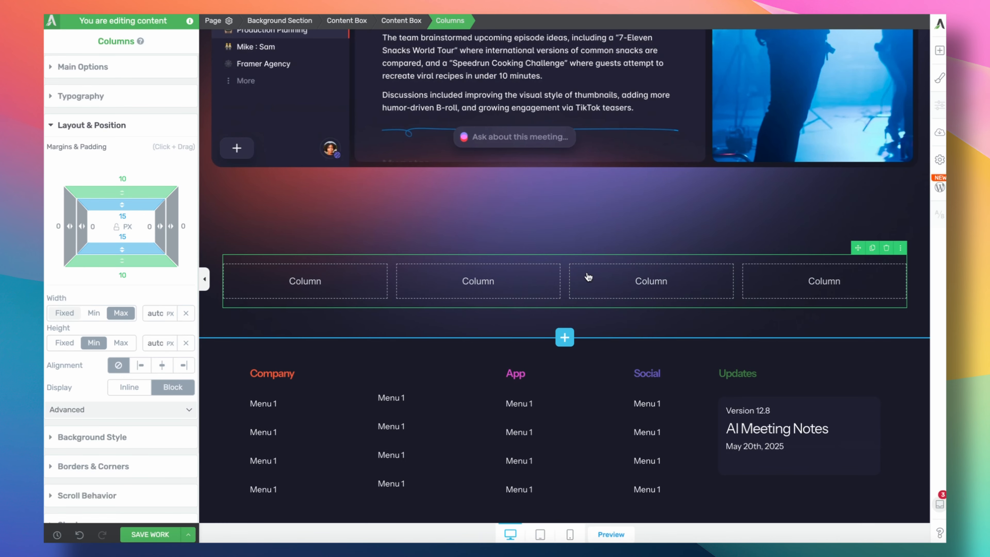
# Place an image in the first column using the white Google logo from the media library.
pyautogui.click(939, 50)
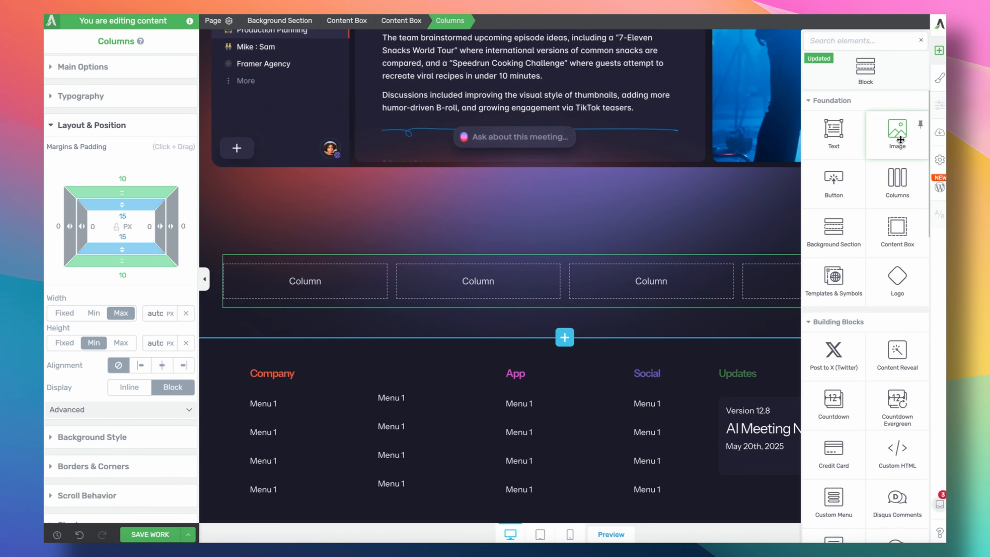
pyautogui.moveTo(897, 132); pyautogui.dragTo(342, 283)
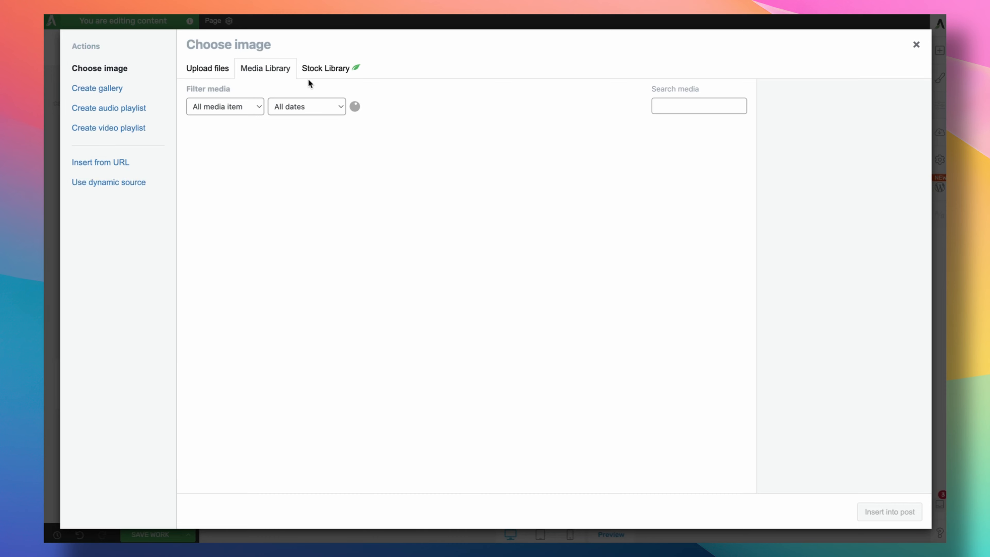
pyautogui.click(221, 161)
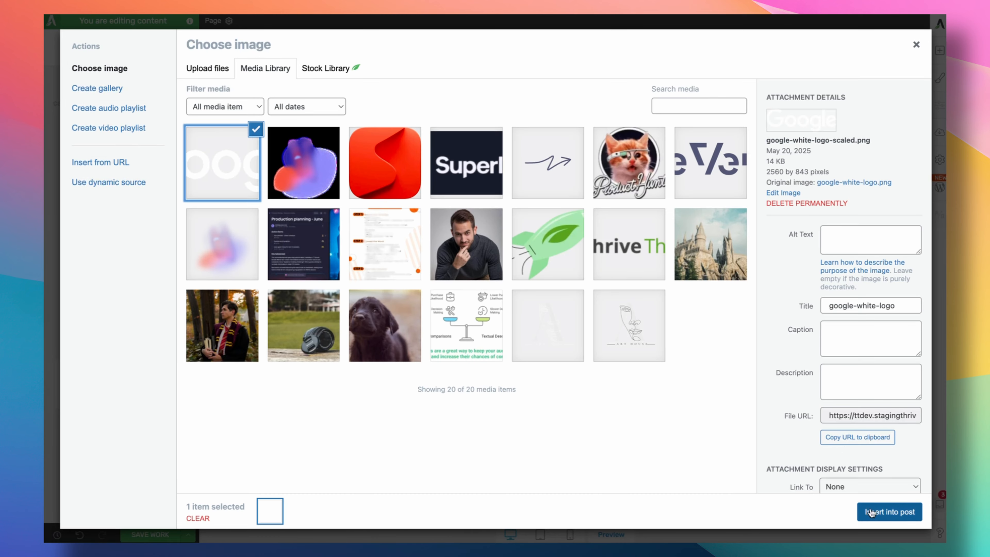
pyautogui.click(889, 511)
# Set the Google logo's size to 40% and center it in its column.
pyautogui.click(168, 82)
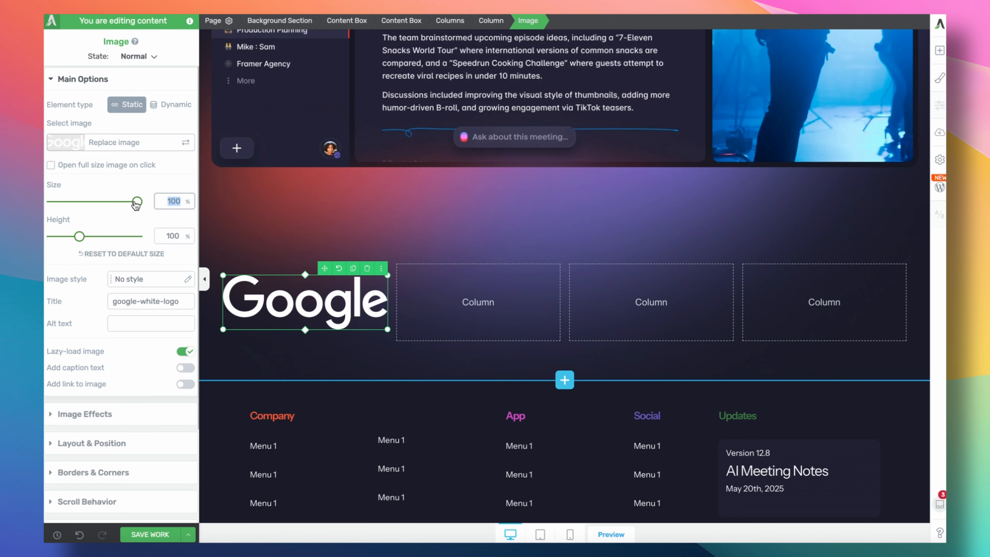
pyautogui.moveTo(136, 203); pyautogui.dragTo(83, 214)
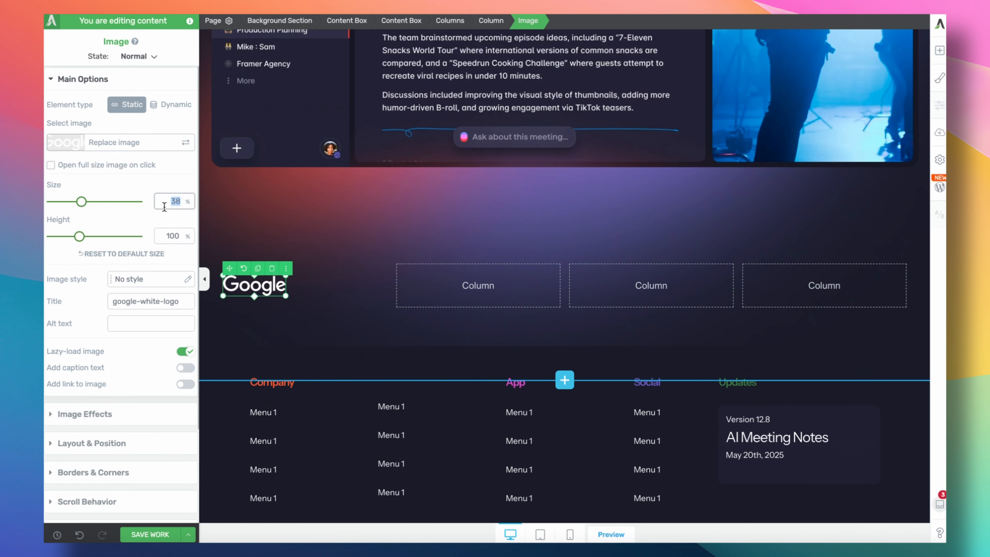
pyautogui.write('40')
pyautogui.click(153, 443)
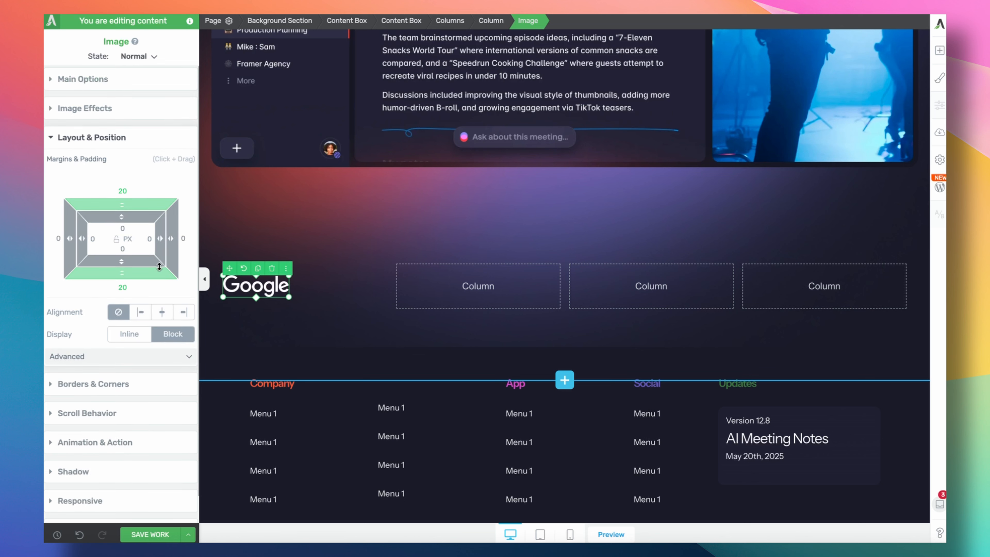
pyautogui.click(163, 318)
# Copy the Google logo into the other three columns and duplicate the whole row of columns.
pyautogui.moveTo(278, 268); pyautogui.dragTo(796, 303)
pyautogui.click(480, 269)
pyautogui.click(653, 269)
pyautogui.click(627, 251)
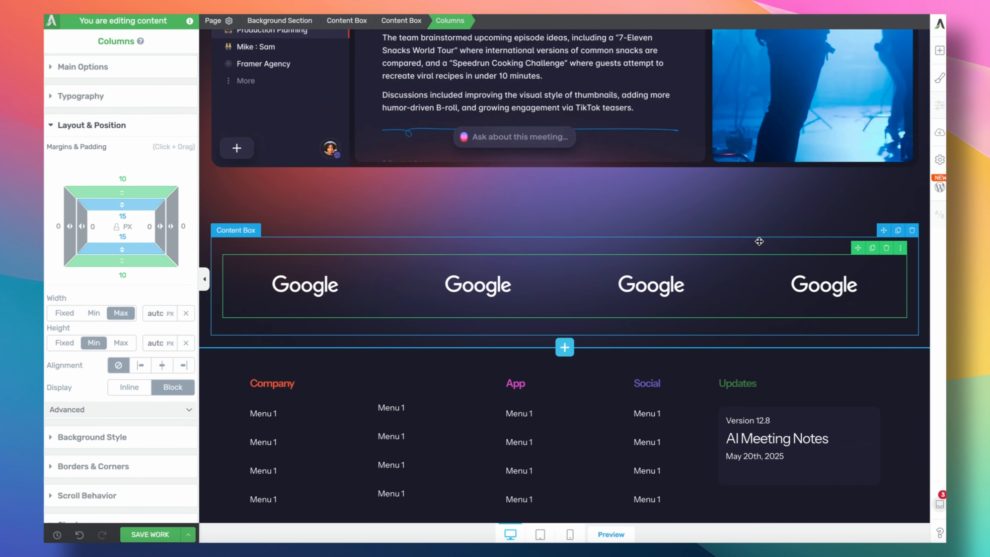
pyautogui.click(872, 247)
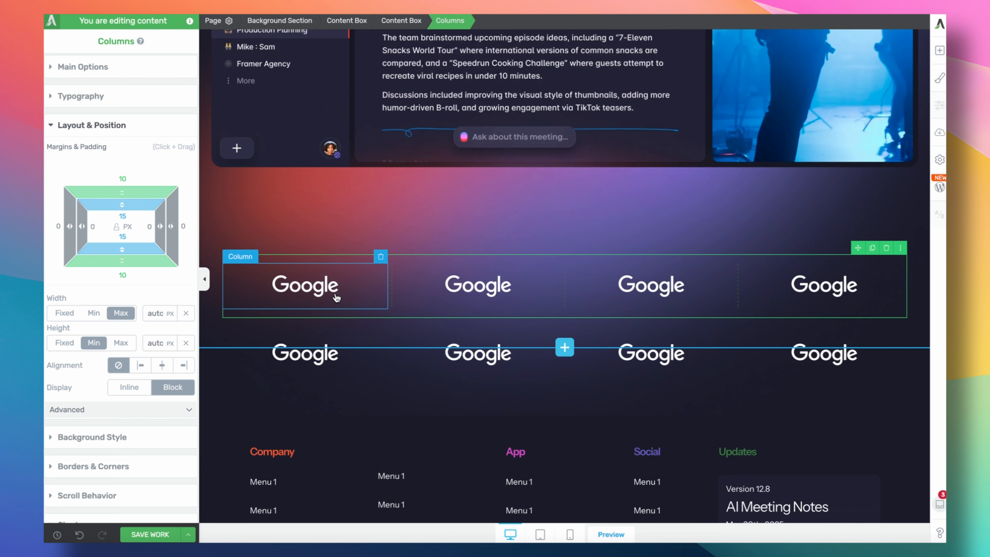
# Add a text element above the two rows of logos inside the content box.
pyautogui.click(354, 200)
pyautogui.scroll(1, 453, 219)
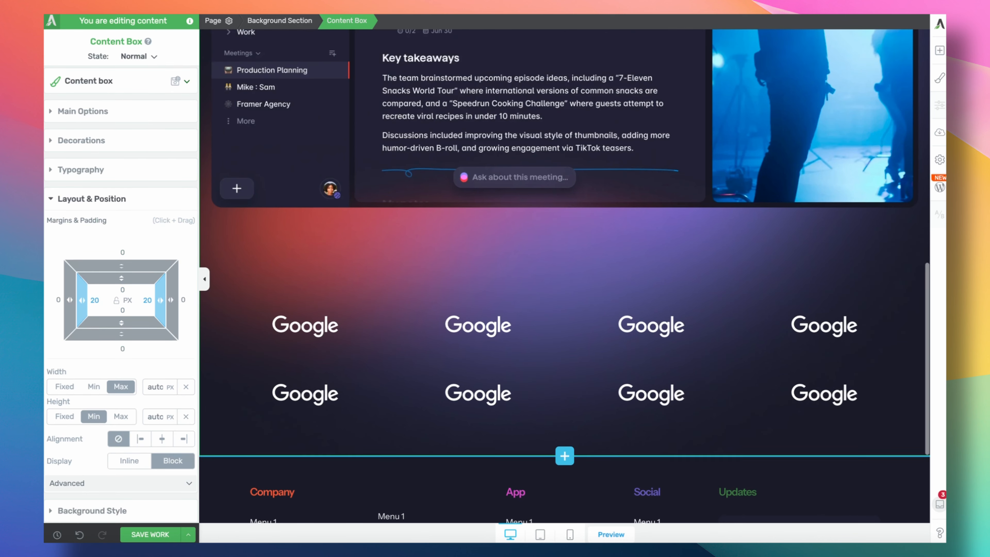
pyautogui.click(939, 50)
pyautogui.moveTo(834, 129); pyautogui.dragTo(544, 301)
pyautogui.click(544, 301)
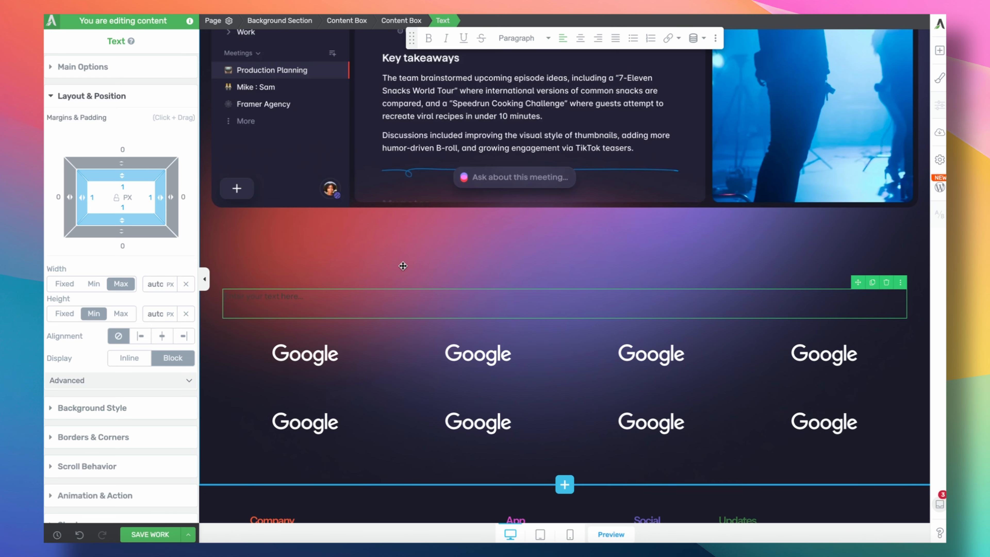
# Duplicate the "Introducing: Meeting Notes" text and move the copy directly above the logo rows.
pyautogui.scroll(15, 345, 302)
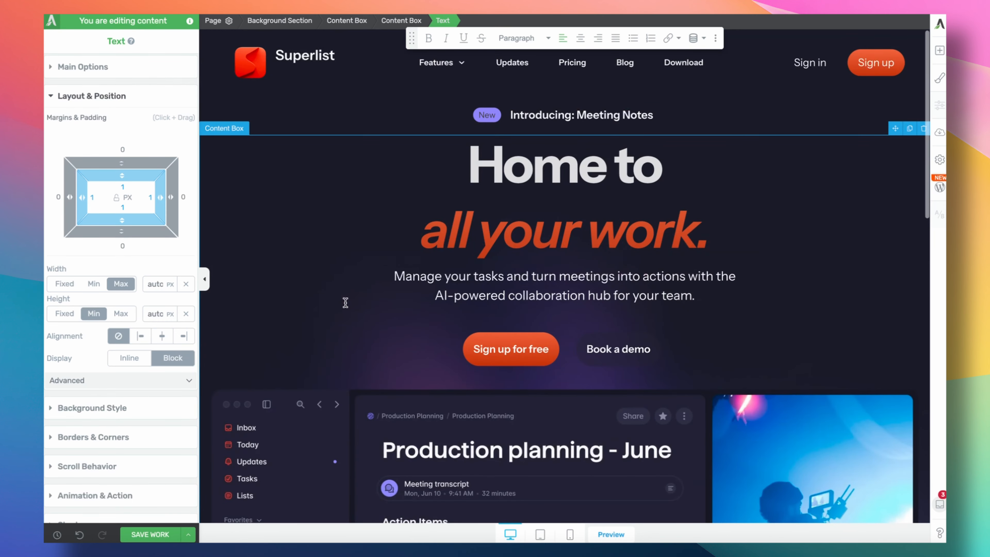
pyautogui.click(589, 114)
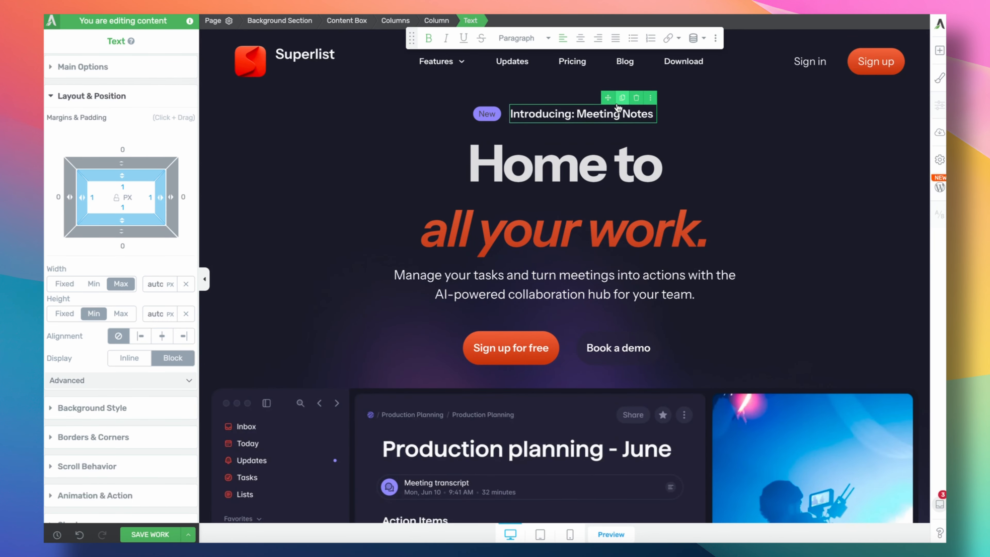
pyautogui.click(622, 98)
pyautogui.moveTo(607, 98); pyautogui.dragTo(397, 294)
pyautogui.scroll(-15, 507, 276)
pyautogui.click(708, 262)
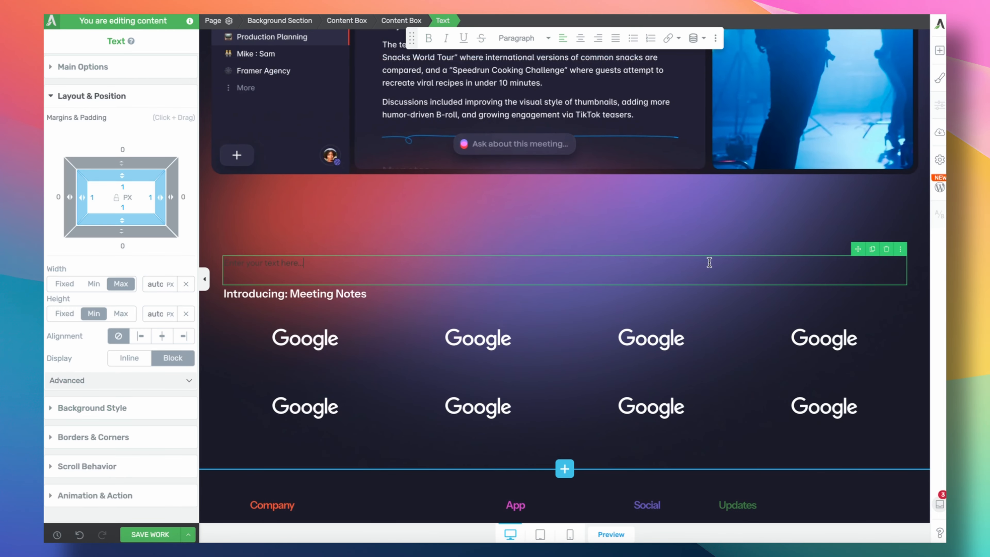
# Delete the empty text element above the logos and change the copied heading to "Trusted by professionals".
pyautogui.click(886, 248)
pyautogui.click(484, 266)
pyautogui.tripleClick(484, 266)
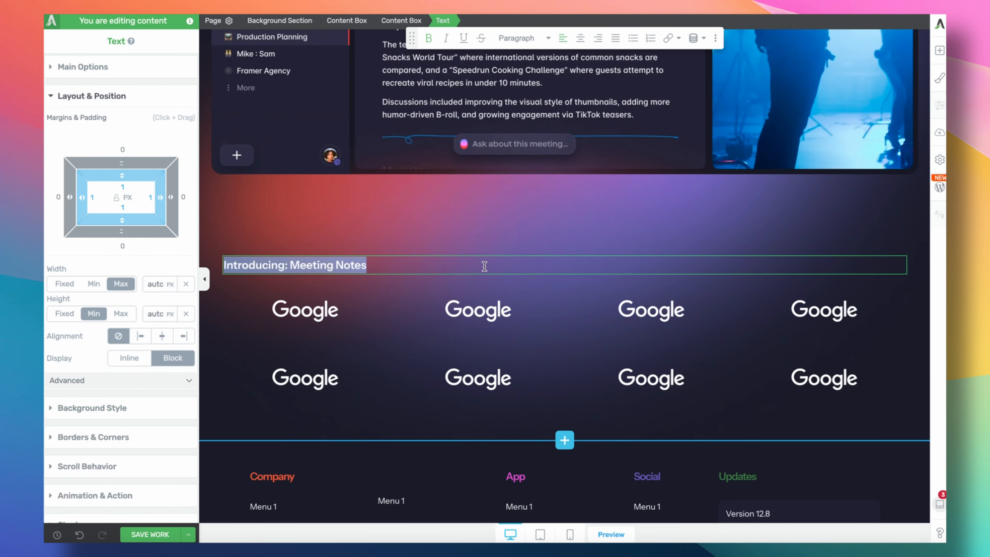
pyautogui.write('Truste')
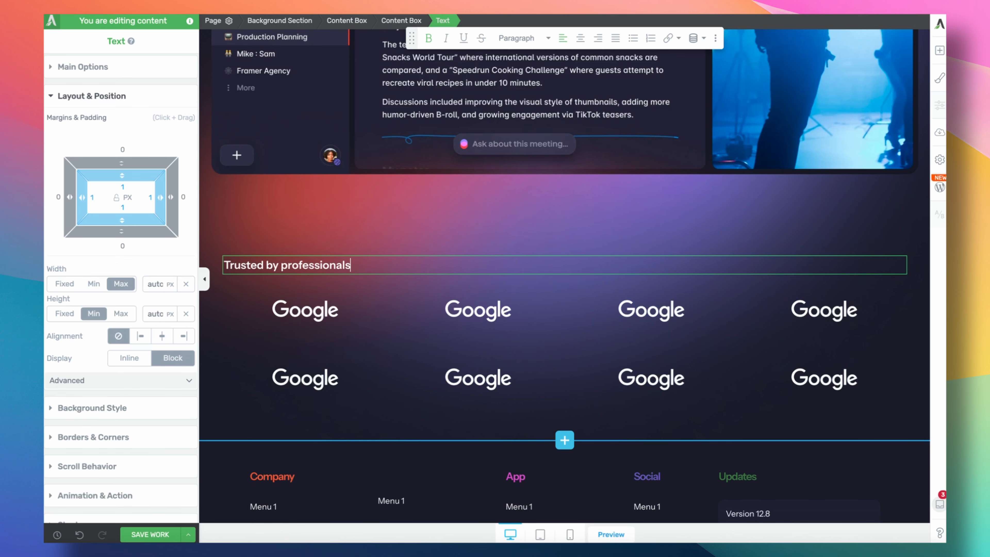
pyautogui.write('d by professionals')
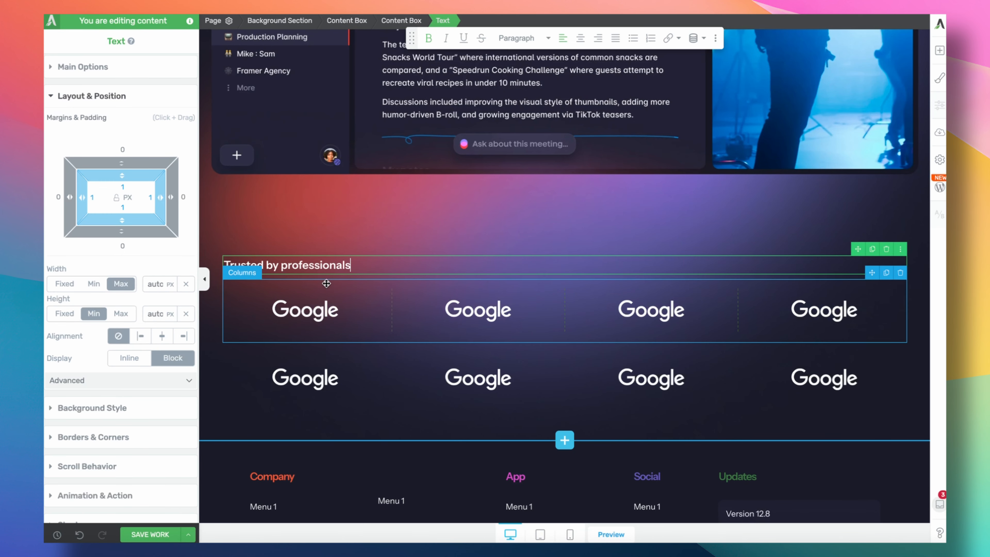
# Reword the heading above the logo rows as "Used by professional from:".
pyautogui.tripleClick(335, 268)
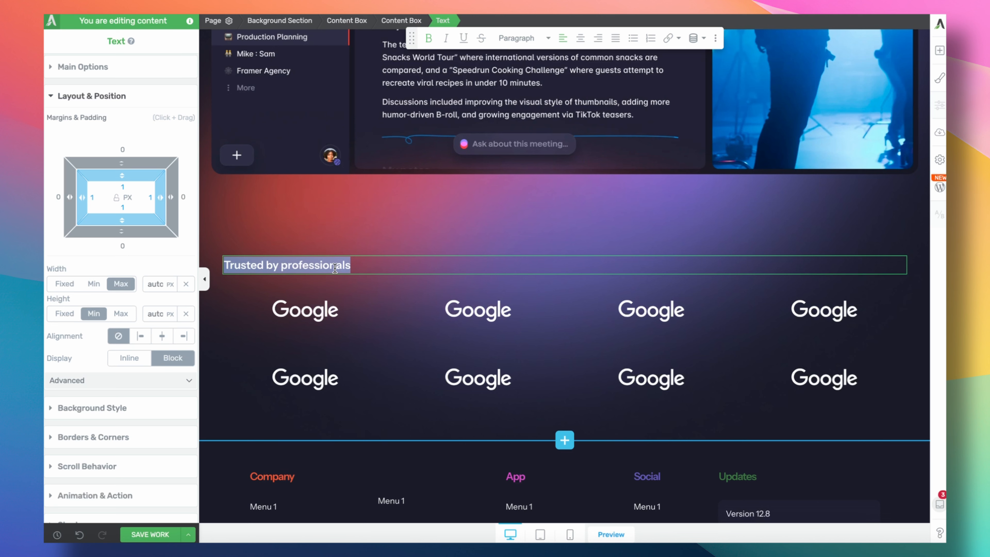
pyautogui.write('Used')
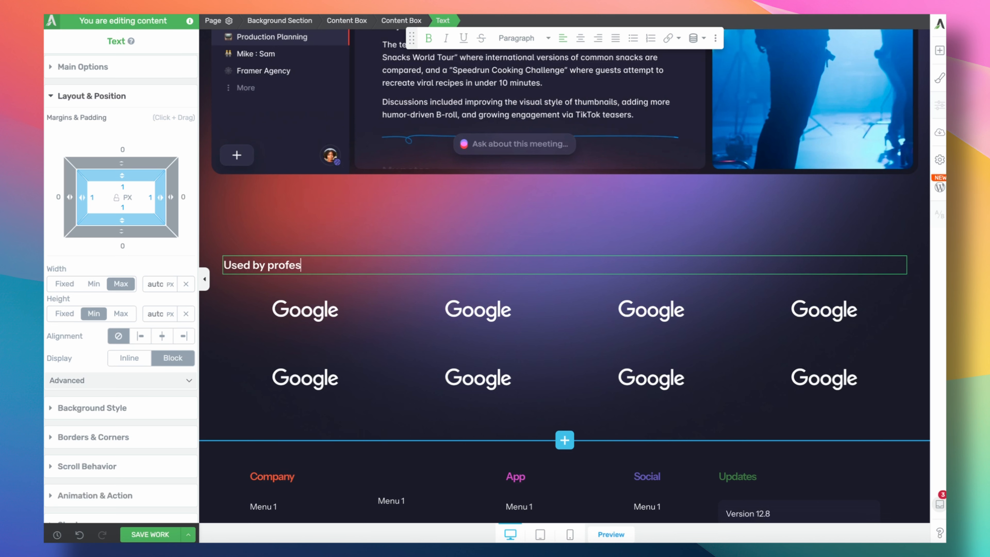
pyautogui.write(' by professional from:')
# Center the "Used by professional from:" heading and set its font size to 22 px.
pyautogui.hotkey('ctrl', 'a')
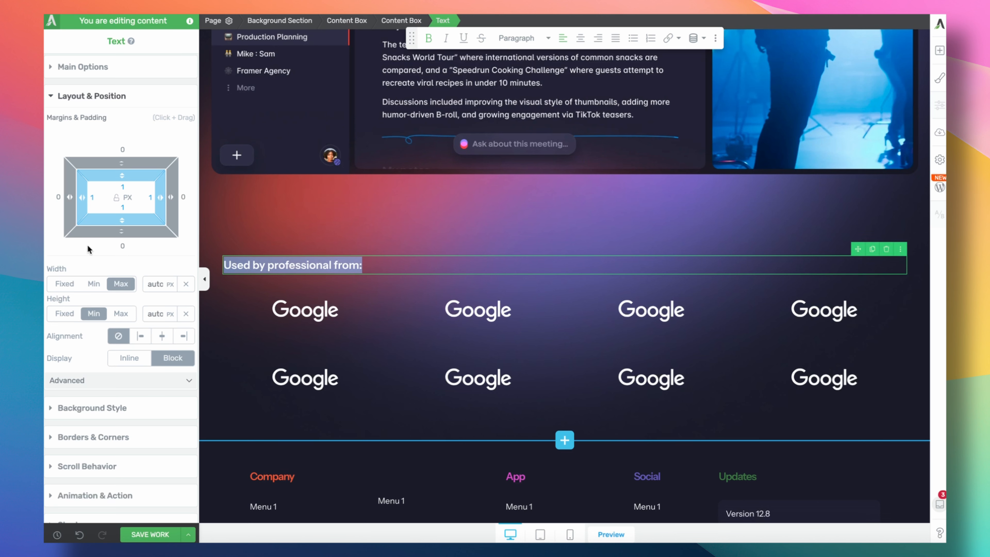
pyautogui.click(584, 39)
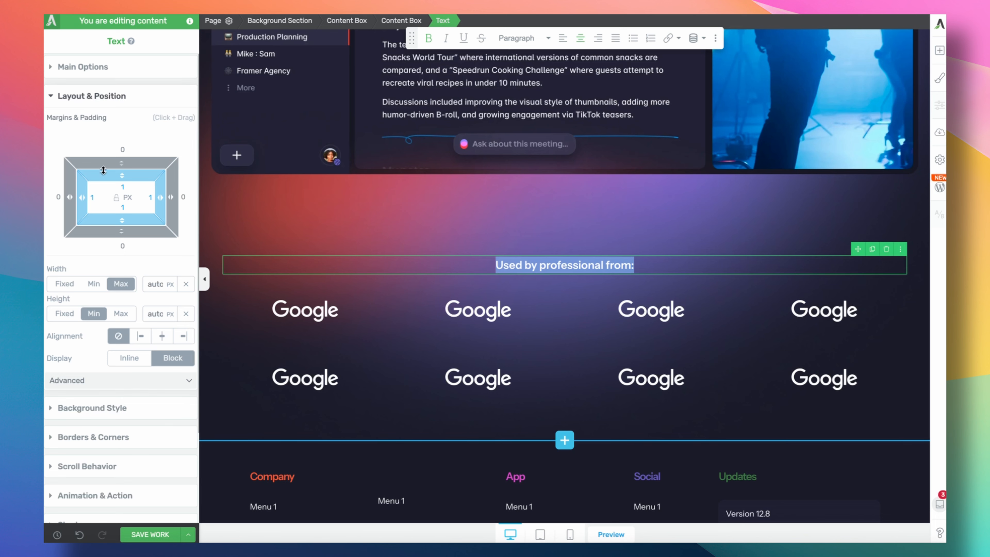
pyautogui.click(118, 68)
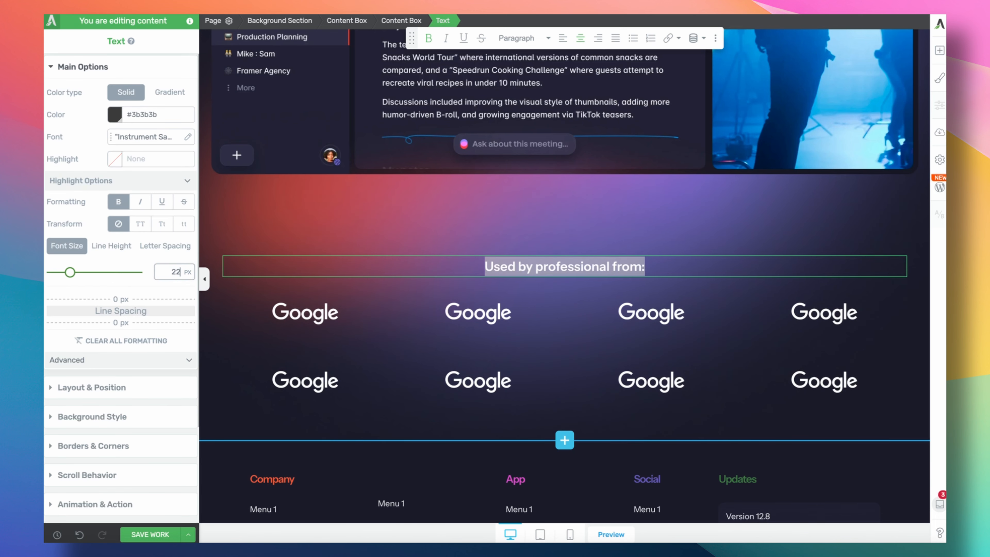
pyautogui.click(400, 234)
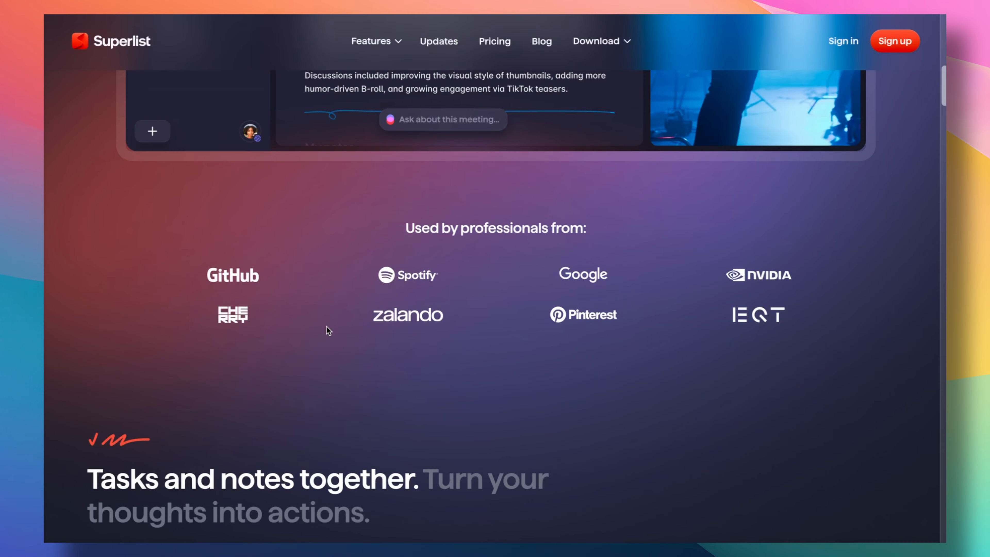
# Check the reference site's layout below its logos, then add a background section between the logos block and the footer.
pyautogui.scroll(-5, 327, 319)
pyautogui.scroll(4, 320, 308)
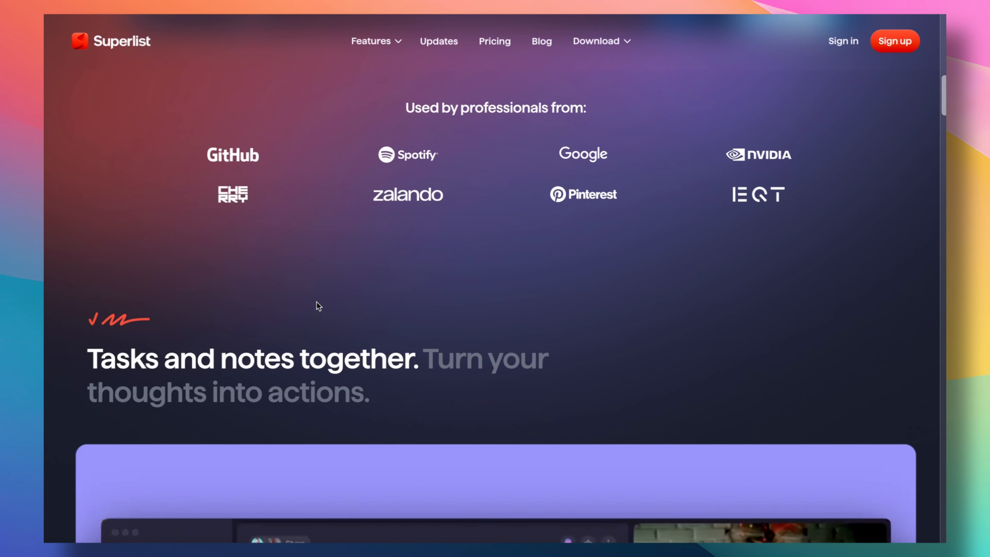
pyautogui.scroll(-3, 304, 299)
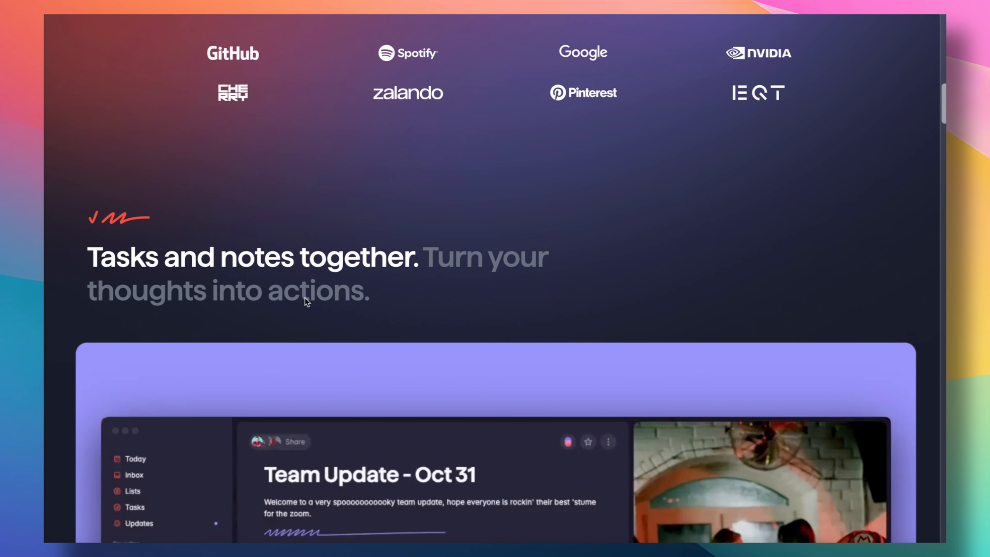
pyautogui.scroll(-3, 304, 296)
pyautogui.scroll(3, 305, 297)
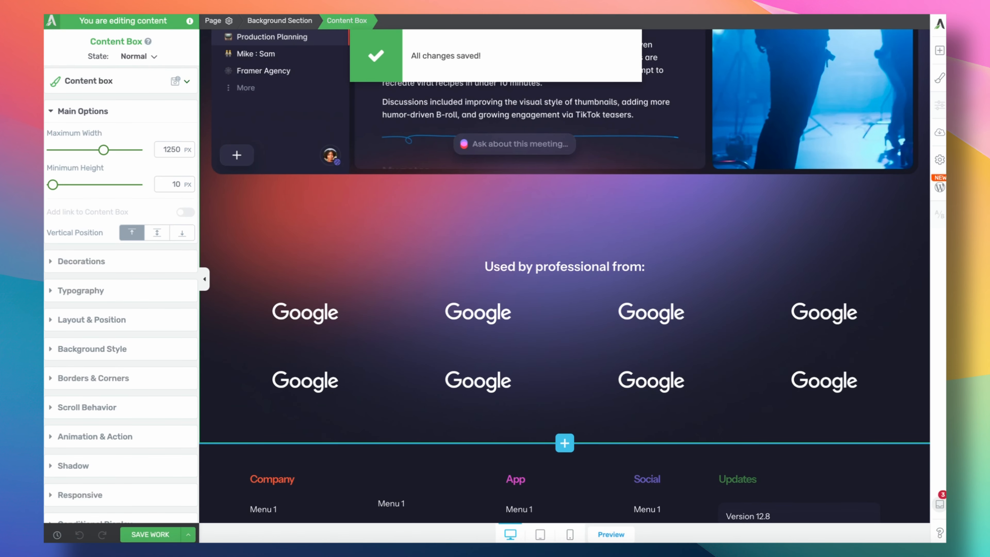
pyautogui.click(940, 50)
pyautogui.moveTo(834, 234); pyautogui.dragTo(588, 421)
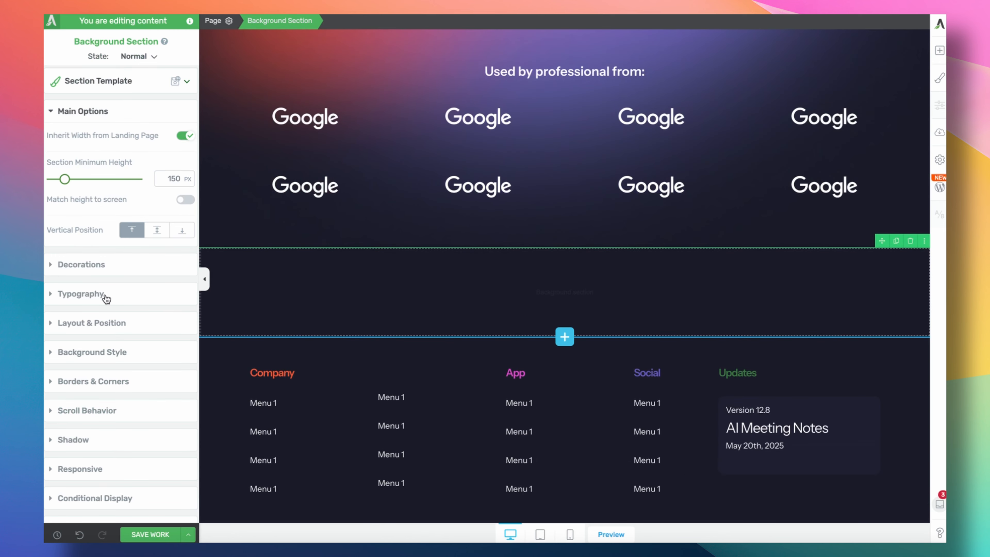
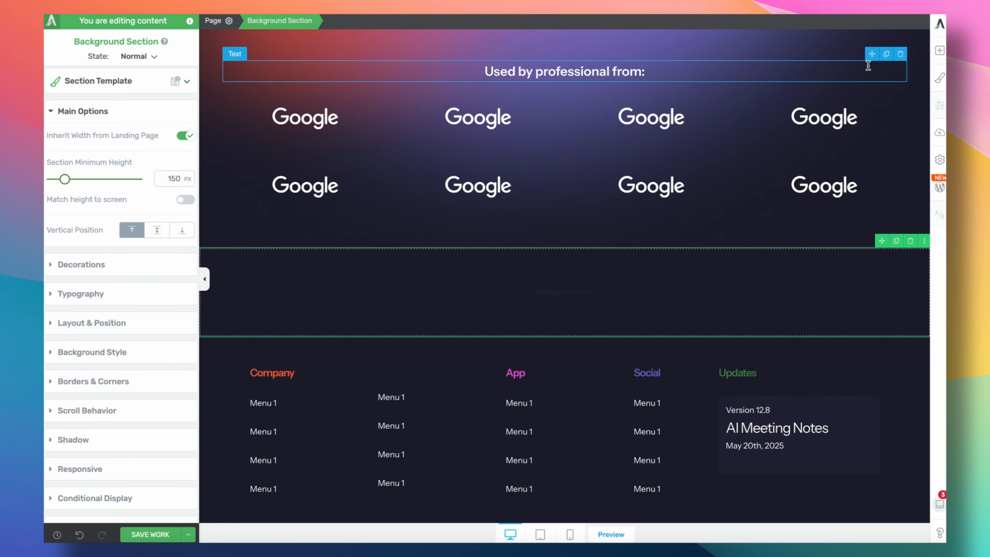
# Add a content box to the new background section and insert the squiggly arrow SVG image from the media library.
pyautogui.click(939, 50)
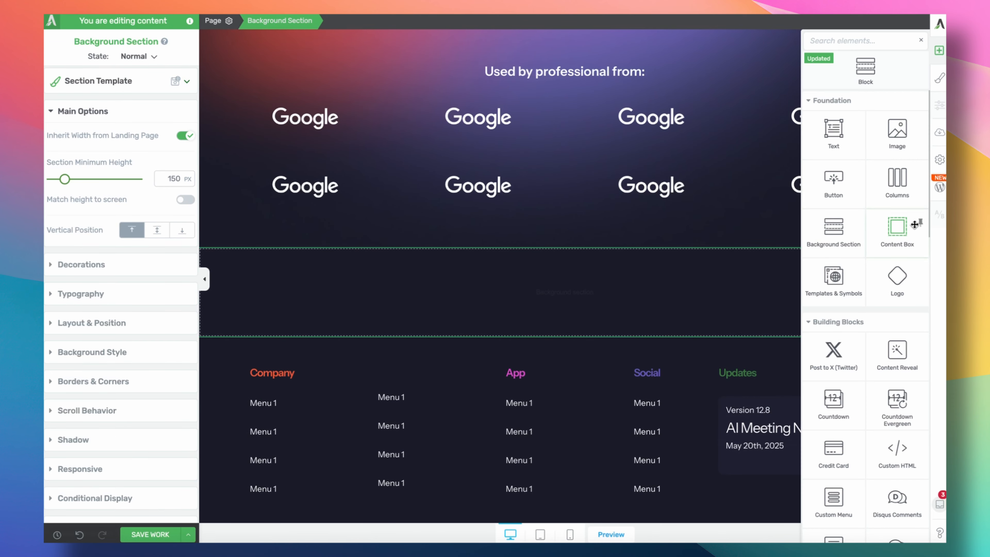
pyautogui.moveTo(897, 223); pyautogui.dragTo(564, 315)
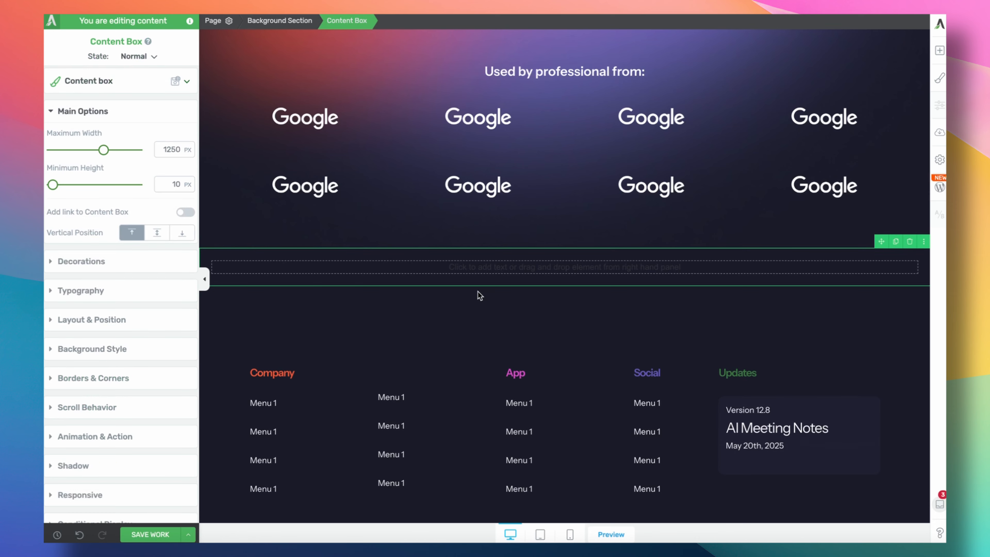
pyautogui.click(939, 50)
pyautogui.write('ima')
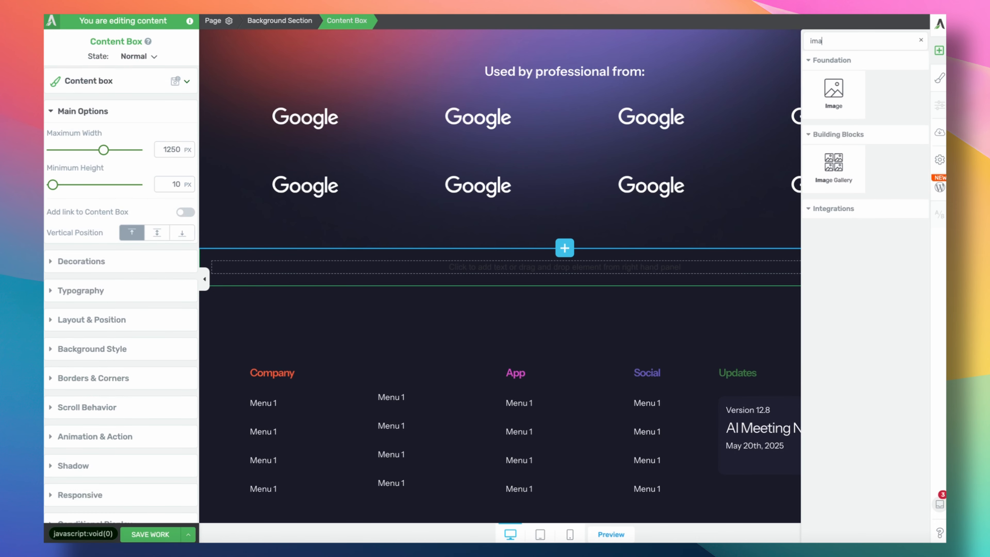
pyautogui.moveTo(834, 90); pyautogui.dragTo(490, 269)
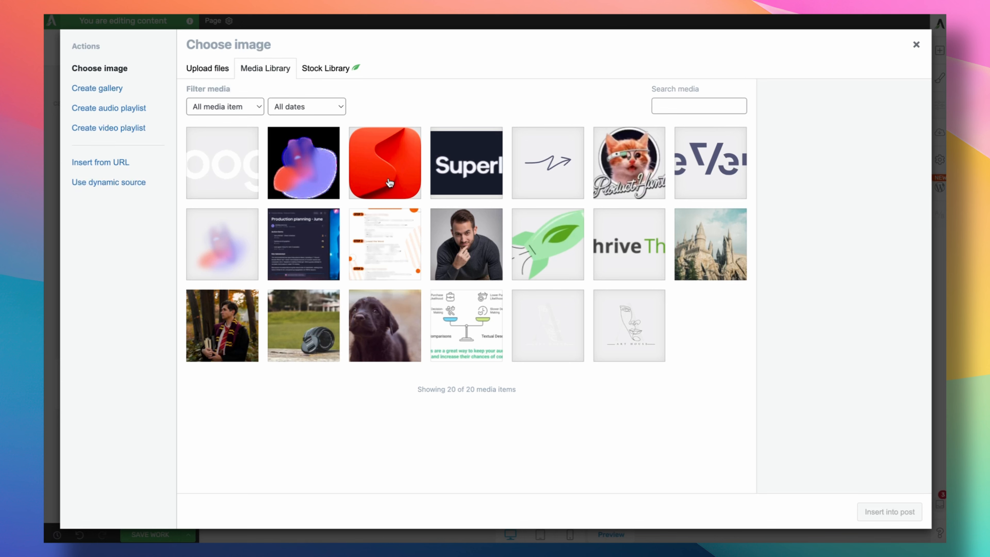
pyautogui.click(527, 168)
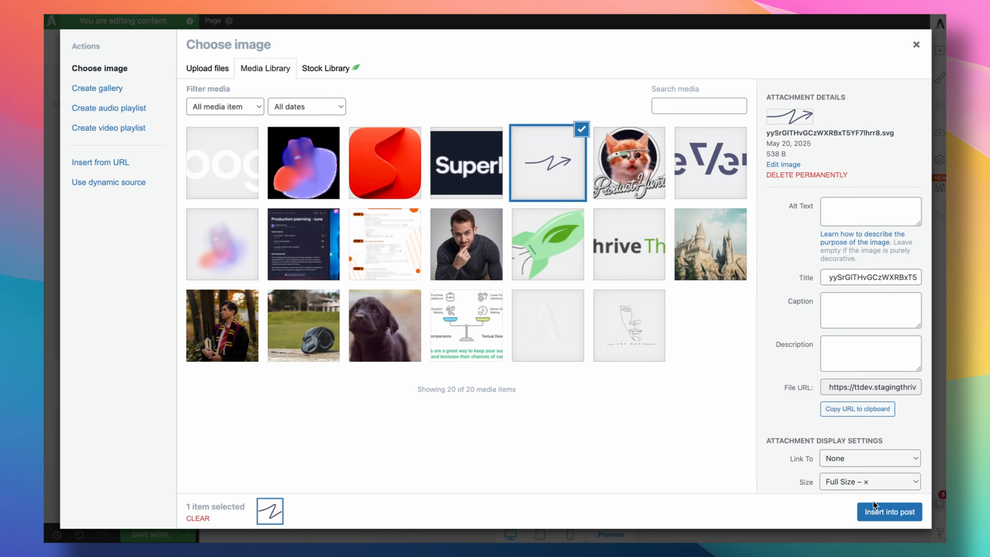
pyautogui.click(877, 512)
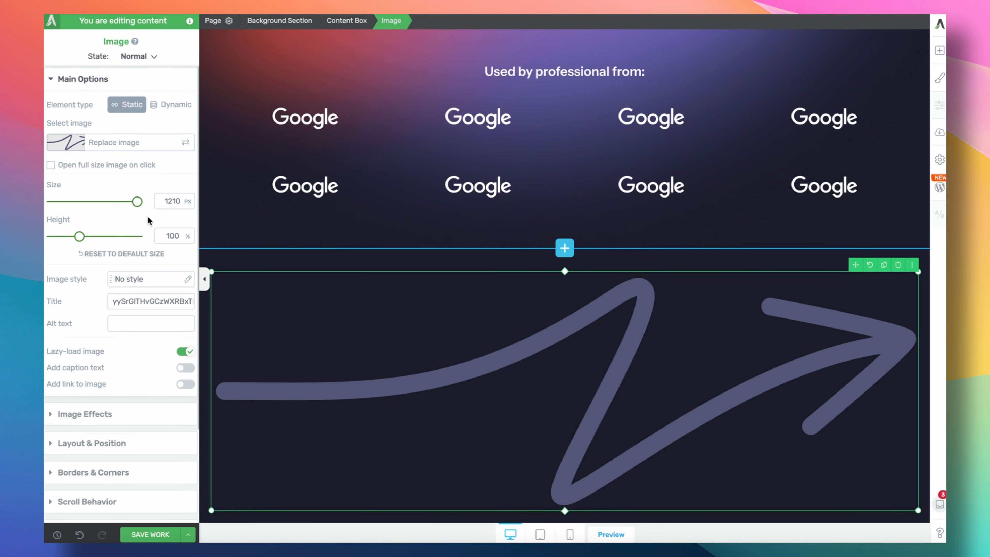
# Reduce the arrow image's size to 89 px and set its Invert effect to 100%.
pyautogui.moveTo(136, 202); pyautogui.dragTo(57, 222)
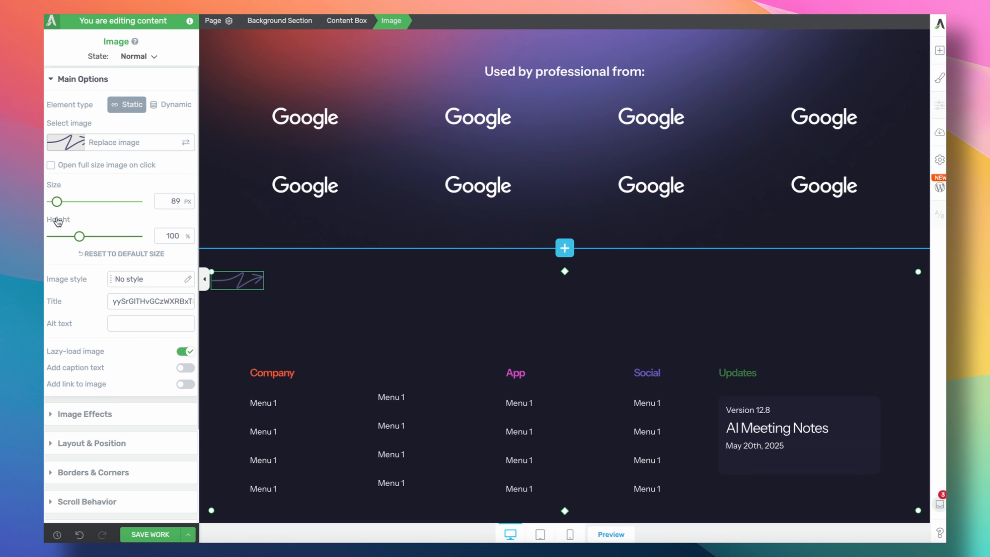
pyautogui.click(136, 414)
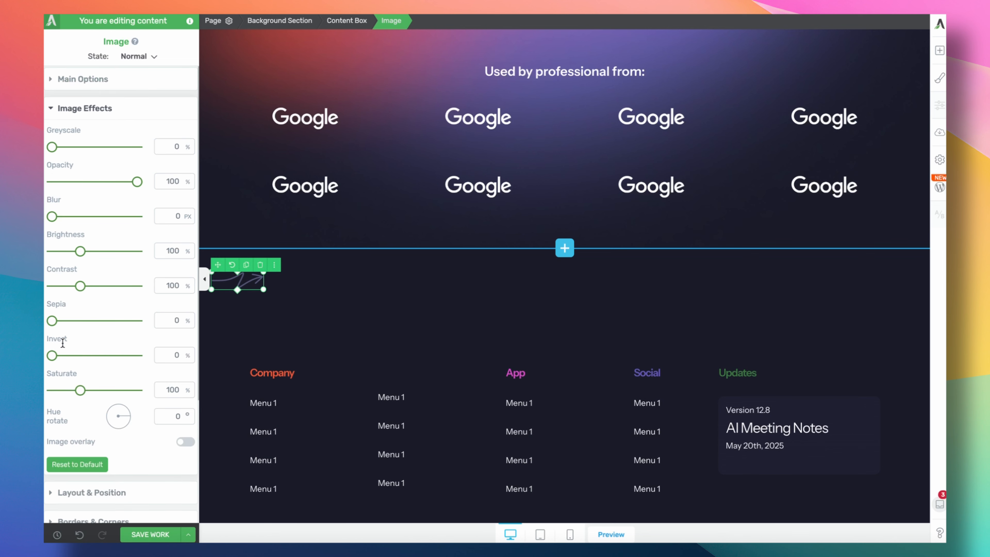
pyautogui.moveTo(51, 354); pyautogui.dragTo(152, 360)
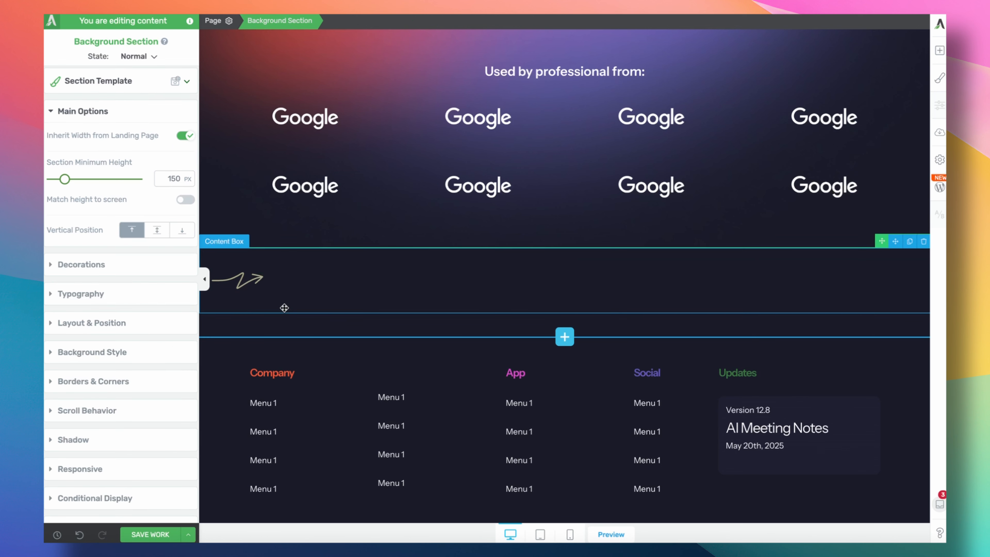
pyautogui.click(255, 282)
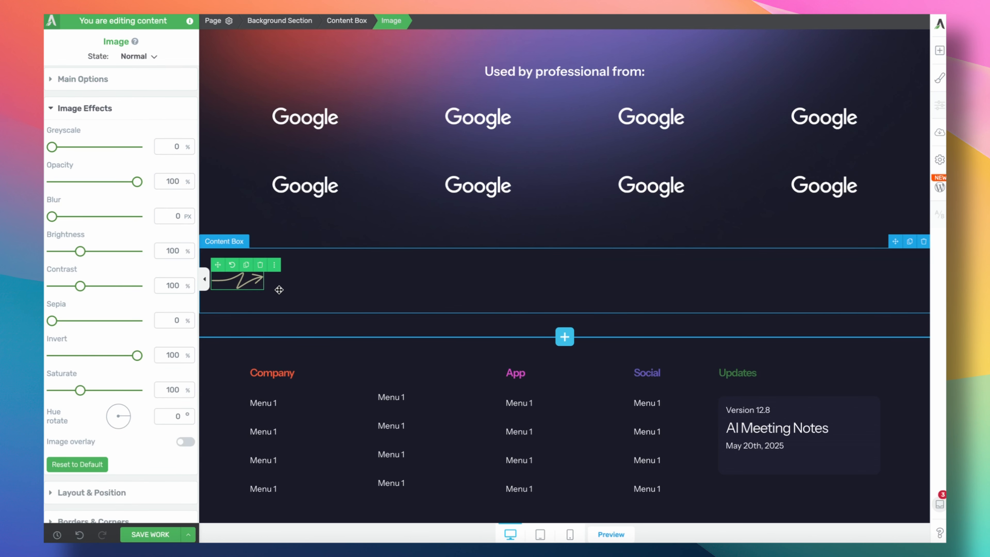
pyautogui.click(289, 291)
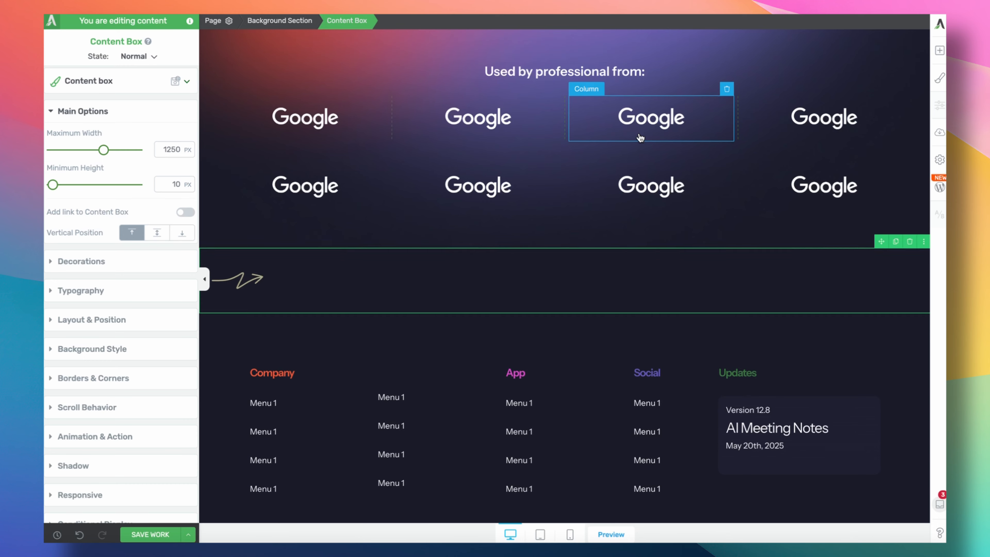
# Duplicate the "Used by professional from:" heading and move the copy below the arrow image.
pyautogui.scroll(1, 643, 136)
pyautogui.click(734, 87)
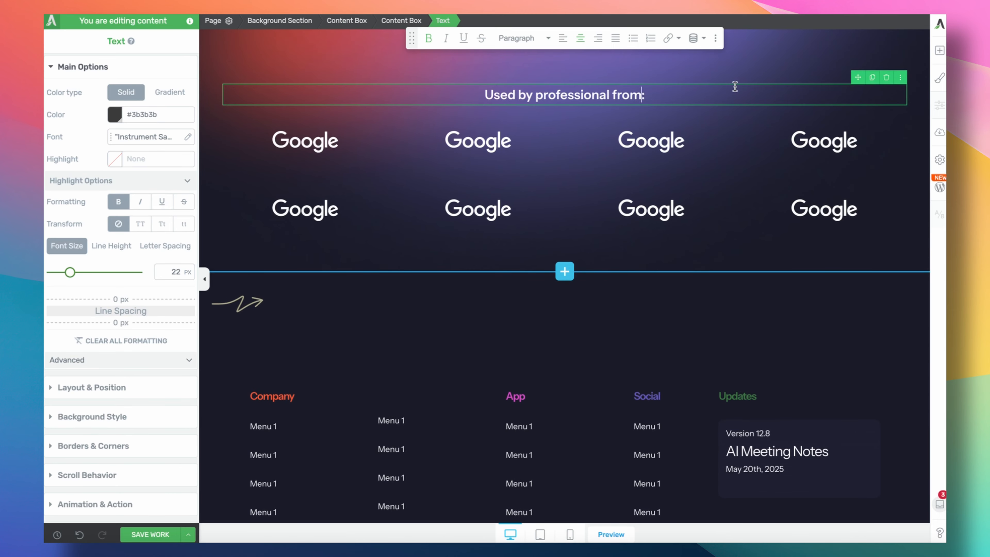
pyautogui.click(872, 77)
pyautogui.moveTo(858, 77); pyautogui.dragTo(264, 330)
# Left-align the copied heading below the arrow and replace its text with "Tasks and notes together.".
pyautogui.tripleClick(524, 328)
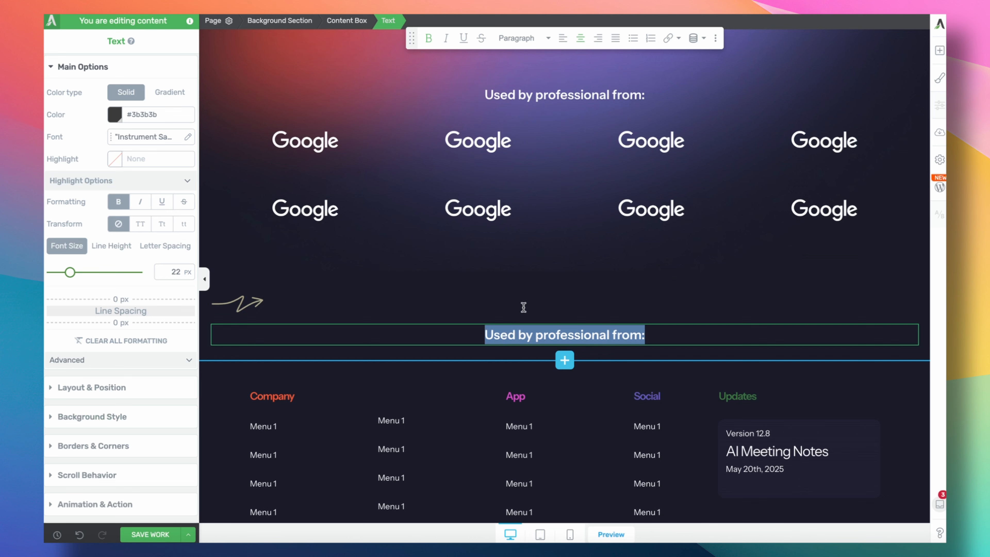
pyautogui.click(562, 37)
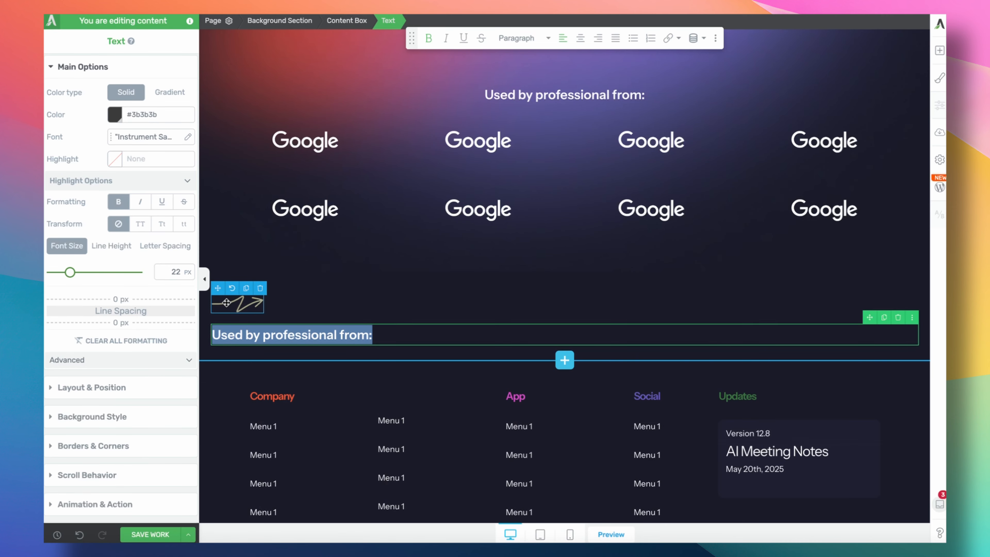
pyautogui.write('Ta')
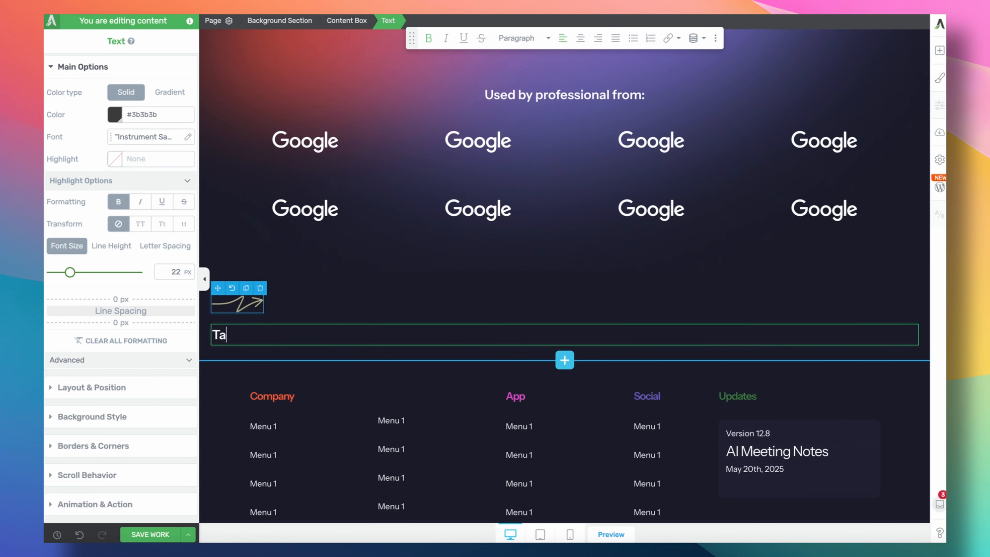
pyautogui.write('sks and notes together.')
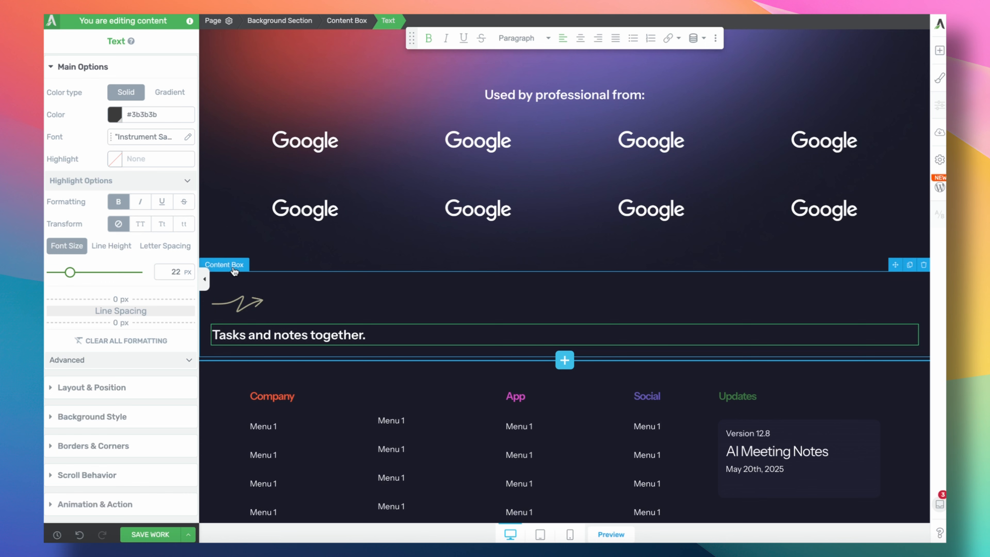
# Set the font size of "Tasks and notes together." to 32 px.
pyautogui.press('super+a')
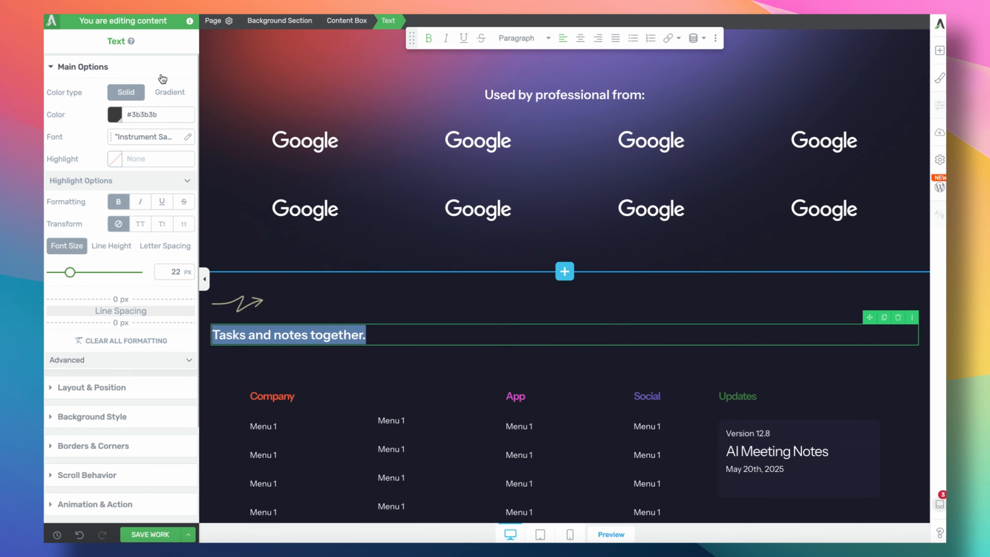
pyautogui.doubleClick(175, 271)
pyautogui.write('32')
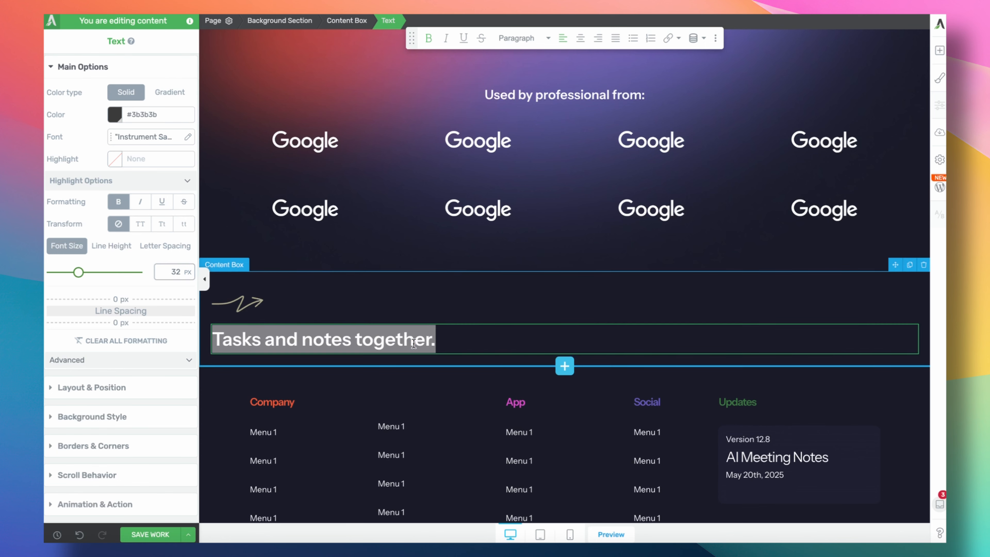
pyautogui.click(452, 340)
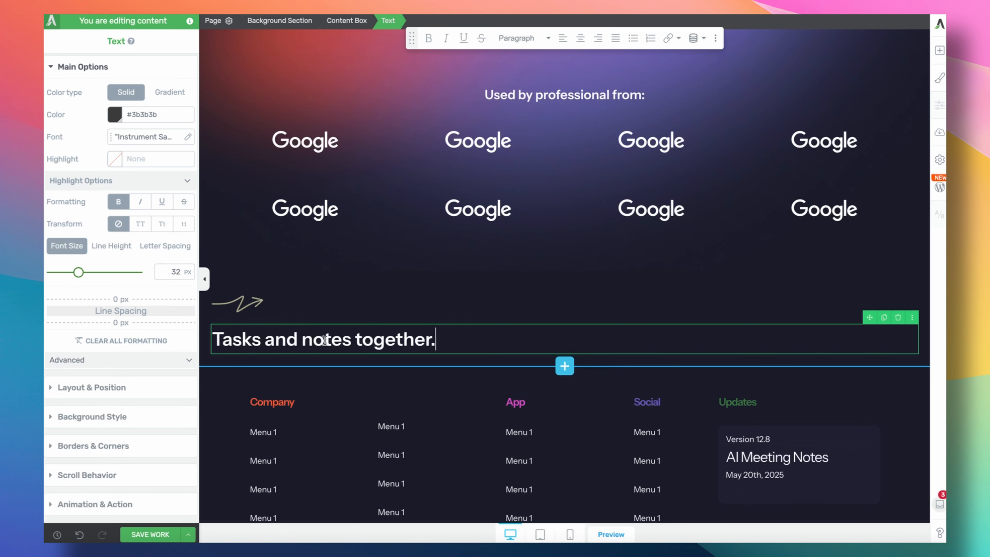
# Enlarge the "Tasks and notes together." heading to a font size of 44 px.
pyautogui.press('super+a')
pyautogui.doubleClick(174, 272)
pyautogui.write('4')
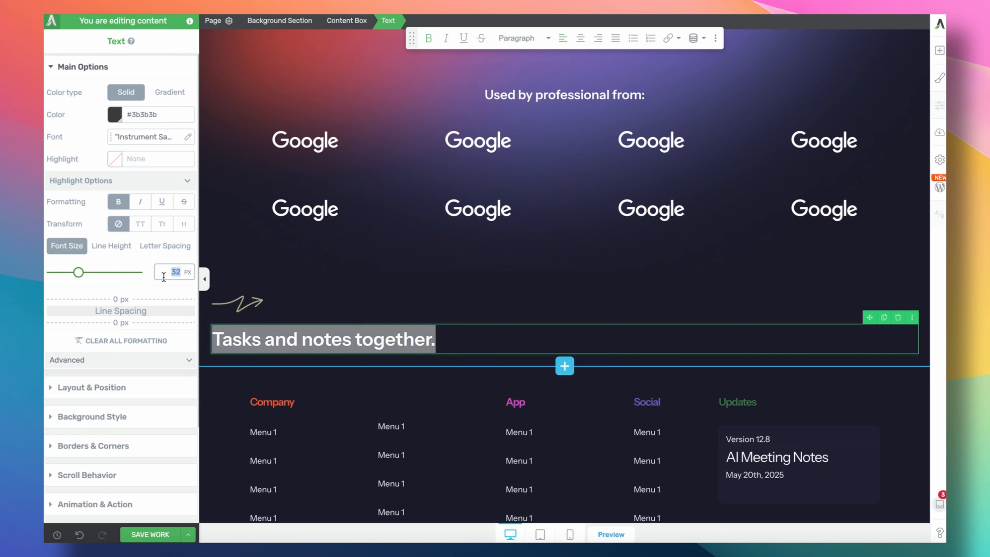
pyautogui.write('4')
pyautogui.click(505, 345)
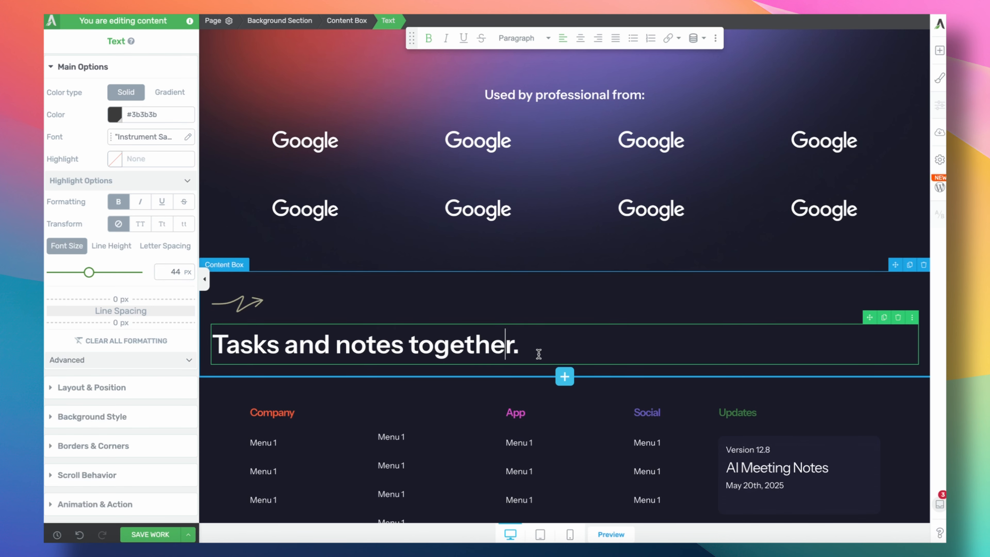
# Append "Turn your" to the end of the "Tasks and notes together." heading.
pyautogui.click(539, 355)
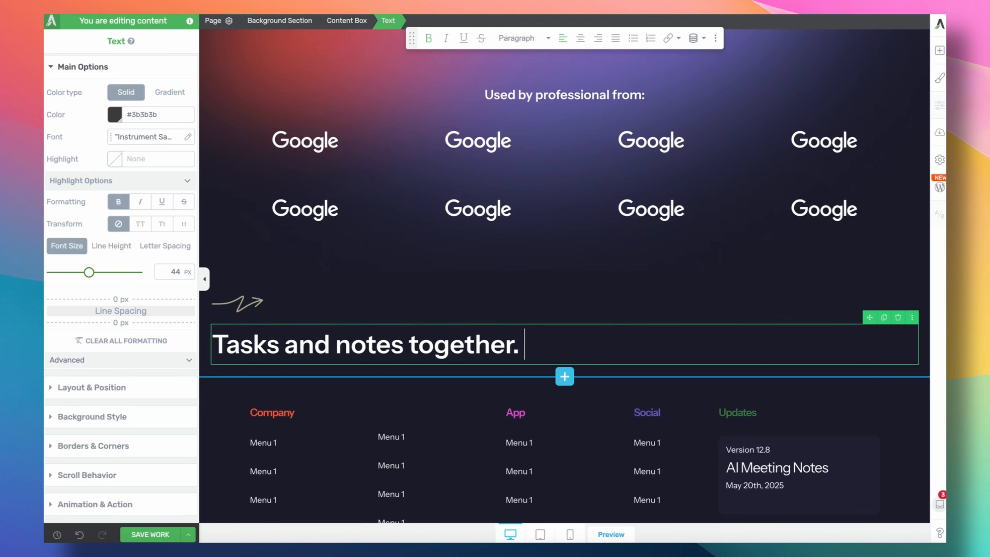
pyautogui.write('Tur')
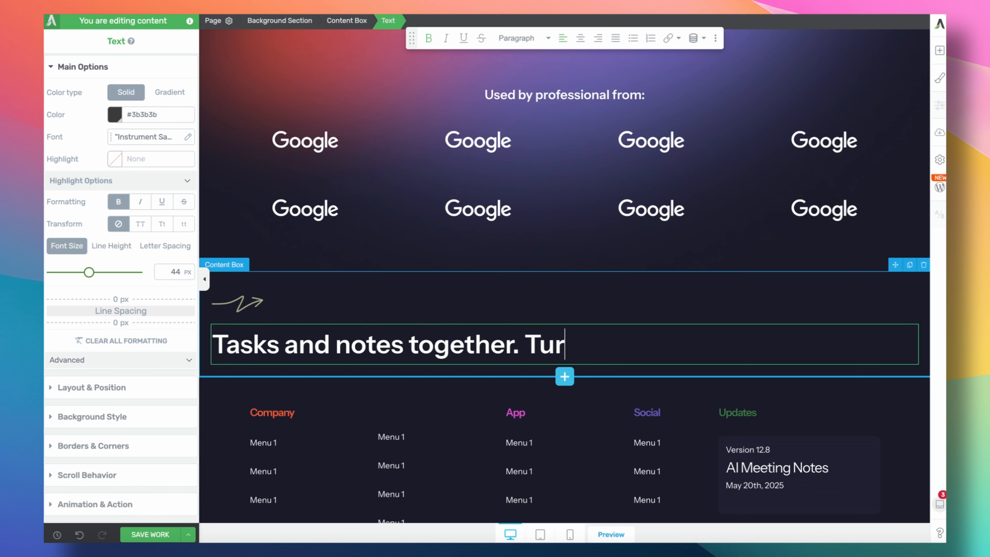
pyautogui.write('n your')
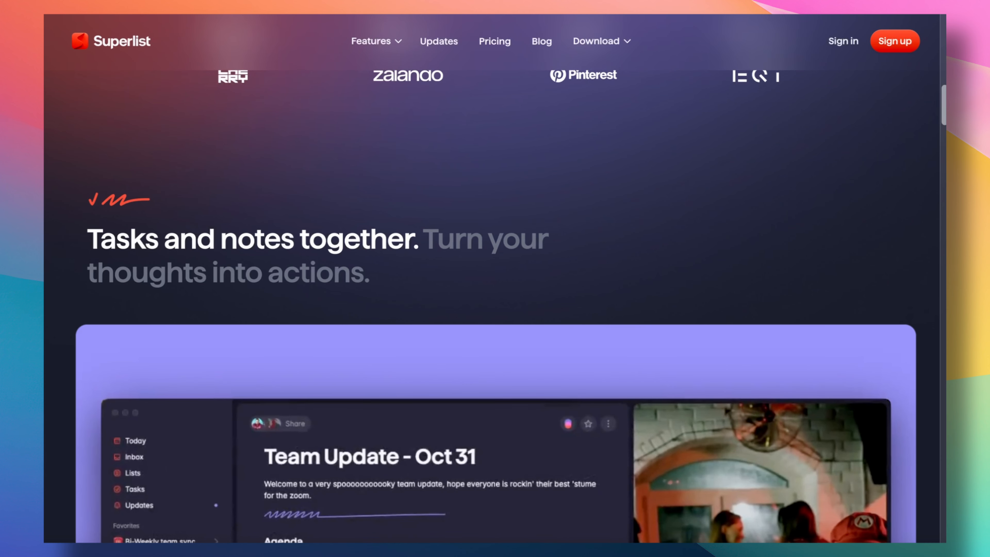
# Sample the muted gray from the reference site's heading and color "Turn your" with #6b6f80.
pyautogui.press('super+shift+c')
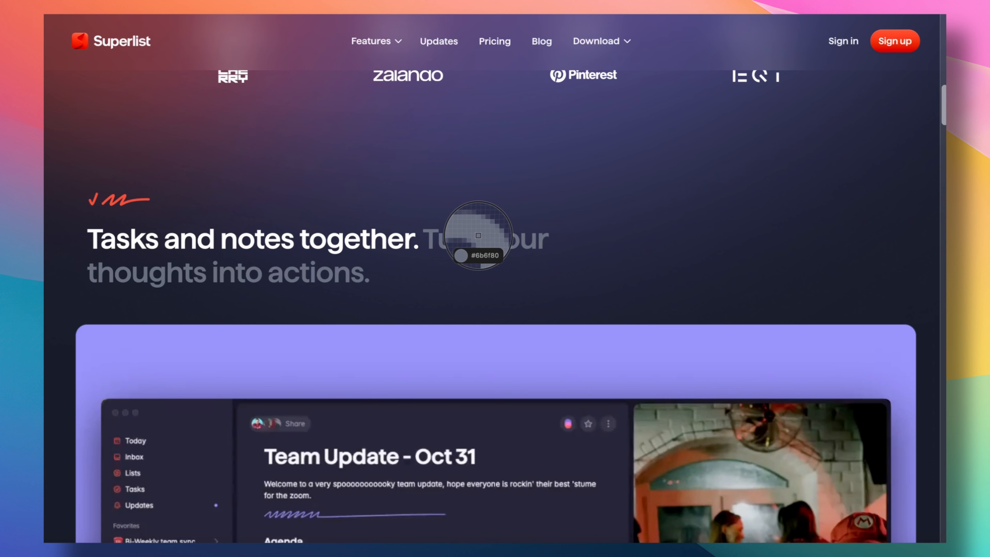
pyautogui.click(477, 246)
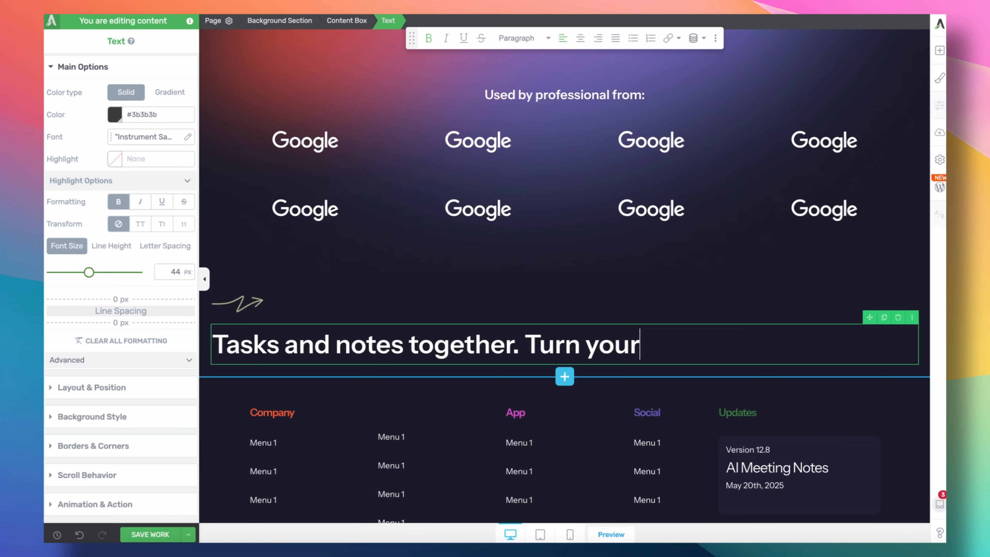
pyautogui.moveTo(638, 343); pyautogui.dragTo(531, 335)
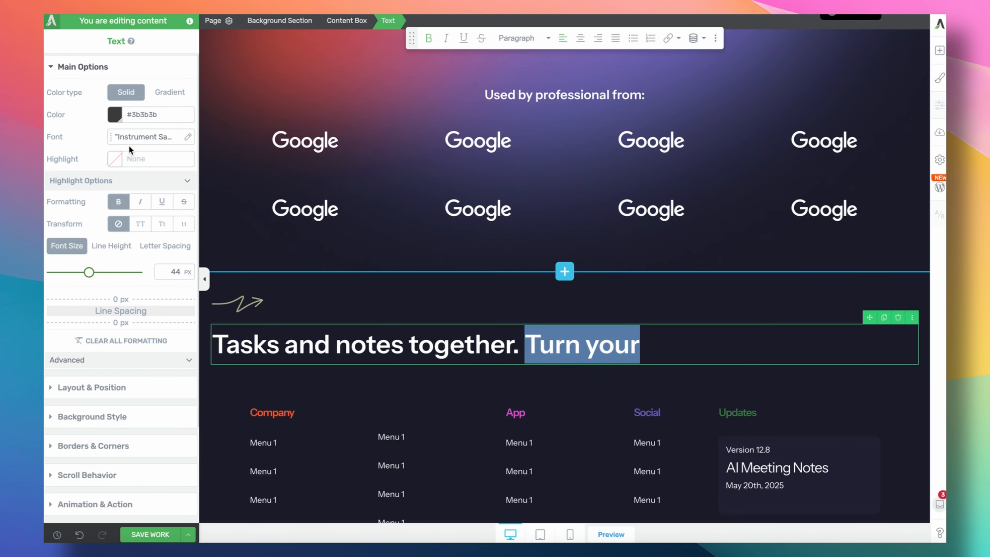
pyautogui.click(114, 114)
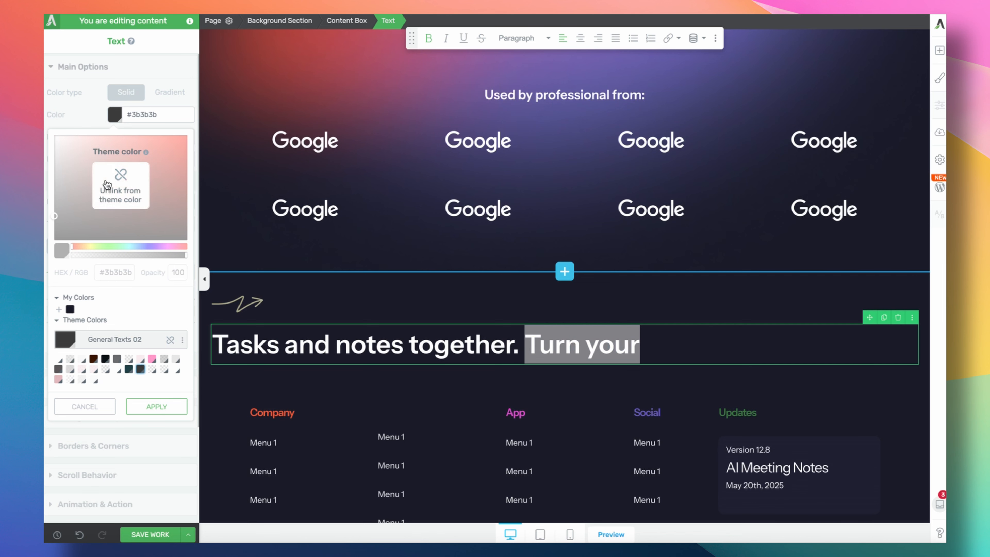
pyautogui.click(121, 185)
pyautogui.click(115, 272)
pyautogui.hotkey('ctrl', 'v')
pyautogui.click(174, 374)
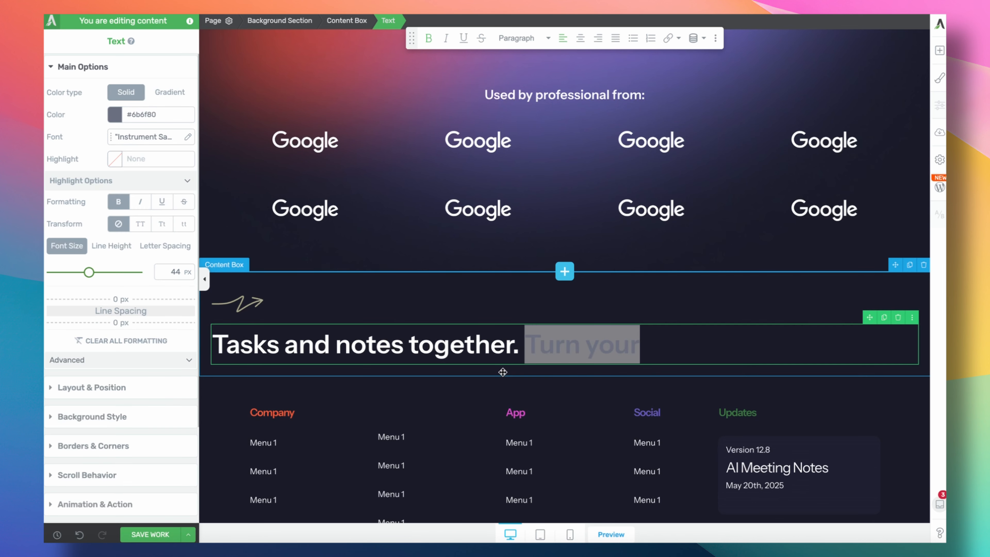
pyautogui.click(690, 318)
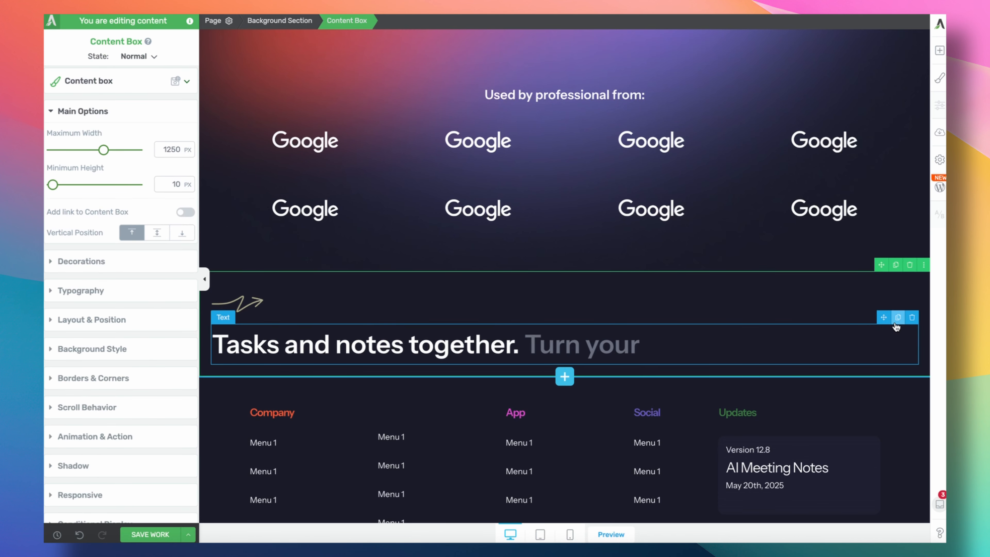
# Duplicate the heading and replace the copy's text with "thoughts into actions." in the same muted gray.
pyautogui.click(898, 317)
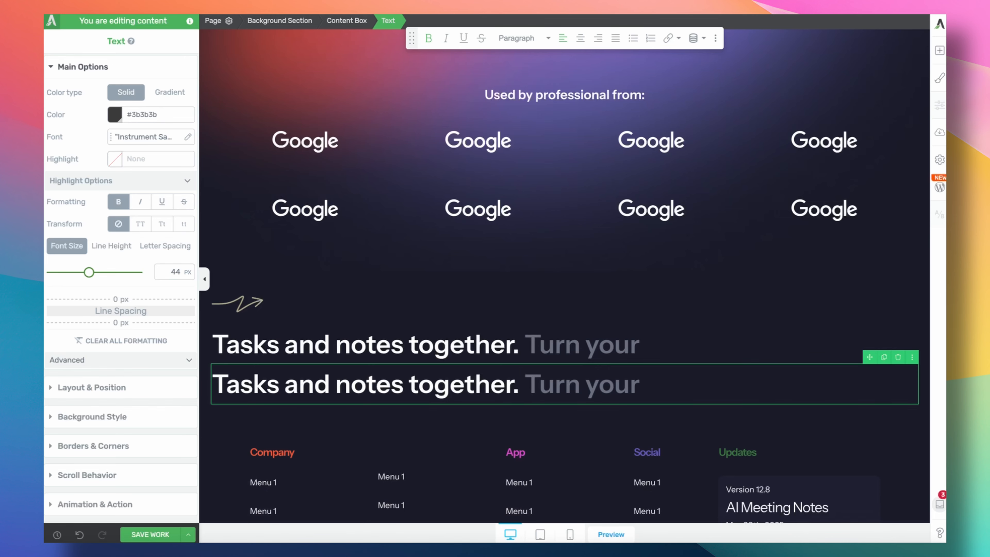
pyautogui.moveTo(523, 383); pyautogui.dragTo(224, 373)
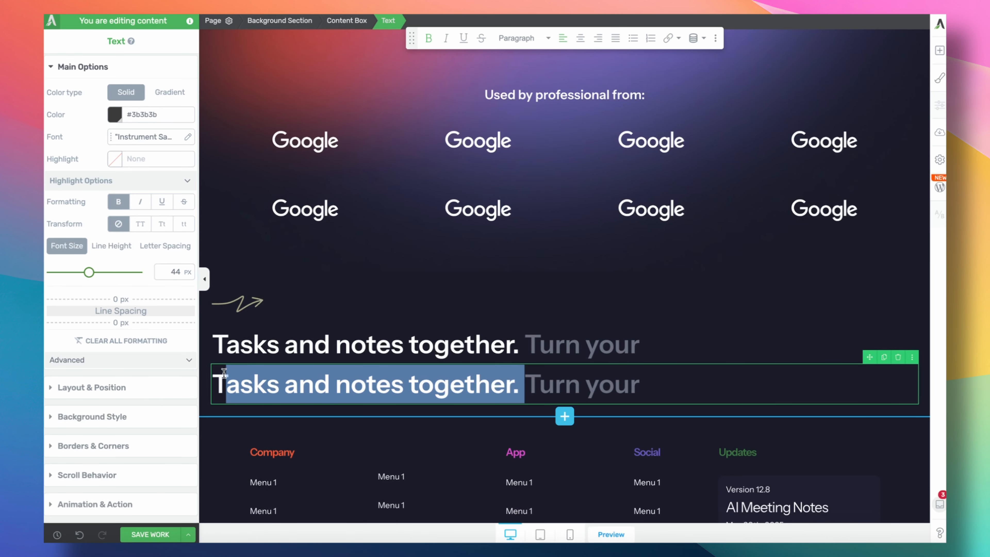
pyautogui.press('BackSpace')
pyautogui.press('BackSpace')
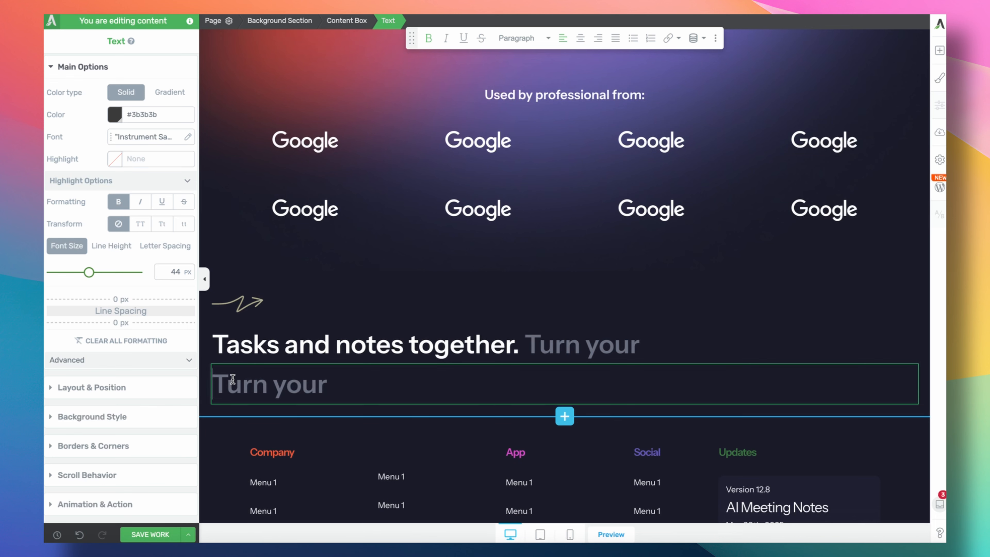
pyautogui.hotkey('ctrl', 'shift', 'Right')
pyautogui.hotkey('ctrl', 'shift', 'Right')
pyautogui.write('thoughts into actions.')
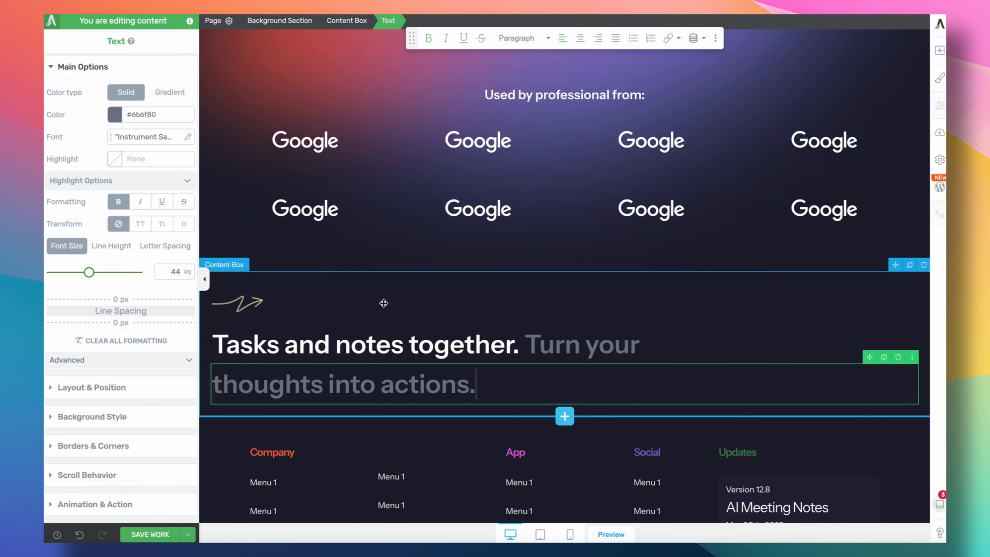
pyautogui.click(457, 291)
# Check the reference site's section layout and add a Video element below the "thoughts into actions." line.
pyautogui.scroll(-1, 457, 293)
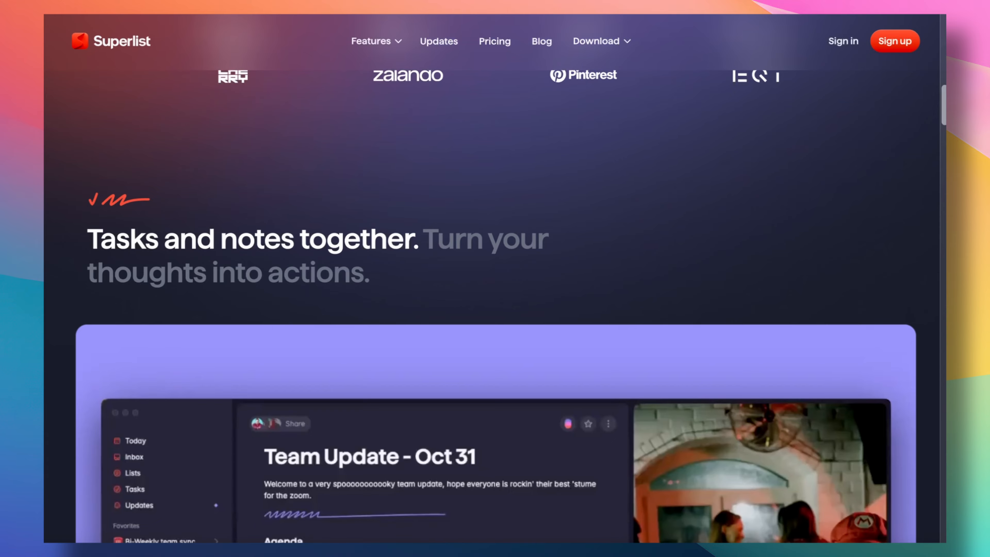
pyautogui.scroll(-7, 367, 354)
pyautogui.scroll(-5, 367, 354)
pyautogui.scroll(10, 366, 354)
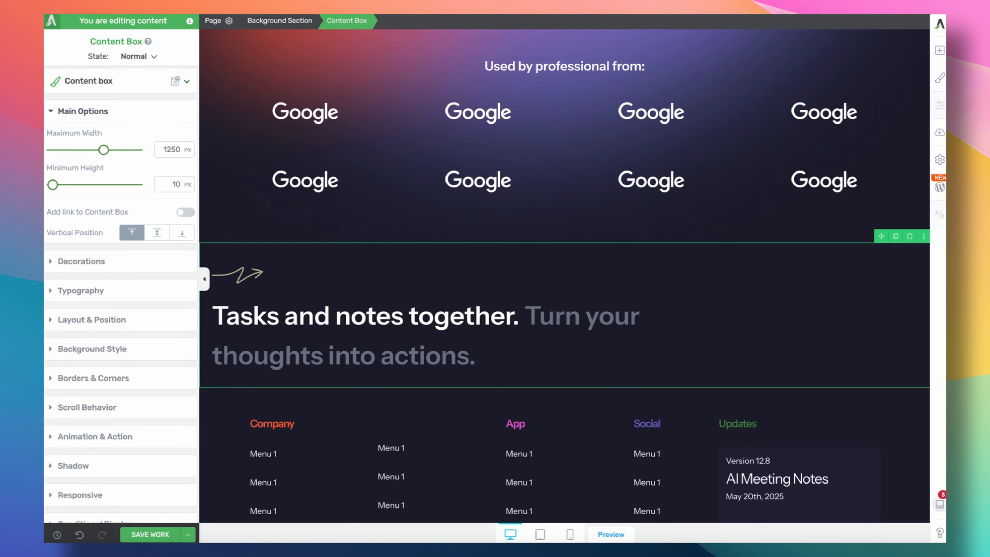
pyautogui.click(939, 53)
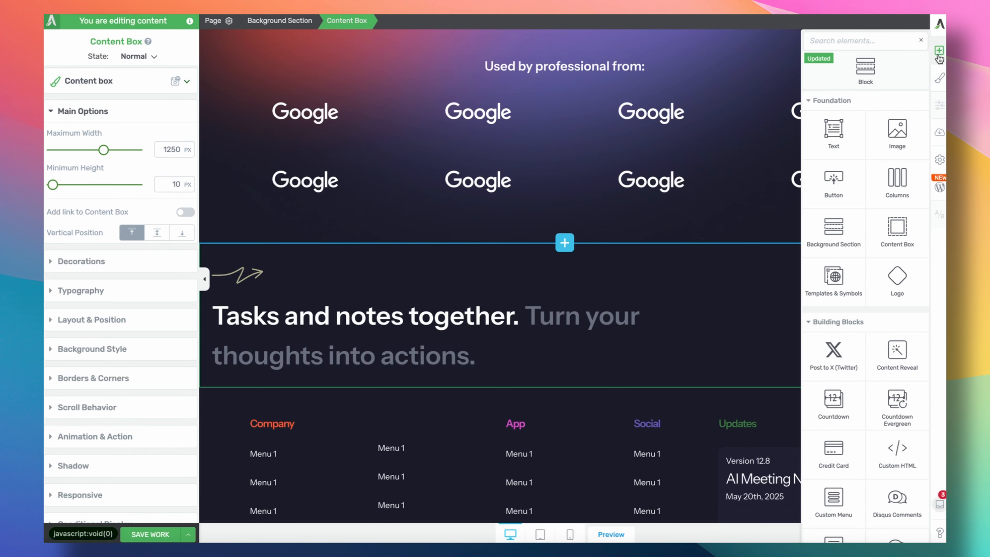
pyautogui.write('vid')
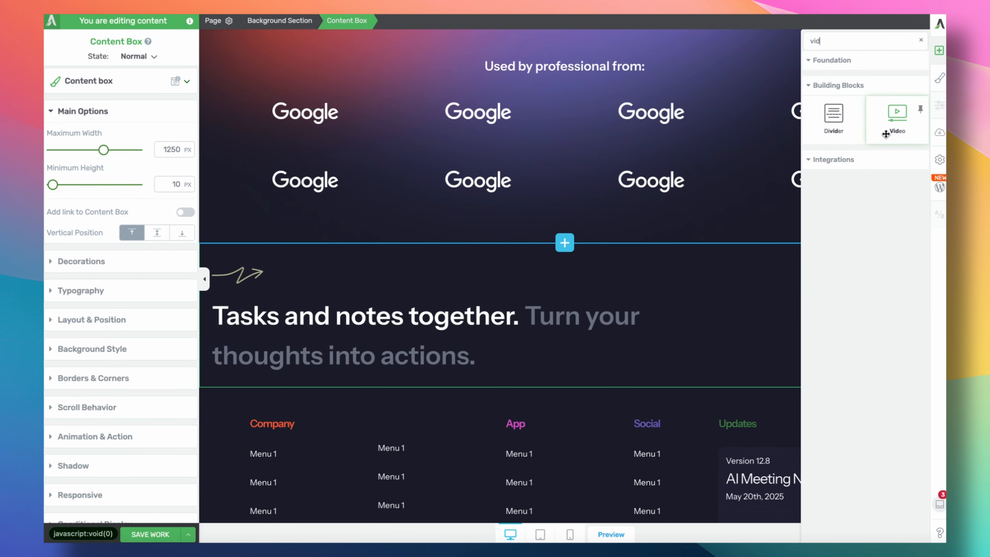
pyautogui.moveTo(896, 114); pyautogui.dragTo(425, 375)
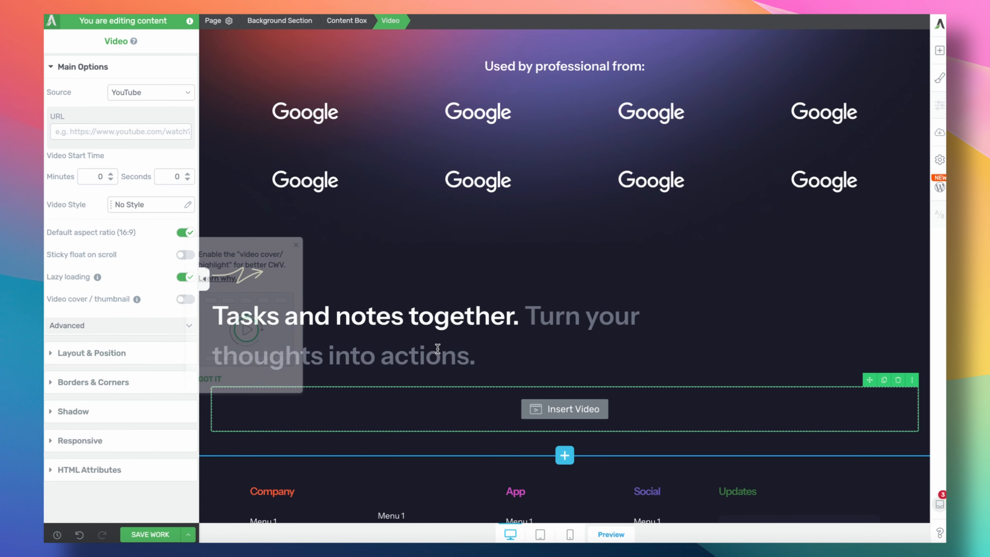
# Set the video source to Uploaded Video and insert oM9GlmQOs801fWf3aUGiWJ9y0.mp4 from the media library.
pyautogui.click(142, 94)
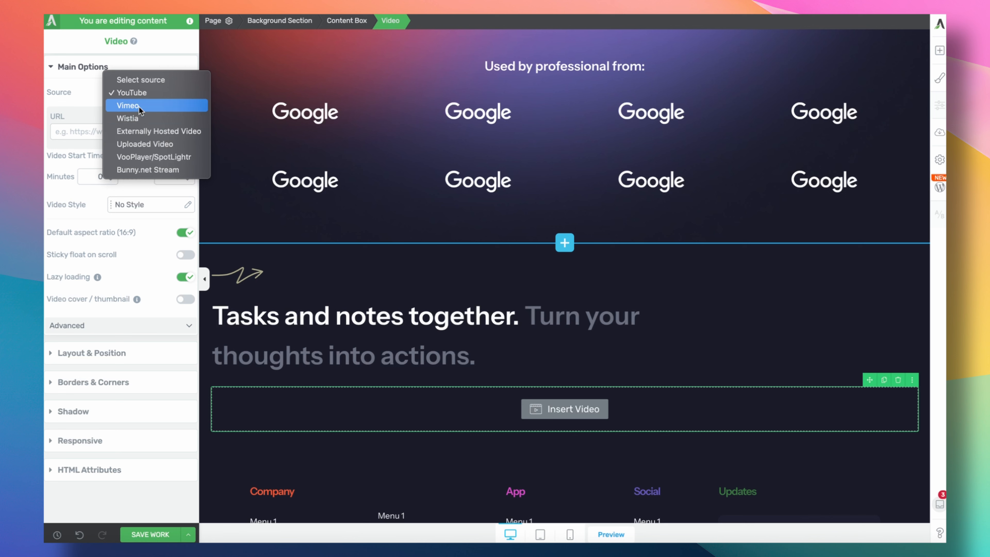
pyautogui.click(144, 144)
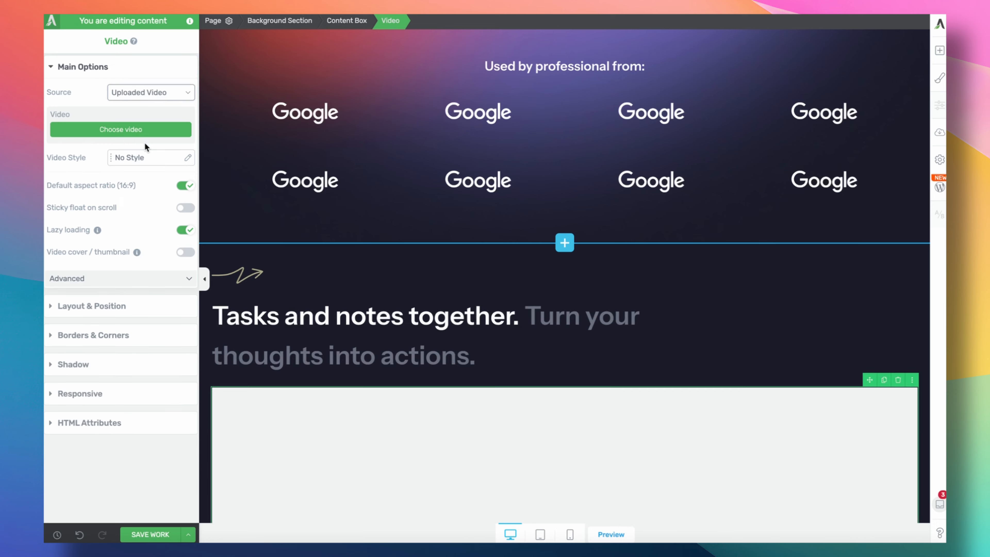
pyautogui.click(141, 136)
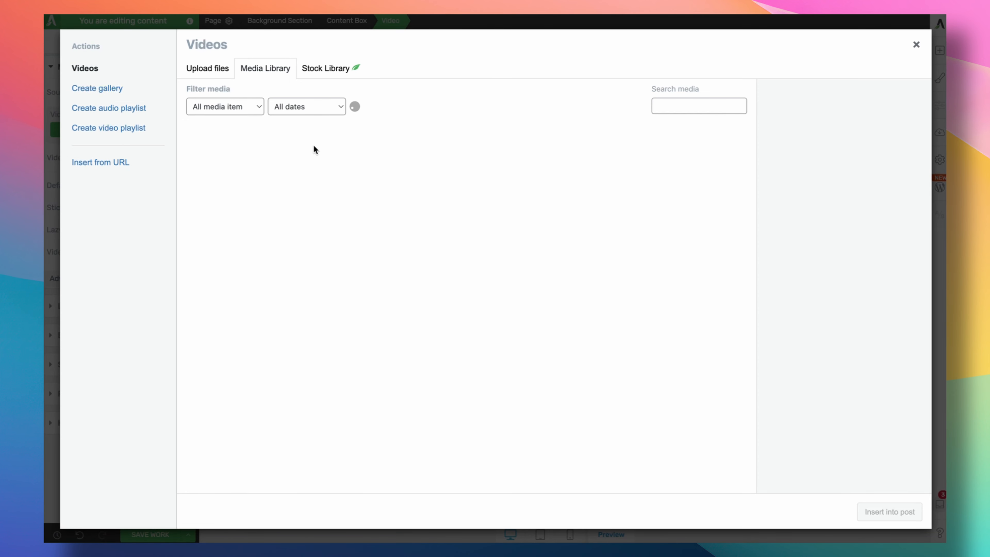
pyautogui.click(445, 168)
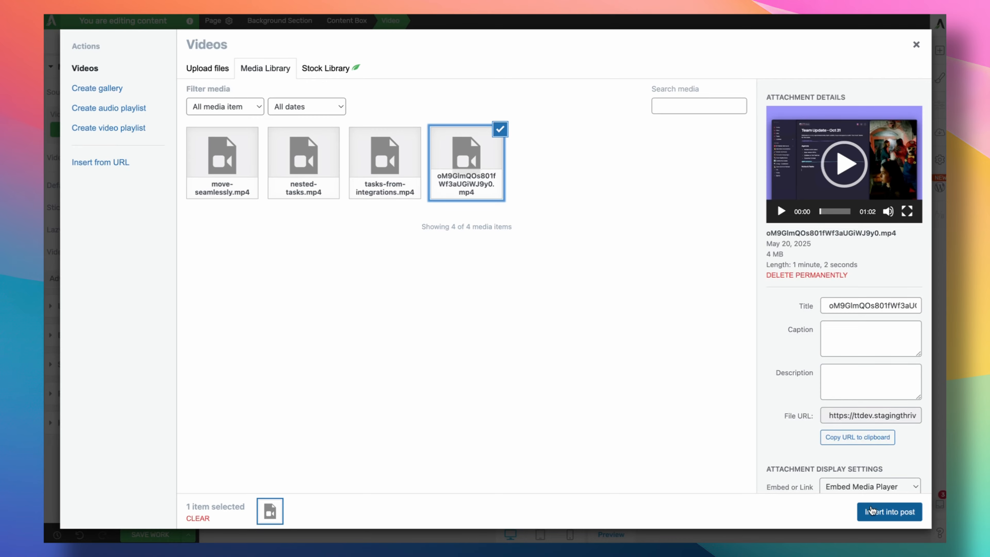
pyautogui.scroll(-10, 443, 325)
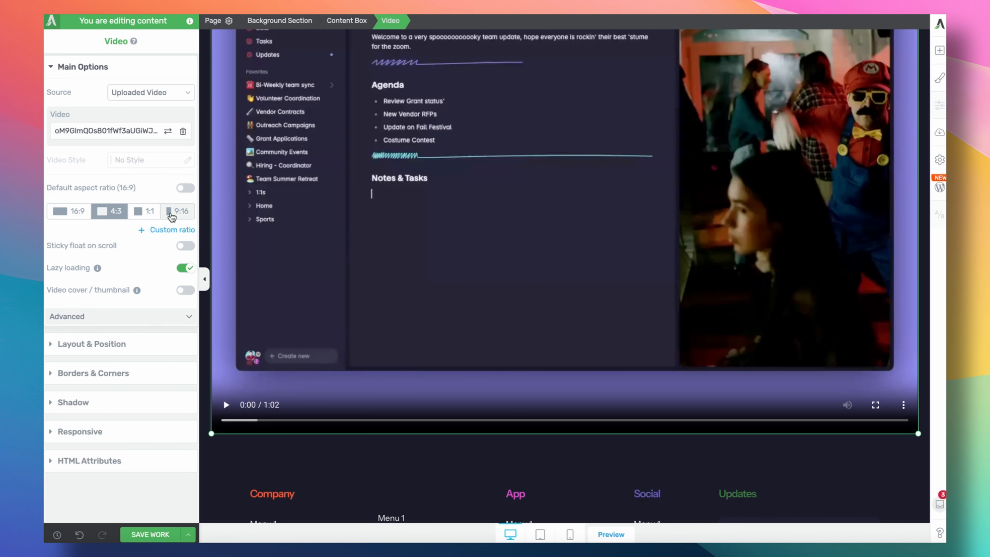
# Re-enable the video's default 16:9 aspect ratio and check how it fits above the footer.
pyautogui.click(184, 189)
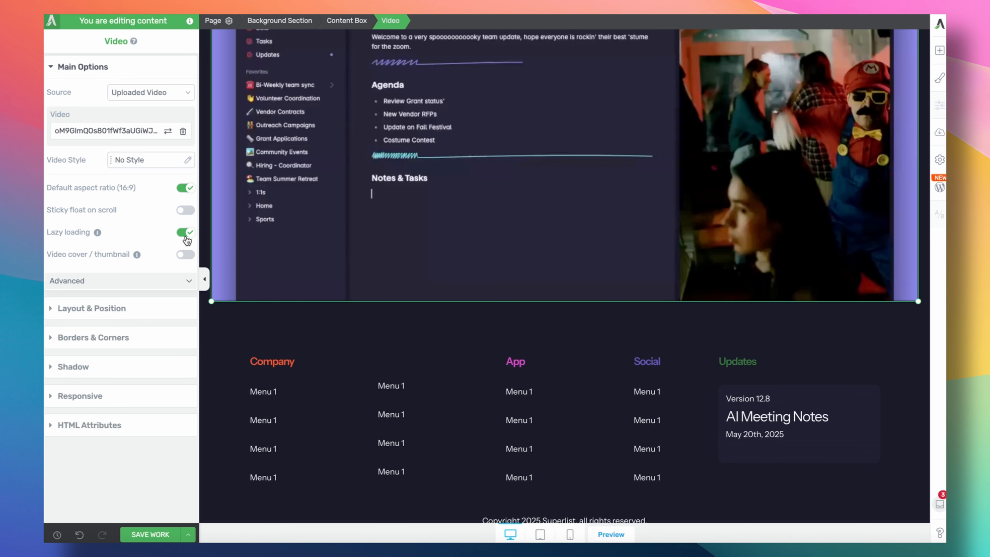
pyautogui.scroll(-1, 266, 288)
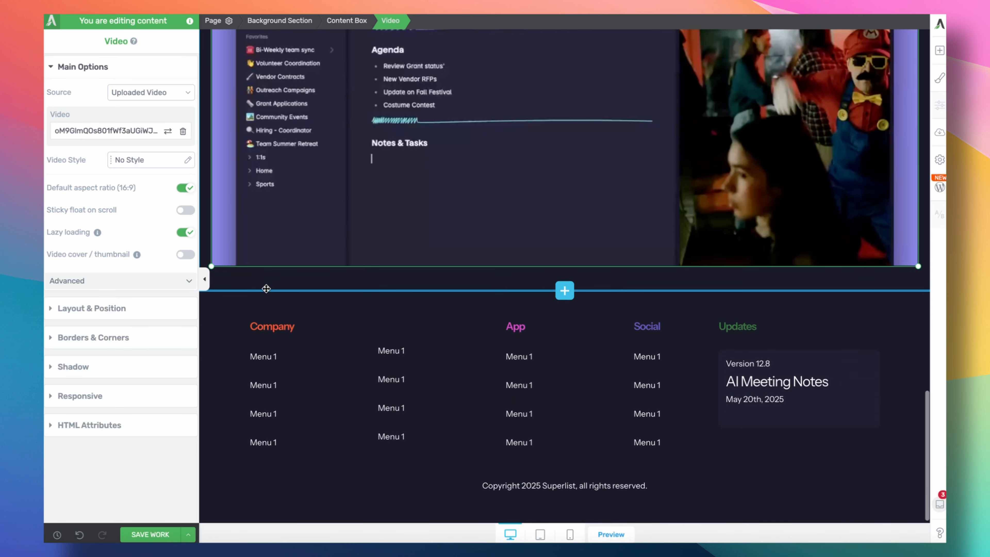
pyautogui.scroll(5, 267, 289)
pyautogui.scroll(-4, 289, 335)
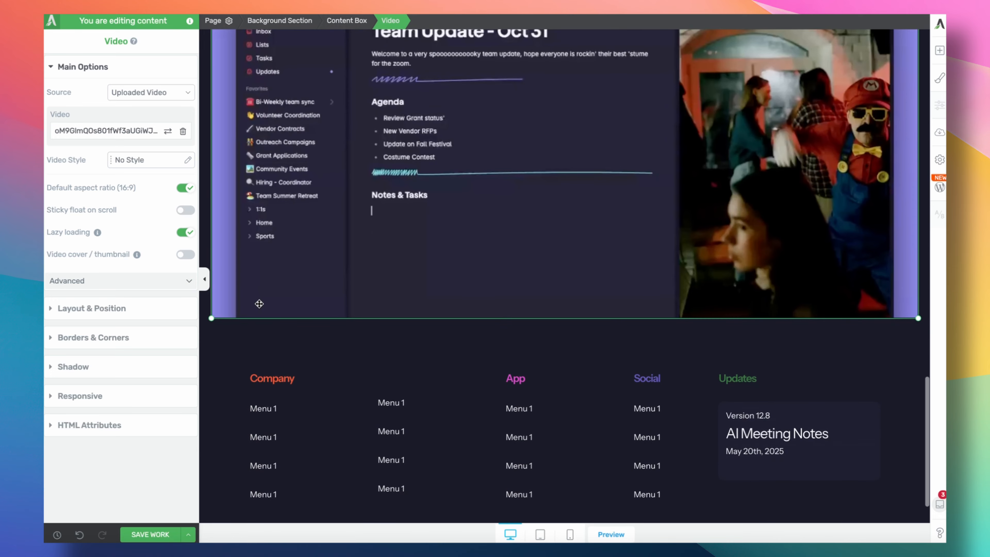
# Hide the video's player controls and enable looping.
pyautogui.click(158, 287)
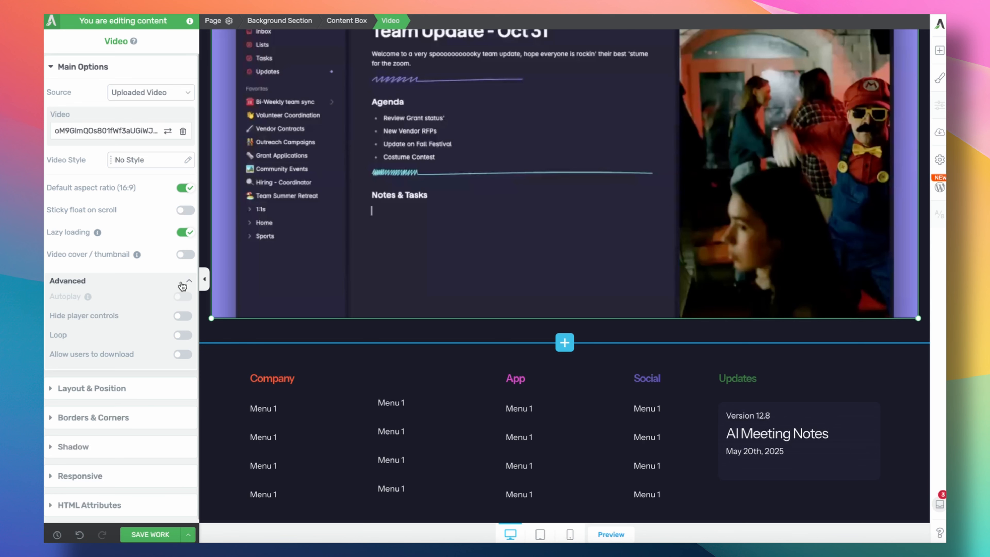
pyautogui.click(186, 314)
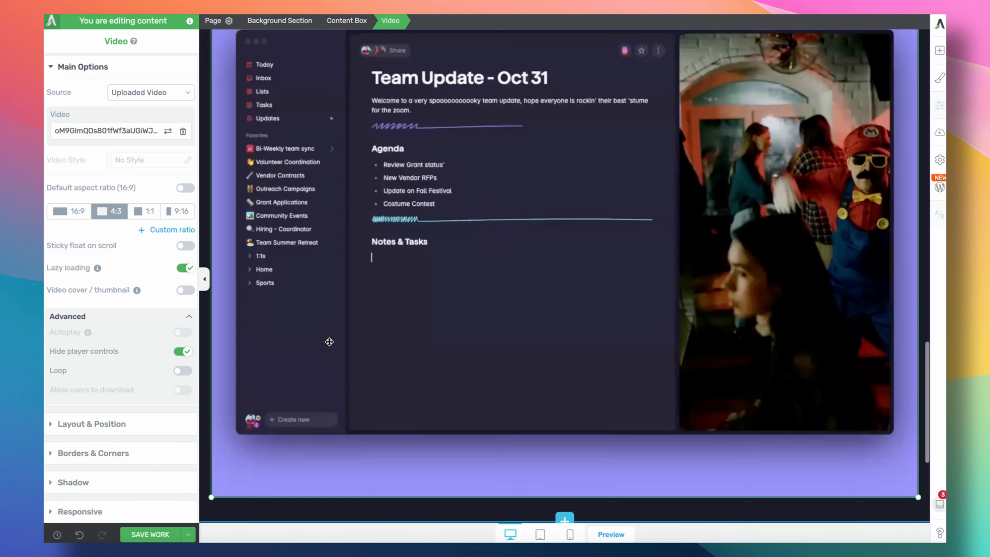
pyautogui.click(182, 370)
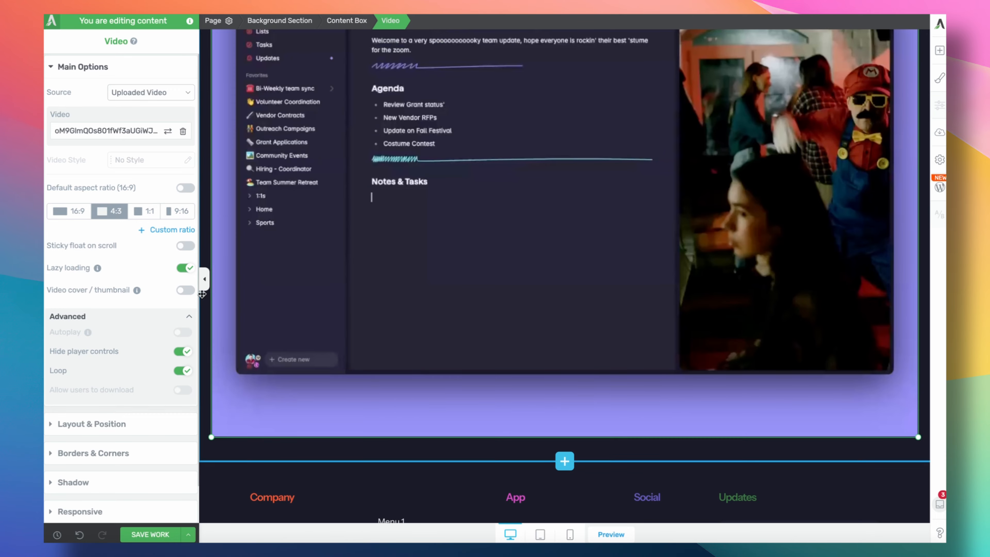
# Switch the looping video back to the default 16:9 aspect ratio and save the page.
pyautogui.click(185, 188)
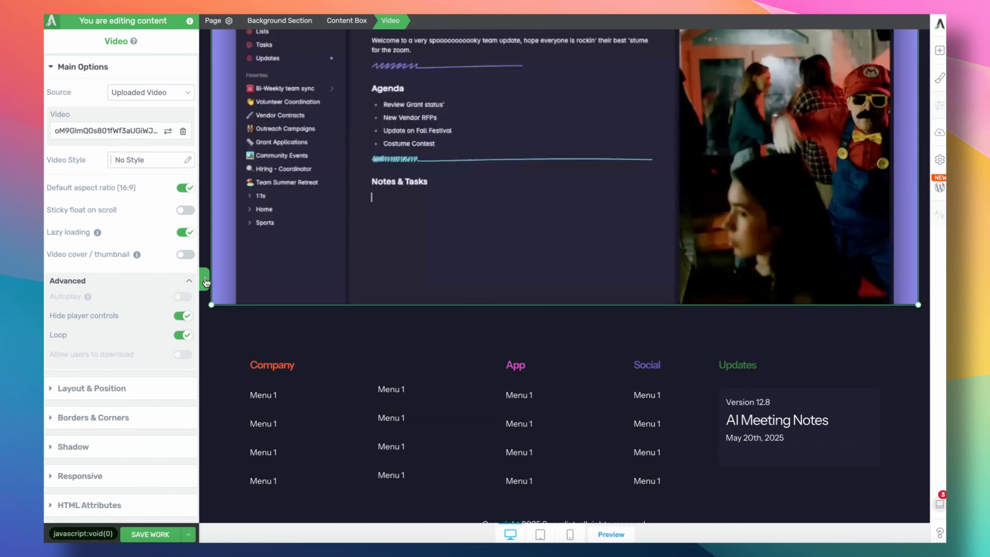
pyautogui.scroll(5, 507, 250)
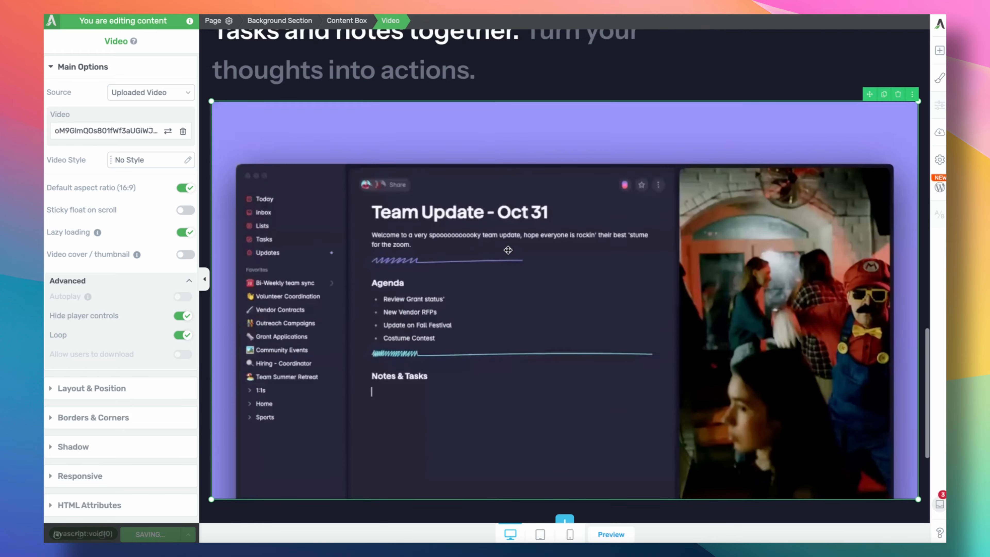
pyautogui.scroll(4, 508, 250)
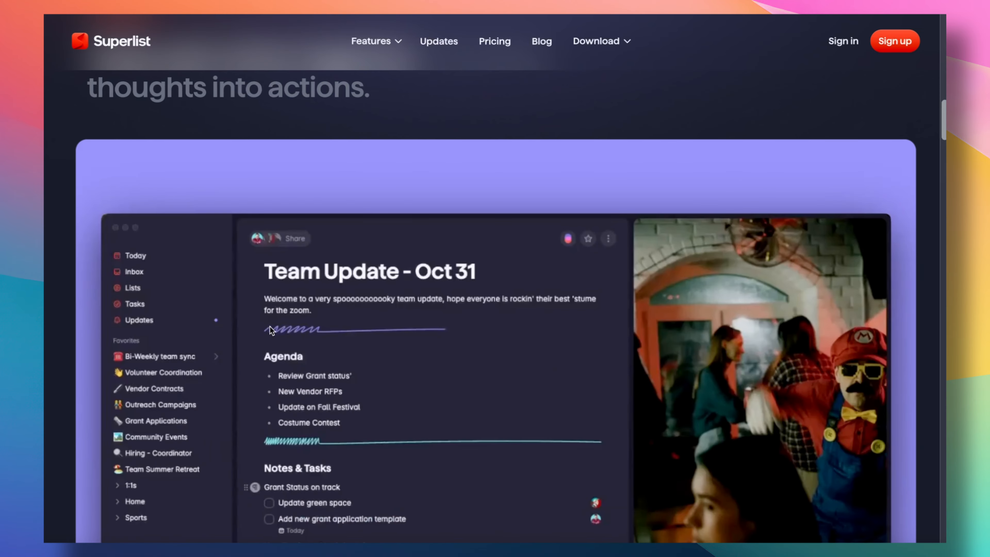
# Examine the reference site's feature list by activating the Natural Language and Nested Tasks items to see their videos.
pyautogui.scroll(-10, 271, 325)
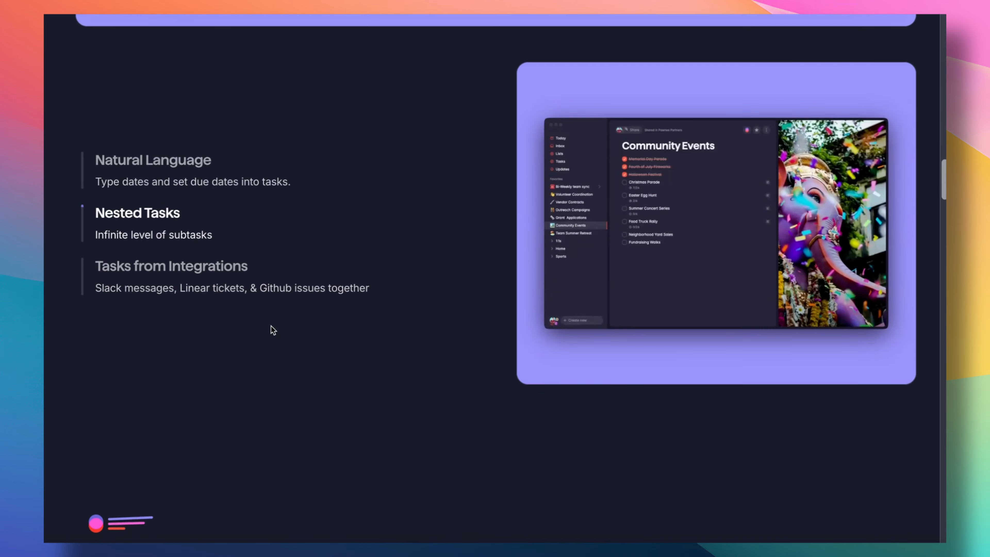
pyautogui.scroll(3, 272, 329)
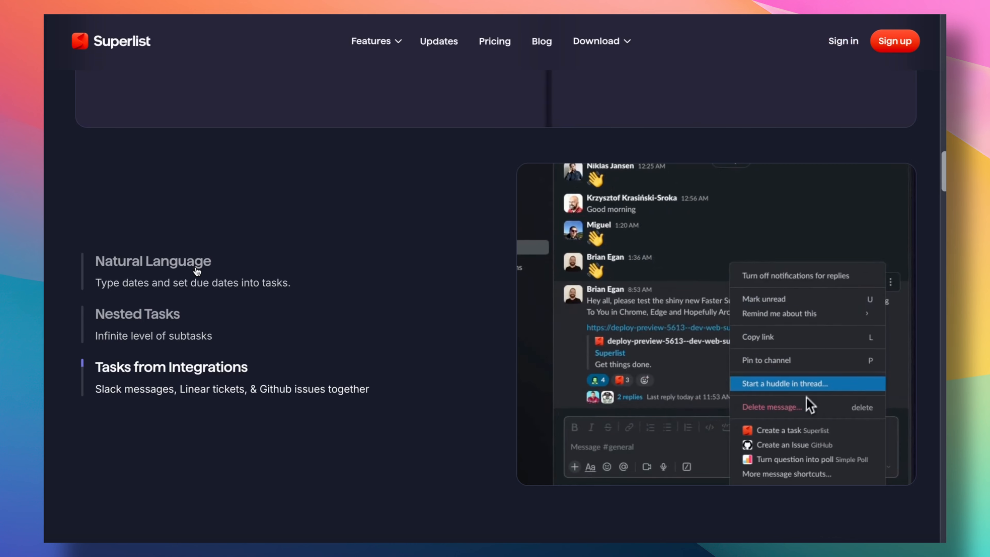
pyautogui.click(197, 270)
pyautogui.click(144, 318)
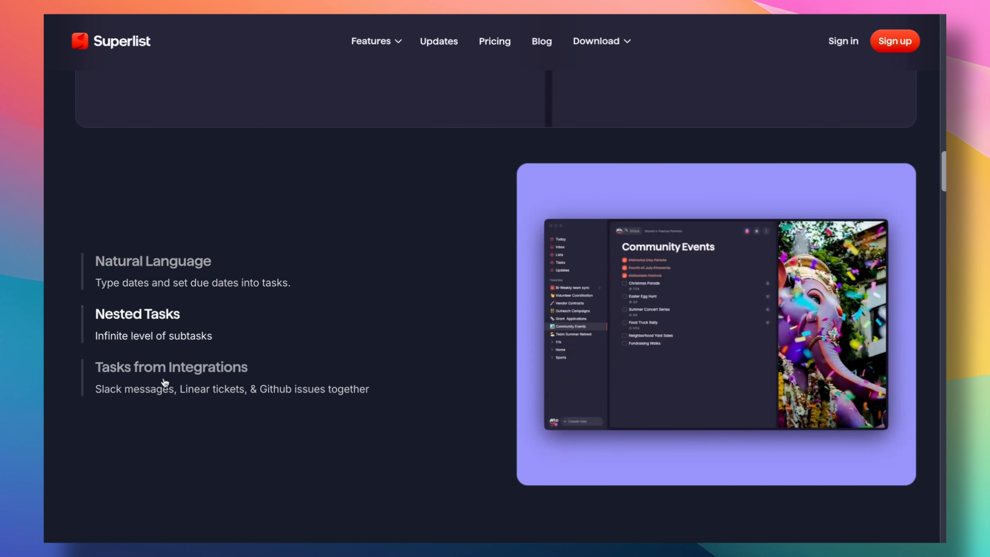
# Compare the reference site's Tasks from Integrations, Natural Language and Nested Tasks items by activating each and viewing its video.
pyautogui.click(166, 384)
pyautogui.click(159, 288)
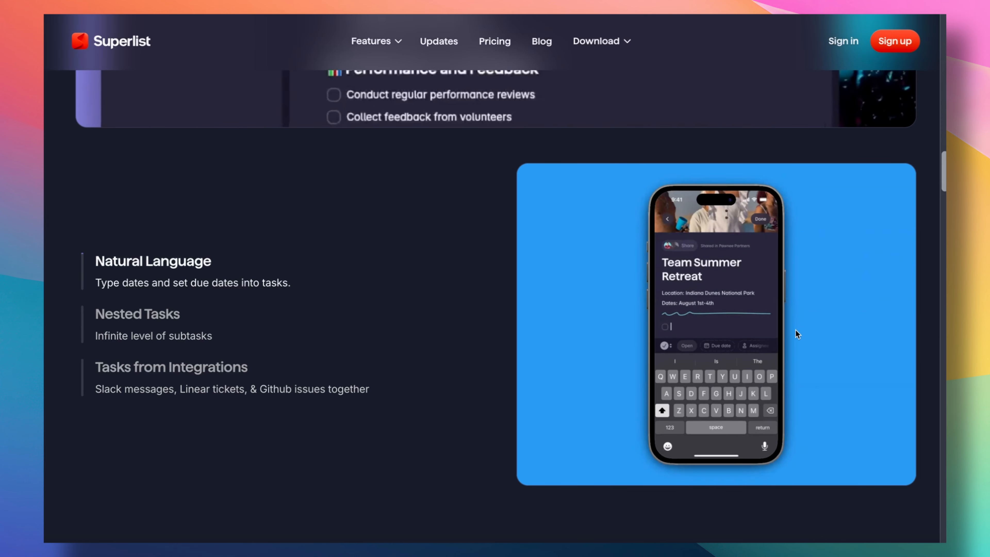
pyautogui.click(164, 317)
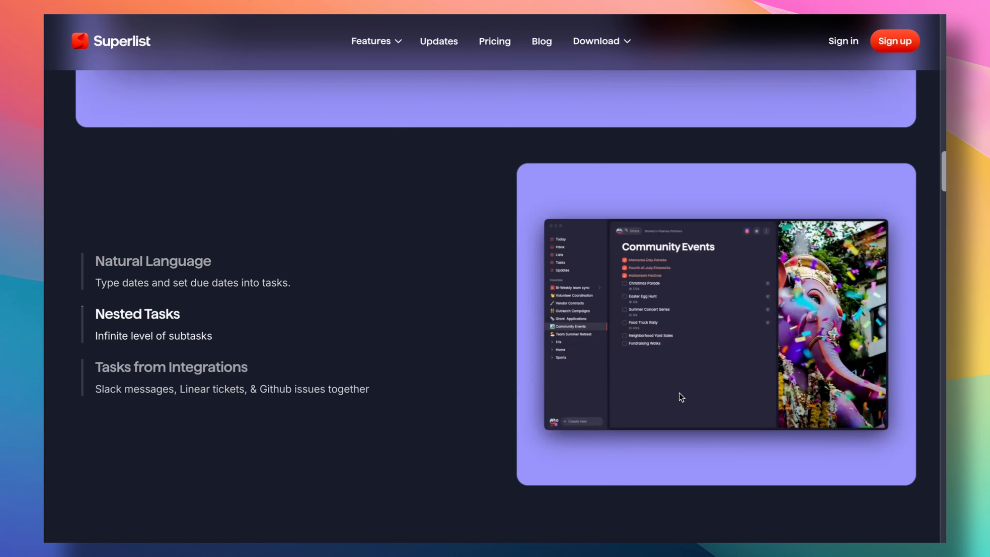
pyautogui.click(229, 384)
pyautogui.click(174, 284)
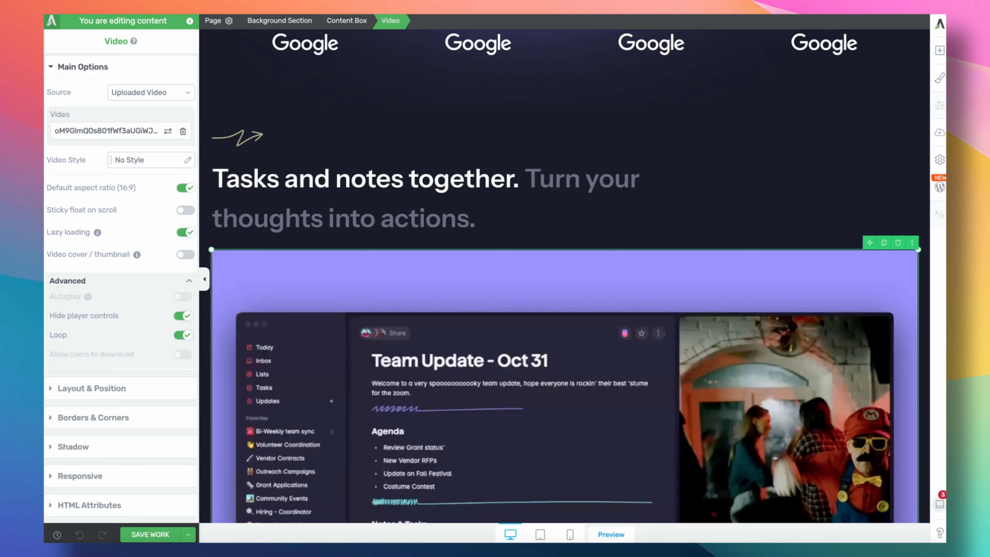
# Add an empty content box beneath the looping video's content box, just above the footer.
pyautogui.scroll(-7, 640, 298)
pyautogui.scroll(4, 640, 298)
pyautogui.scroll(3, 639, 298)
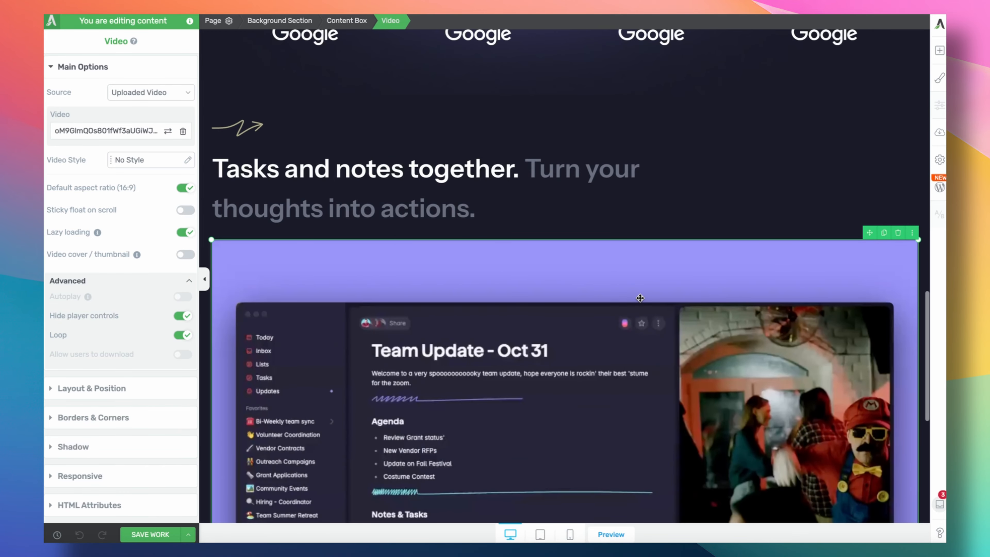
pyautogui.scroll(-2, 557, 248)
pyautogui.scroll(-5, 557, 248)
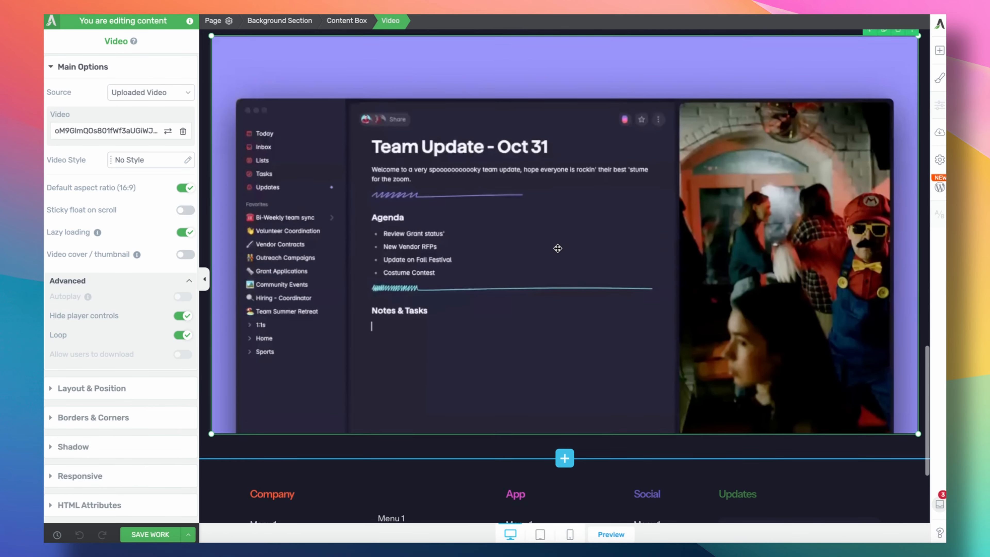
pyautogui.scroll(7, 557, 248)
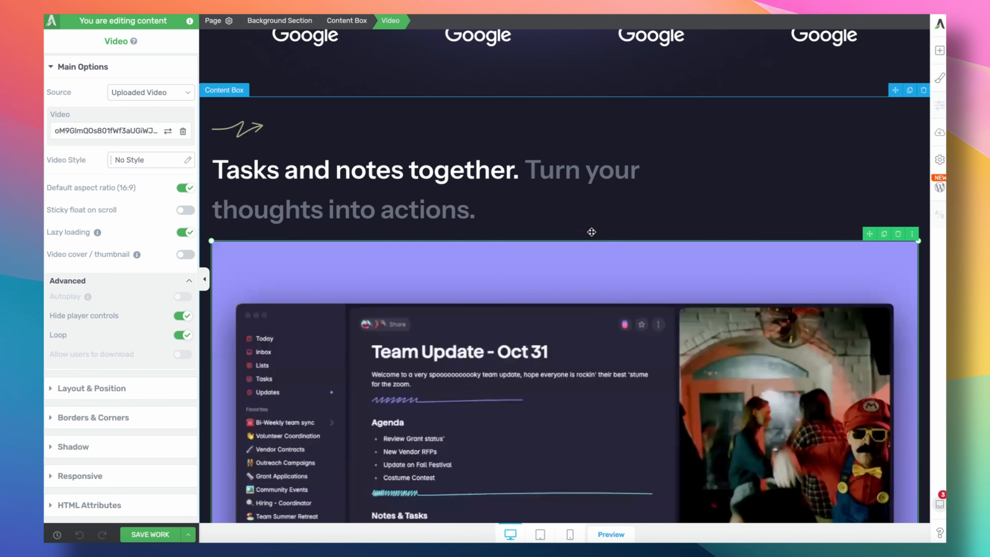
pyautogui.click(586, 231)
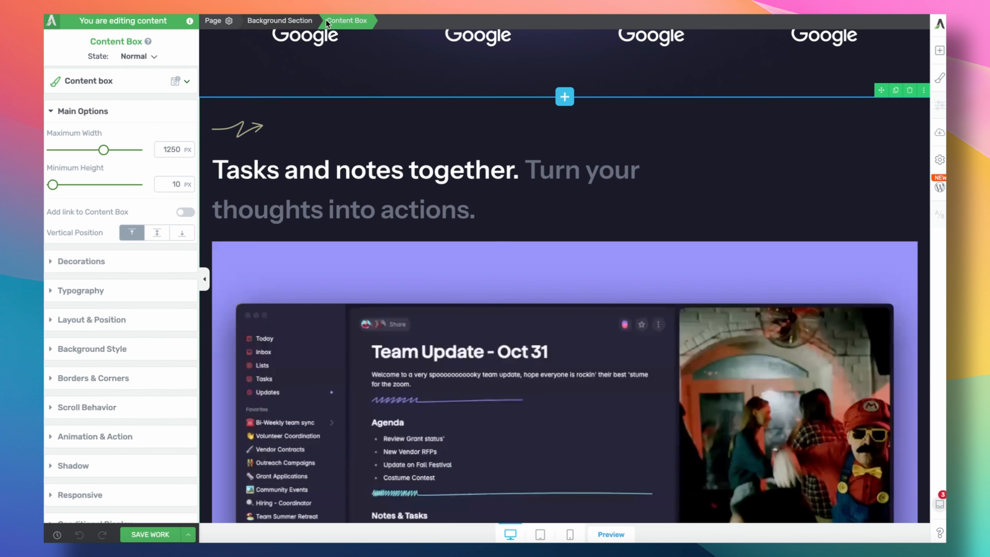
pyautogui.scroll(-1, 470, 203)
pyautogui.scroll(-6, 470, 203)
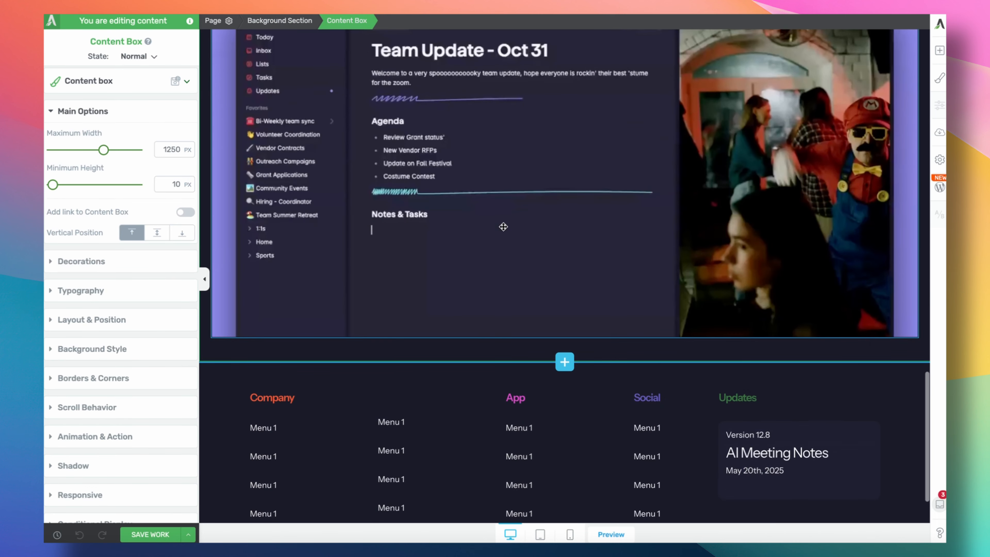
pyautogui.click(940, 51)
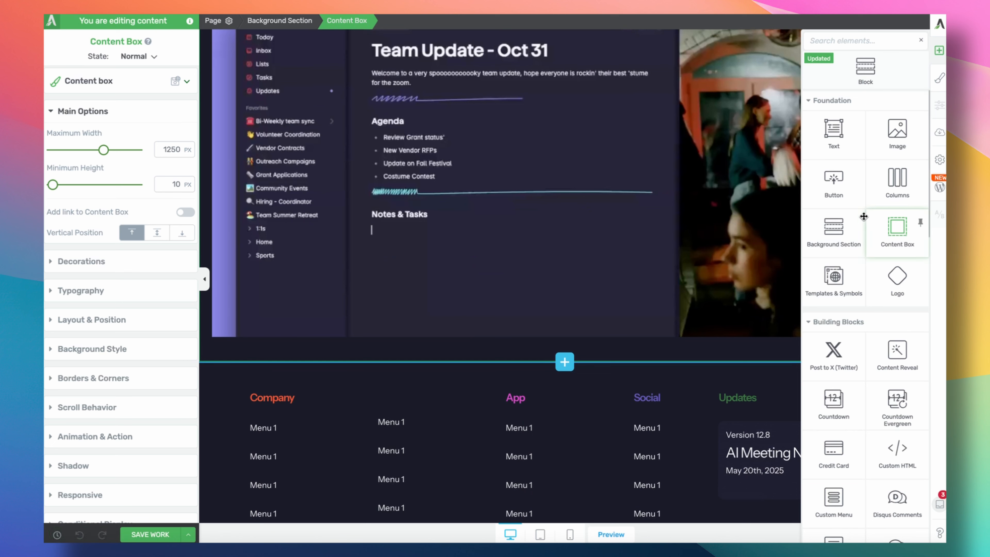
pyautogui.write('t')
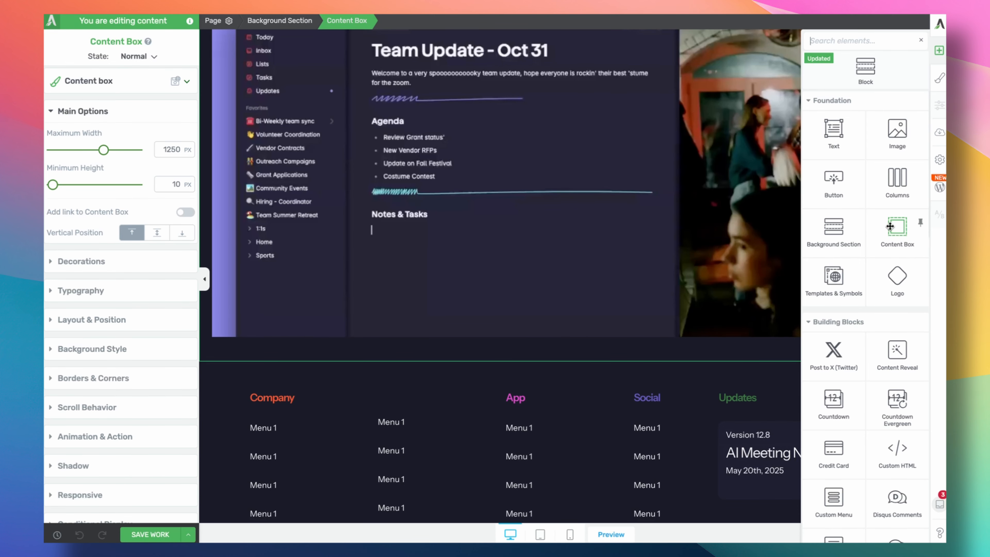
pyautogui.moveTo(896, 228); pyautogui.dragTo(469, 354)
# Insert a Tabs element into the empty content box using the vertical layout of Tabs Template 17.
pyautogui.scroll(4, 414, 174)
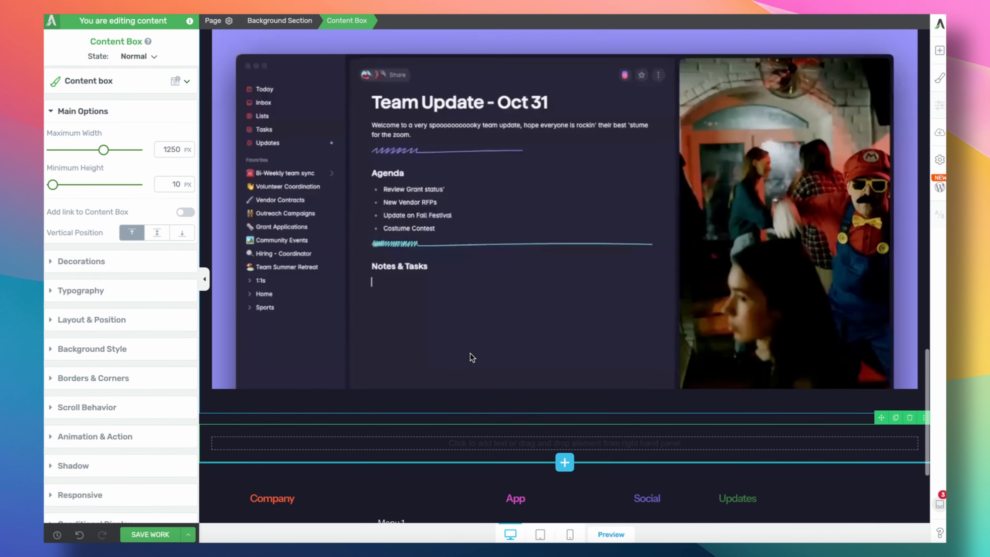
pyautogui.scroll(3, 414, 175)
pyautogui.scroll(-10, 507, 261)
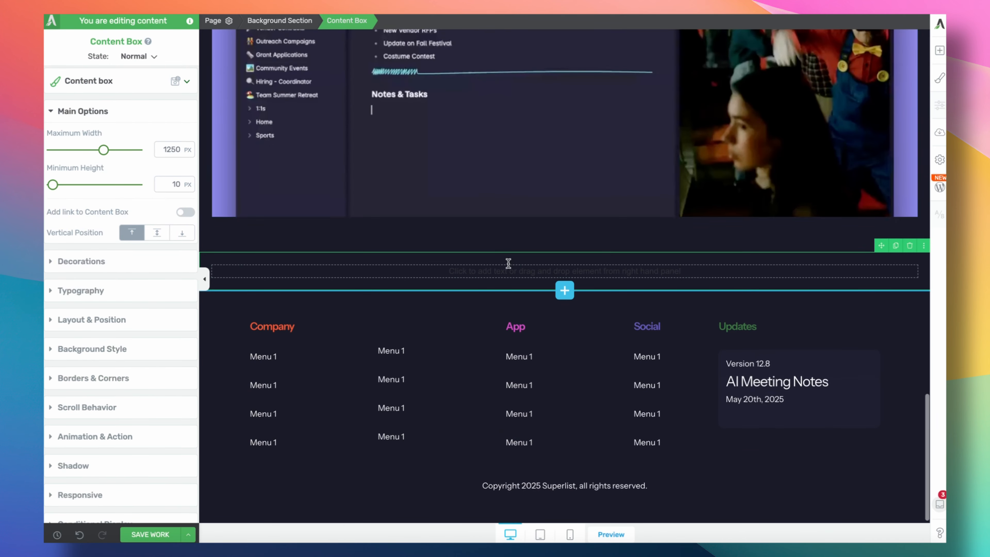
pyautogui.click(938, 50)
pyautogui.write('tab')
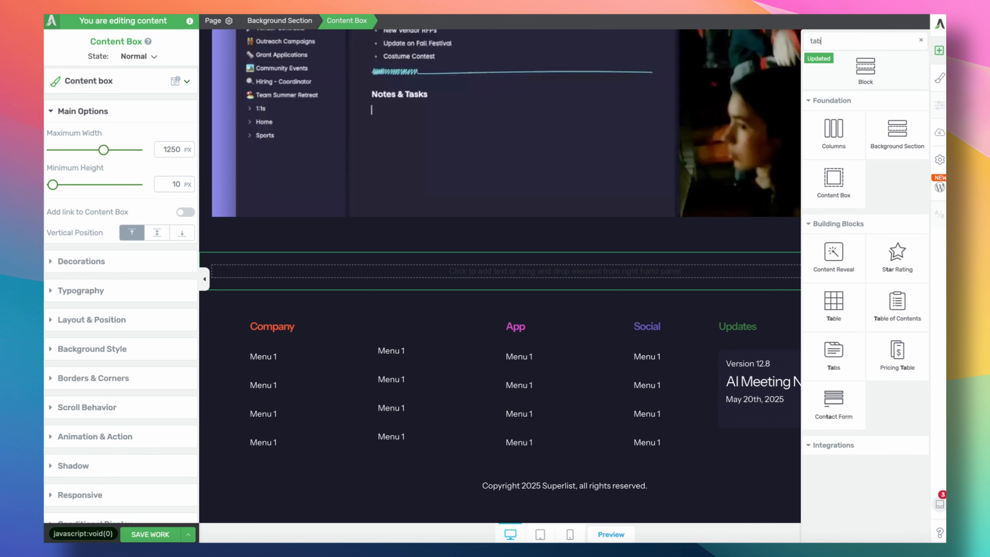
pyautogui.moveTo(834, 169); pyautogui.dragTo(546, 269)
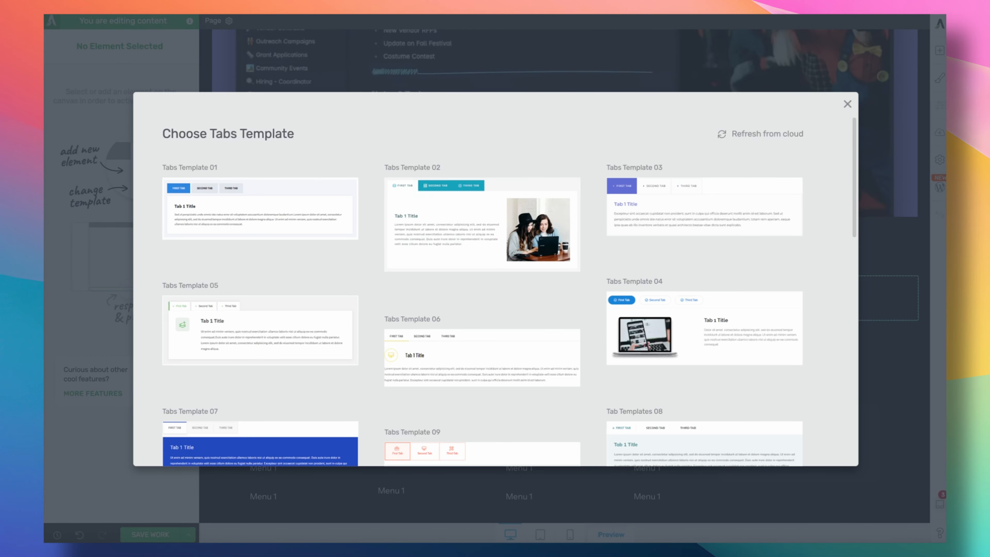
pyautogui.scroll(-8, 358, 273)
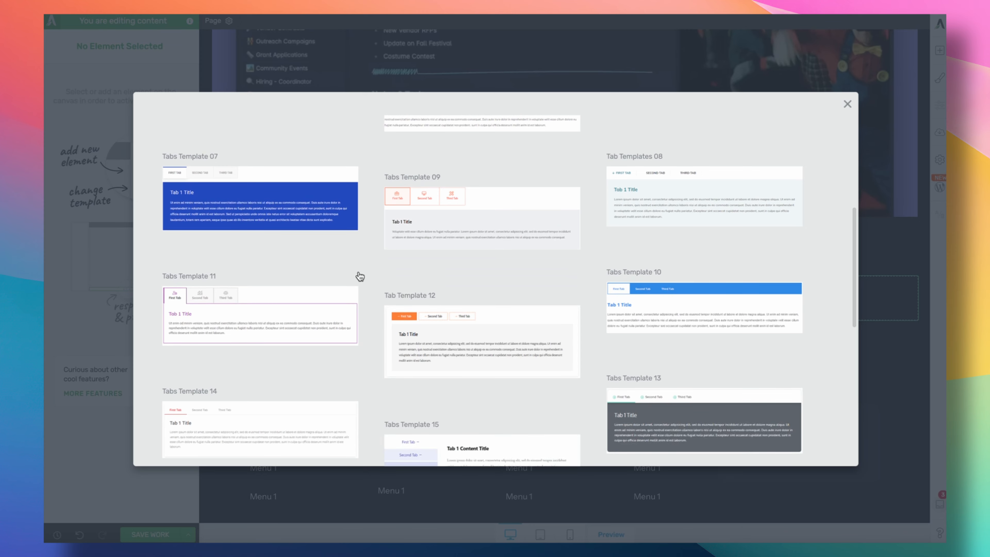
pyautogui.scroll(-5, 360, 276)
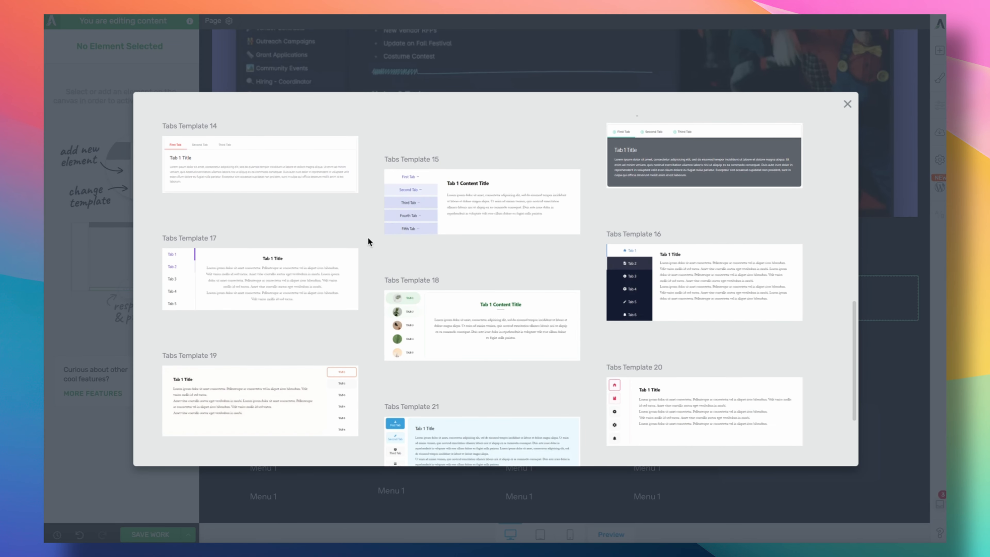
pyautogui.click(192, 278)
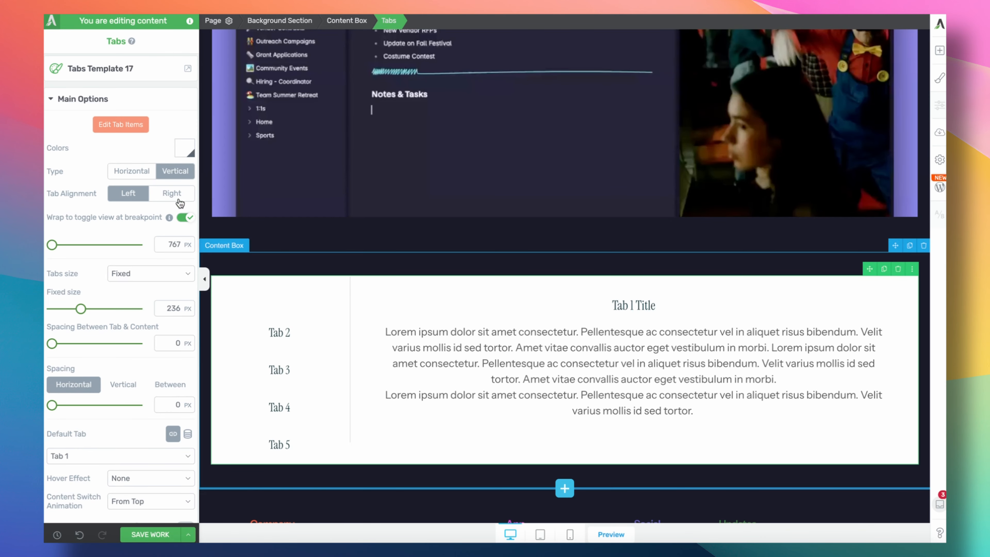
# Set the font of the grouped tab items to the Google font Instrument Sans, with regular weight 400 and bold 700.
pyautogui.click(137, 125)
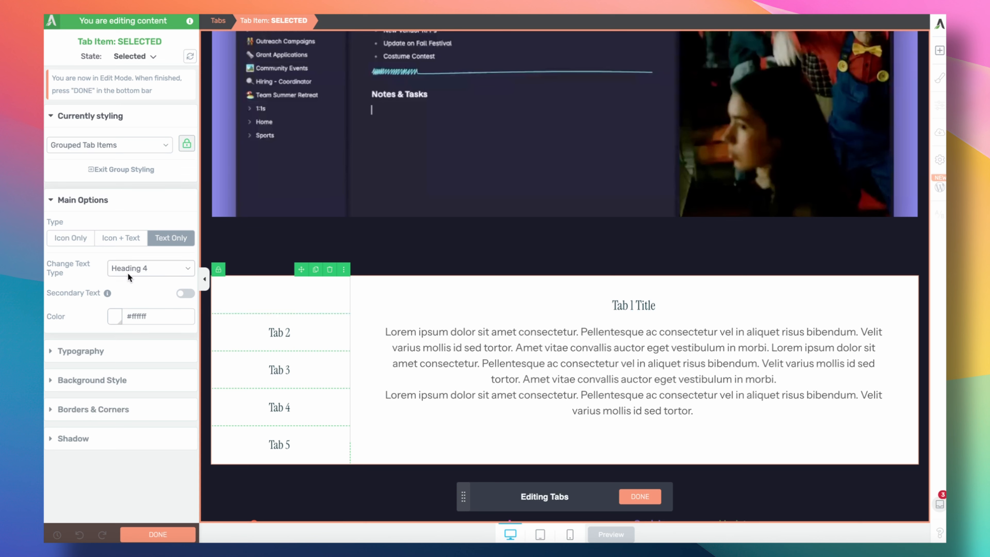
pyautogui.click(130, 360)
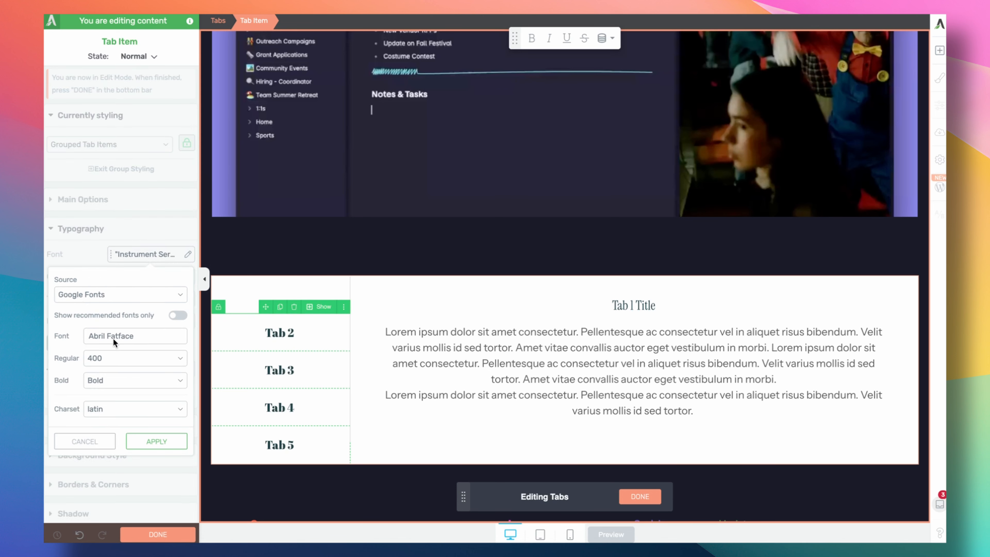
pyautogui.click(129, 335)
pyautogui.write('ins')
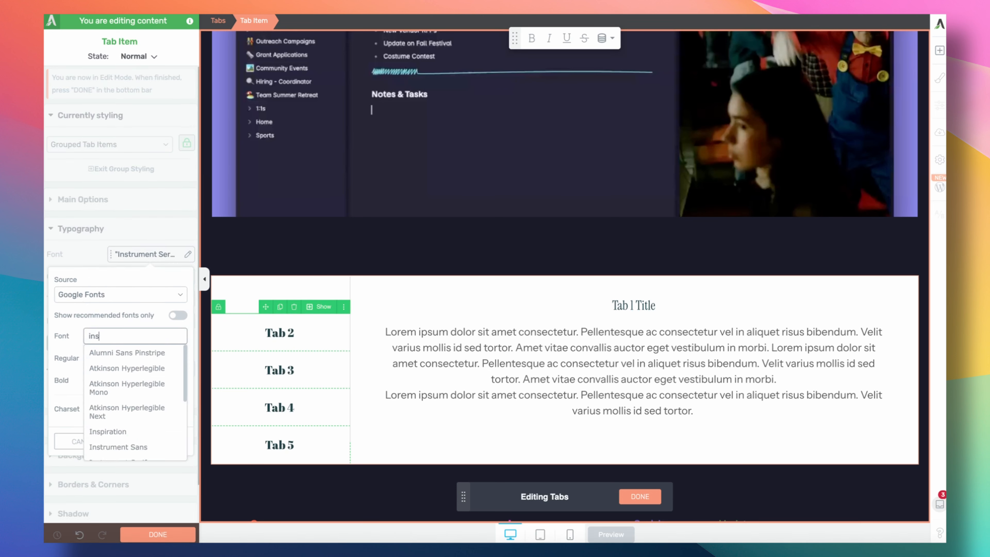
pyautogui.write('tr')
pyautogui.click(130, 367)
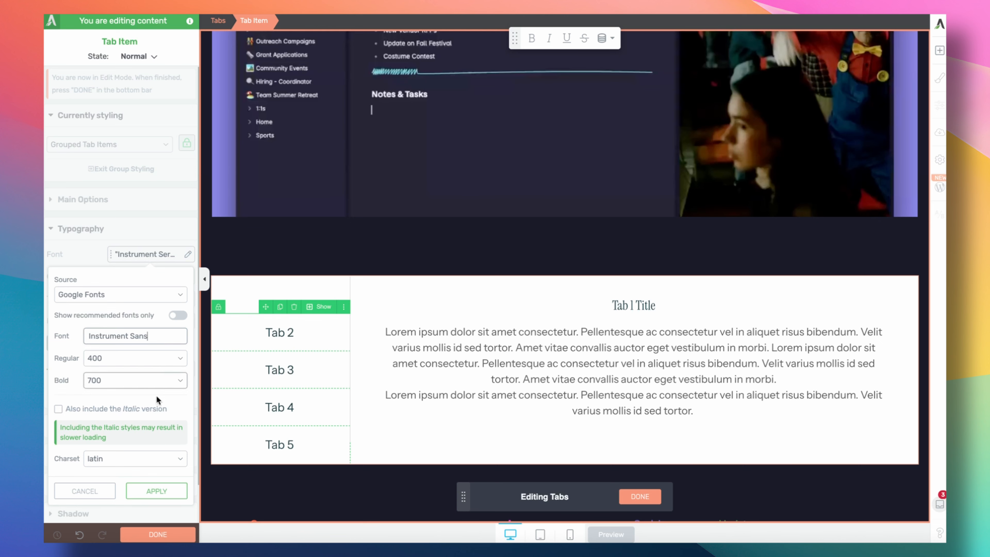
pyautogui.click(175, 492)
pyautogui.click(171, 342)
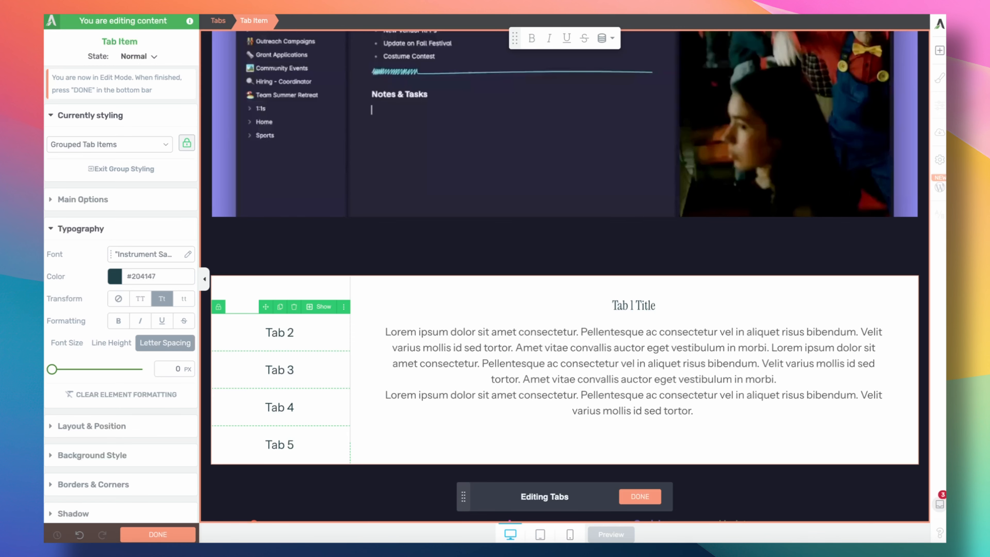
# Rename the first tab as "Natural Language" and finish editing the tab items.
pyautogui.tripleClick(275, 332)
pyautogui.doubleClick(280, 290)
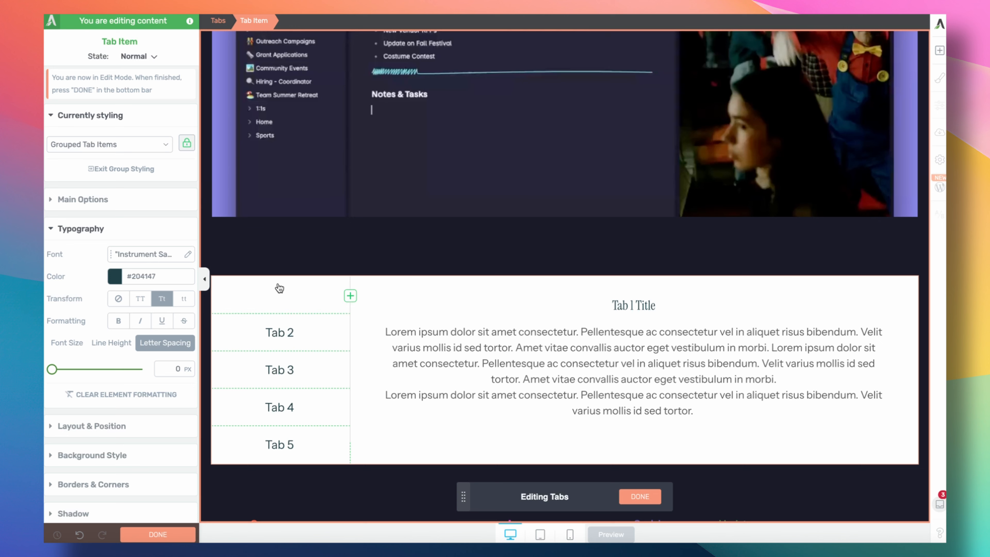
pyautogui.press('BackSpace')
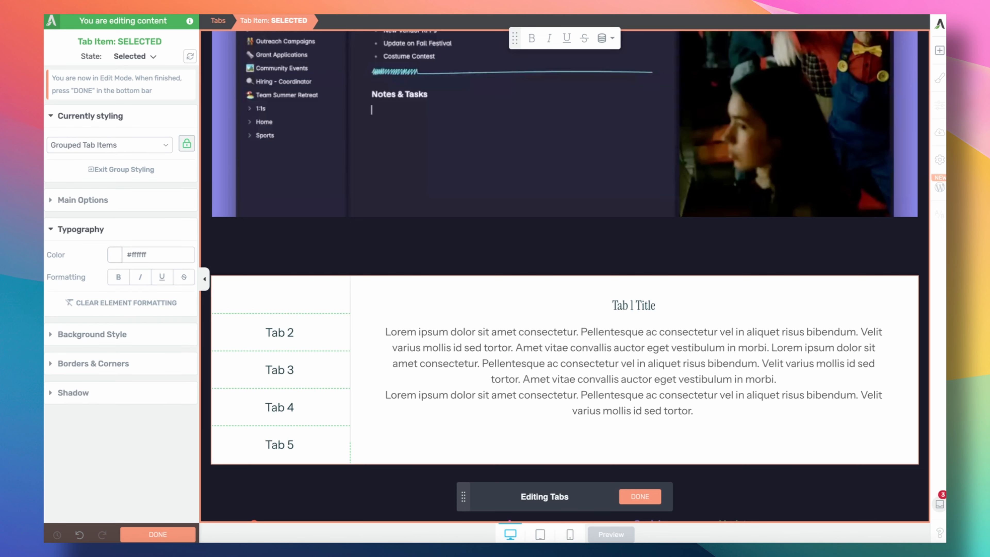
pyautogui.tripleClick(271, 294)
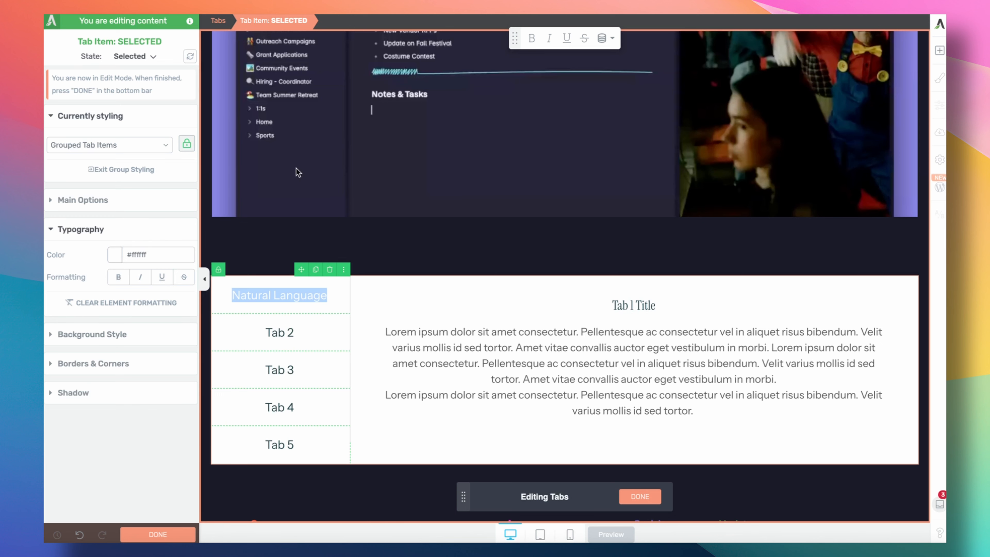
pyautogui.click(639, 496)
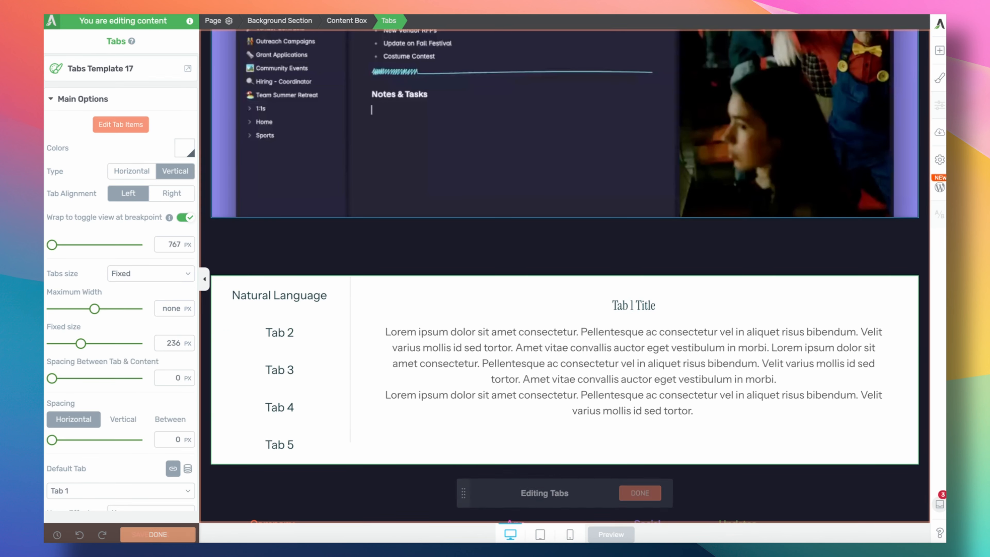
# Set the Tabs element's background to the saved dark color #1a1c2a.
pyautogui.scroll(-6, 105, 368)
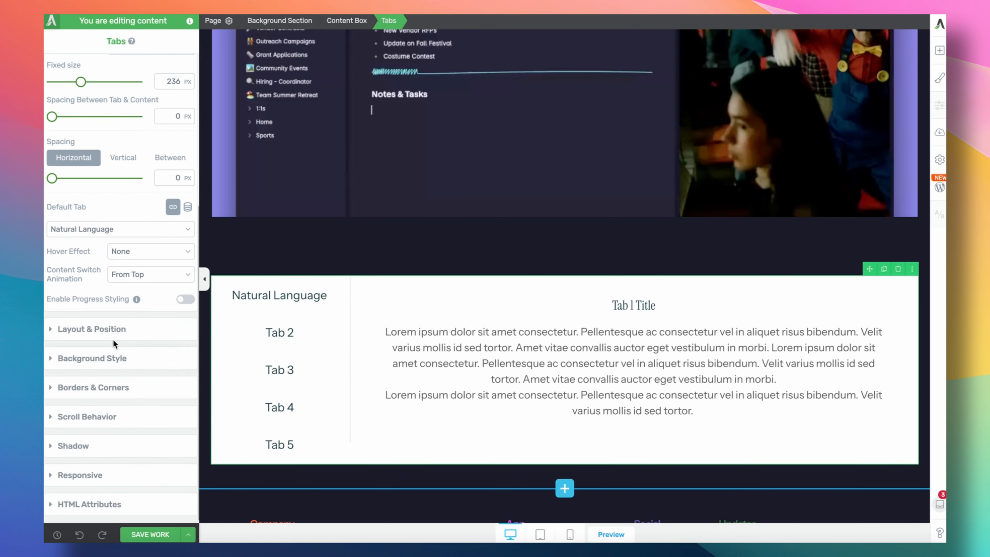
pyautogui.click(122, 353)
pyautogui.click(54, 228)
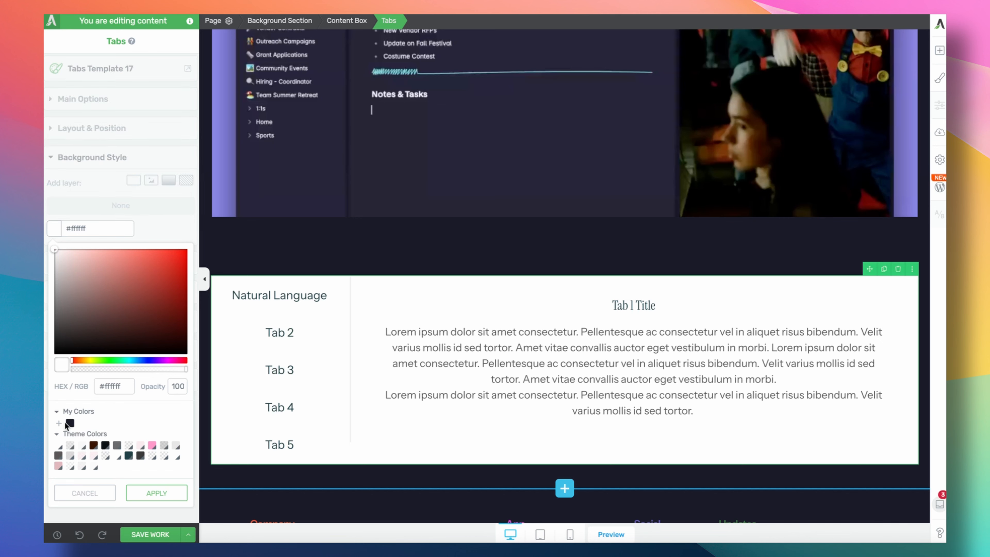
pyautogui.click(70, 423)
pyautogui.click(156, 493)
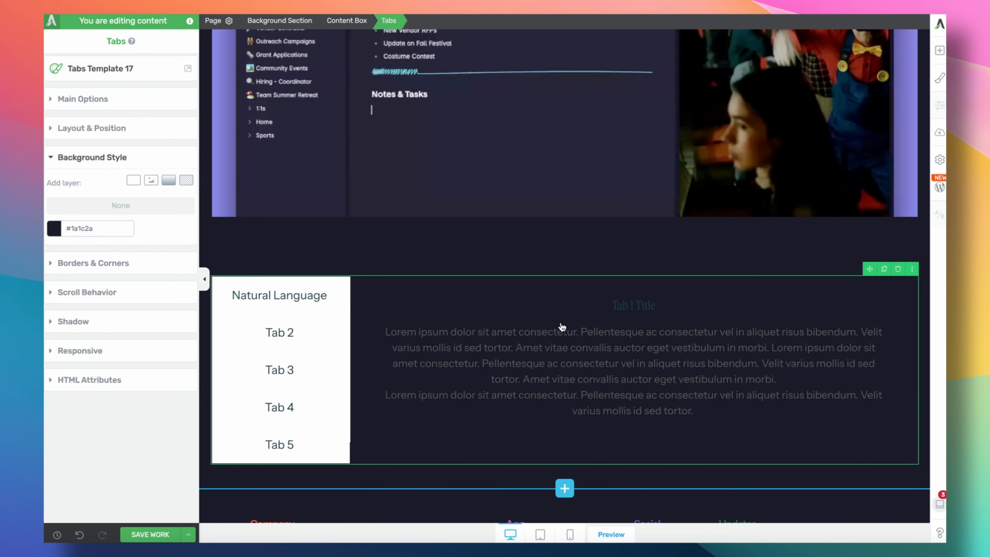
# Set the selected-state background of the grouped tab items to the saved dark color #1a1c2a.
pyautogui.click(136, 103)
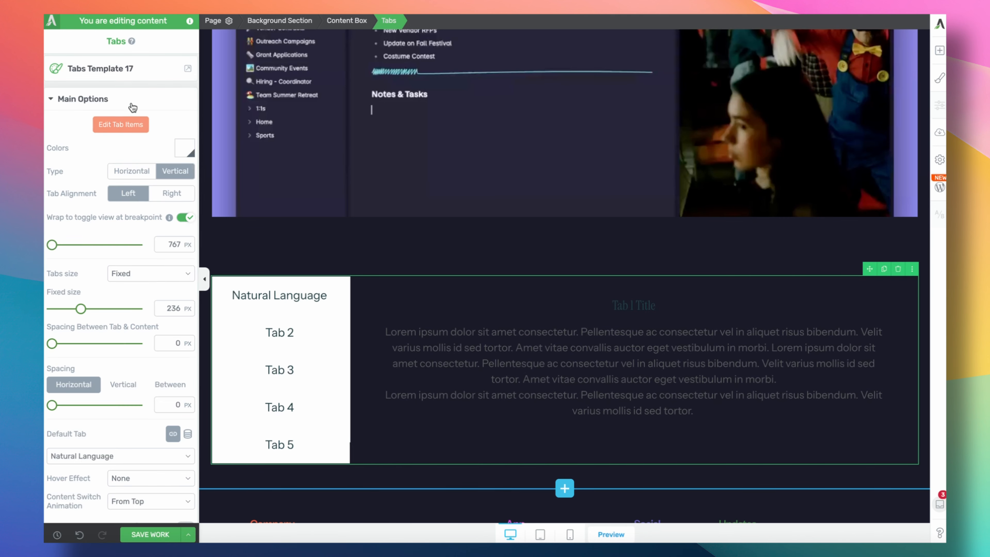
pyautogui.click(327, 308)
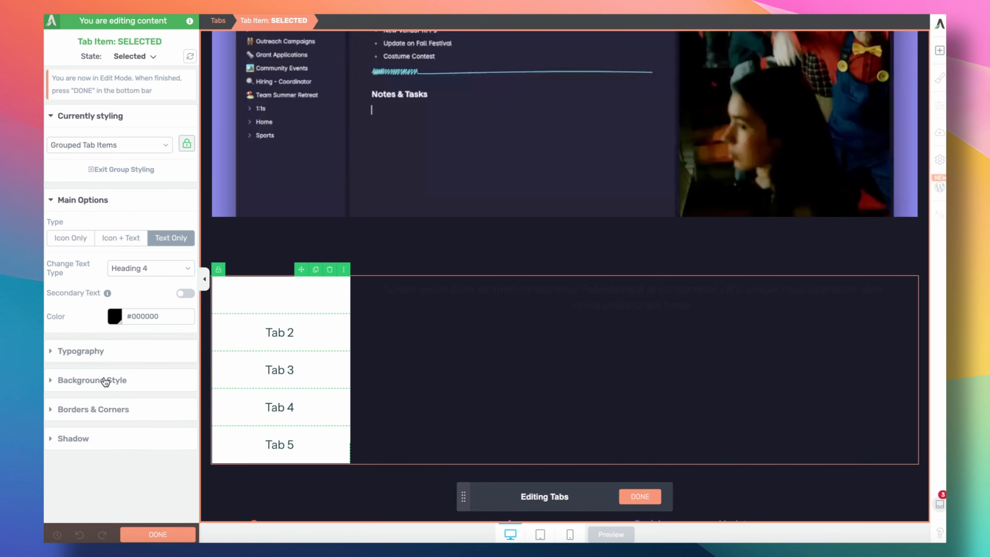
pyautogui.click(109, 381)
pyautogui.click(59, 332)
pyautogui.scroll(-2, 58, 333)
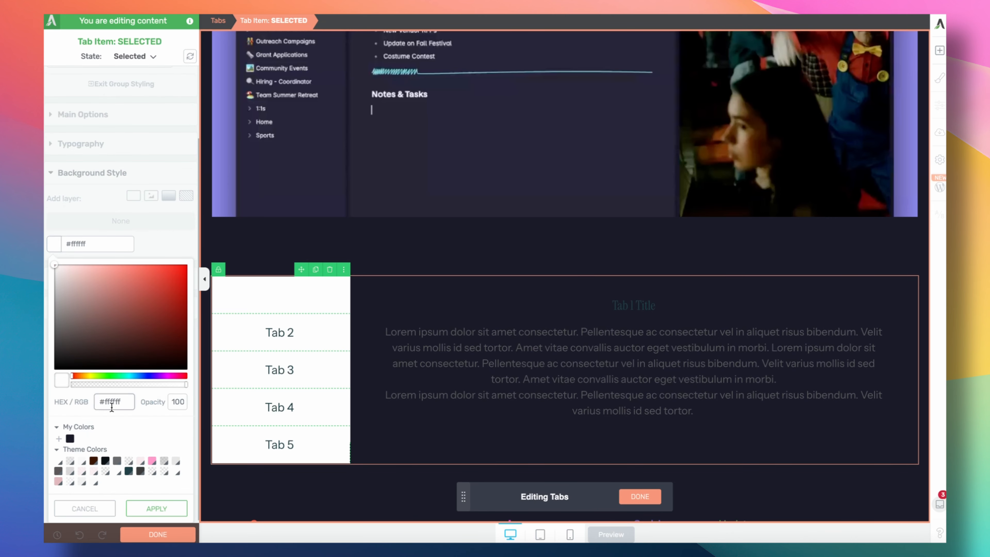
pyautogui.click(70, 438)
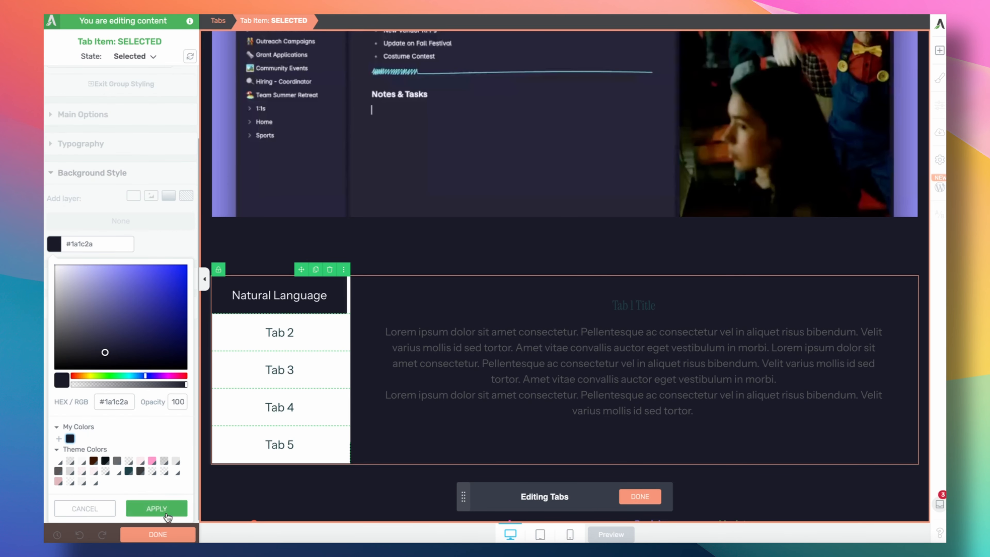
pyautogui.click(157, 508)
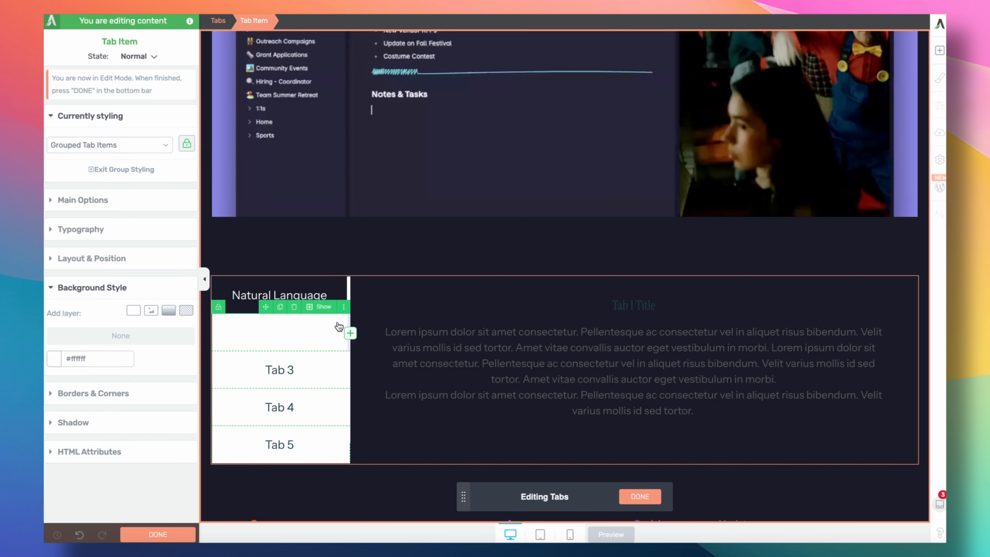
# Set the normal-state background of the grouped tab items to the saved dark color #1a1c2a.
pyautogui.click(89, 352)
pyautogui.scroll(-3, 117, 389)
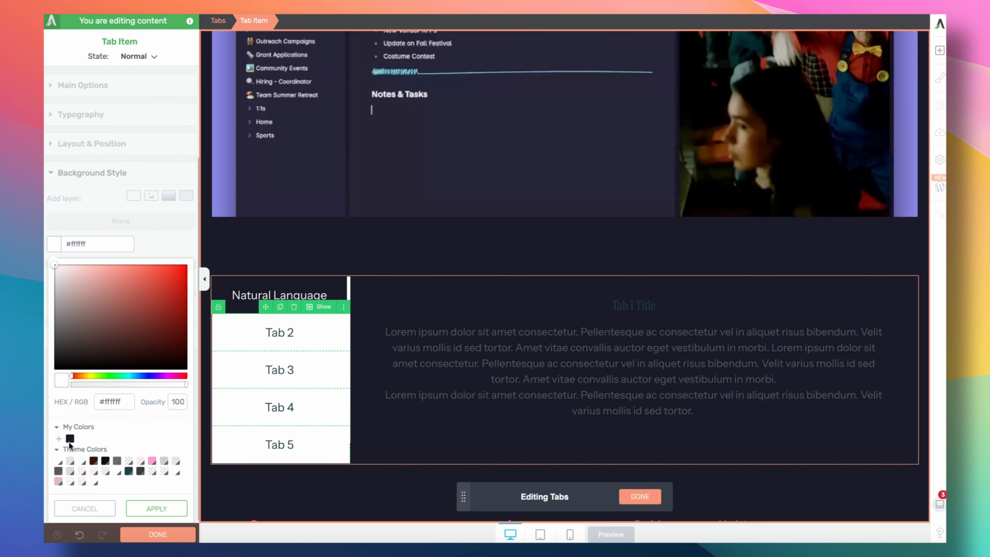
pyautogui.click(70, 438)
pyautogui.click(156, 508)
# Set the normal-state text color of the grouped tab items to the light theme color #f8f8f8.
pyautogui.click(277, 332)
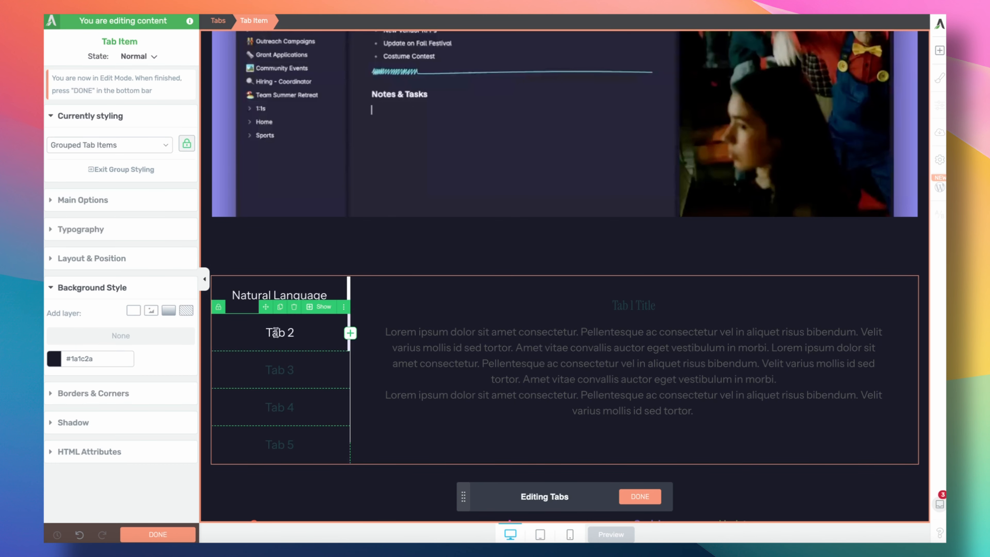
pyautogui.click(96, 229)
pyautogui.click(114, 275)
pyautogui.click(84, 455)
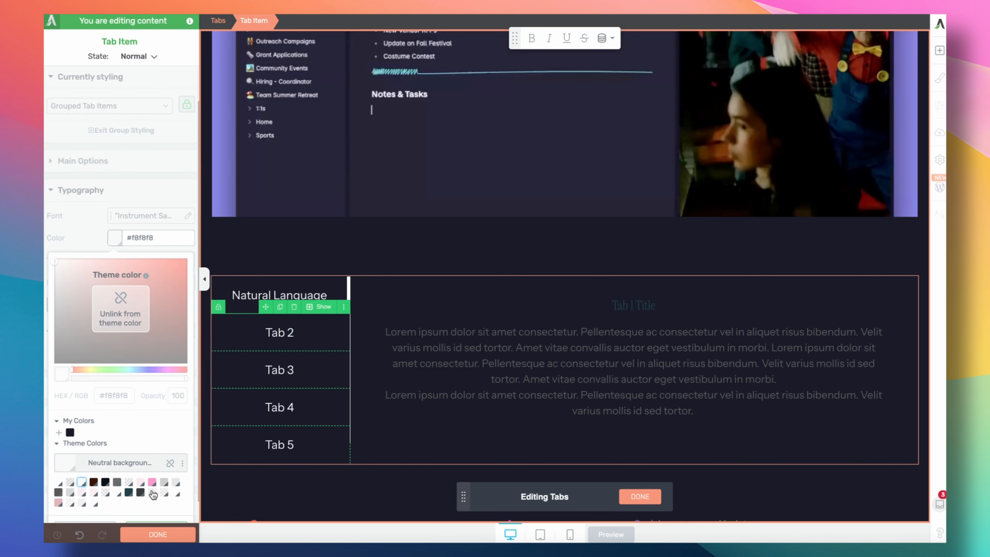
pyautogui.scroll(-1, 157, 483)
pyautogui.click(166, 508)
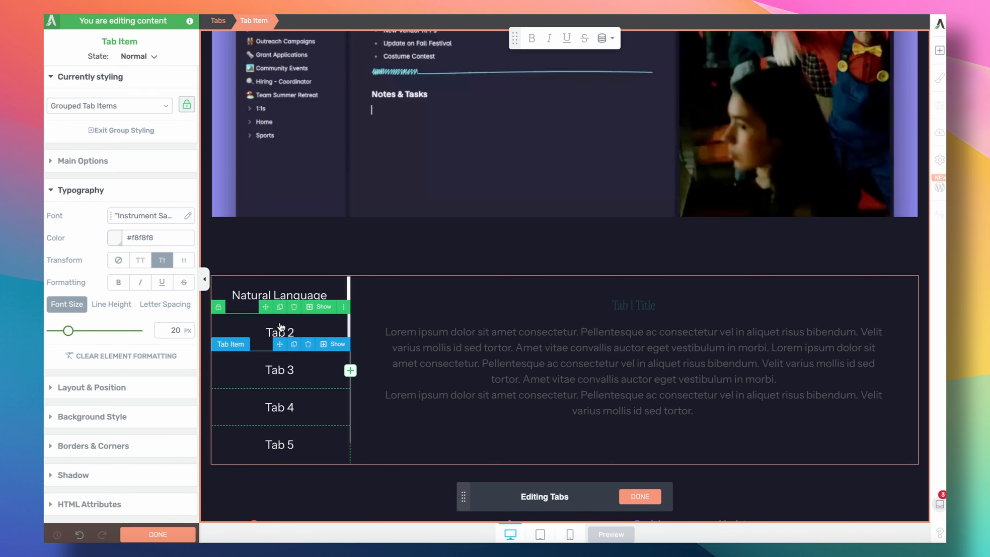
# Rename the second tab as "Nested Tasks".
pyautogui.click(267, 332)
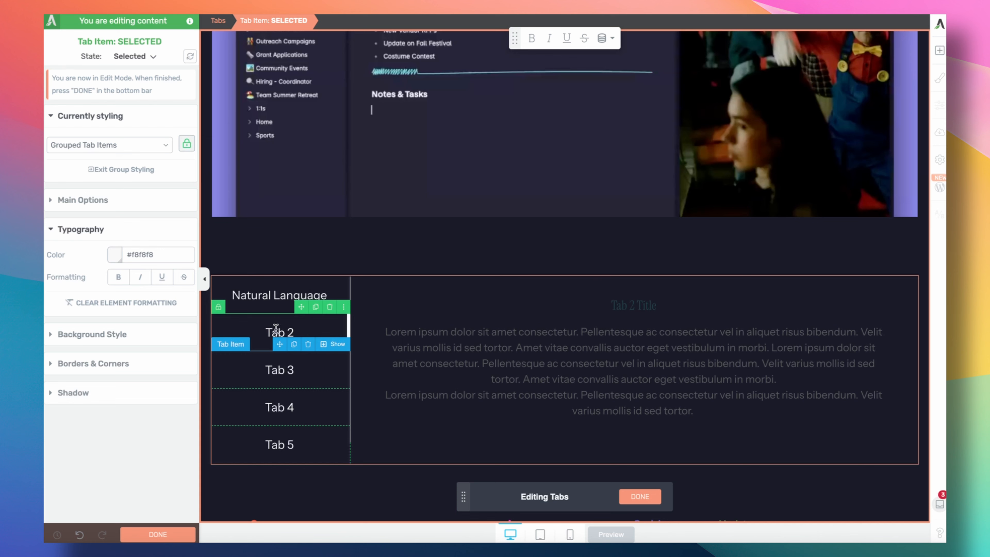
pyautogui.doubleClick(275, 329)
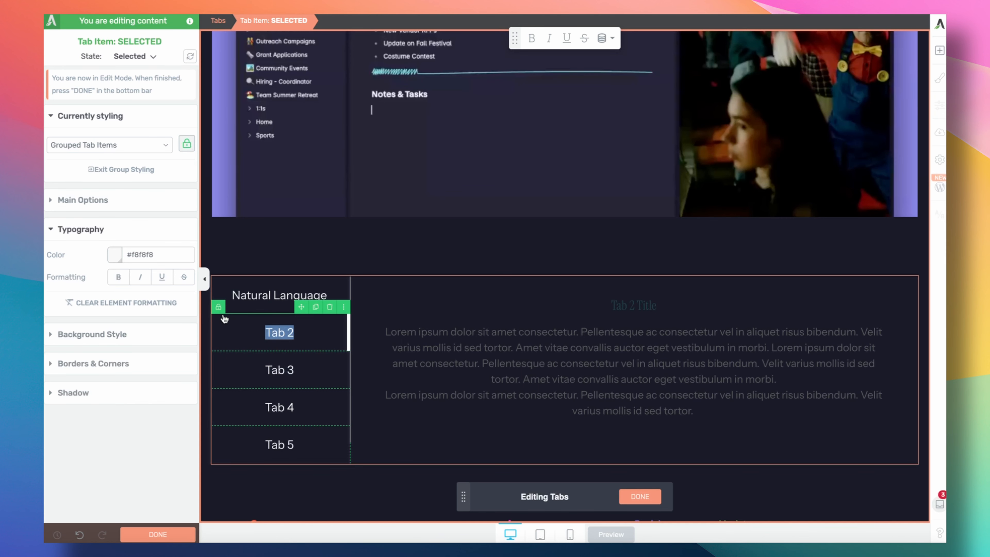
pyautogui.write('Ne')
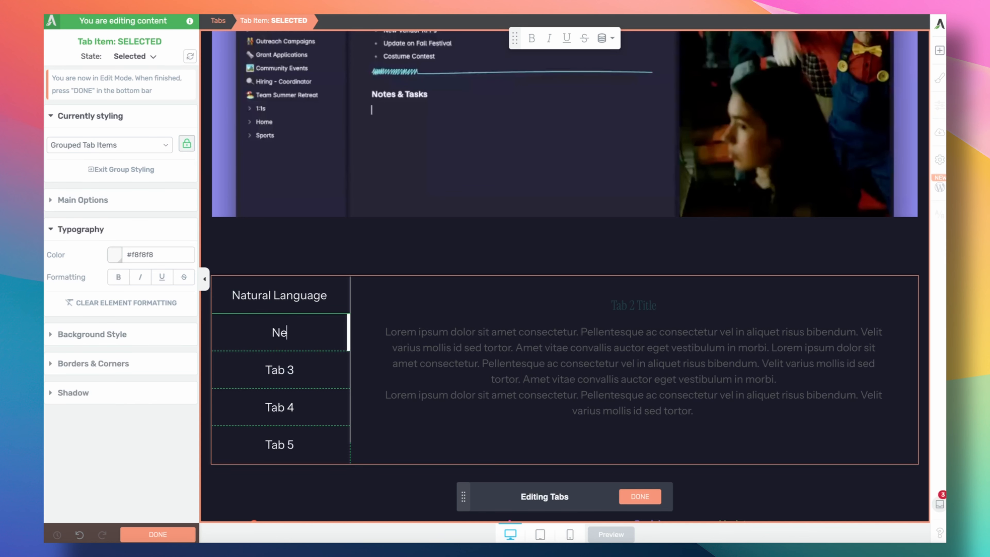
pyautogui.write('sted Tasks')
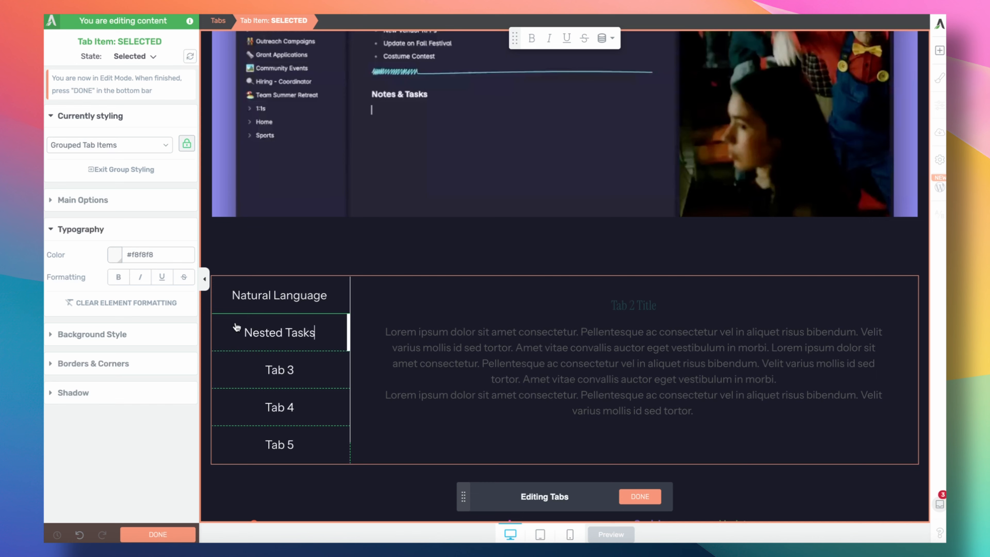
# Rename the third tab as "Tasks From Integrations".
pyautogui.doubleClick(281, 370)
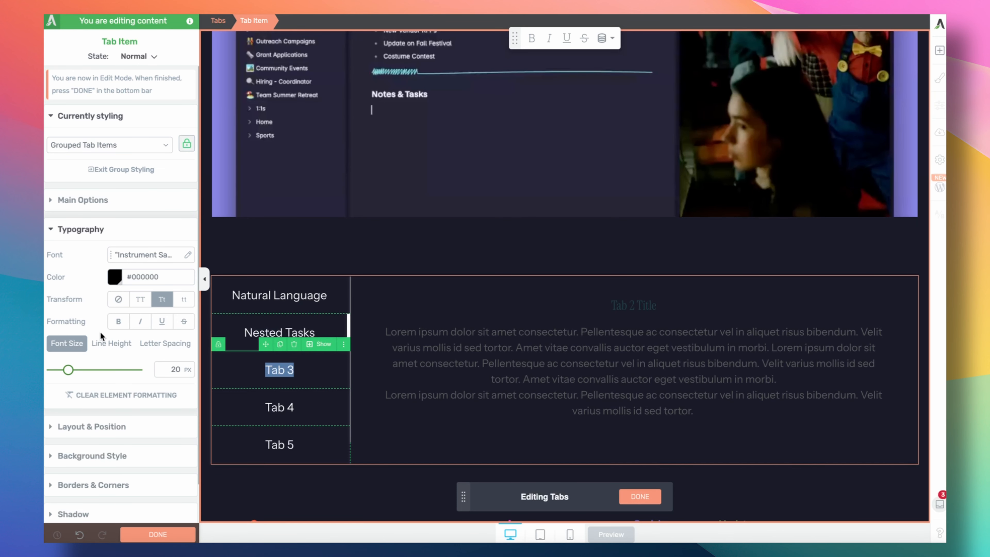
pyautogui.write('Task')
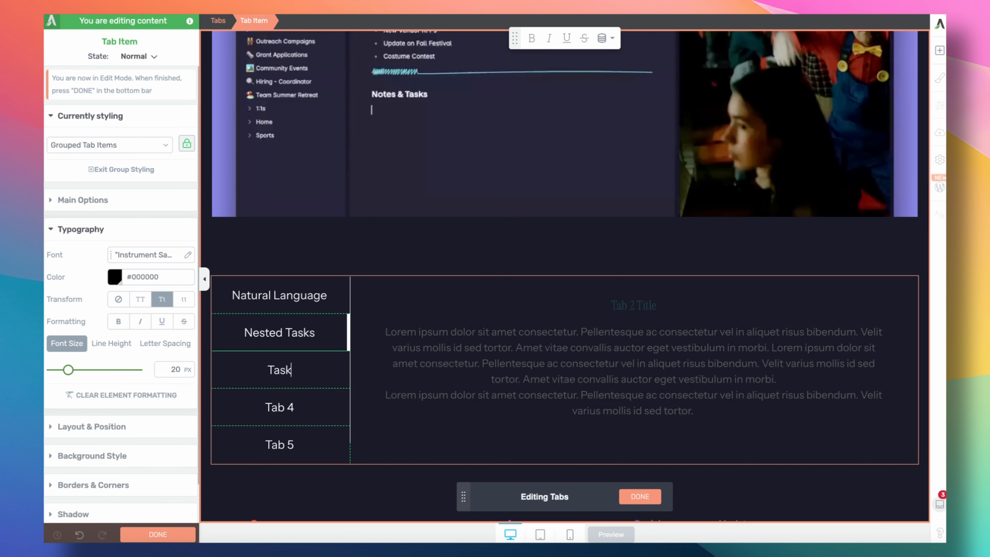
pyautogui.write('s From Integration')
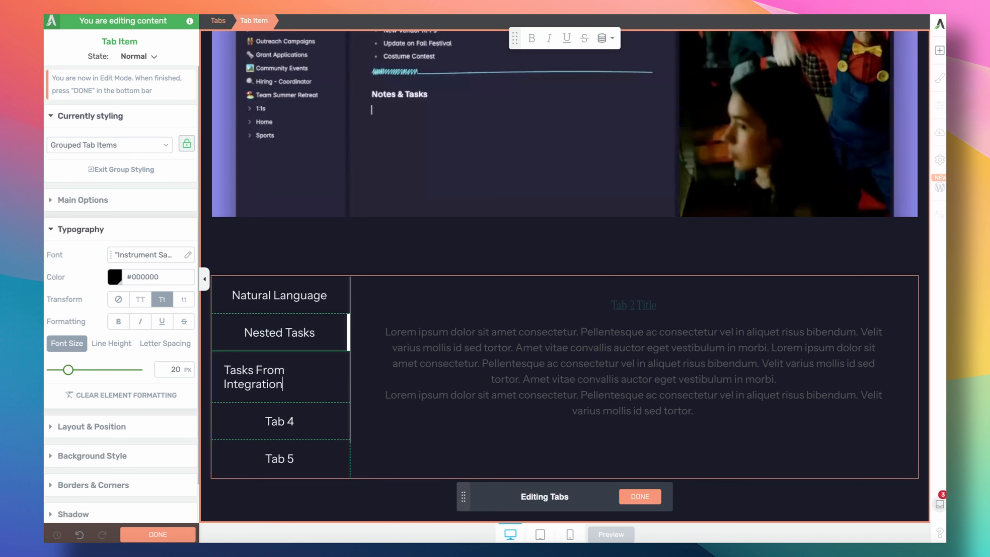
pyautogui.write('s')
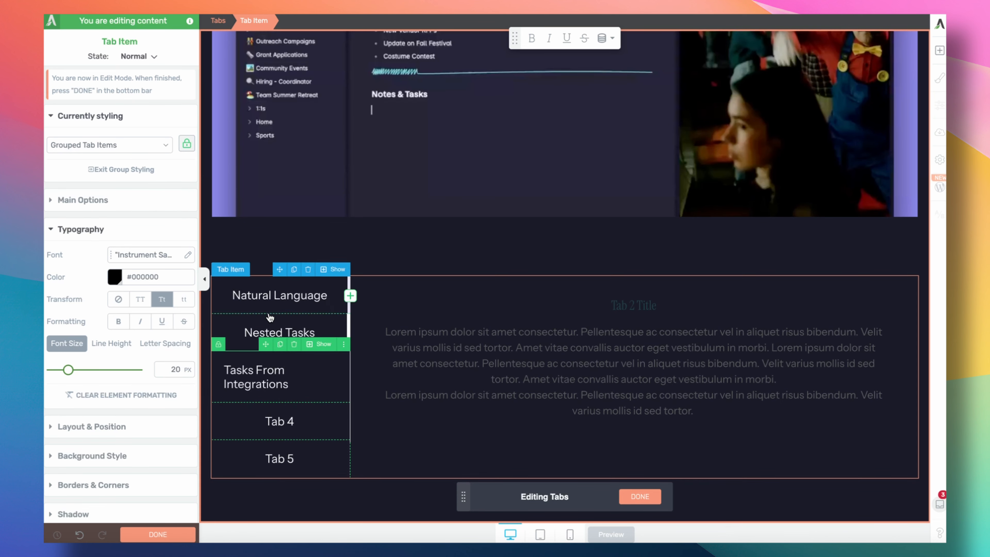
# Enable secondary text on the grouped tab items and set the first tab's secondary line to "Type Dates And Set Due Dates".
pyautogui.click(203, 278)
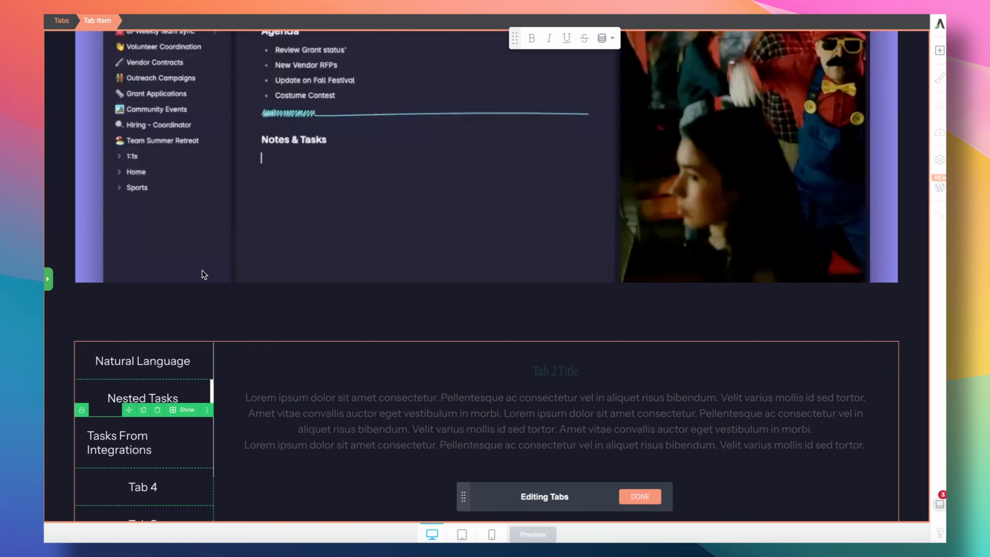
pyautogui.scroll(-4, 204, 279)
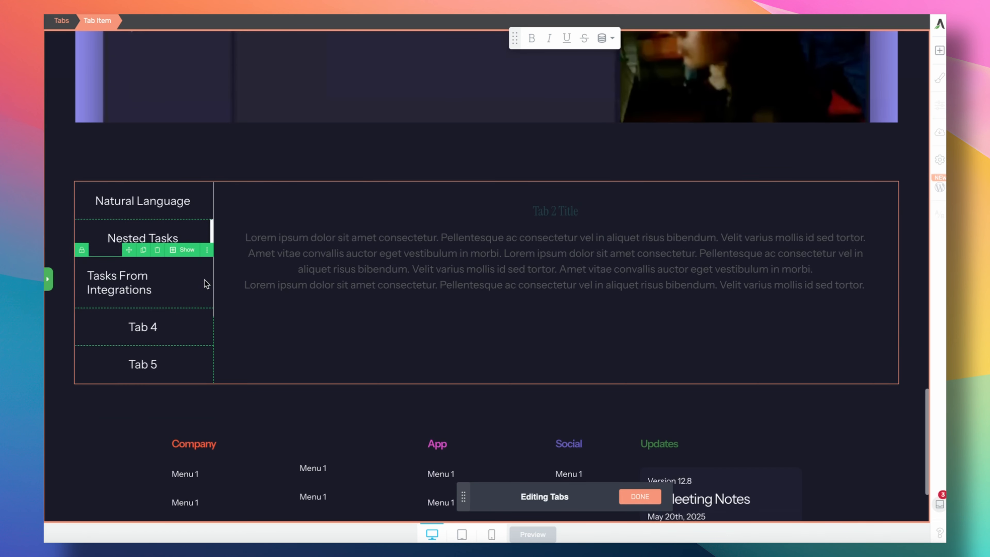
pyautogui.click(49, 283)
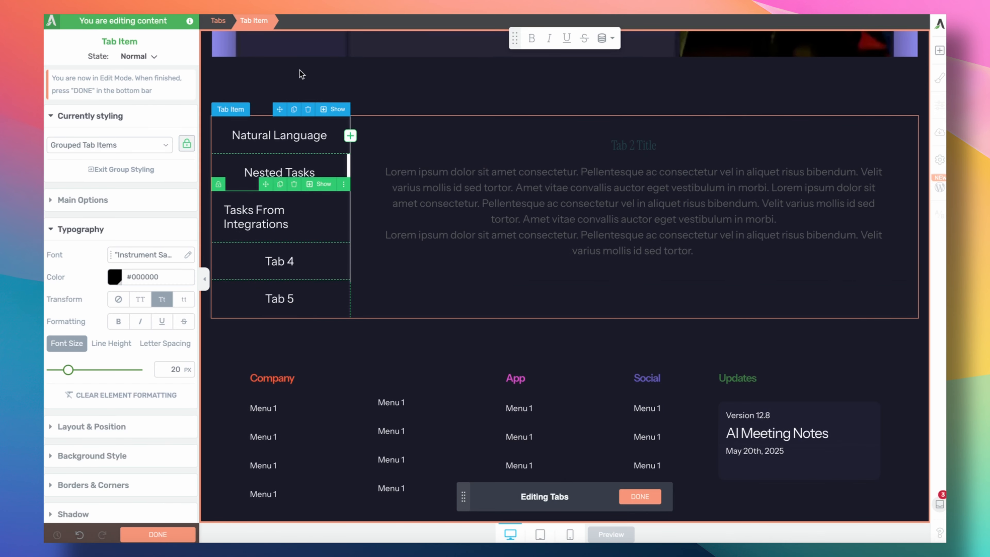
pyautogui.click(127, 206)
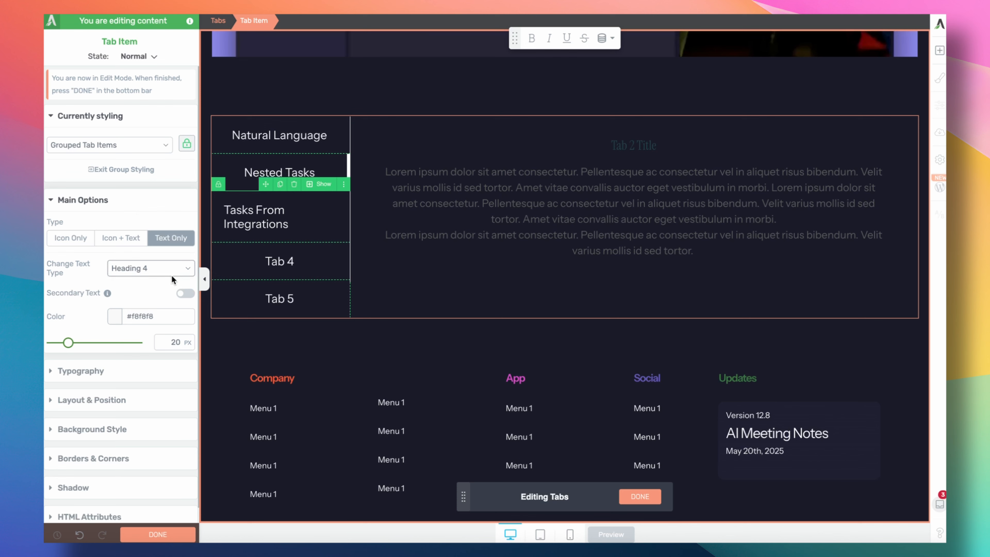
pyautogui.click(185, 293)
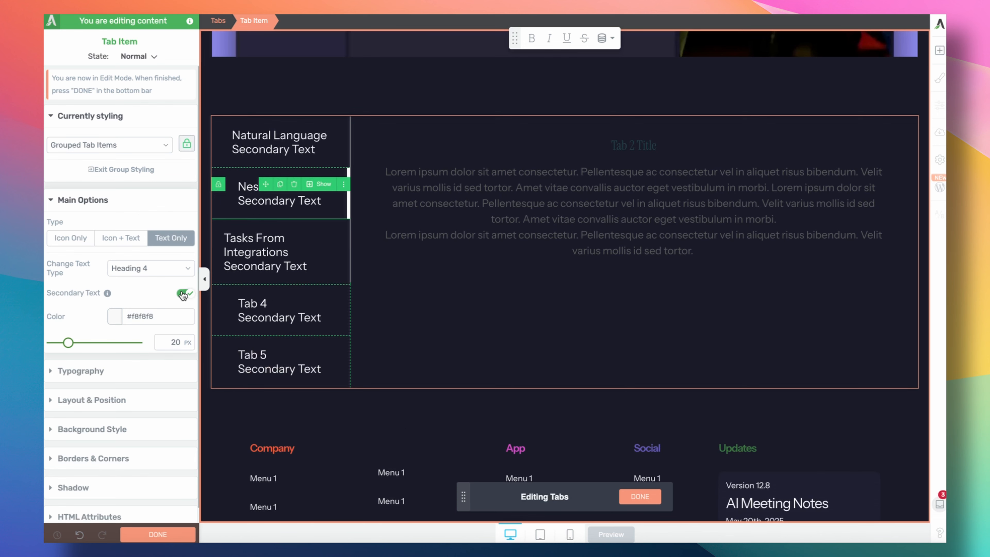
pyautogui.tripleClick(293, 147)
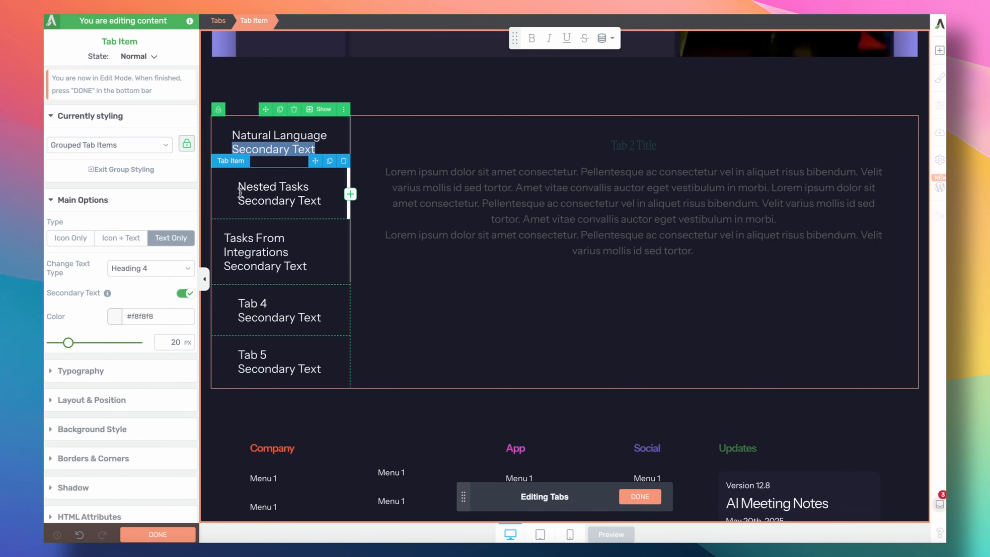
pyautogui.write('T')
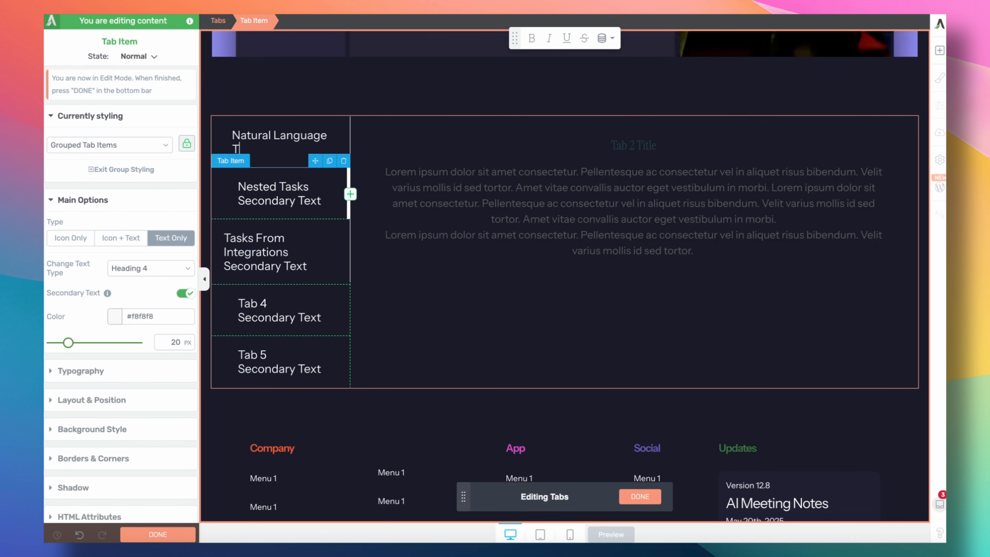
pyautogui.write('ype Dates And Set Due Dates')
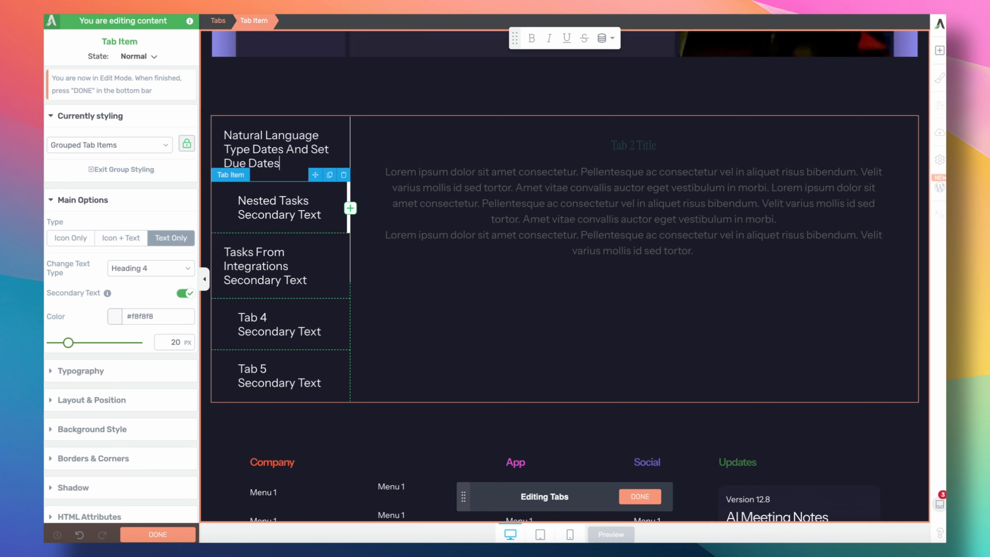
# Set the text transform of the grouped tab items to none.
pyautogui.press('super+a')
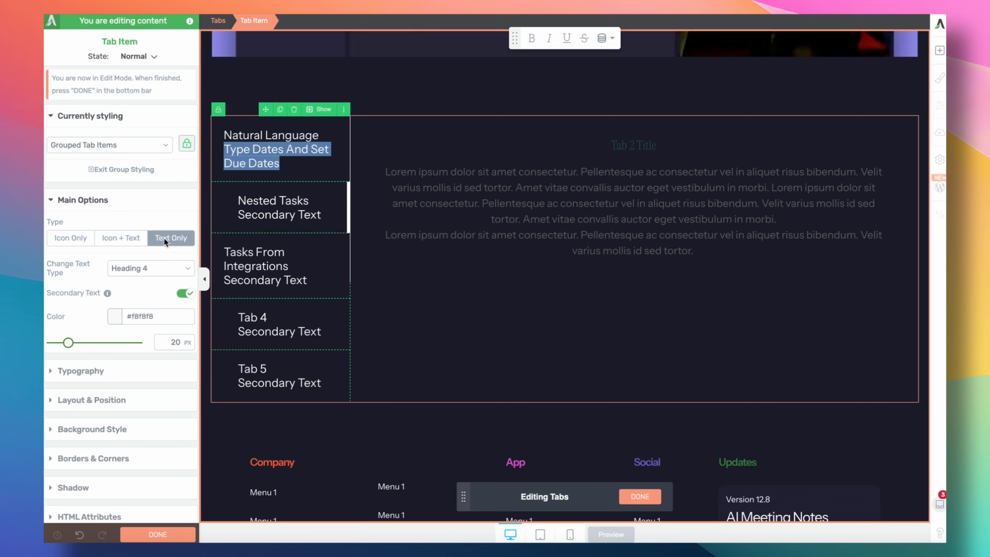
pyautogui.click(105, 371)
pyautogui.click(122, 299)
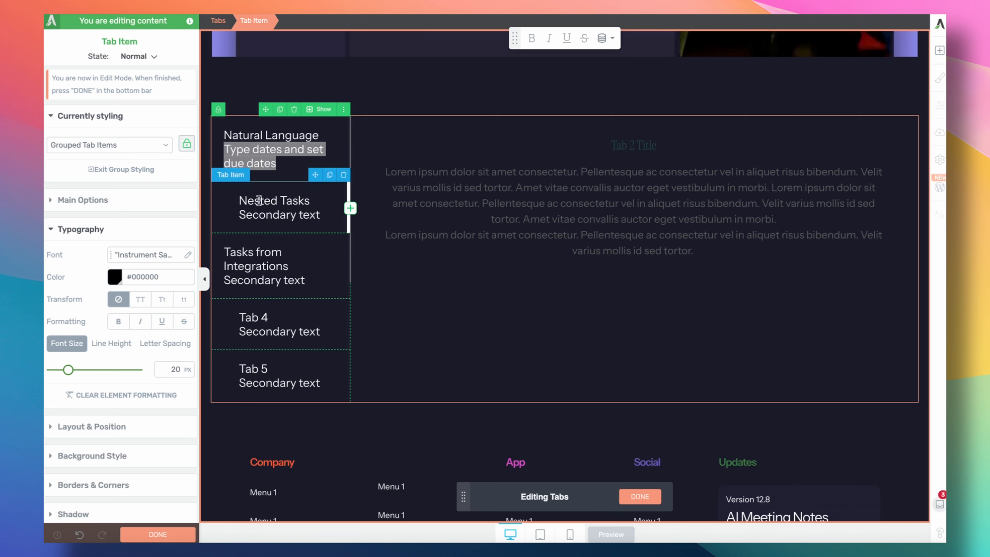
# Try separate font sizes on the first tab: 14 px for its secondary line and 22 px for its title.
pyautogui.doubleClick(171, 369)
pyautogui.write('14')
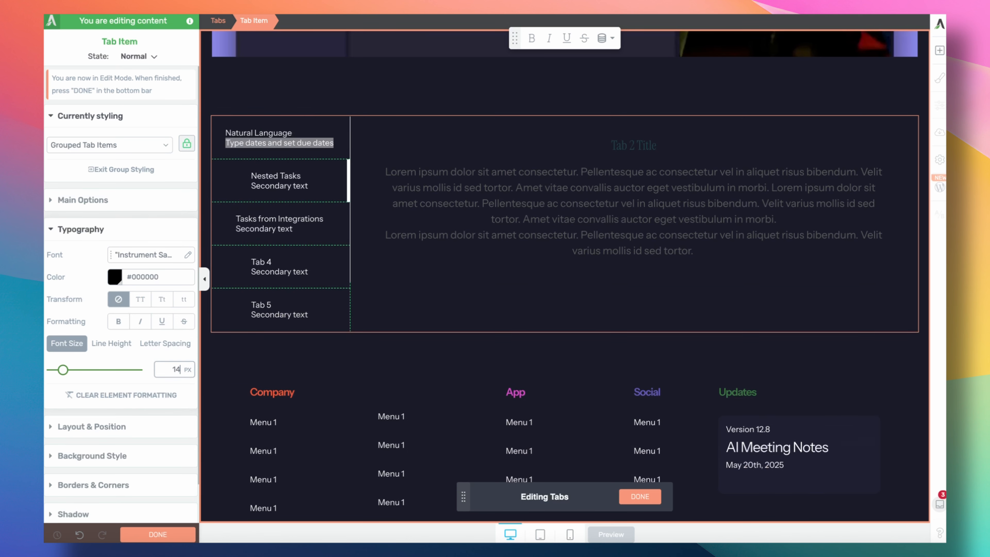
pyautogui.tripleClick(264, 131)
pyautogui.click(170, 369)
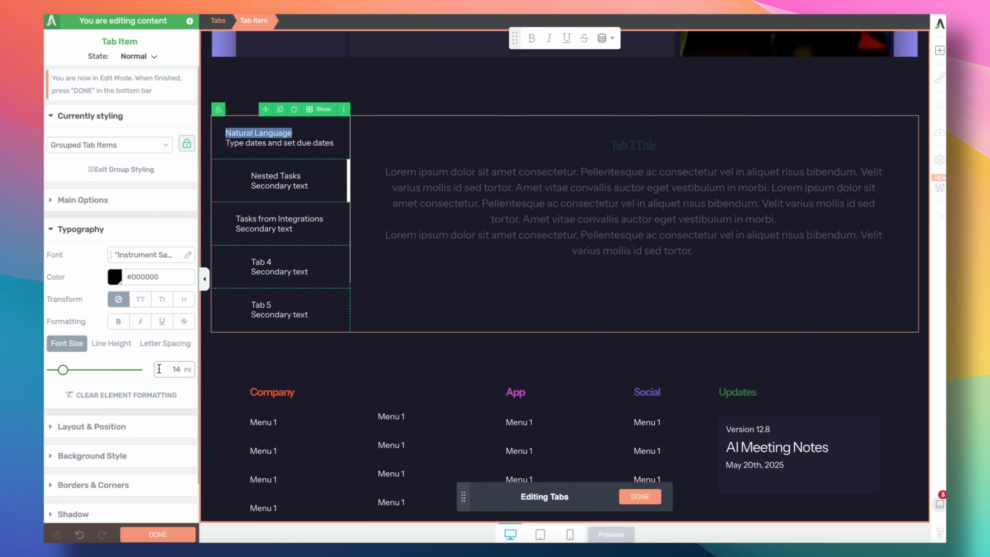
pyautogui.write('222')
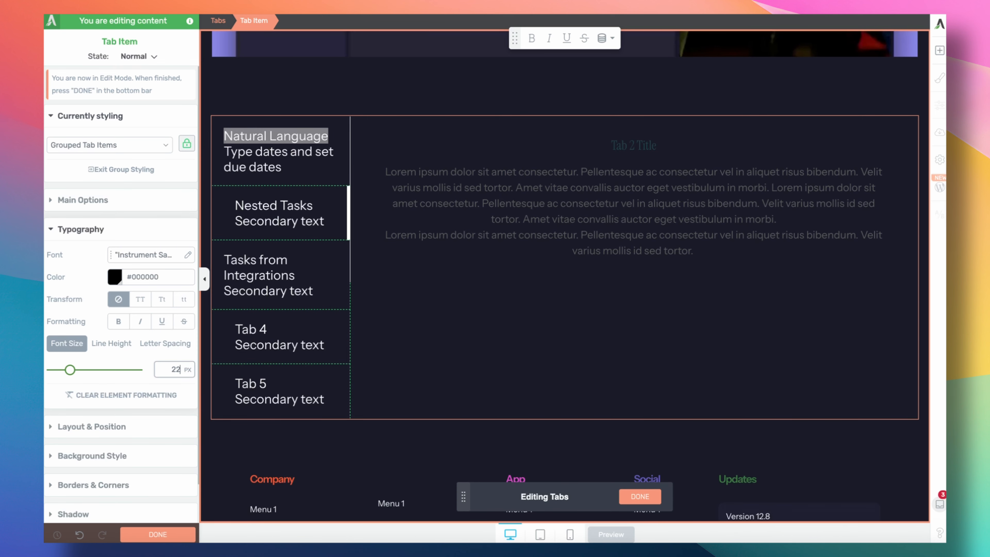
# Compare the first tab's secondary line and title settings, and set the title's font size to 21 px.
pyautogui.tripleClick(267, 154)
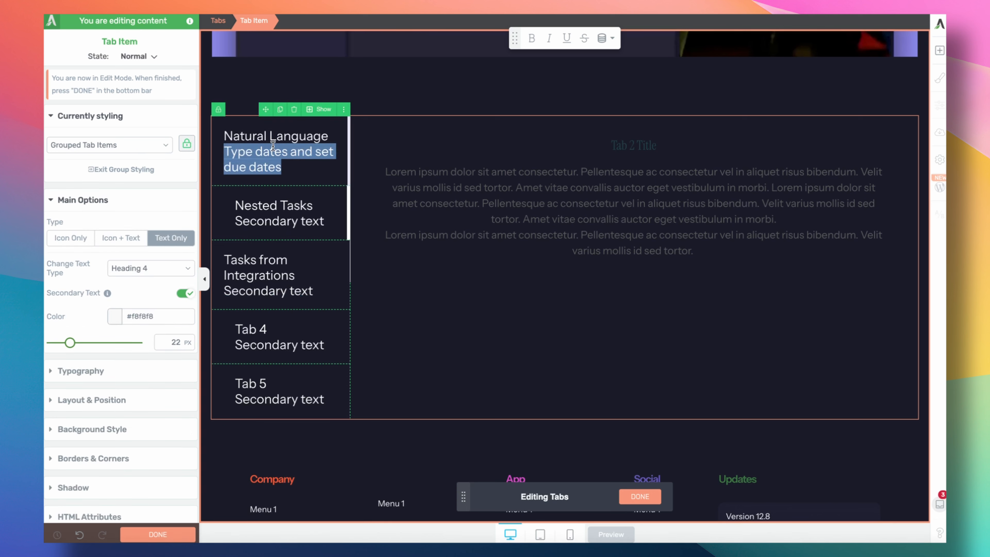
pyautogui.tripleClick(268, 155)
pyautogui.click(131, 374)
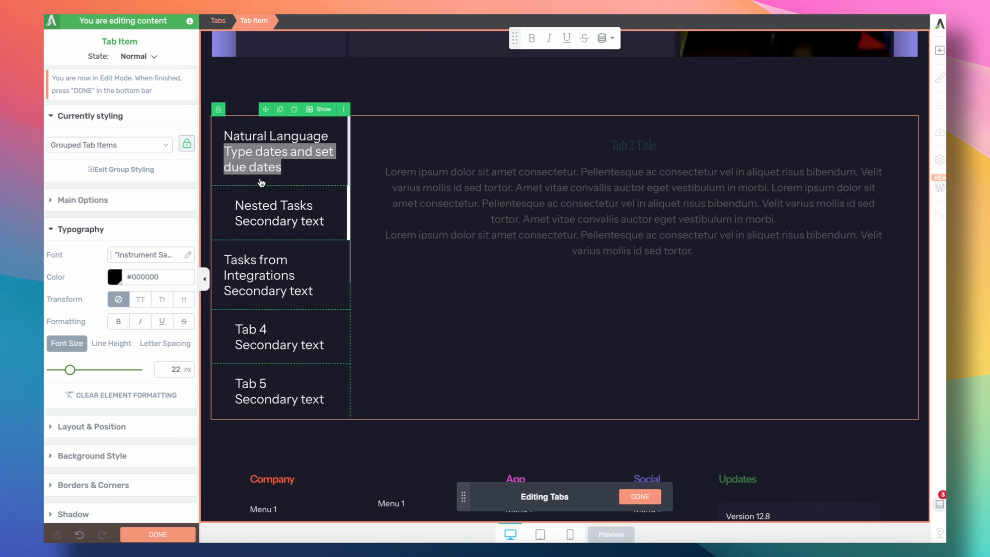
pyautogui.tripleClick(255, 156)
pyautogui.tripleClick(258, 138)
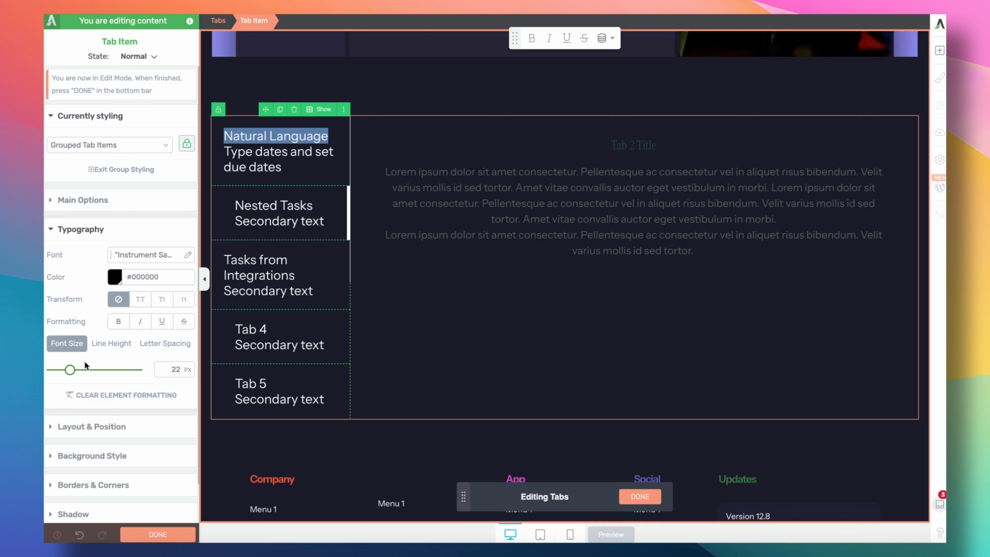
pyautogui.moveTo(69, 371); pyautogui.dragTo(69, 369)
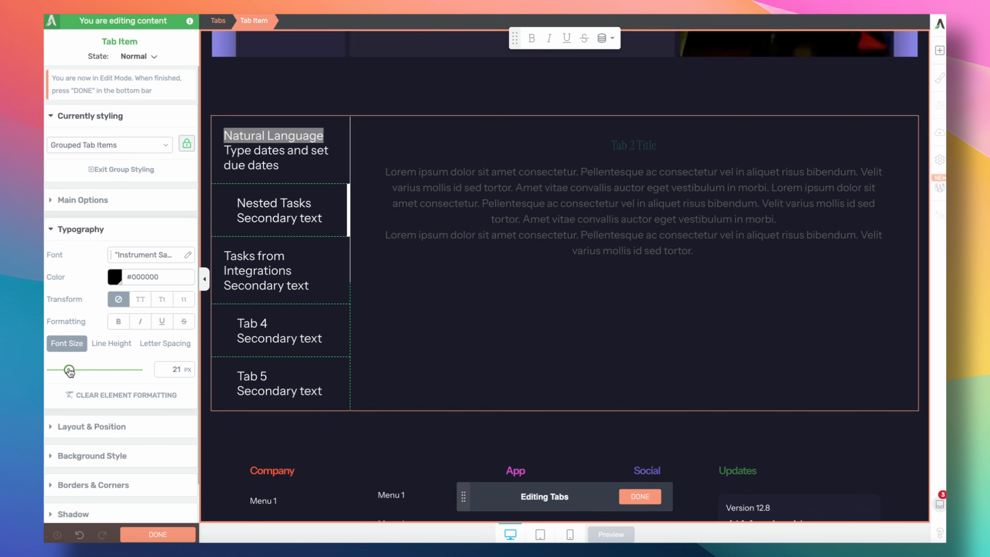
# Change the text type of the grouped tab items to Paragraph, working from the first tab's secondary line.
pyautogui.tripleClick(286, 153)
pyautogui.click(131, 203)
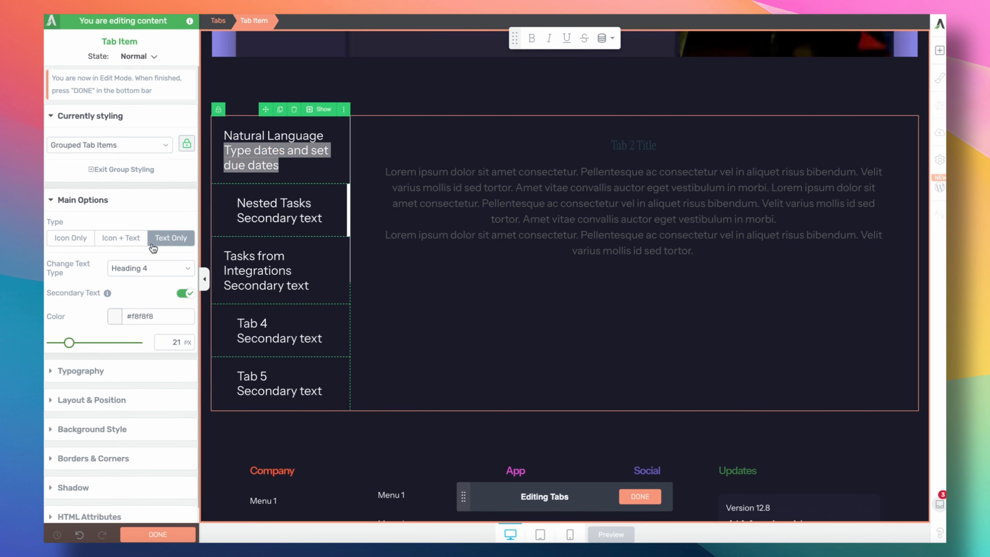
pyautogui.click(128, 268)
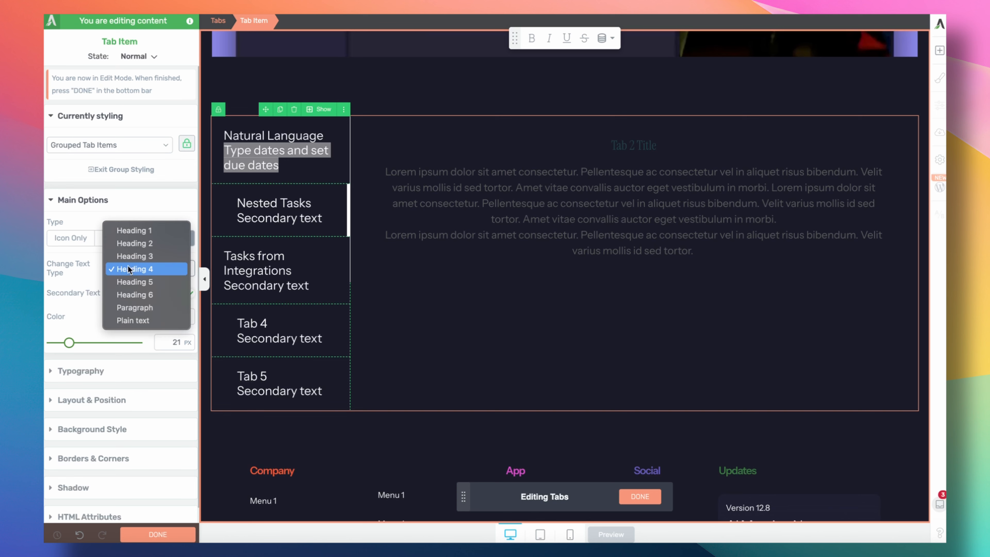
pyautogui.click(139, 309)
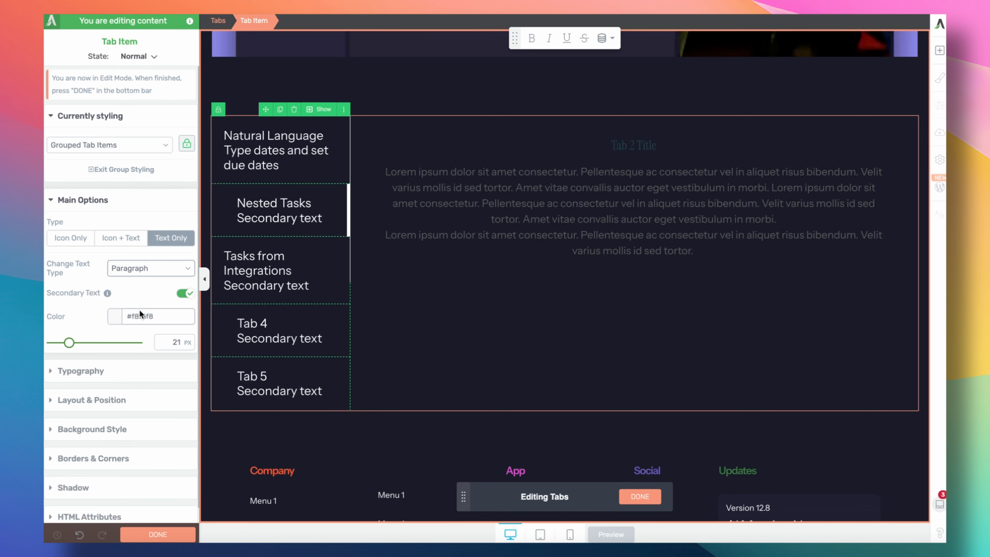
# Reduce the grouped tab items' text size to about 17 px and turn off their secondary text.
pyautogui.doubleClick(273, 148)
pyautogui.tripleClick(273, 144)
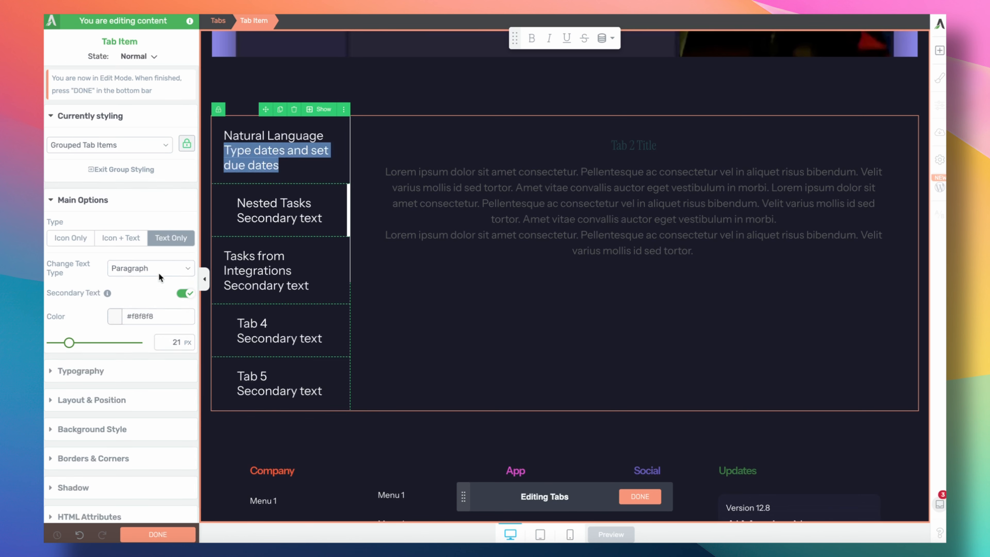
pyautogui.moveTo(69, 342); pyautogui.dragTo(67, 343)
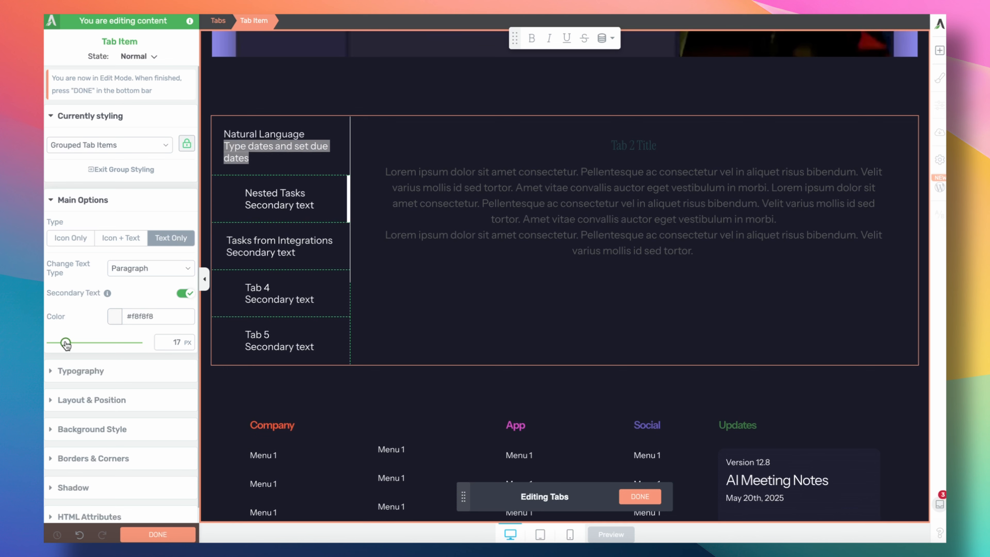
pyautogui.moveTo(65, 343); pyautogui.dragTo(66, 342)
pyautogui.click(180, 295)
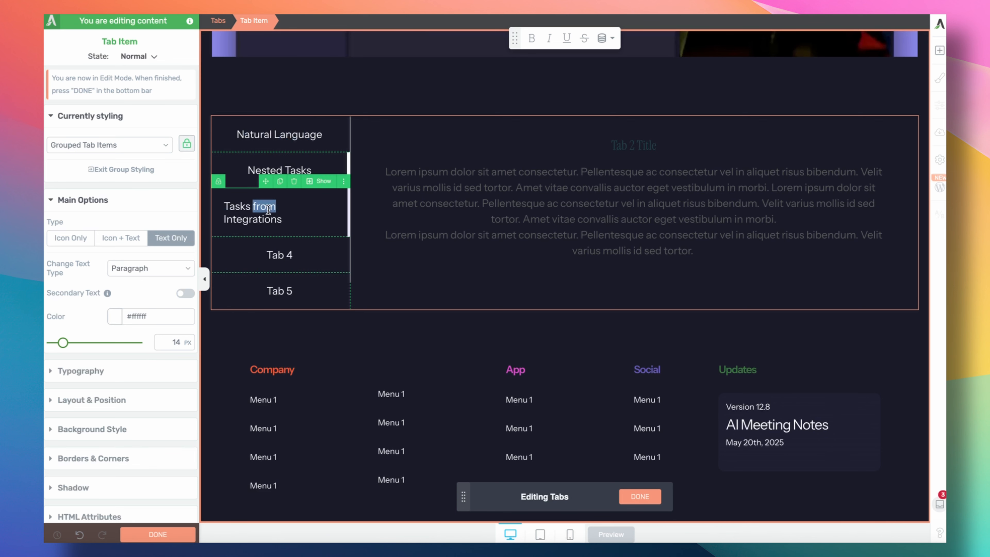
# Set the grouped tab items' text size to 17 px, and delete the Tab 4 and Tab 5 items.
pyautogui.tripleClick(268, 210)
pyautogui.moveTo(66, 342); pyautogui.dragTo(67, 342)
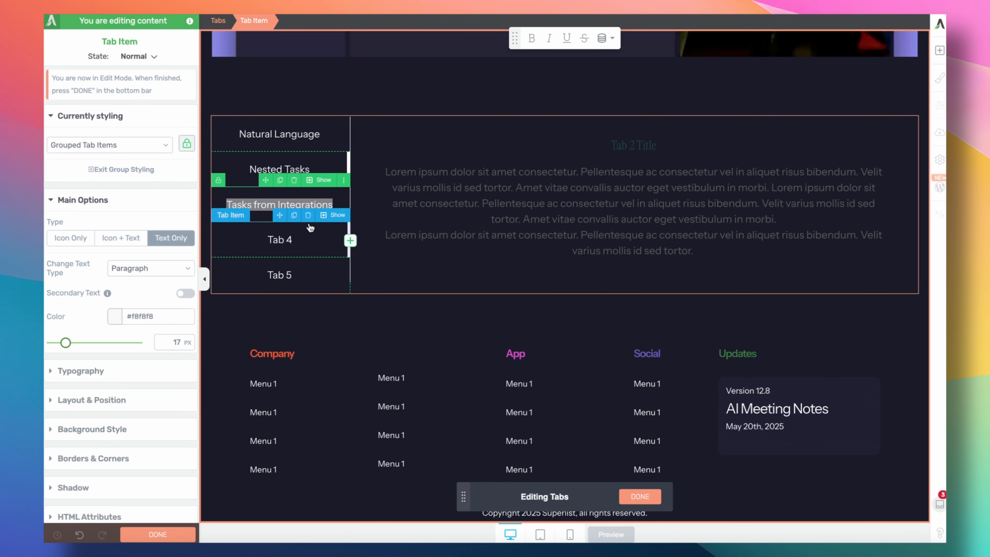
pyautogui.click(306, 224)
pyautogui.click(311, 228)
pyautogui.click(342, 217)
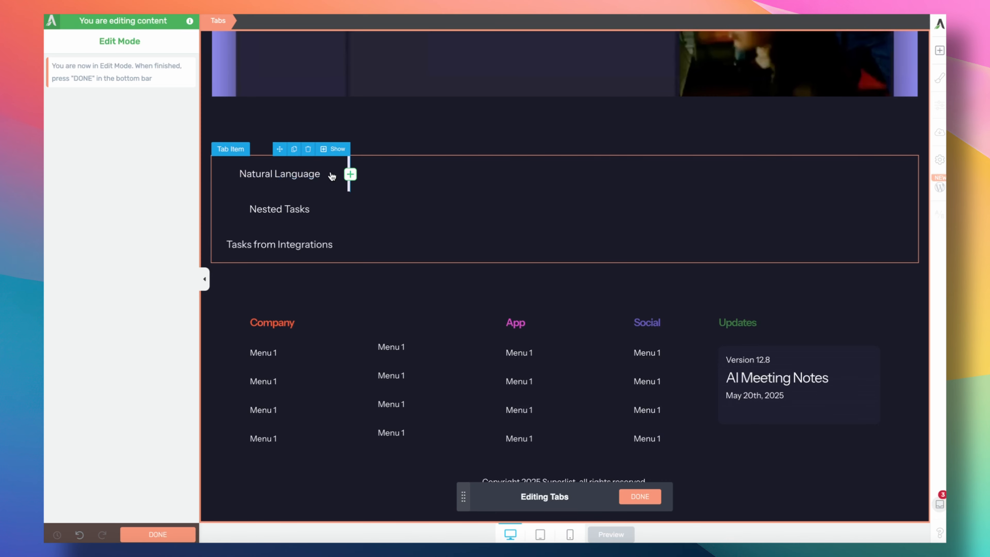
# Show the Natural Language tab's content and insert a Video element between its title and placeholder text.
pyautogui.click(311, 173)
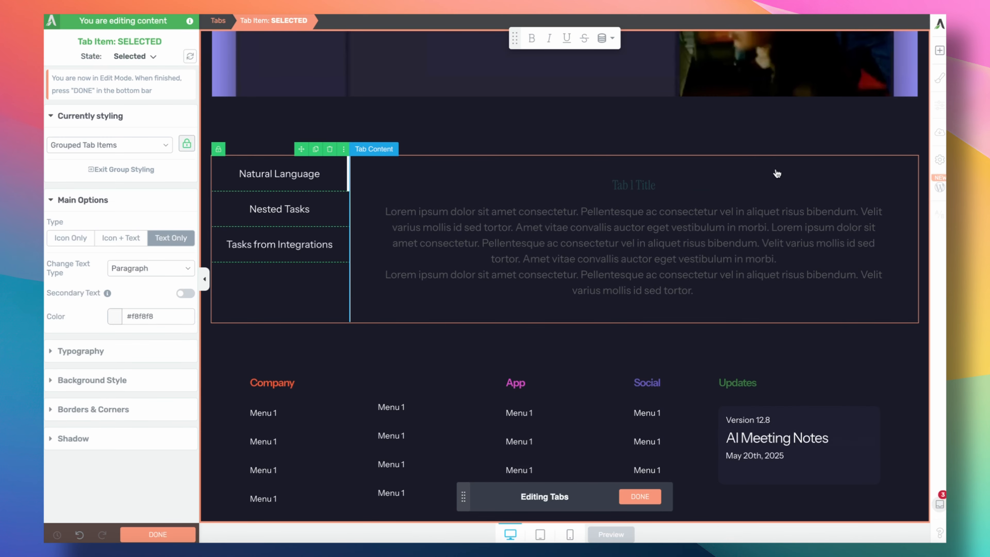
pyautogui.click(938, 51)
pyautogui.write('vid')
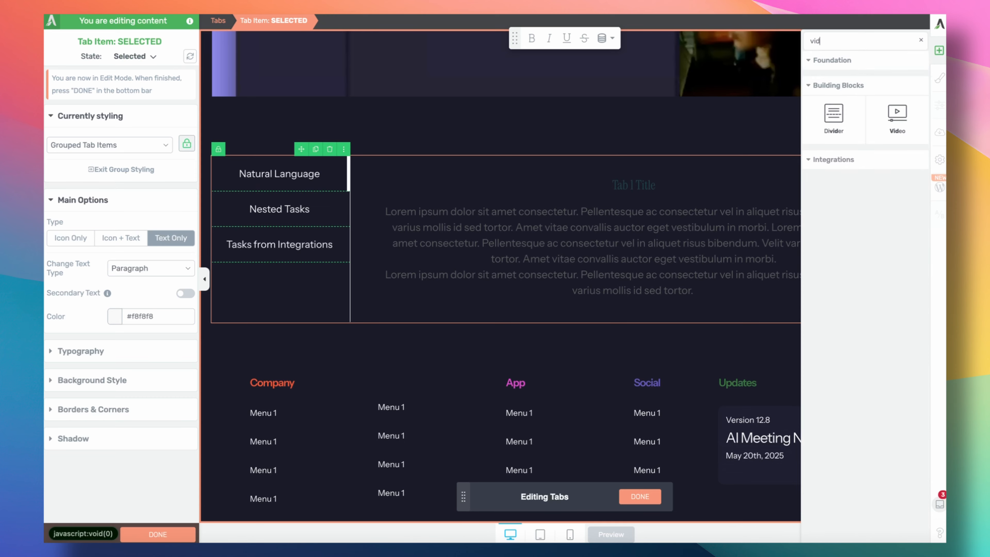
pyautogui.moveTo(895, 113); pyautogui.dragTo(593, 215)
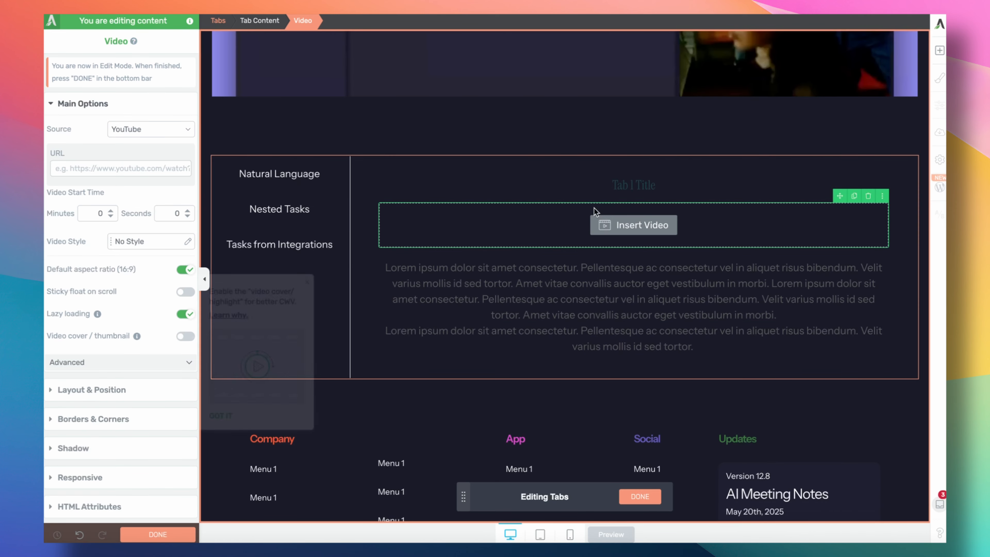
# Set the Natural Language video's source to Uploaded Video and insert tasks-from-integrations.mp4 from the media library.
pyautogui.click(134, 132)
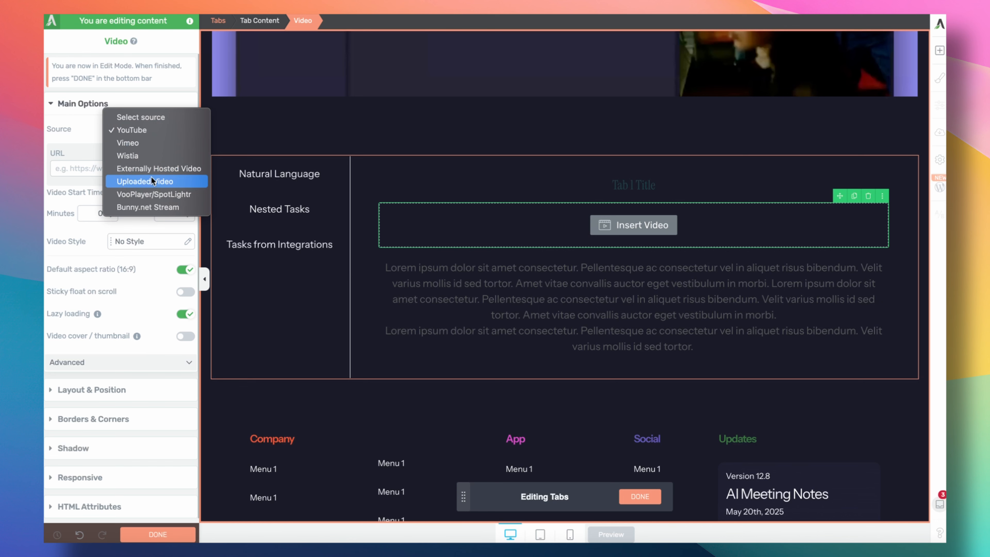
pyautogui.click(158, 184)
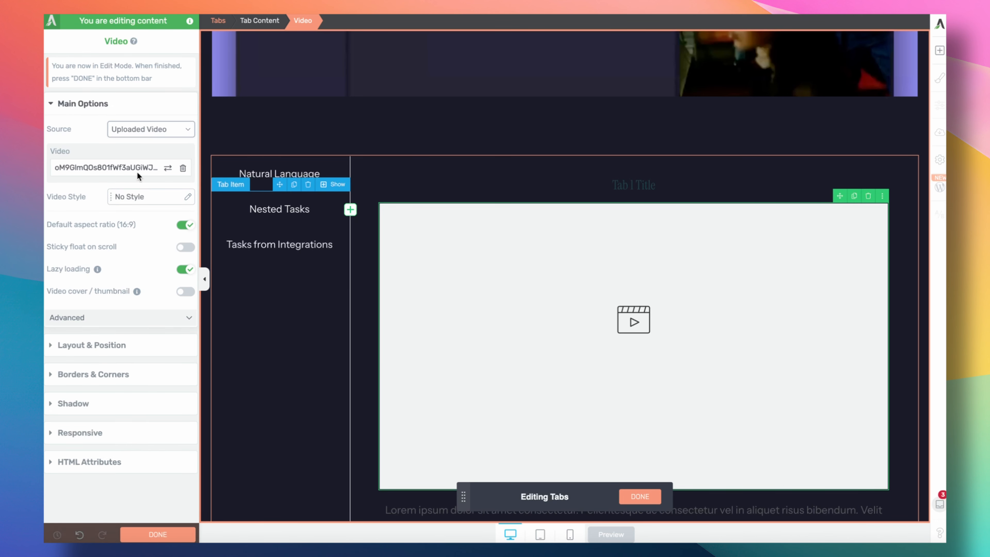
pyautogui.click(168, 167)
pyautogui.click(419, 147)
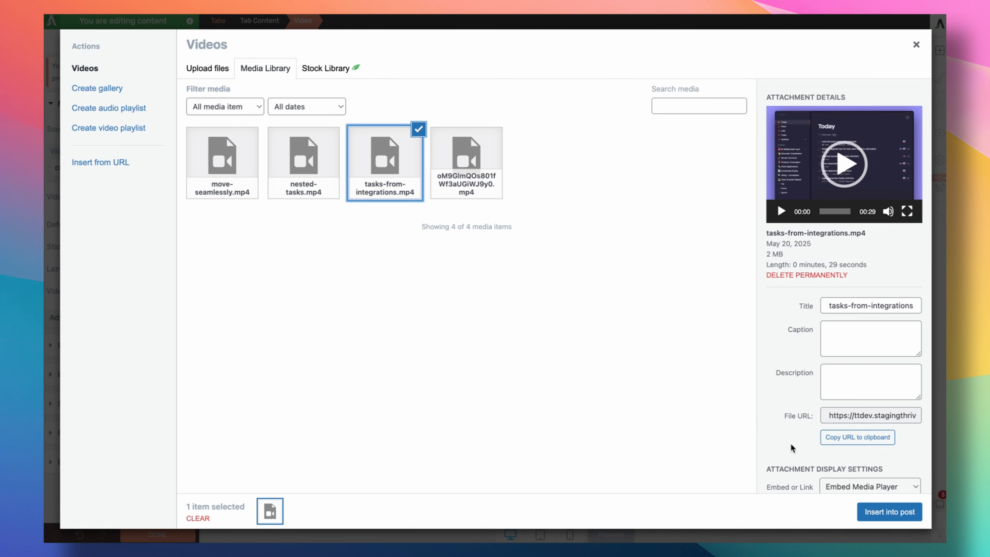
pyautogui.click(886, 511)
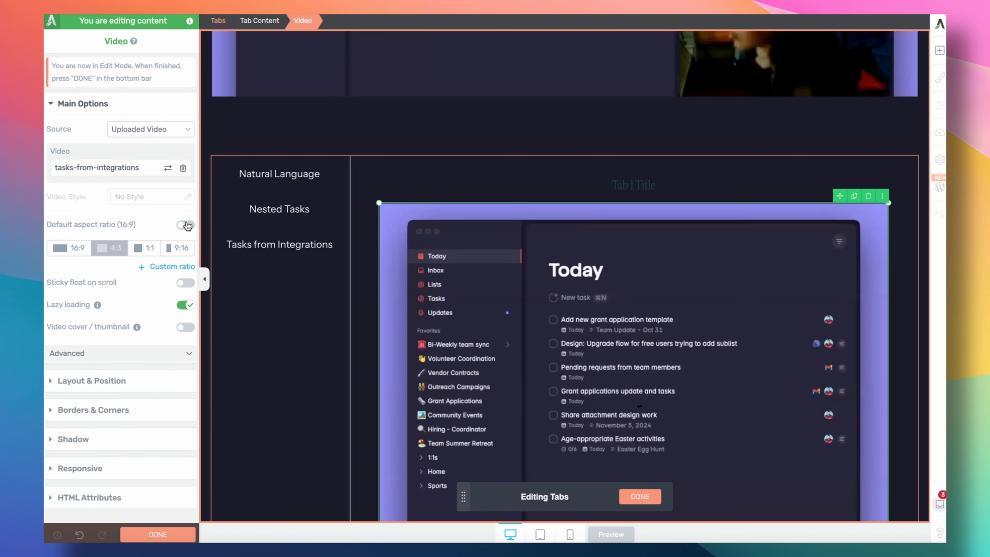
# Show the Nested Tasks tab and delete the title and placeholder text from its content.
pyautogui.click(321, 218)
pyautogui.click(322, 184)
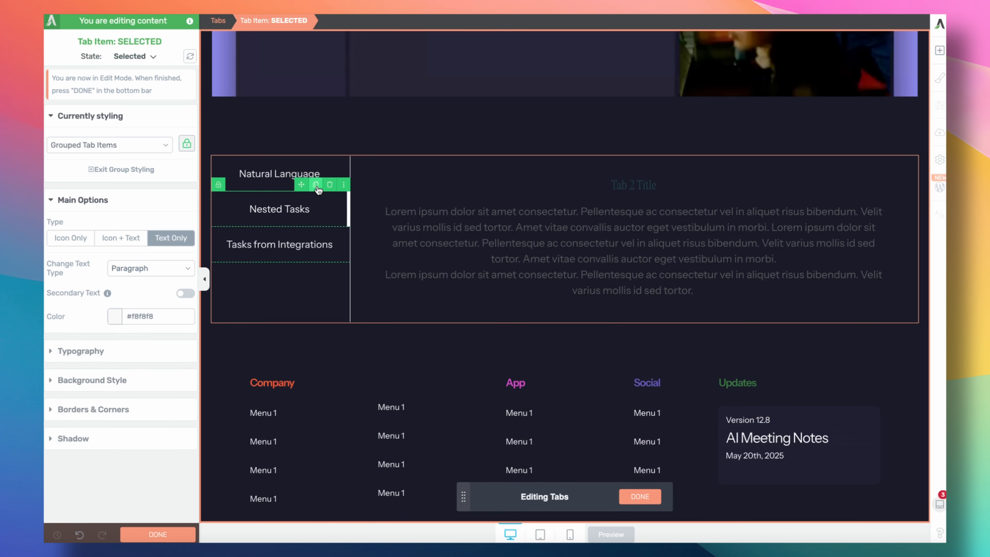
pyautogui.click(883, 175)
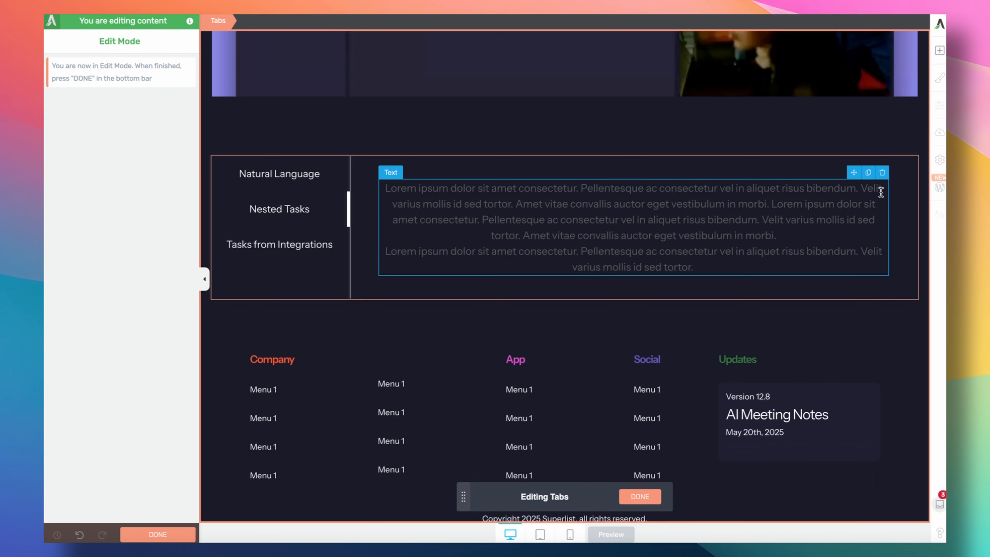
pyautogui.click(881, 176)
# Try to place a Video element inside the emptied Nested Tasks tab content.
pyautogui.click(940, 51)
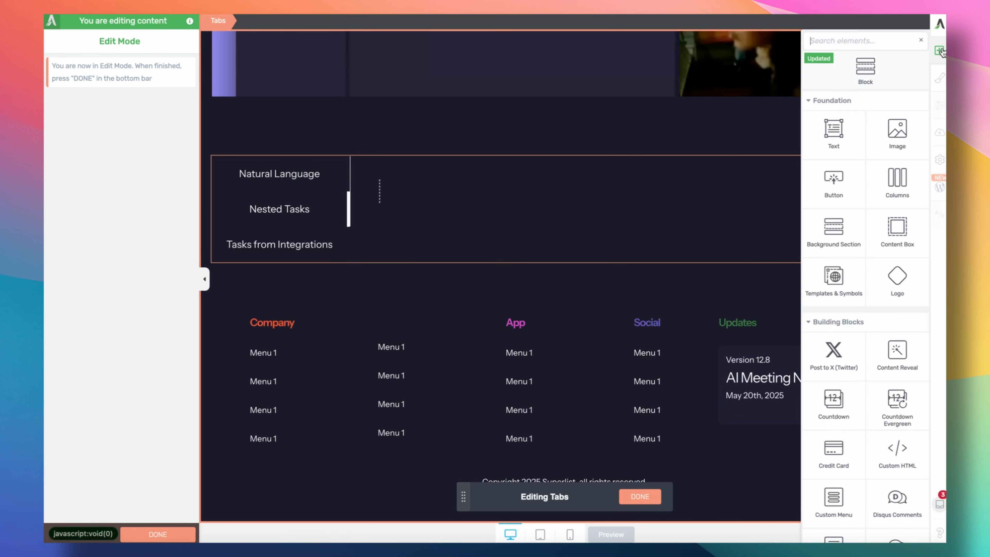
pyautogui.write('vid')
pyautogui.moveTo(894, 121); pyautogui.dragTo(549, 219)
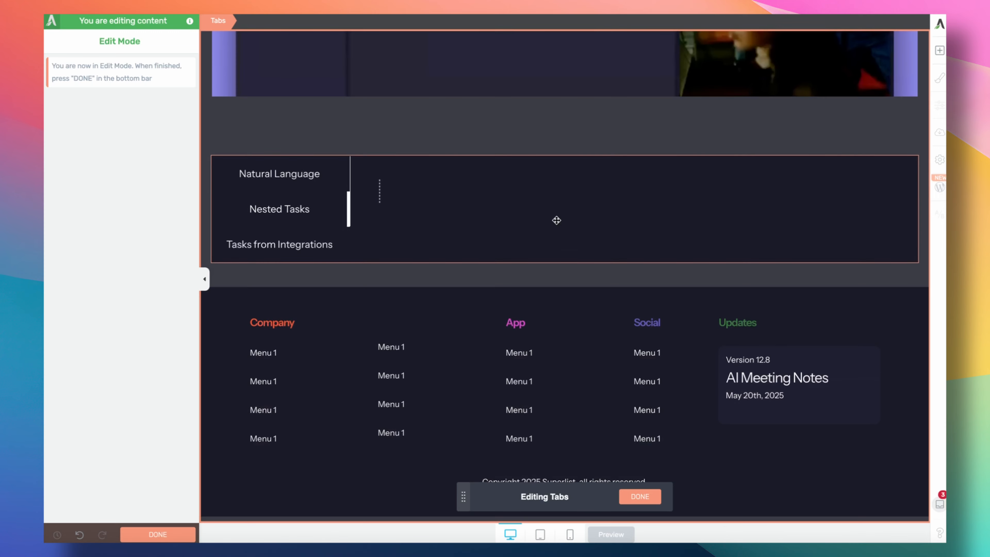
pyautogui.click(938, 52)
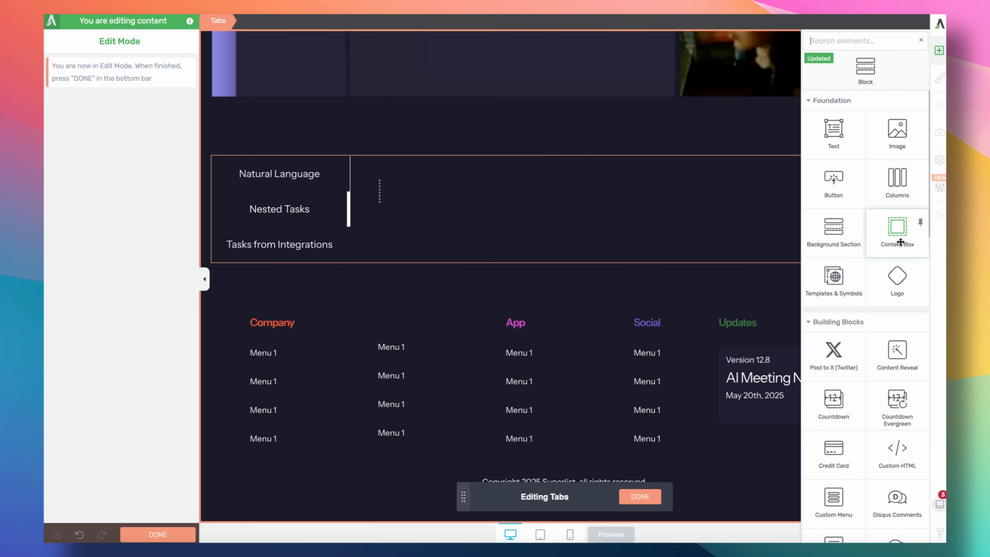
pyautogui.write('vid')
pyautogui.moveTo(896, 119); pyautogui.dragTo(882, 132)
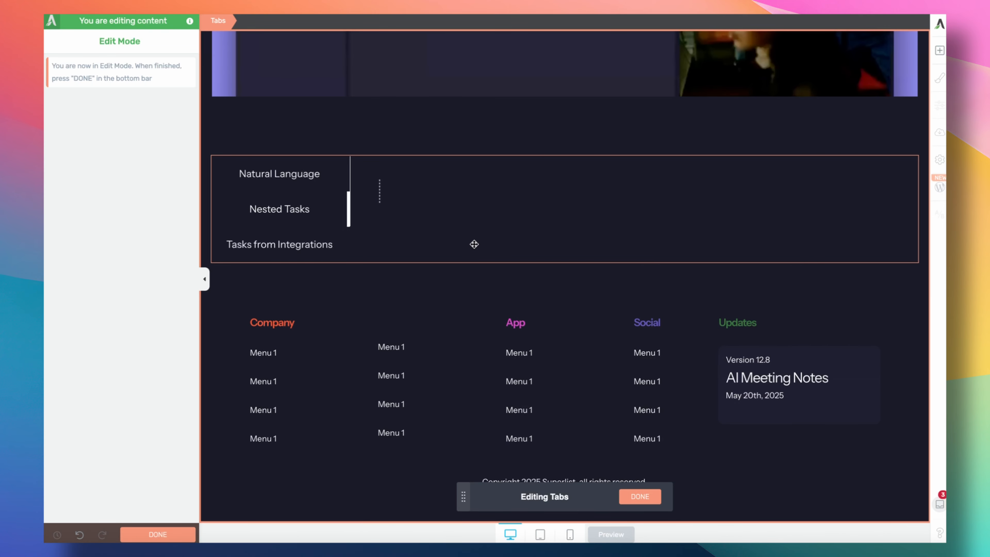
pyautogui.click(383, 191)
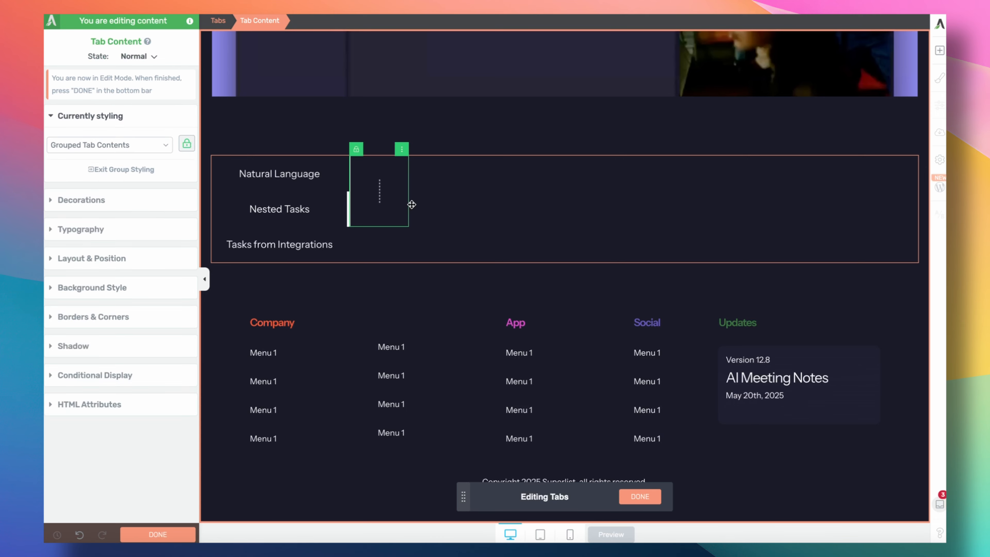
pyautogui.click(934, 50)
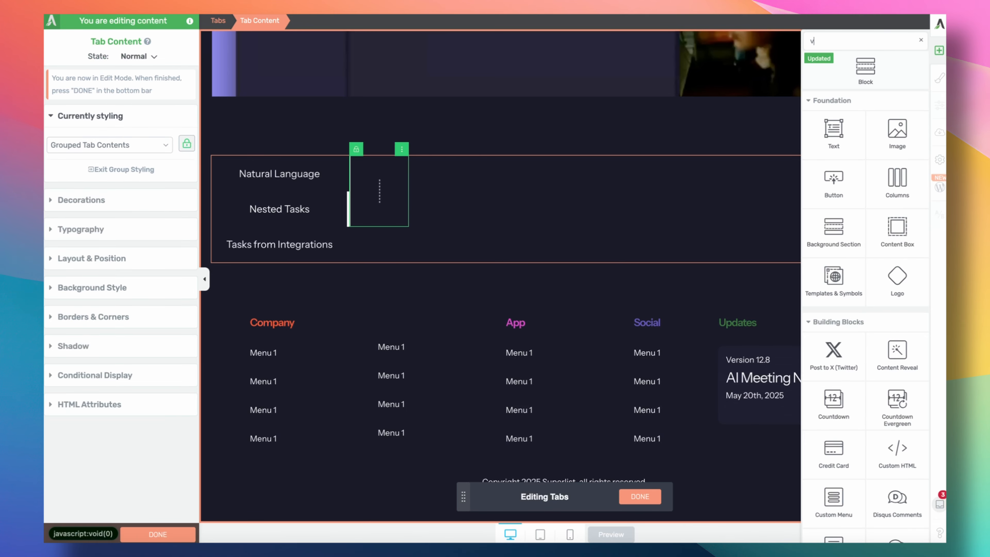
pyautogui.moveTo(892, 118); pyautogui.dragTo(368, 188)
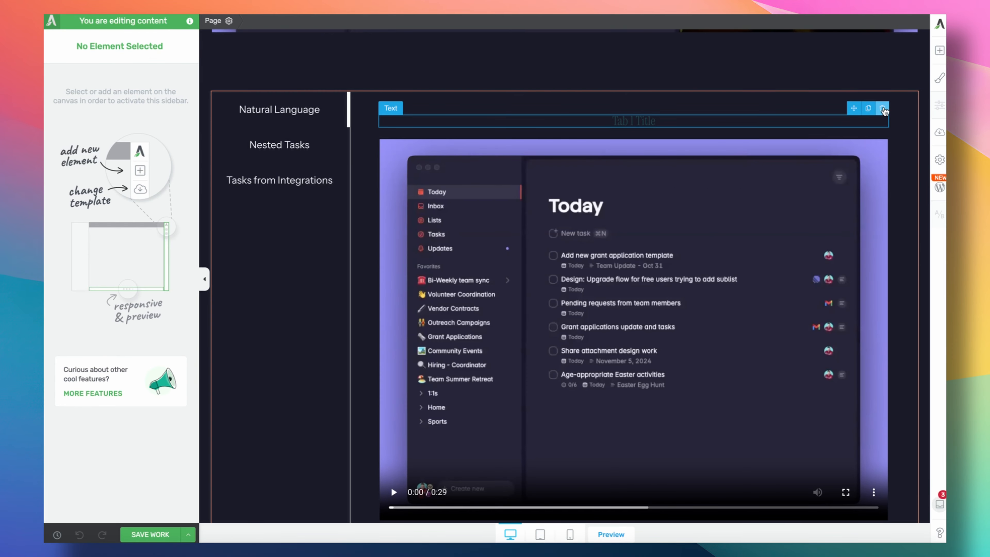
# Delete the title above the video in the Natural Language tab's content.
pyautogui.scroll(-4, 880, 373)
pyautogui.scroll(4, 879, 374)
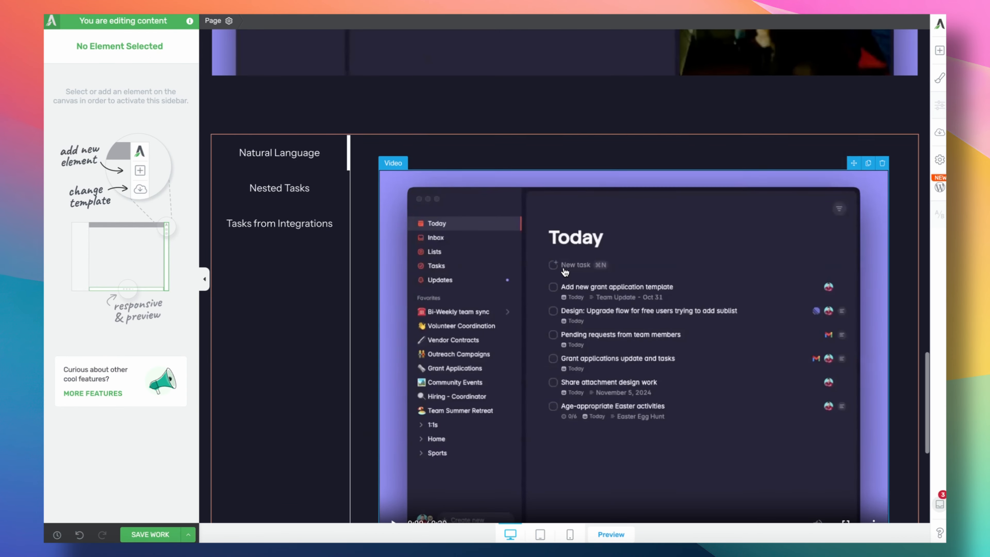
# Show the Nested Tasks tab's content and insert a Video element between its title and placeholder text.
pyautogui.click(296, 188)
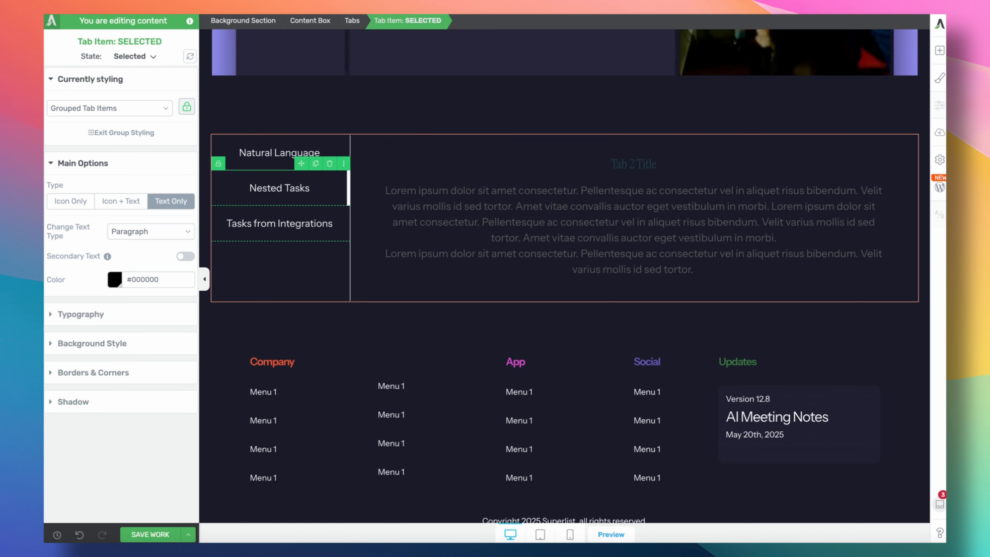
pyautogui.click(939, 55)
pyautogui.write('vid')
pyautogui.moveTo(896, 113); pyautogui.dragTo(671, 180)
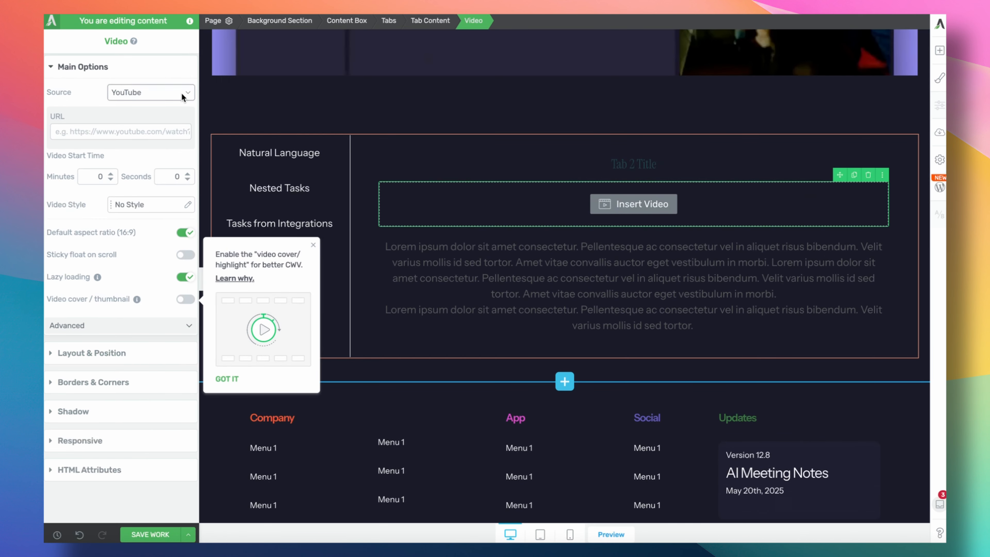
# Set the Nested Tasks video's source to Uploaded Video and insert nested-tasks.mp4 from the media library.
pyautogui.click(182, 93)
pyautogui.click(146, 142)
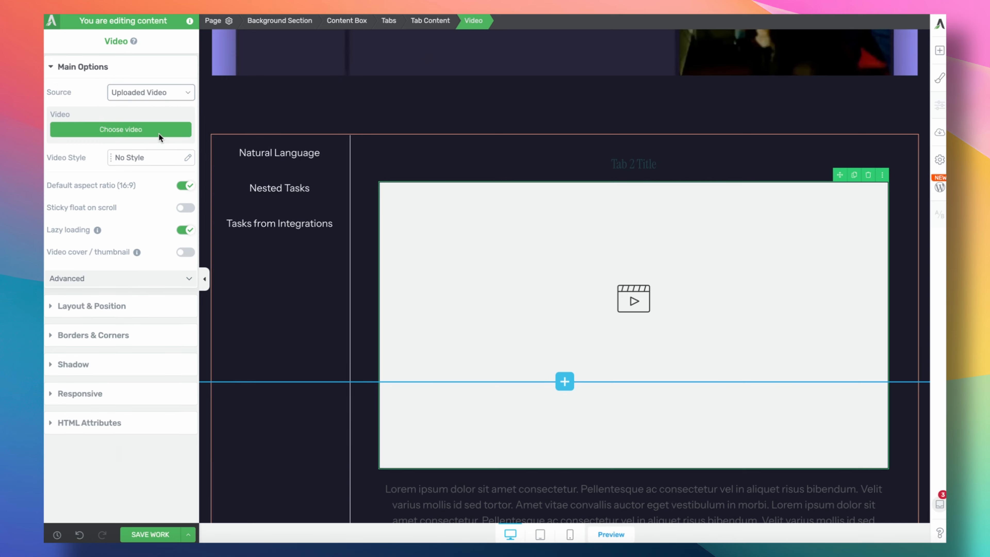
pyautogui.click(170, 131)
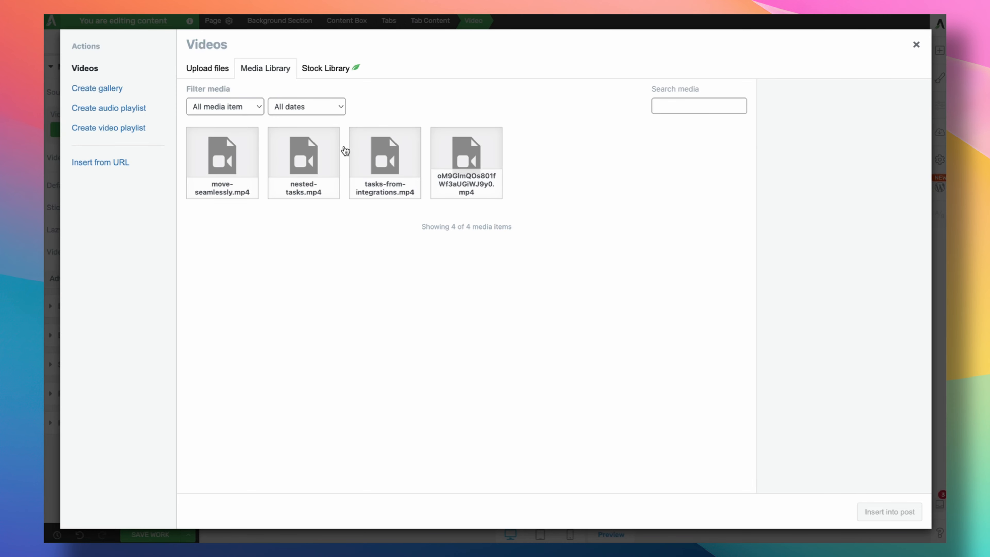
pyautogui.click(374, 167)
pyautogui.click(327, 174)
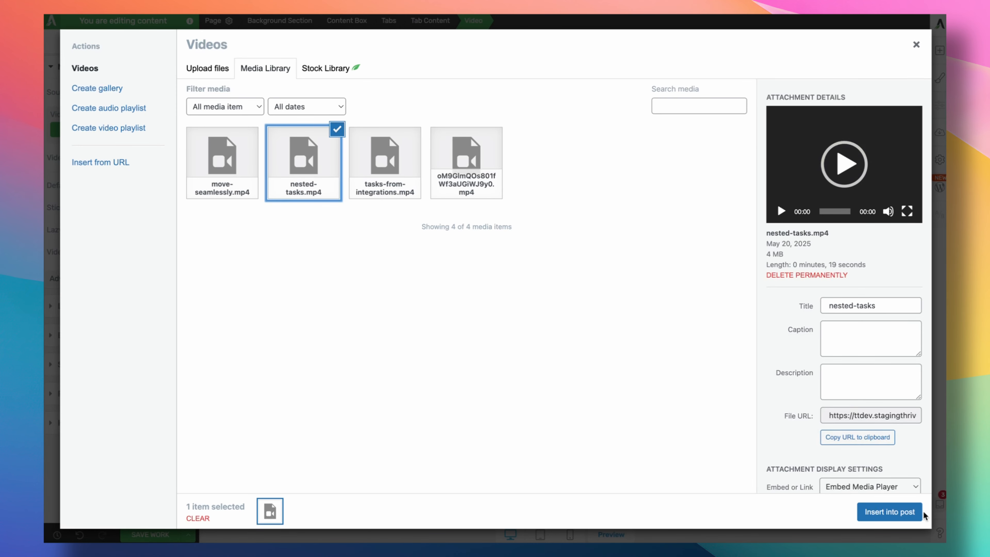
pyautogui.click(889, 512)
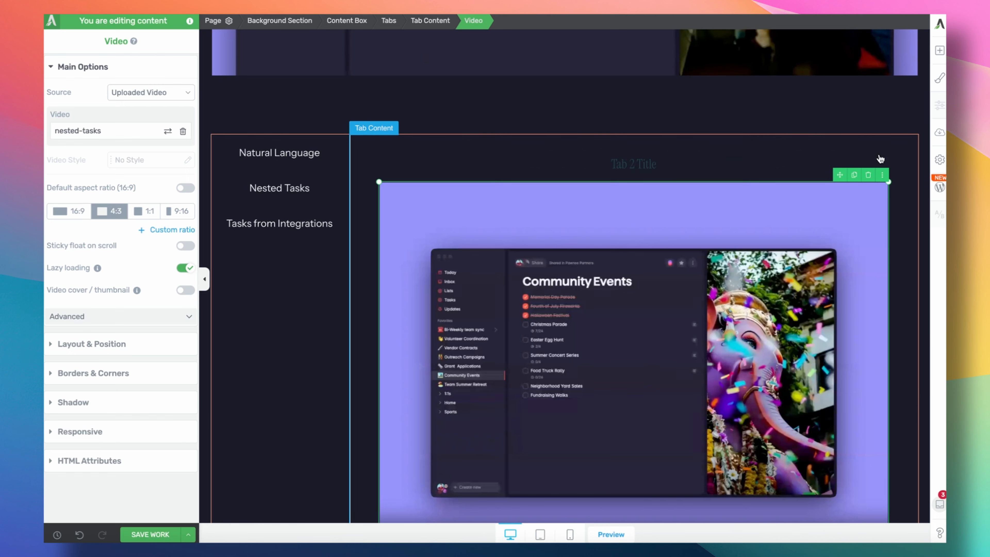
# Delete the title above the video in the Nested Tasks tab's content.
pyautogui.click(847, 160)
pyautogui.click(882, 152)
pyautogui.scroll(-5, 532, 291)
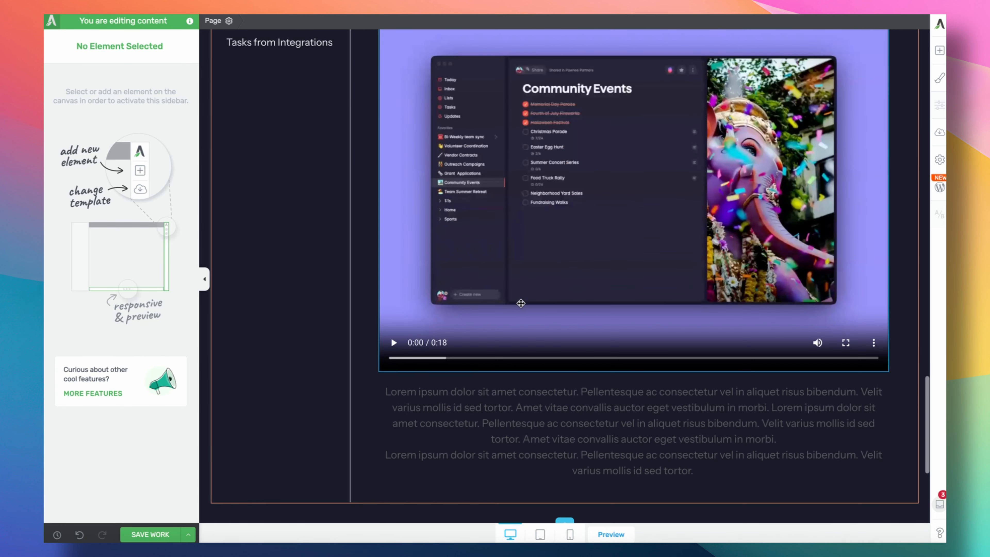
pyautogui.scroll(4, 434, 226)
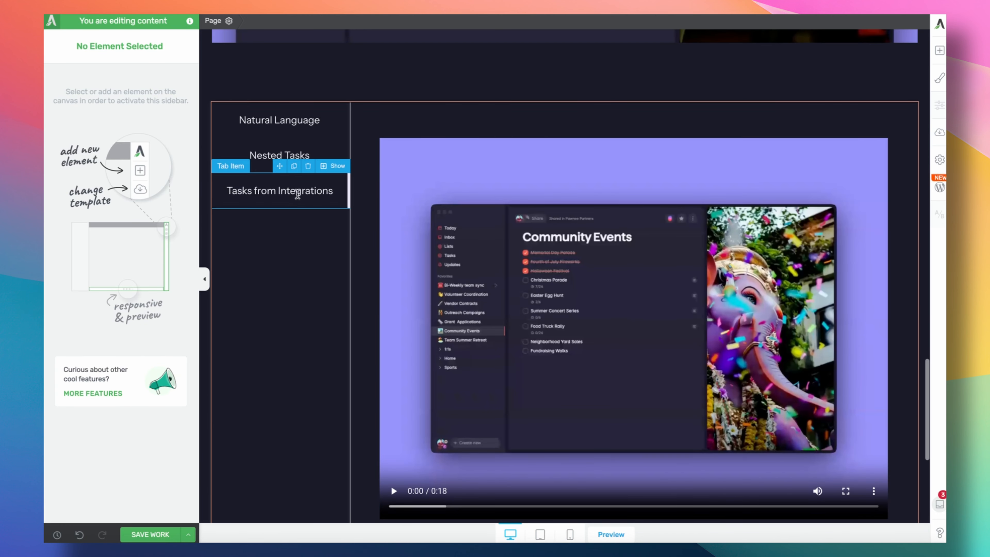
# Show the Tasks from Integrations tab's content and insert a Video element between its title and placeholder text.
pyautogui.click(325, 174)
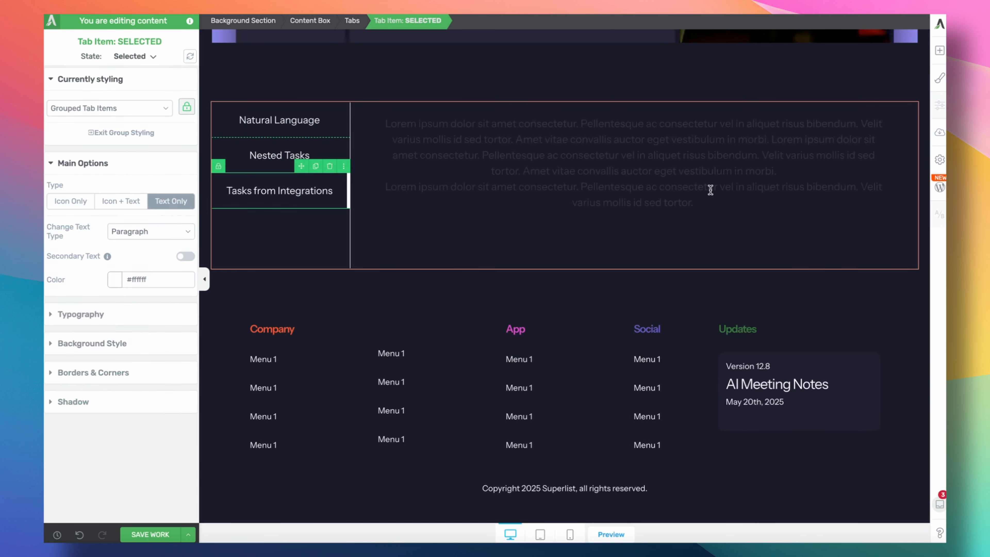
pyautogui.click(939, 51)
pyautogui.write('vid')
pyautogui.moveTo(896, 114); pyautogui.dragTo(662, 144)
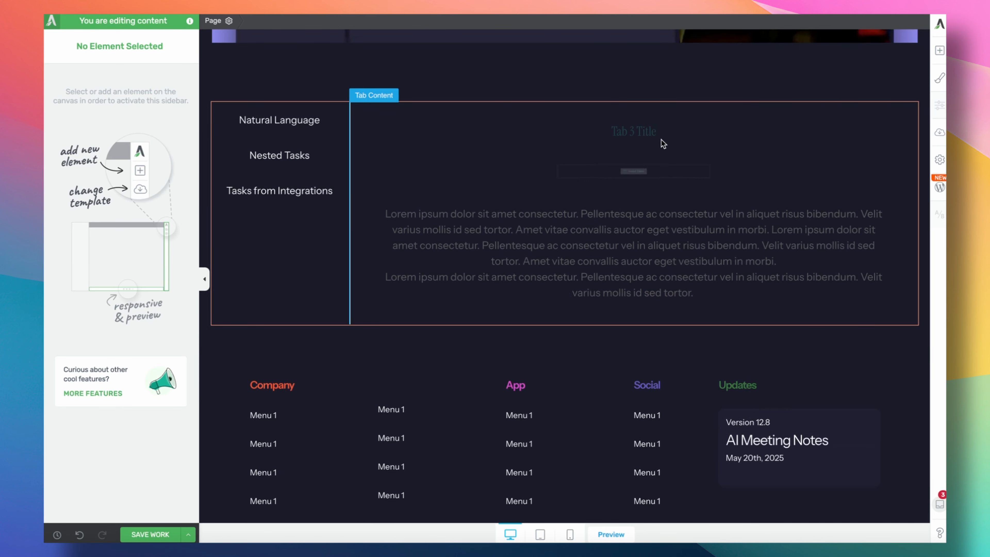
# Set the Tasks from Integrations video's source to Uploaded Video and insert move-seamlessly.mp4 from the media library.
pyautogui.click(163, 92)
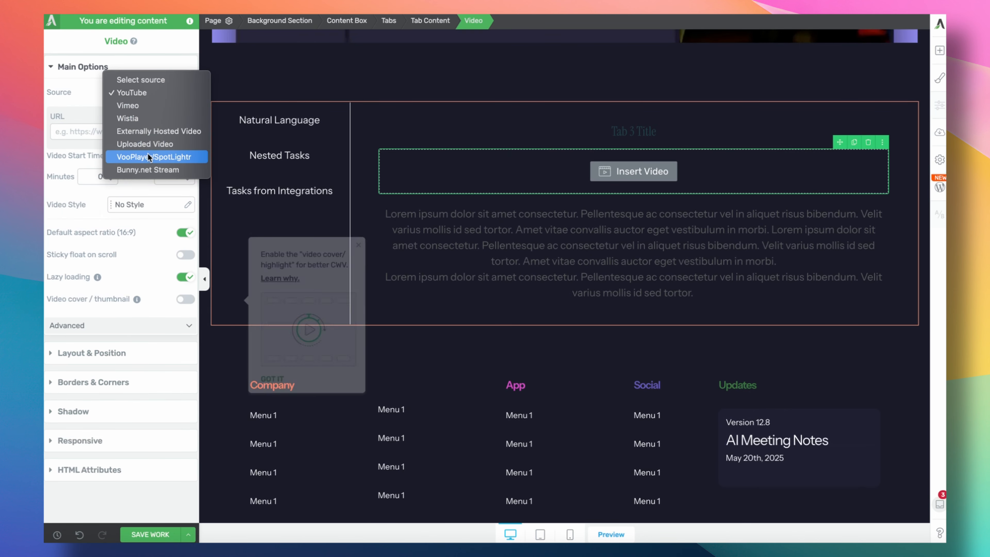
pyautogui.click(149, 144)
pyautogui.click(129, 160)
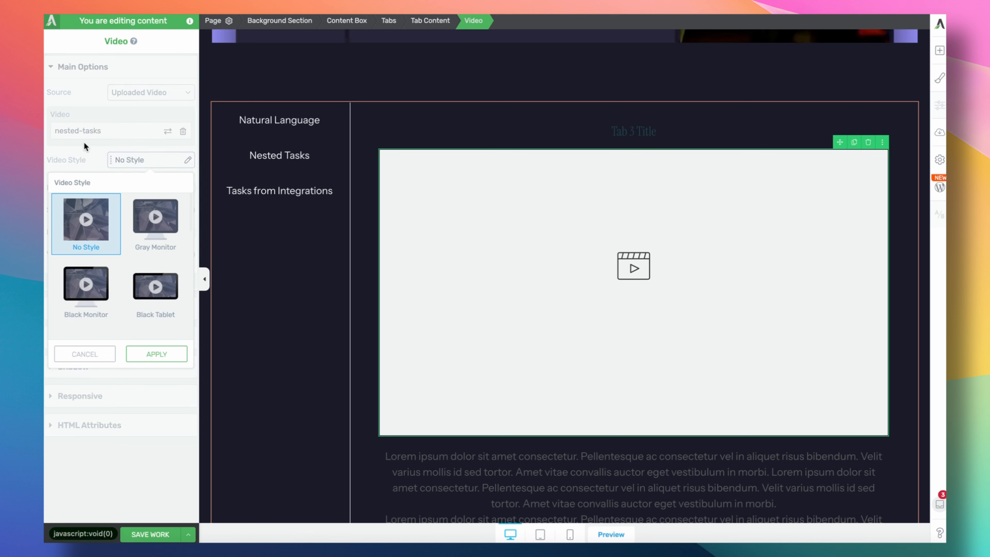
pyautogui.click(96, 352)
pyautogui.click(136, 98)
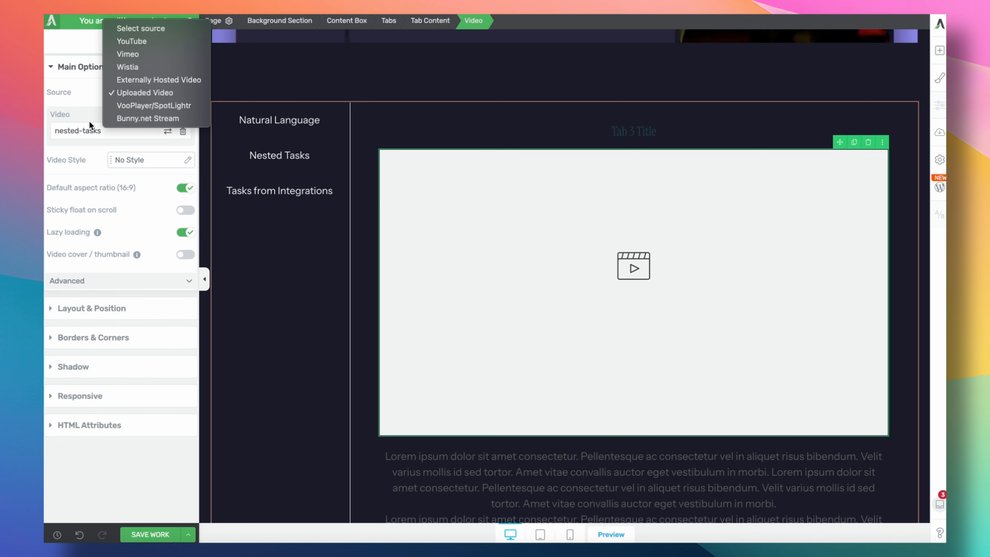
pyautogui.click(90, 123)
pyautogui.click(167, 131)
pyautogui.click(222, 160)
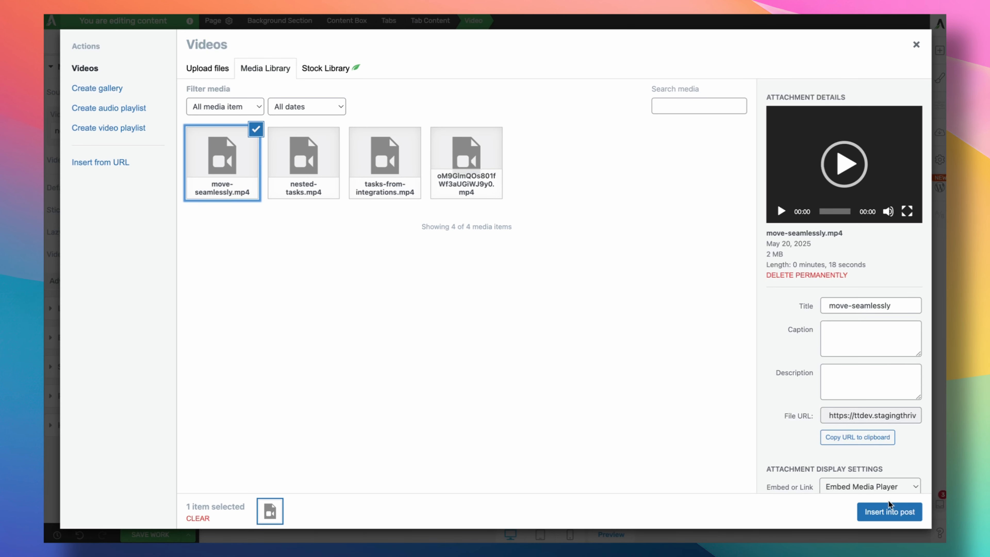
pyautogui.click(889, 510)
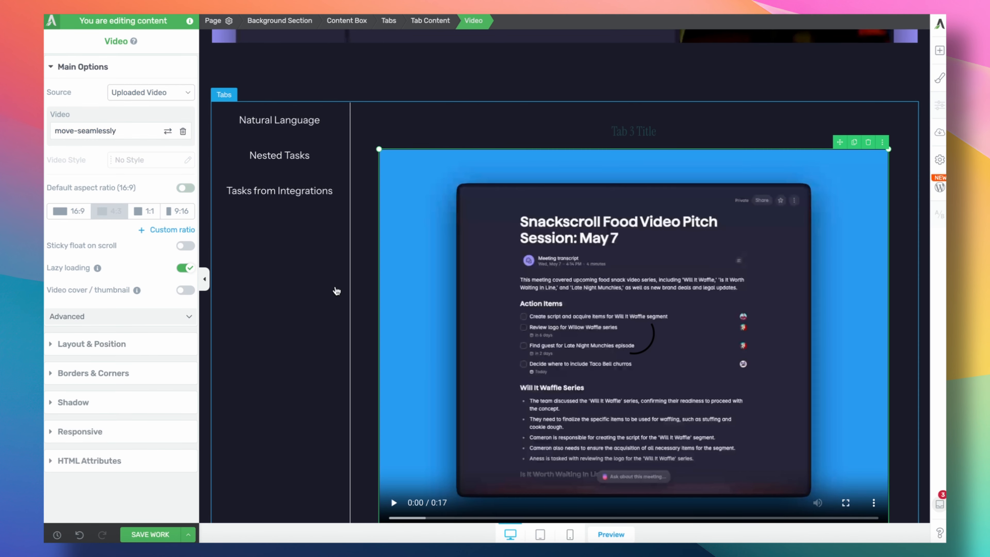
# Delete the title above and the placeholder text below the video in the Tasks from Integrations tab.
pyautogui.click(664, 126)
pyautogui.click(867, 120)
pyautogui.scroll(-5, 864, 126)
pyautogui.moveTo(877, 388)
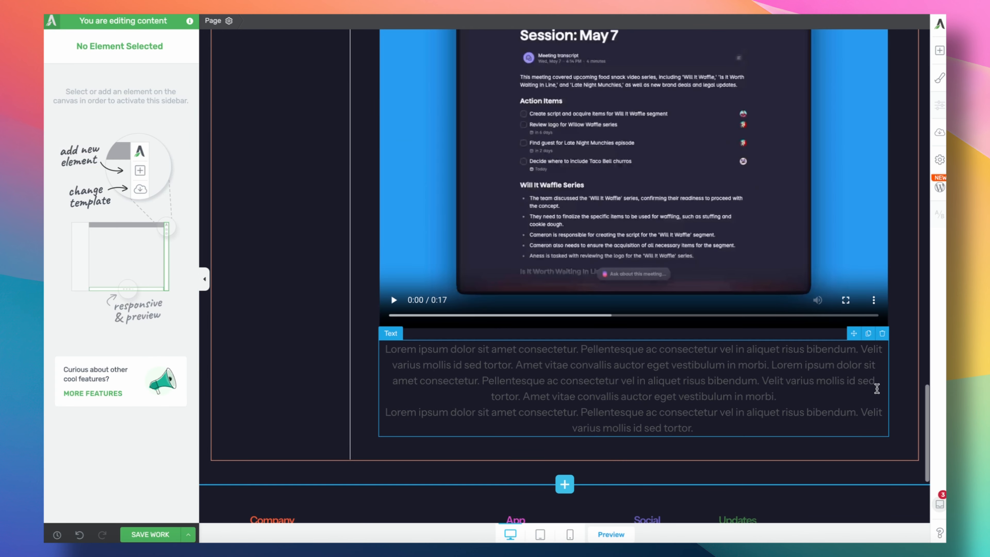
pyautogui.click(882, 337)
pyautogui.scroll(3, 540, 295)
# Hide the player controls on the Tasks from Integrations tab's move-seamlessly video.
pyautogui.click(540, 296)
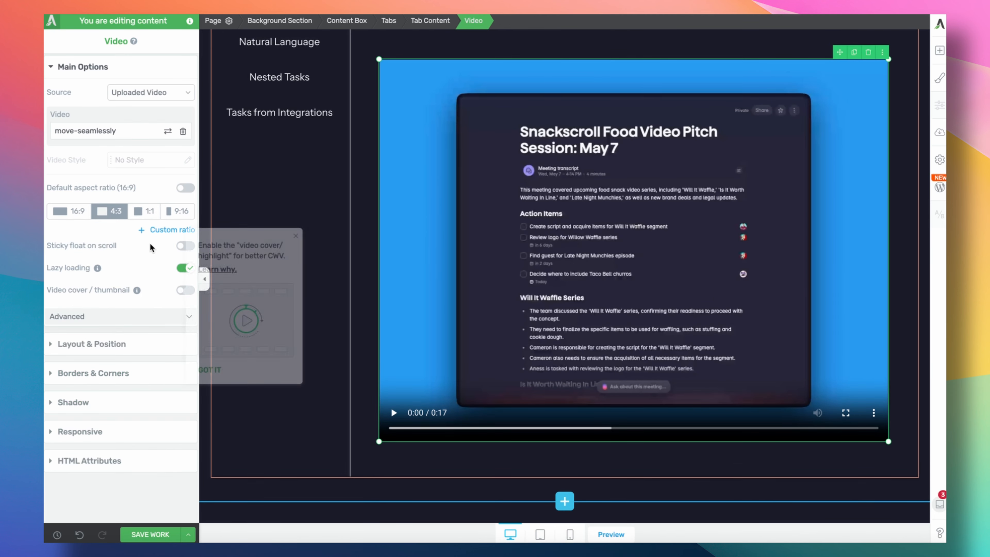
pyautogui.click(176, 316)
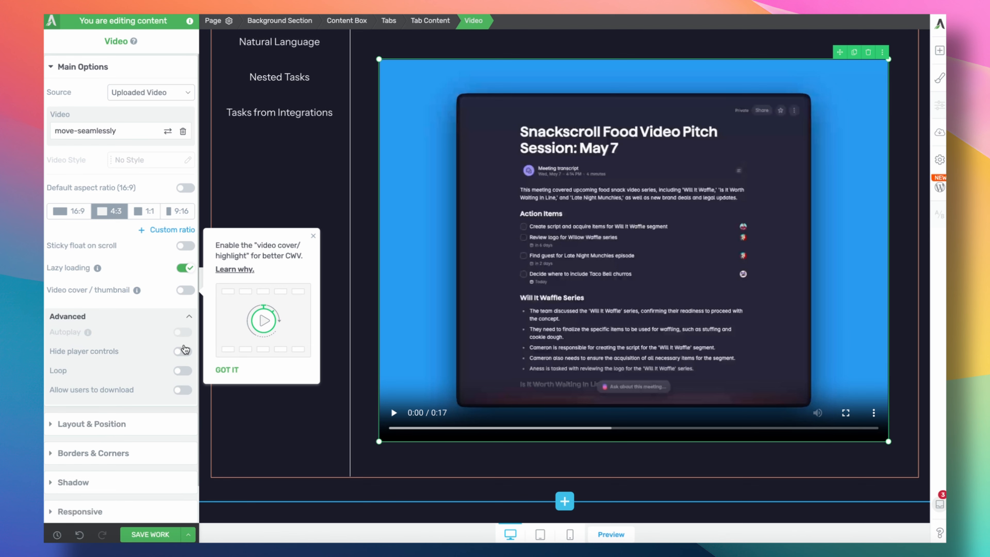
pyautogui.click(183, 350)
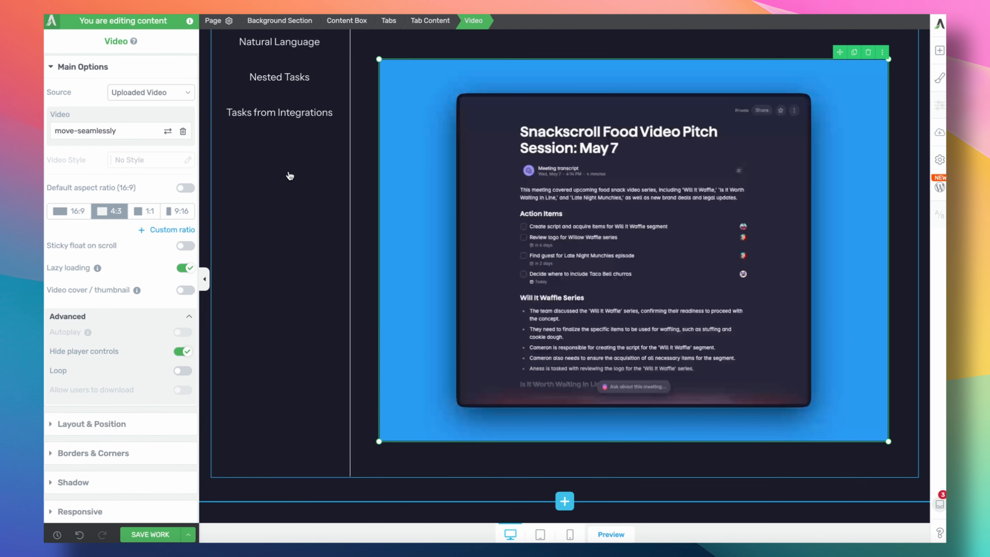
# Hide the player controls on the videos in the Natural Language and Nested Tasks tabs.
pyautogui.scroll(3, 289, 175)
pyautogui.click(290, 168)
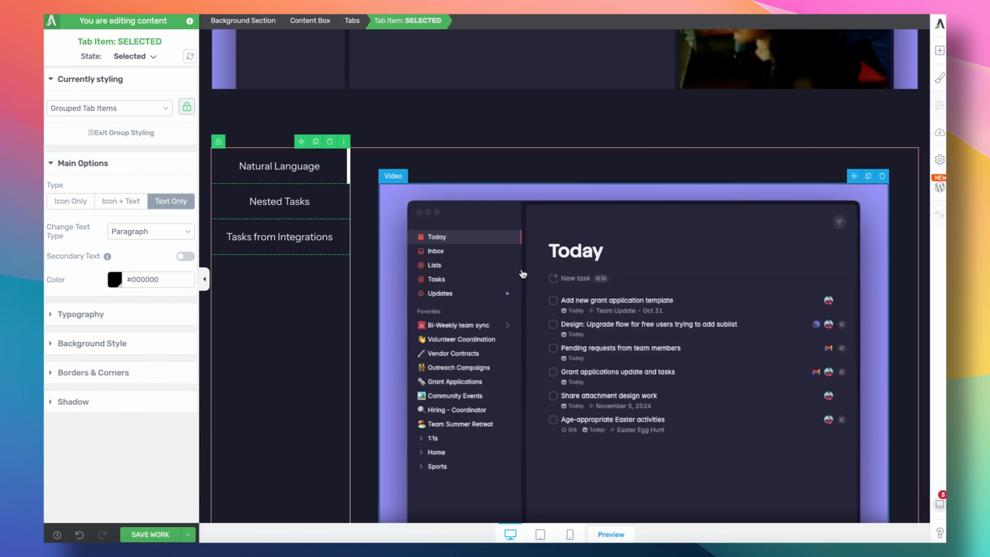
pyautogui.click(522, 274)
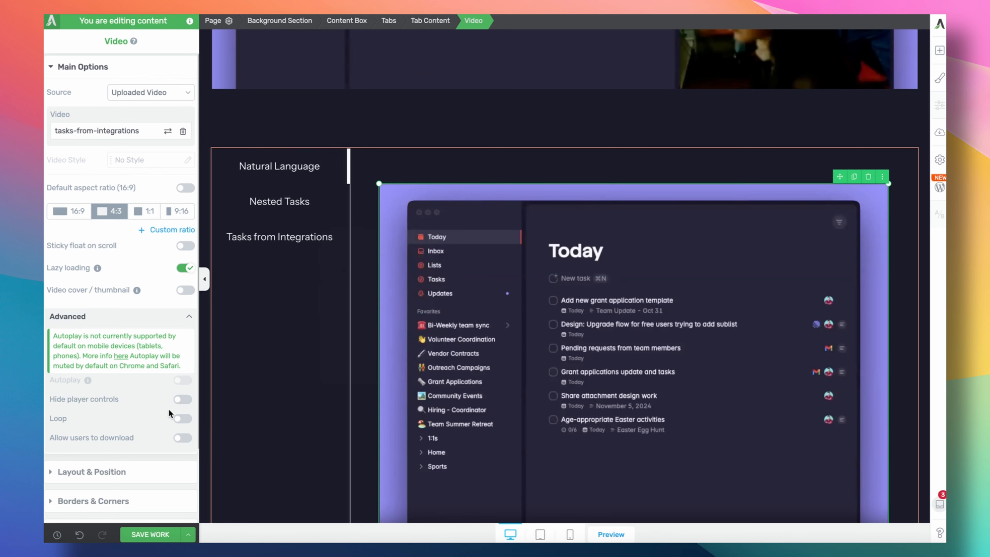
pyautogui.click(280, 201)
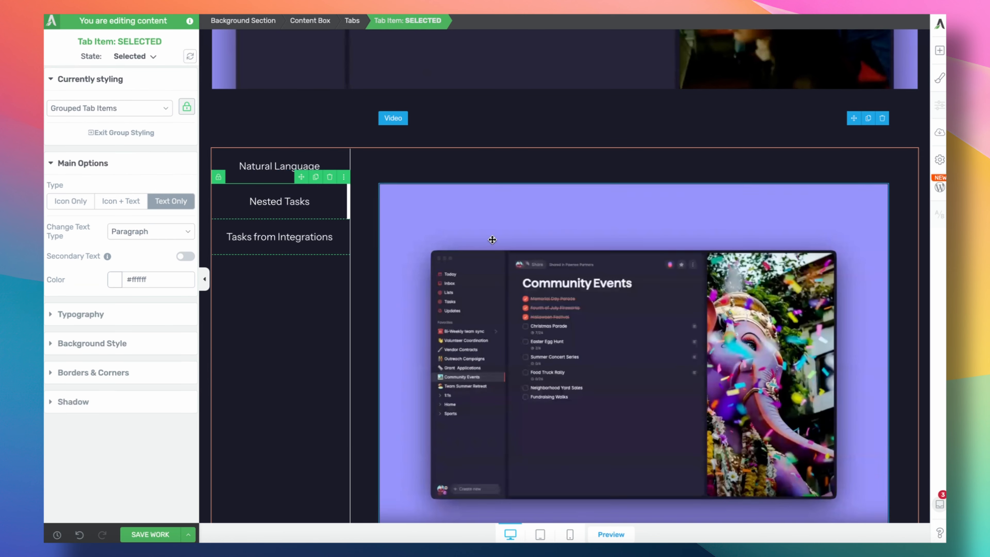
pyautogui.click(174, 316)
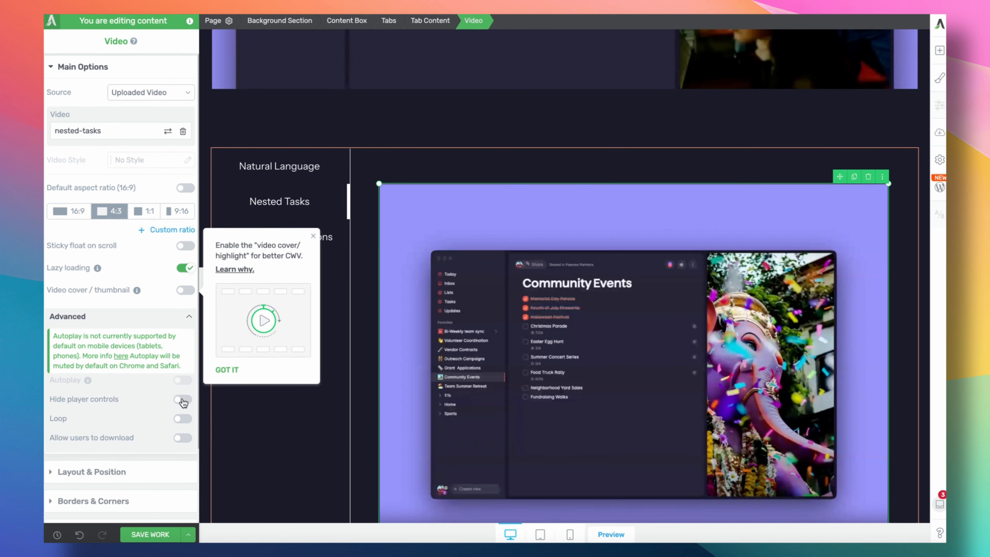
pyautogui.click(183, 399)
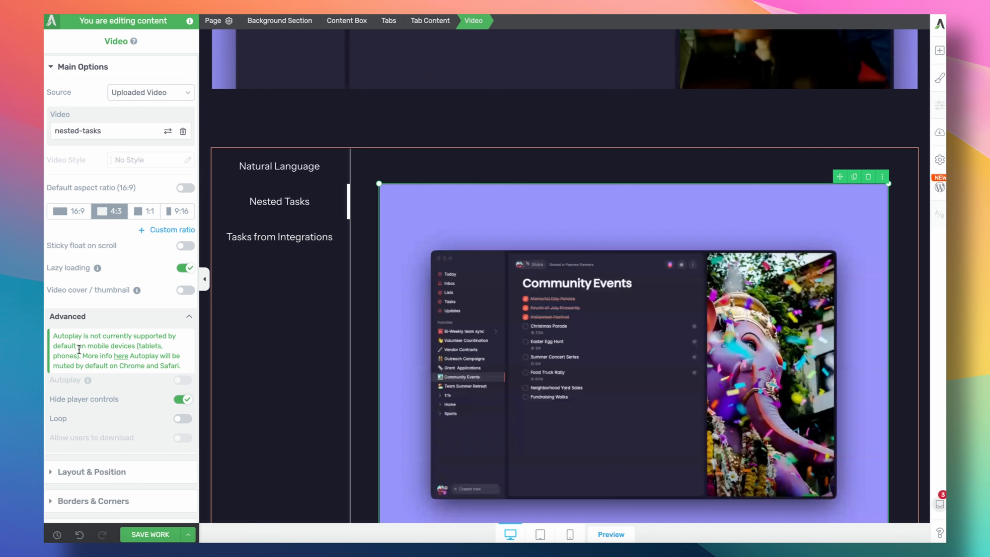
# Set the Nested Tasks video's upper and lower margins to 0 px.
pyautogui.click(92, 471)
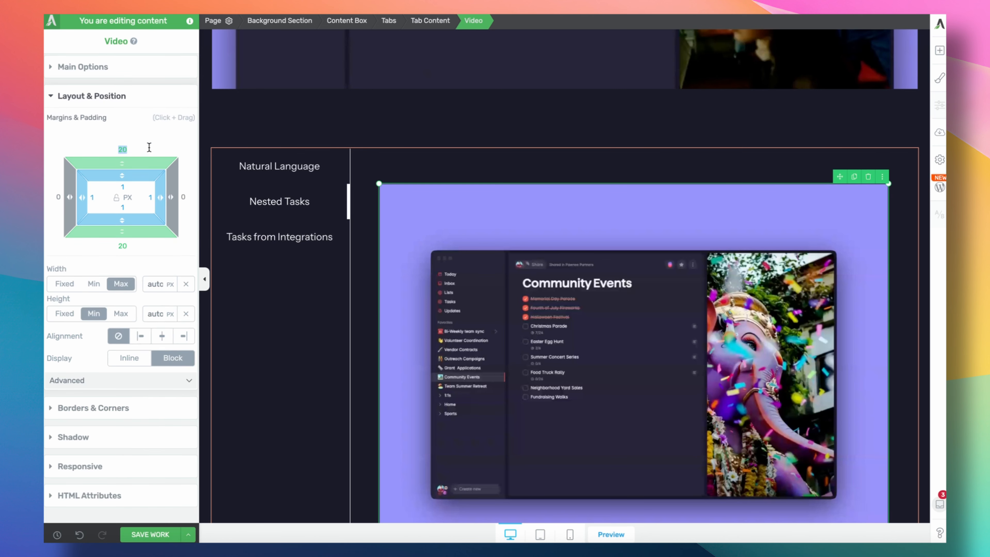
pyautogui.write('0')
pyautogui.press('Tab')
pyautogui.write('0')
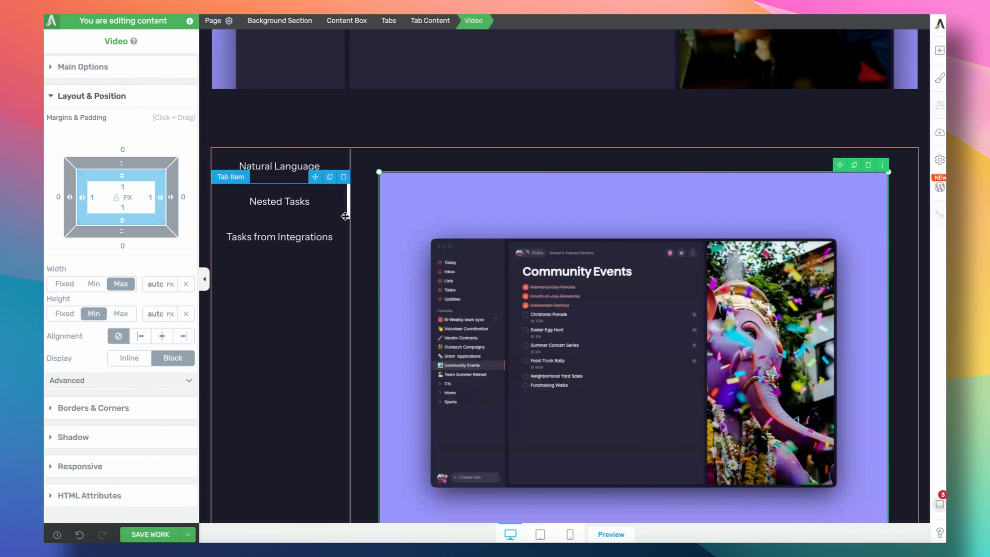
# Show the Natural Language tab's content and set its video's upper and lower margins to 0 px.
pyautogui.click(338, 199)
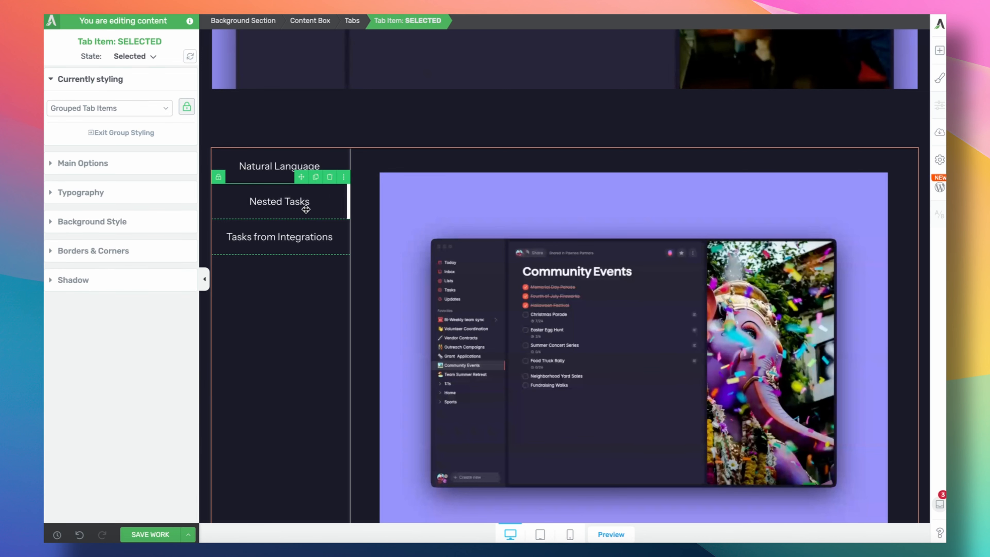
pyautogui.click(331, 143)
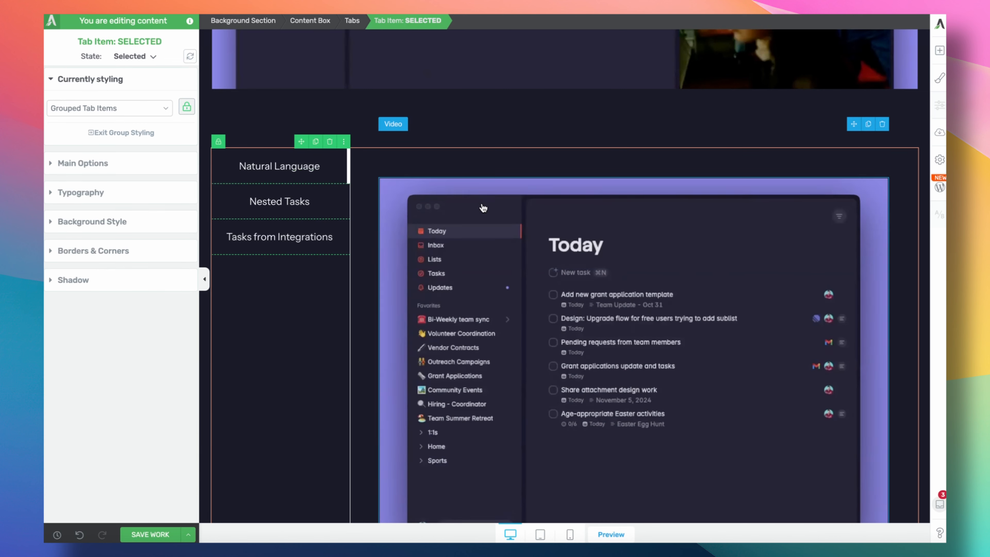
pyautogui.click(484, 207)
pyautogui.moveTo(153, 170); pyautogui.dragTo(148, 158)
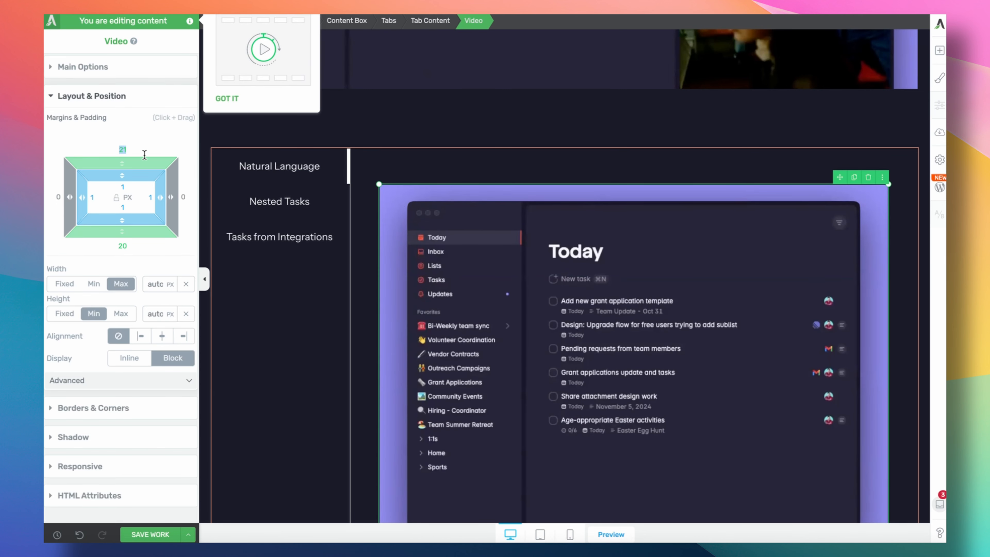
pyautogui.write('0')
pyautogui.press('Tab')
pyautogui.press('Tab')
pyautogui.write('0')
# Show the Tasks from Integrations tab's content and set its video's upper and lower margins to 0 px.
pyautogui.moveTo(294, 235)
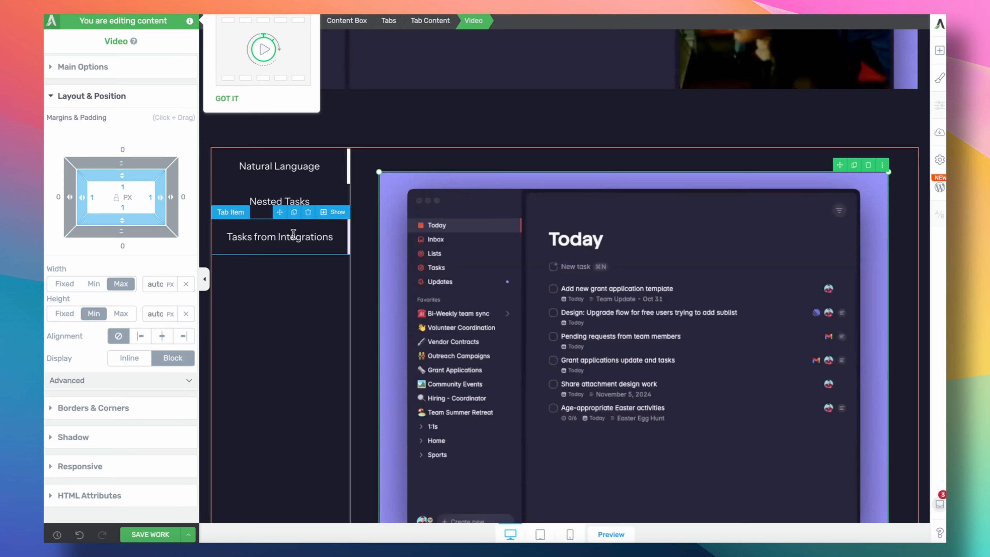
pyautogui.click(331, 216)
pyautogui.click(480, 251)
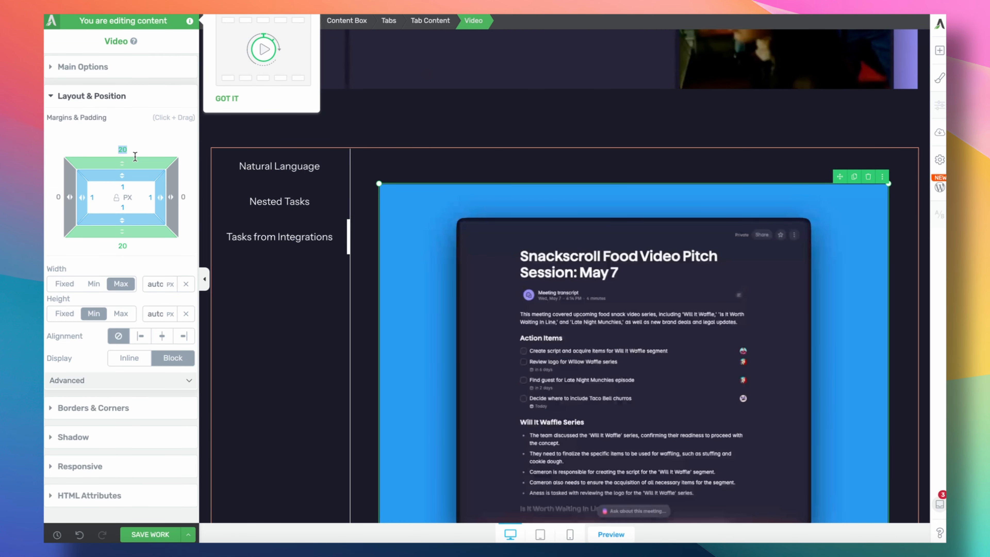
pyautogui.write('0')
pyautogui.press('Tab')
pyautogui.press('Tab')
pyautogui.write('0')
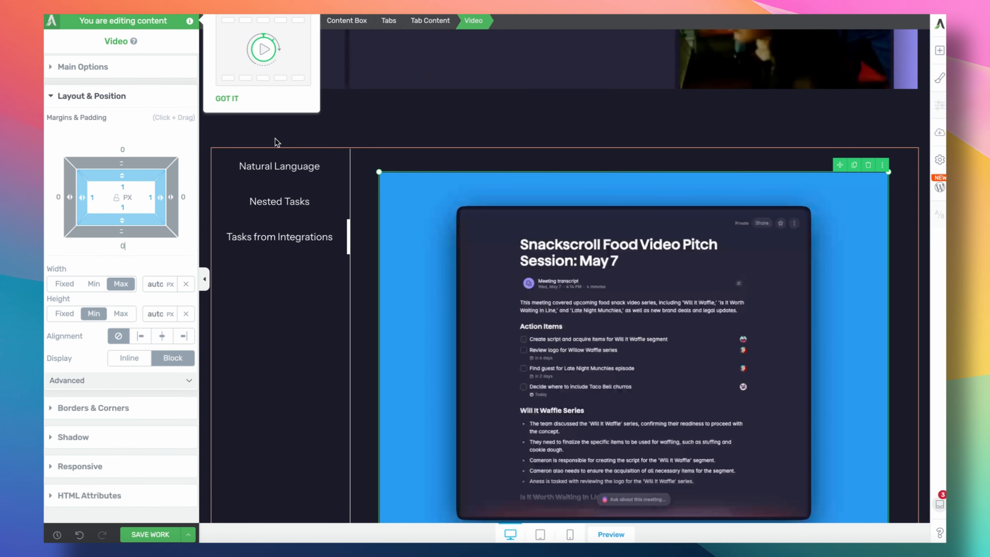
# Collapse the settings sidebar to inspect the tabs section at full width, and bring the sidebar back.
pyautogui.click(300, 212)
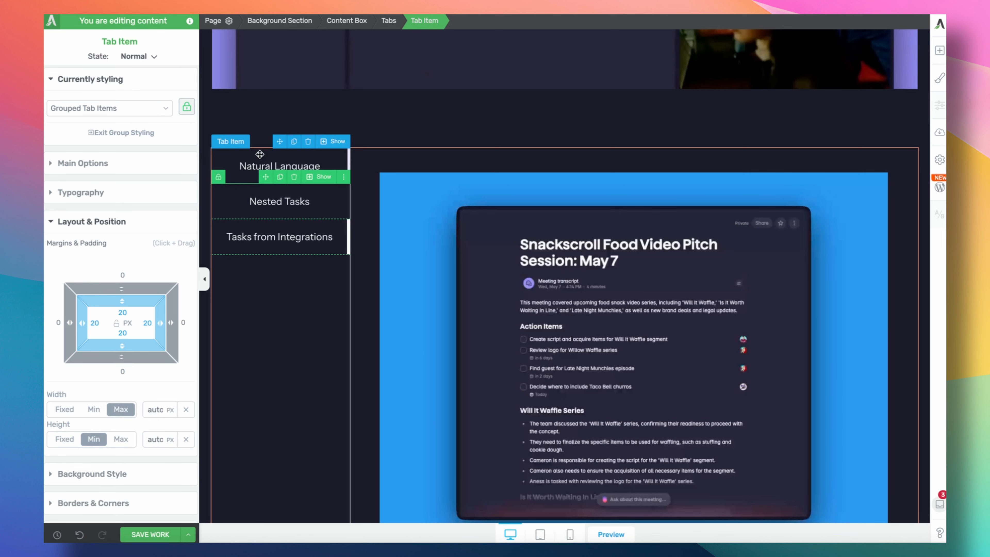
pyautogui.click(204, 281)
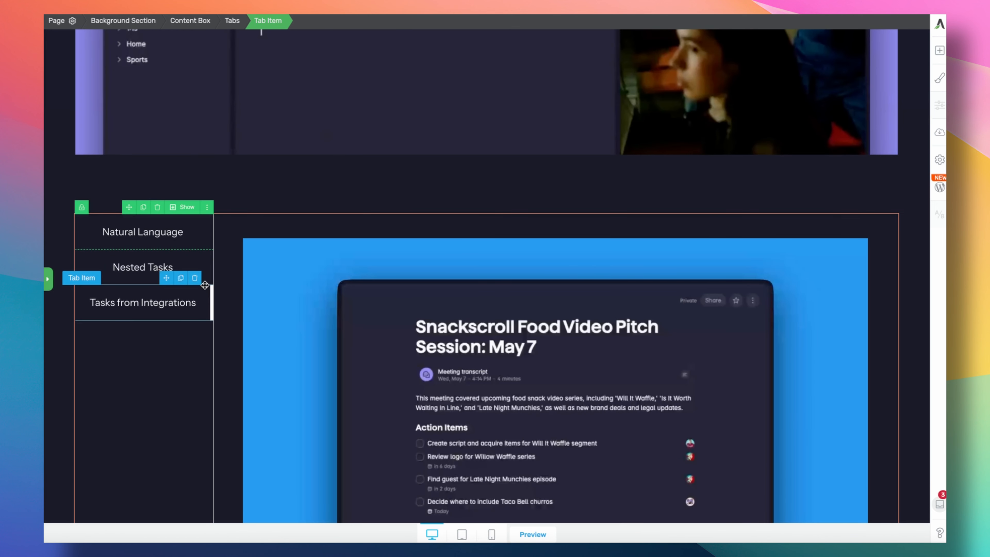
pyautogui.click(47, 286)
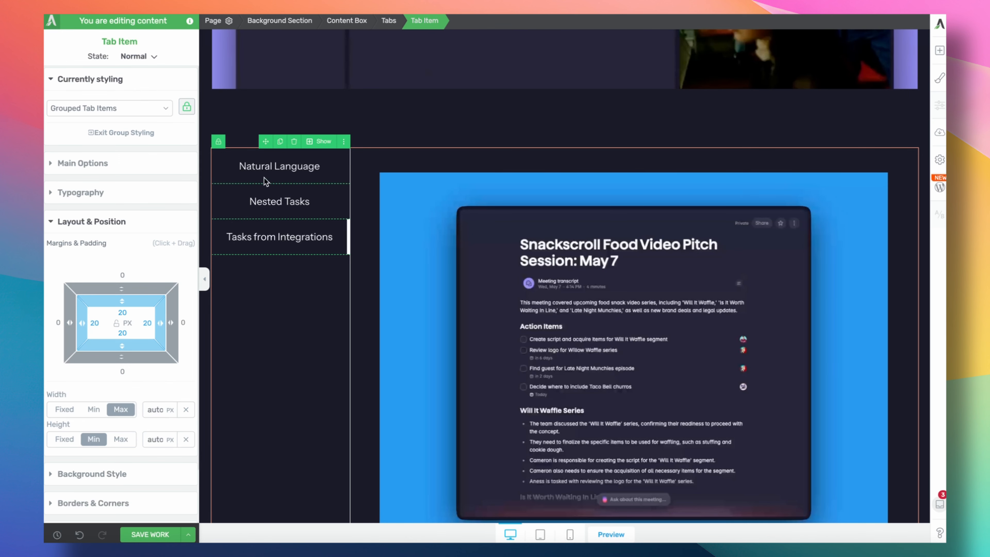
# Select the whole Tabs element and change its tabs size to Relative.
pyautogui.click(269, 167)
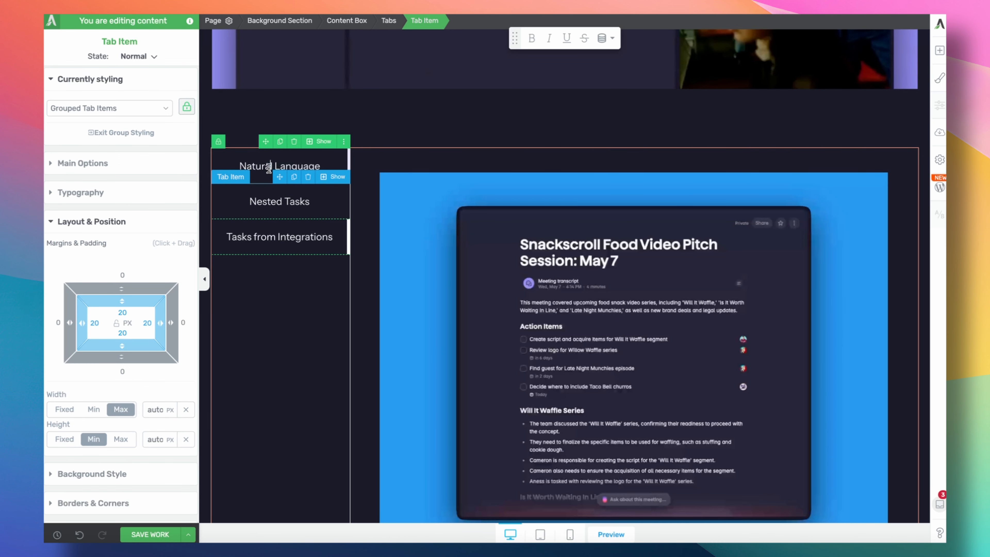
pyautogui.click(393, 163)
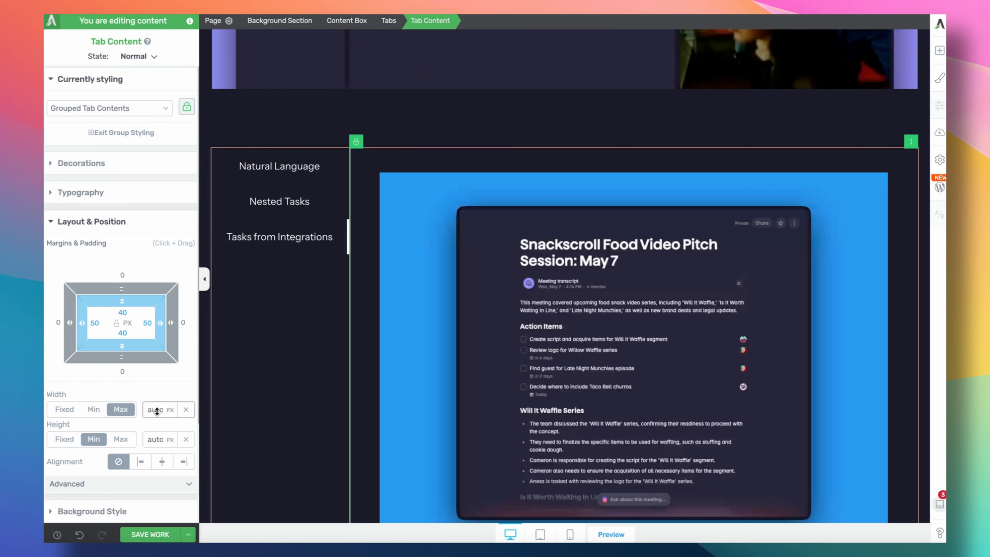
pyautogui.click(314, 267)
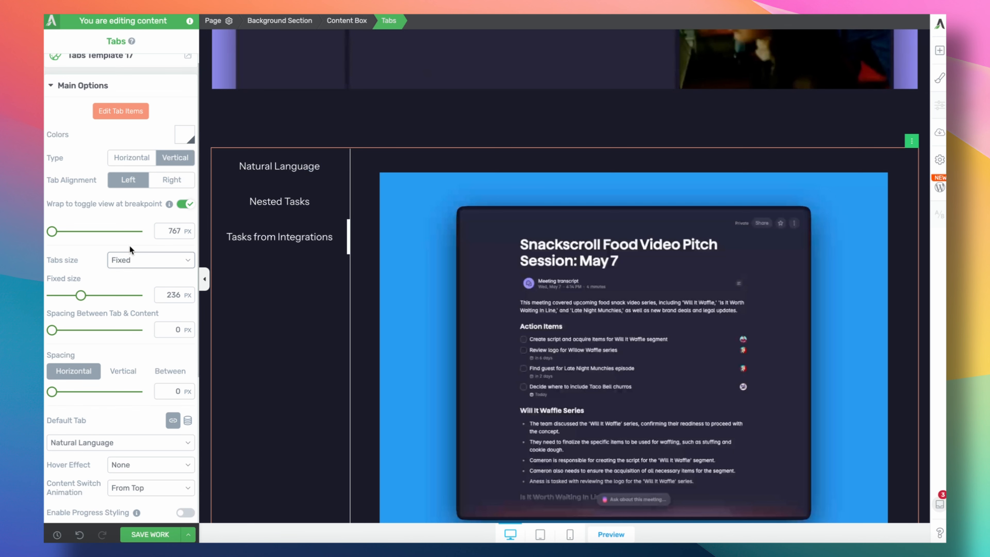
pyautogui.click(129, 261)
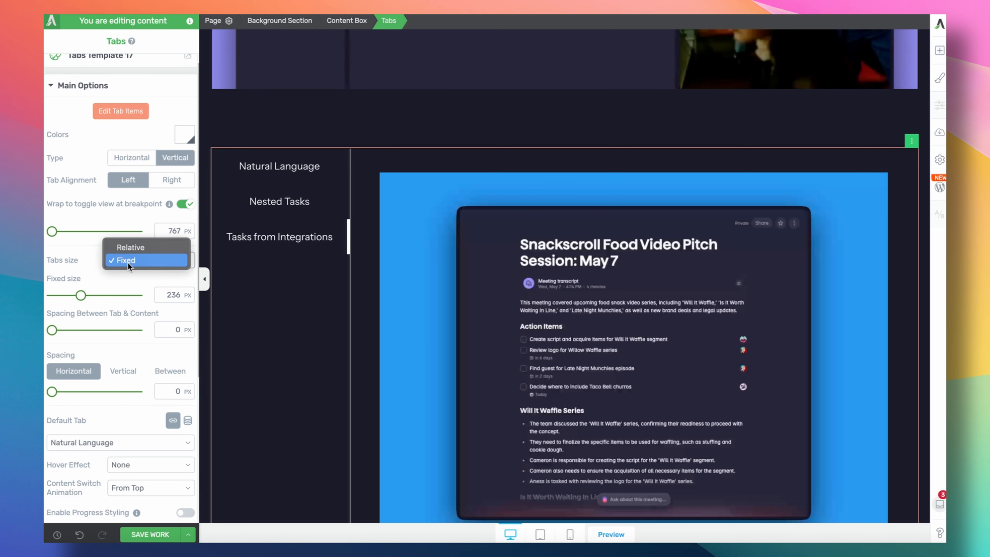
pyautogui.click(134, 246)
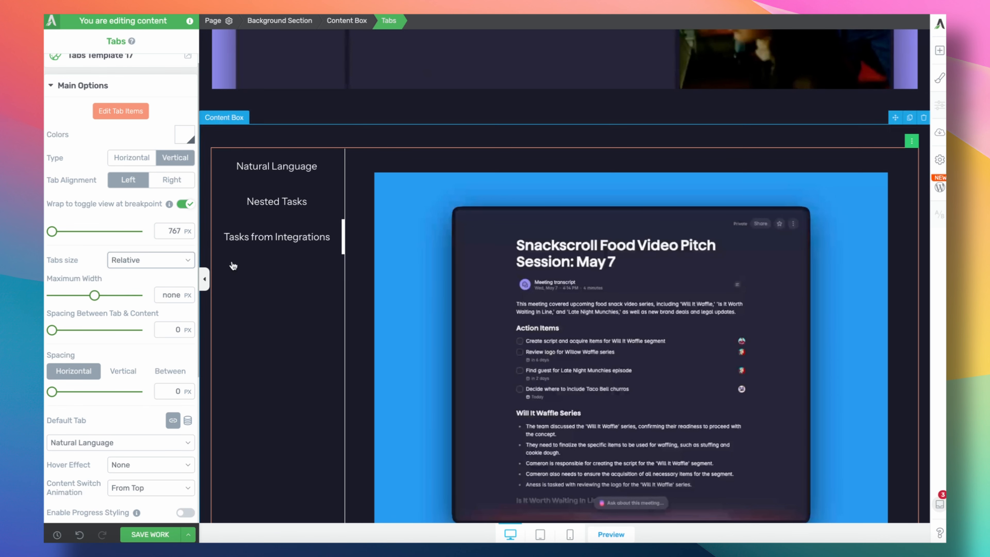
# Limit the grouped tab contents' maximum width to 712 px and center them within the Tabs element.
pyautogui.click(358, 172)
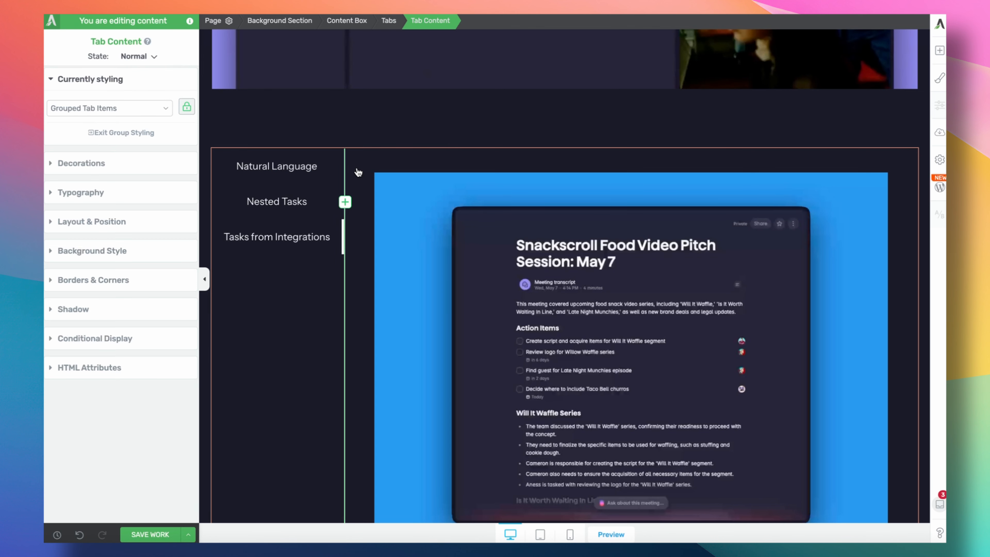
pyautogui.click(126, 221)
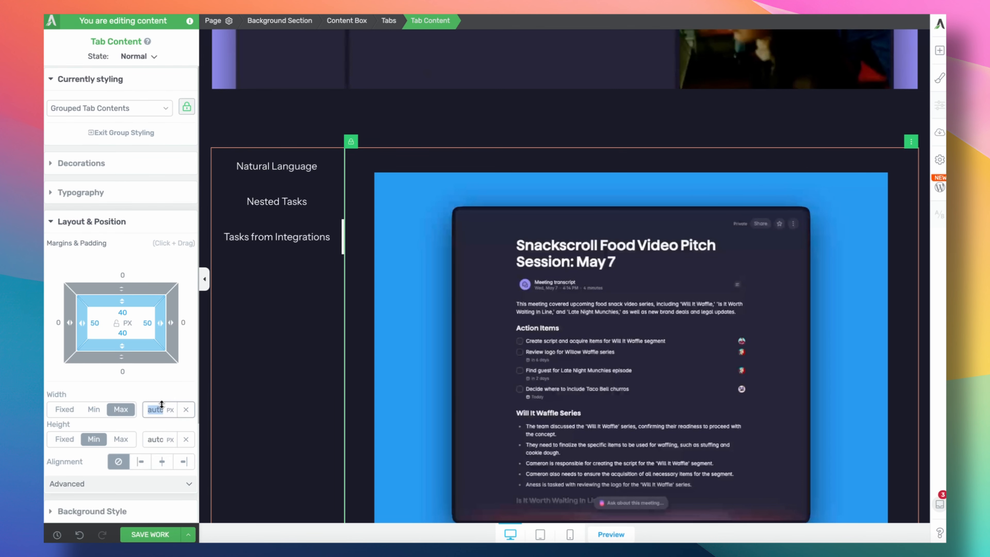
pyautogui.moveTo(161, 405); pyautogui.dragTo(168, 517)
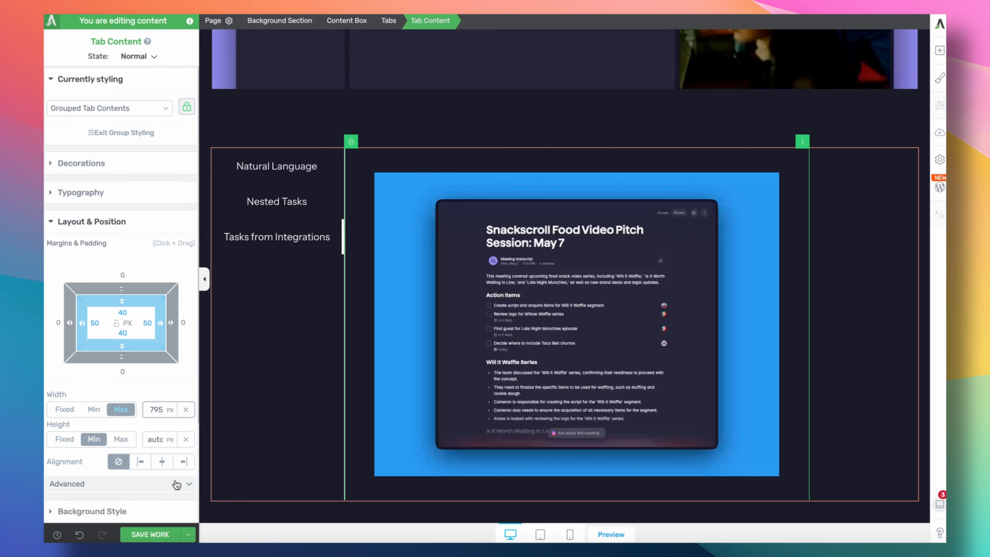
pyautogui.click(163, 462)
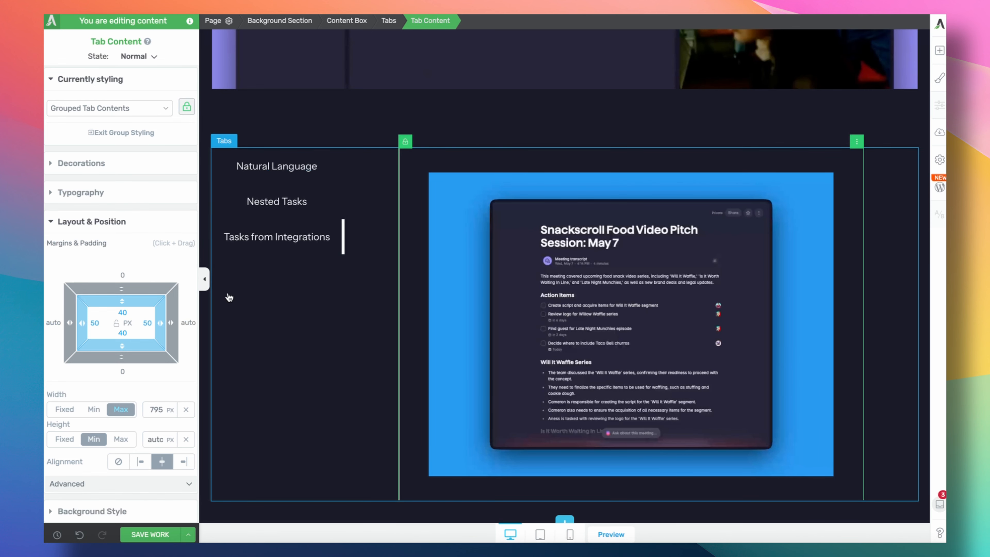
pyautogui.moveTo(154, 414); pyautogui.dragTo(152, 468)
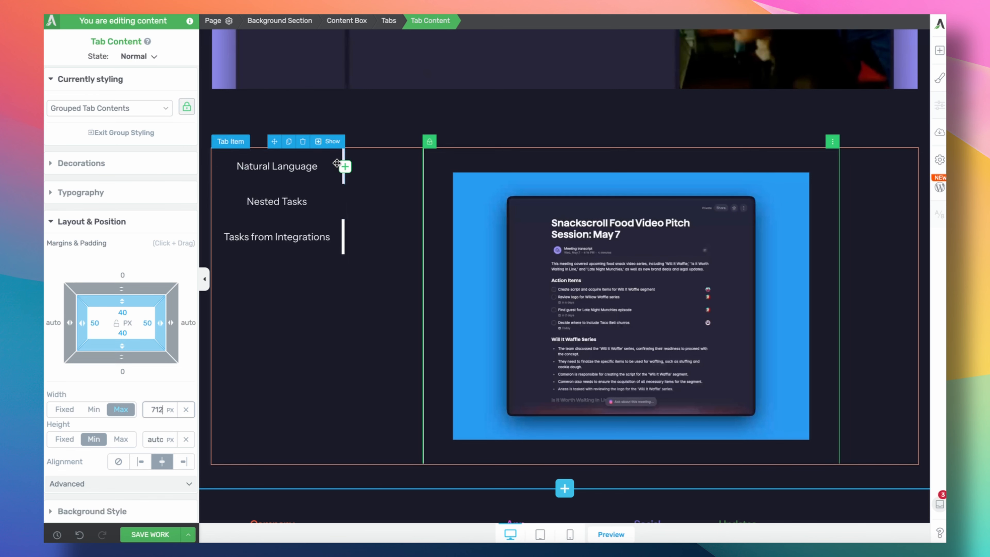
# Set the Tabs element's tabs size to Fixed at 230 px.
pyautogui.click(335, 167)
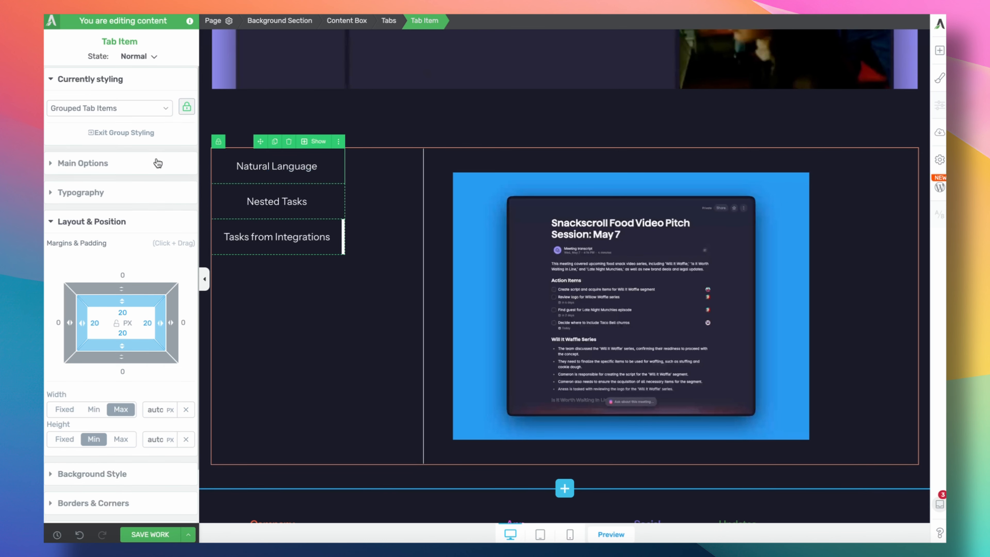
pyautogui.click(389, 21)
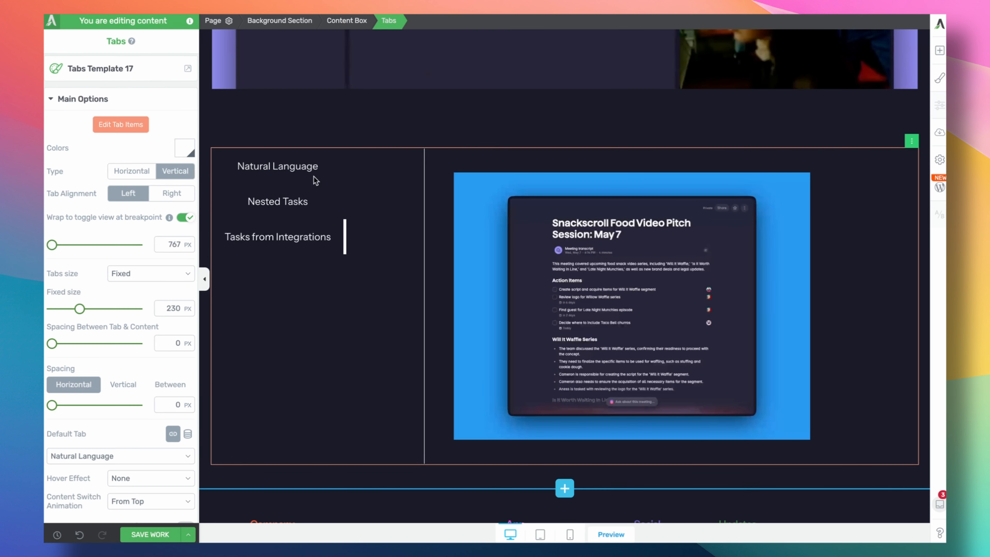
# Remove the grouped tab contents' alignment and set their maximum width to auto.
pyautogui.click(512, 159)
pyautogui.click(102, 223)
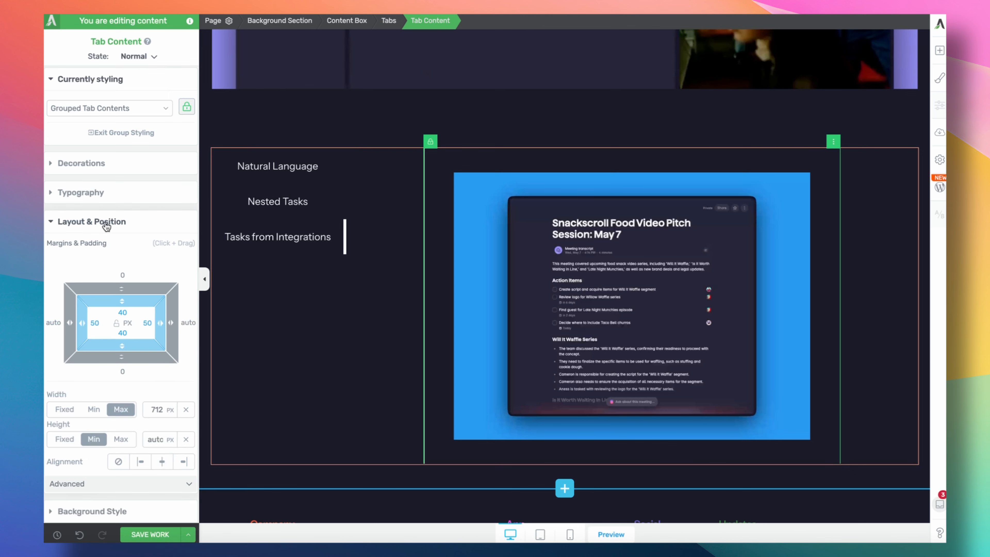
pyautogui.click(119, 461)
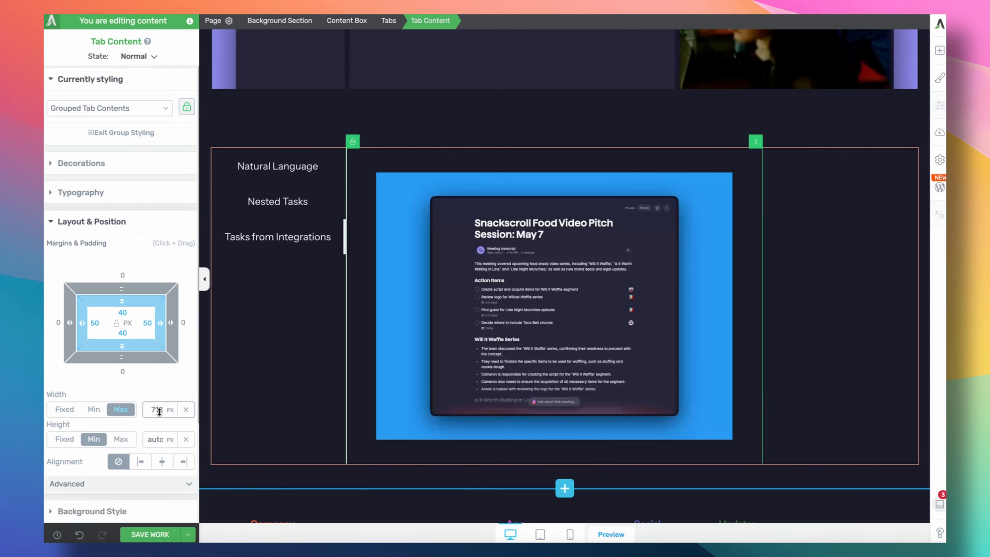
pyautogui.write('to')
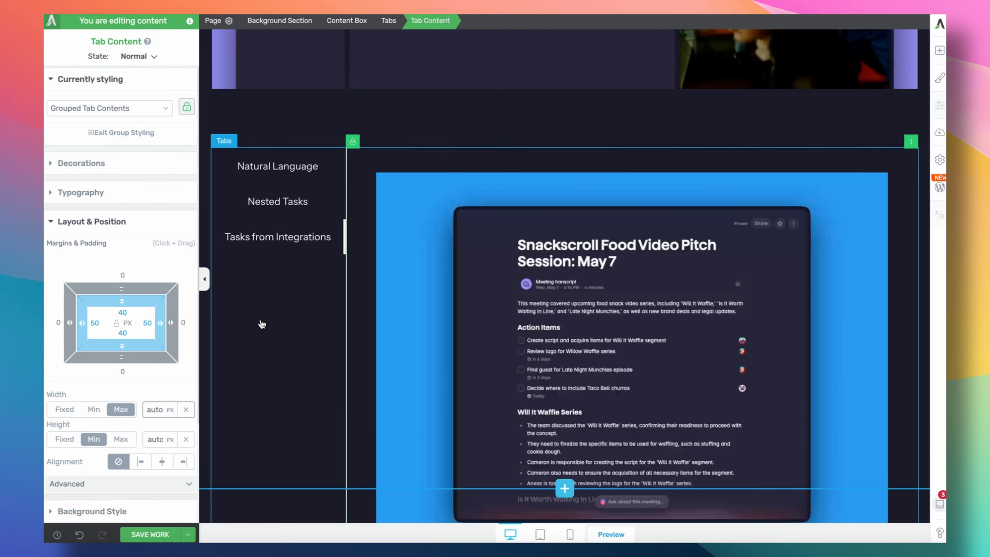
# Try a 250 px top margin on the whole Tabs element and restore it to 20 px.
pyautogui.click(335, 237)
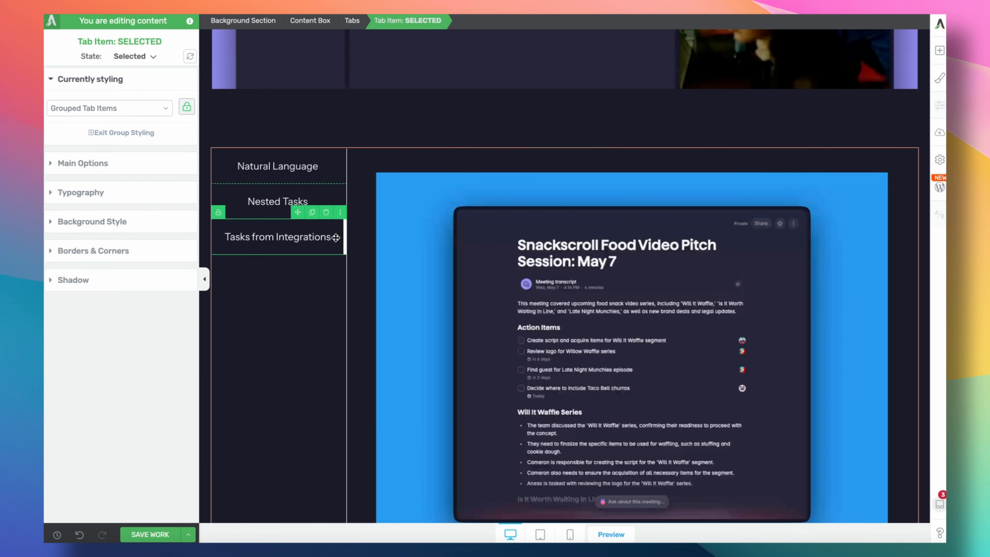
pyautogui.click(297, 156)
pyautogui.click(391, 21)
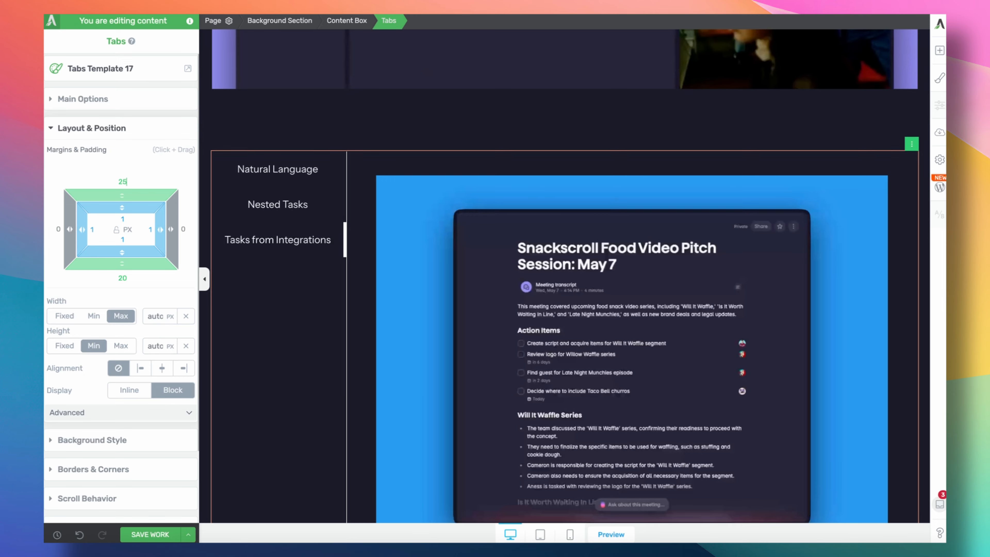
pyautogui.write('250')
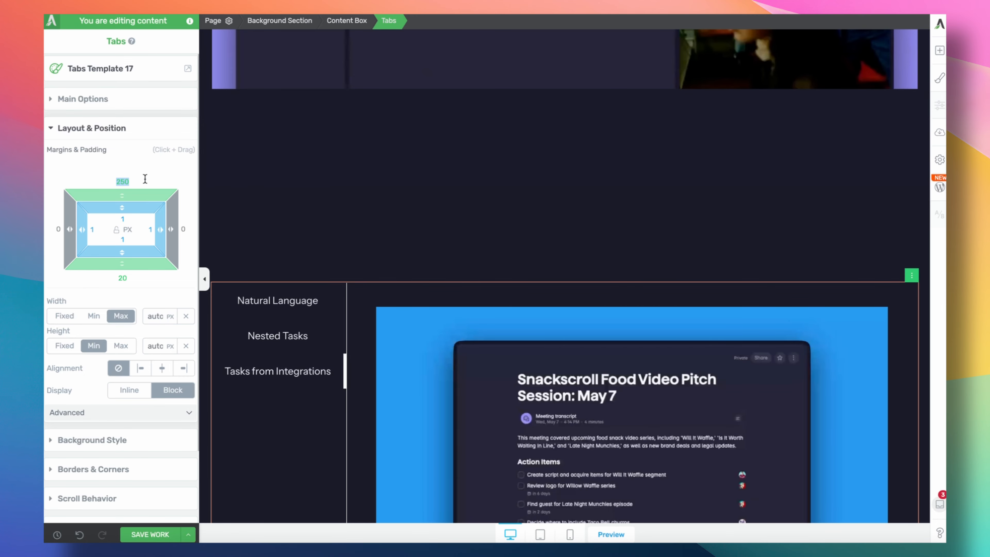
pyautogui.write('20')
pyautogui.click(308, 249)
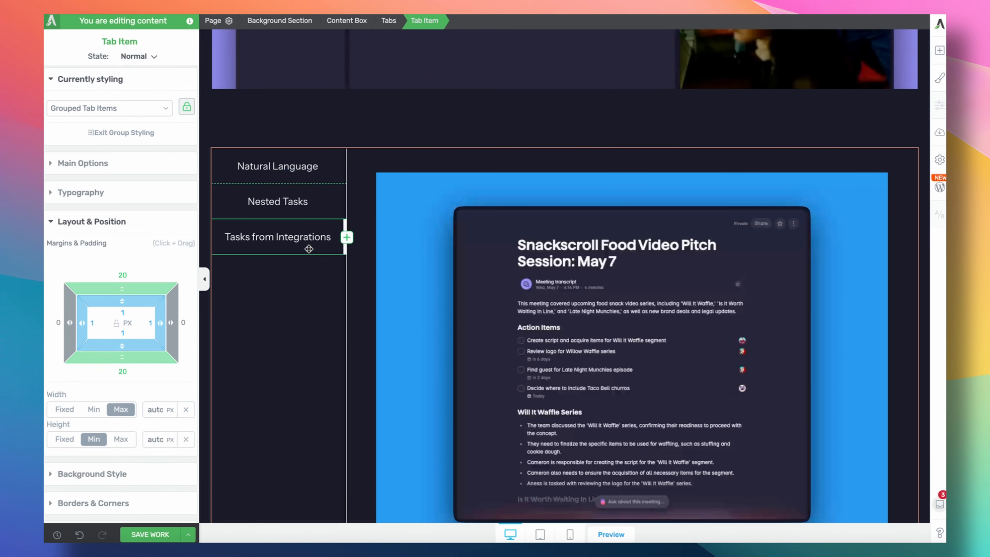
pyautogui.click(362, 25)
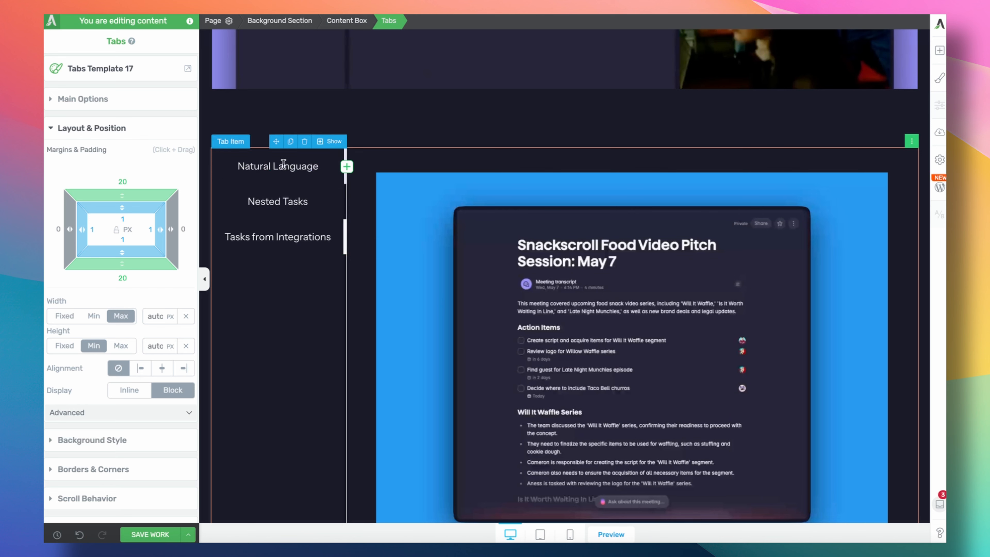
# Try top margins of 250 px and 100 px on the grouped tab items and reset the margin to 0.
pyautogui.click(254, 153)
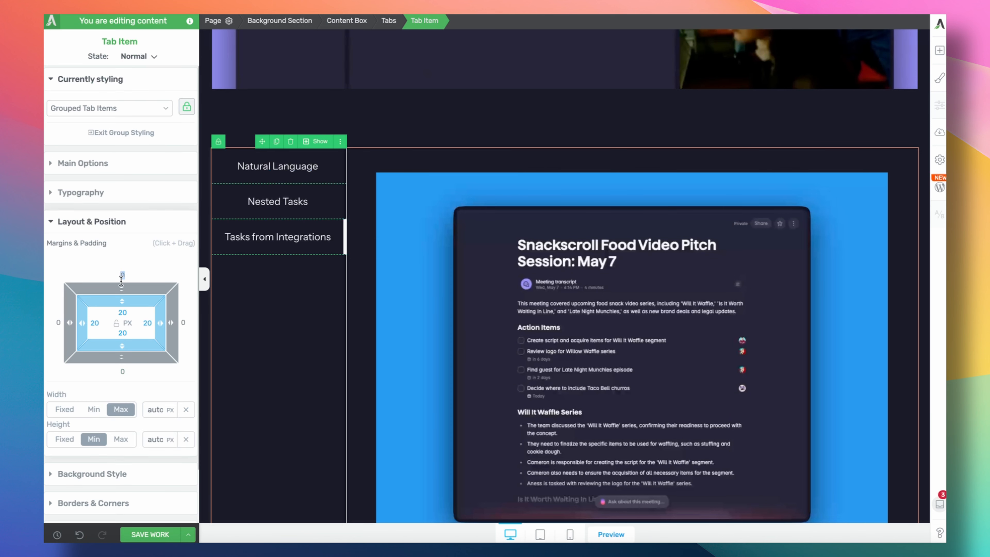
pyautogui.write('250')
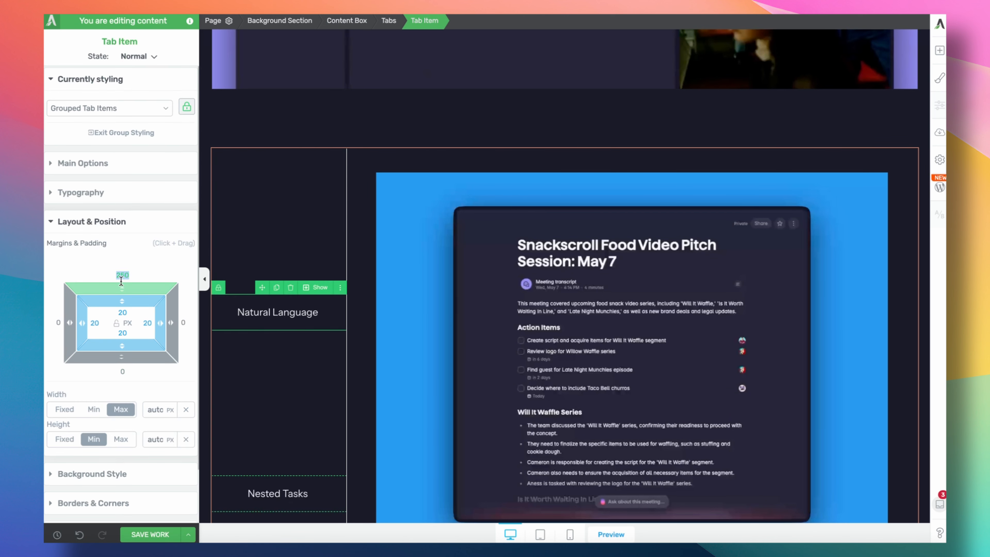
pyautogui.write('100')
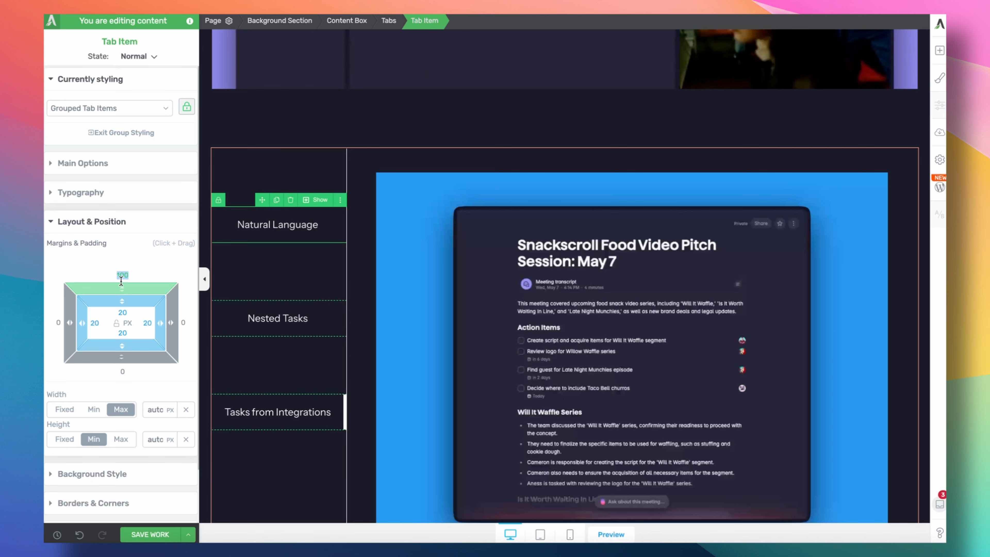
pyautogui.write('0')
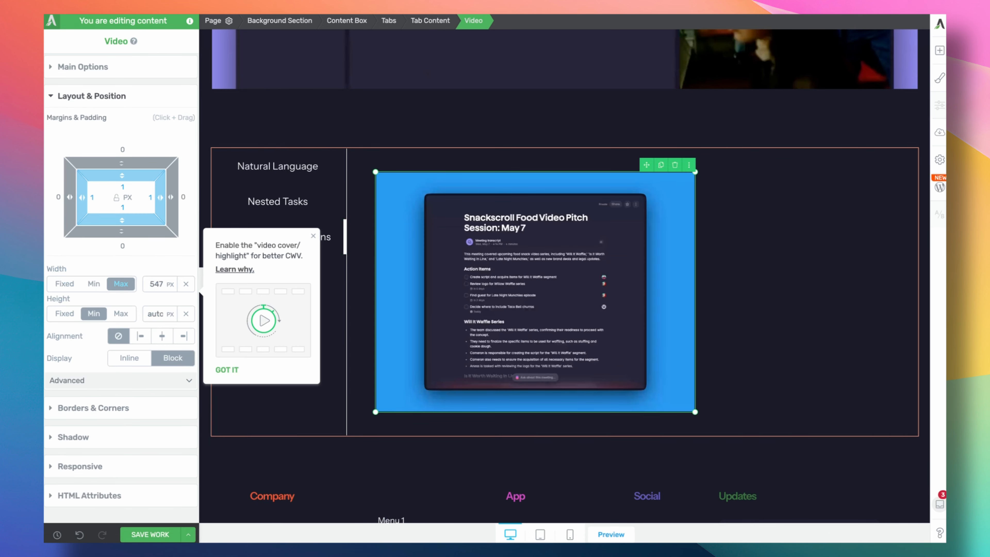
# Try limiting the maximum width of the video in the Tasks from Integrations tab to 500 px and check it at full canvas width.
pyautogui.click(313, 237)
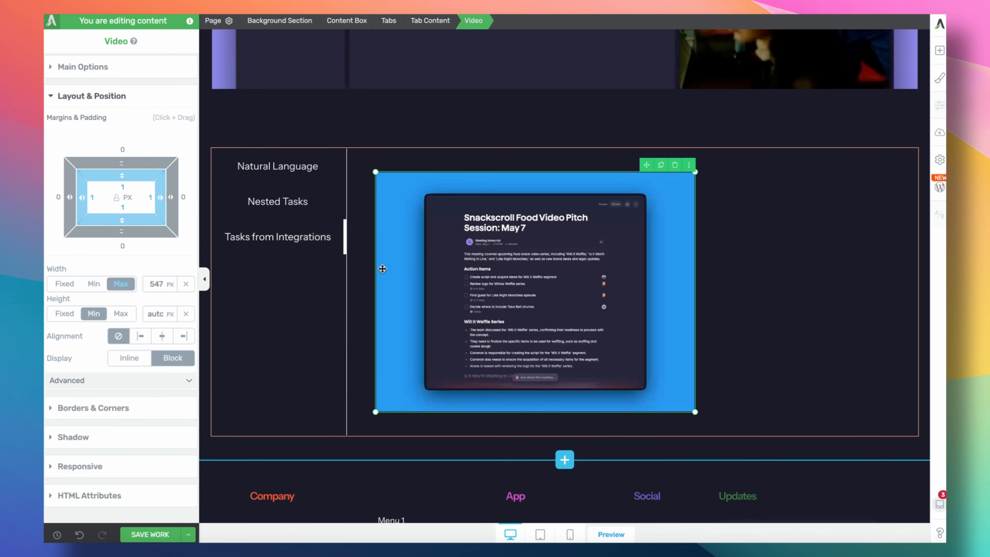
pyautogui.doubleClick(155, 283)
pyautogui.write('486')
pyautogui.moveTo(159, 319)
pyautogui.mouseDown()
pyautogui.moveTo(161, 302)
pyautogui.moveTo(161, 312)
pyautogui.mouseUp()
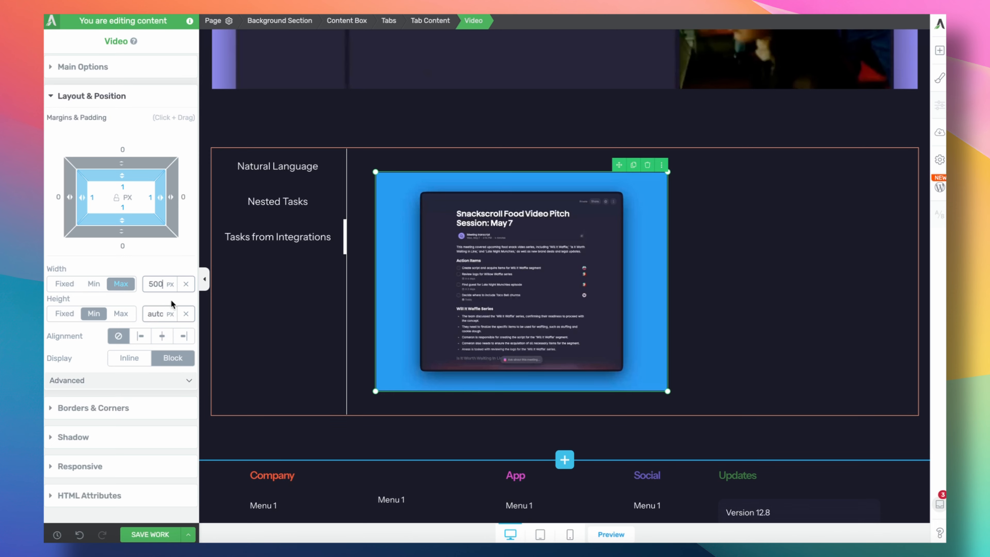
pyautogui.click(203, 281)
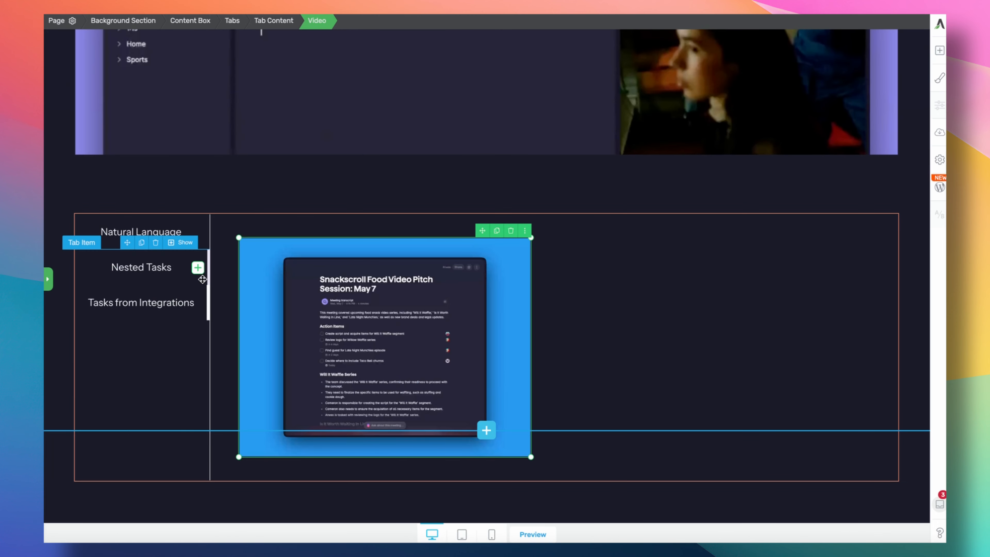
pyautogui.click(49, 277)
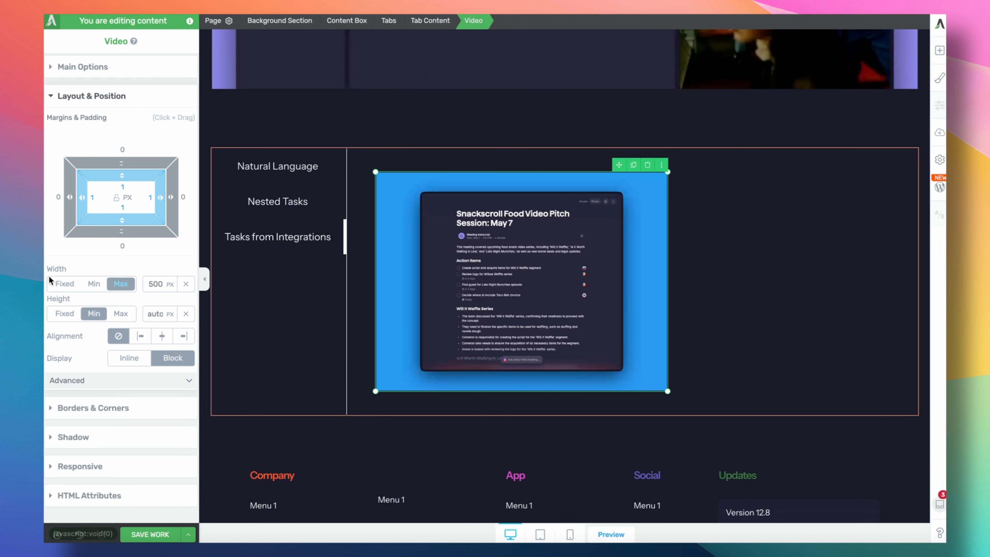
# Set the Tasks from Integrations video's maximum width back to auto and check it at full canvas width.
pyautogui.click(152, 284)
pyautogui.write('aut')
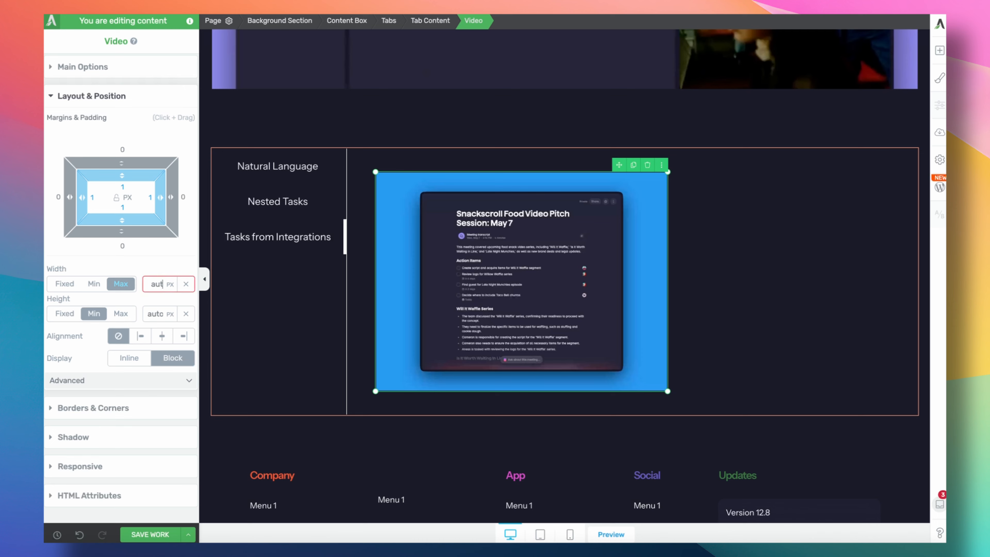
pyautogui.write('o')
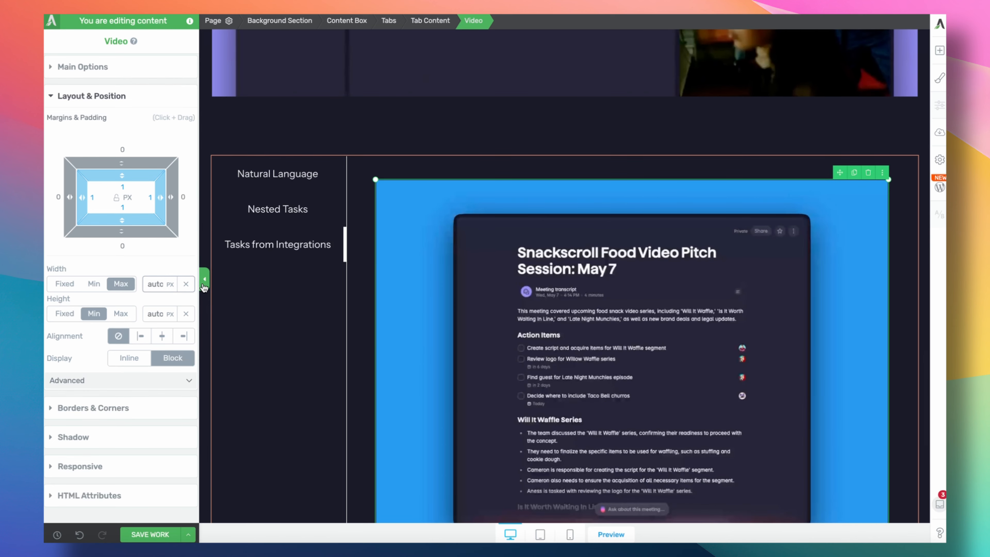
pyautogui.click(204, 279)
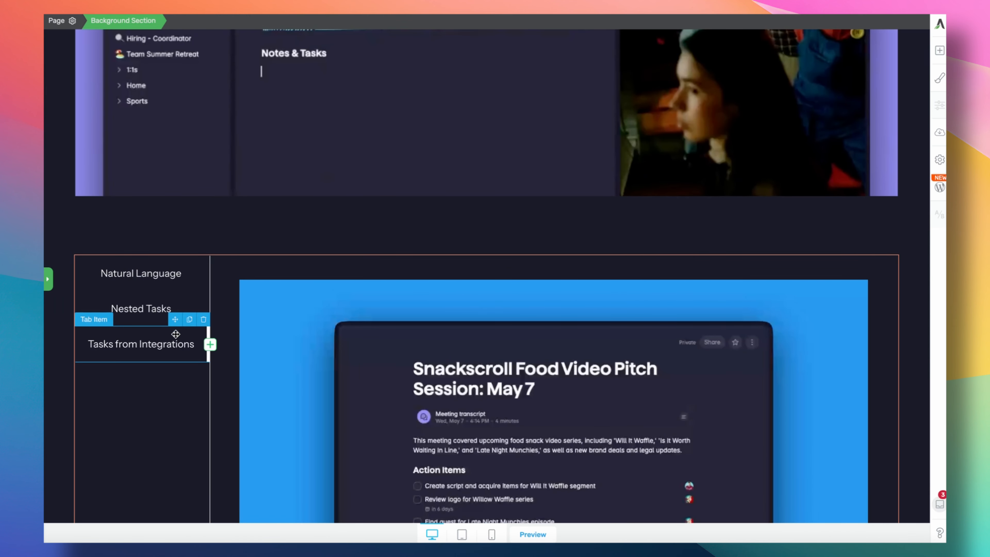
pyautogui.click(51, 280)
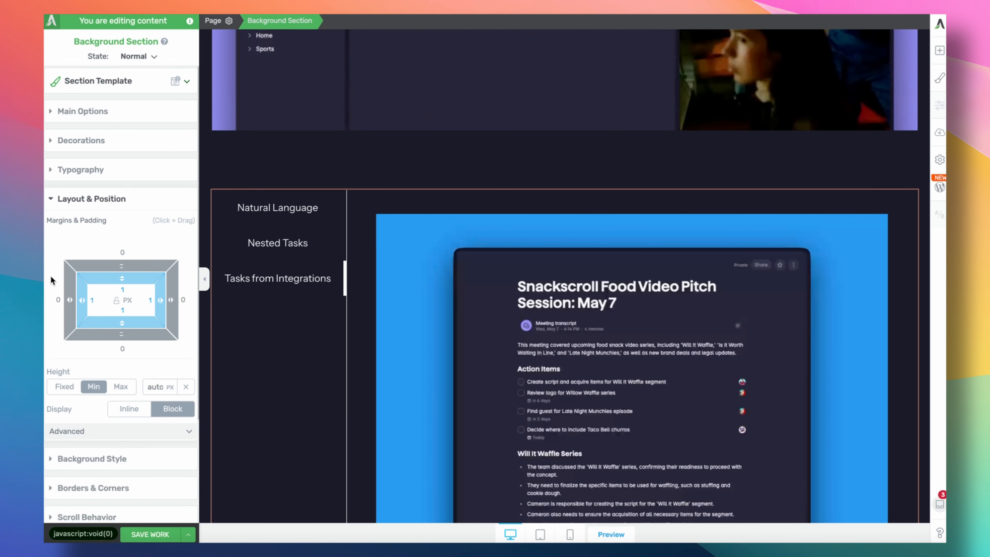
# Save the work and preview the published page down to the vertical tabs section.
pyautogui.click(164, 537)
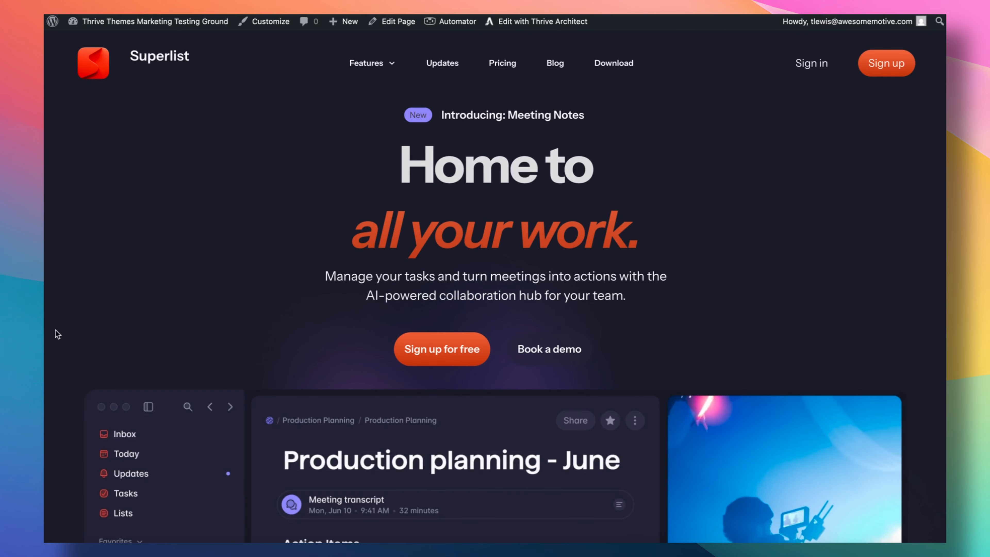
pyautogui.scroll(-5, 319, 348)
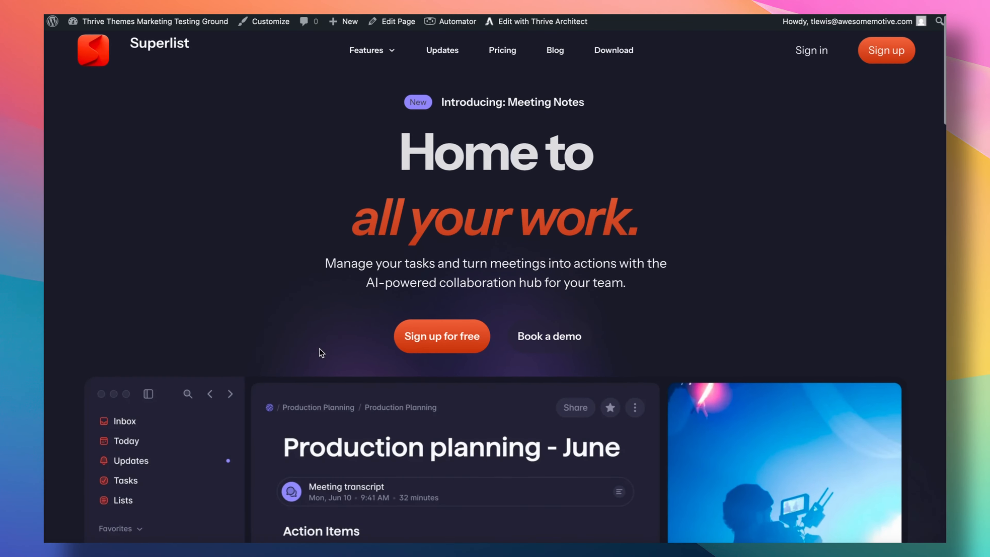
pyautogui.scroll(-15, 320, 348)
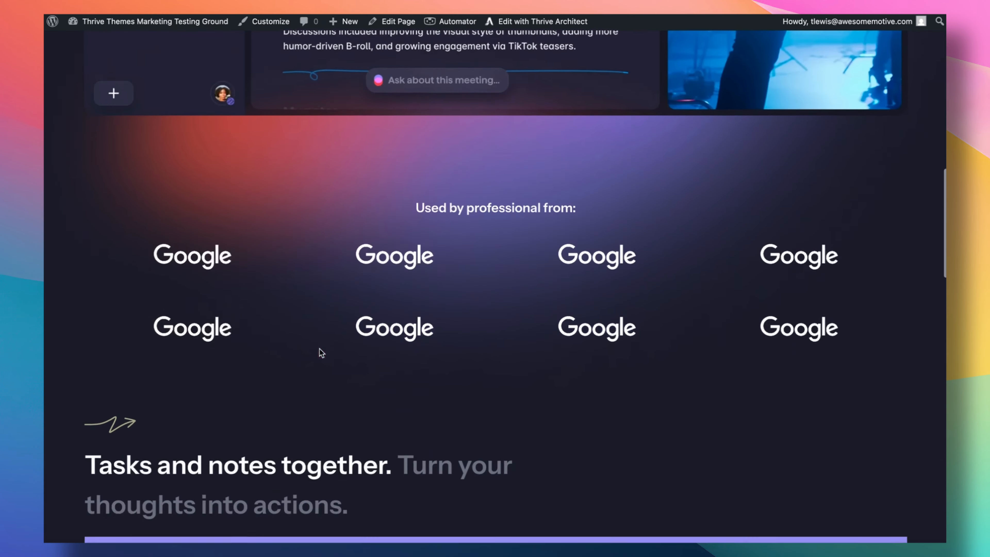
pyautogui.scroll(-15, 319, 351)
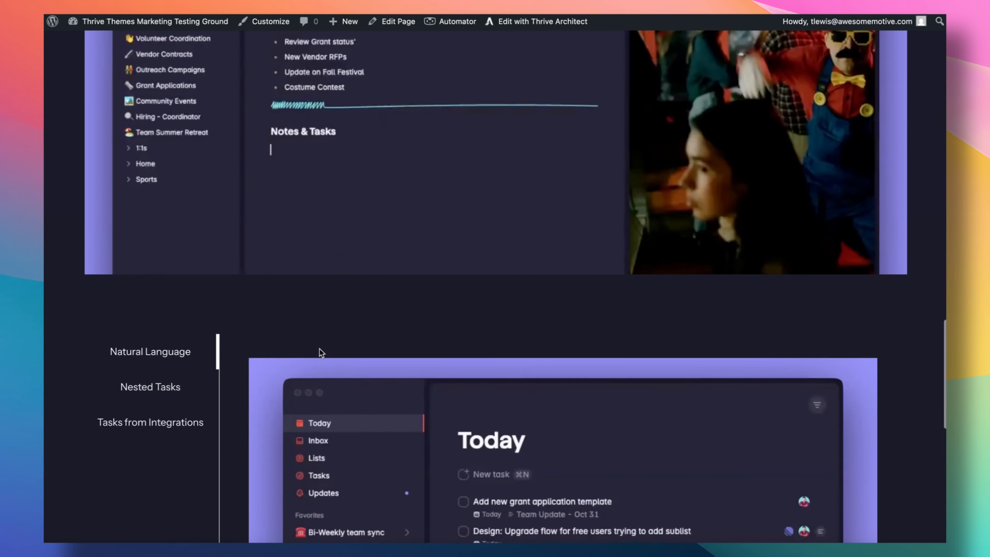
pyautogui.scroll(-5, 320, 348)
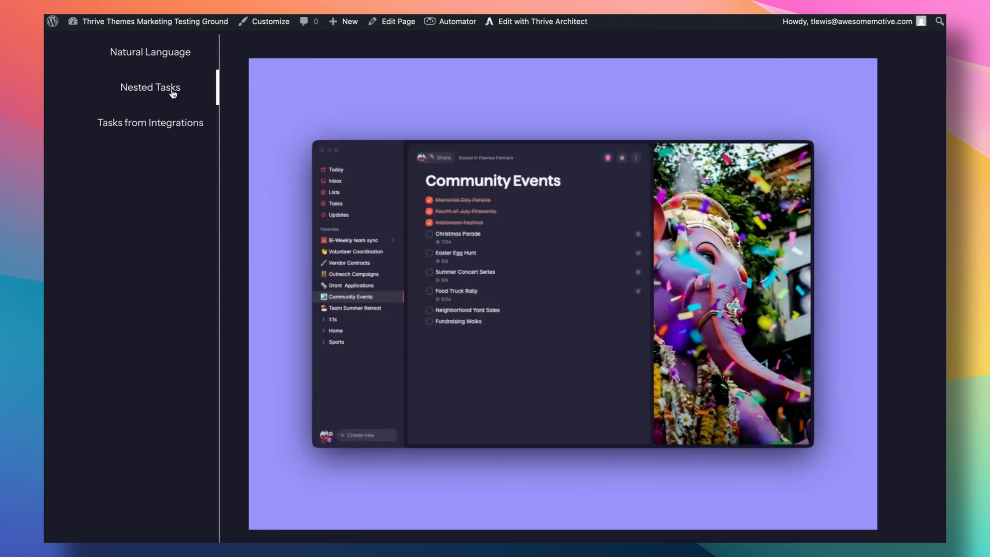
# Examine the Tasks from Integrations and Natural Language tabs and the video layout on the previewed page.
pyautogui.click(176, 122)
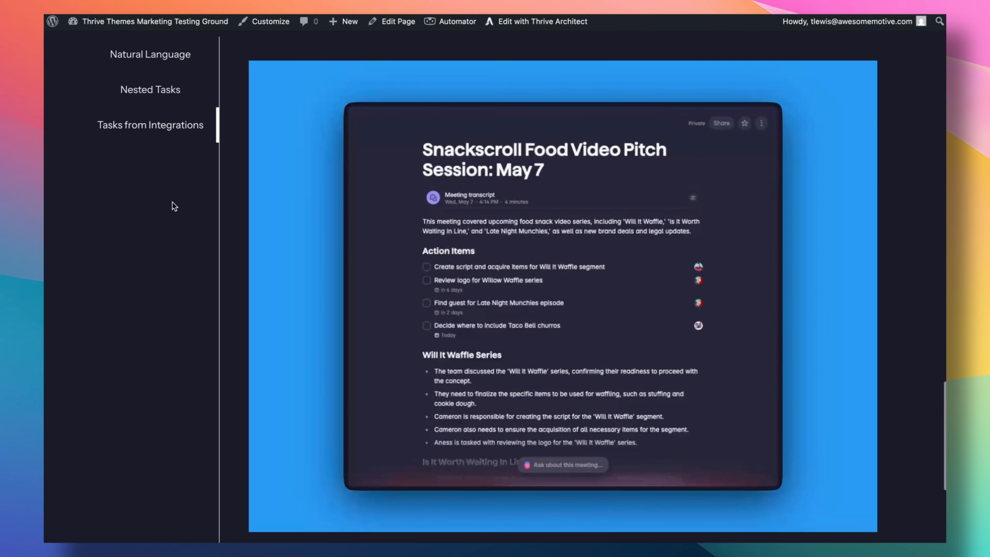
pyautogui.scroll(2, 172, 201)
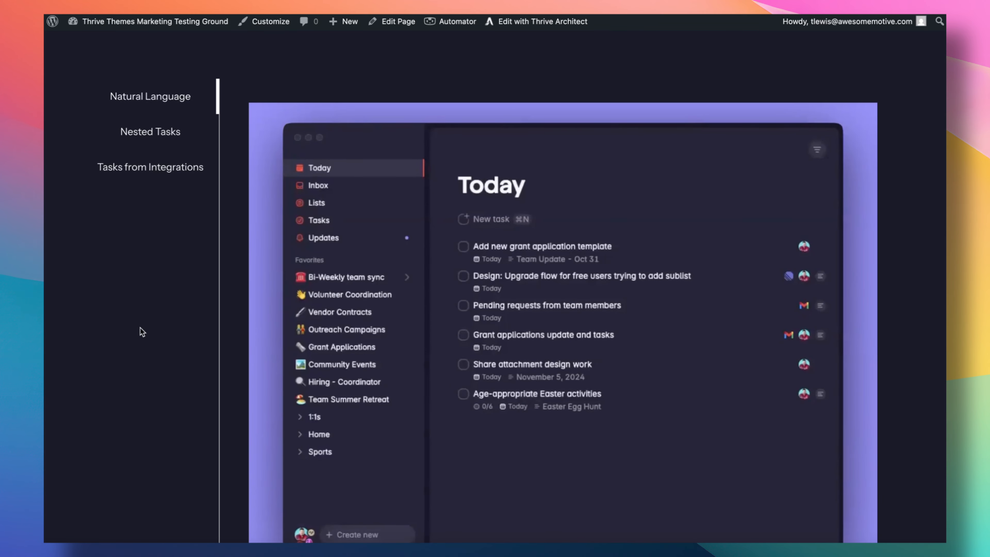
pyautogui.scroll(-2, 156, 273)
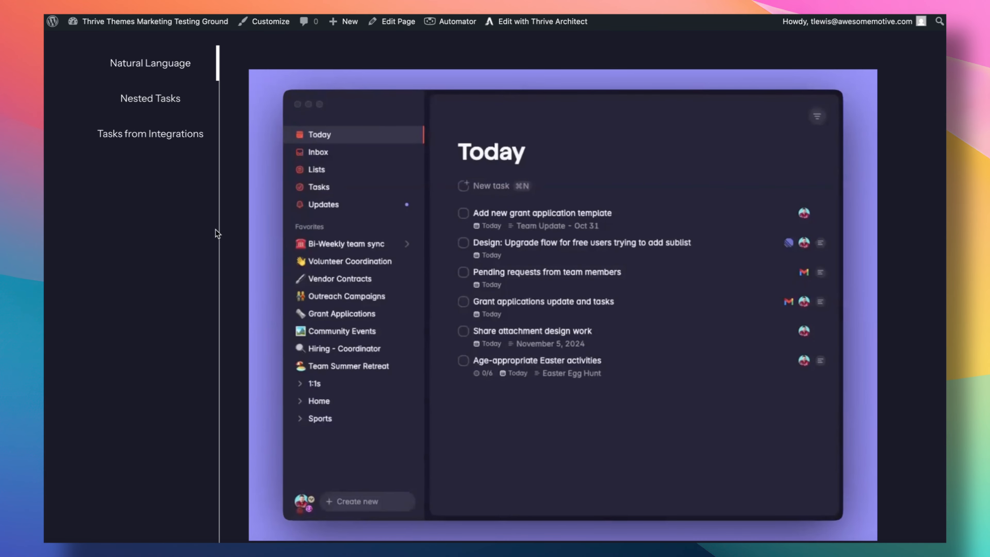
pyautogui.scroll(-3, 218, 273)
pyautogui.scroll(3, 201, 276)
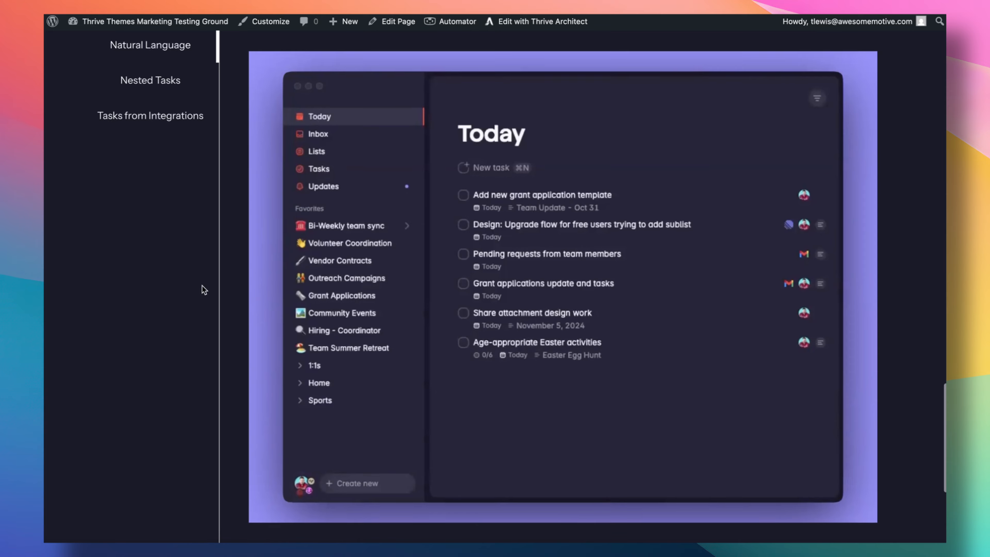
pyautogui.scroll(-3, 203, 284)
pyautogui.scroll(5, 203, 289)
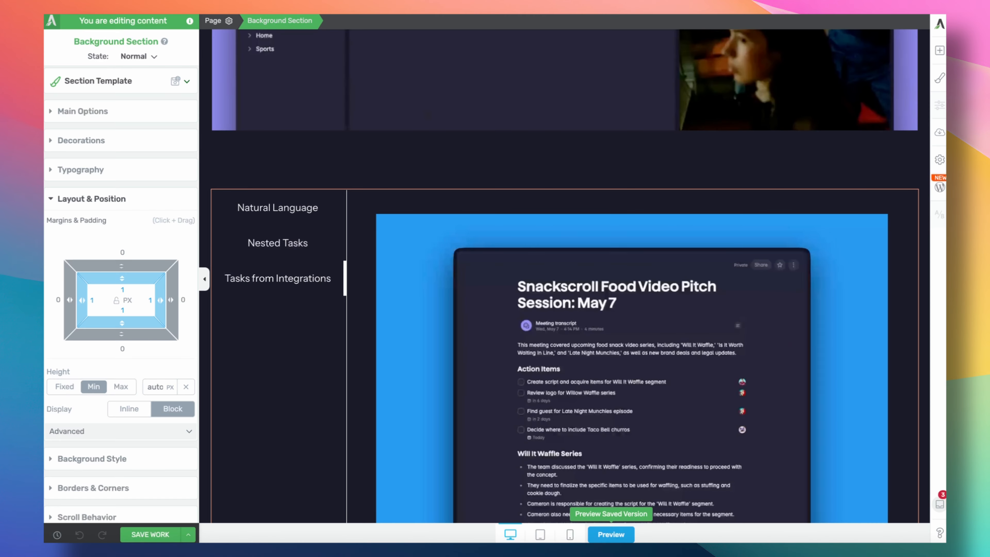
# Examine the border settings of the Tabs element, the grouped tab contents and the grouped tab items.
pyautogui.click(334, 343)
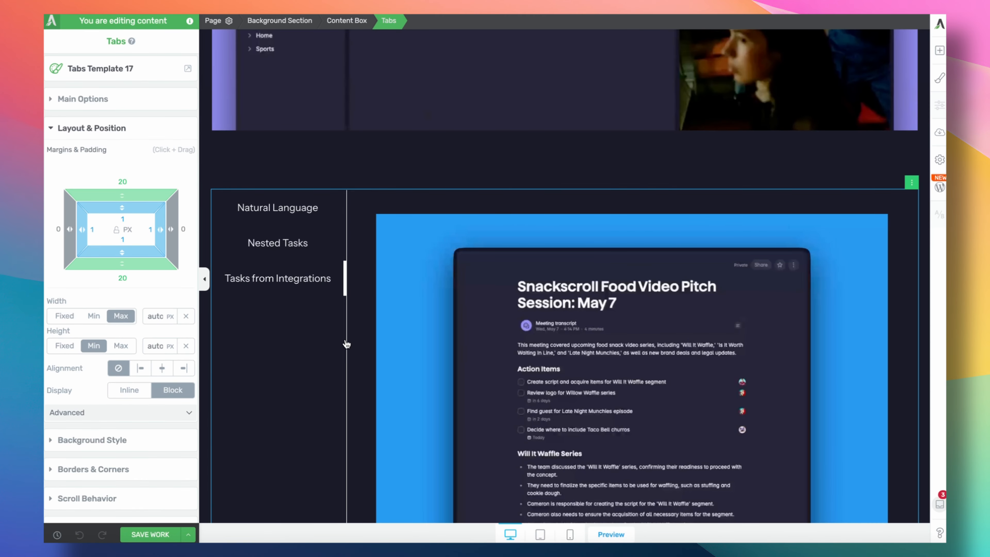
pyautogui.click(119, 467)
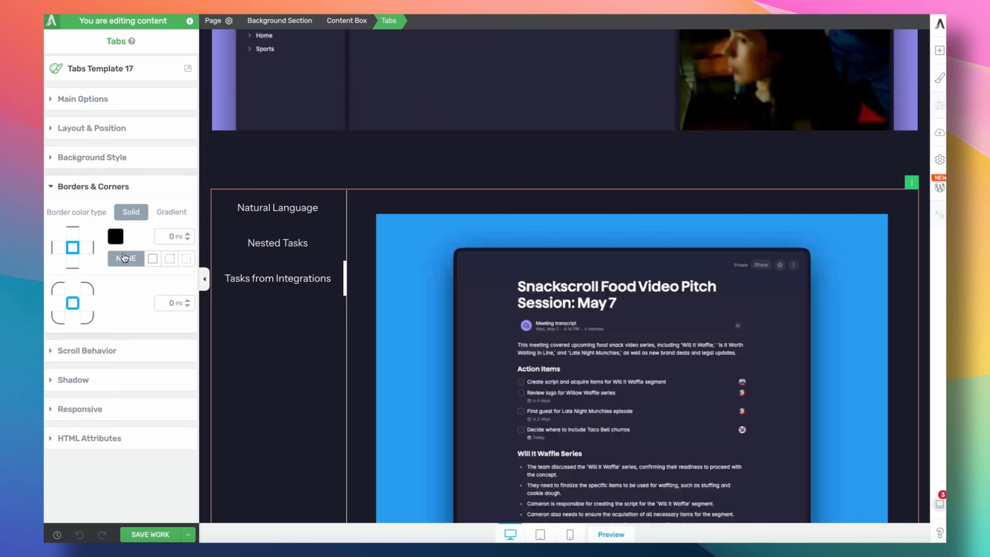
pyautogui.click(345, 329)
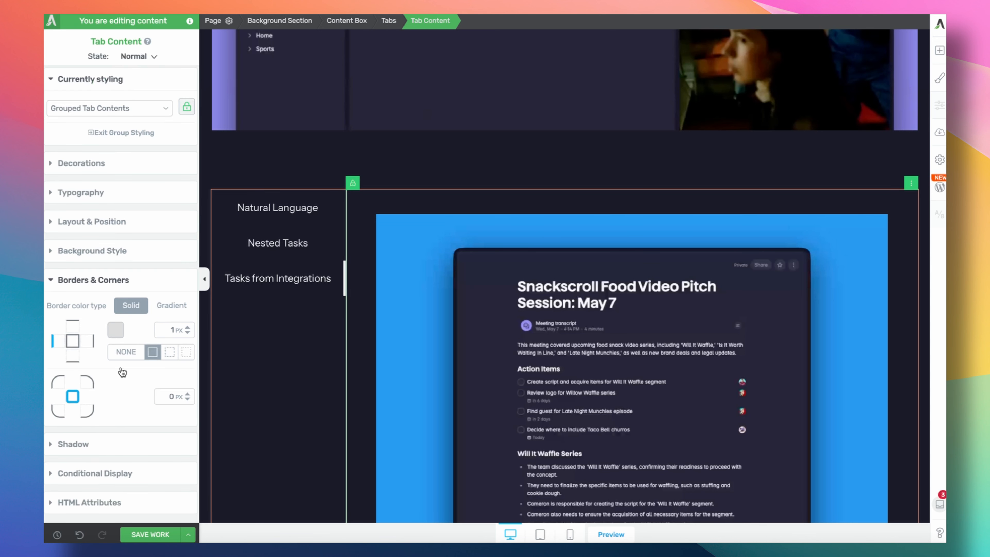
pyautogui.click(327, 328)
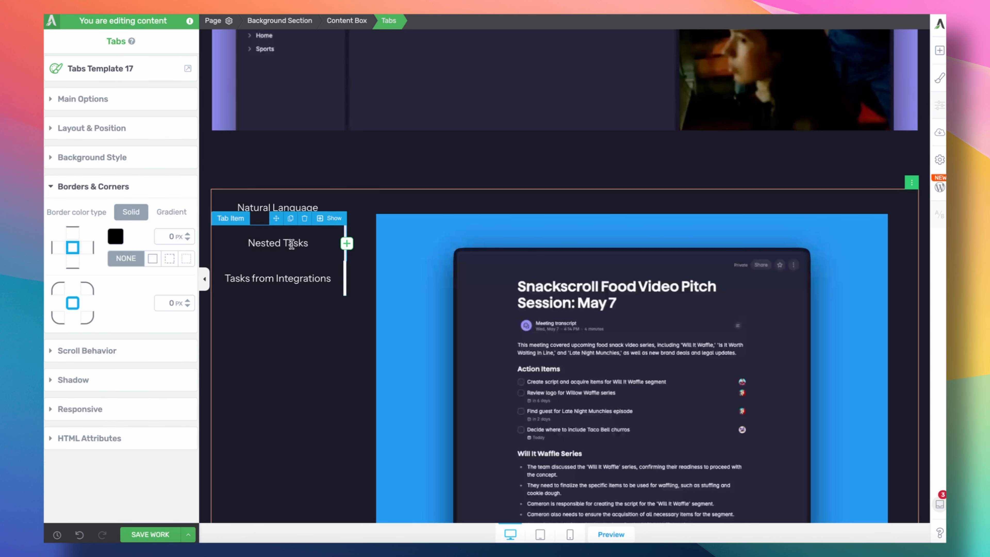
pyautogui.click(287, 259)
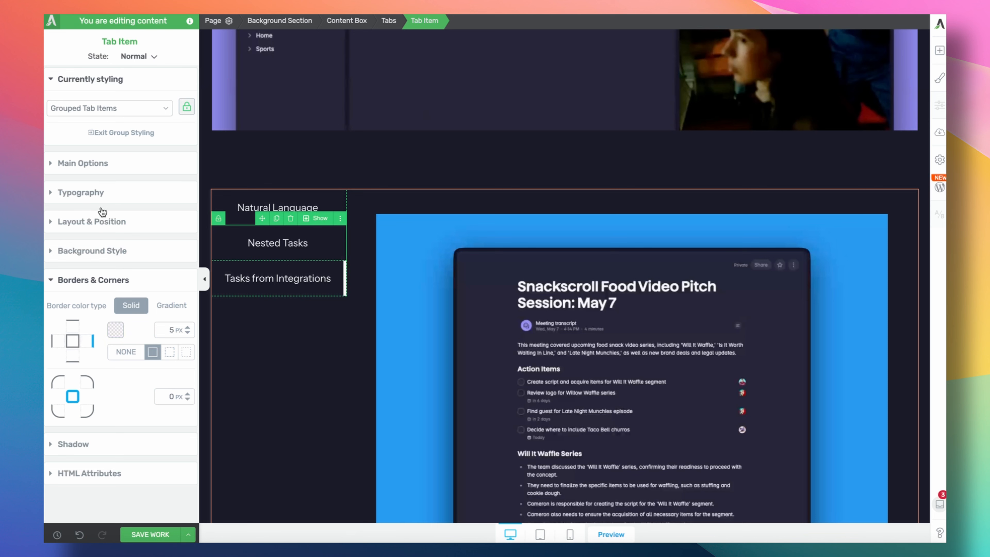
# Set the Tabs element's vertical spacing to 300 px to move the tab labels down beside the video.
pyautogui.click(218, 309)
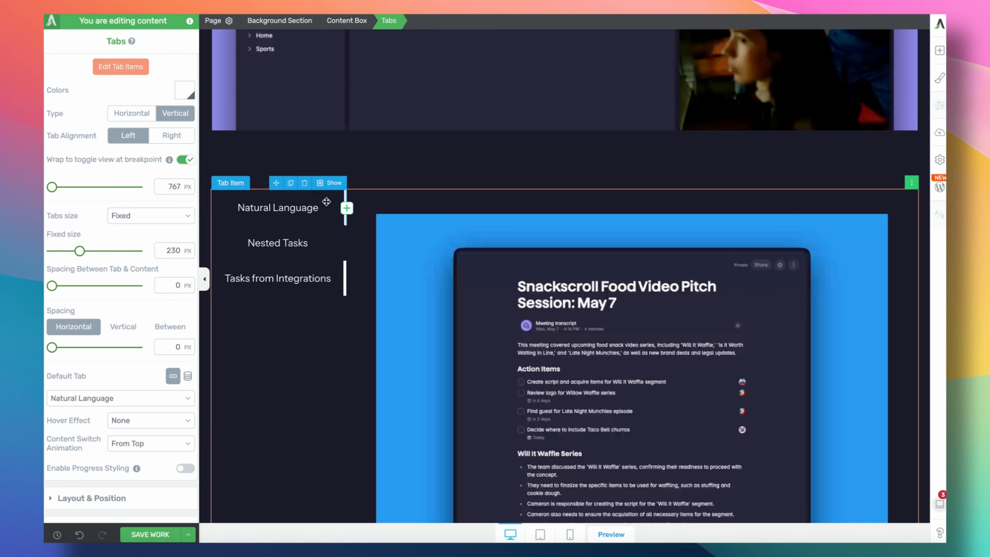
pyautogui.scroll(-1, 89, 316)
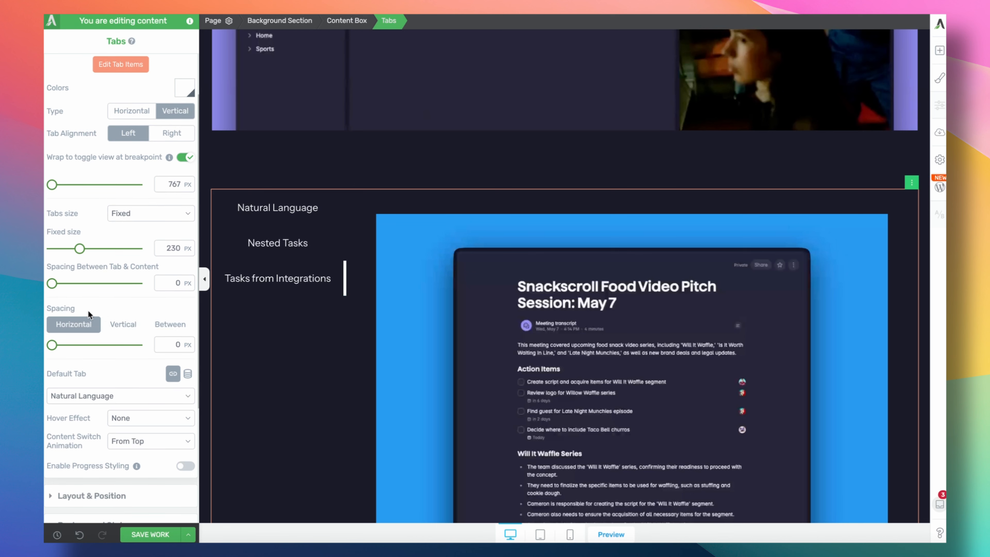
pyautogui.click(128, 326)
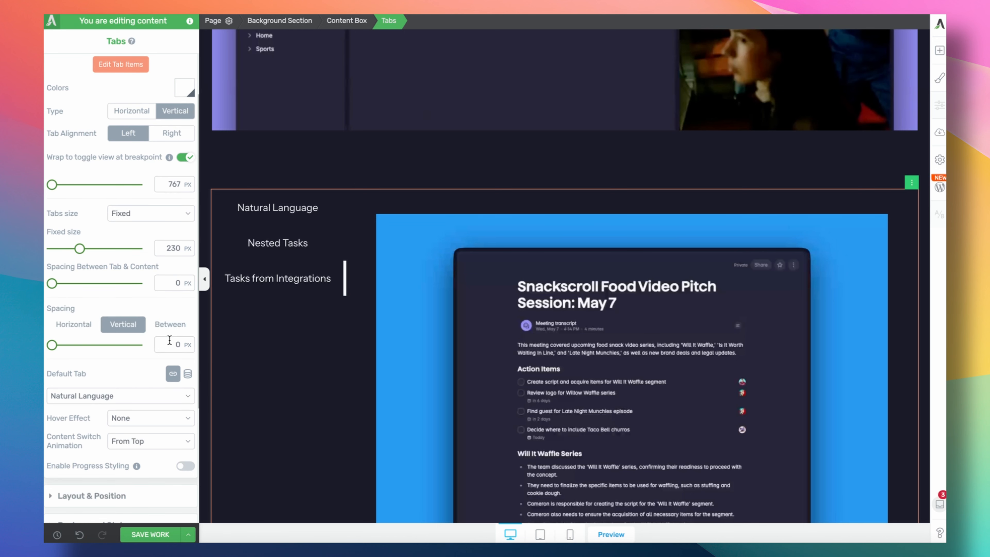
pyautogui.write('300')
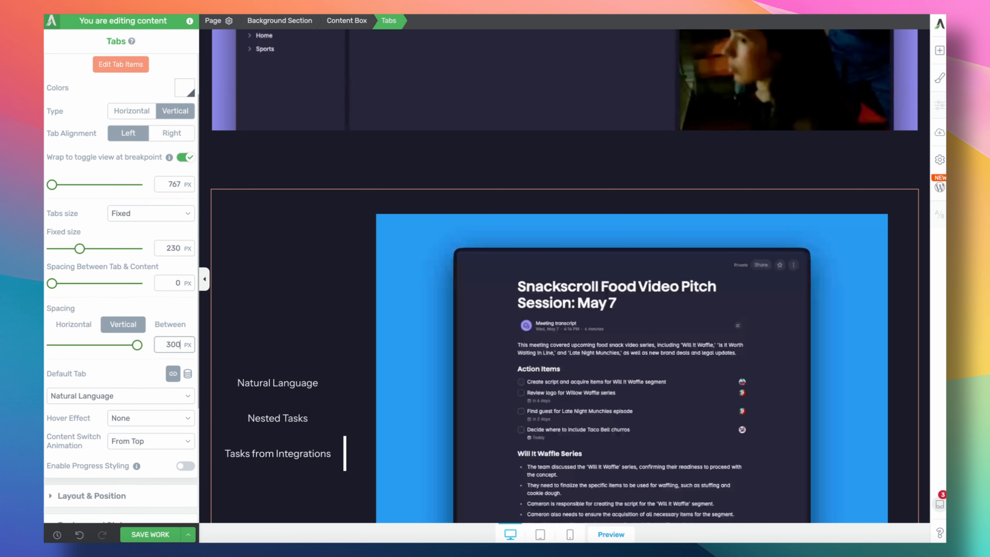
pyautogui.scroll(-3, 393, 329)
pyautogui.moveTo(306, 269)
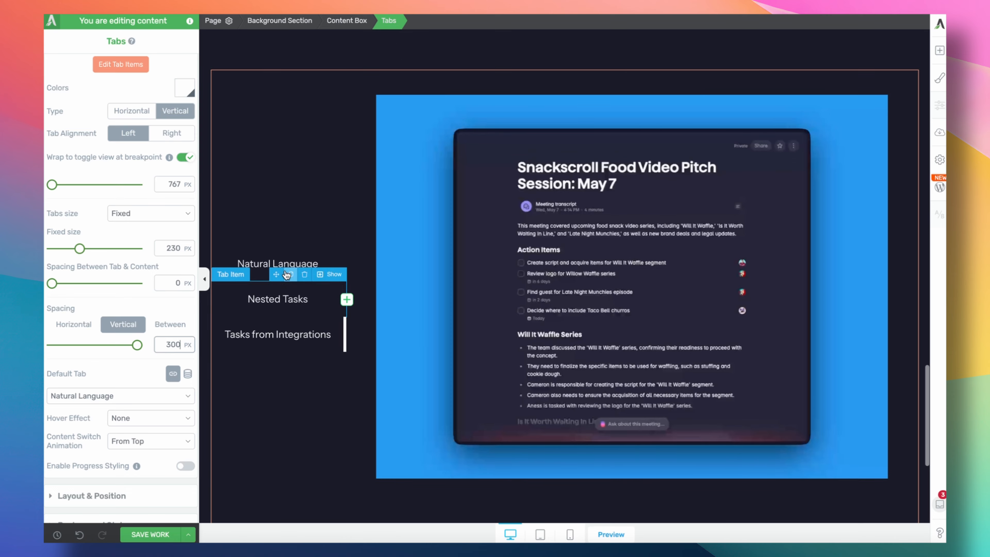
# Save the page work and reload the published page to load the updated vertical tab spacing.
pyautogui.click(154, 534)
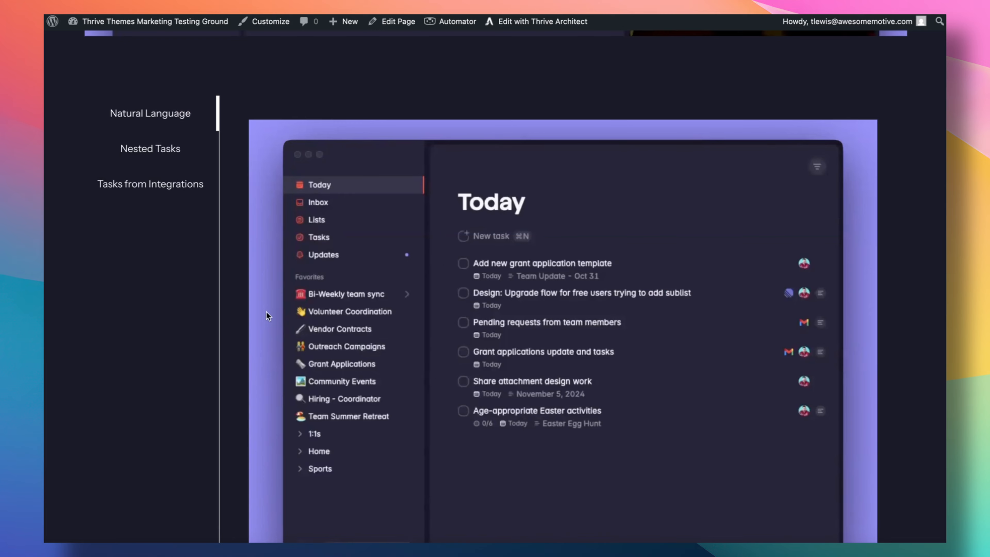
pyautogui.press('super+r')
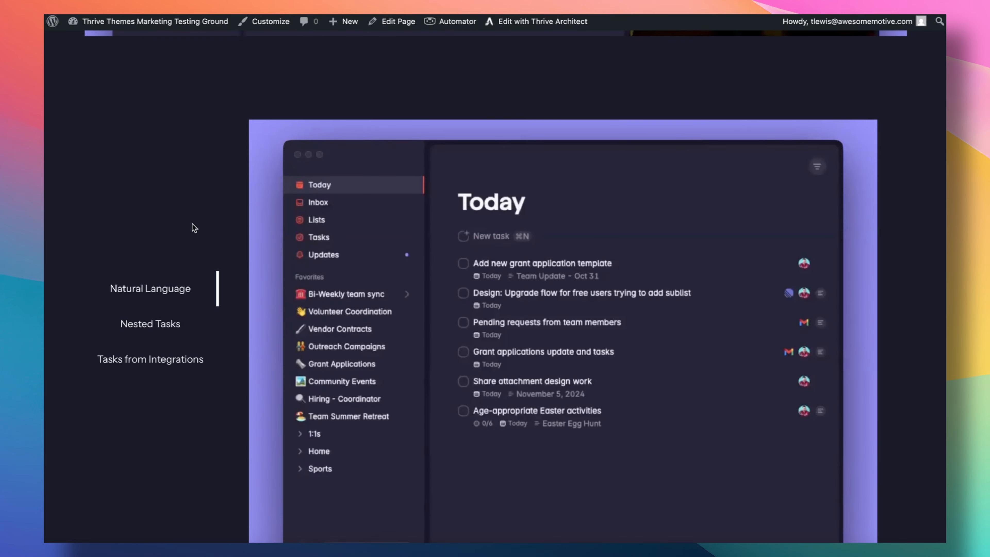
# Examine the vertical tabs on the live page, checking the label position and the video shown for each tab.
pyautogui.scroll(5, 184, 277)
pyautogui.scroll(-9, 184, 277)
pyautogui.scroll(1, 184, 278)
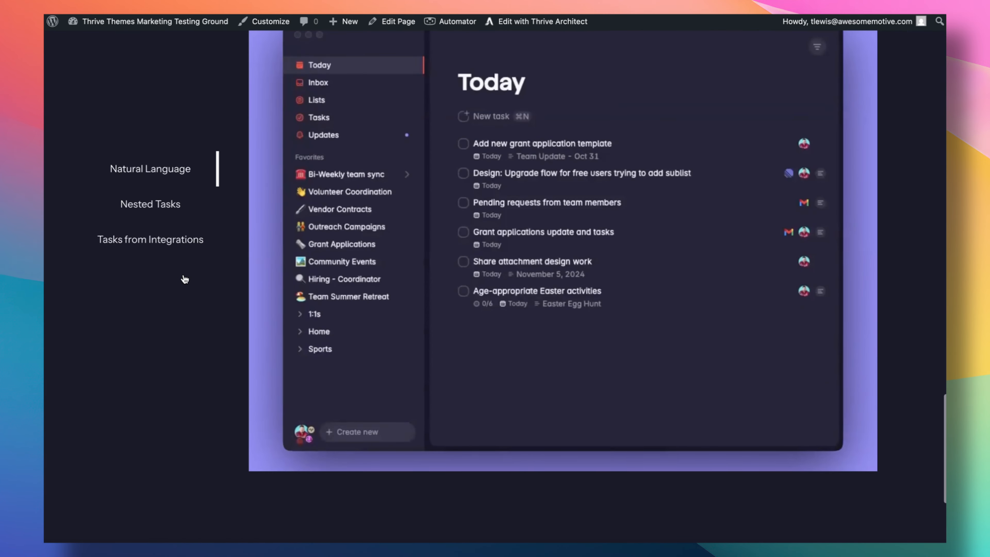
pyautogui.scroll(3, 172, 317)
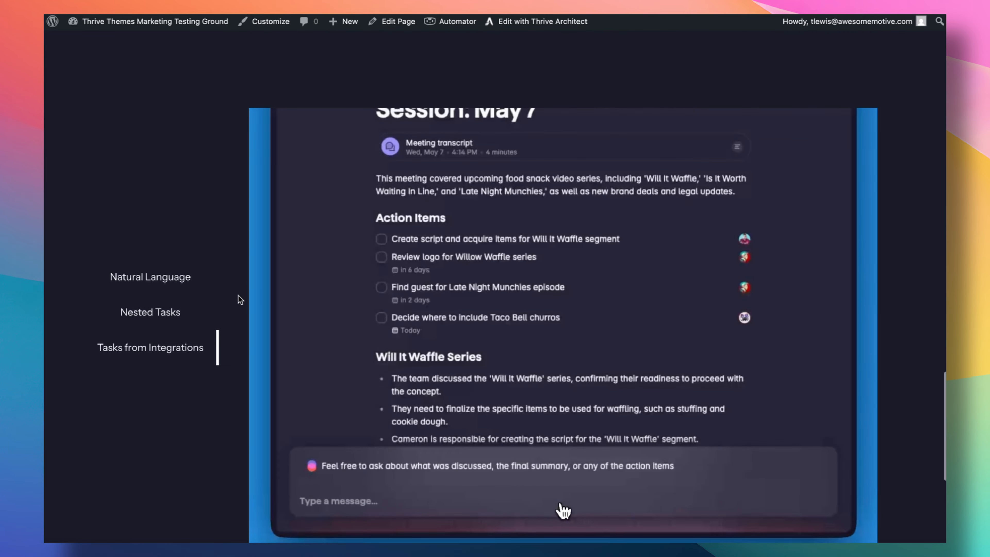
pyautogui.scroll(-4, 233, 335)
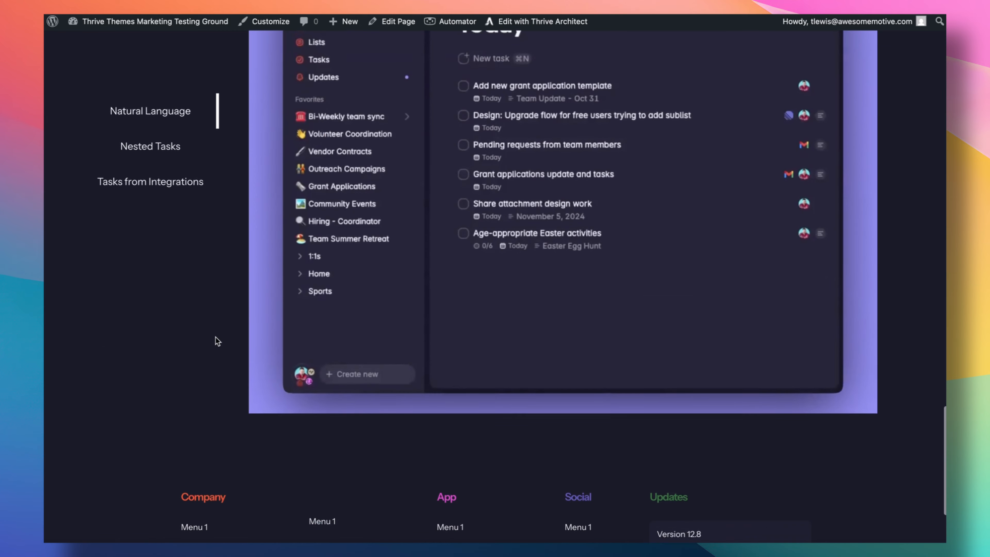
pyautogui.scroll(-1, 217, 341)
pyautogui.scroll(5, 192, 347)
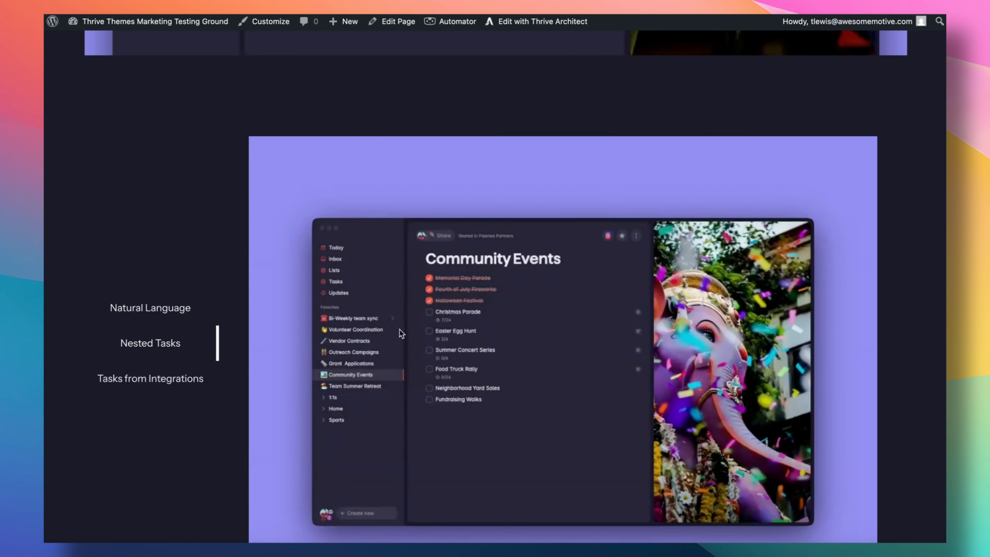
pyautogui.scroll(-3, 410, 346)
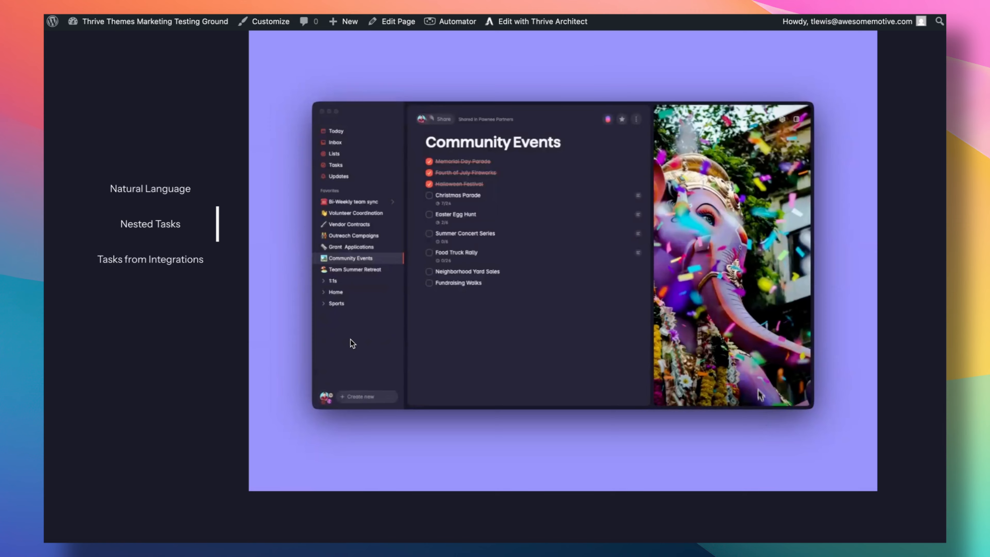
pyautogui.scroll(5, 350, 339)
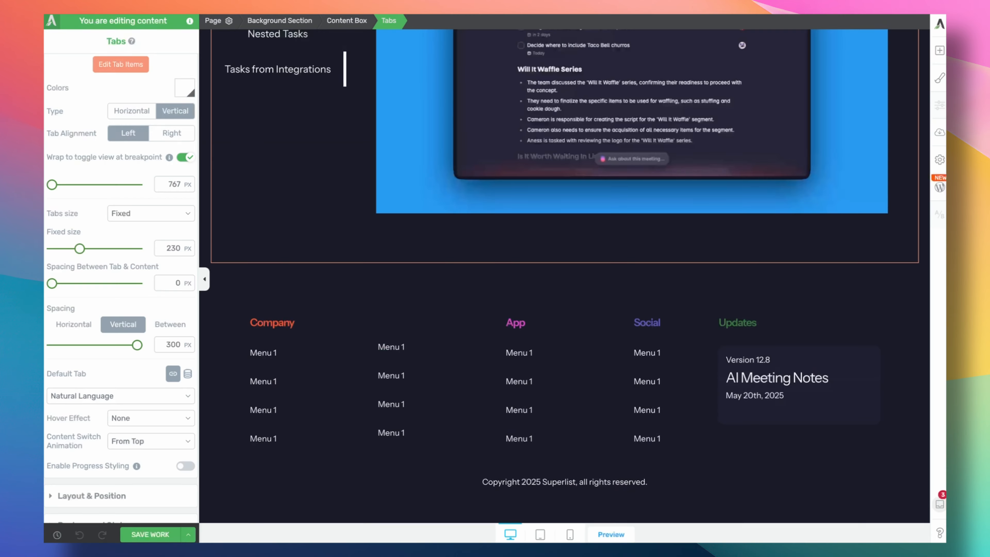
# Make the Natural Language, Nested Tasks and Tasks from Integrations tab labels bold.
pyautogui.scroll(7, 309, 237)
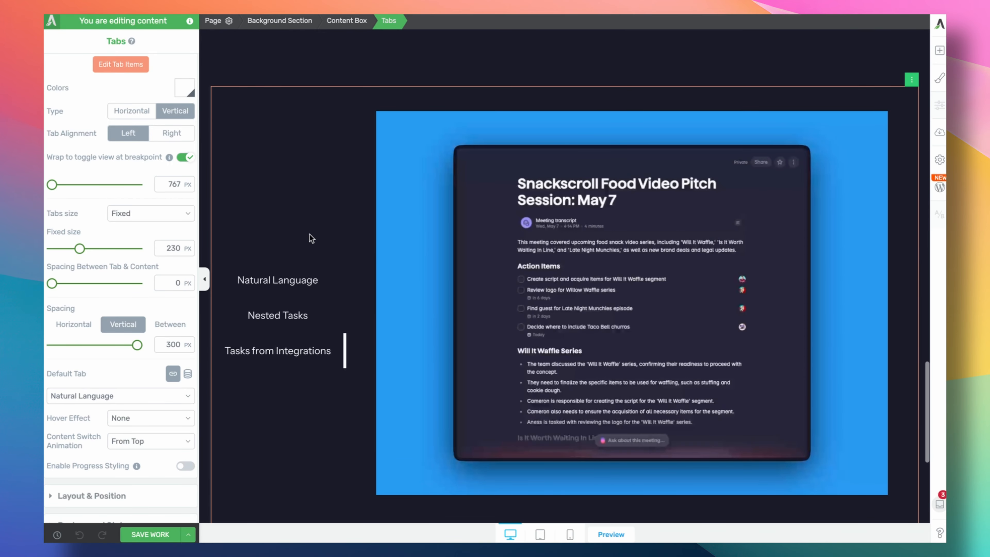
pyautogui.click(249, 277)
pyautogui.doubleClick(266, 278)
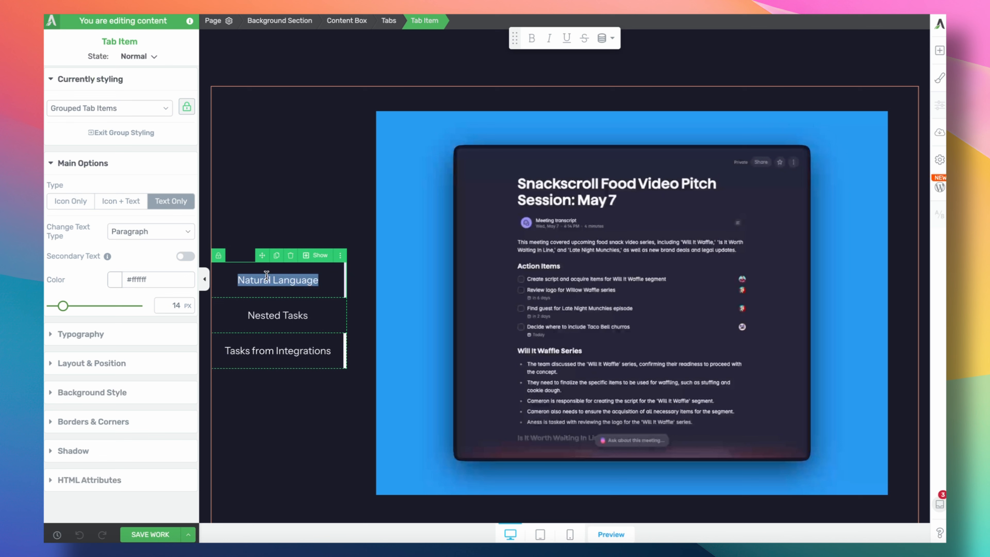
pyautogui.click(532, 38)
pyautogui.click(276, 314)
pyautogui.tripleClick(277, 315)
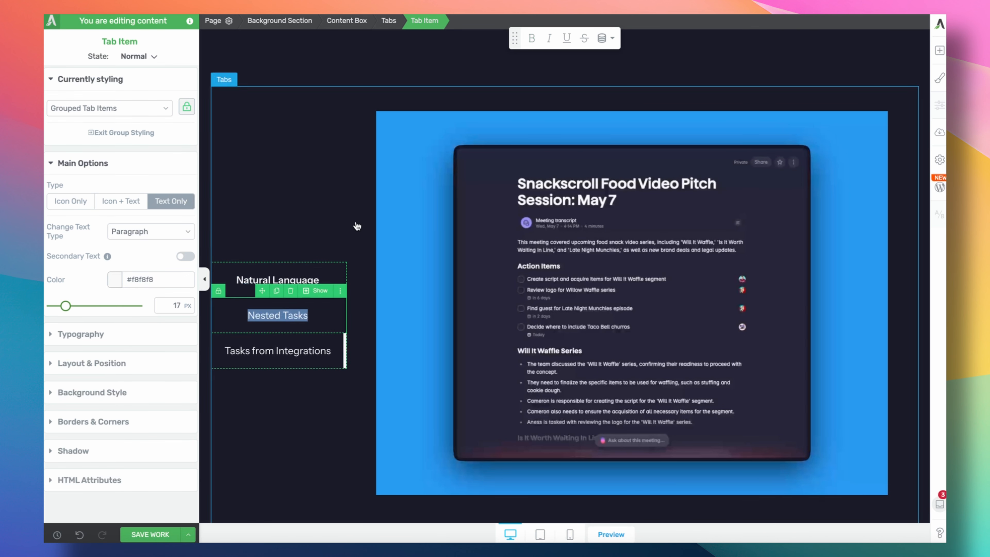
pyautogui.click(288, 350)
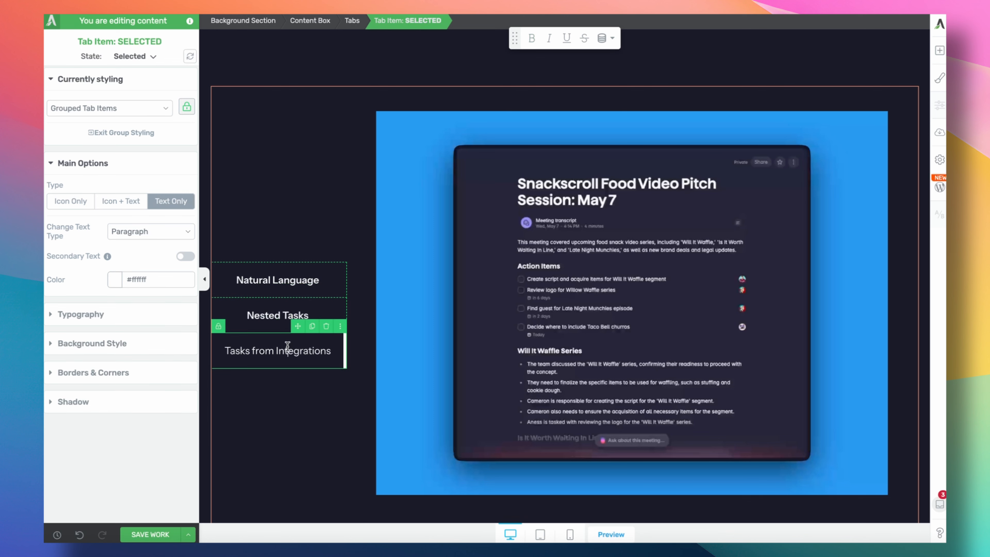
pyautogui.tripleClick(288, 350)
pyautogui.click(532, 38)
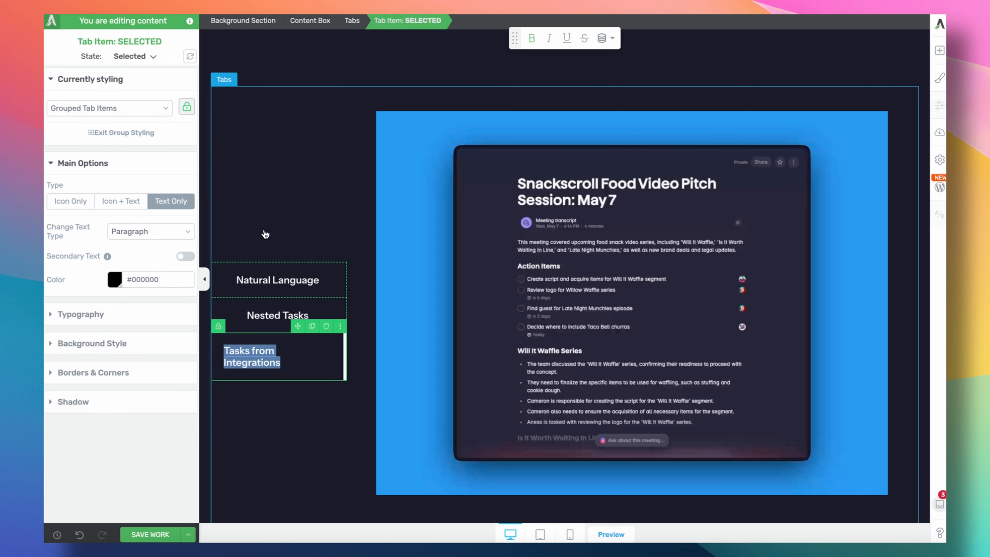
# Set the font size of the grouped tab items to 16 px in their normal state.
pyautogui.click(280, 235)
pyautogui.tripleClick(268, 347)
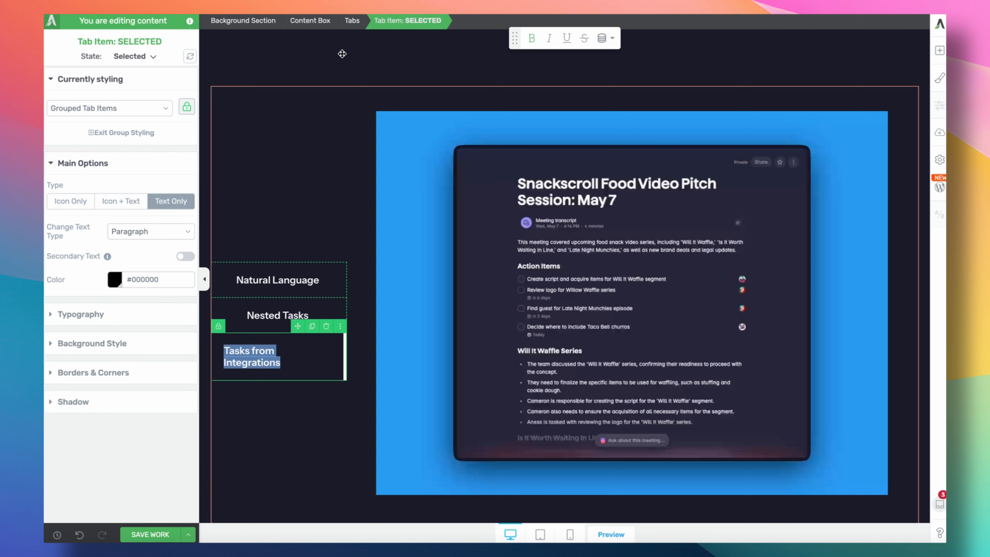
pyautogui.click(121, 313)
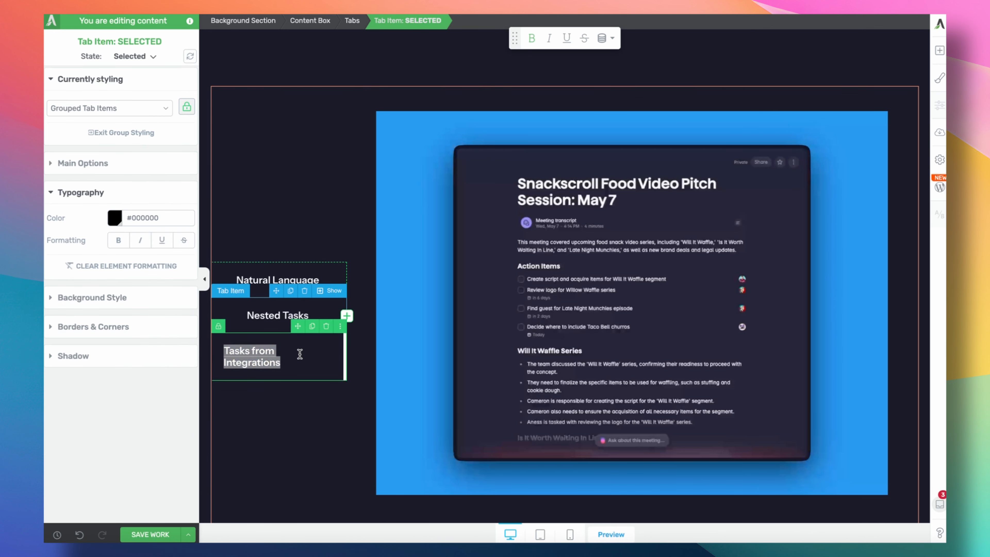
pyautogui.click(352, 21)
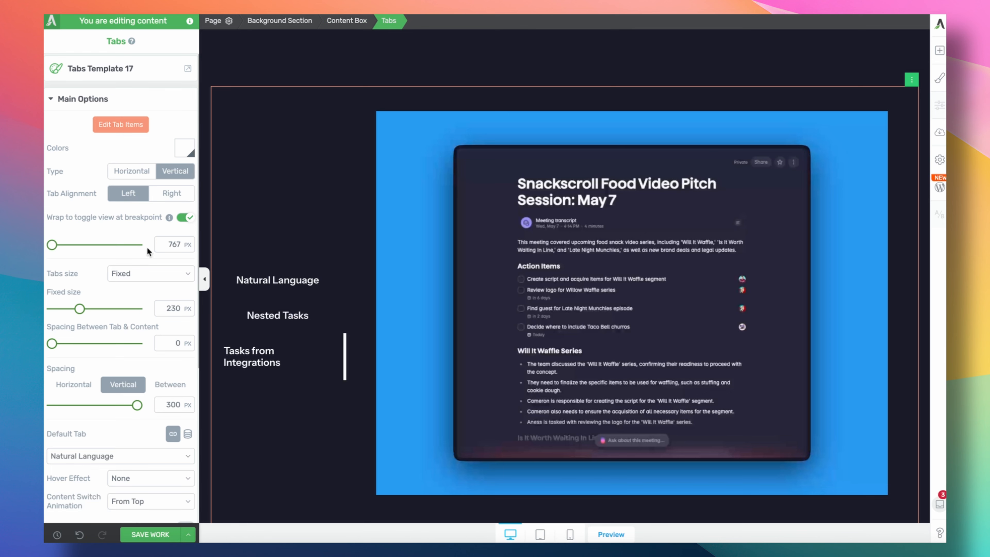
pyautogui.scroll(-3, 141, 326)
pyautogui.scroll(4, 143, 346)
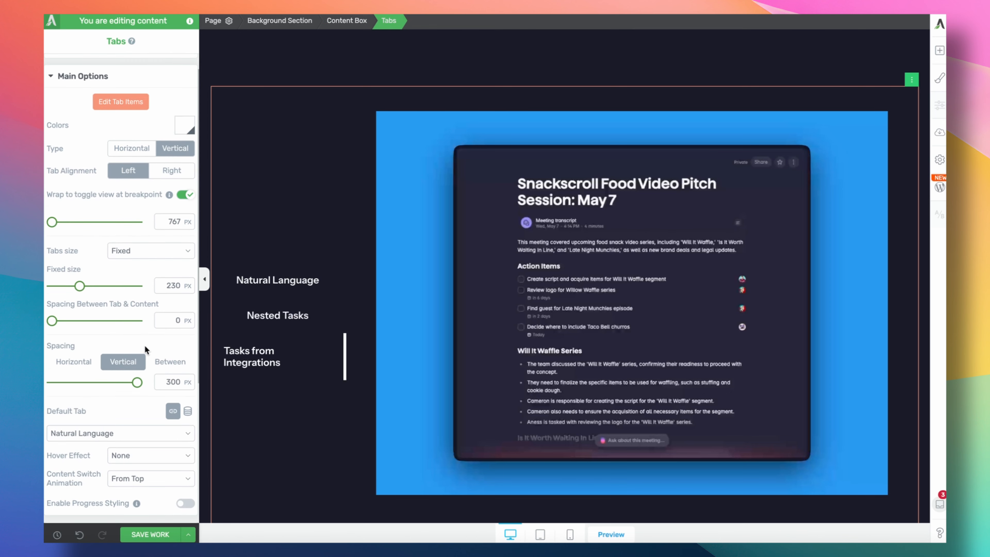
pyautogui.click(276, 331)
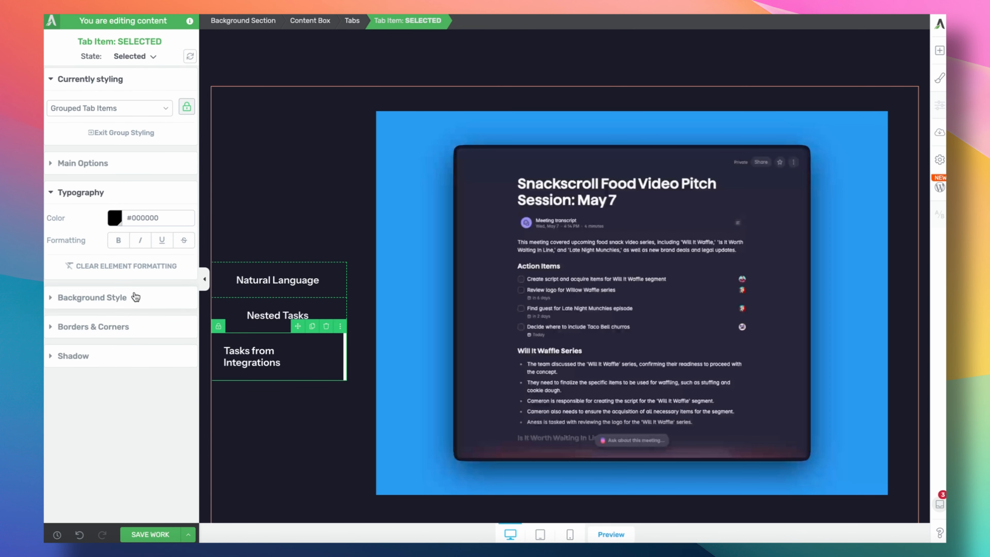
pyautogui.click(352, 21)
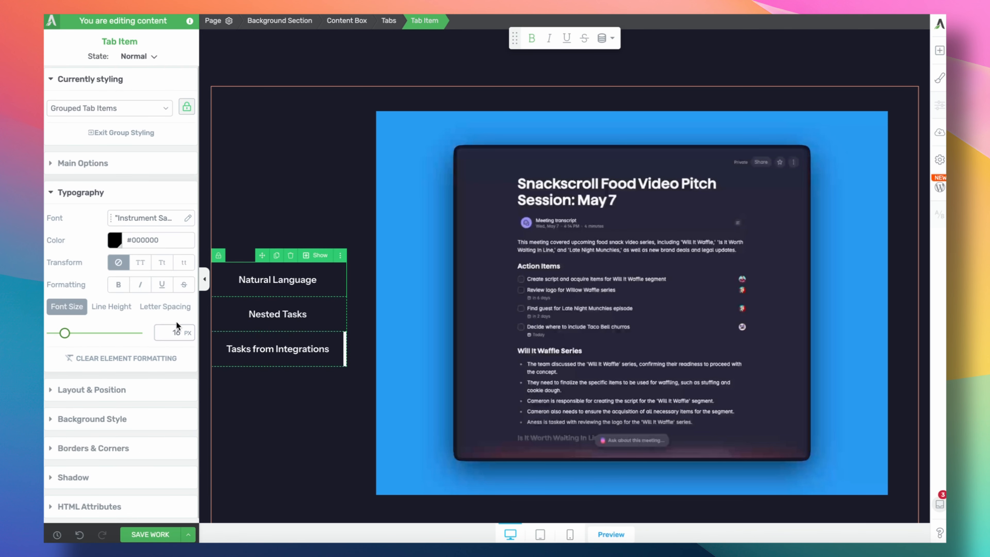
# Review the tabs section together with the sections above and below it, temporarily collapsing the settings sidebar.
pyautogui.scroll(9, 300, 384)
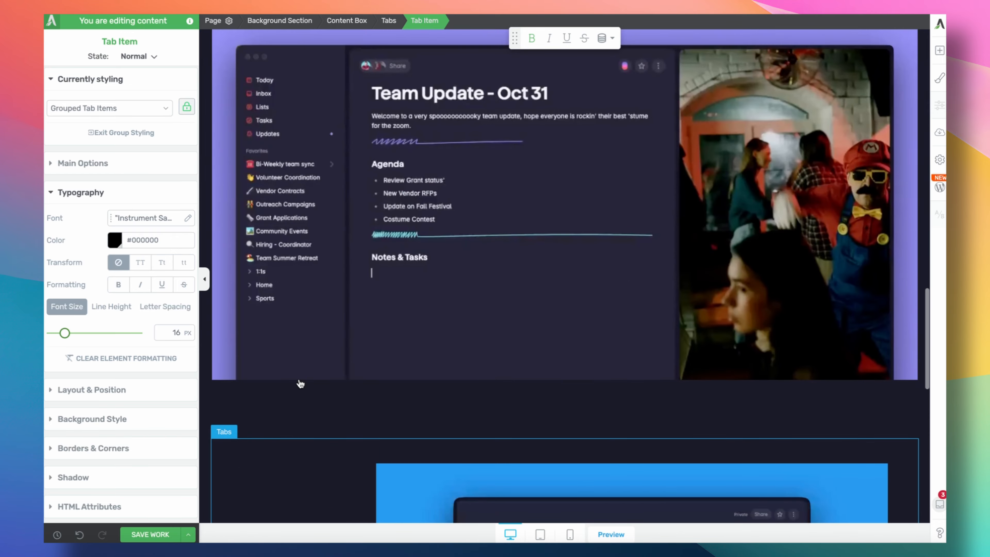
pyautogui.scroll(-15, 300, 384)
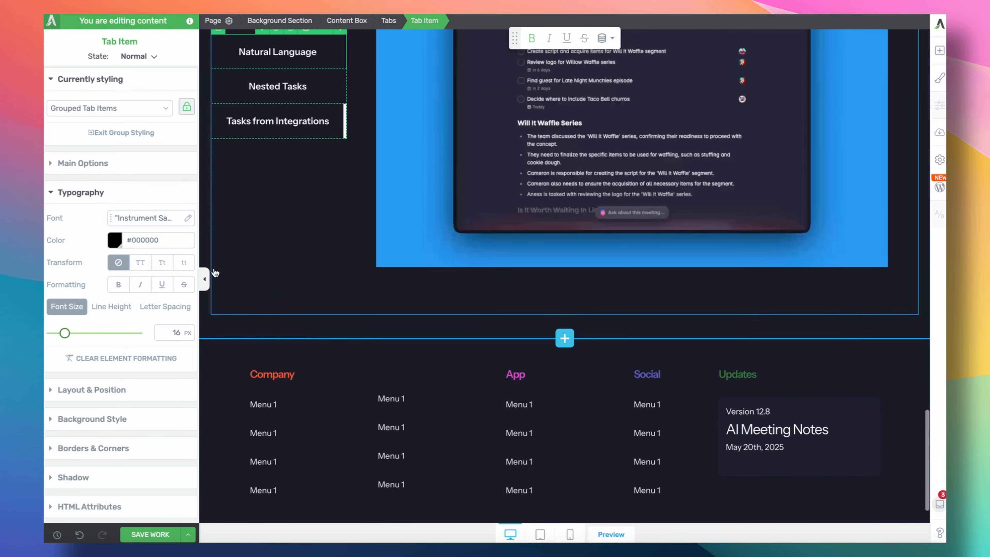
pyautogui.click(204, 279)
pyautogui.scroll(8, 357, 336)
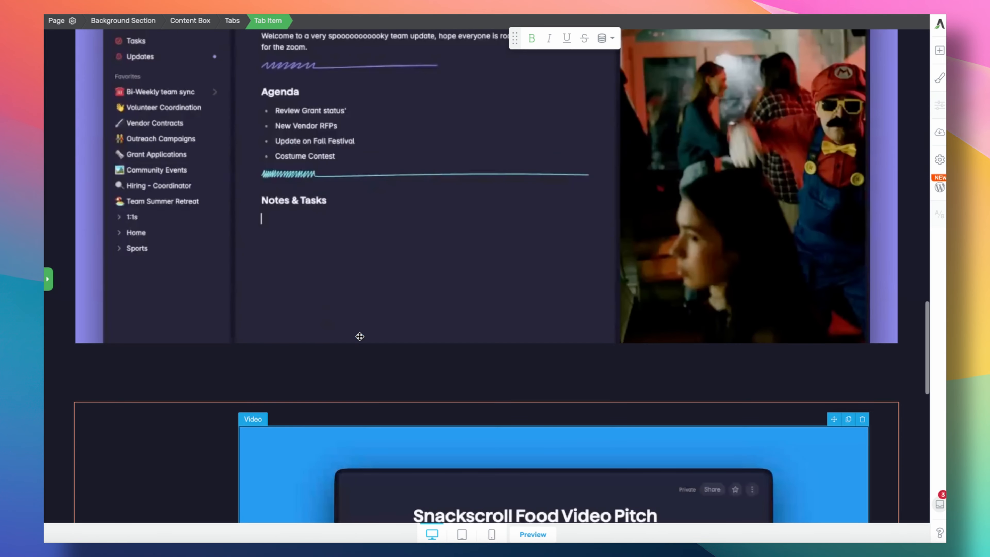
pyautogui.scroll(8, 359, 336)
pyautogui.scroll(-19, 360, 338)
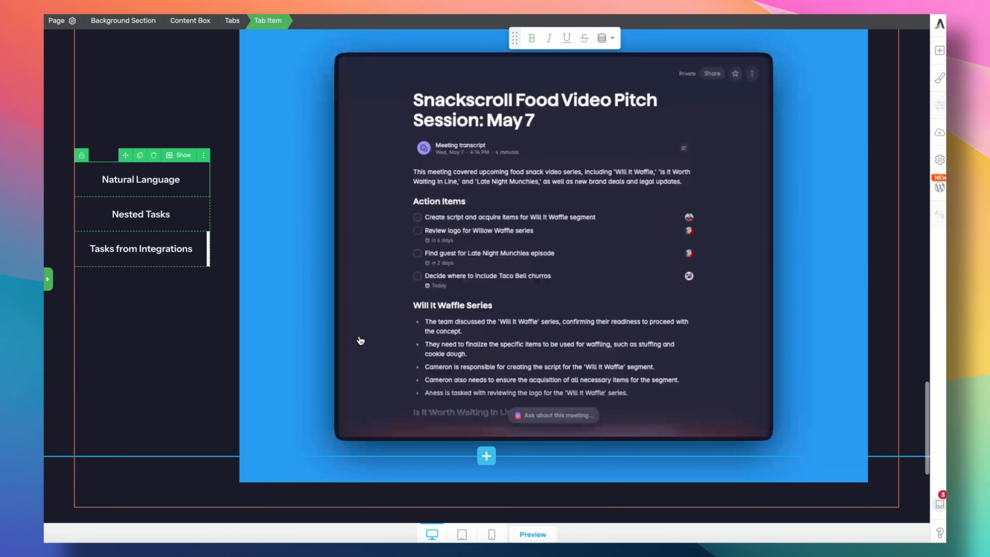
pyautogui.scroll(3, 360, 340)
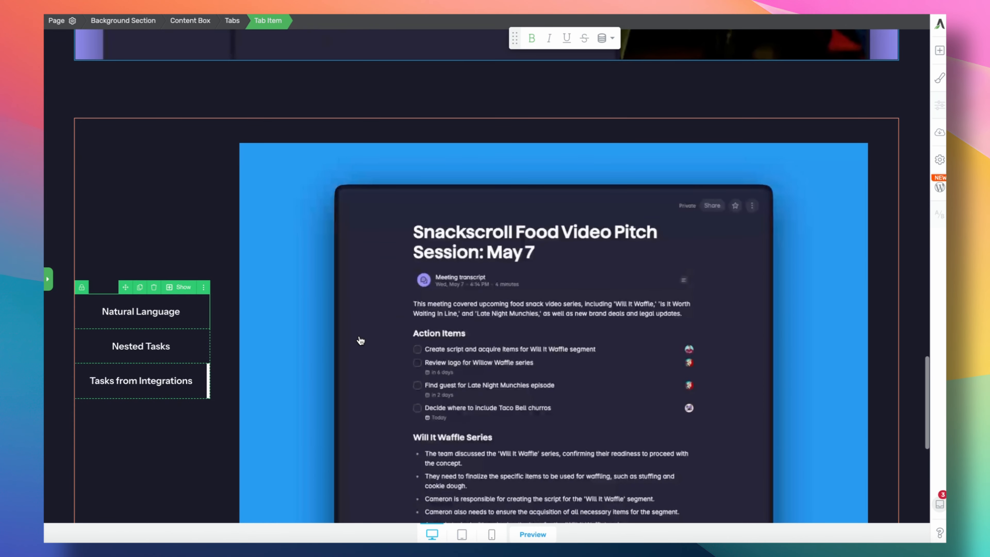
pyautogui.click(49, 278)
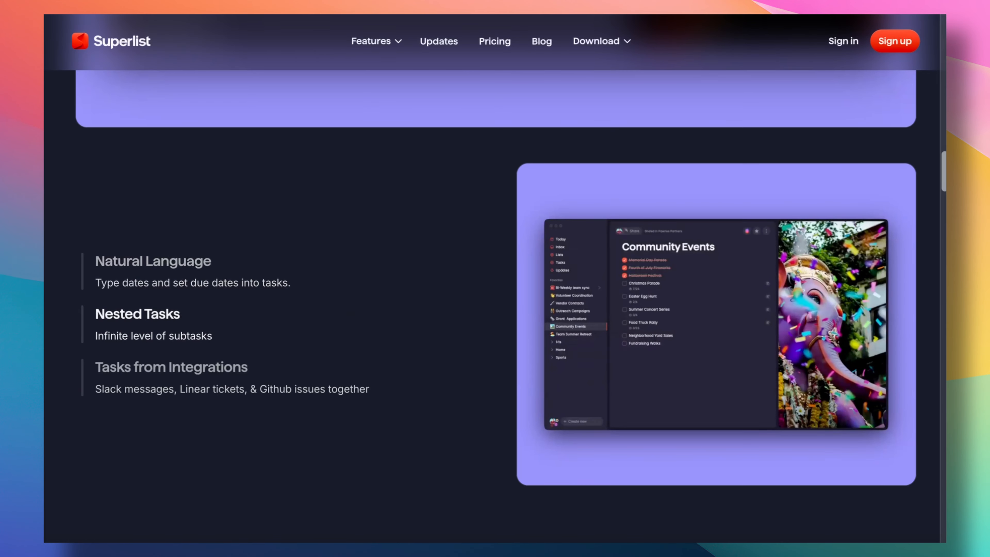
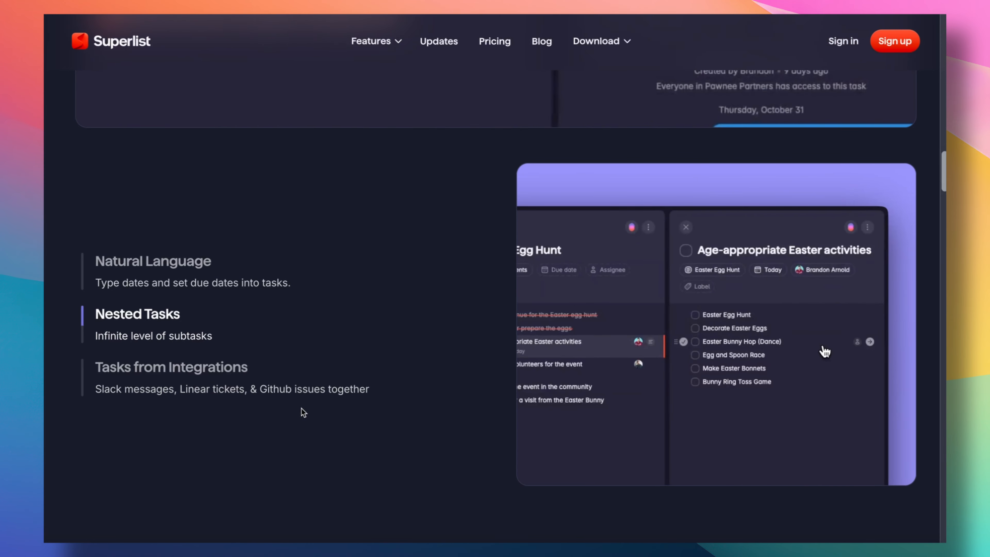
# Check the section after the tabs on the Superlist reference page and duplicate the background section holding the "Tasks and notes together" heading.
pyautogui.scroll(-15, 239, 374)
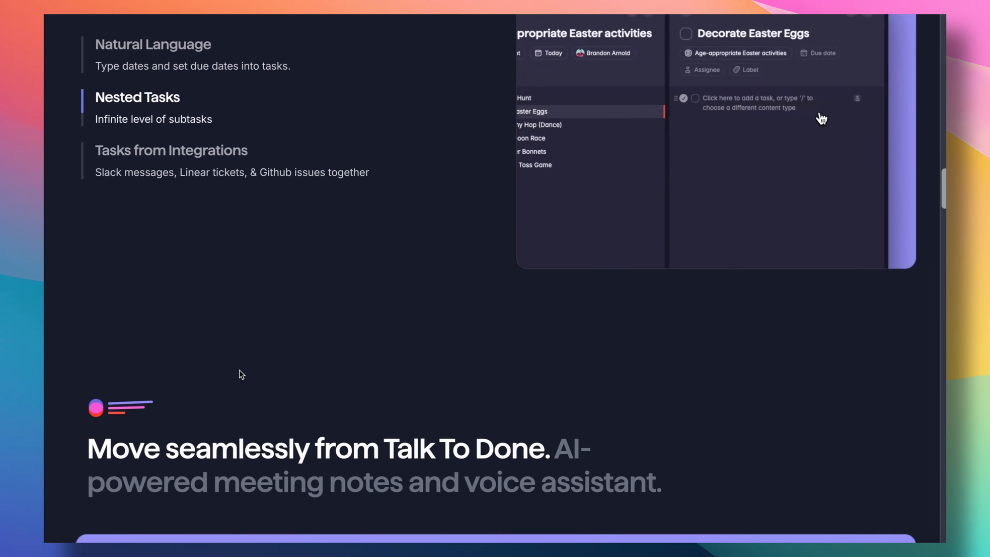
pyautogui.scroll(5, 240, 373)
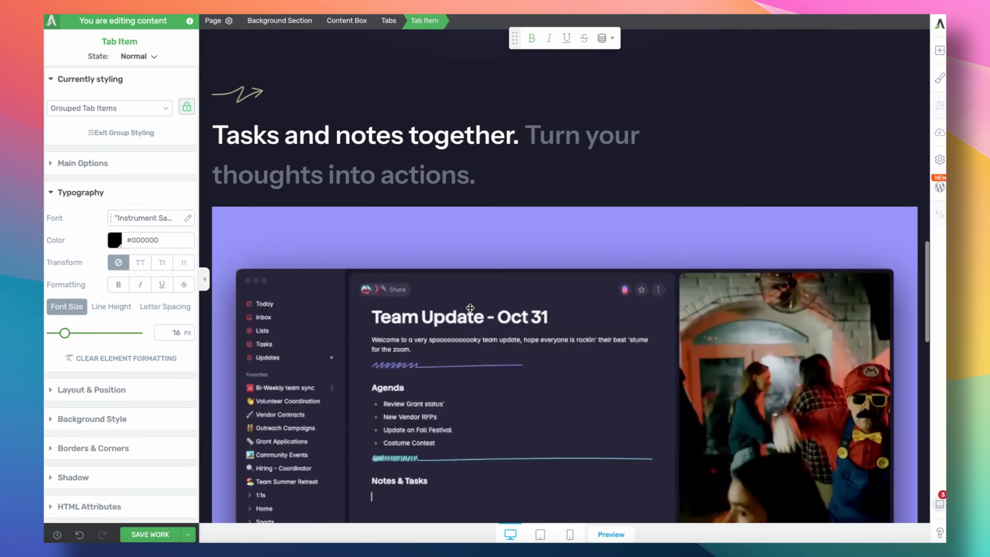
pyautogui.scroll(2, 470, 307)
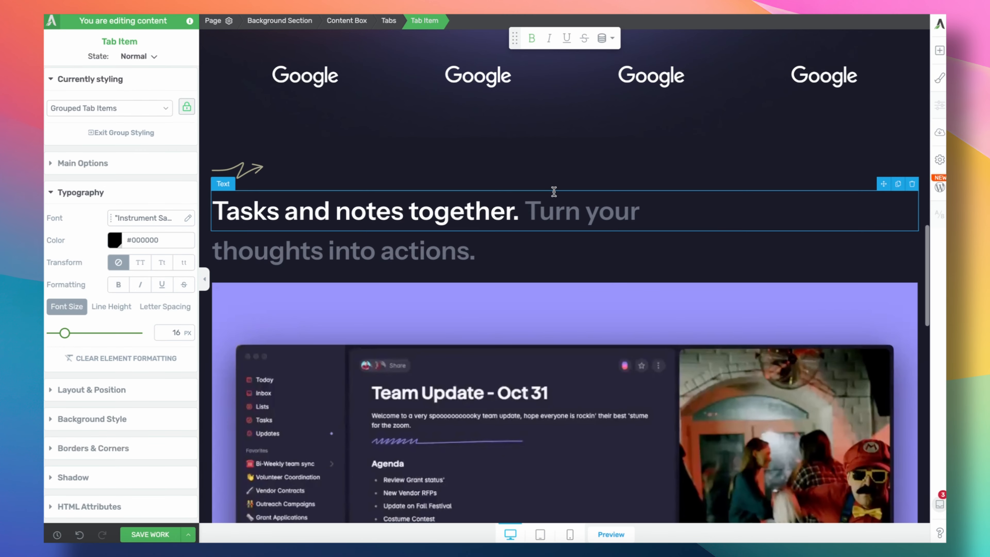
pyautogui.click(699, 164)
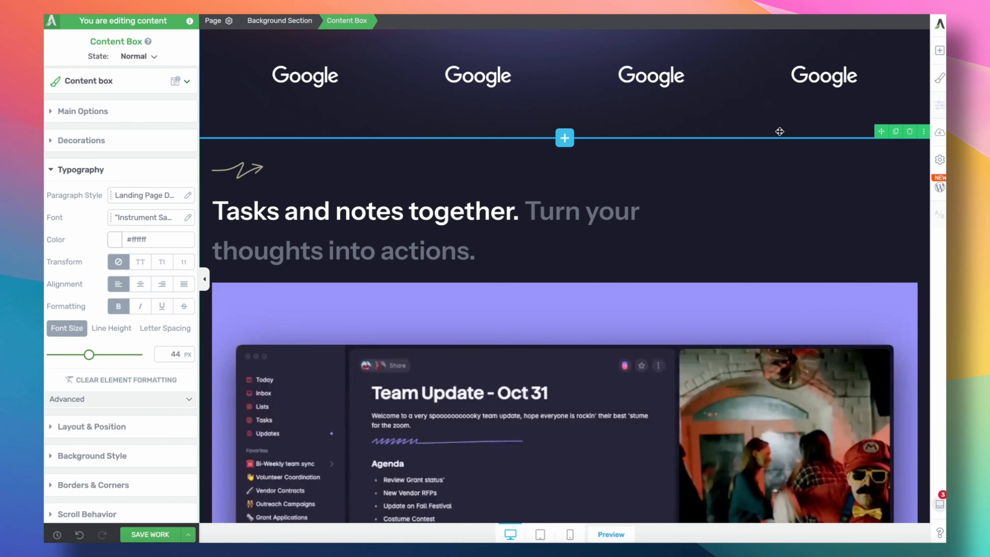
pyautogui.click(298, 22)
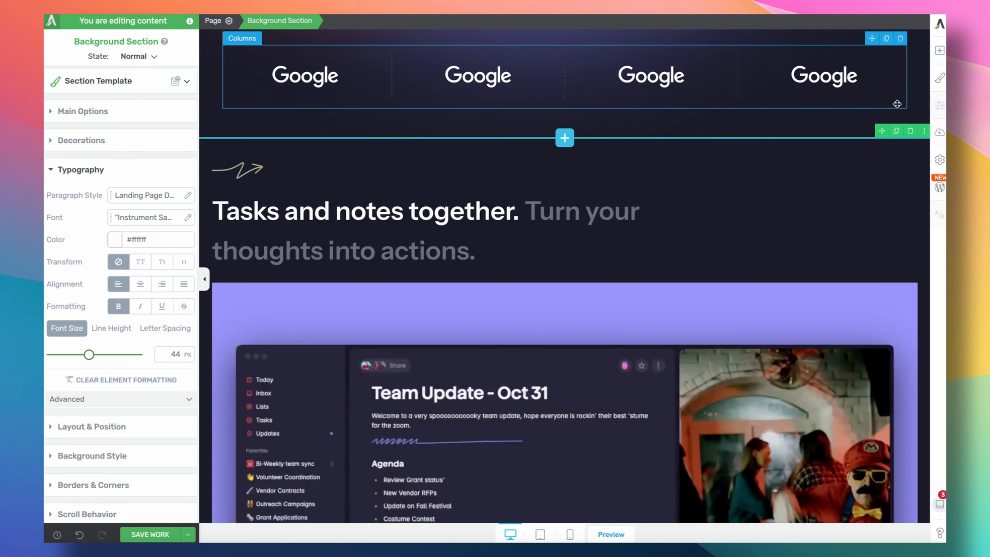
pyautogui.click(896, 131)
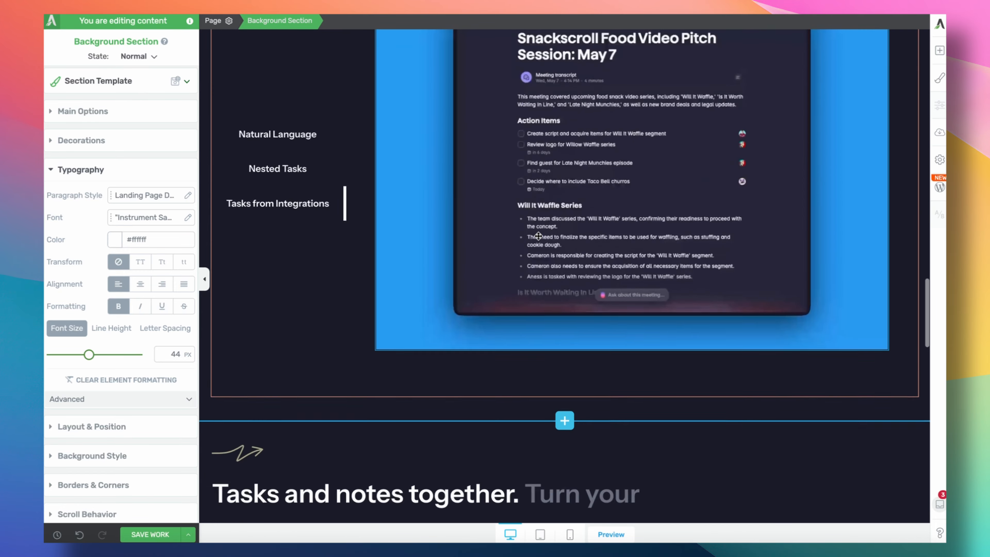
# Replace the white "Tasks and notes together" text in the upper duplicate section's heading with "Move seamlessly from Talk to Done".
pyautogui.scroll(-10, 538, 236)
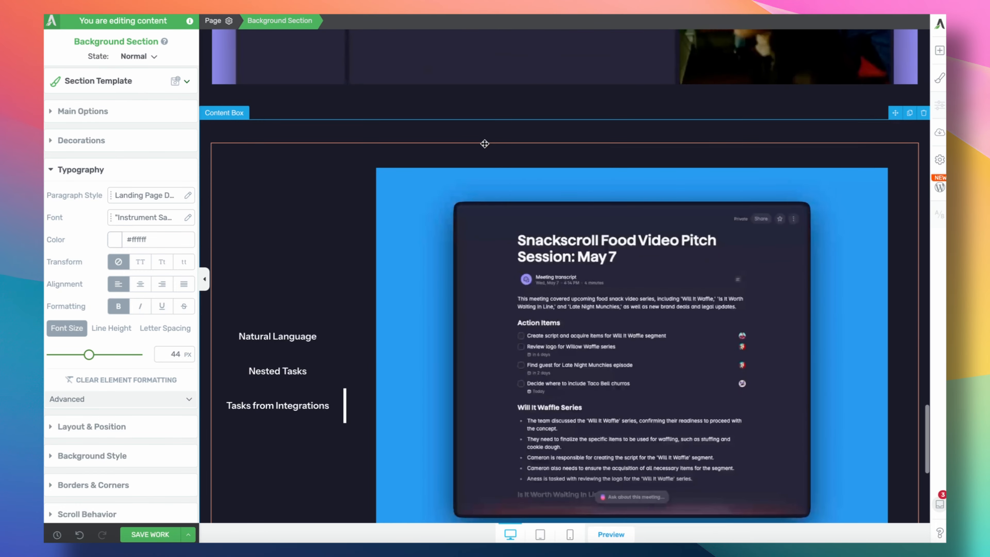
pyautogui.scroll(18, 484, 144)
pyautogui.scroll(-3, 484, 144)
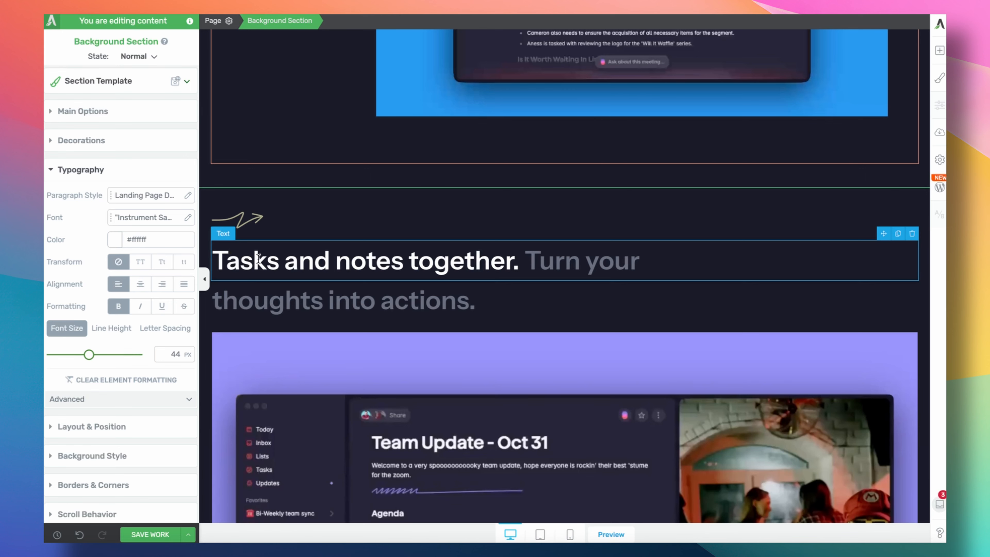
pyautogui.click(258, 259)
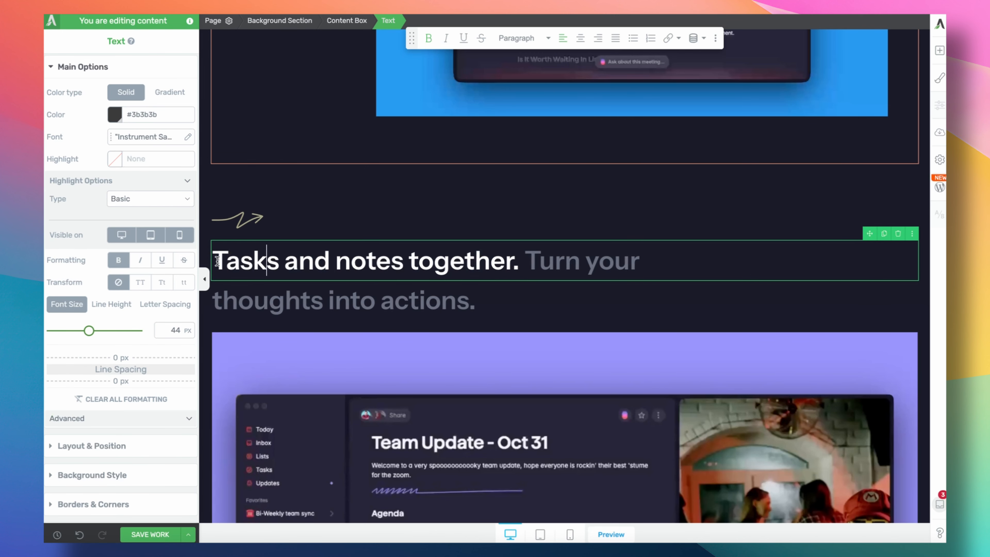
pyautogui.moveTo(213, 260); pyautogui.dragTo(508, 263)
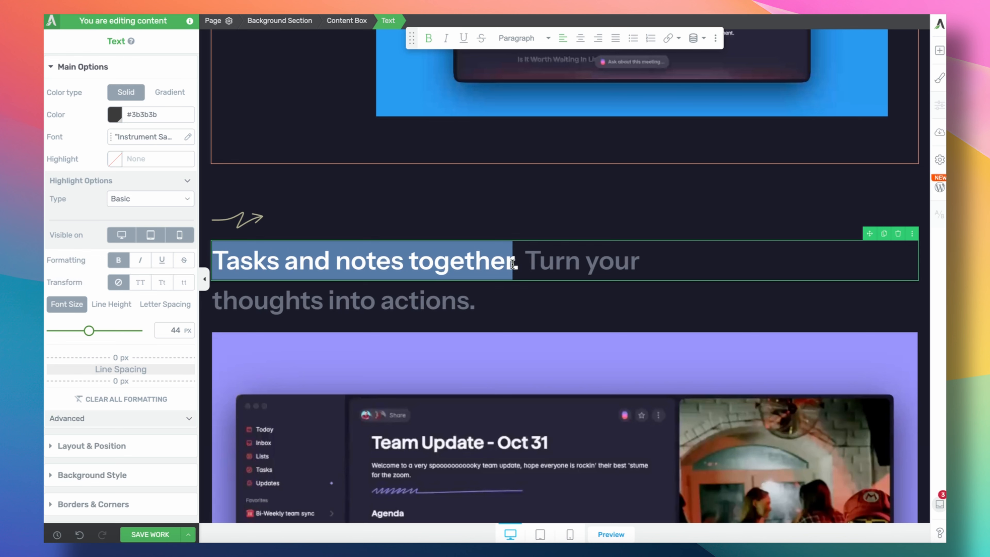
pyautogui.write('Move Seamlessly ')
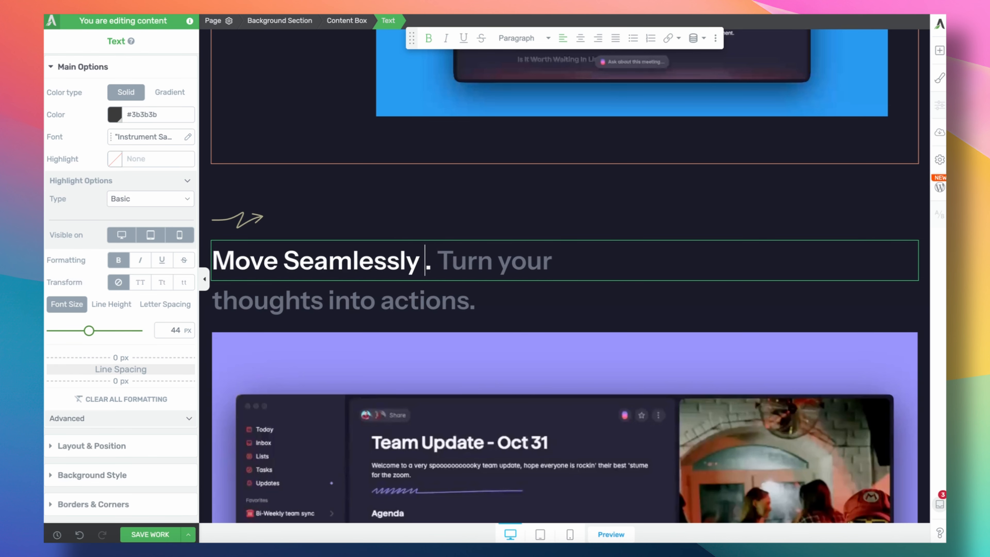
pyautogui.write('From Talk to Done')
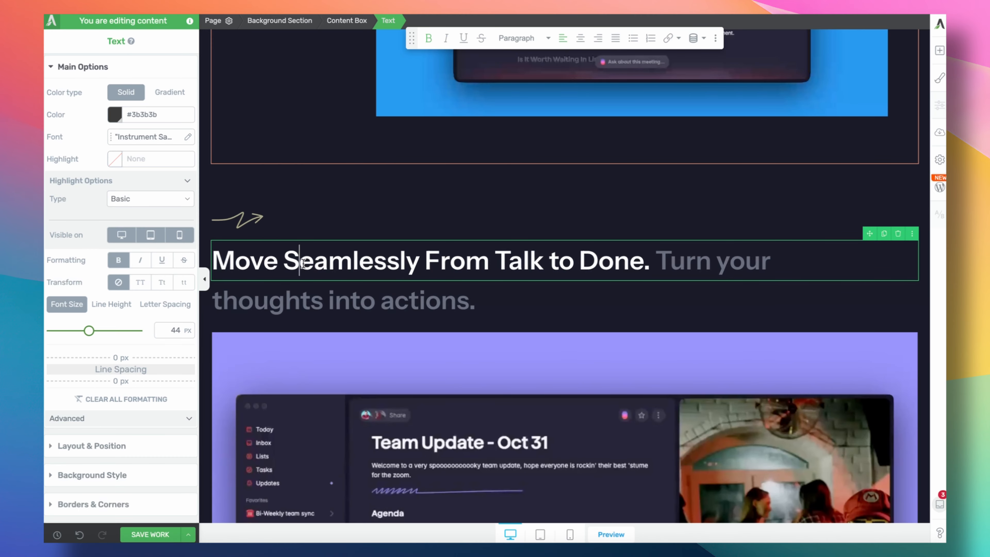
pyautogui.press('BackSpace')
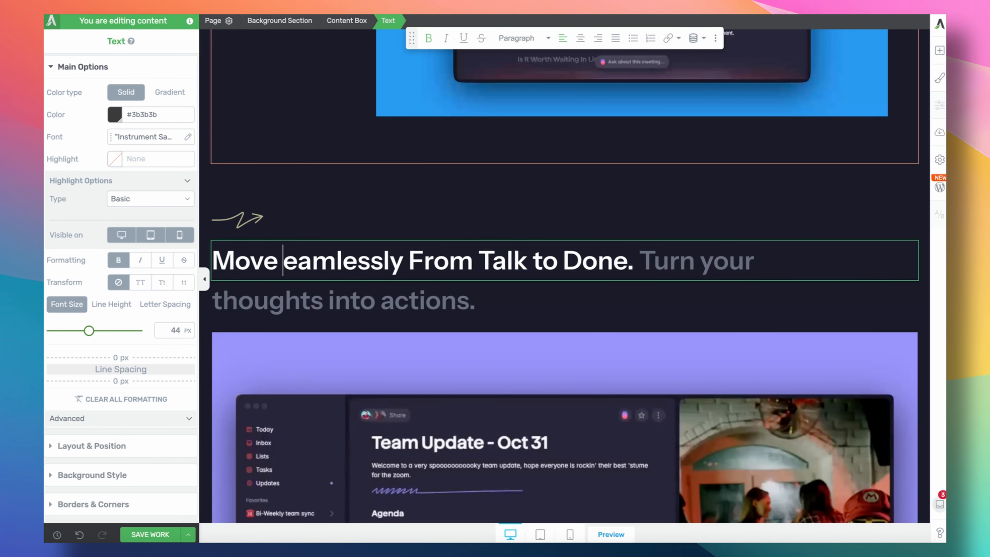
pyautogui.write('s')
pyautogui.press('BackSpace')
pyautogui.write('f')
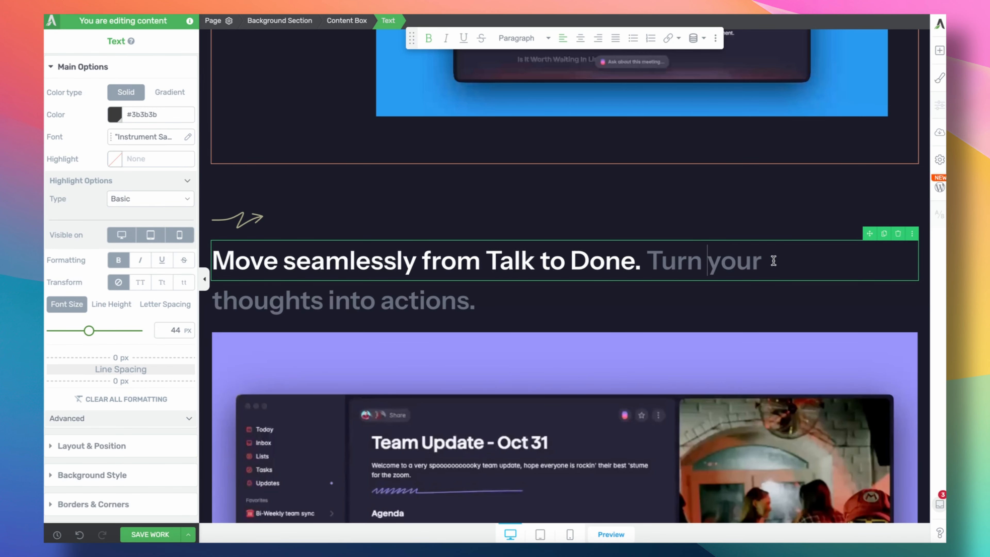
# Replace the heading's grey text with "AI-" on the first line and "powered meeting notes and voice assistant." on the second.
pyautogui.moveTo(773, 260); pyautogui.dragTo(647, 258)
pyautogui.write('AI-')
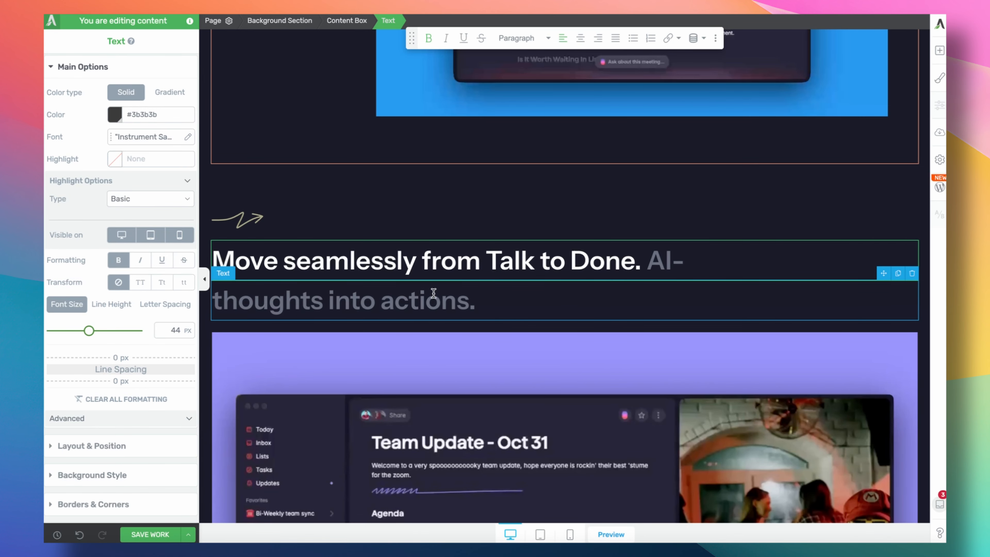
pyautogui.click(352, 300)
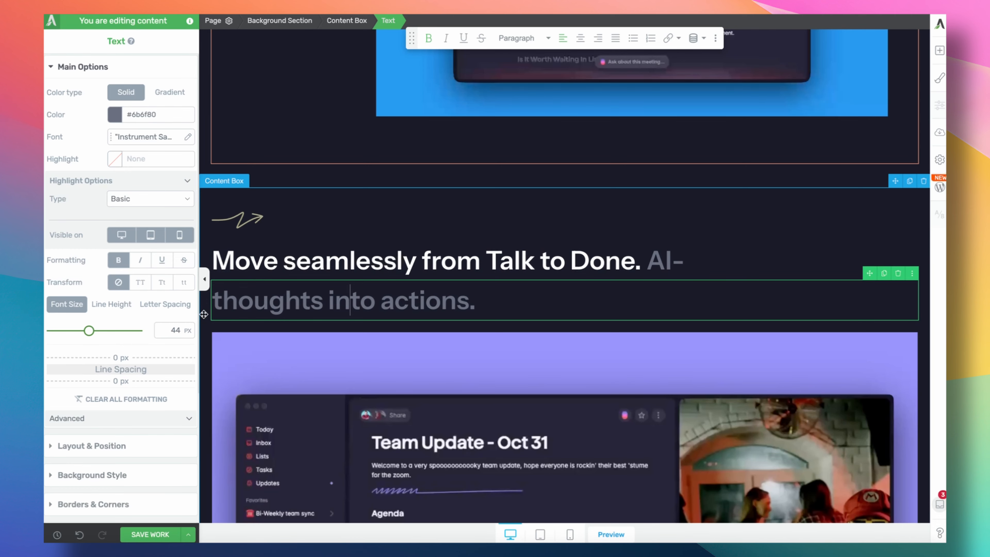
pyautogui.hotkey('ctrl', 'a')
pyautogui.write('powered meeting noter')
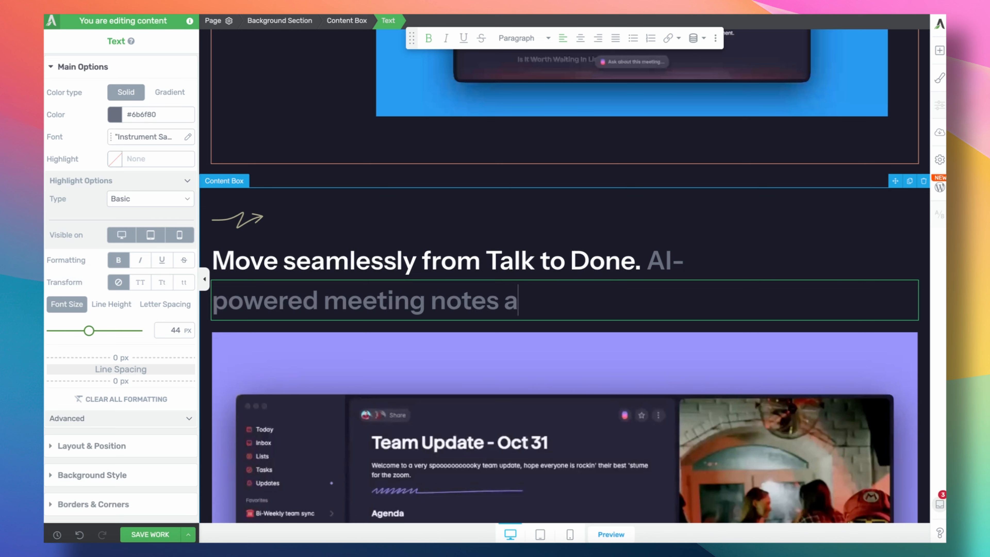
pyautogui.write(' and voice assistant.')
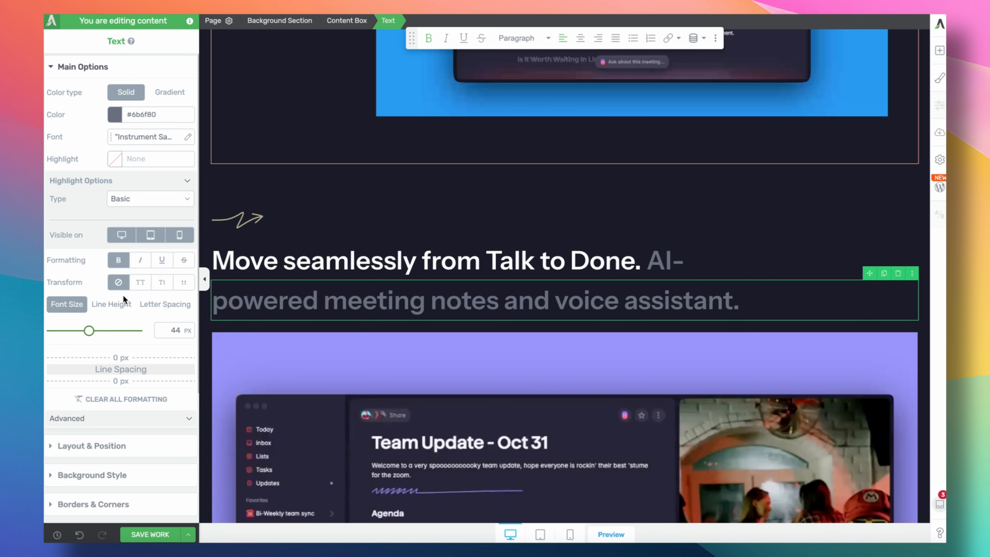
# Check the tab layout below the matching video on the Superlist reference page and switch the last section's tabs to horizontal.
pyautogui.scroll(-5, 254, 296)
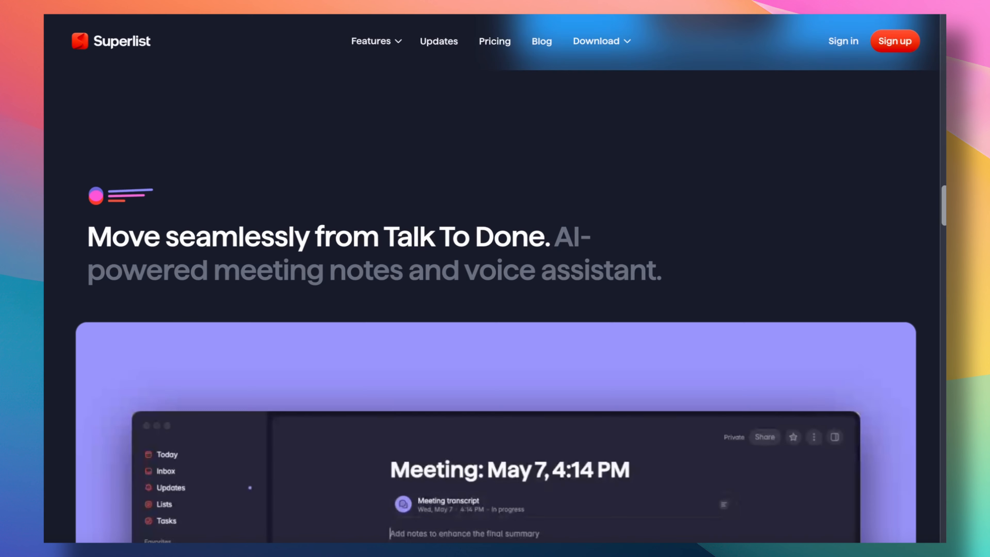
pyautogui.scroll(-10, 330, 344)
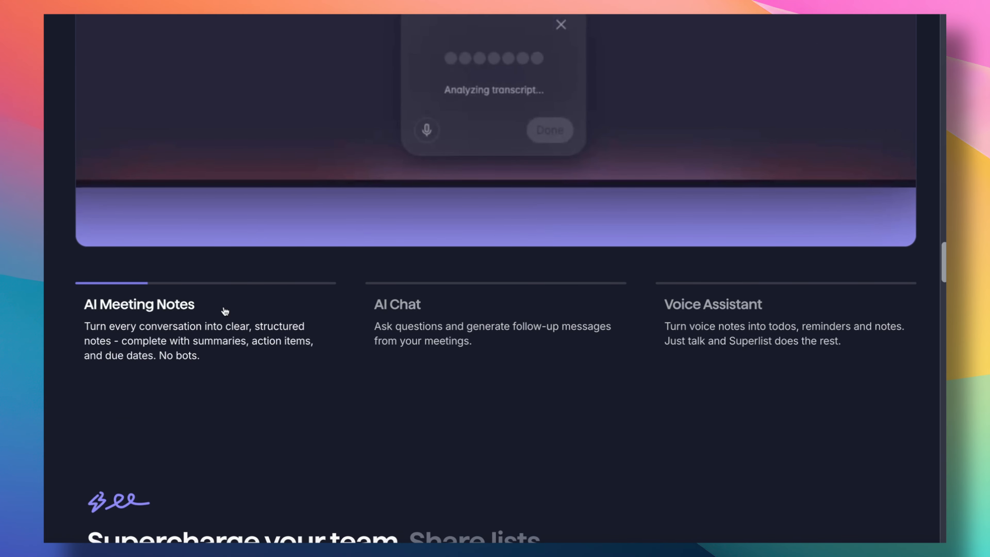
pyautogui.scroll(6, 226, 326)
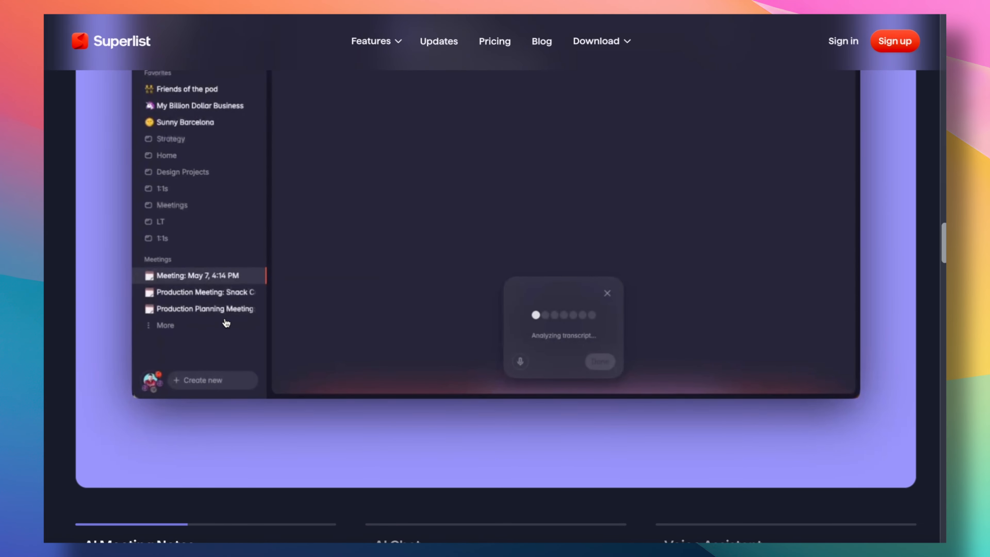
pyautogui.scroll(-4, 226, 325)
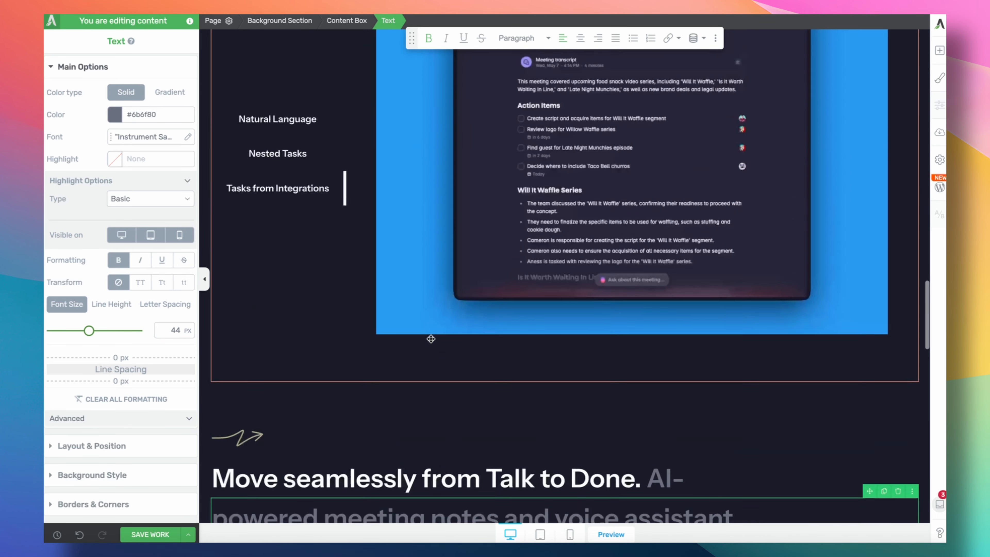
pyautogui.scroll(-15, 430, 339)
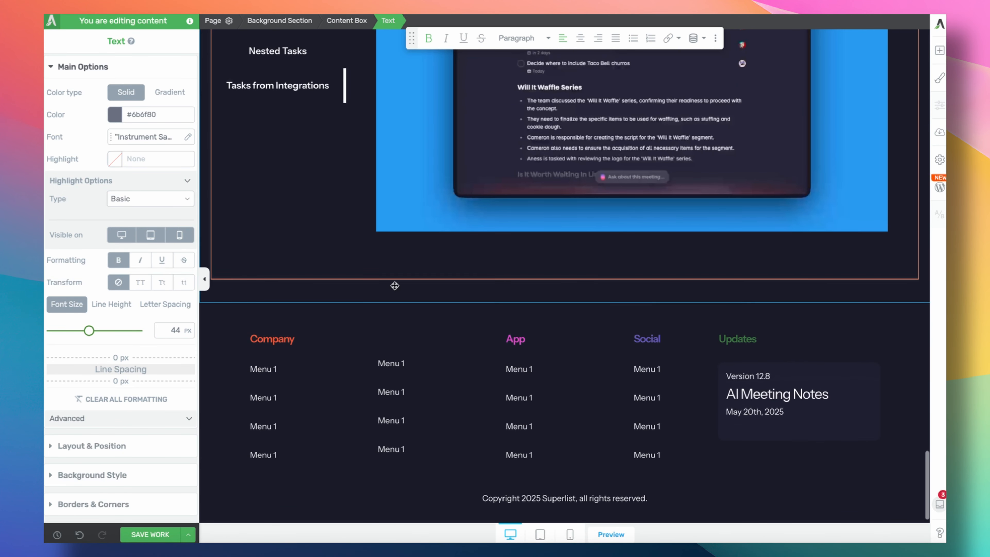
pyautogui.click(335, 216)
pyautogui.scroll(3, 320, 229)
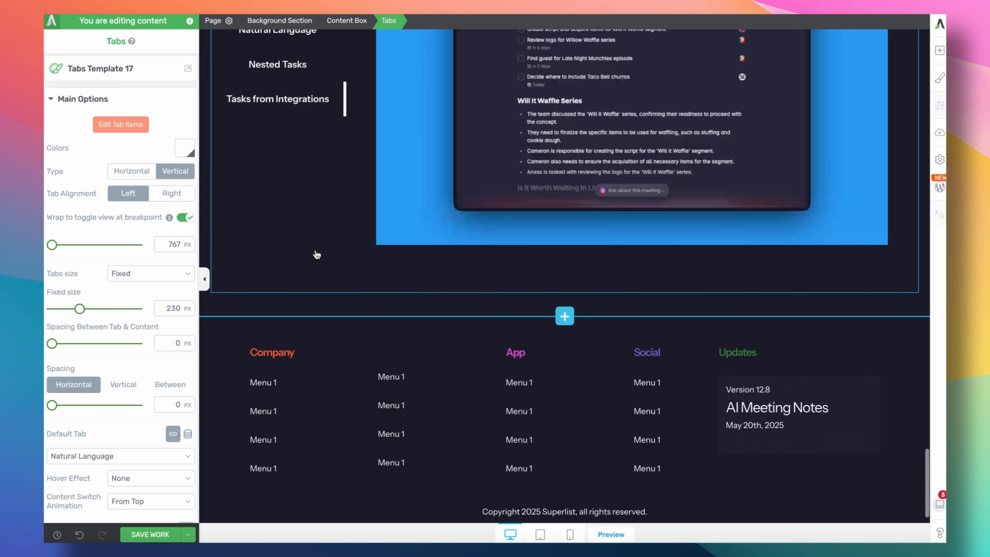
pyautogui.click(144, 171)
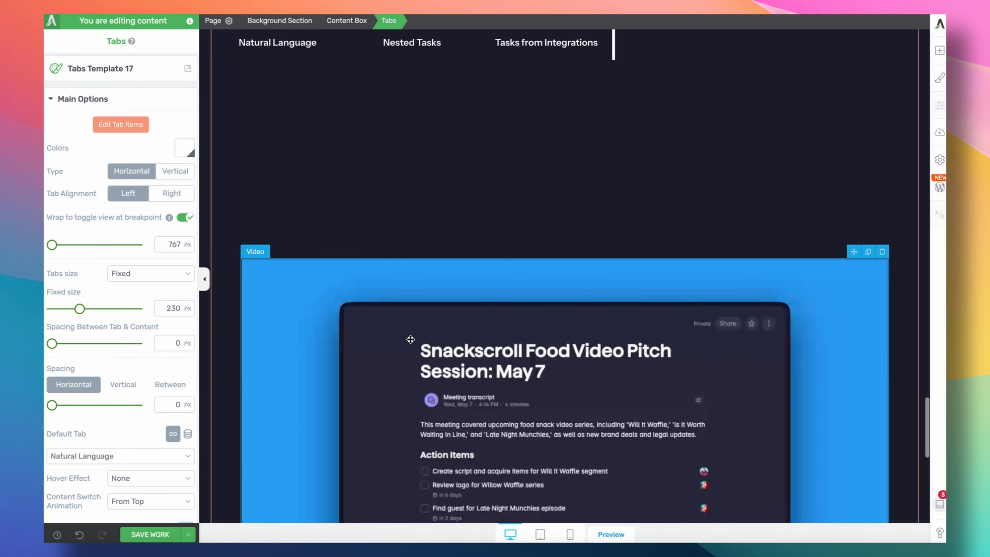
# Set the alignment of the whole horizontal tabs element to center.
pyautogui.click(581, 195)
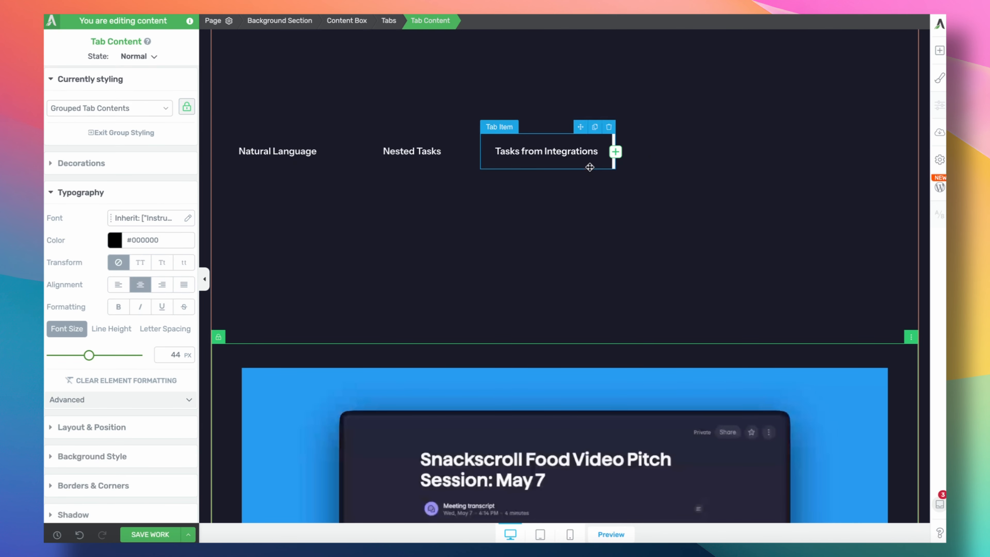
pyautogui.click(552, 152)
pyautogui.click(352, 20)
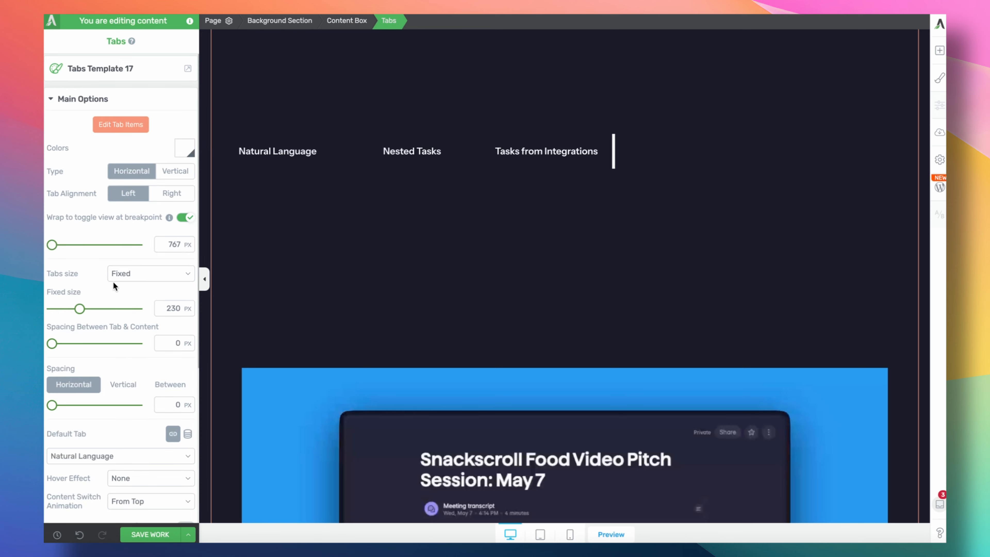
pyautogui.scroll(-3, 128, 382)
pyautogui.click(122, 426)
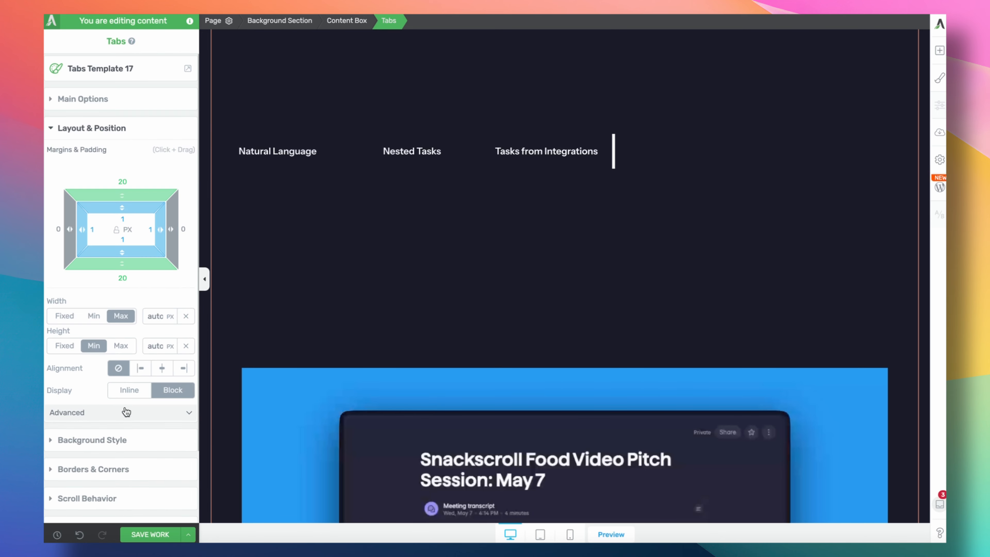
pyautogui.click(166, 370)
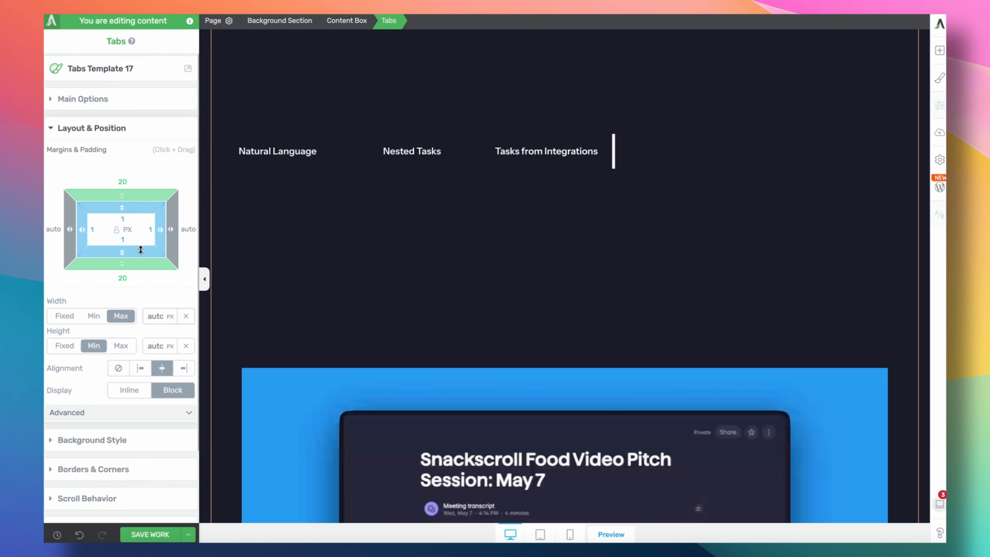
# Set the vertical spacing of the horizontal tabs to 0 px.
pyautogui.click(137, 102)
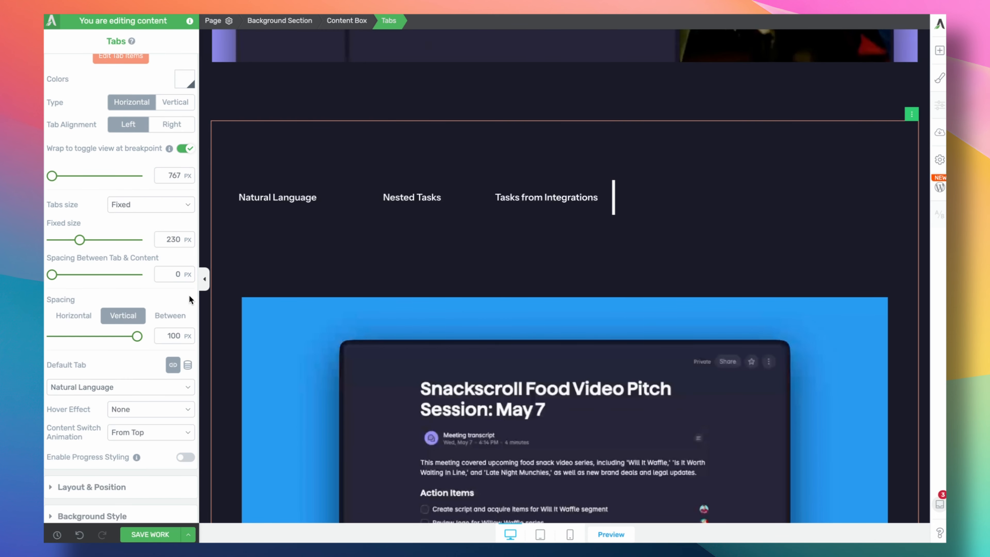
pyautogui.scroll(5, 426, 191)
pyautogui.scroll(-4, 140, 356)
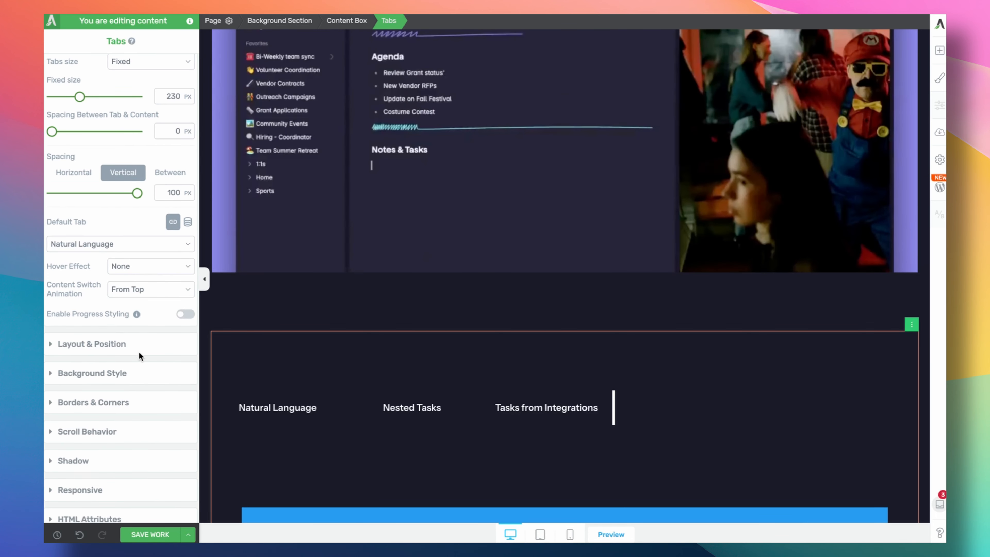
pyautogui.doubleClick(169, 196)
pyautogui.write('0')
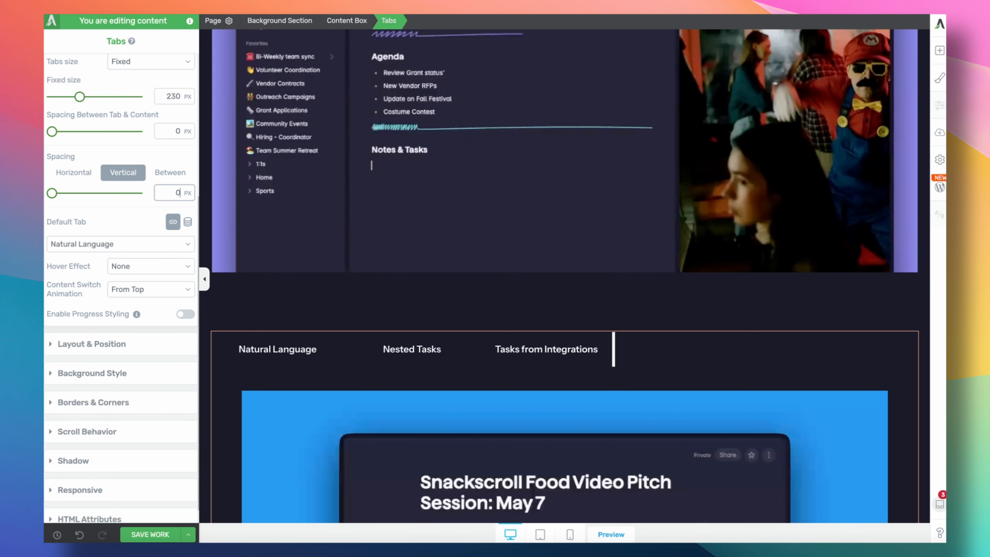
pyautogui.scroll(-3, 608, 258)
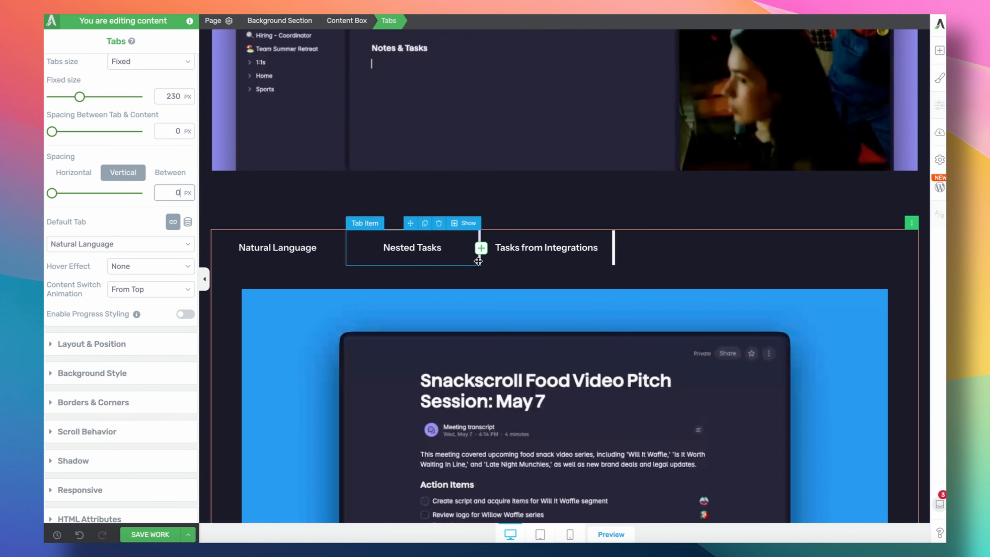
pyautogui.scroll(5, 165, 280)
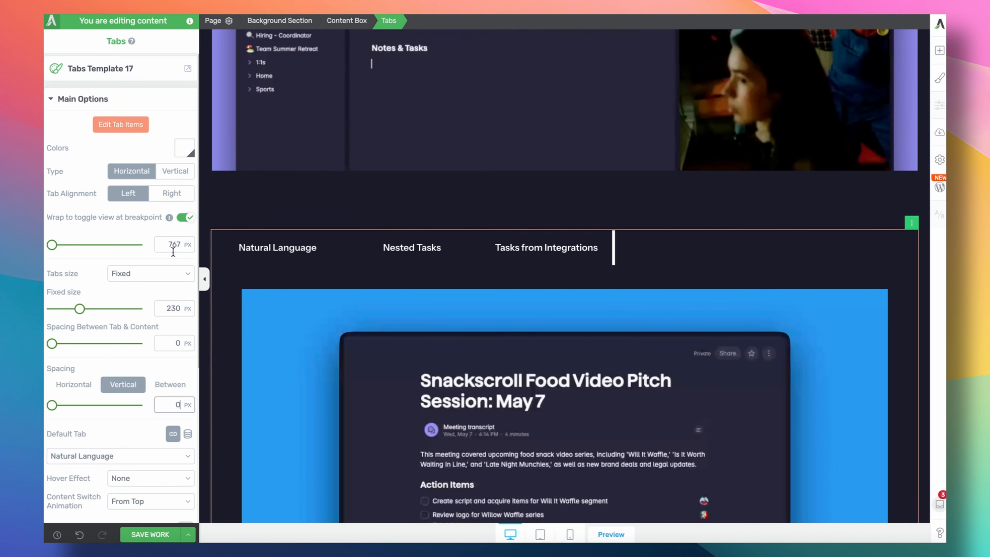
# Add a 3 px solid bottom border to the grouped tab items in their selected state.
pyautogui.scroll(-4, 154, 344)
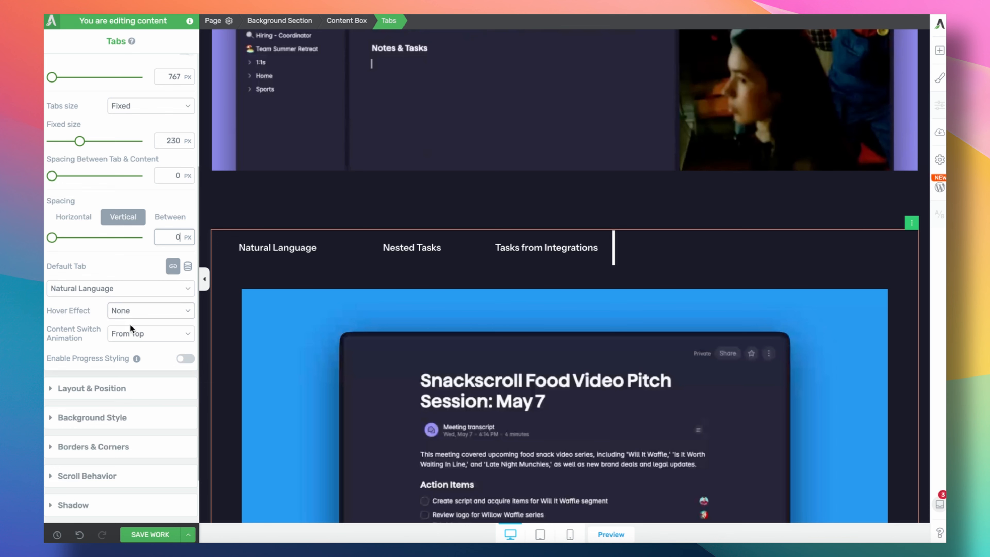
pyautogui.scroll(-1, 143, 368)
pyautogui.click(135, 420)
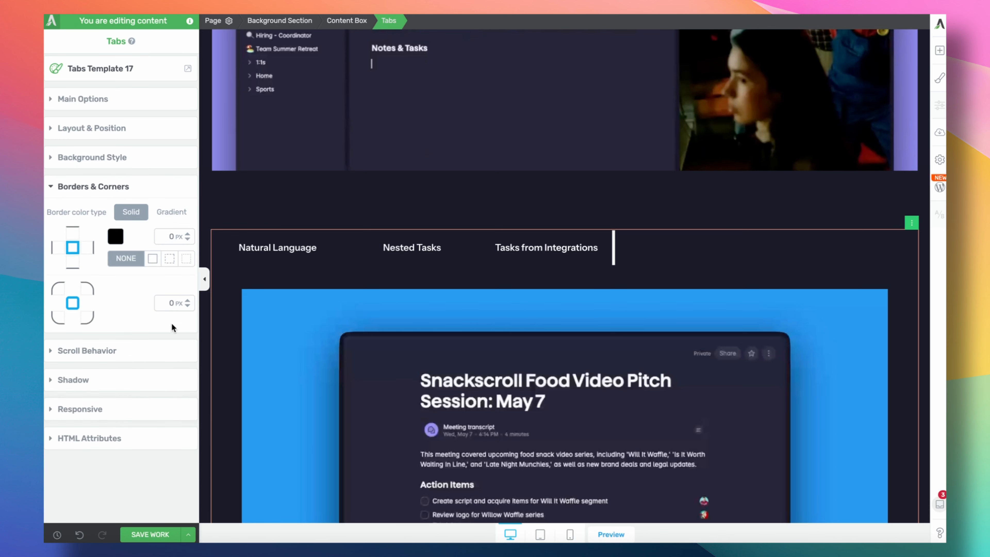
pyautogui.click(608, 257)
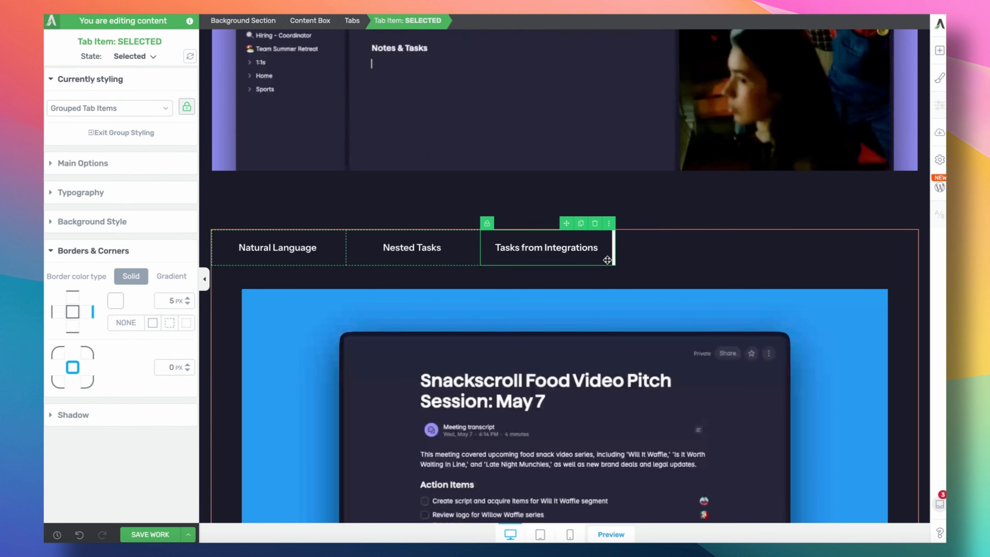
pyautogui.click(136, 57)
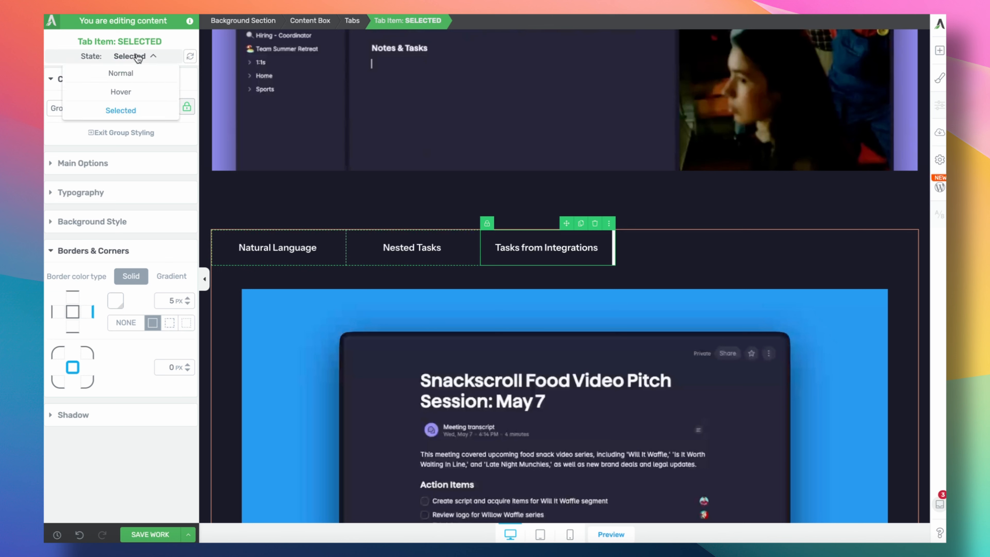
pyautogui.click(134, 69)
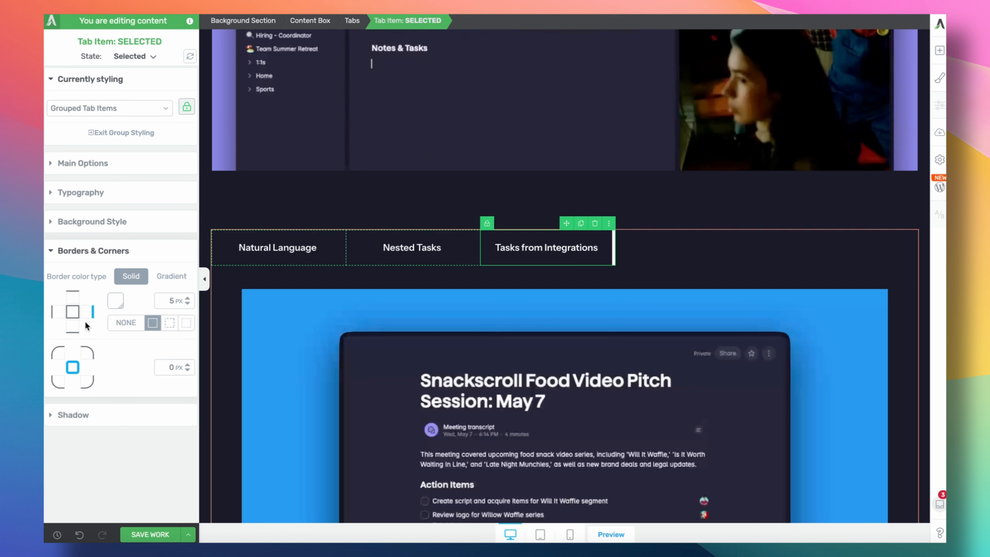
pyautogui.click(71, 325)
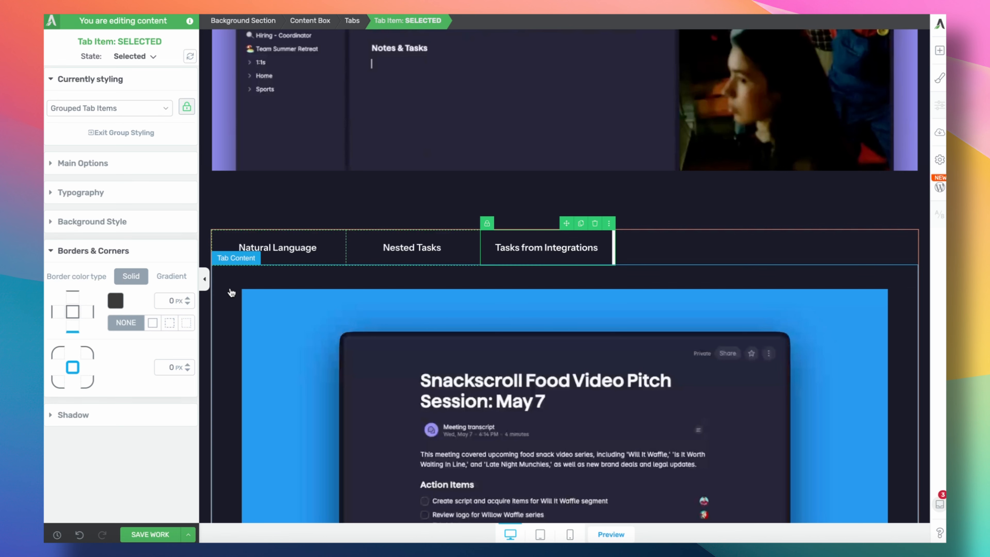
pyautogui.click(188, 297)
pyautogui.click(188, 298)
pyautogui.click(188, 297)
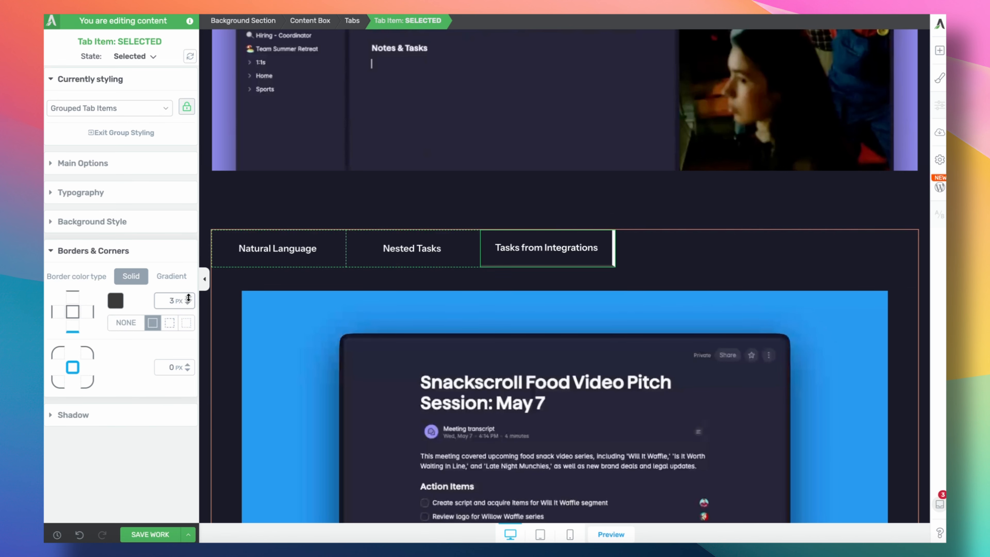
# Set the bottom border of the selected-state tab items to 5 px in white (#ffffff) and remove their right border.
pyautogui.click(188, 298)
pyautogui.click(188, 297)
pyautogui.click(110, 307)
pyautogui.moveTo(121, 331); pyautogui.dragTo(50, 222)
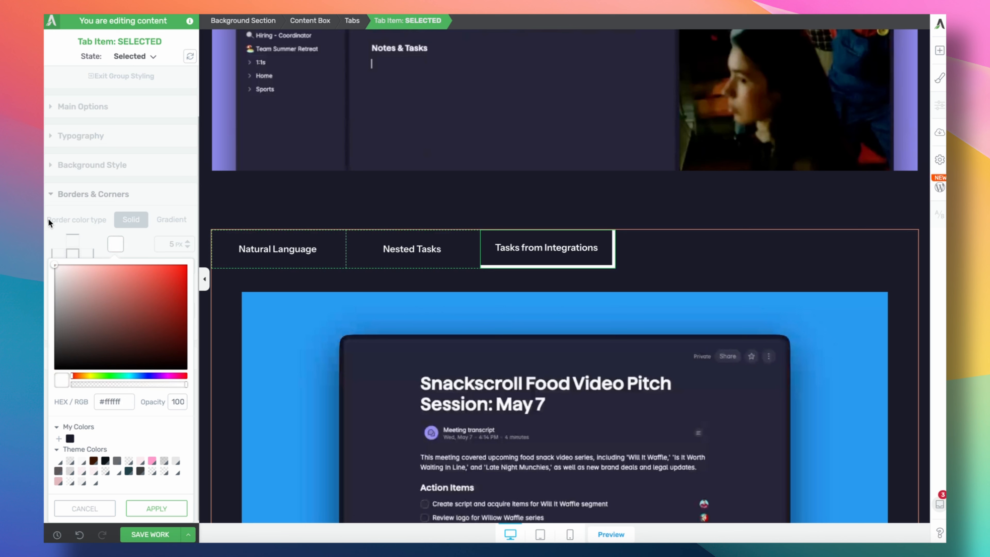
pyautogui.click(156, 508)
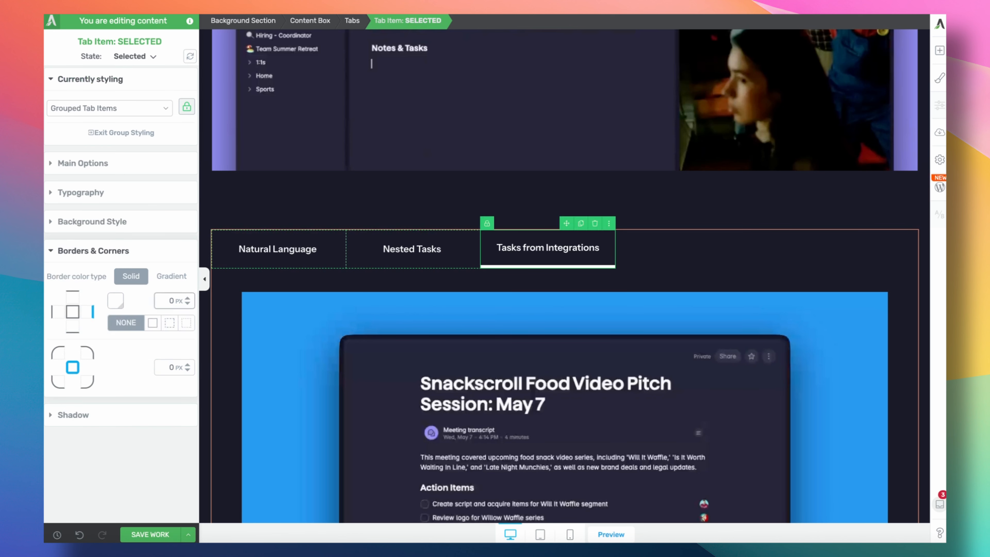
pyautogui.click(408, 277)
pyautogui.click(415, 258)
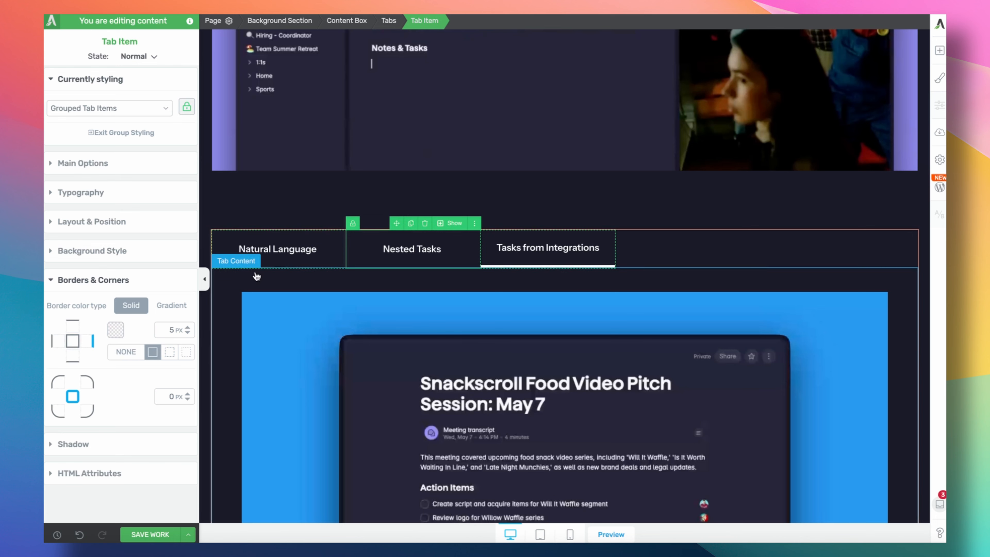
pyautogui.click(108, 164)
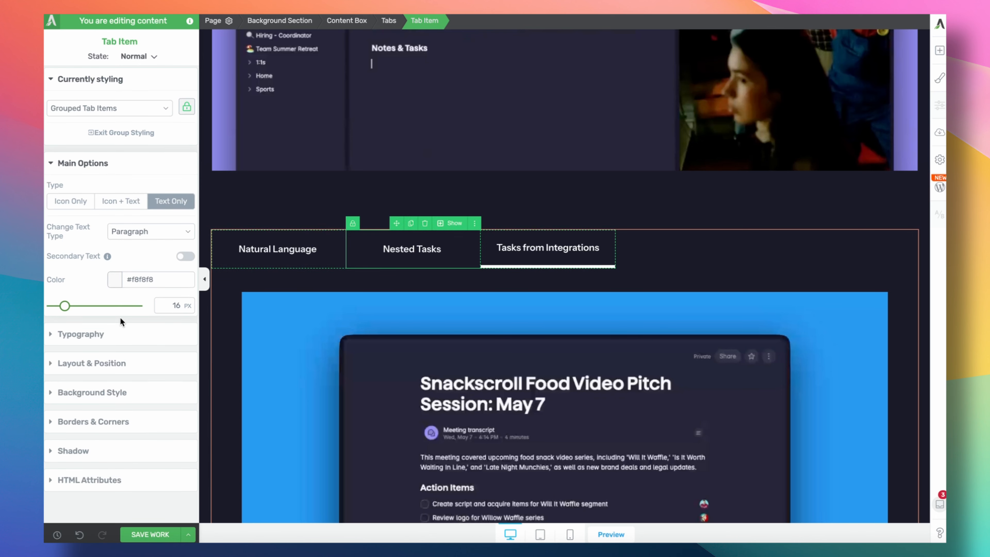
pyautogui.scroll(-3, 485, 276)
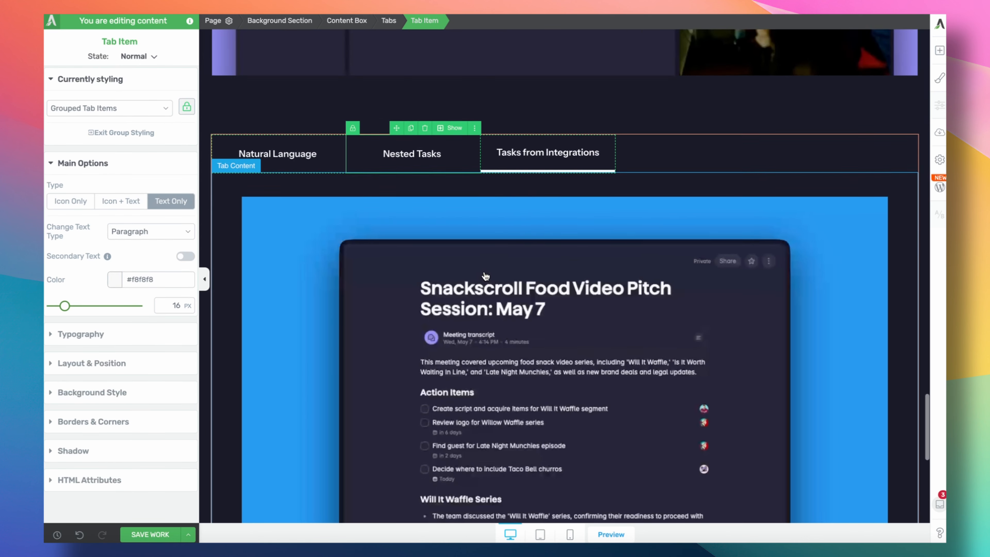
pyautogui.scroll(2, 485, 276)
pyautogui.scroll(-1, 485, 276)
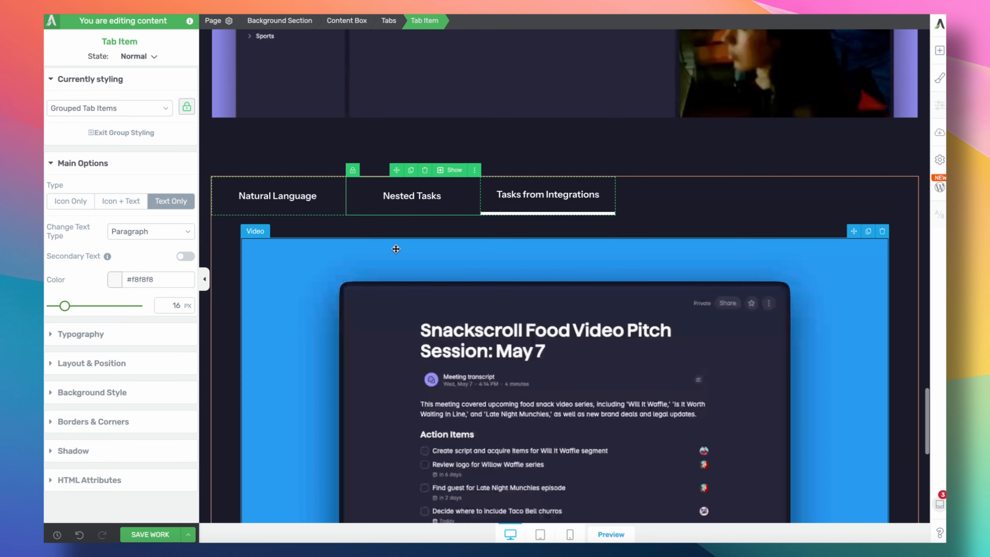
# Set the horizontal spacing of the whole tabs element to 250 px.
pyautogui.click(389, 21)
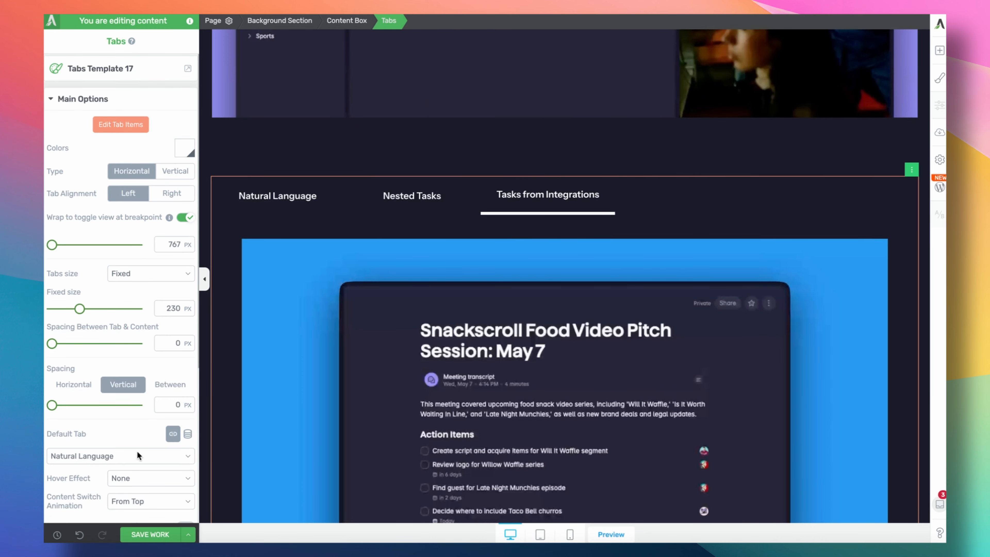
pyautogui.click(73, 385)
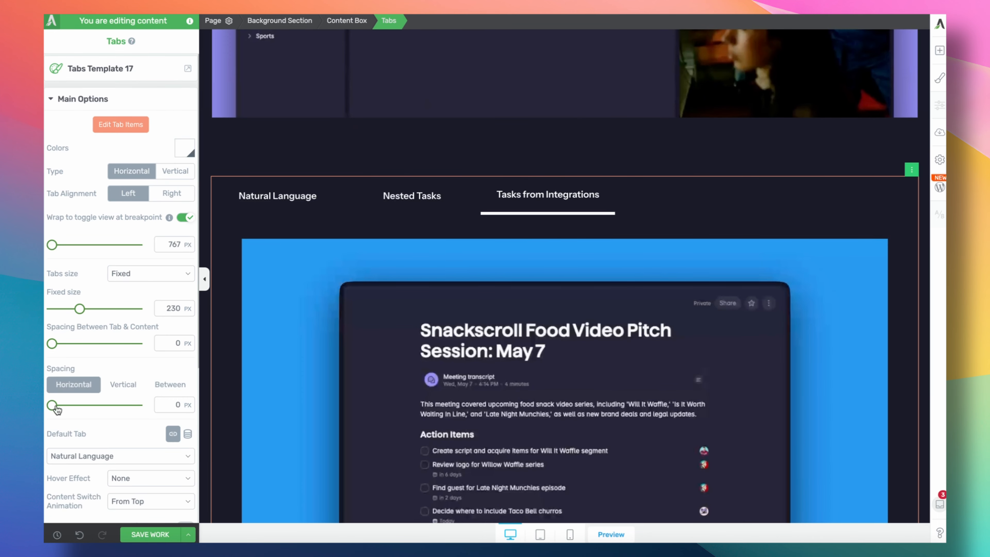
pyautogui.moveTo(56, 406); pyautogui.dragTo(185, 411)
pyautogui.write('300')
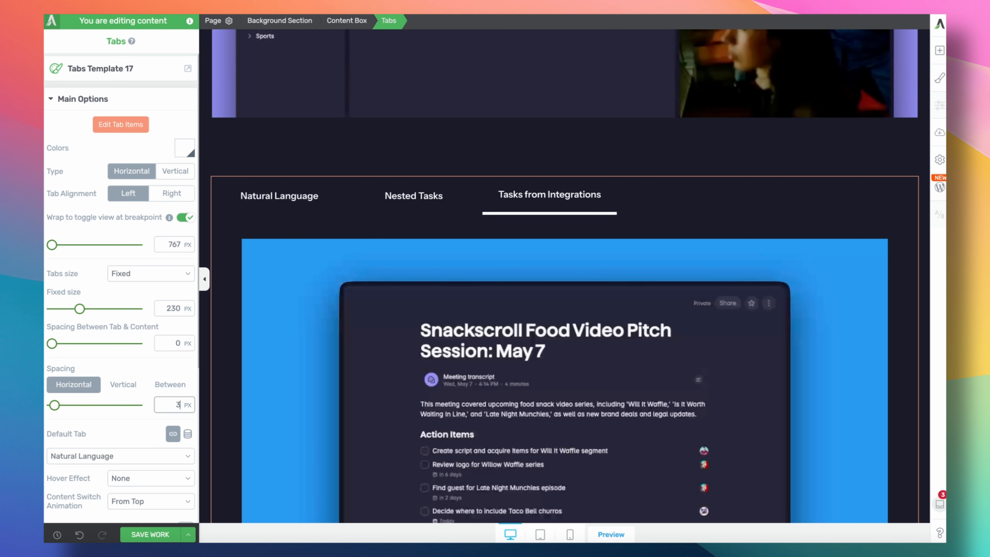
pyautogui.click(139, 406)
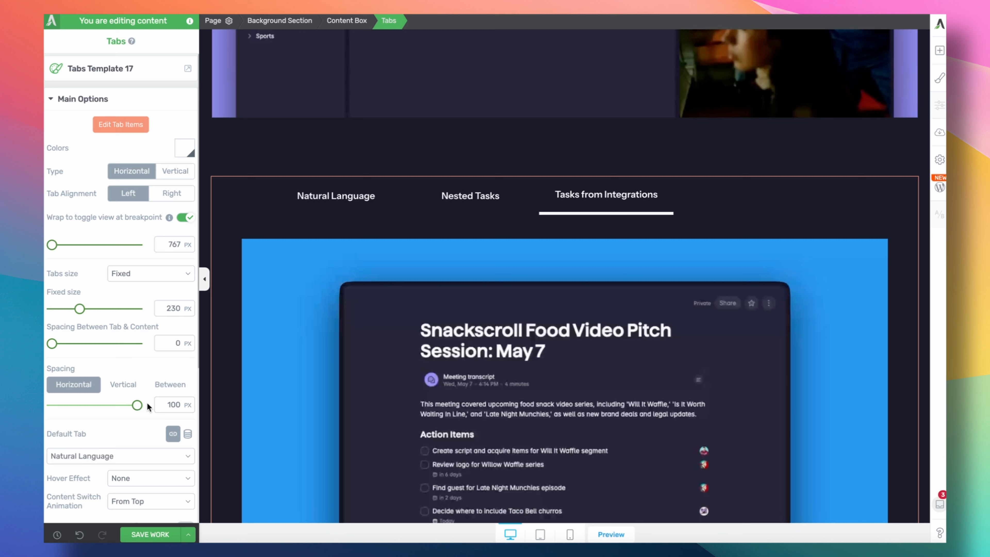
pyautogui.doubleClick(159, 404)
pyautogui.write('250')
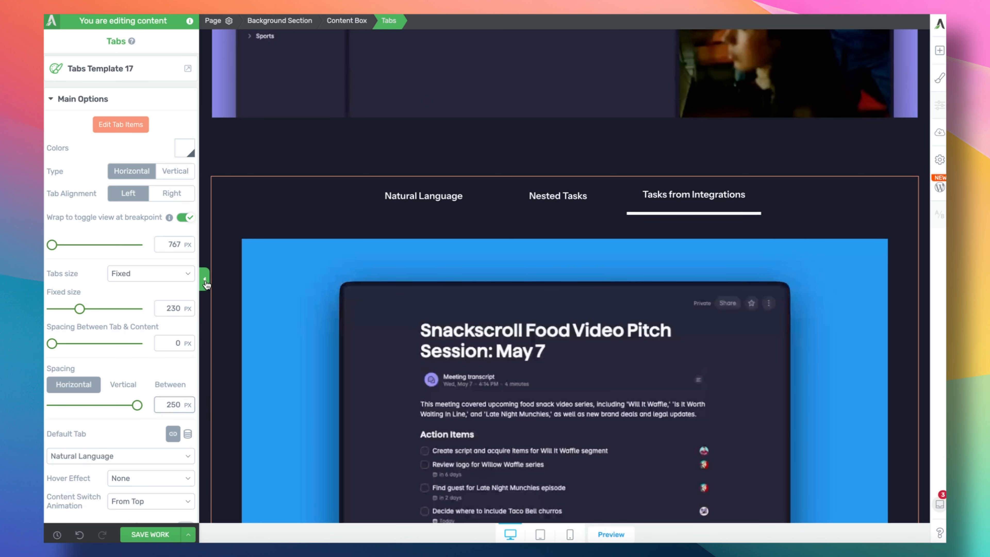
# Check the horizontal tabs section at full width with the settings sidebar collapsed, restore the sidebar and save the page.
pyautogui.click(409, 225)
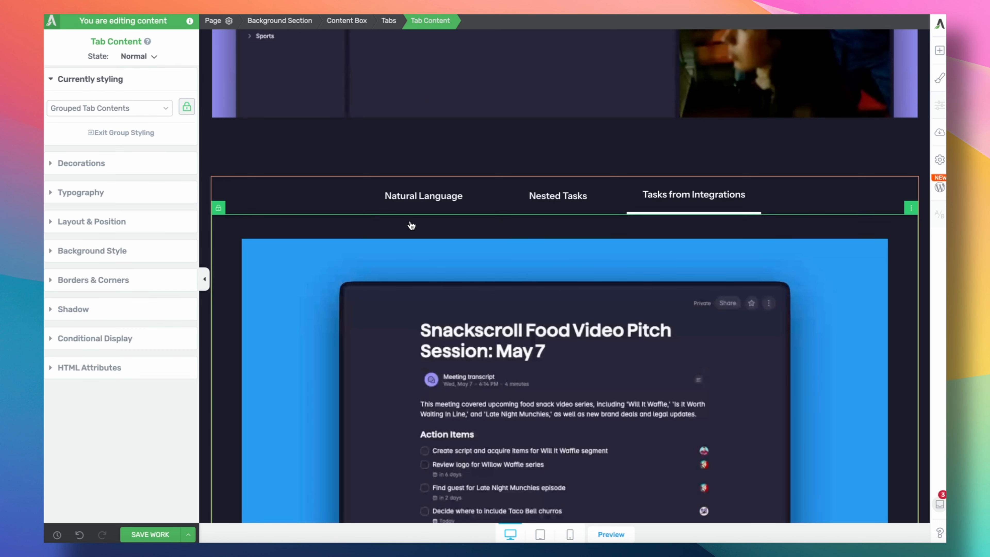
pyautogui.click(325, 185)
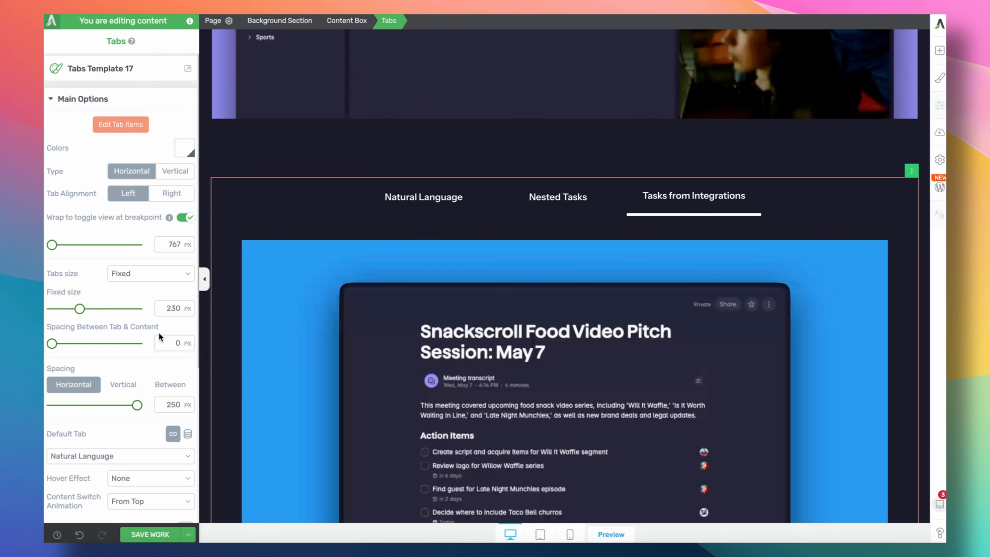
pyautogui.scroll(-2, 159, 336)
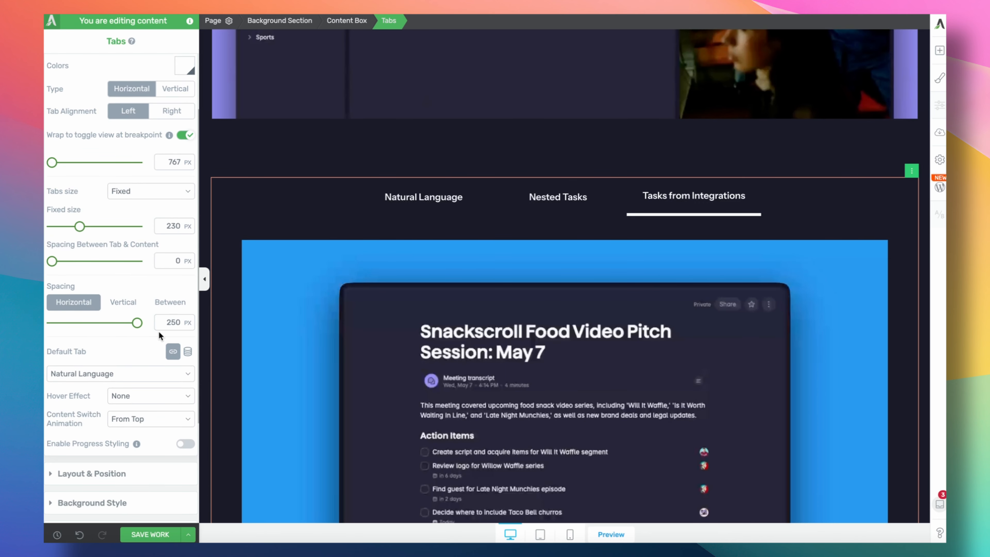
pyautogui.scroll(1, 159, 331)
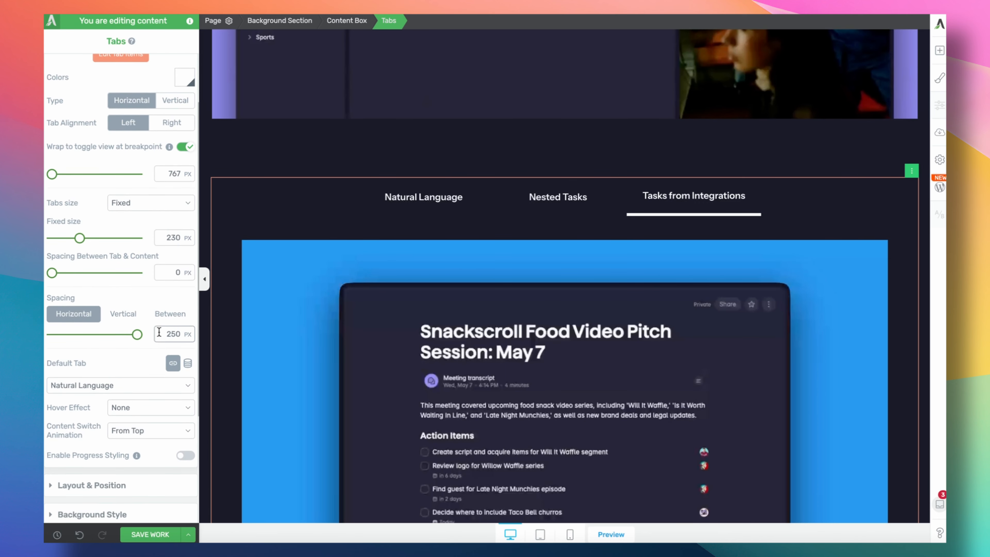
pyautogui.click(205, 279)
pyautogui.scroll(-10, 295, 305)
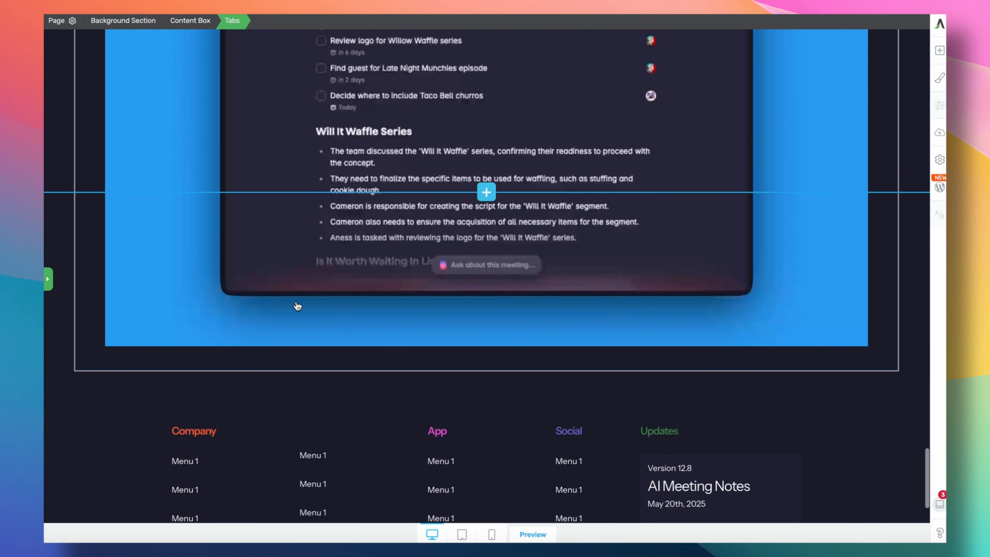
pyautogui.scroll(5, 297, 306)
pyautogui.click(298, 305)
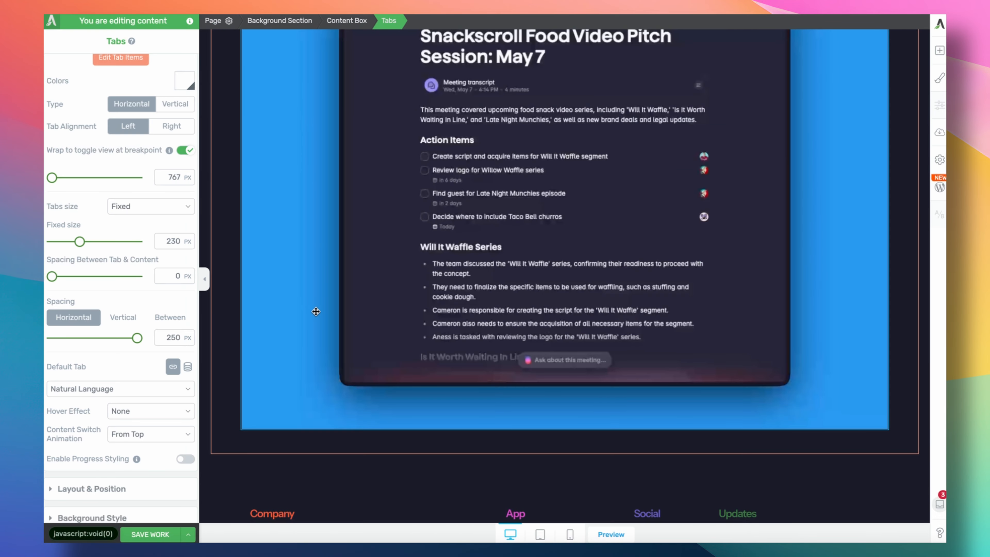
pyautogui.scroll(5, 316, 311)
pyautogui.click(154, 534)
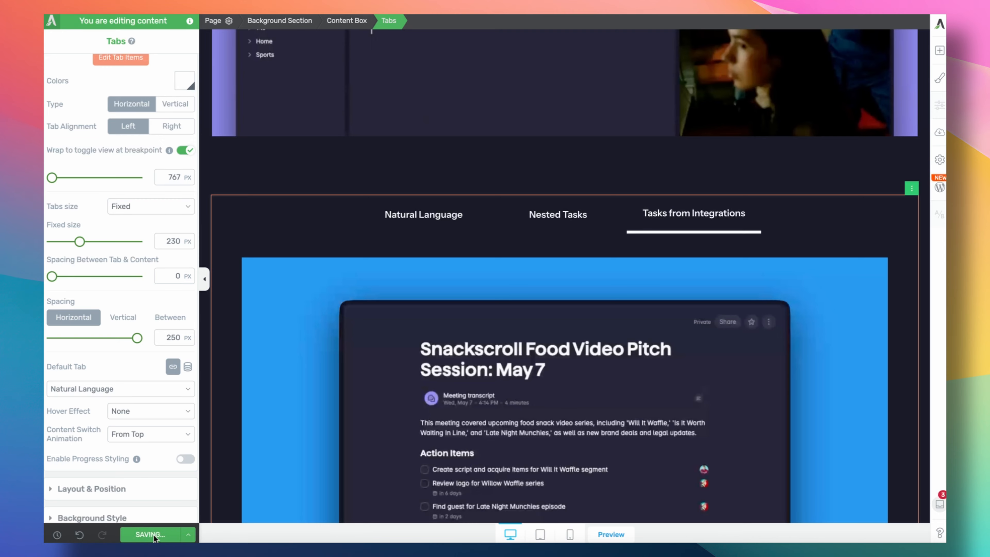
# Examine the "Supercharge your team" section on the Superlist reference page and compare with the published page.
pyautogui.scroll(-1, 386, 415)
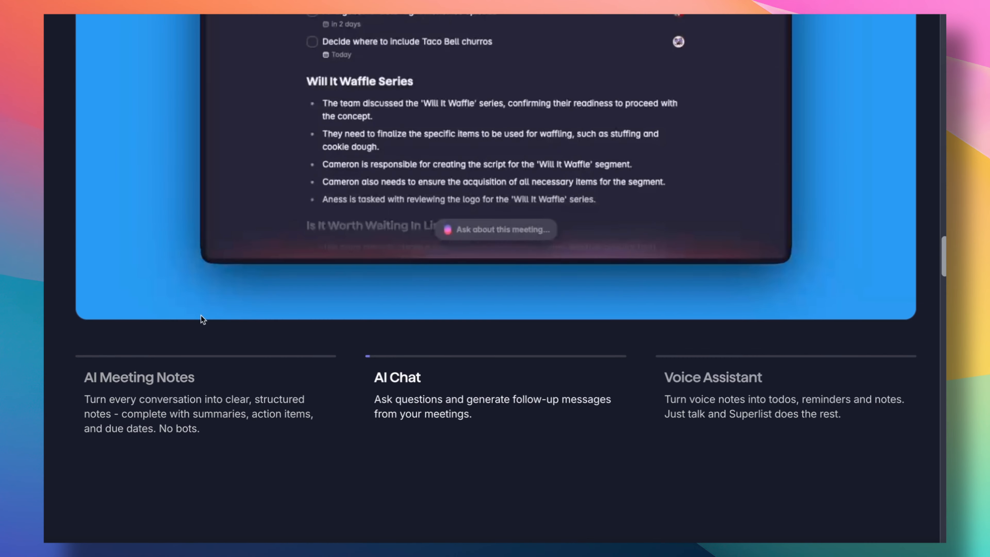
pyautogui.scroll(-10, 335, 326)
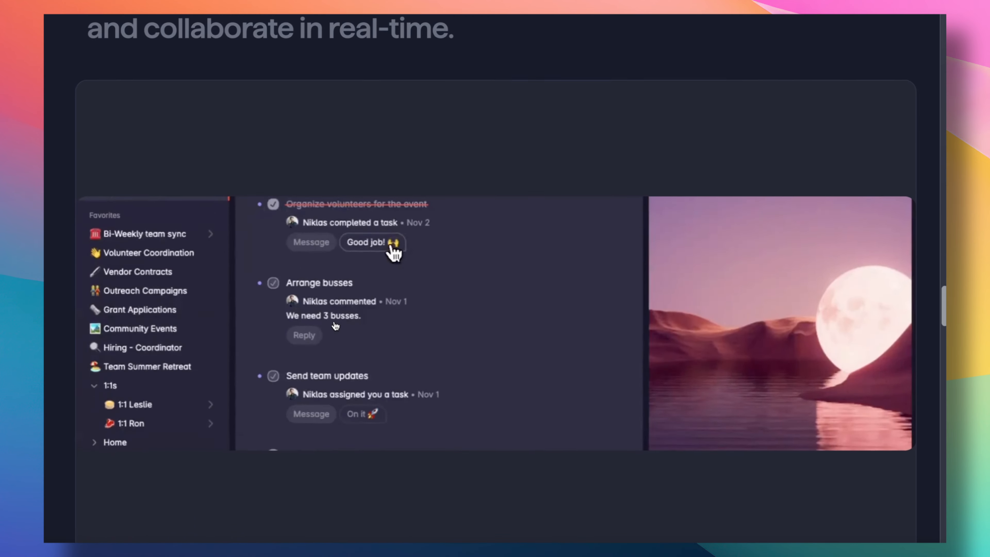
pyautogui.scroll(-5, 335, 325)
pyautogui.scroll(8, 335, 324)
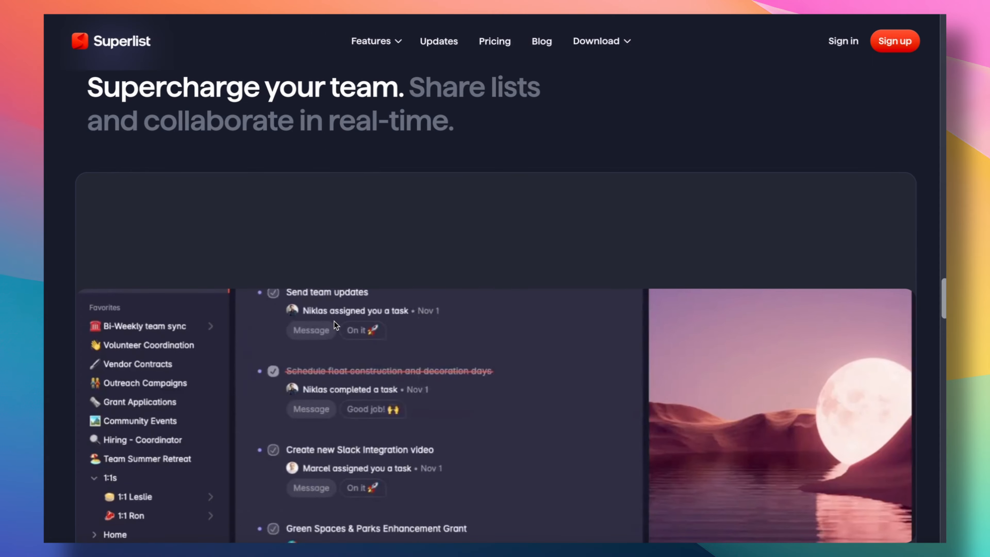
pyautogui.scroll(4, 334, 321)
pyautogui.scroll(-2, 261, 304)
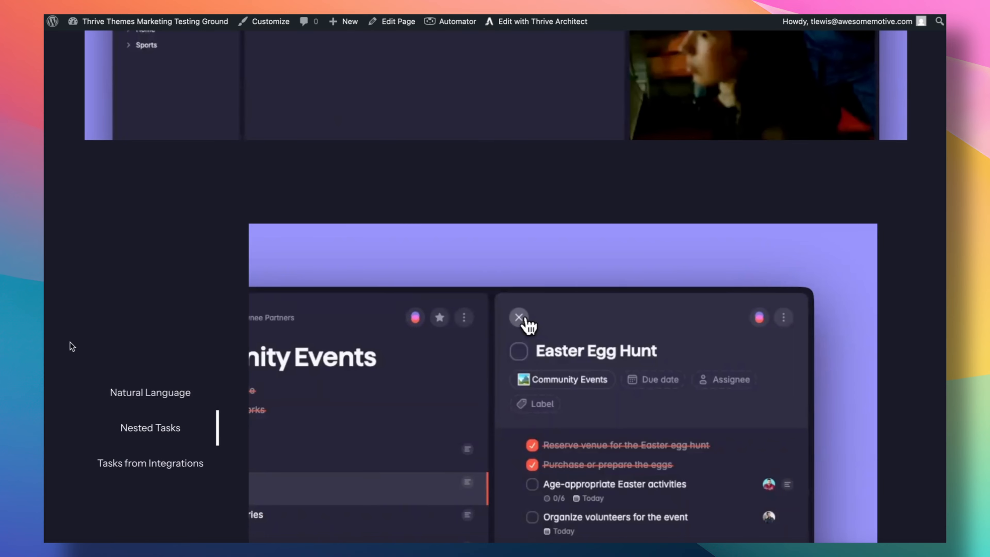
pyautogui.scroll(2, 500, 314)
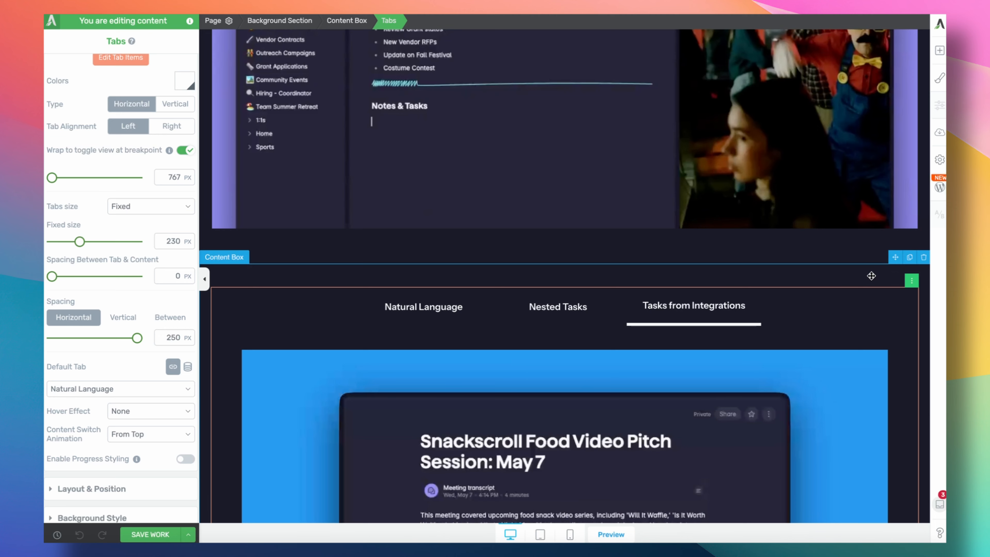
# Duplicate the whole background section containing the "Move seamlessly from Talk to Done" heading, video and tabs.
pyautogui.click(871, 276)
pyautogui.scroll(-15, 871, 276)
pyautogui.scroll(5, 758, 172)
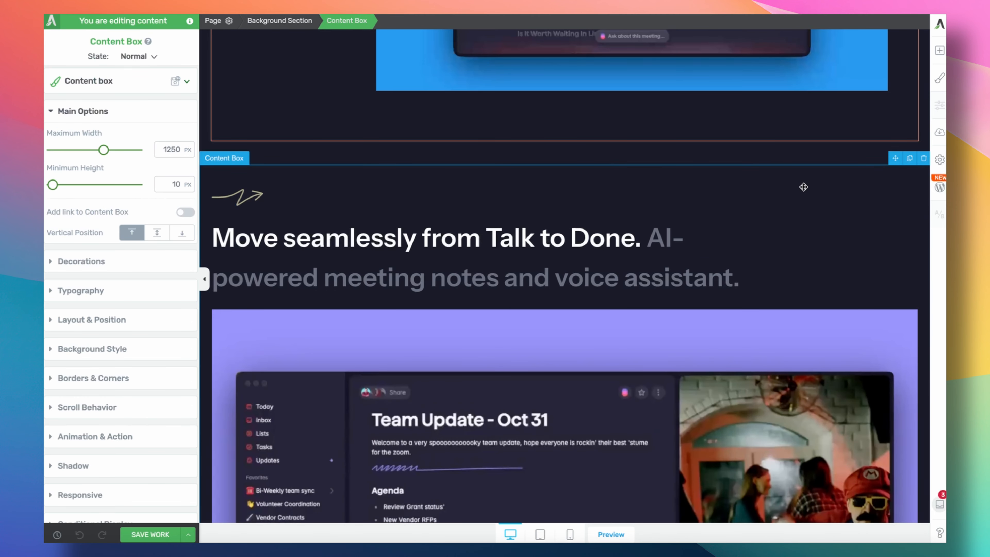
pyautogui.click(403, 39)
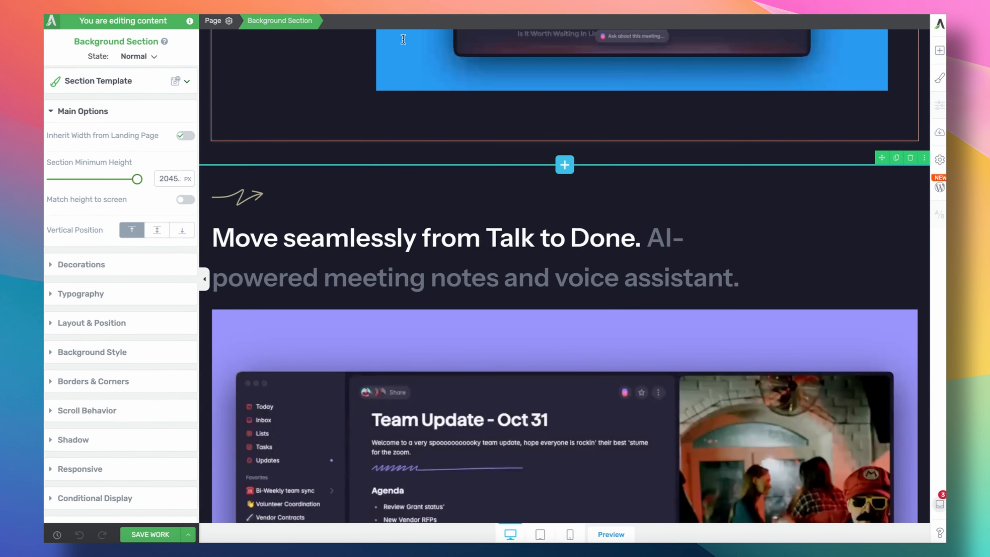
pyautogui.click(895, 158)
# Replace the white heading text in the lower duplicated section with "Supercharge your team." to match the Superlist reference page.
pyautogui.scroll(-20, 571, 289)
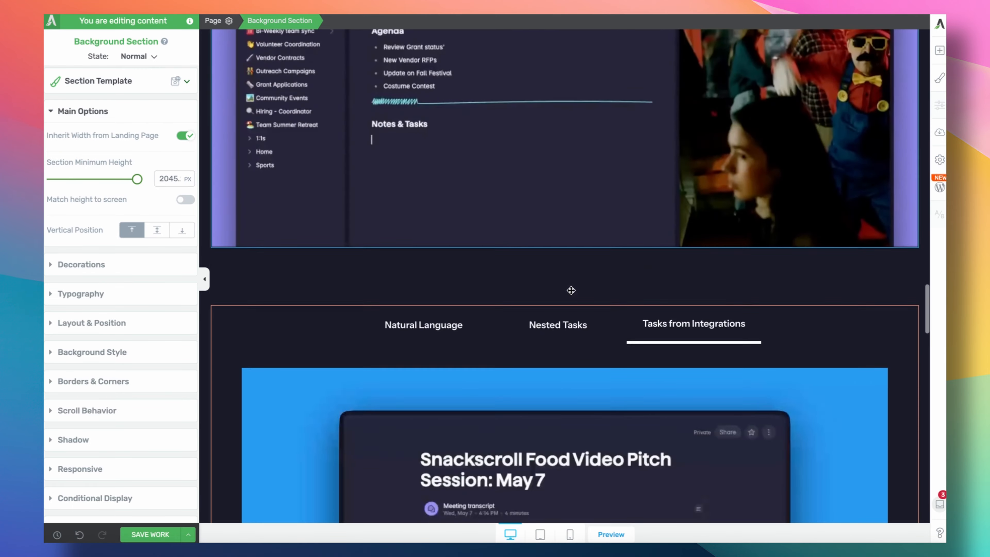
pyautogui.scroll(-7, 570, 290)
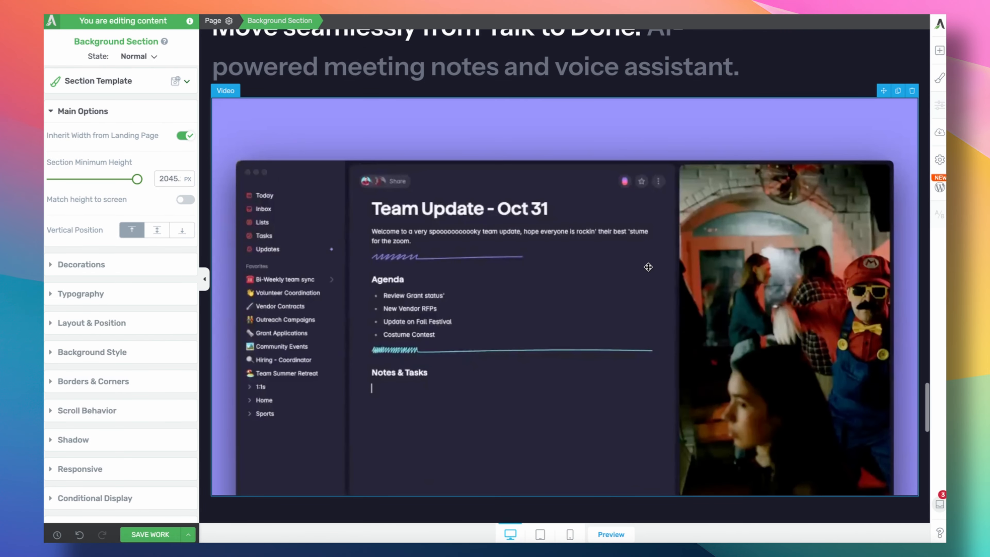
pyautogui.click(238, 238)
pyautogui.scroll(1, 269, 223)
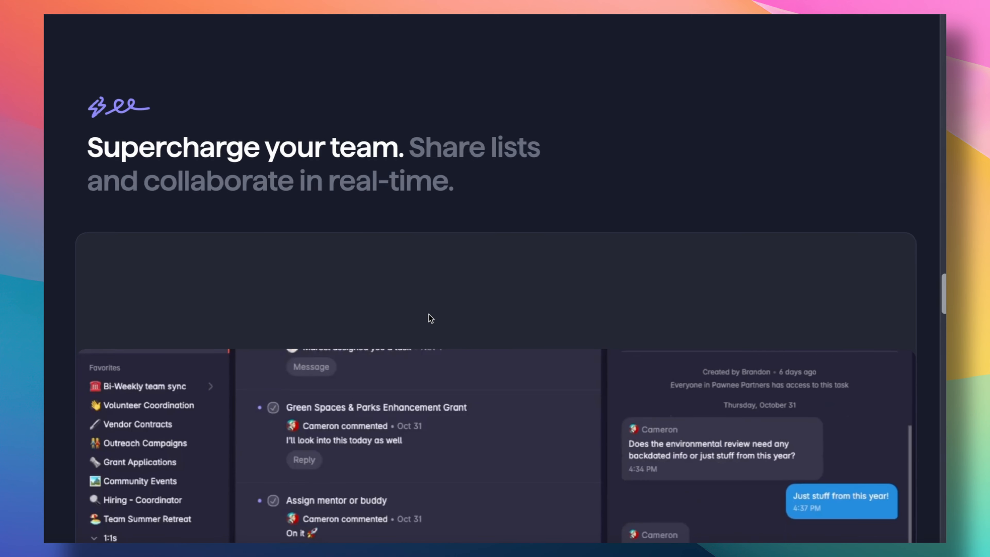
pyautogui.scroll(5, 428, 312)
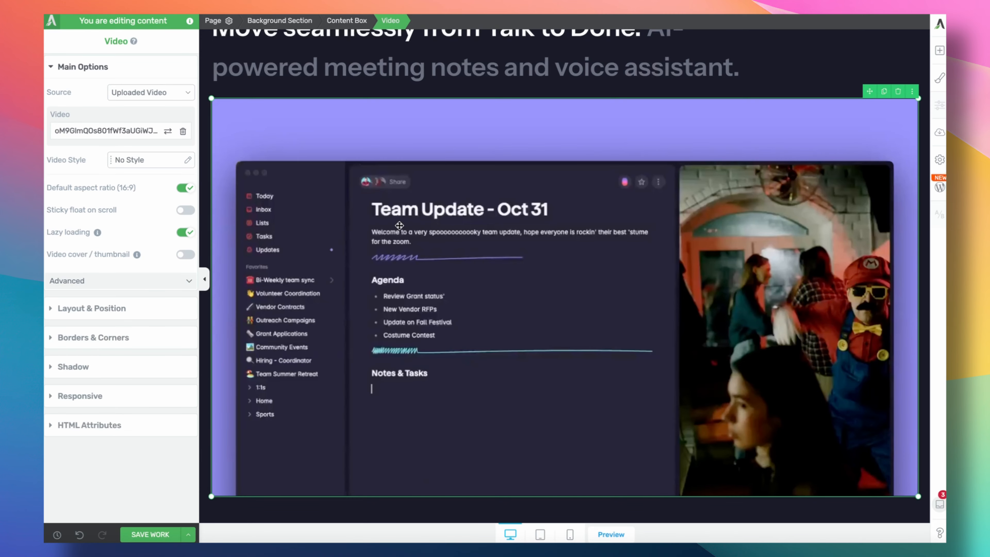
pyautogui.scroll(3, 565, 273)
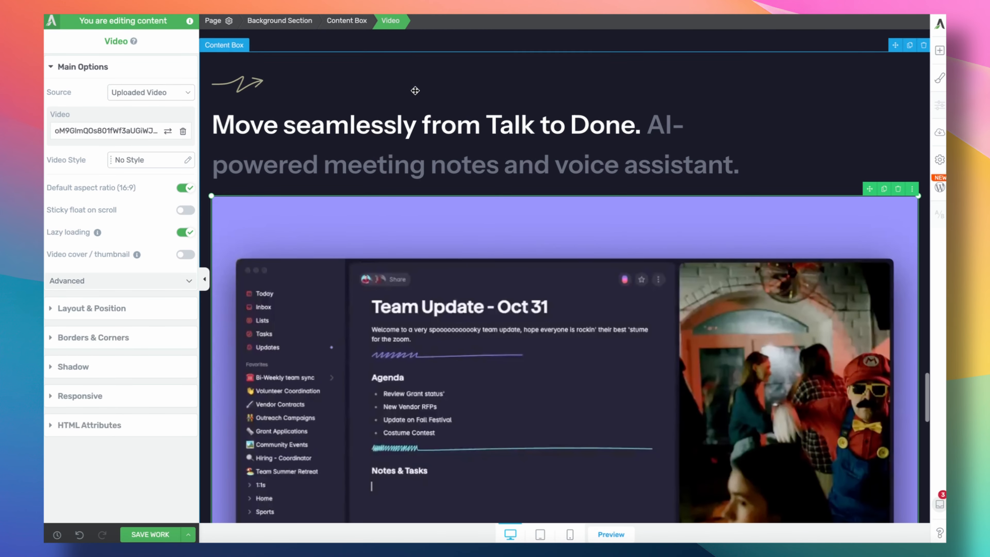
pyautogui.click(647, 127)
pyautogui.moveTo(636, 119); pyautogui.dragTo(191, 127)
pyautogui.write('Supercharge your team')
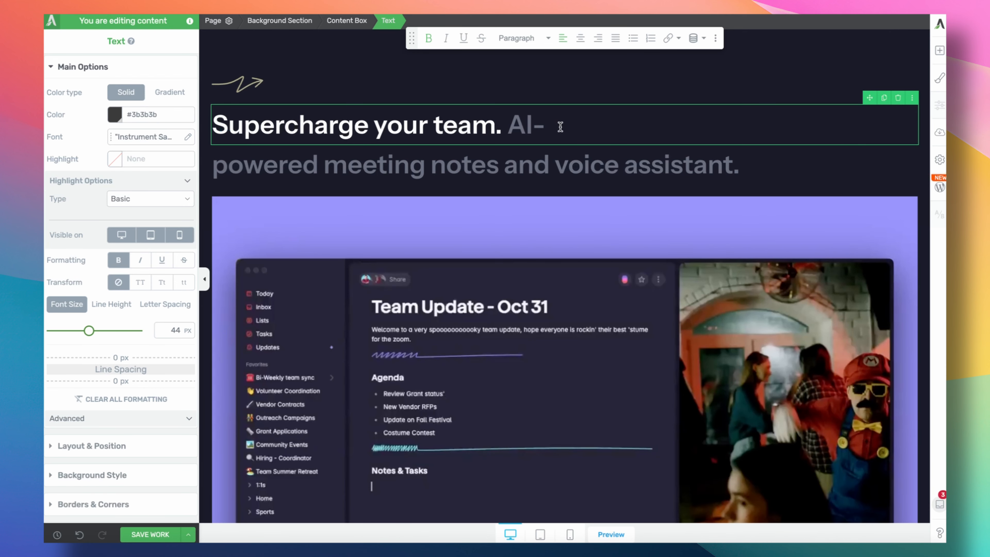
# Replace the grey heading text with "Share lists" on the first line and "and collaborate in real time." on the second.
pyautogui.doubleClick(512, 124)
pyautogui.write('Share lists')
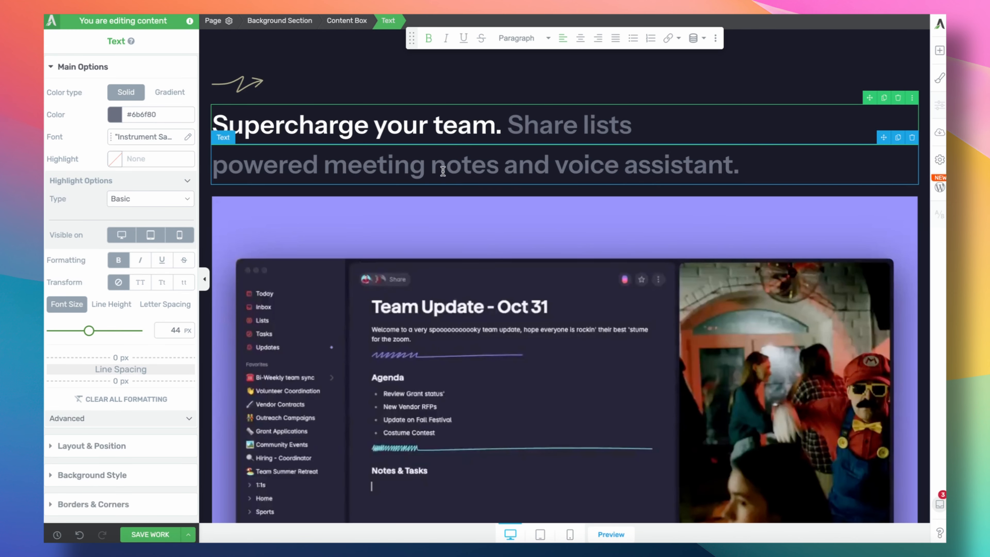
pyautogui.tripleClick(442, 168)
pyautogui.write('and')
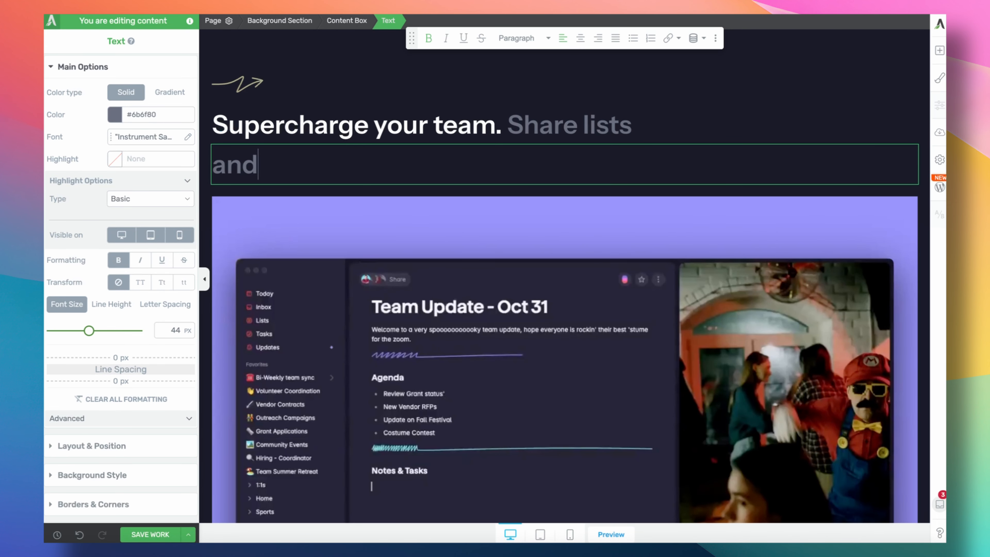
pyautogui.write(' collaborate in real time.')
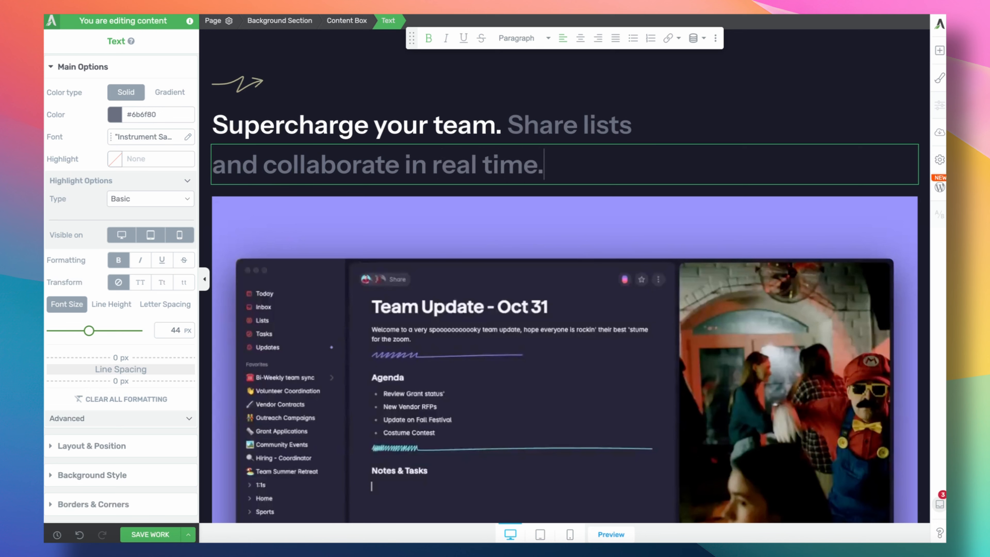
pyautogui.click(489, 259)
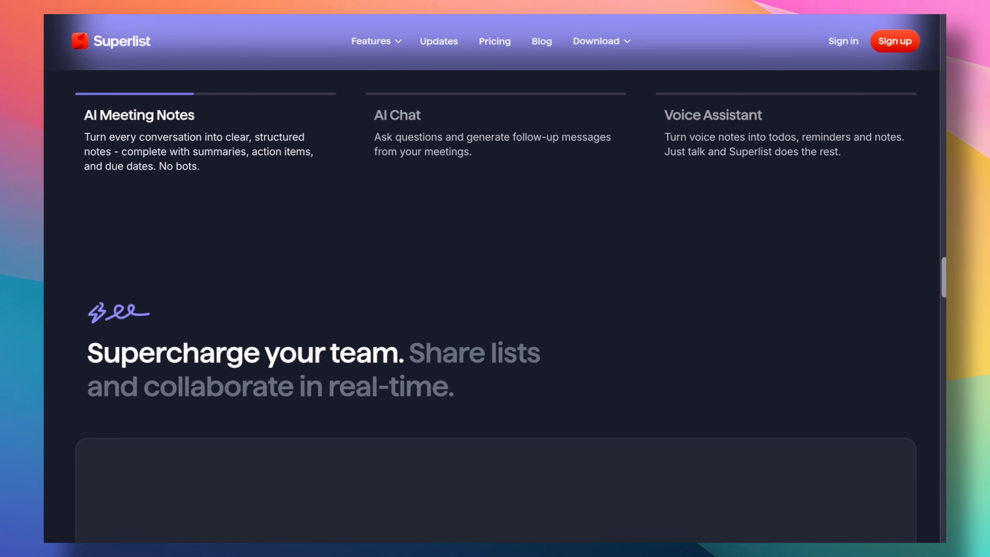
# Delete the content box holding the tabs below the video in the "Supercharge your team" section.
pyautogui.scroll(-10, 338, 317)
pyautogui.scroll(-8, 300, 330)
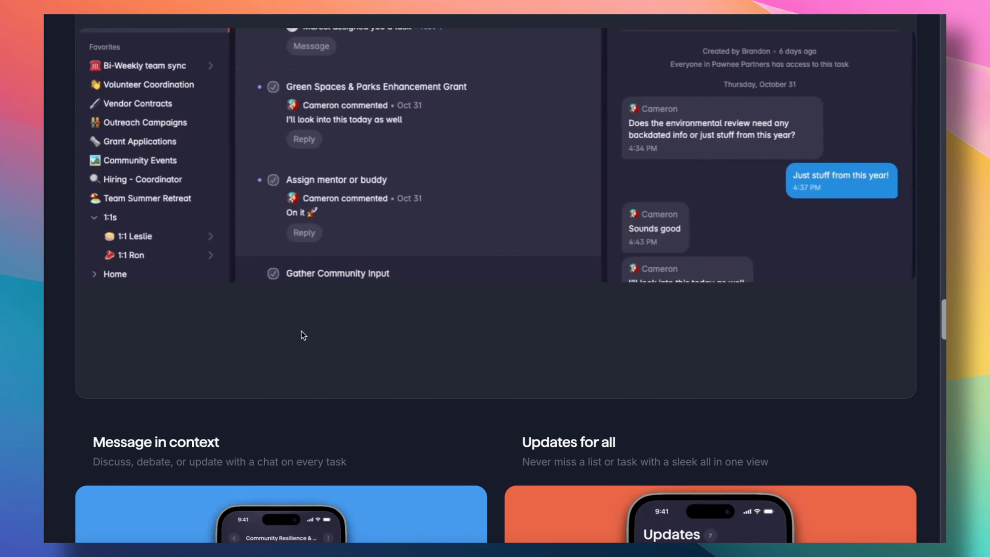
pyautogui.scroll(-3, 297, 332)
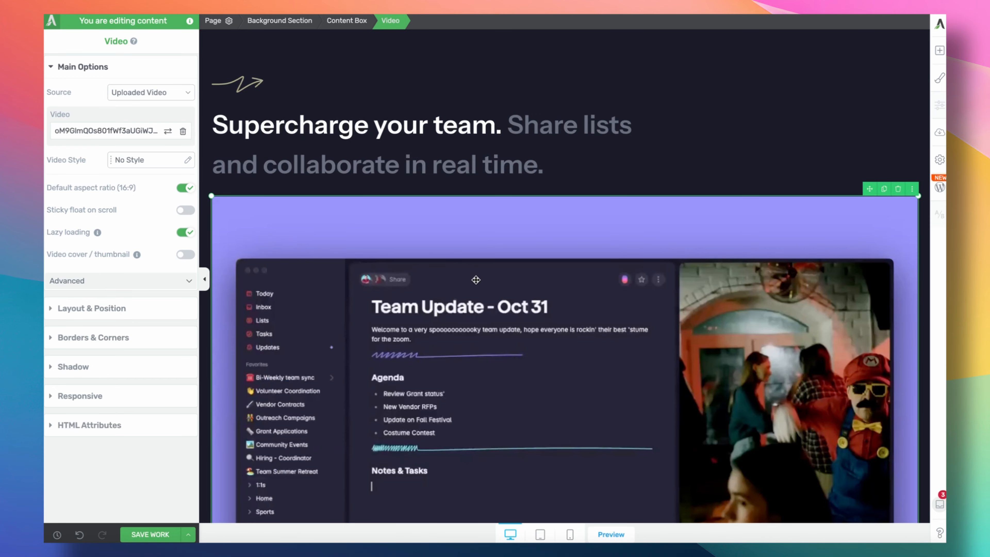
pyautogui.scroll(-10, 476, 280)
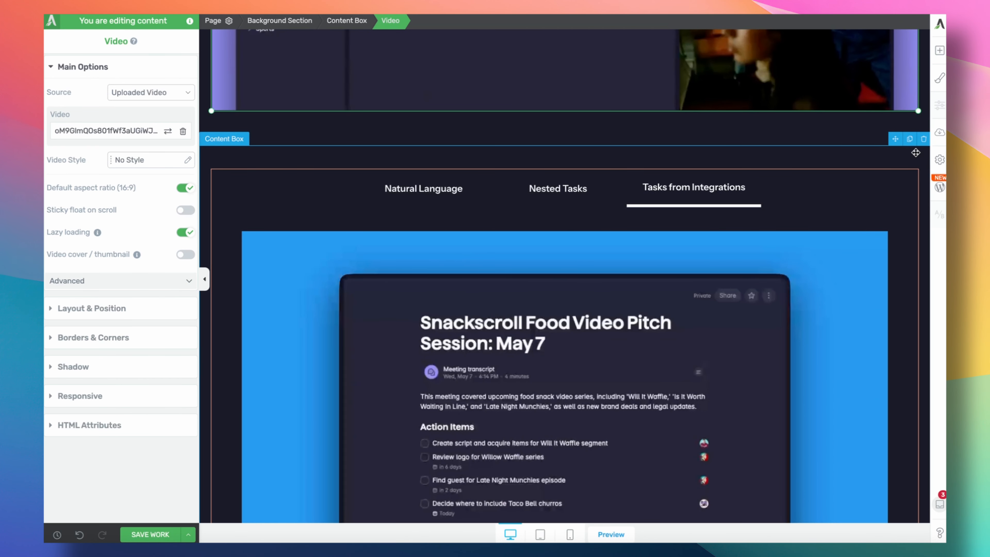
pyautogui.click(903, 177)
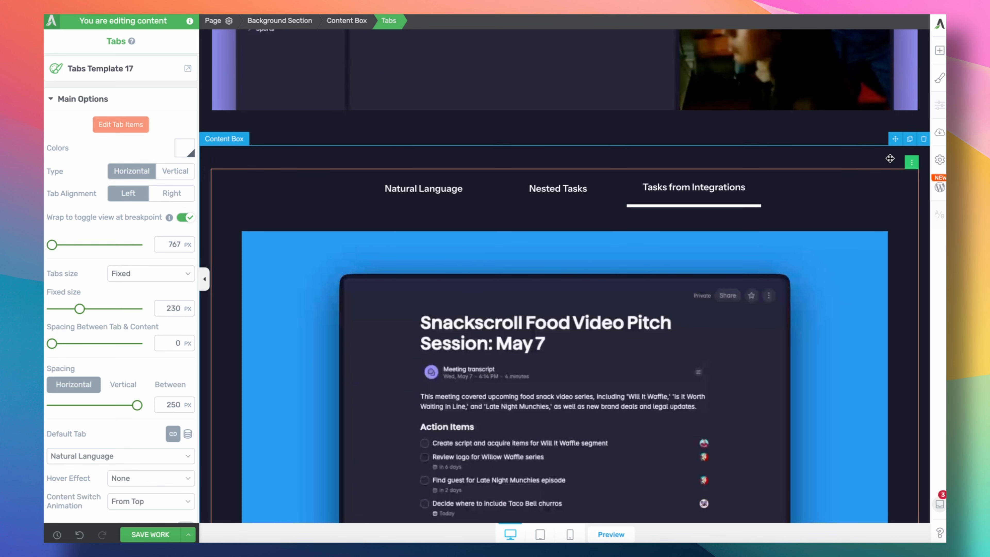
pyautogui.click(897, 145)
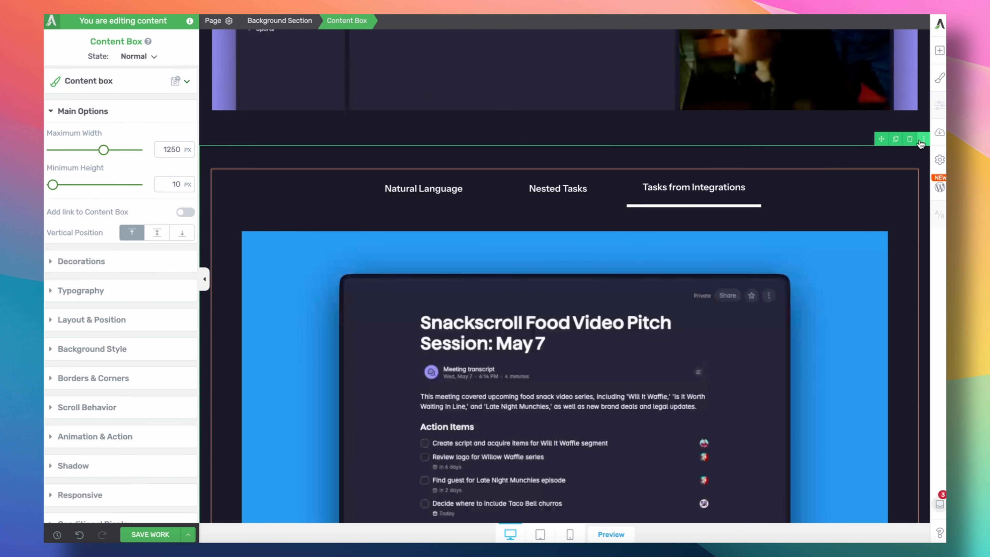
pyautogui.click(911, 139)
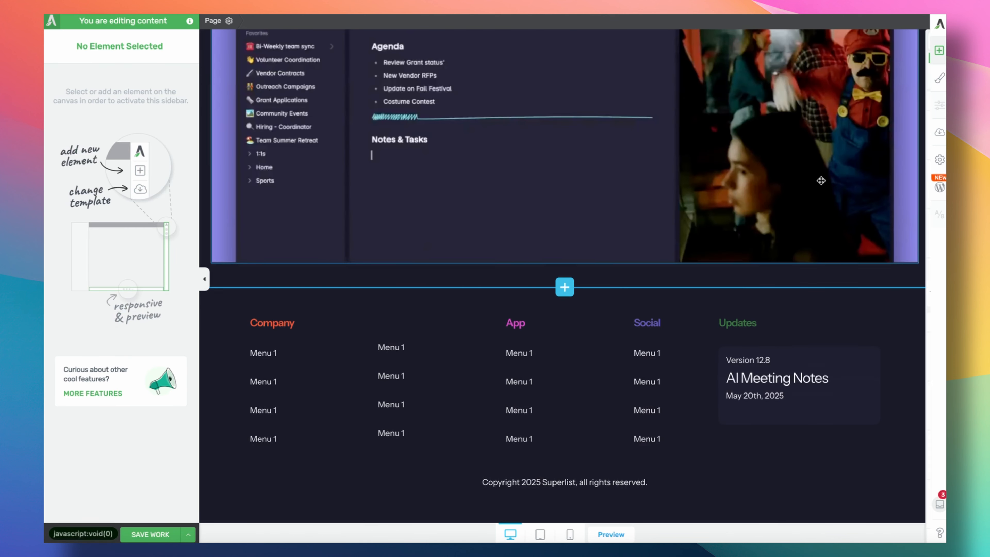
# Add a content box below the section's video and insert a two-column layout inside it.
pyautogui.click(939, 50)
pyautogui.moveTo(868, 235); pyautogui.dragTo(628, 265)
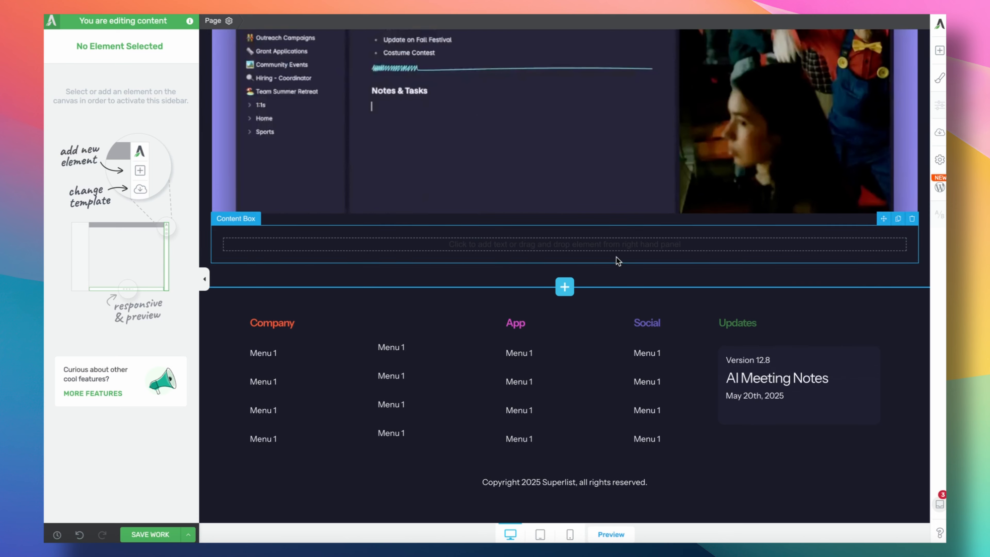
pyautogui.click(939, 50)
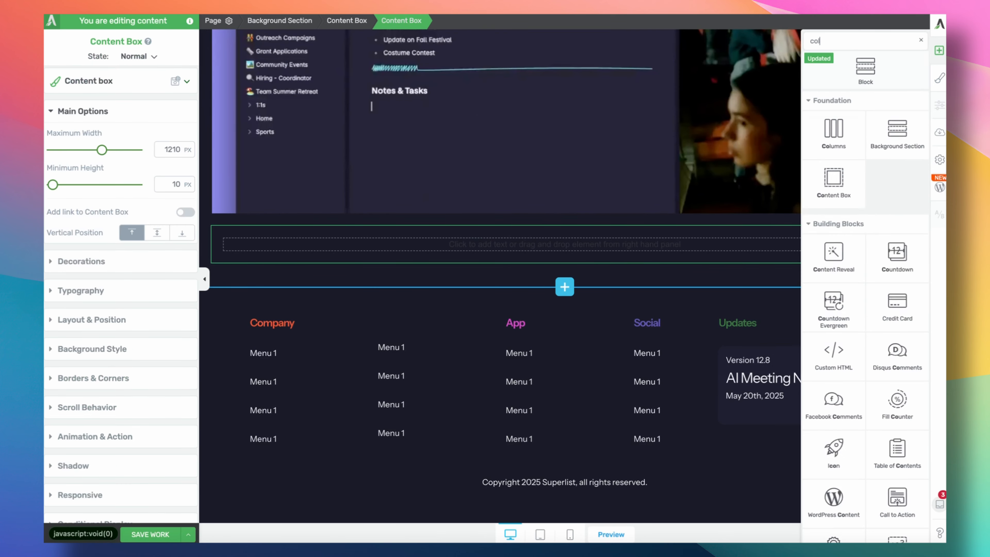
pyautogui.write('col')
pyautogui.moveTo(833, 91); pyautogui.dragTo(573, 240)
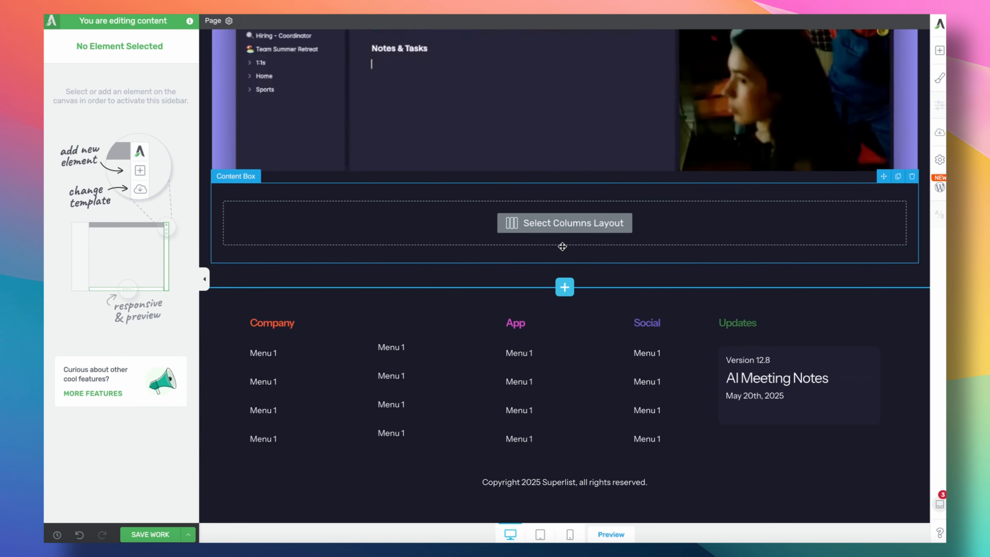
pyautogui.click(497, 255)
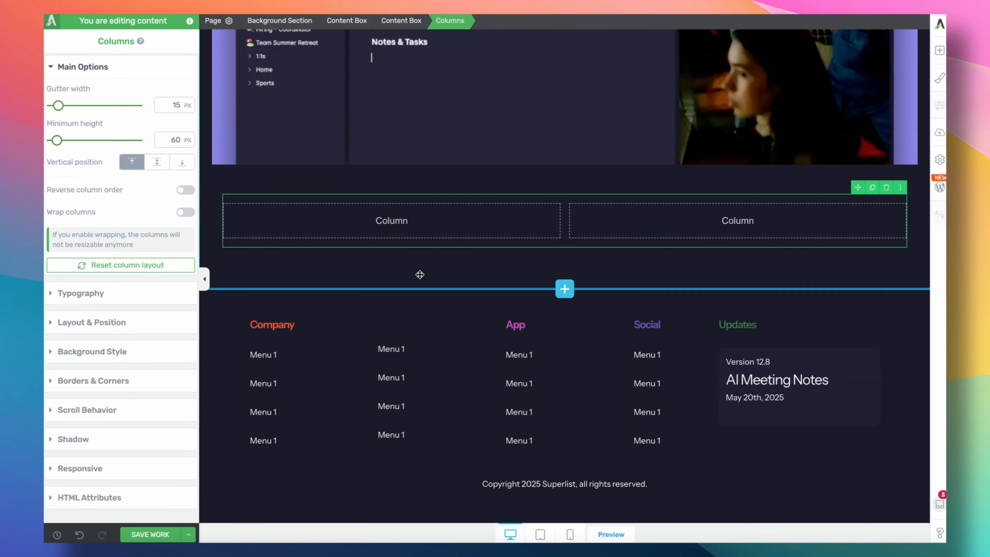
# Duplicate the hero's "Introducing: Meeting Notes" text and move the copy into the first column of the new two-column layout.
pyautogui.scroll(15, 516, 188)
pyautogui.scroll(10, 515, 188)
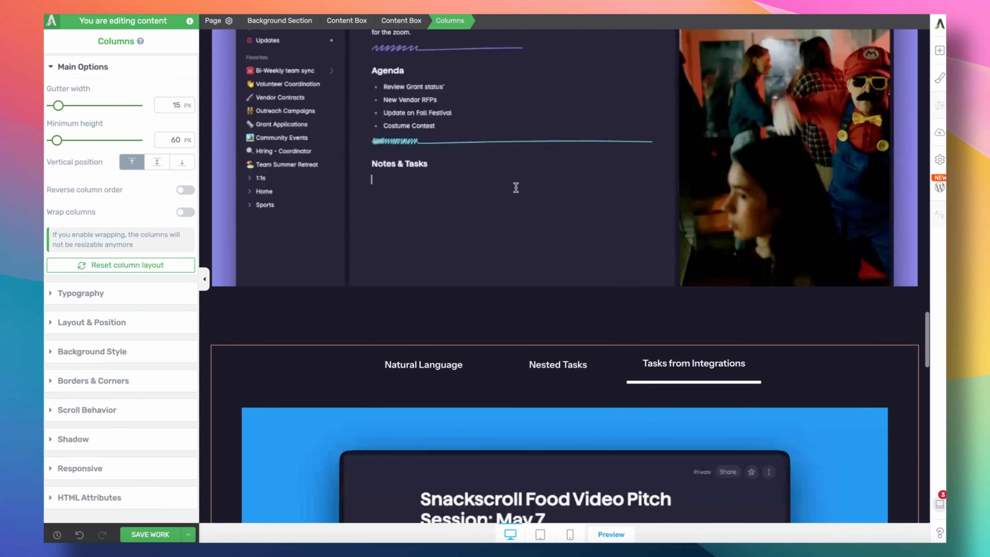
pyautogui.scroll(15, 516, 188)
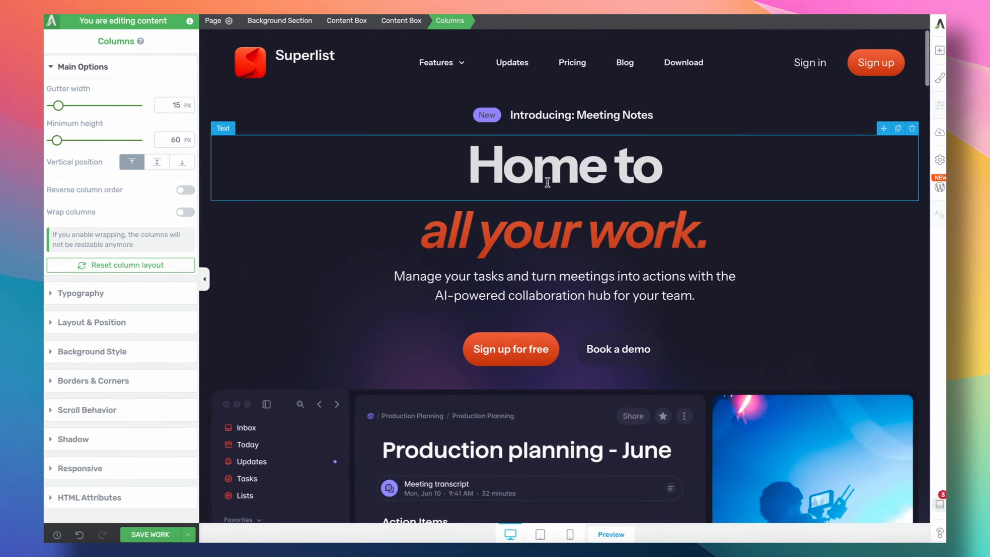
pyautogui.click(647, 115)
pyautogui.click(626, 105)
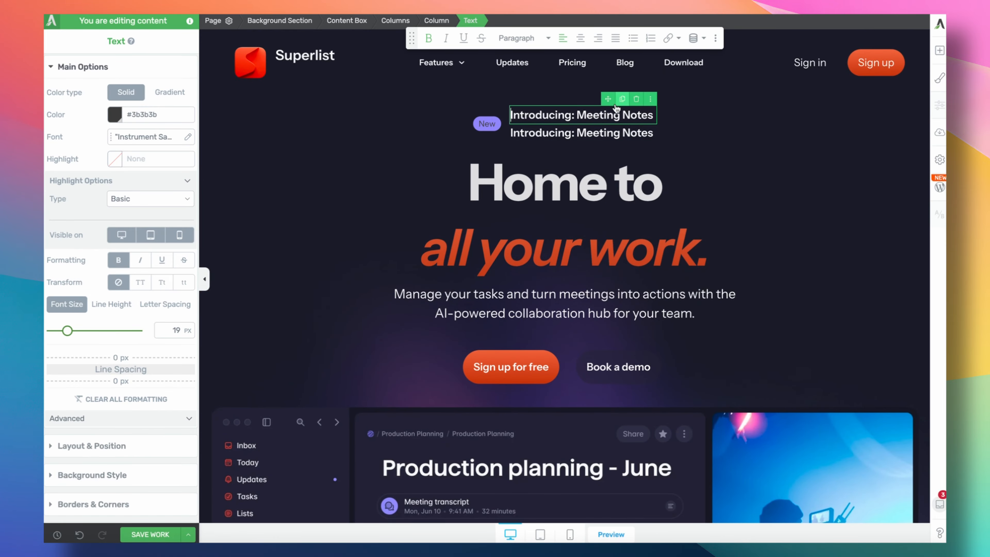
pyautogui.moveTo(607, 99)
pyautogui.mouseDown()
pyautogui.moveTo(592, 411)
pyautogui.moveTo(335, 124)
pyautogui.moveTo(374, 236)
pyautogui.moveTo(369, 227)
pyautogui.mouseUp()
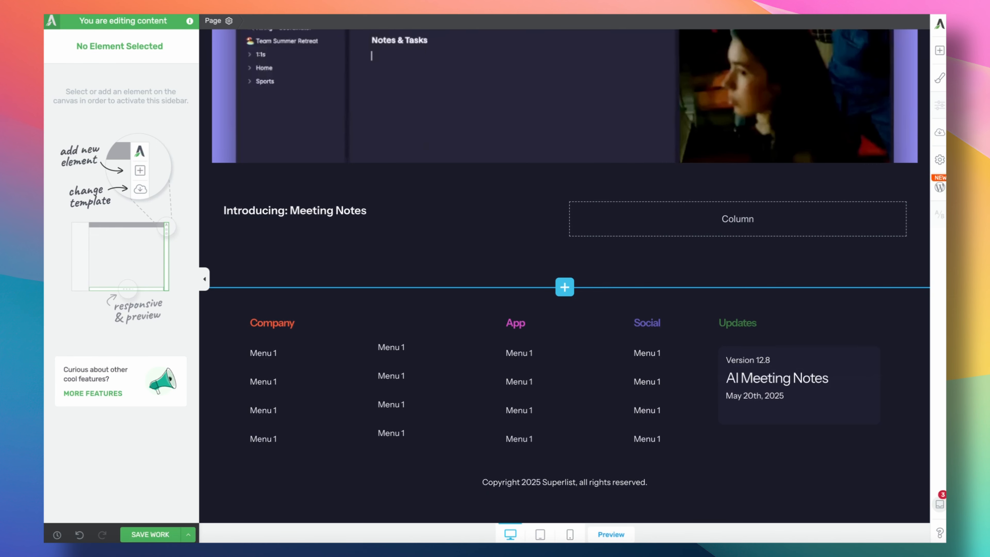
# Replace the copied text in the first column with "Message in context".
pyautogui.click(351, 212)
pyautogui.tripleClick(351, 212)
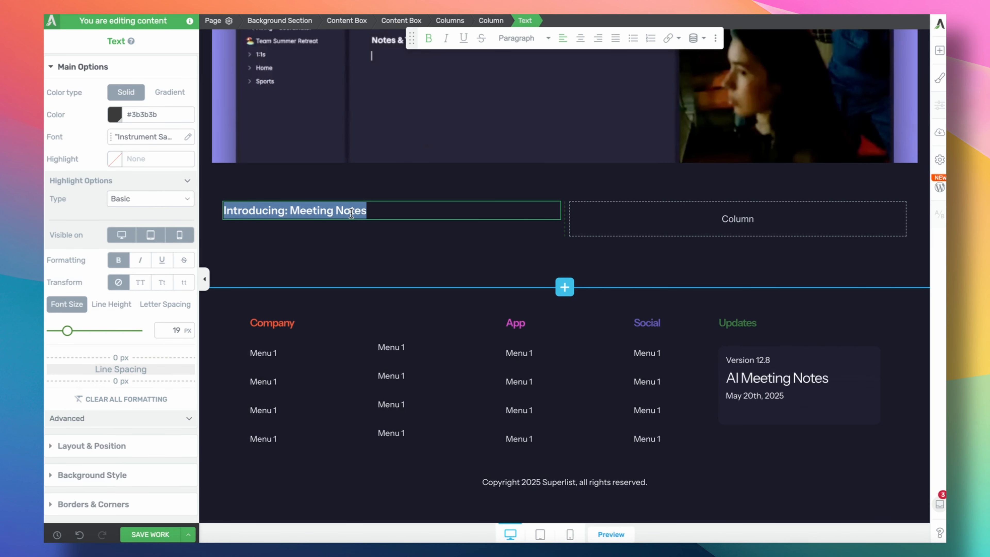
pyautogui.write('Message in context')
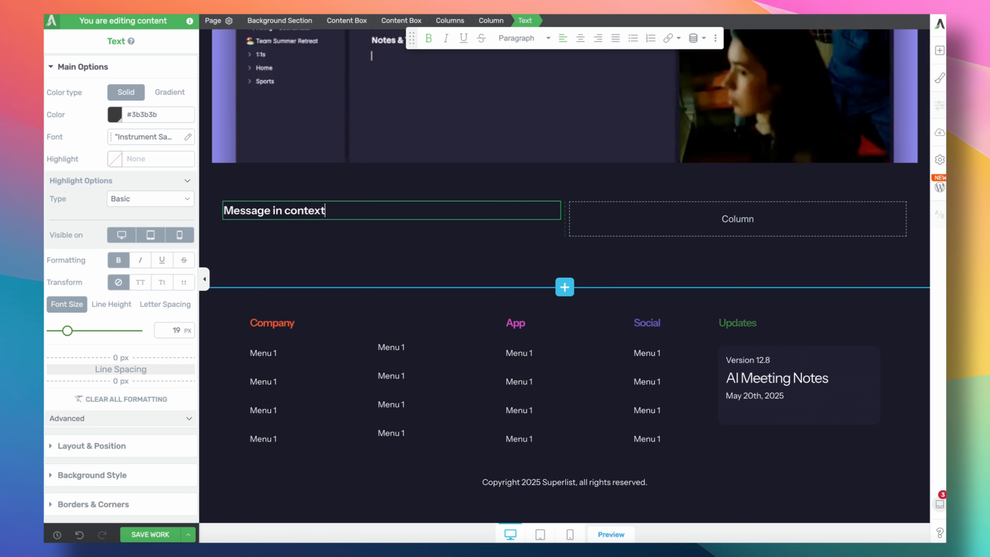
# Try larger font sizes of 32 px and 28 px on the "Message in context" text.
pyautogui.press('super+a')
pyautogui.doubleClick(171, 330)
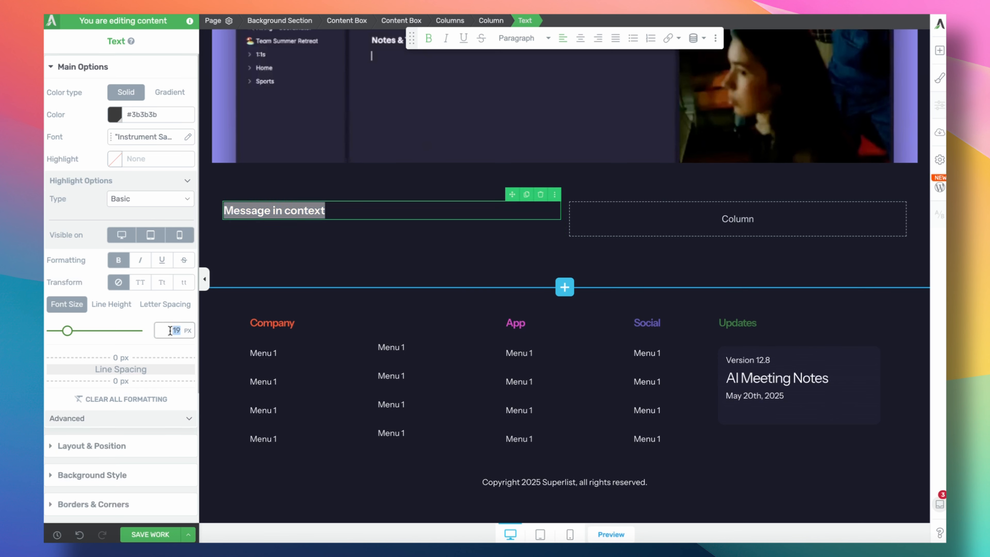
pyautogui.write('22')
pyautogui.doubleClick(163, 332)
pyautogui.write('25')
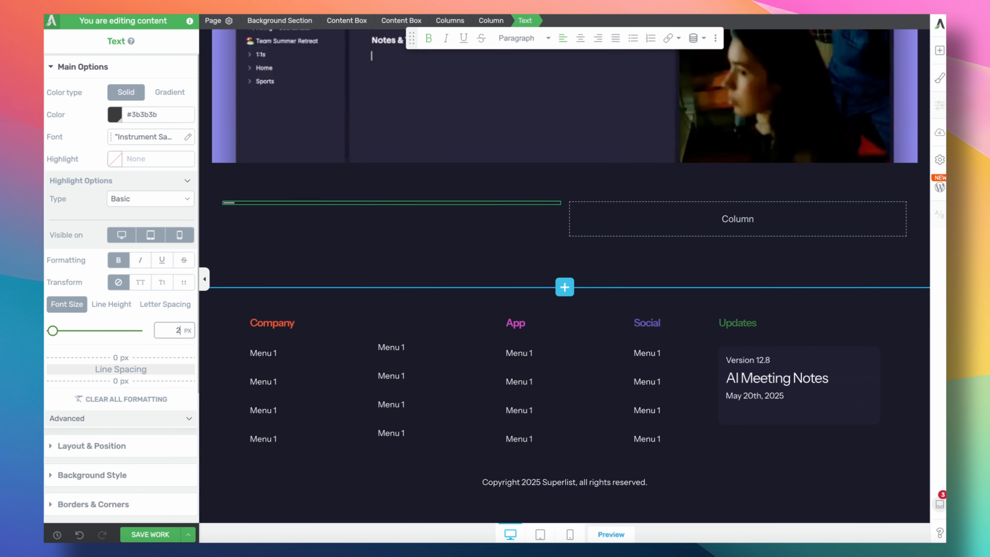
pyautogui.press('BackSpace')
pyautogui.press('BackSpace')
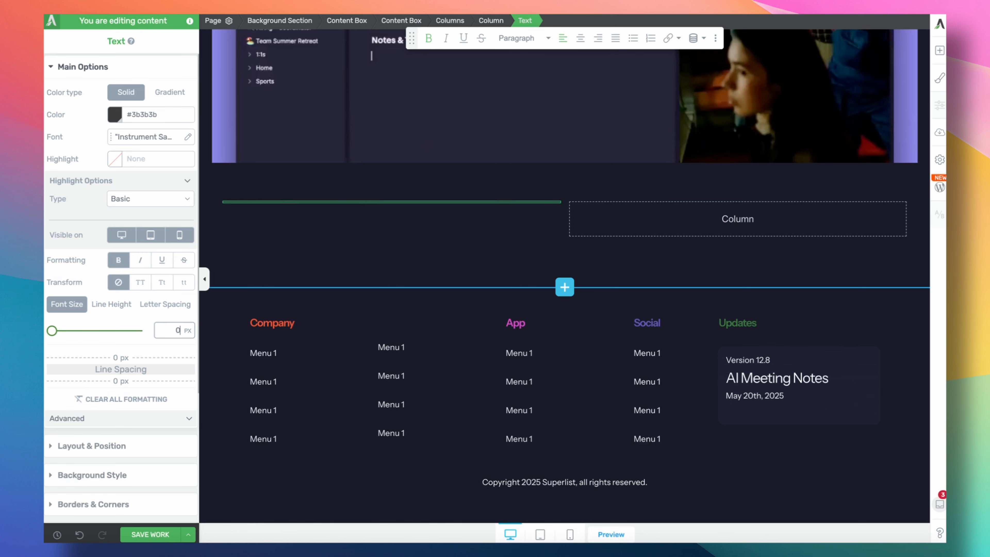
pyautogui.write('32')
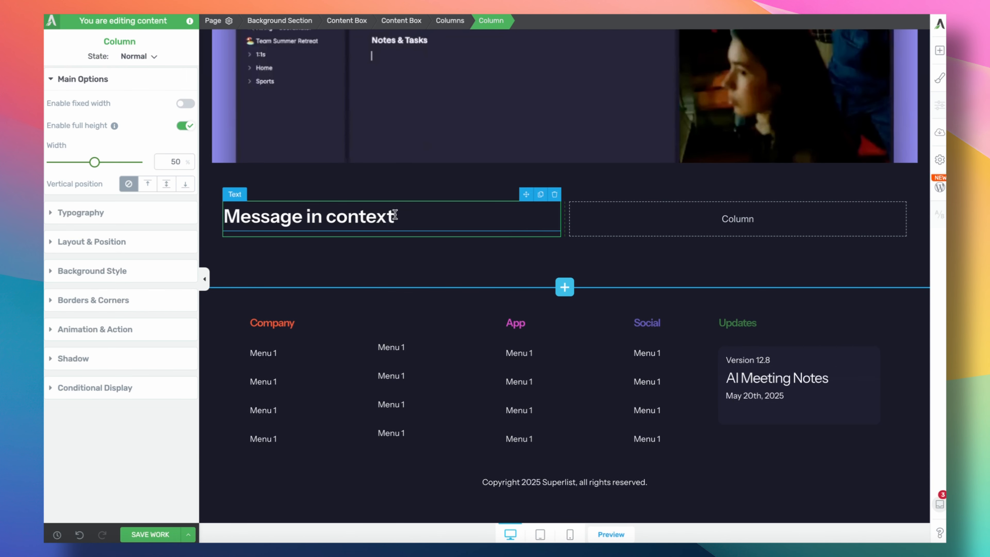
pyautogui.click(163, 329)
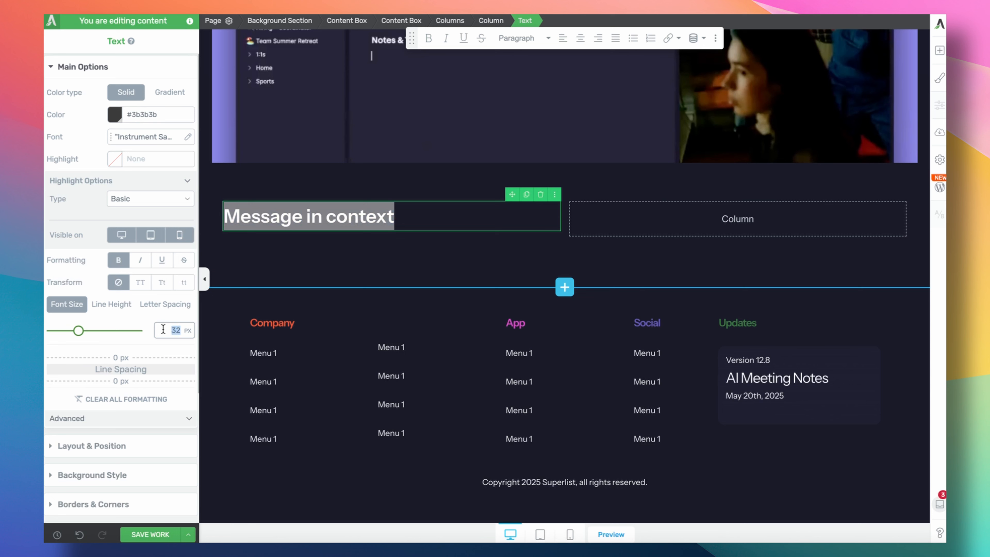
pyautogui.click(486, 196)
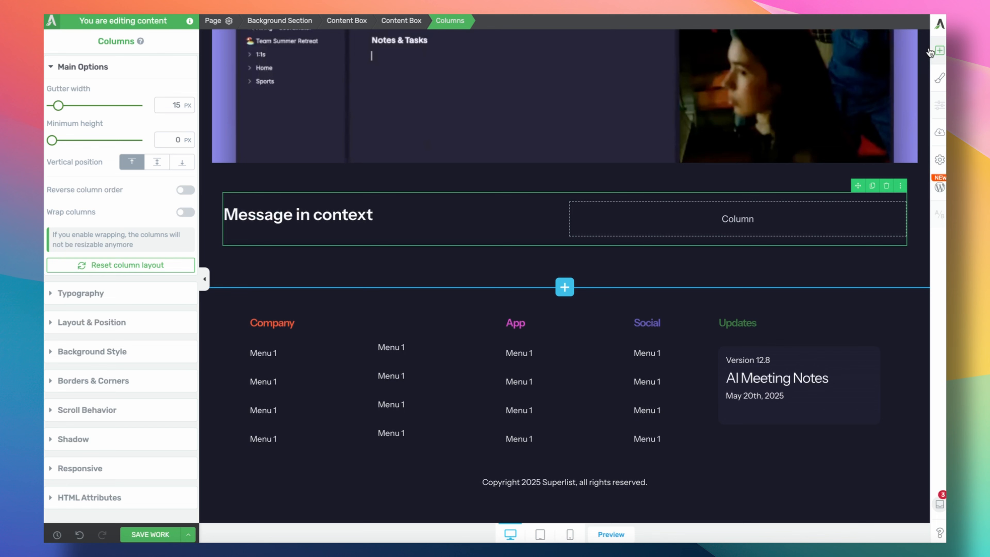
# Add a content box in the first column and move the "Message in context" text into it.
pyautogui.click(937, 51)
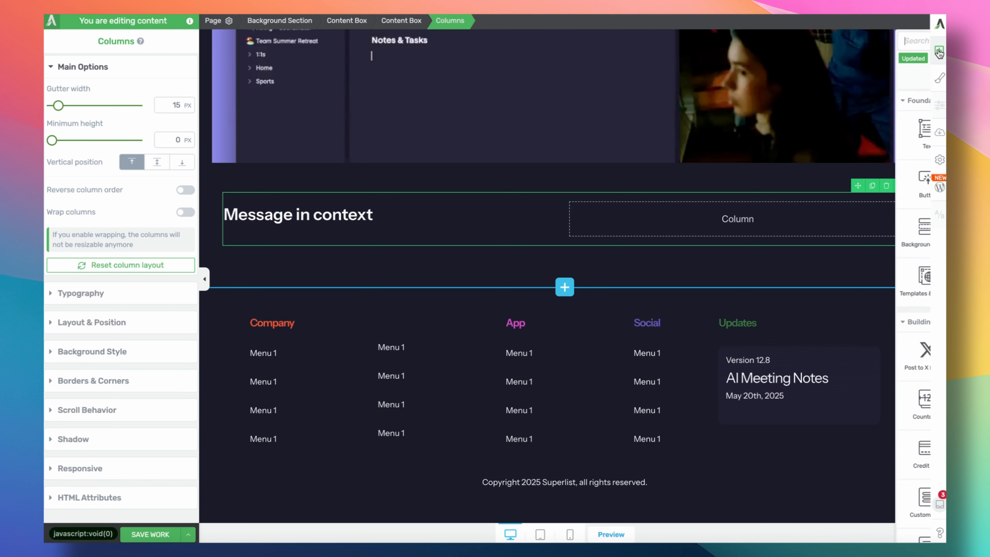
pyautogui.moveTo(814, 162); pyautogui.dragTo(316, 223)
pyautogui.click(442, 212)
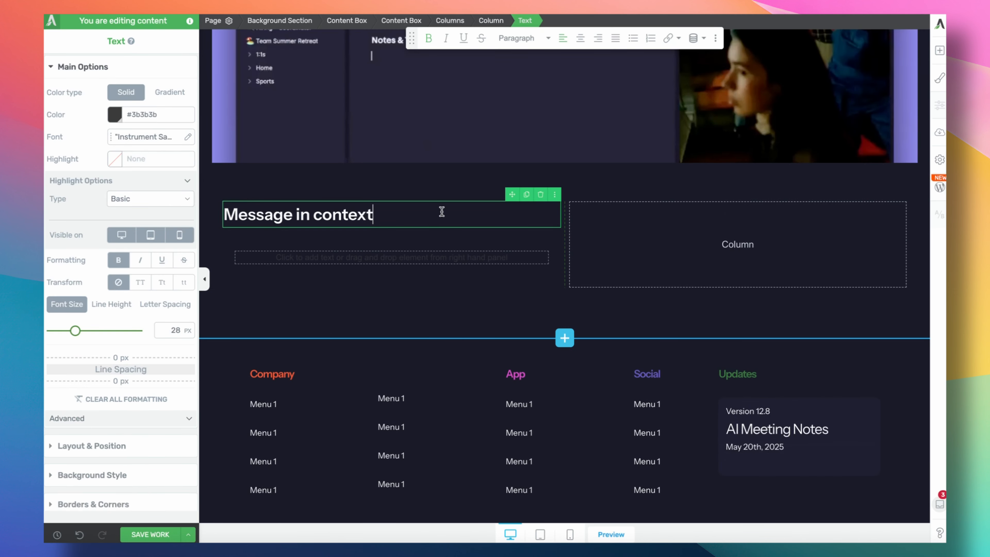
pyautogui.moveTo(442, 212); pyautogui.dragTo(484, 256)
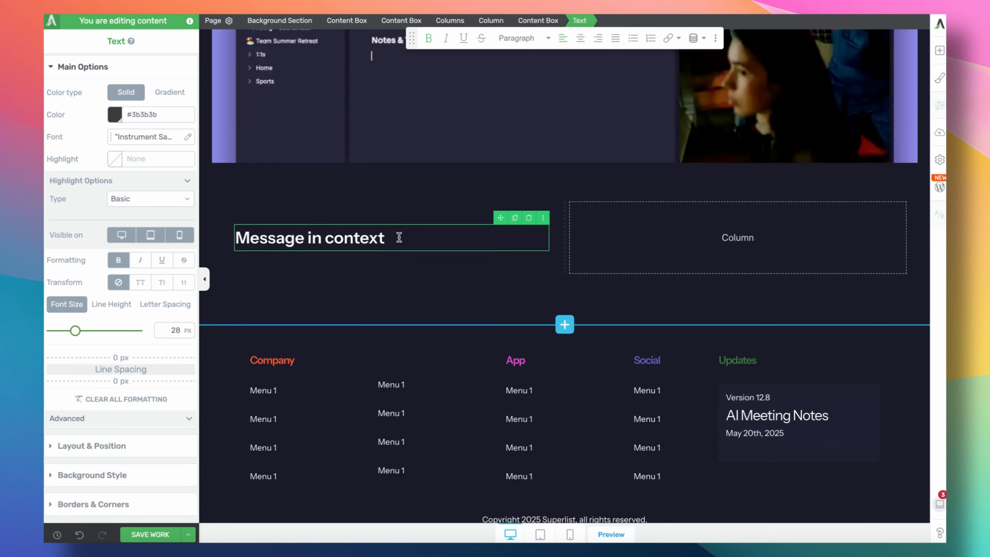
# Set the font size of the "Message in context" text to 24 px.
pyautogui.tripleClick(399, 238)
pyautogui.doubleClick(177, 326)
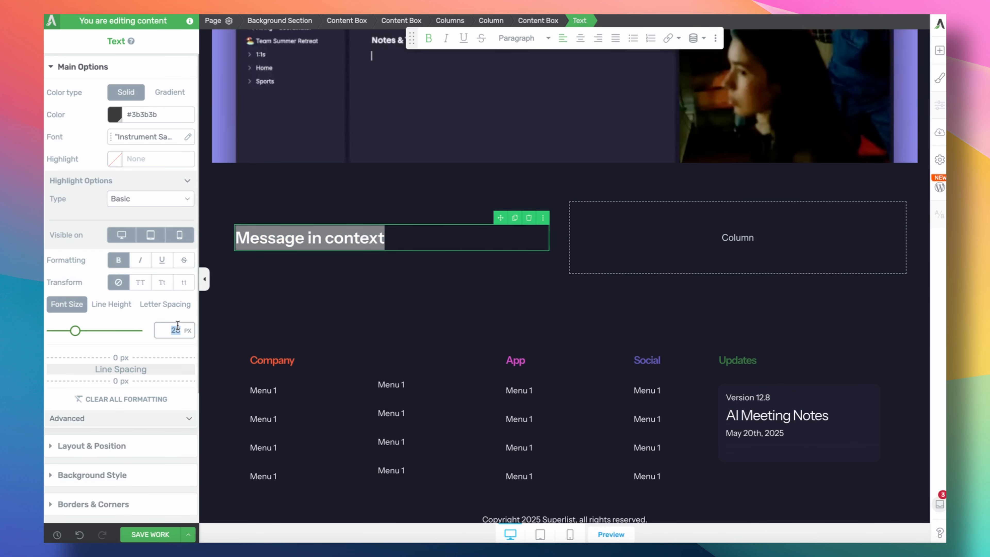
pyautogui.write('24')
pyautogui.click(447, 235)
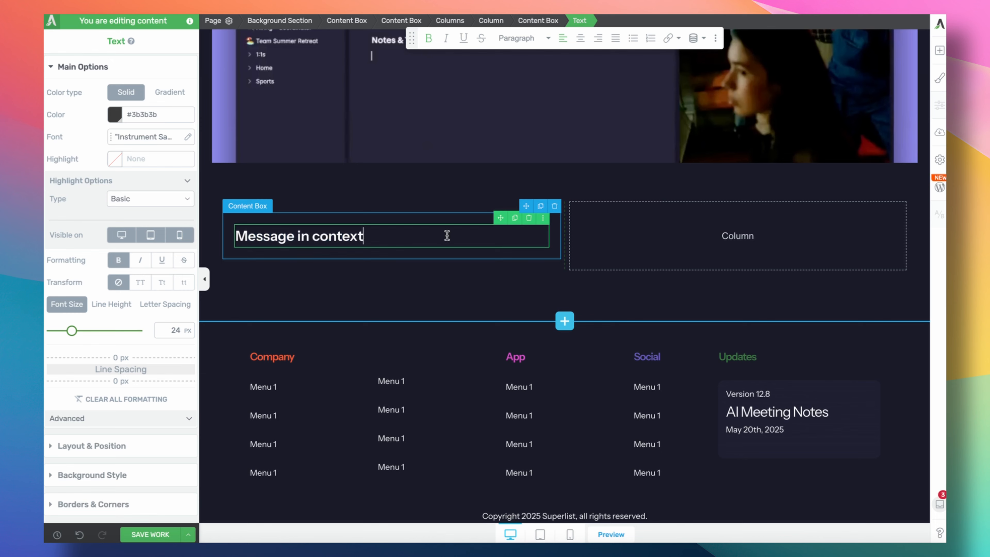
# Duplicate "Message in context" and replace the copy with "Discuss, debate, or update with a chat on every task" from the Superlist reference page.
pyautogui.click(515, 218)
pyautogui.click(358, 259)
pyautogui.doubleClick(343, 259)
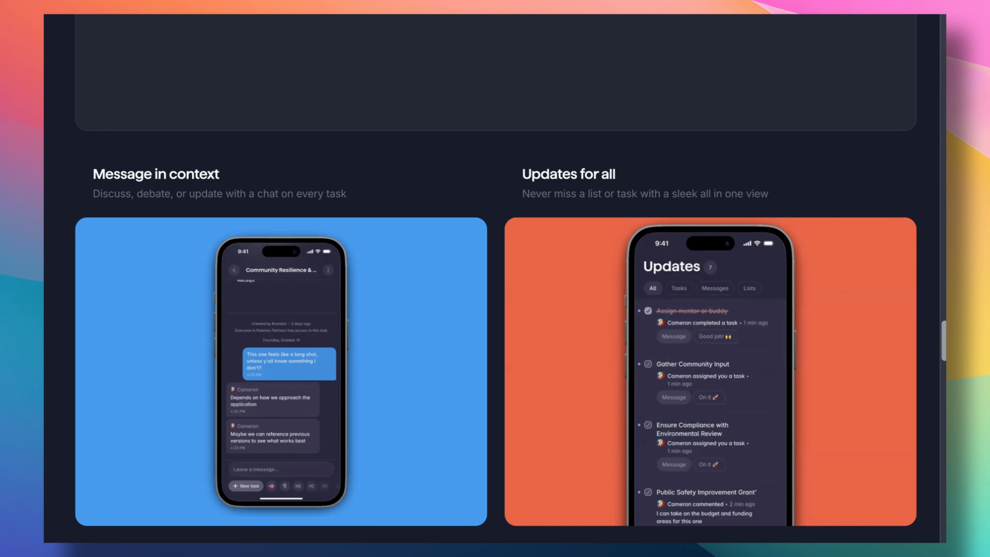
pyautogui.tripleClick(229, 193)
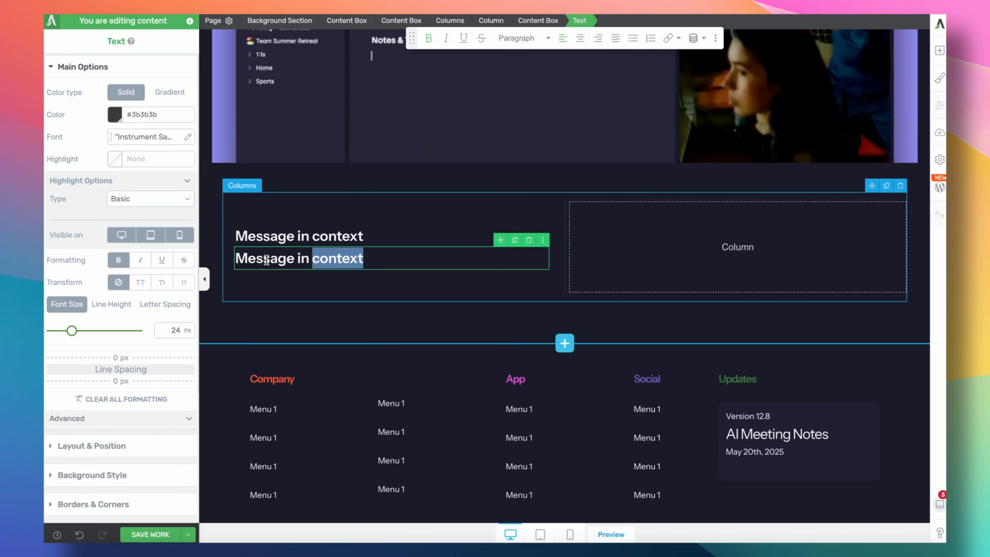
pyautogui.click(267, 260)
pyautogui.tripleClick(267, 260)
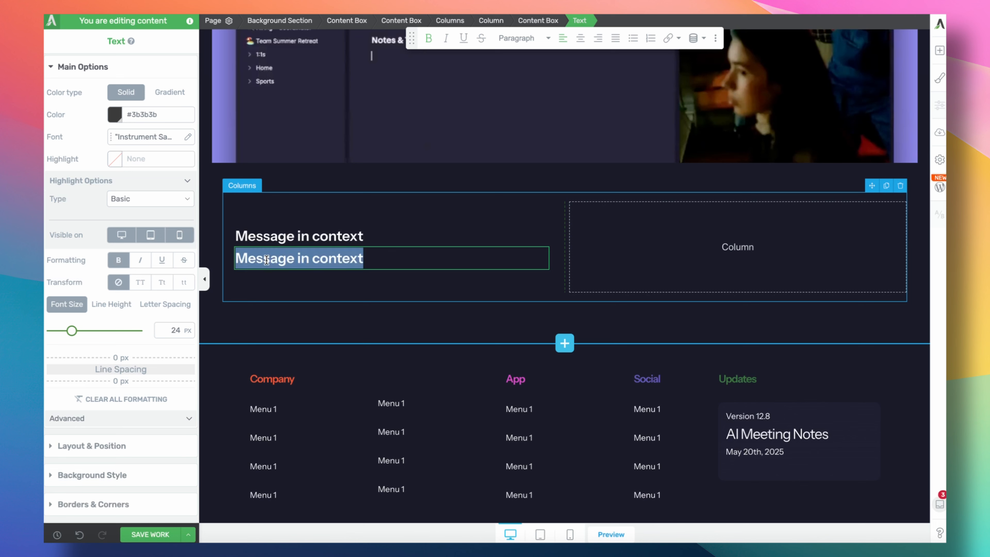
pyautogui.press('super+v')
# Format the "Discuss, debate, or update" line as non-bold 18 px text in the grey General text theme color #6a6b6c.
pyautogui.tripleClick(271, 268)
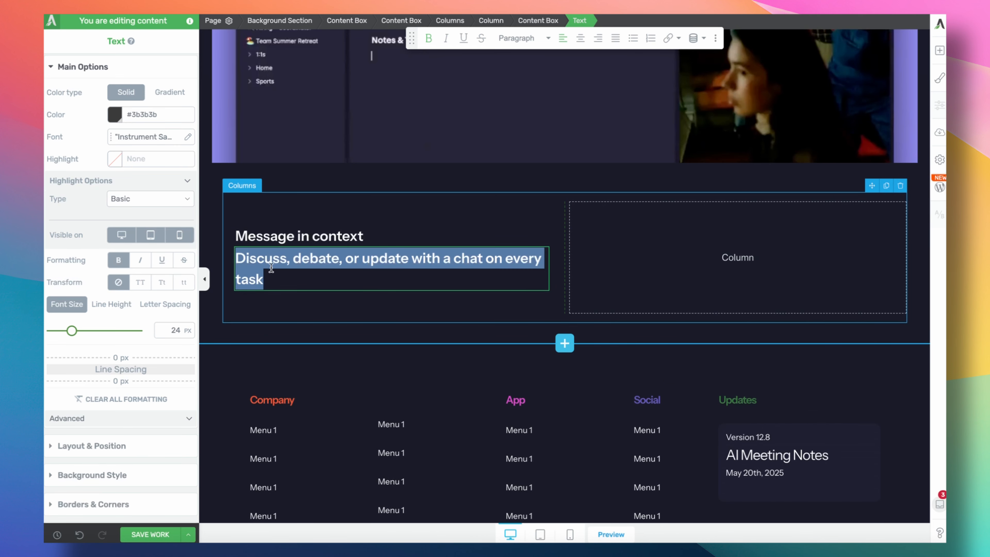
pyautogui.doubleClick(174, 330)
pyautogui.write('18')
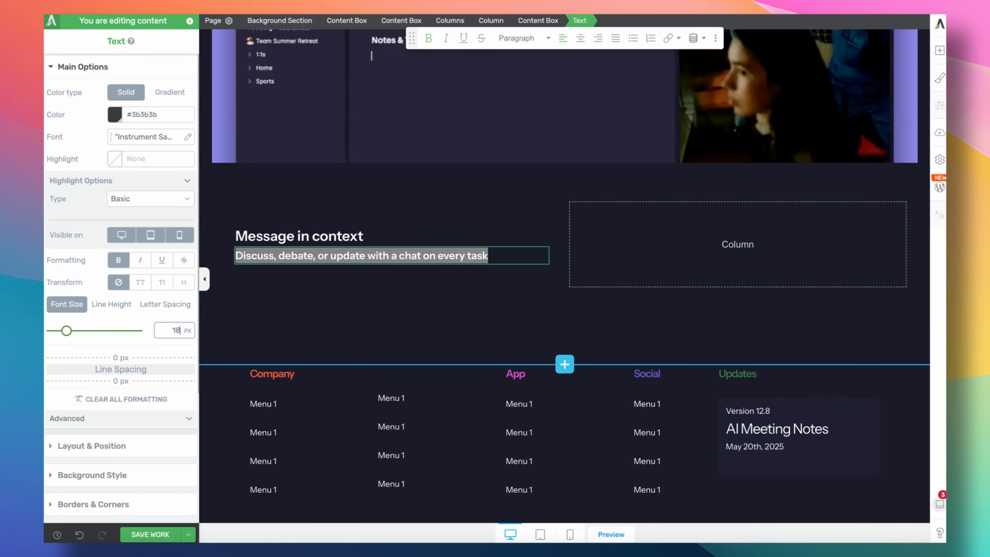
pyautogui.click(114, 117)
pyautogui.click(117, 369)
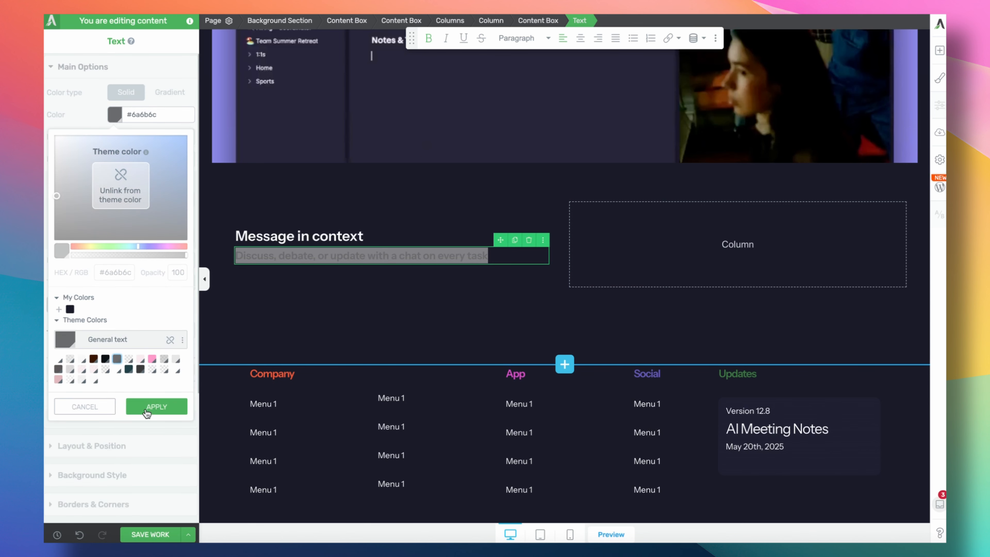
pyautogui.click(141, 405)
pyautogui.click(327, 287)
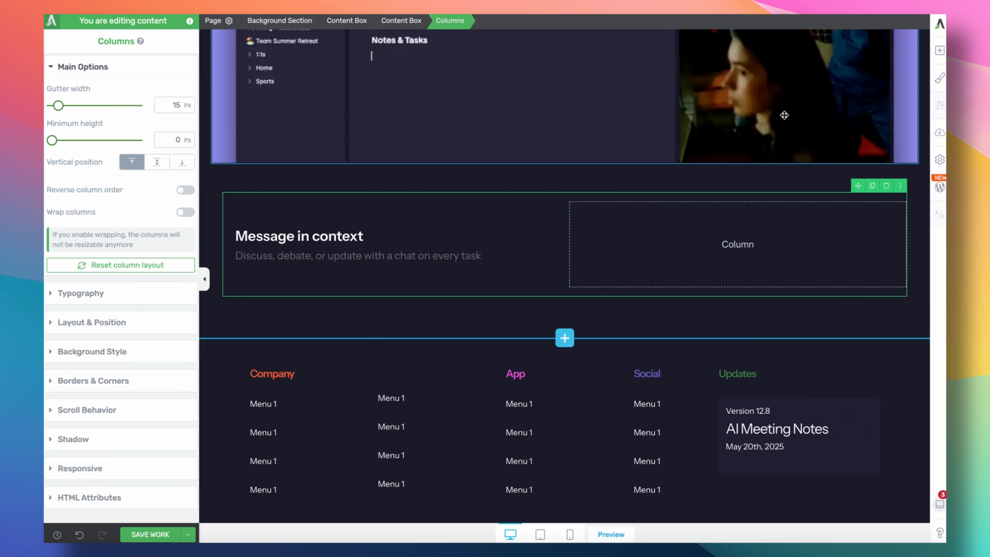
# Add an Image element below the "Discuss, debate, or update with a chat on every task" line in the first column.
pyautogui.click(940, 50)
pyautogui.write('image')
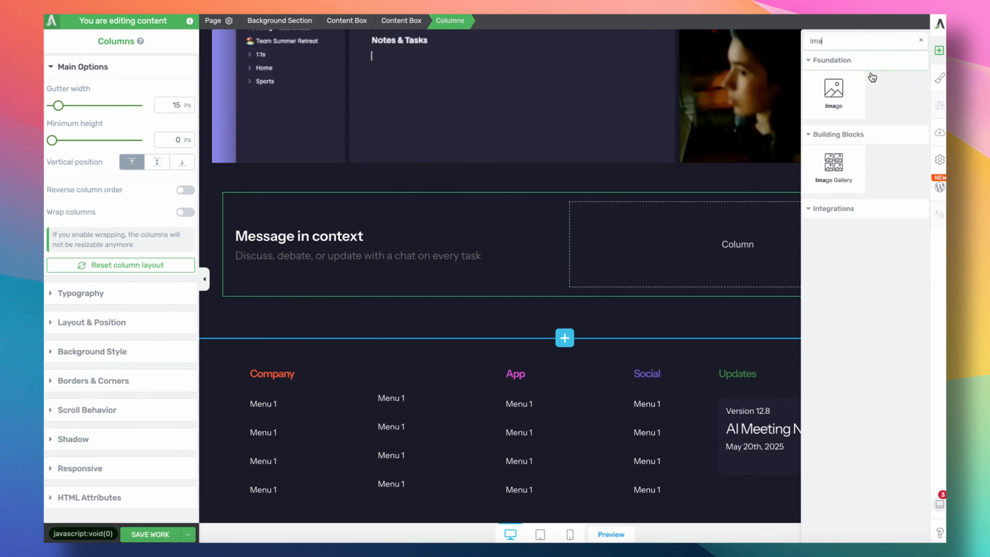
pyautogui.moveTo(833, 93); pyautogui.dragTo(402, 266)
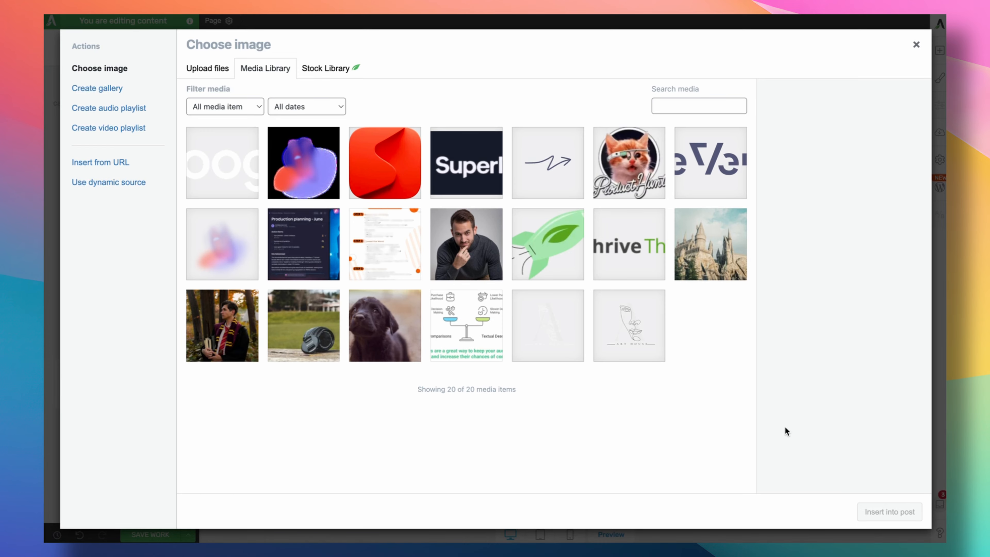
# Upload the blue and orange phone screenshots to the media library and insert the blue one into the page.
pyautogui.click(945, 541)
pyautogui.moveTo(944, 523); pyautogui.dragTo(691, 407)
pyautogui.click(945, 541)
pyautogui.moveTo(924, 482); pyautogui.dragTo(545, 402)
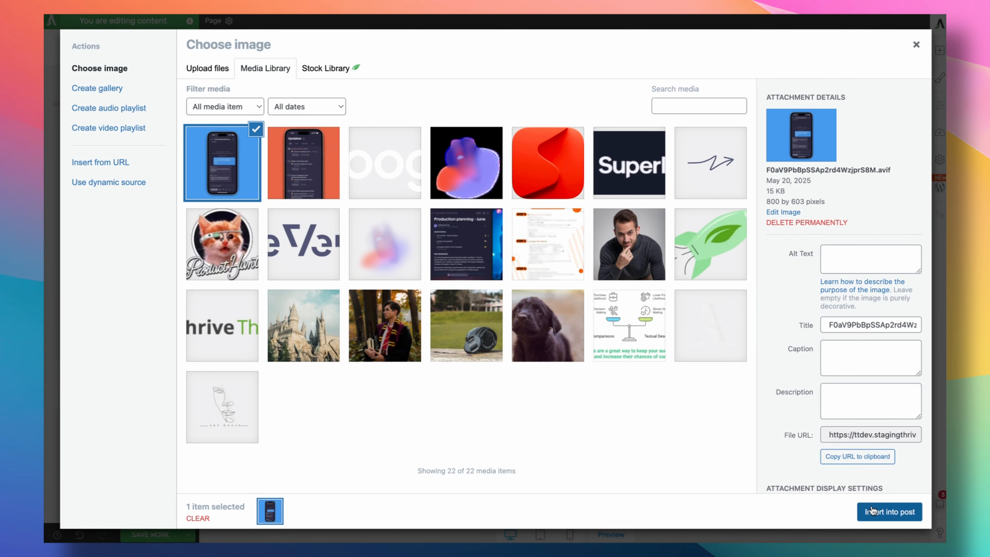
pyautogui.click(889, 511)
# Round all corners of the blue phone image with a 10 px radius.
pyautogui.scroll(-3, 121, 375)
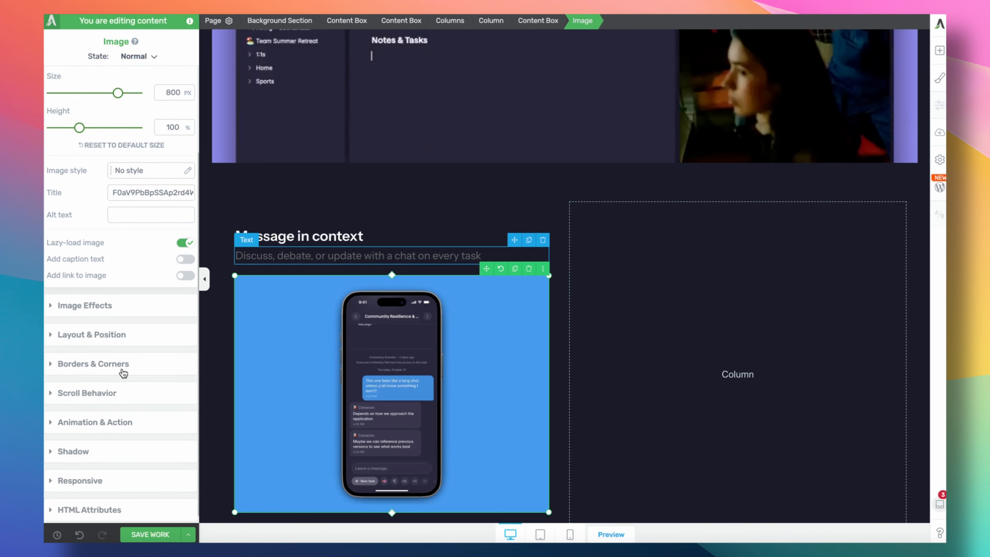
pyautogui.click(128, 371)
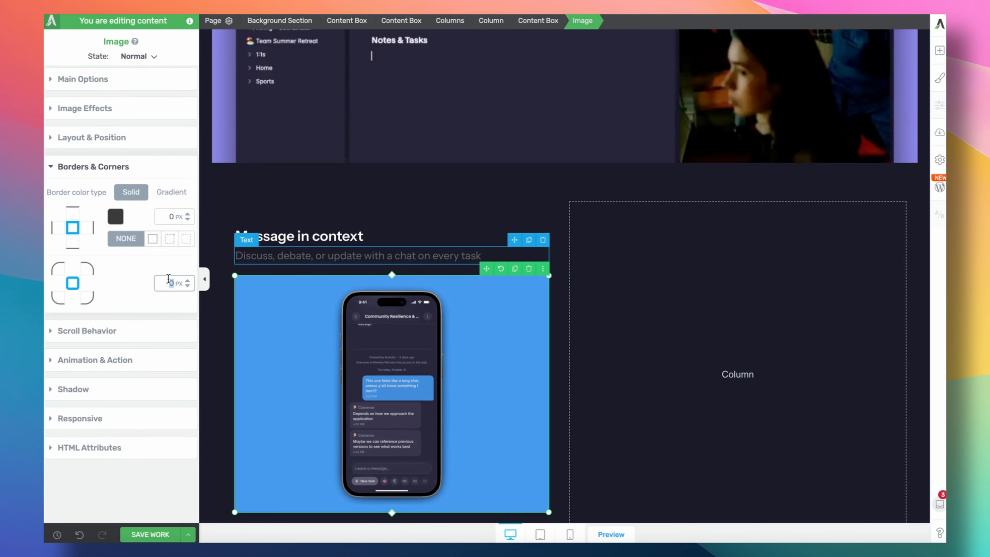
pyautogui.write('10')
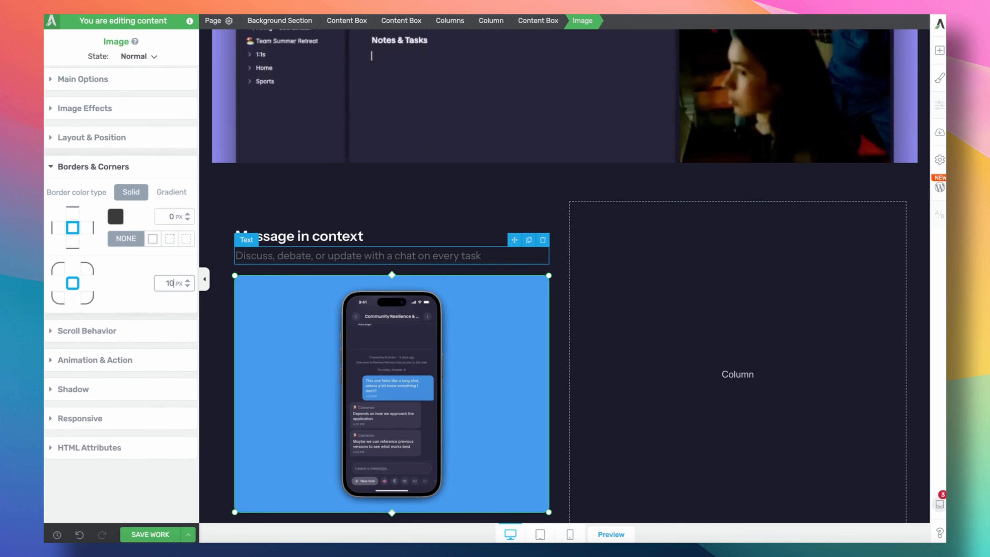
# Duplicate the "Message in context" content box and move the copy into the empty second column.
pyautogui.click(424, 224)
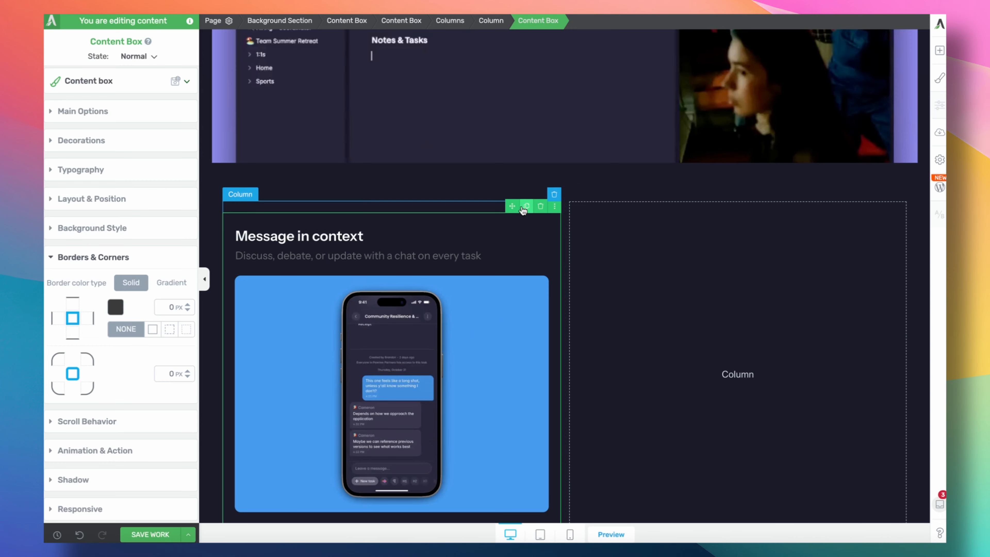
pyautogui.scroll(-2, 522, 211)
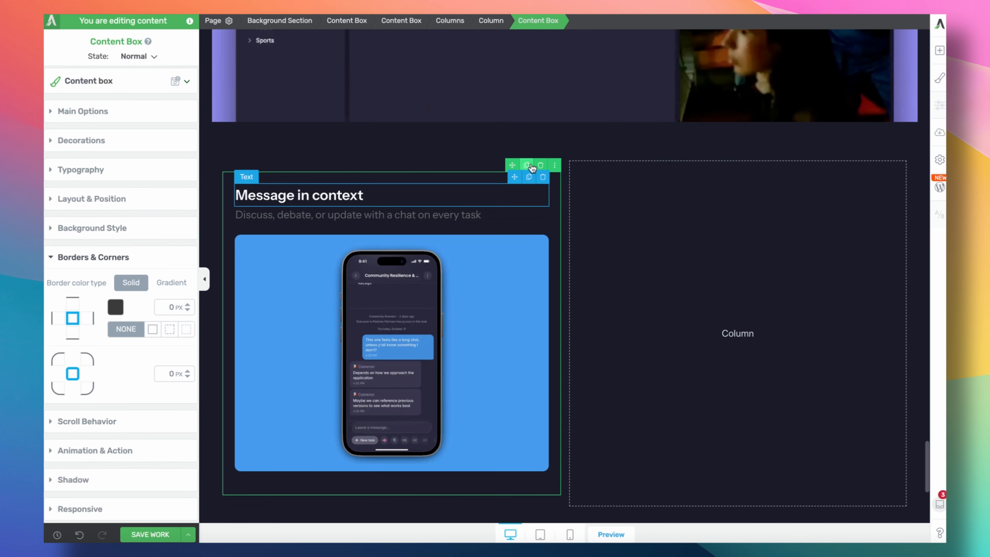
pyautogui.click(524, 166)
pyautogui.scroll(-3, 488, 208)
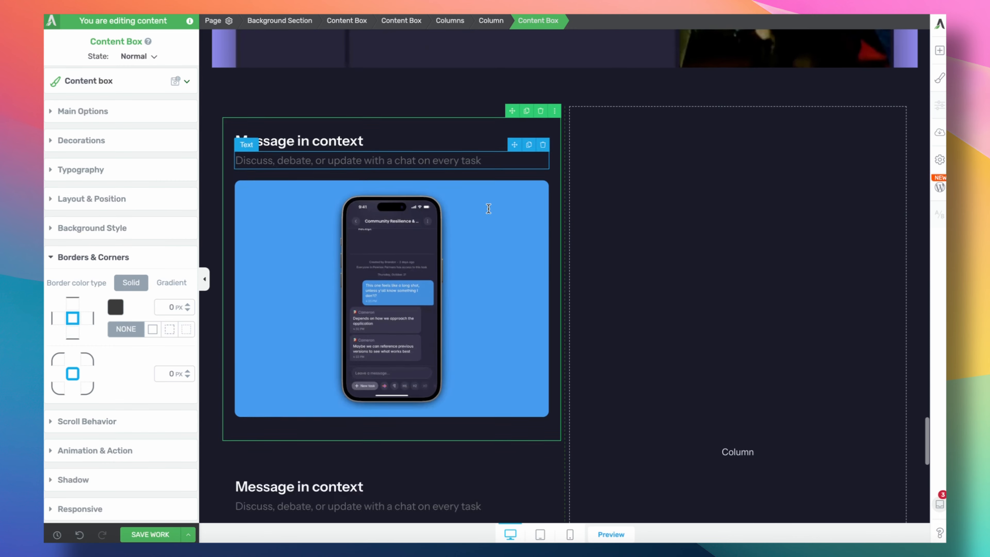
pyautogui.scroll(2, 488, 208)
pyautogui.moveTo(511, 116); pyautogui.dragTo(645, 206)
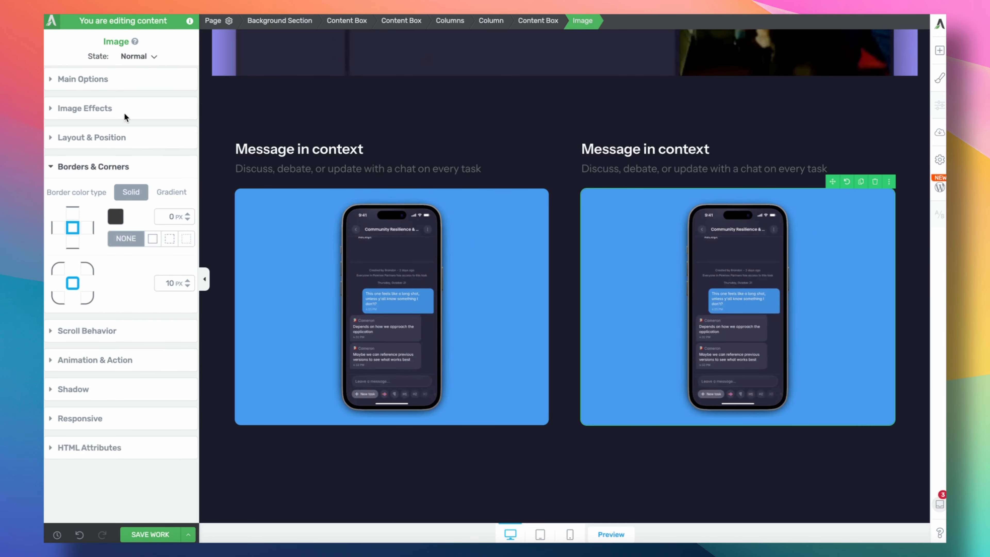
# Replace the image in the second column with the orange phone screenshot from the media library.
pyautogui.click(132, 81)
pyautogui.click(113, 142)
pyautogui.click(300, 161)
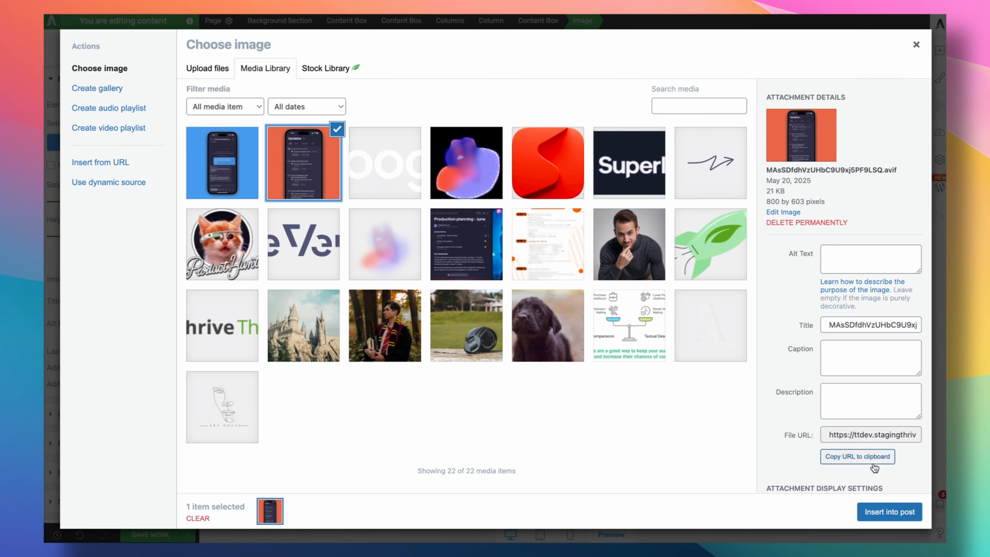
pyautogui.click(889, 509)
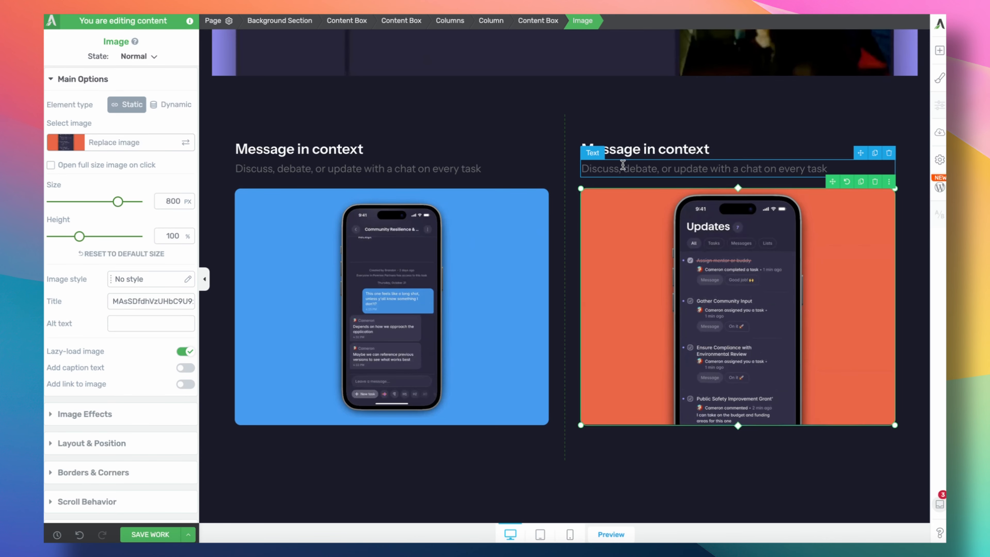
# Change the second column's heading to "Updates for all".
pyautogui.click(625, 154)
pyautogui.tripleClick(626, 154)
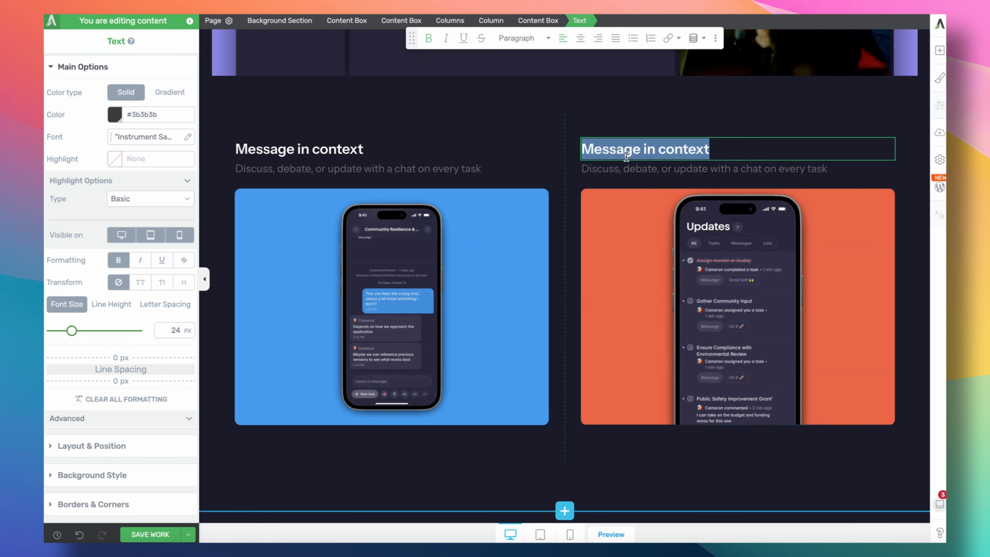
pyautogui.write('Updates for all')
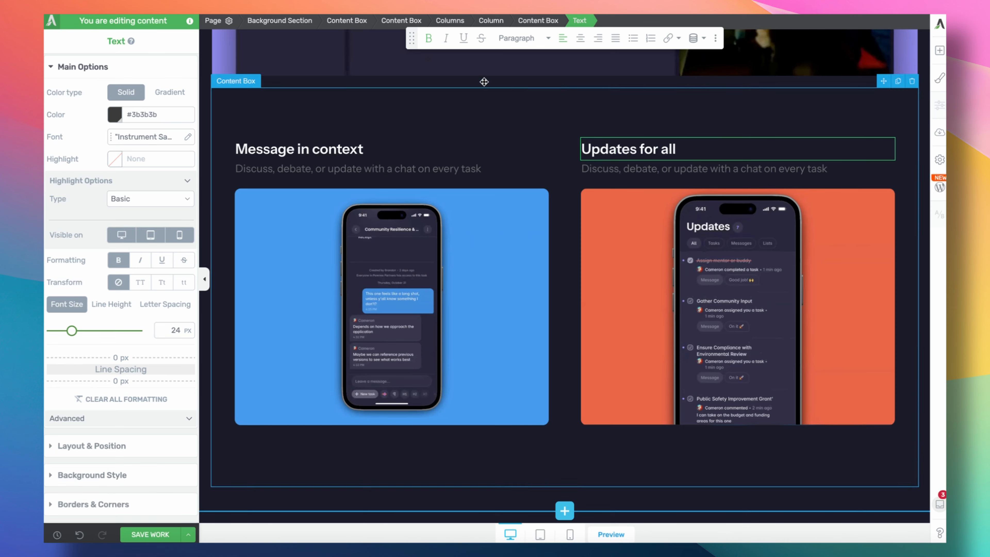
# Switch to the Superlist reference page and examine the layout of the sections below the two phone cards.
pyautogui.click(375, 128)
pyautogui.scroll(-2, 375, 395)
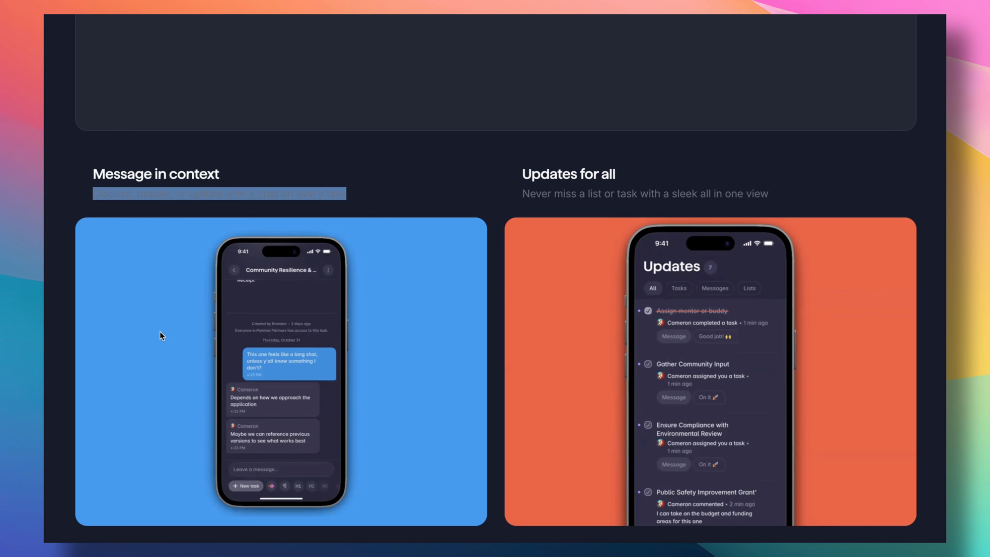
pyautogui.scroll(-5, 453, 349)
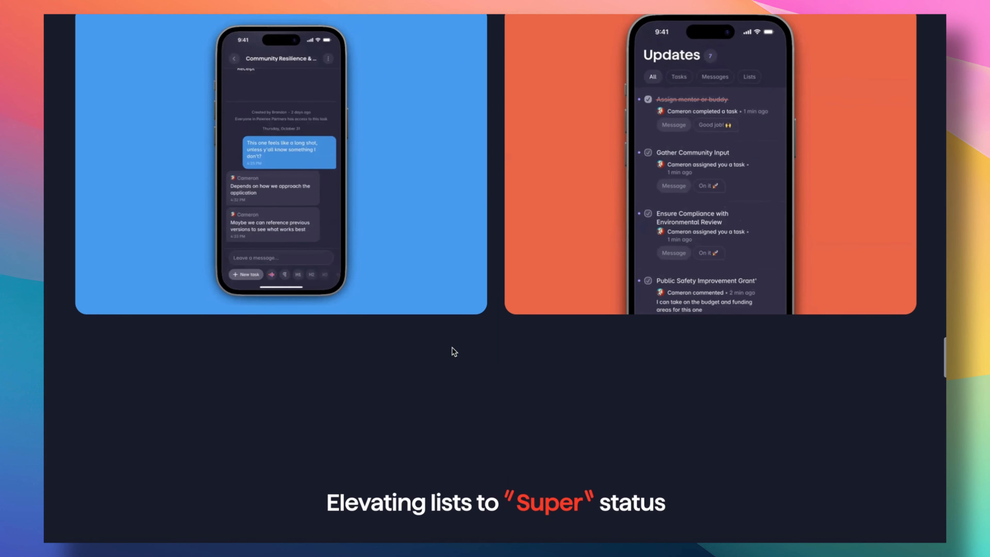
pyautogui.scroll(-1, 207, 310)
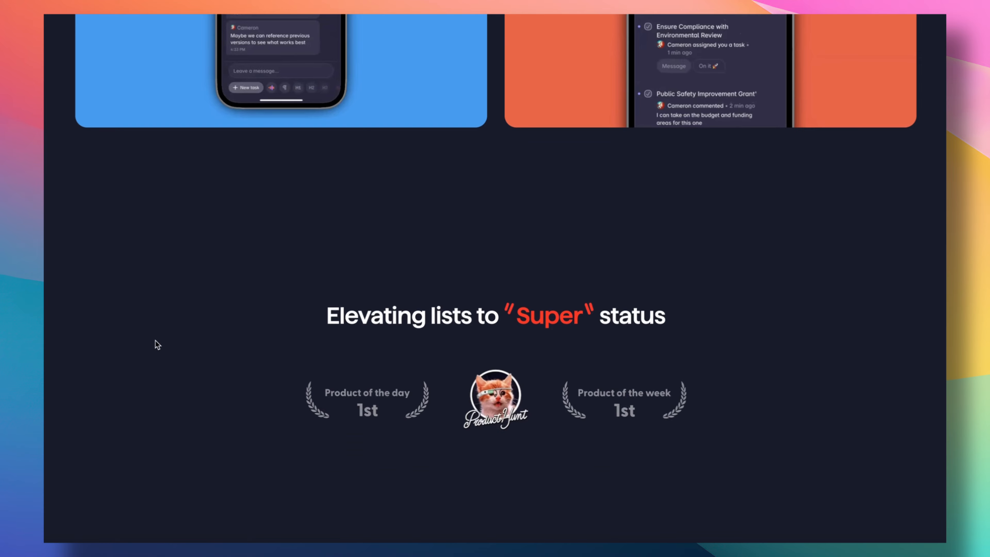
pyautogui.scroll(-2, 157, 344)
pyautogui.scroll(-5, 201, 338)
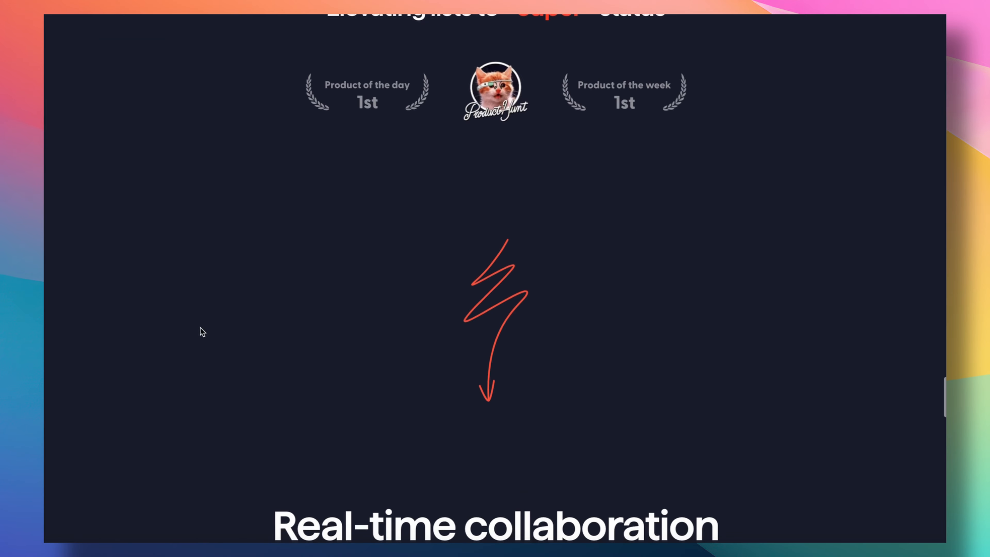
pyautogui.scroll(4, 199, 331)
pyautogui.scroll(-6, 203, 338)
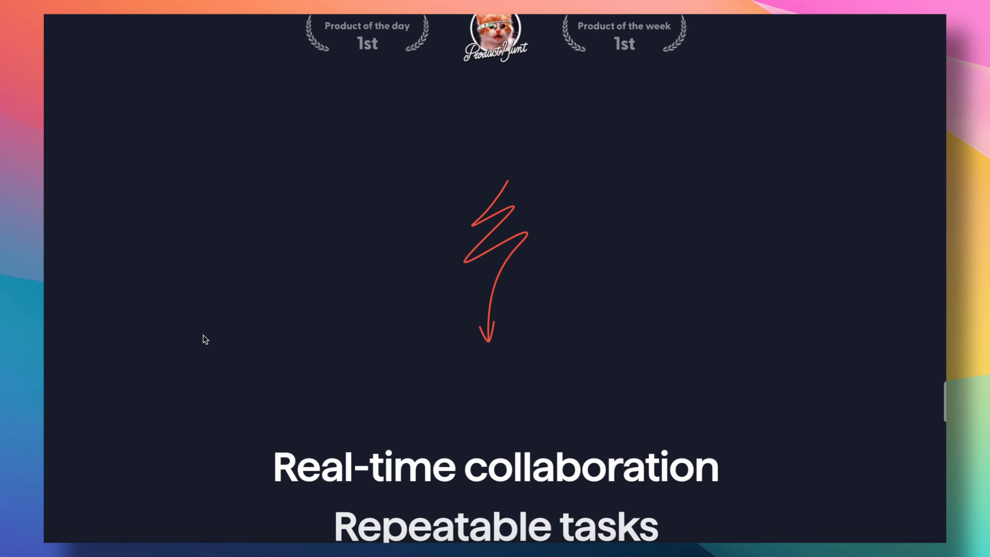
pyautogui.scroll(8, 203, 338)
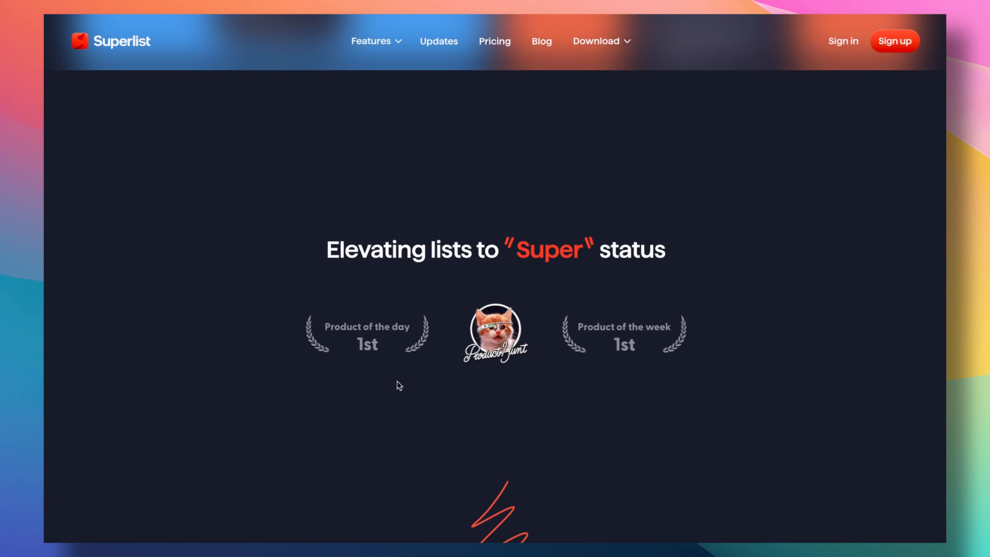
pyautogui.scroll(4, 151, 305)
pyautogui.scroll(-5, 152, 306)
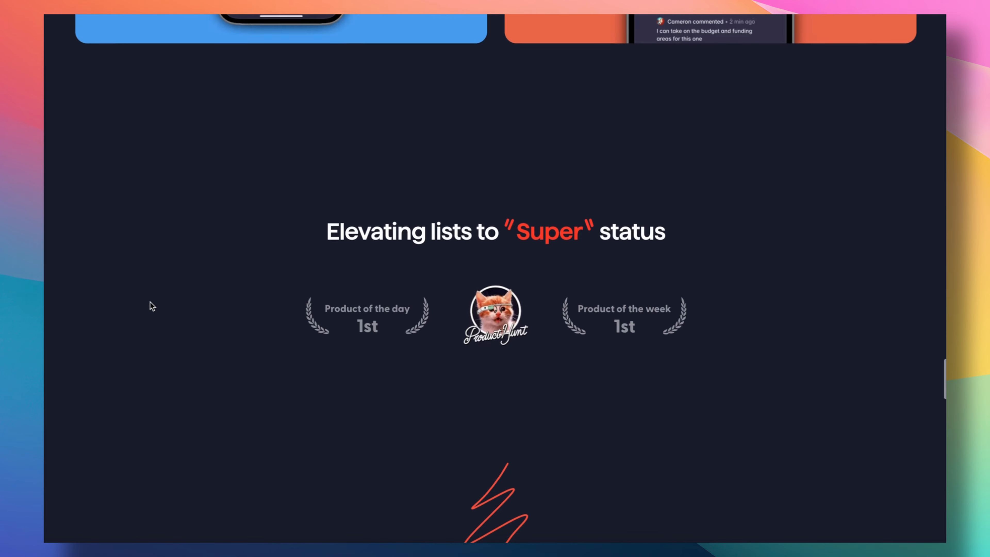
pyautogui.scroll(-1, 152, 305)
pyautogui.scroll(-10, 209, 290)
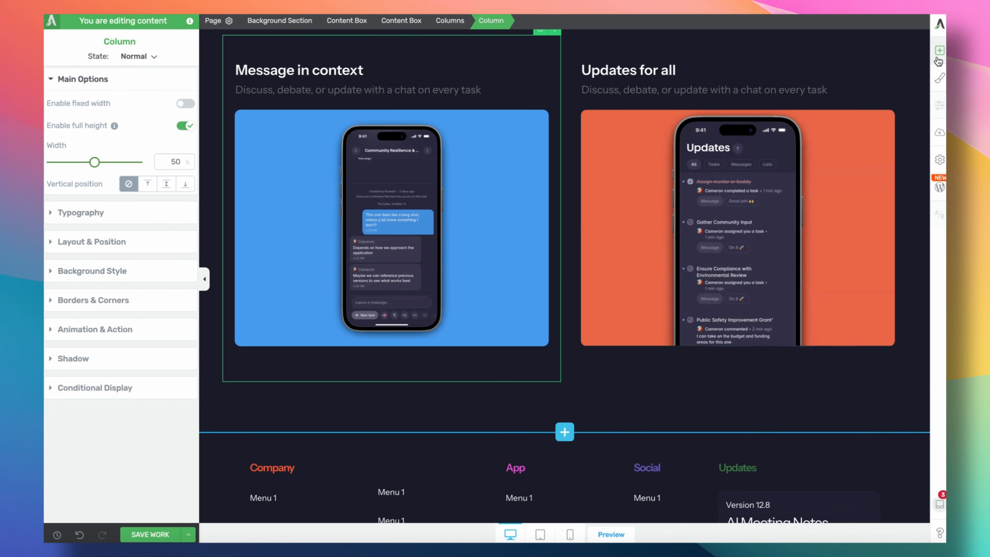
# Back in Thrive Architect, add a vertically centered background section above the footer with a content box inside it.
pyautogui.click(939, 50)
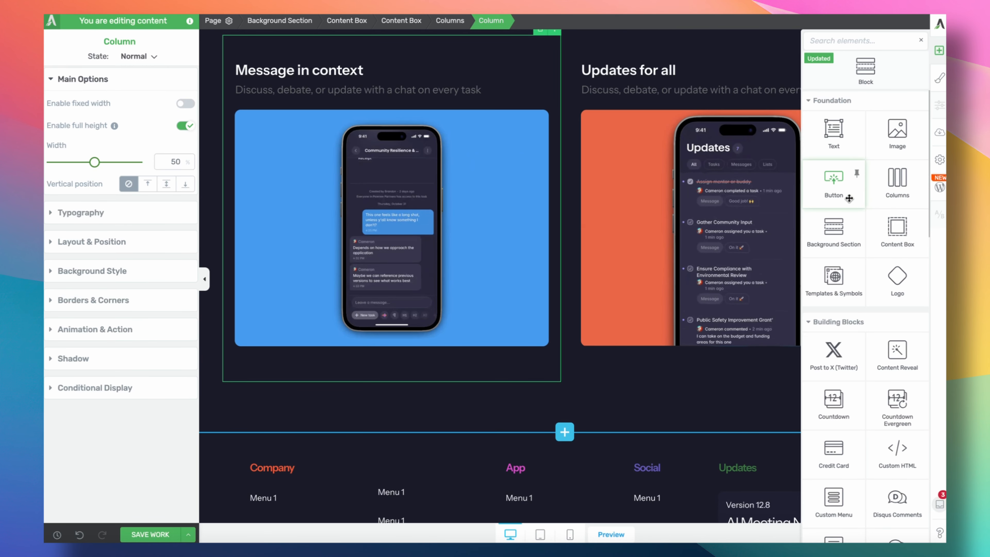
pyautogui.moveTo(834, 232); pyautogui.dragTo(640, 402)
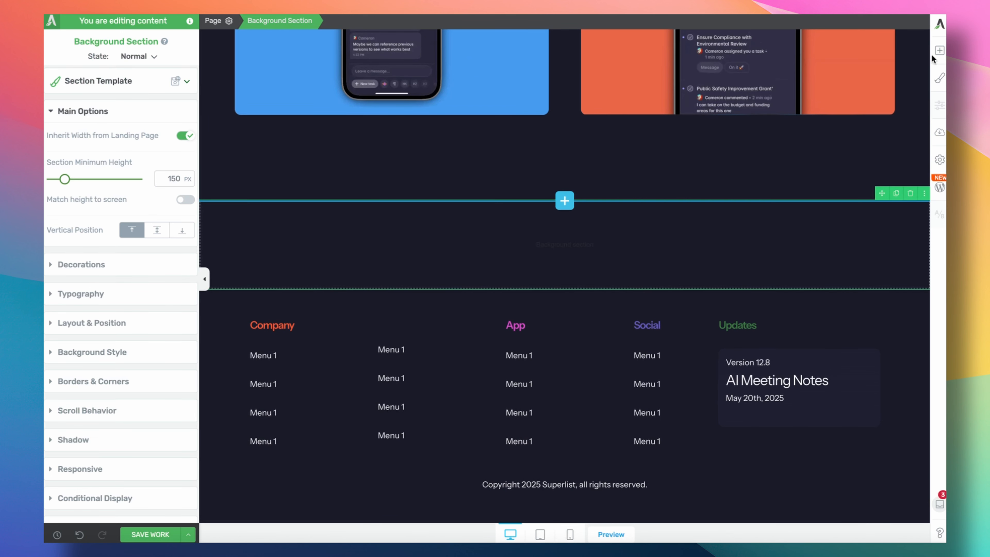
pyautogui.click(939, 50)
pyautogui.moveTo(833, 232); pyautogui.dragTo(582, 257)
pyautogui.click(263, 268)
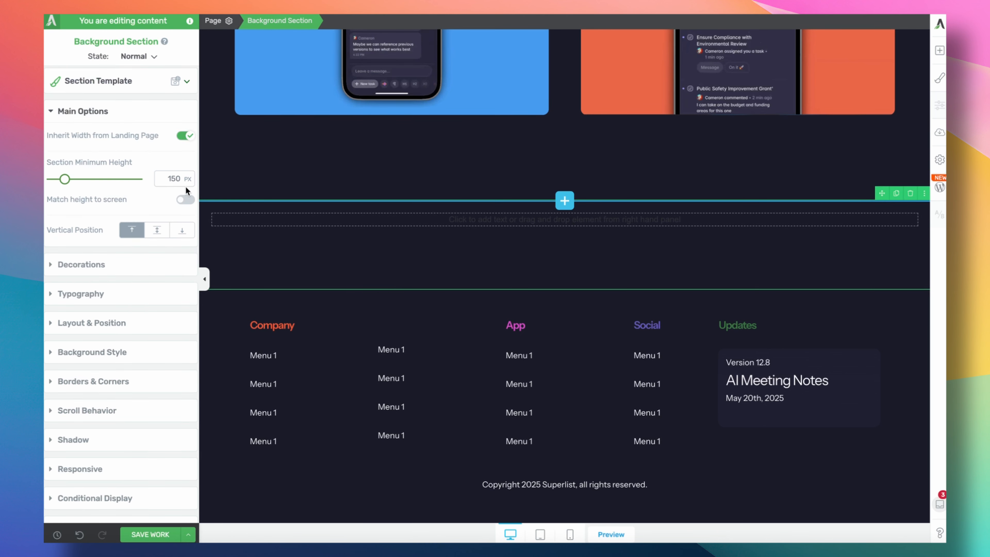
pyautogui.click(158, 231)
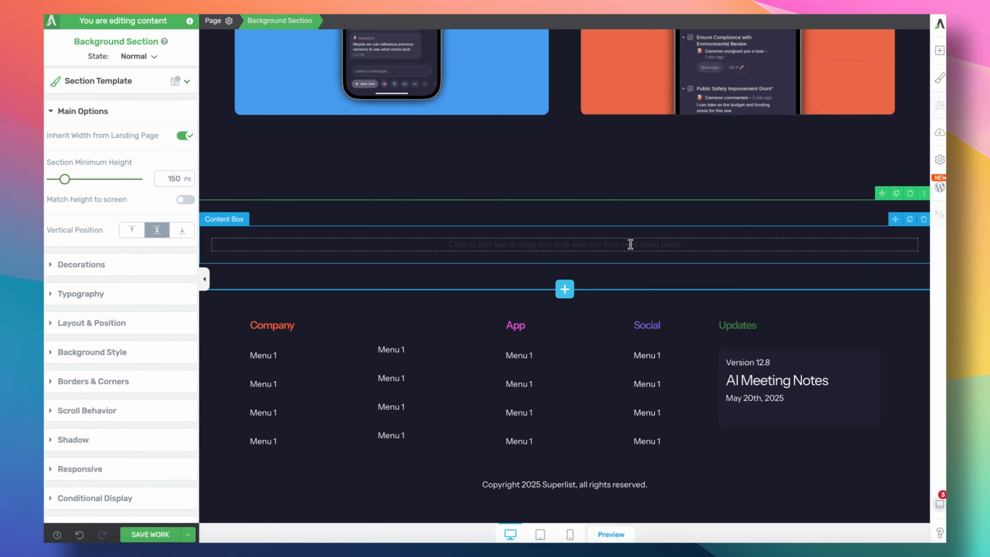
# Duplicate the "Message in context" heading and move the copy into the content box of the new section above the footer.
pyautogui.scroll(10, 572, 201)
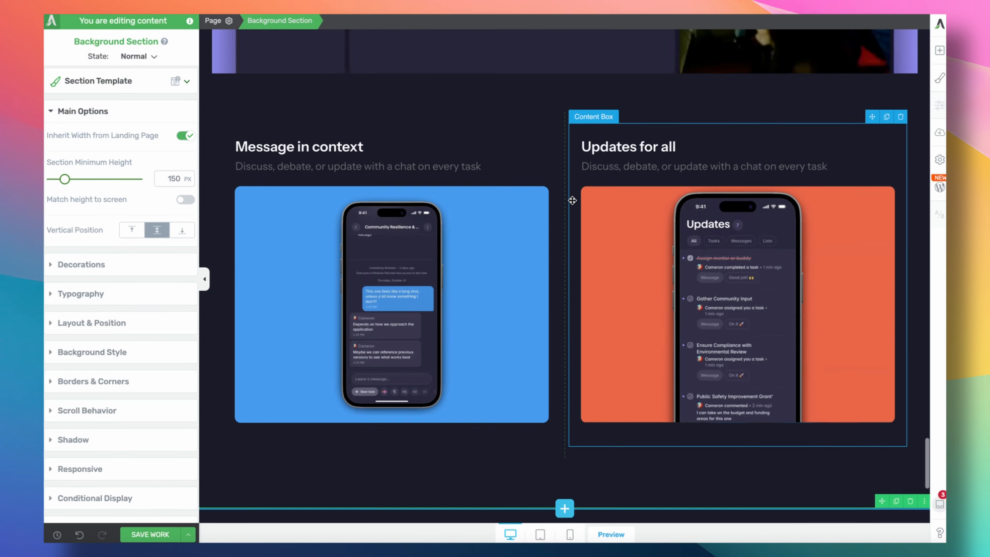
pyautogui.click(515, 198)
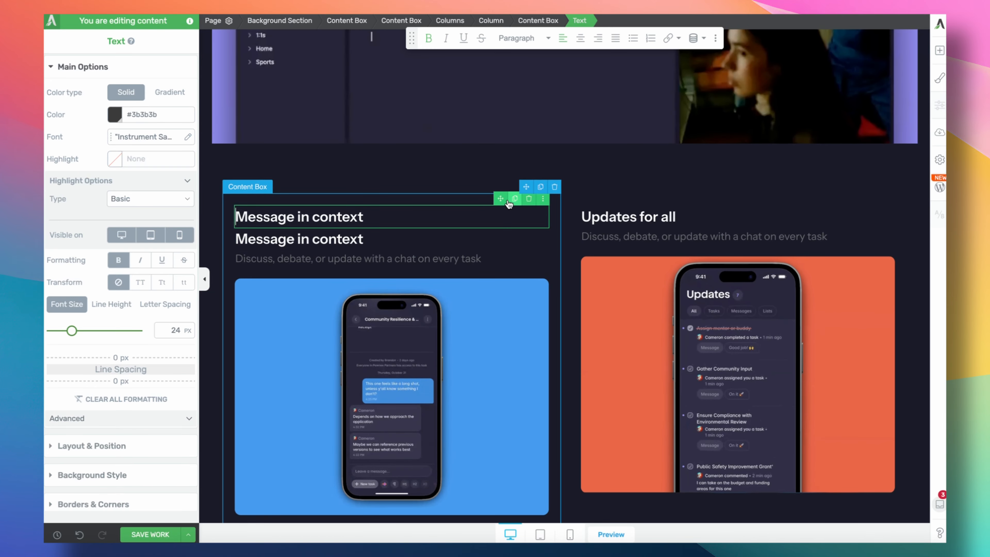
pyautogui.moveTo(500, 198); pyautogui.dragTo(591, 250)
# Center-align the copied "Message in context" heading and set its font size to 48 px.
pyautogui.tripleClick(560, 242)
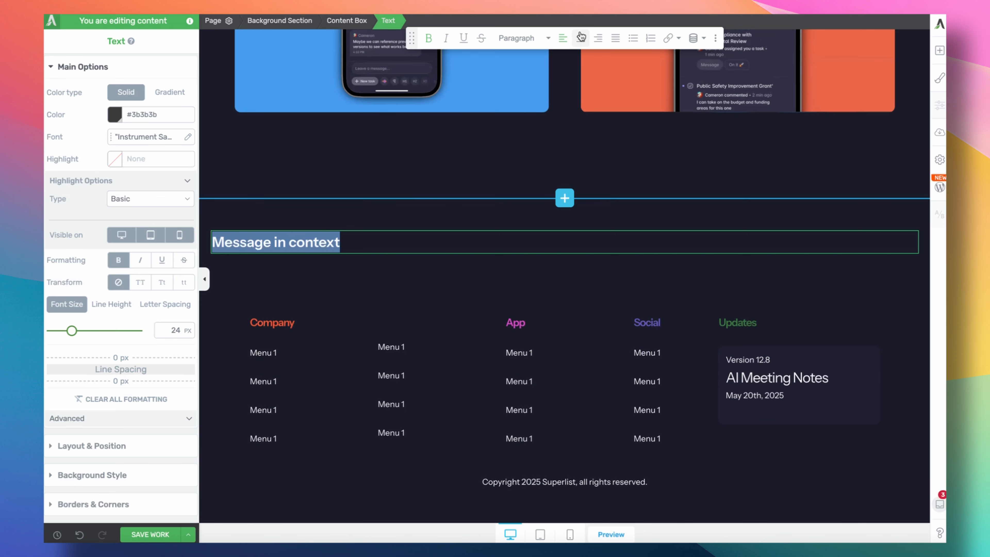
pyautogui.click(581, 37)
pyautogui.click(175, 329)
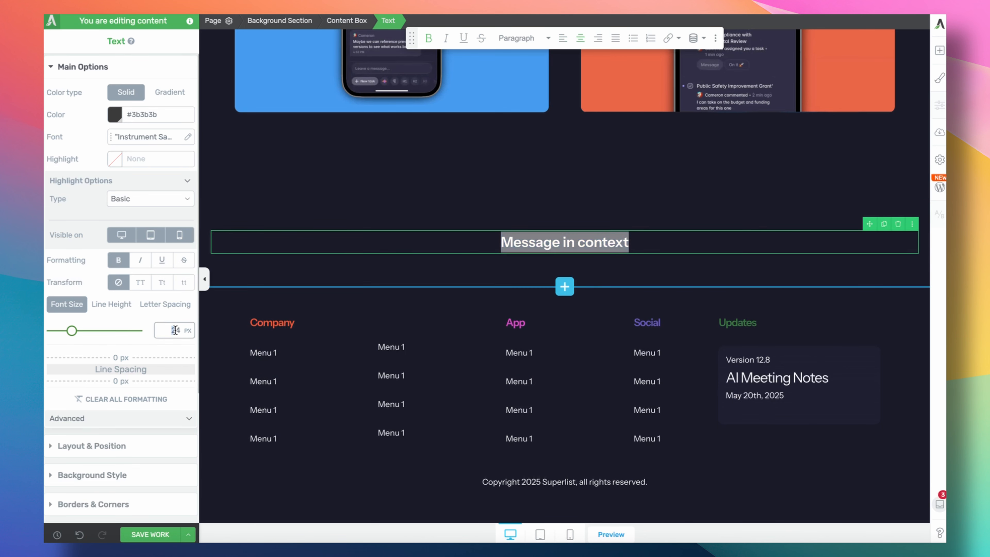
pyautogui.press('BackSpace')
pyautogui.press('BackSpace')
pyautogui.write('32')
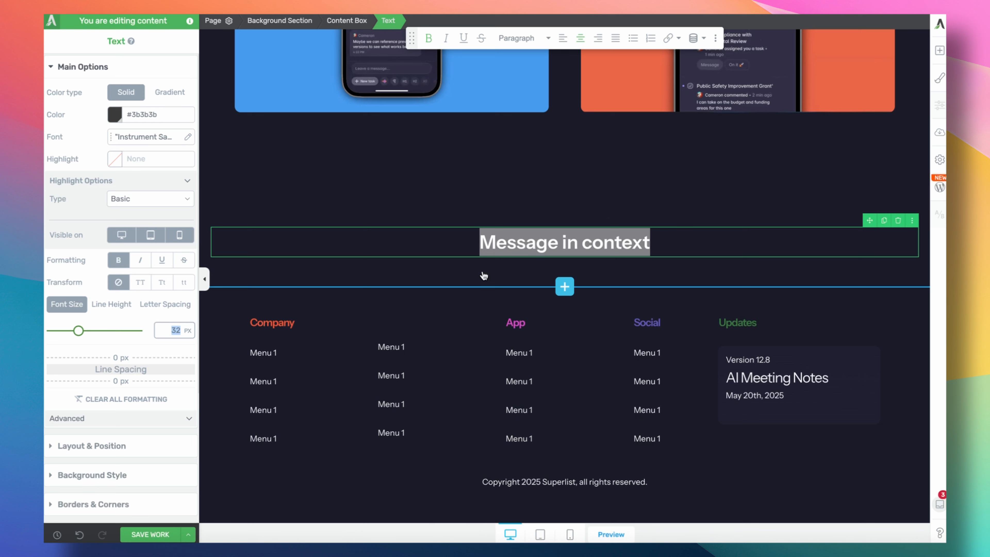
pyautogui.doubleClick(156, 326)
pyautogui.write('48')
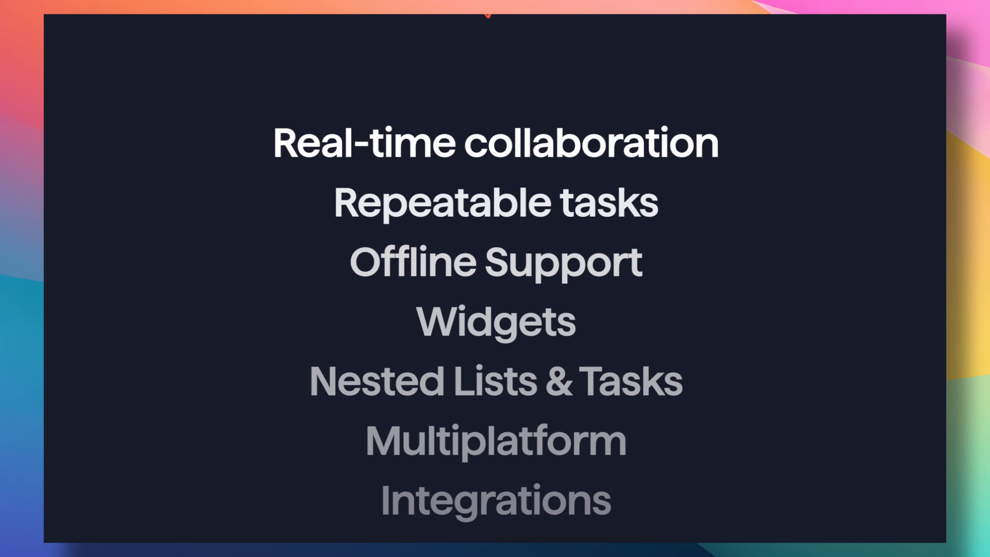
# Examine the centered feature list on the Superlist reference page.
pyautogui.scroll(-10, 196, 265)
pyautogui.scroll(10, 197, 265)
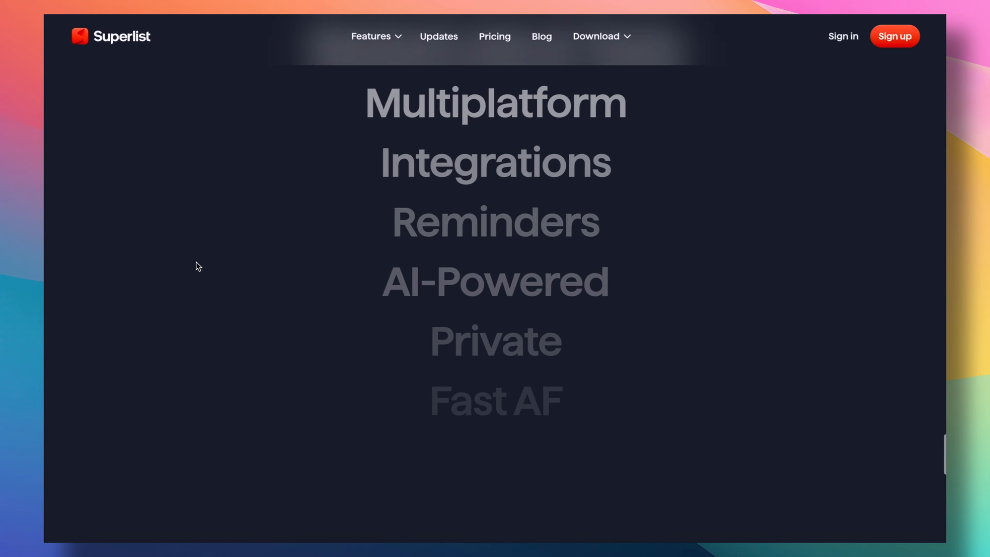
pyautogui.scroll(3, 187, 345)
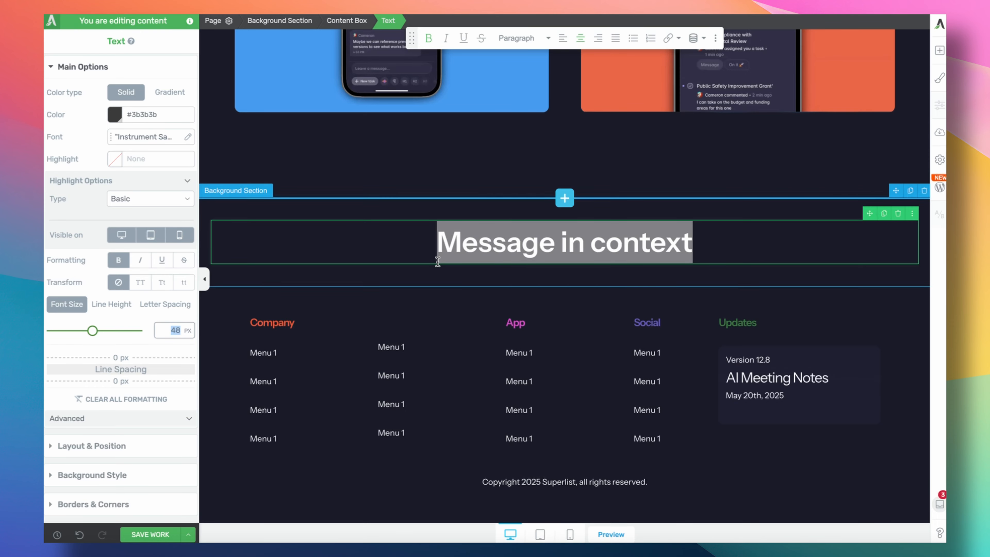
pyautogui.write('0')
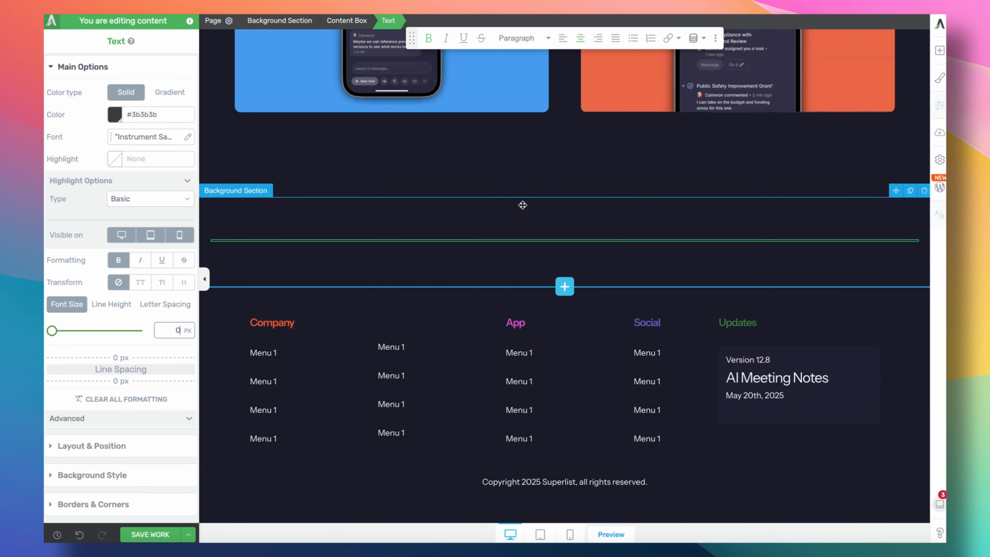
pyautogui.click(552, 237)
pyautogui.click(556, 239)
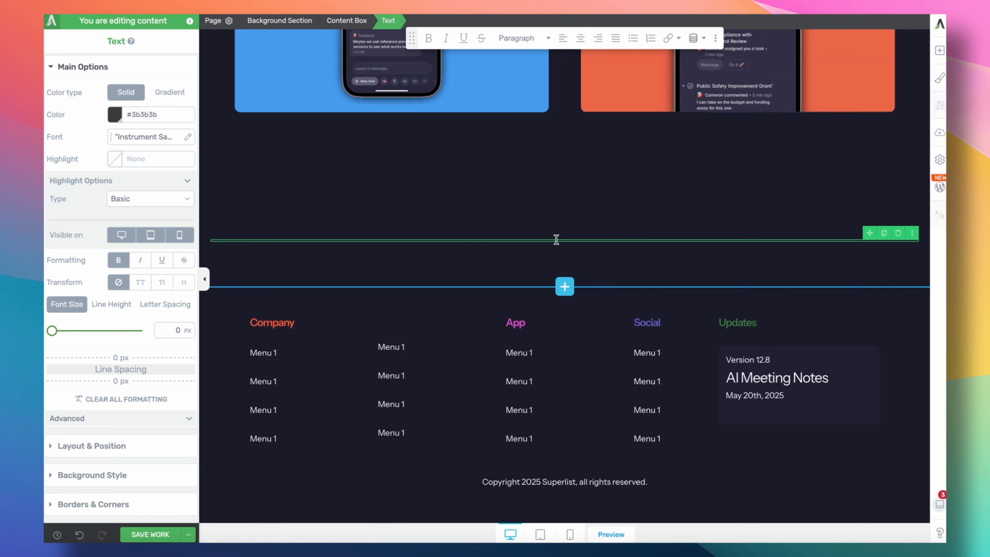
pyautogui.press('super+a')
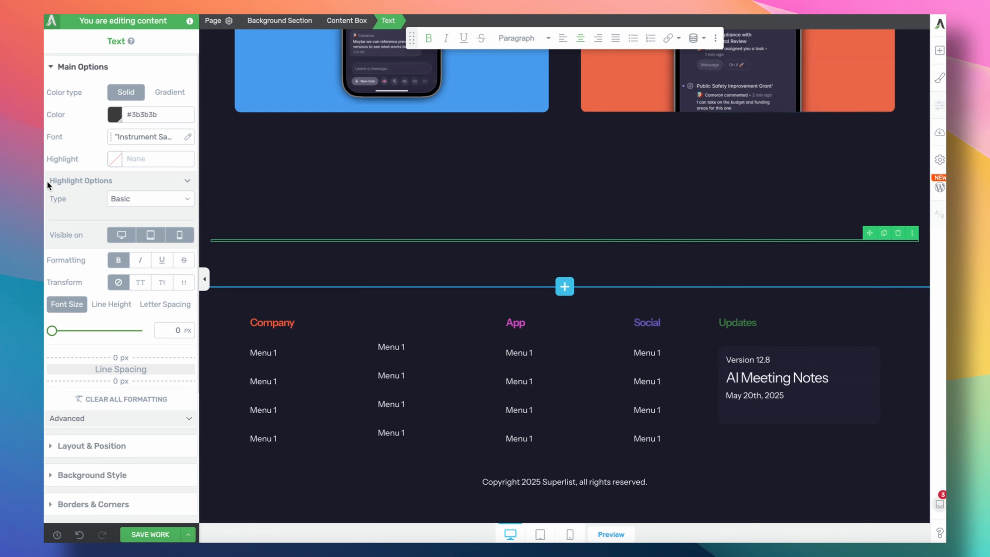
pyautogui.press('super+z')
# Replace the centered "Message in context" heading above the footer with "Real time collaboration" and duplicate it.
pyautogui.doubleClick(526, 363)
pyautogui.press('super+a')
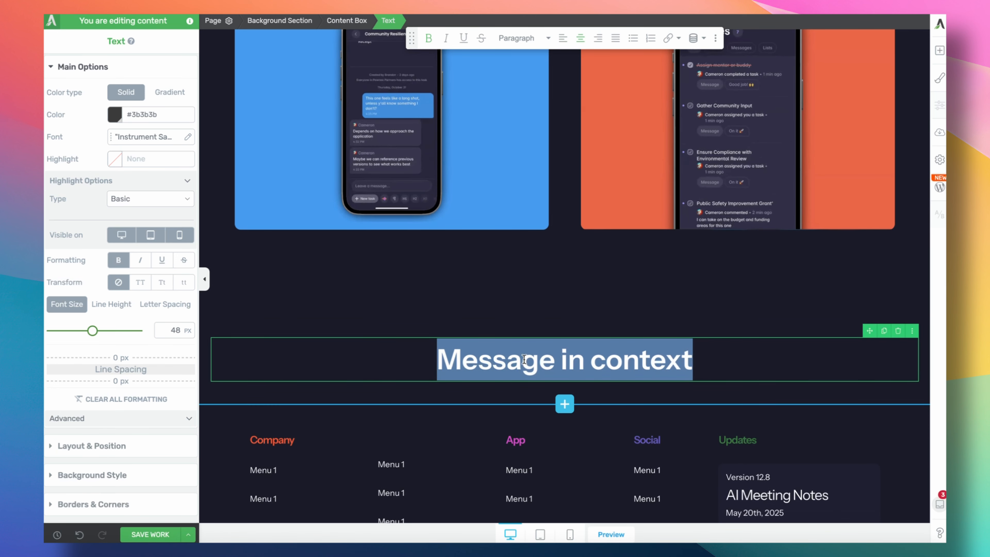
pyautogui.write('Real time collaboration')
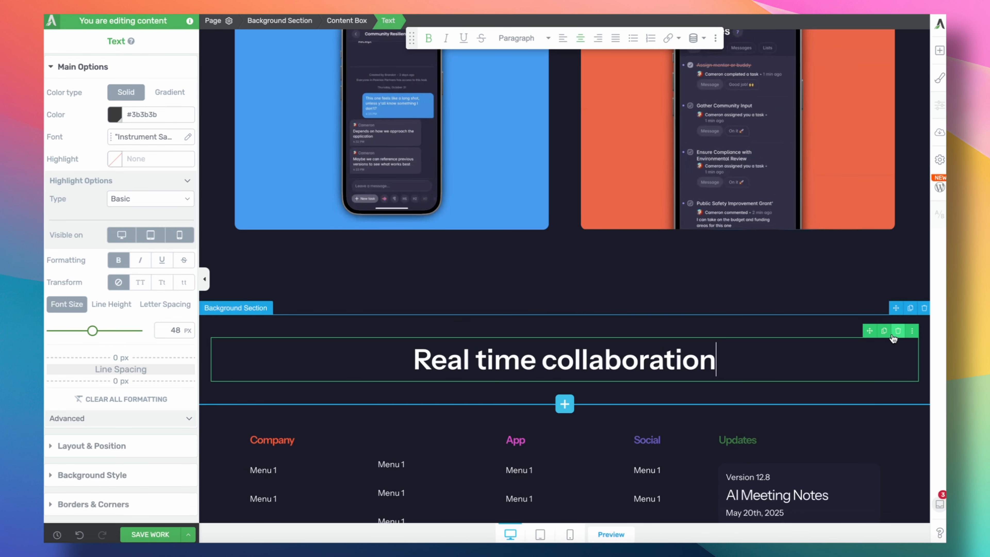
pyautogui.click(883, 320)
pyautogui.doubleClick(618, 392)
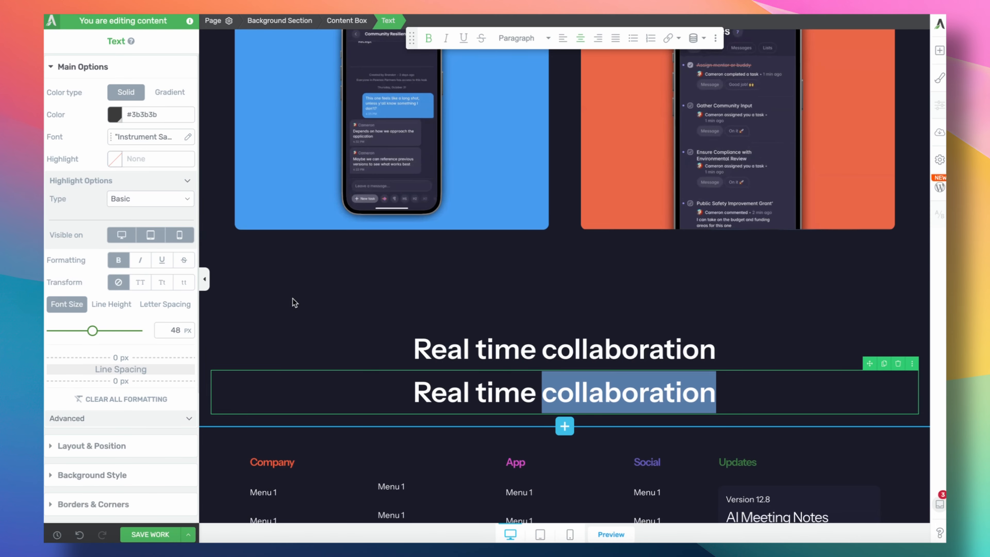
# Set the first "Real time collaboration" heading's top and bottom margins to 10 px and delete the copy below it.
pyautogui.scroll(-3, 292, 303)
pyautogui.click(377, 244)
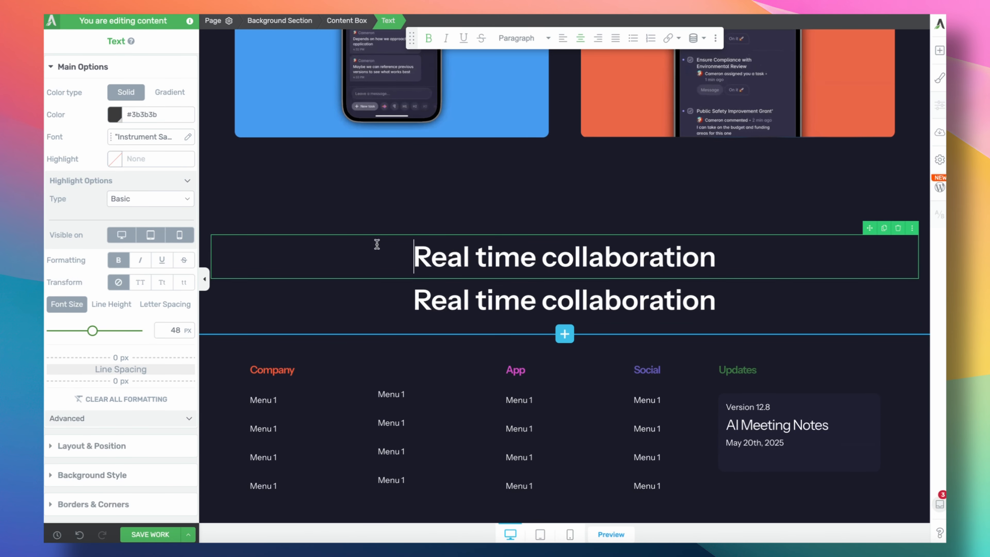
pyautogui.click(136, 446)
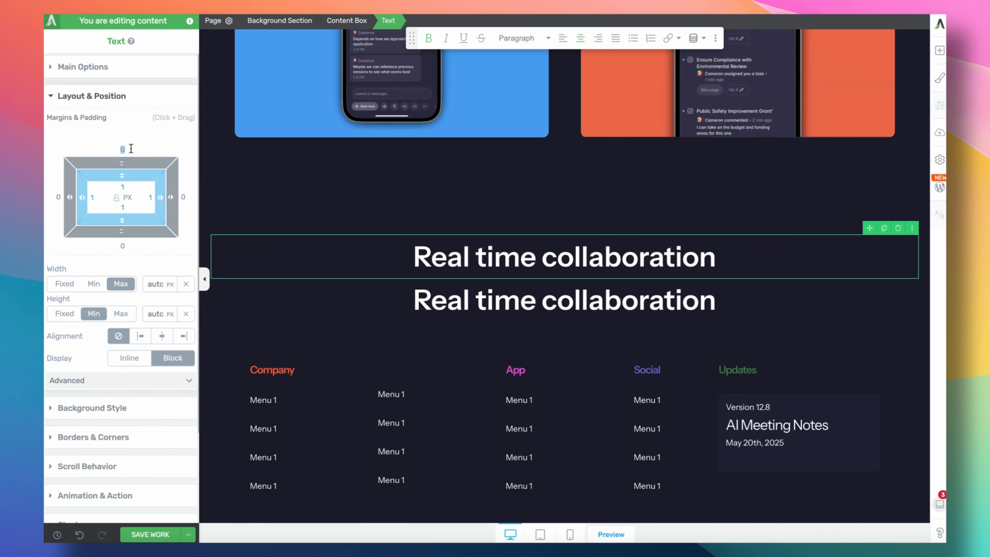
pyautogui.write('10')
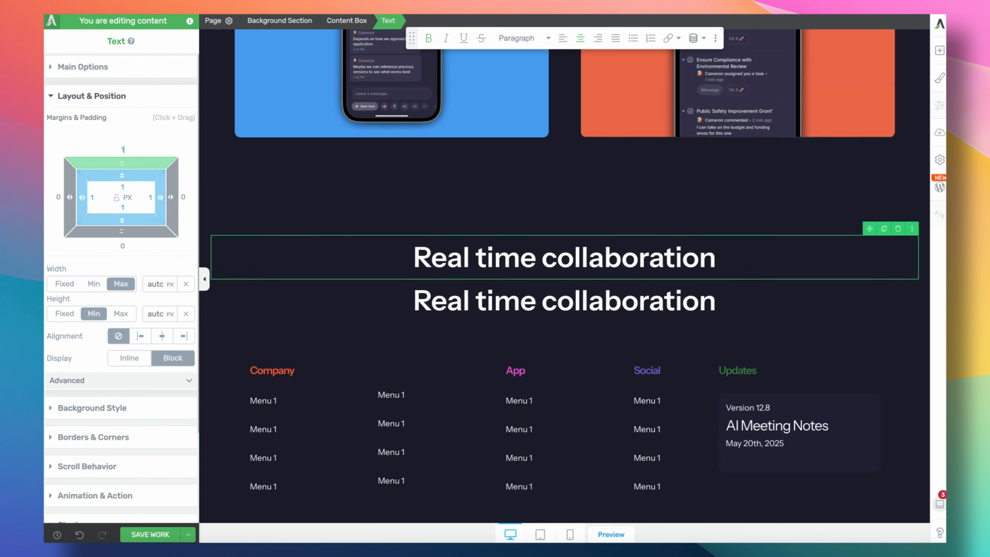
pyautogui.press('Tab')
pyautogui.press('Tab')
pyautogui.write('10')
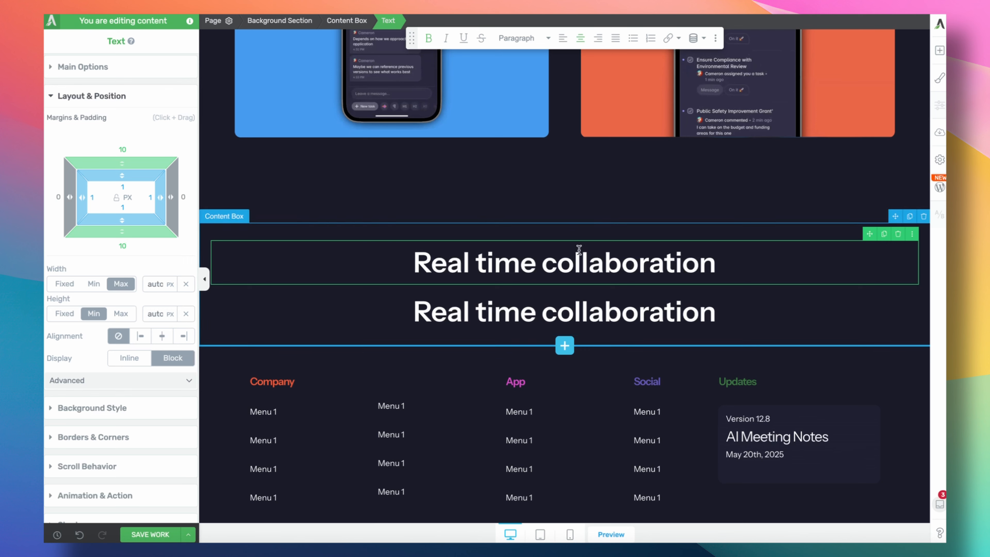
pyautogui.click(614, 308)
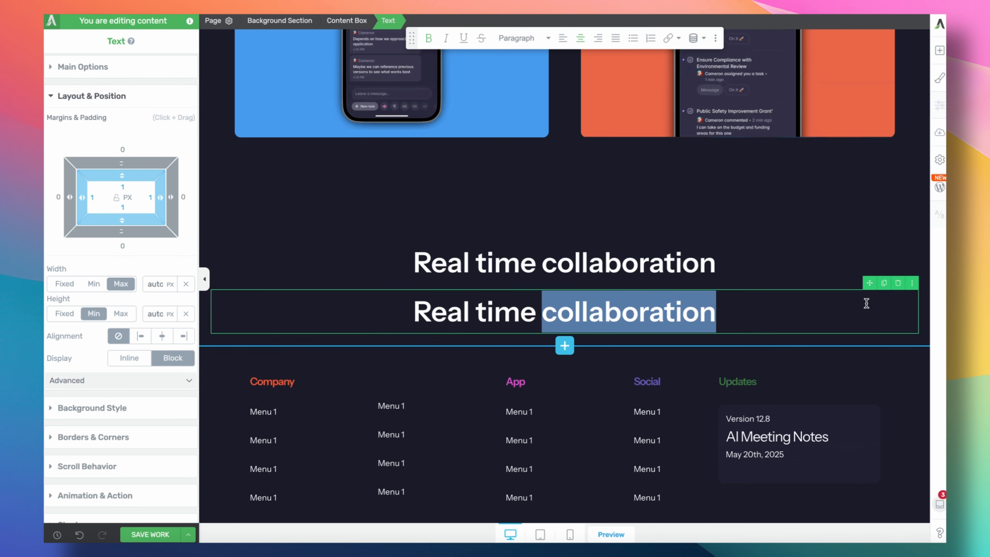
pyautogui.click(902, 286)
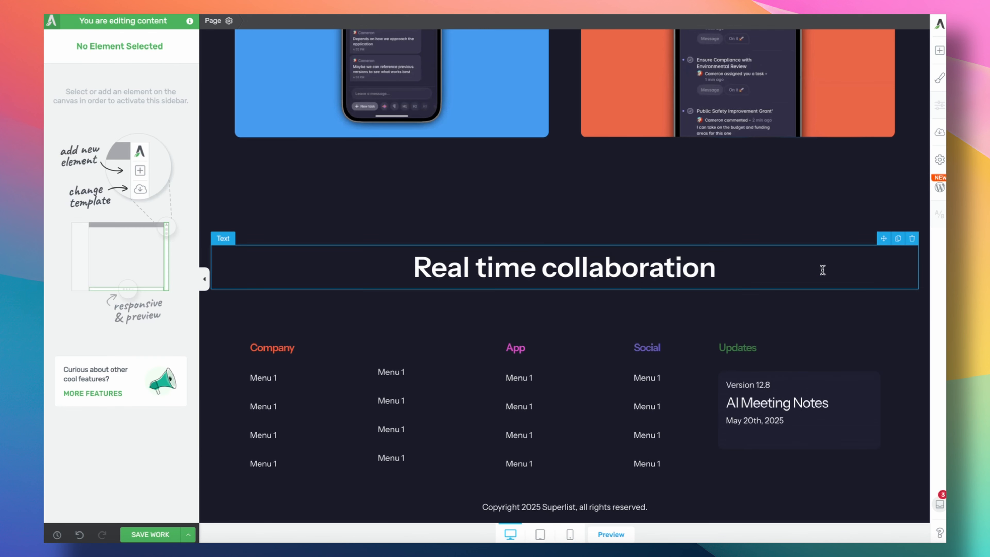
# Duplicate the "Real time collaboration" heading and change the copy's text to "Repeatable tasks".
pyautogui.click(901, 243)
pyautogui.click(884, 238)
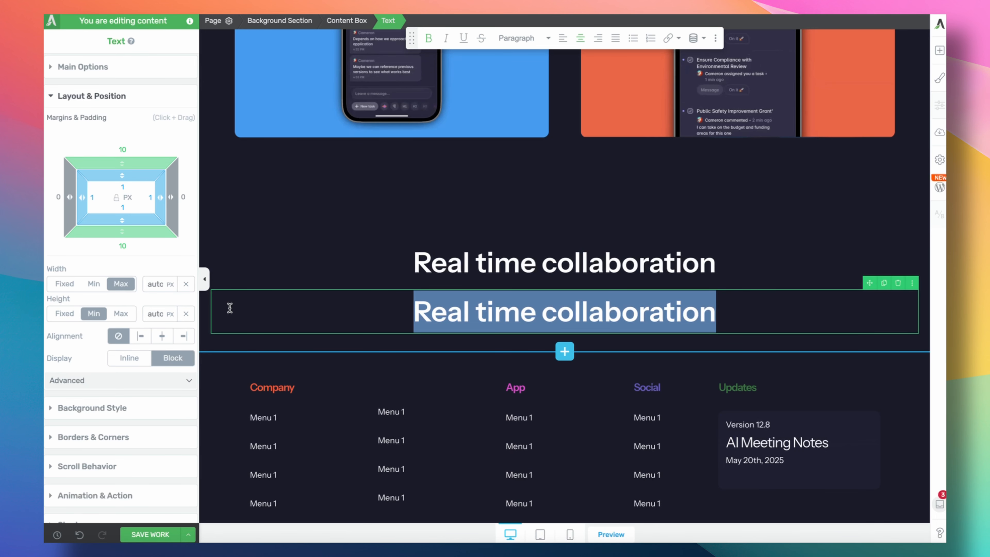
pyautogui.write('Repetable task')
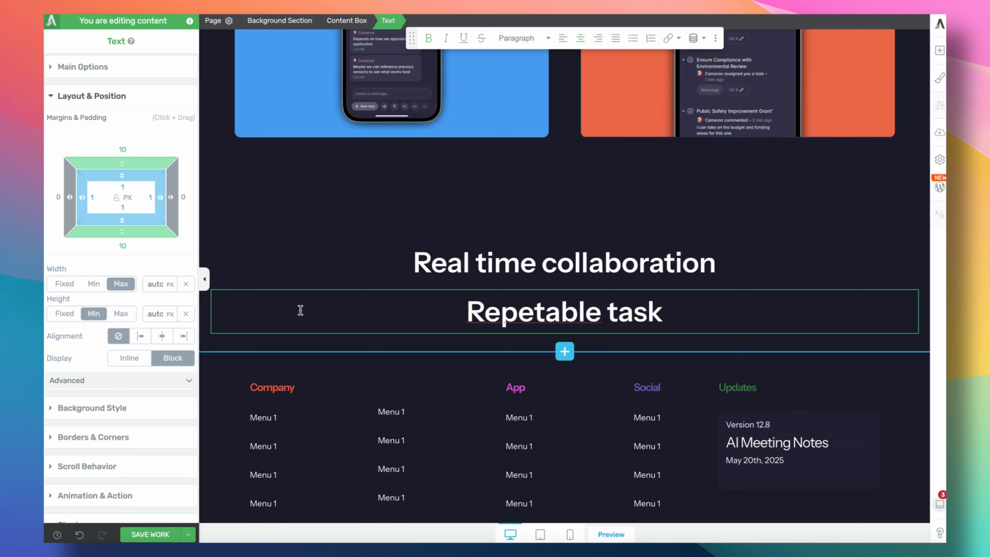
pyautogui.doubleClick(534, 312)
pyautogui.write('Repea')
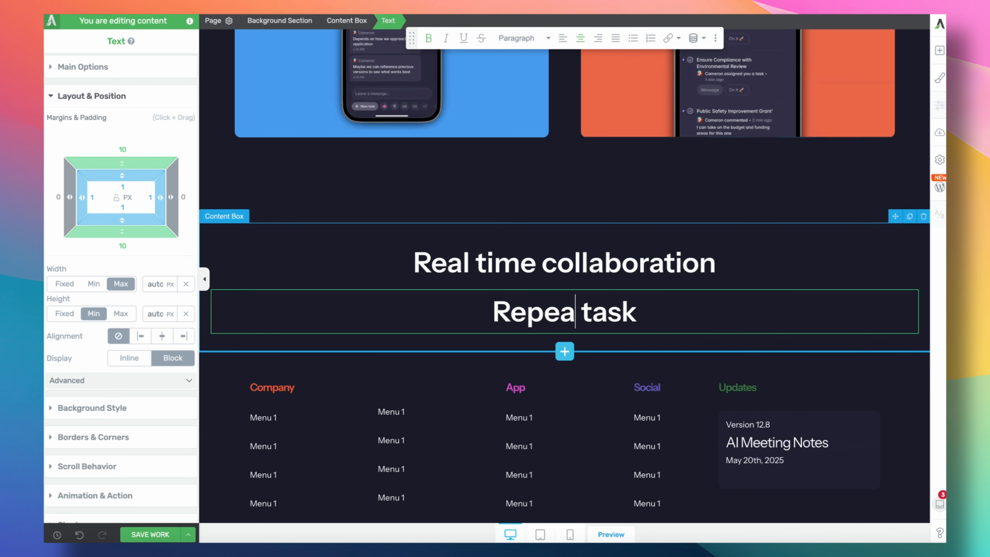
pyautogui.press('BackSpace')
pyautogui.write('atable')
pyautogui.press('End')
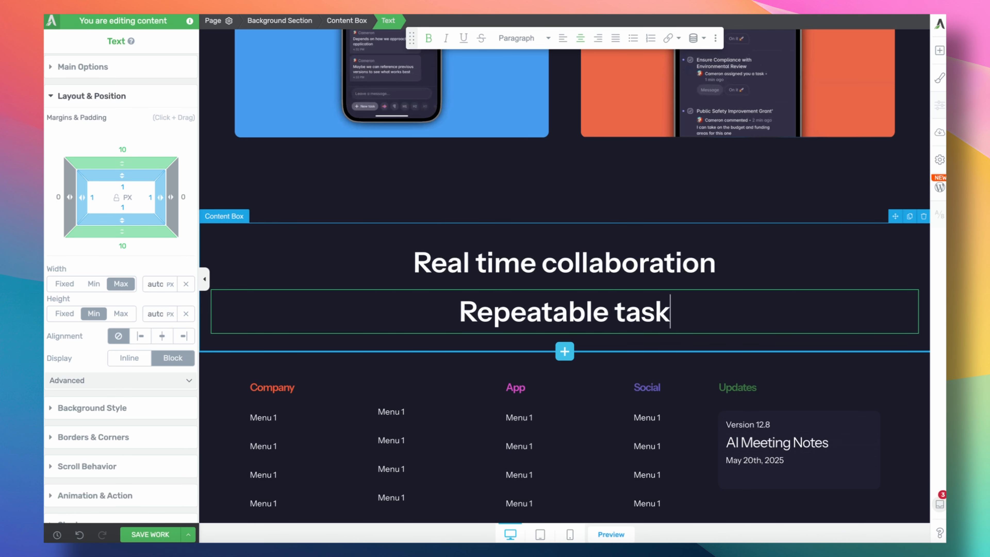
pyautogui.write('s')
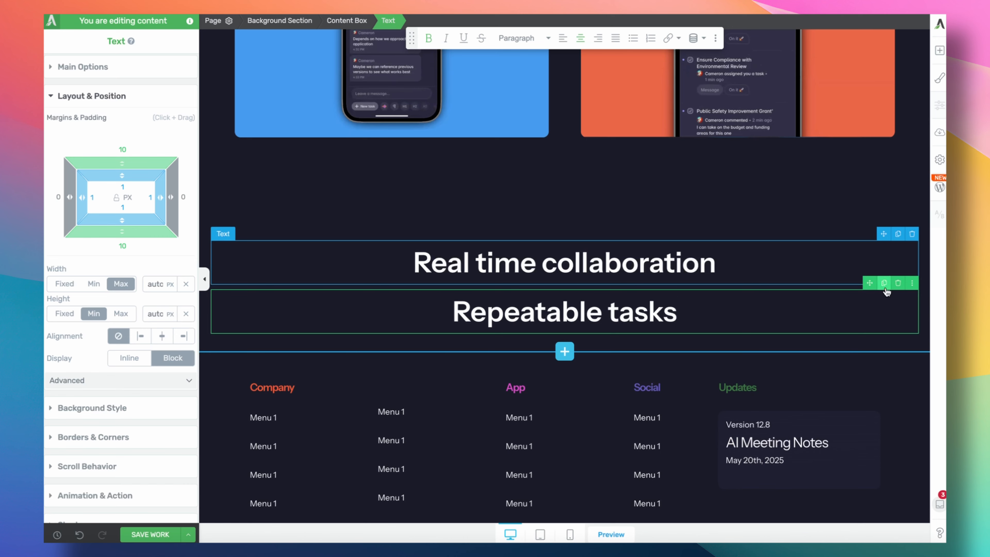
# Duplicate the "Repeatable tasks" heading and change the lower copy's text to "Offline Support".
pyautogui.click(884, 286)
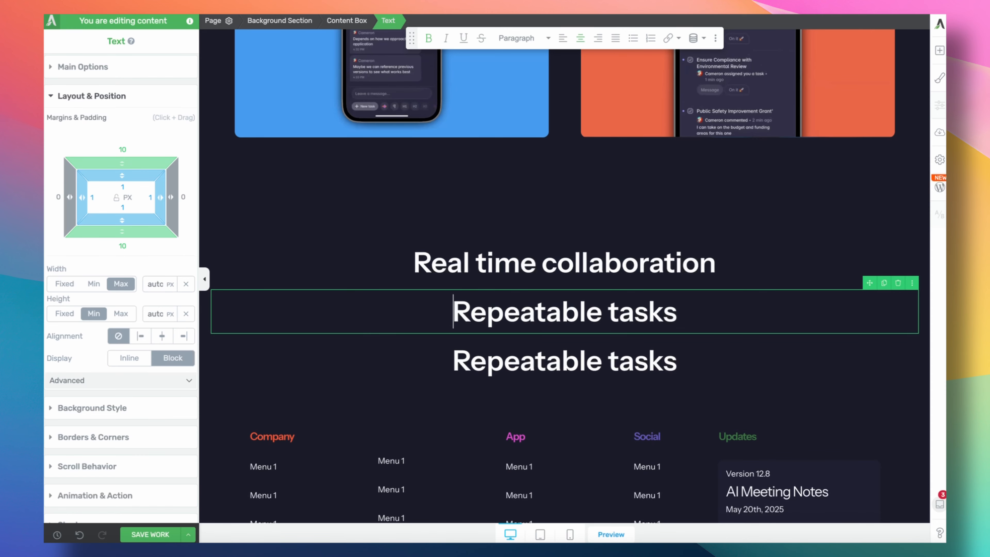
pyautogui.click(521, 361)
pyautogui.tripleClick(521, 361)
pyautogui.write('Offli')
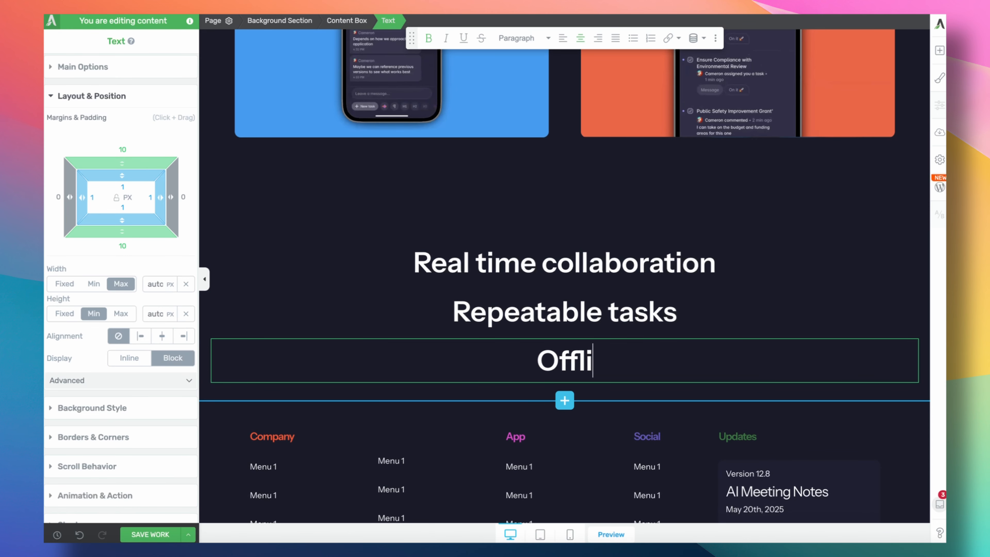
pyautogui.write('ne Sup')
pyautogui.press('BackSpace')
pyautogui.write('pp')
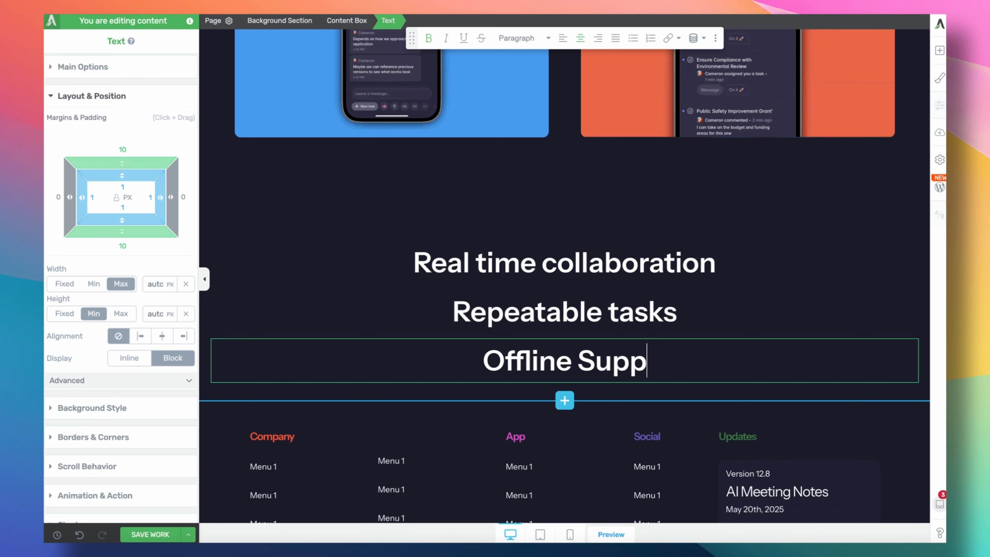
pyautogui.write('ort')
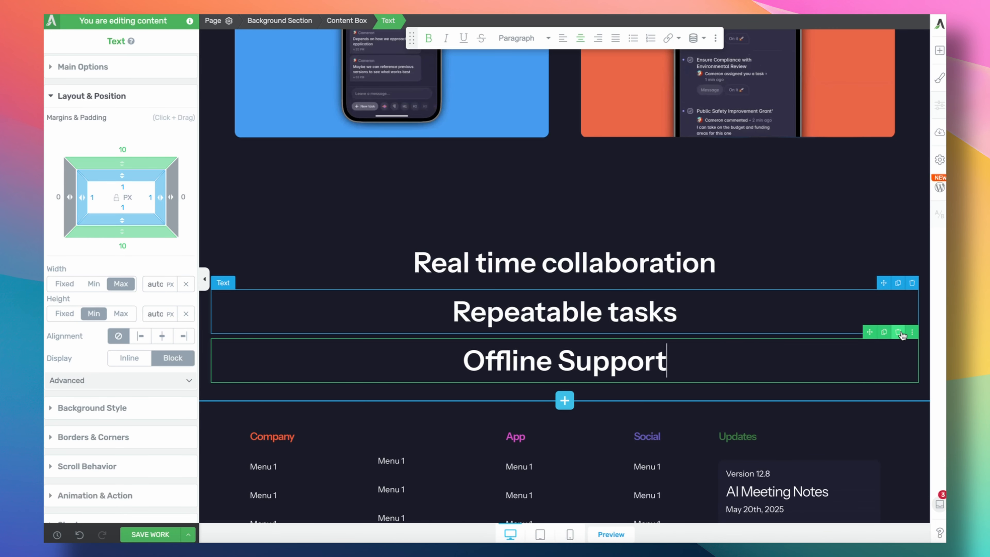
# Duplicate the "Offline Support" heading at the end of the feature list.
pyautogui.click(883, 332)
pyautogui.scroll(-4, 691, 340)
pyautogui.click(564, 100)
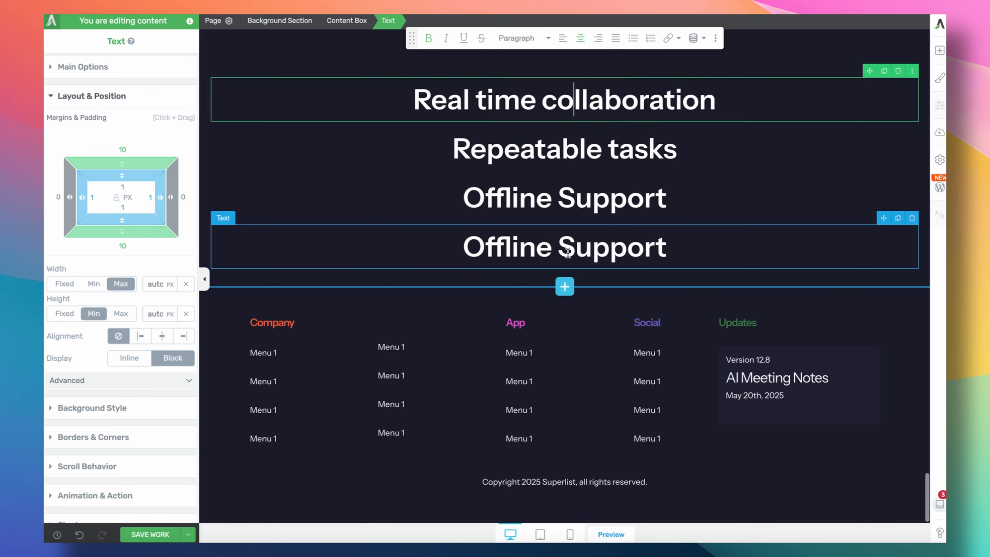
pyautogui.hotkey('ctrl', 'a')
pyautogui.write('Di')
pyautogui.hotkey('ctrl', 'z')
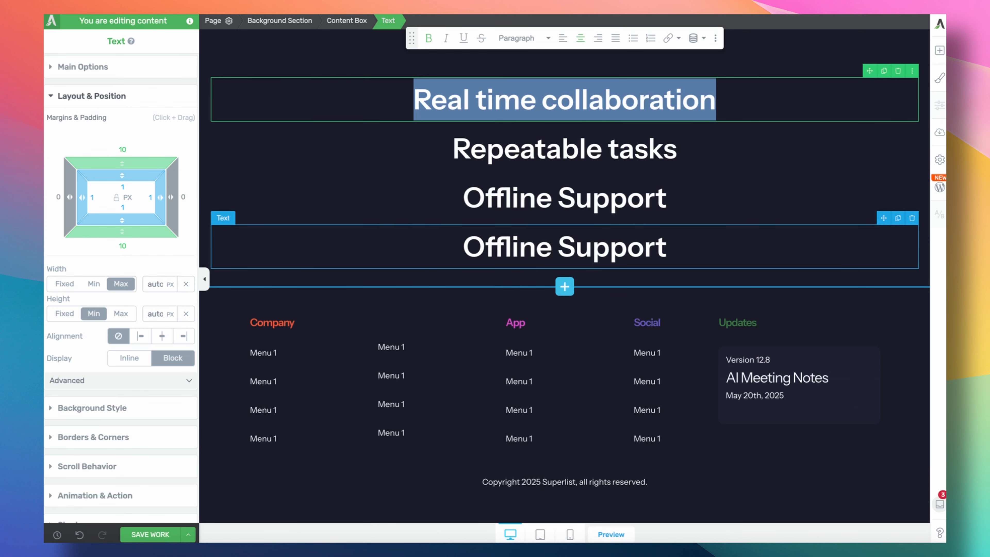
# Replace the text of the lower "Offline Support" copy with "Widgets".
pyautogui.click(576, 253)
pyautogui.hotkey('ctrl', 'a')
pyautogui.write('Digets')
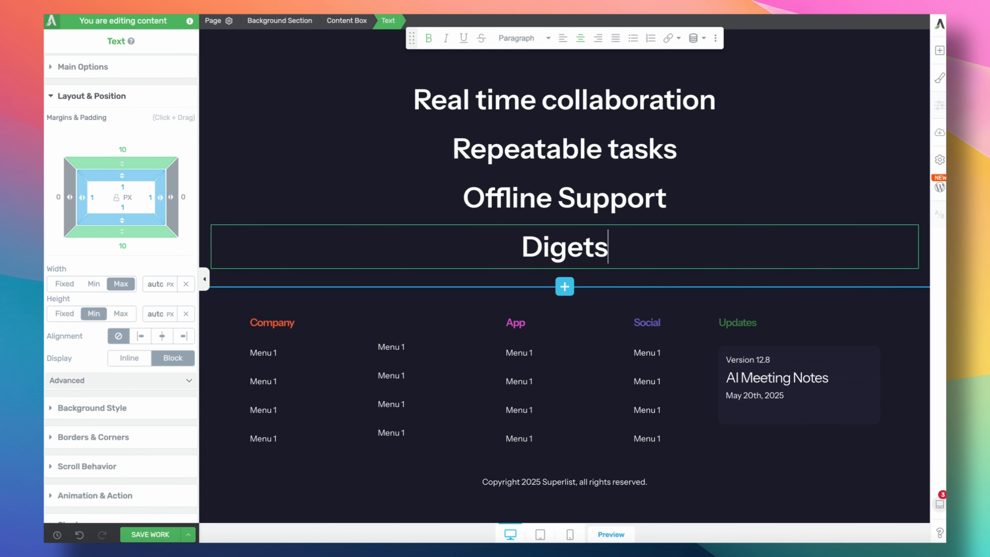
pyautogui.hotkey('ctrl', 'a')
pyautogui.write('Widgets')
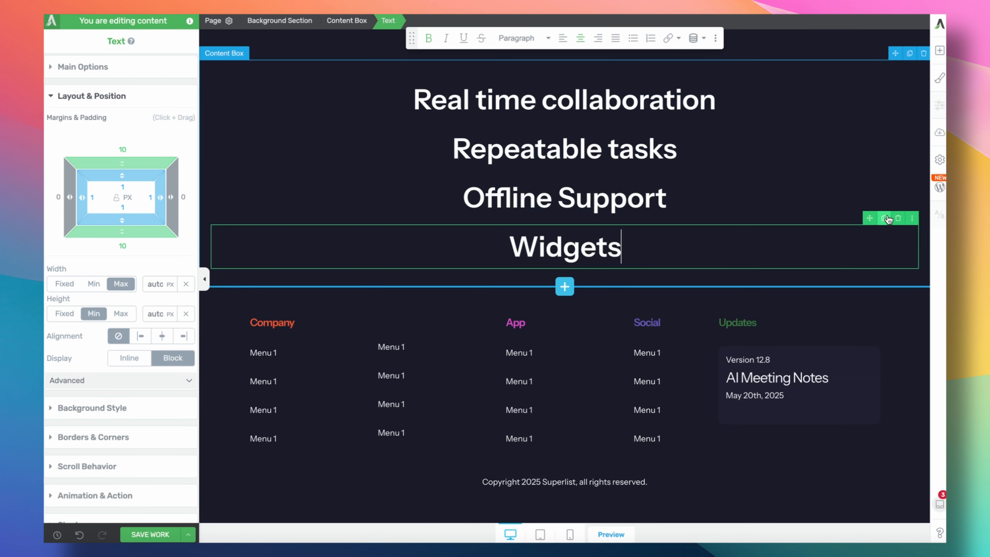
# Duplicate the "Widgets" heading and change the copy's text to "Nested Lists & Tasks".
pyautogui.click(887, 219)
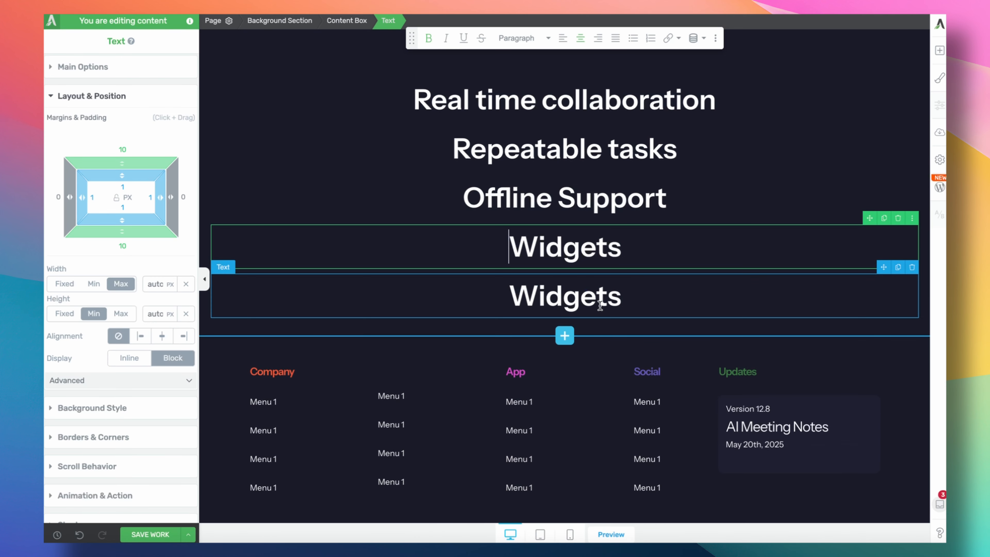
pyautogui.hotkey('ctrl', 'a')
pyautogui.write('Nested Lists & Task')
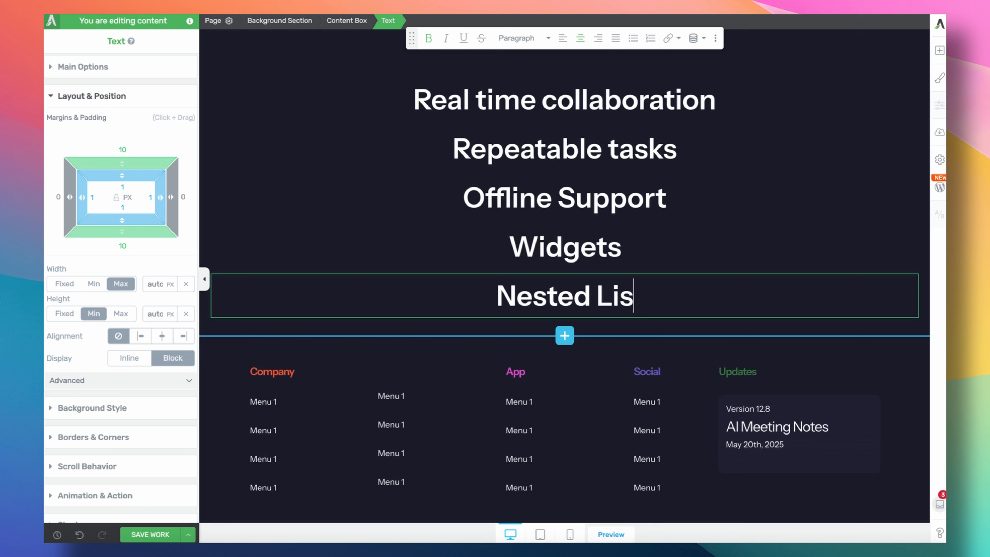
pyautogui.write('s')
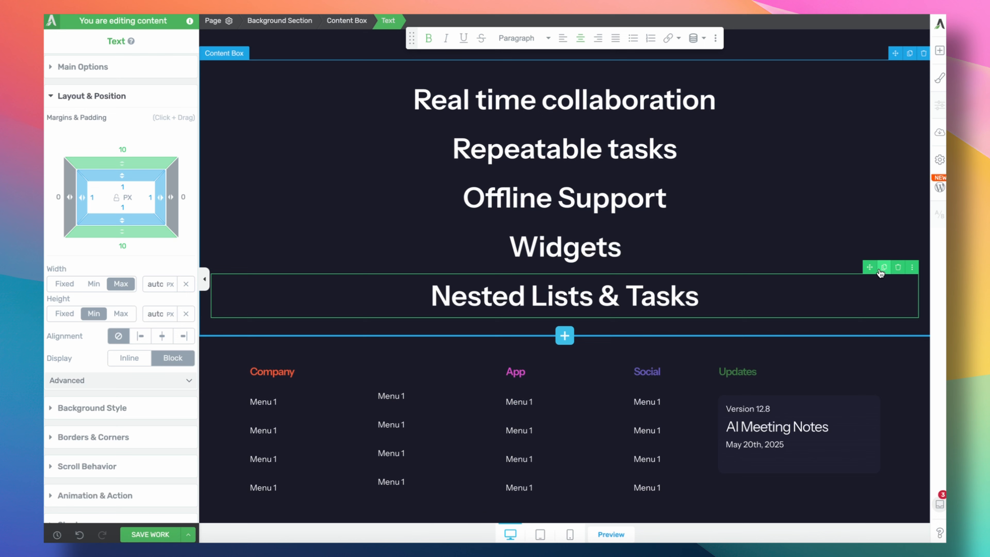
# Duplicate the "Nested Lists & Tasks" heading and change the copy's text to "Multiplatform".
pyautogui.click(881, 269)
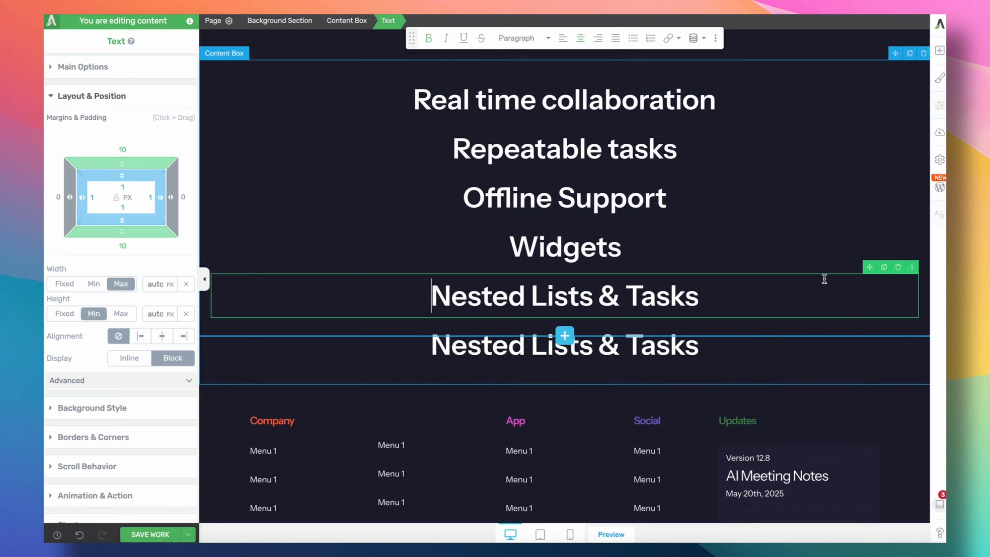
pyautogui.click(578, 343)
pyautogui.tripleClick(578, 343)
pyautogui.write('Multiplatform')
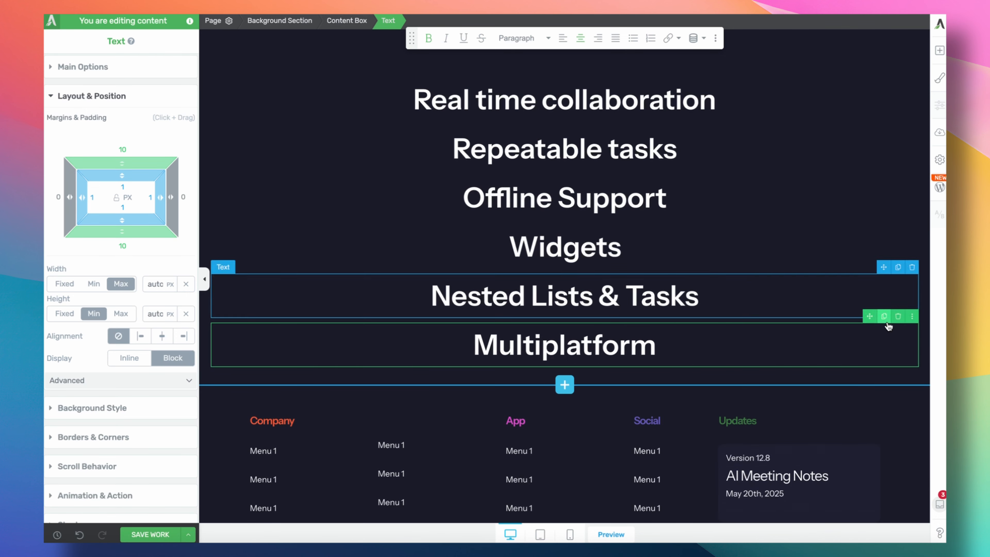
# Duplicate the "Multiplatform" heading and change the copy's text to "Integrations".
pyautogui.click(883, 315)
pyautogui.click(592, 393)
pyautogui.tripleClick(591, 393)
pyautogui.write('Integ')
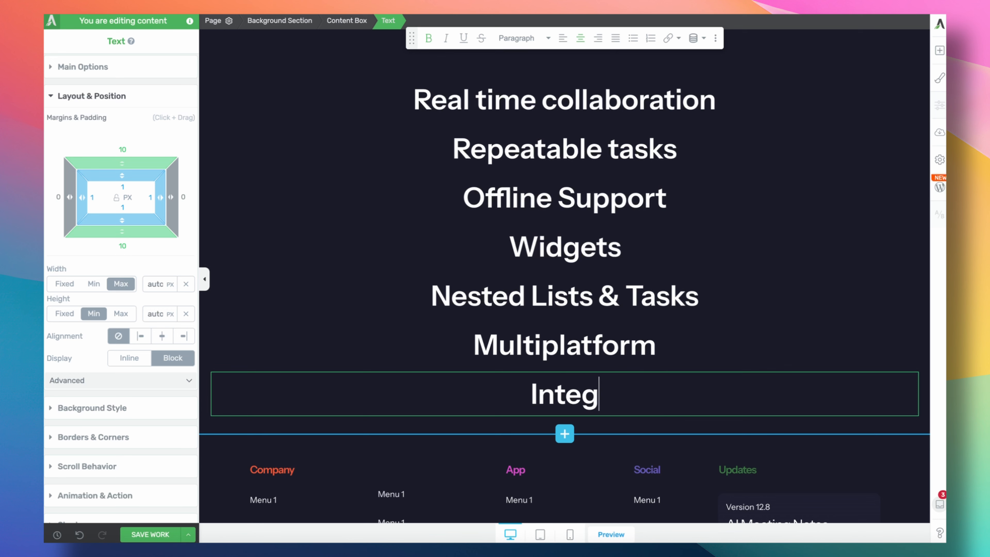
pyautogui.write('rations')
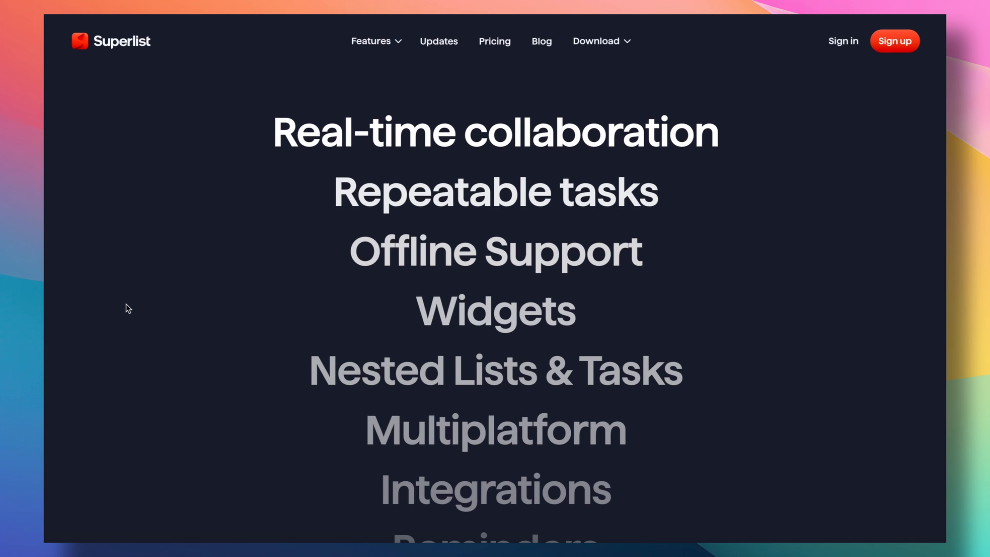
# Examine how the stacked feature headings fade down the list on the original Superlist page.
pyautogui.scroll(-4, 216, 313)
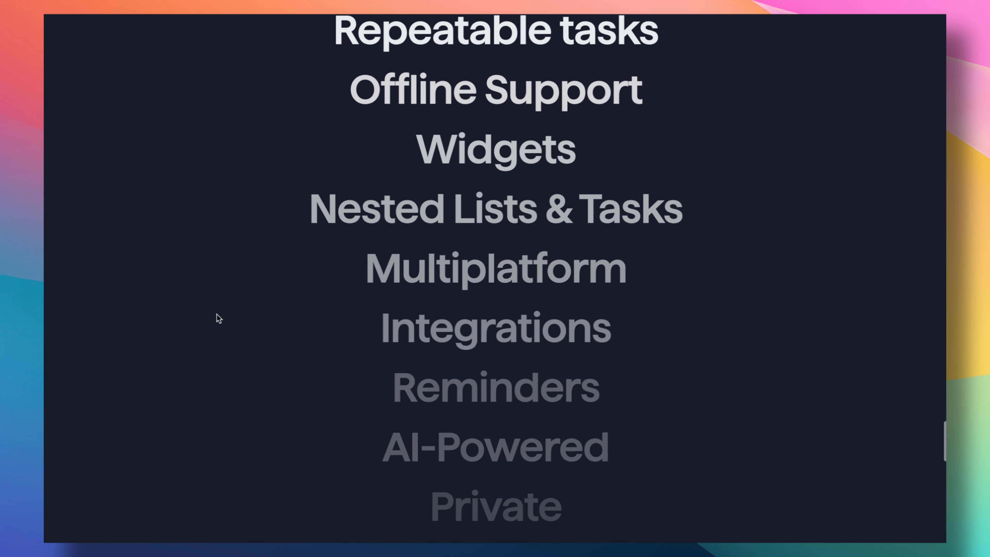
pyautogui.scroll(-4, 217, 312)
pyautogui.scroll(6, 216, 312)
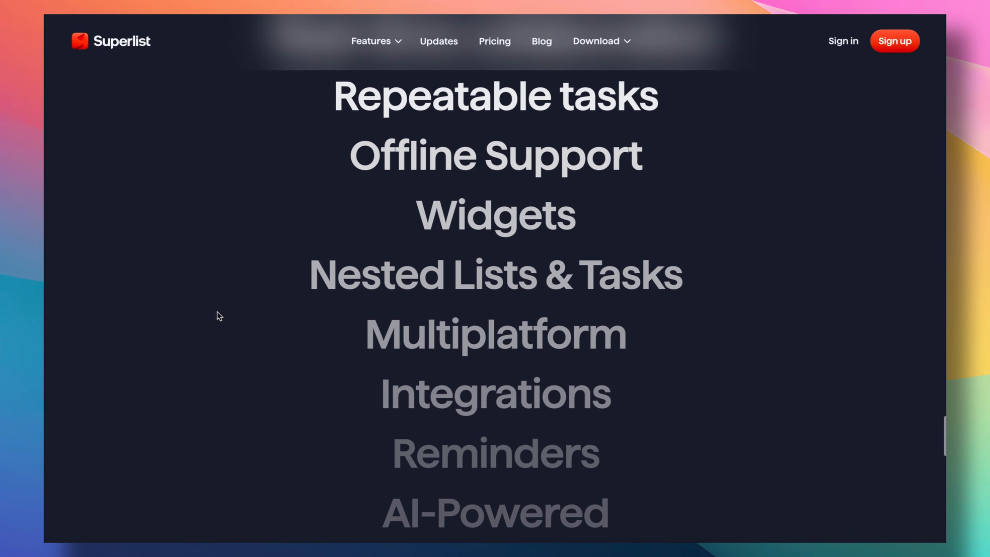
pyautogui.scroll(3, 219, 316)
pyautogui.scroll(-3, 219, 315)
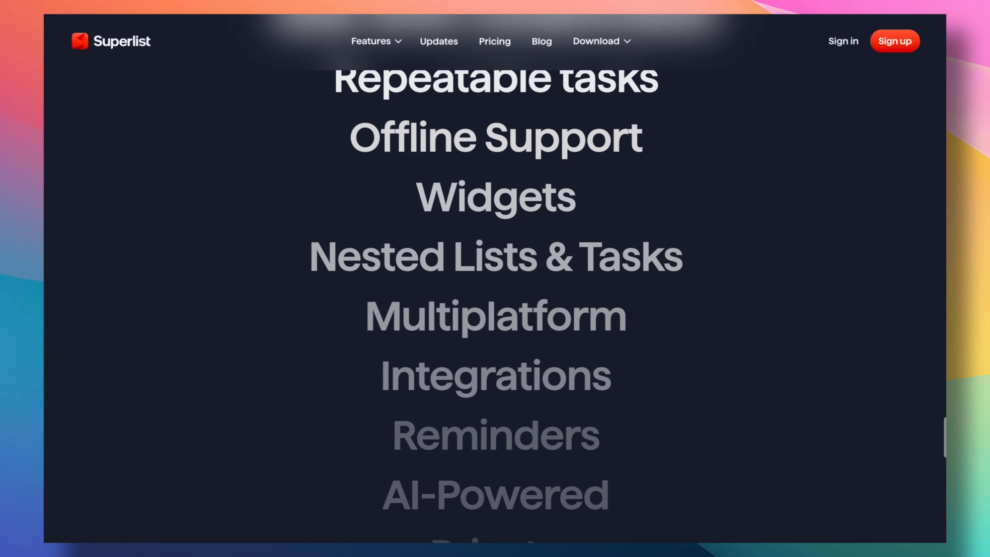
pyautogui.scroll(-5, 232, 332)
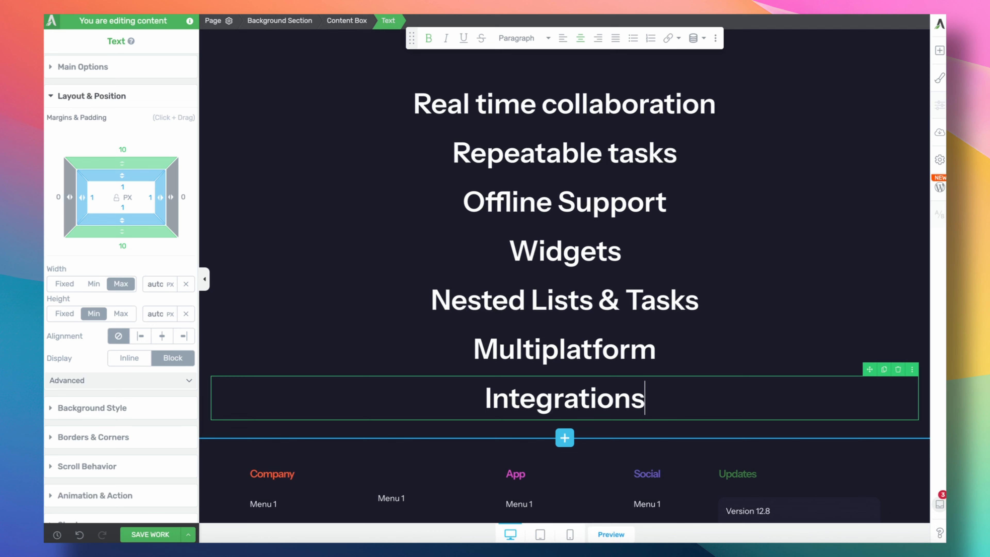
# Unlink the "Repeatable tasks" heading from its theme color and set it to white #ffffff at 90 opacity.
pyautogui.scroll(3, 397, 287)
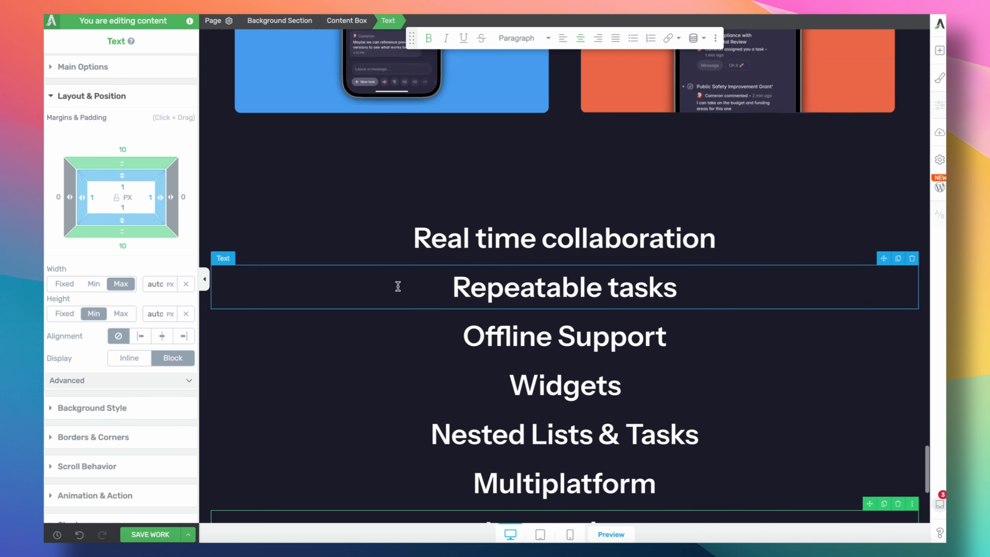
pyautogui.tripleClick(472, 298)
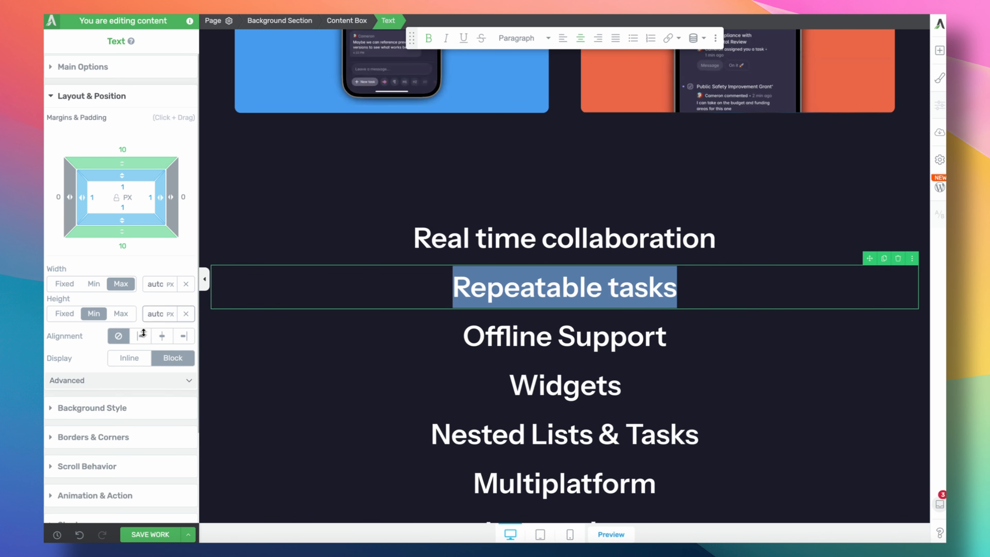
pyautogui.click(144, 76)
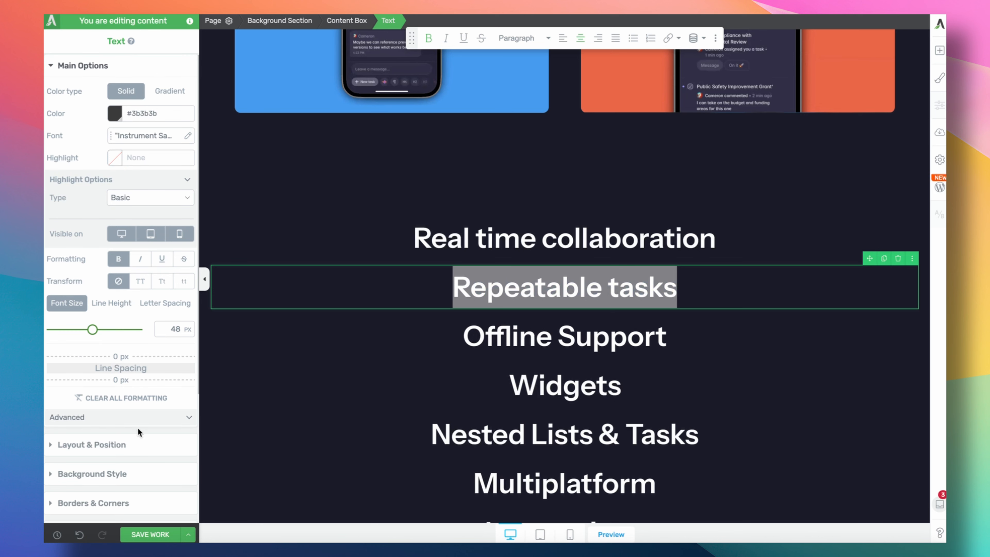
pyautogui.click(115, 115)
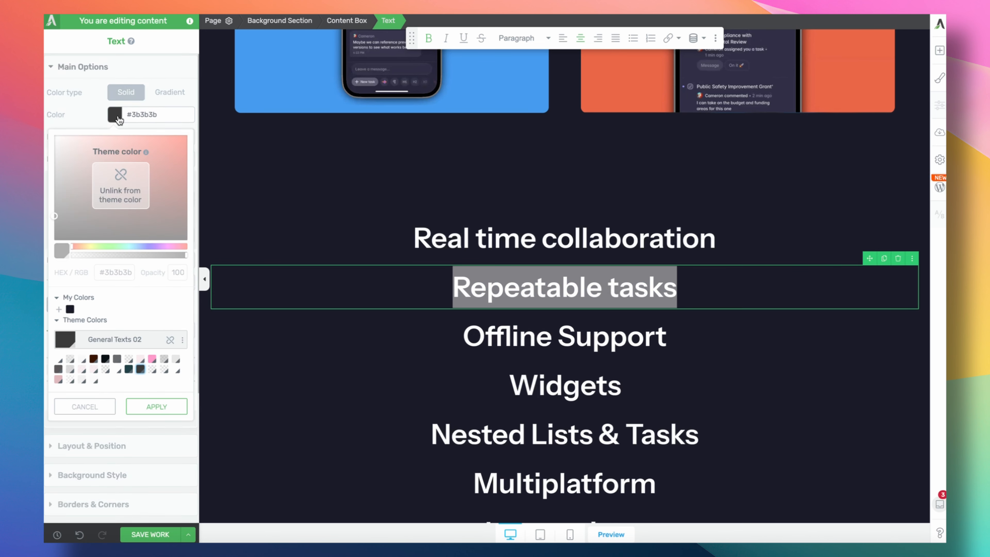
pyautogui.click(170, 340)
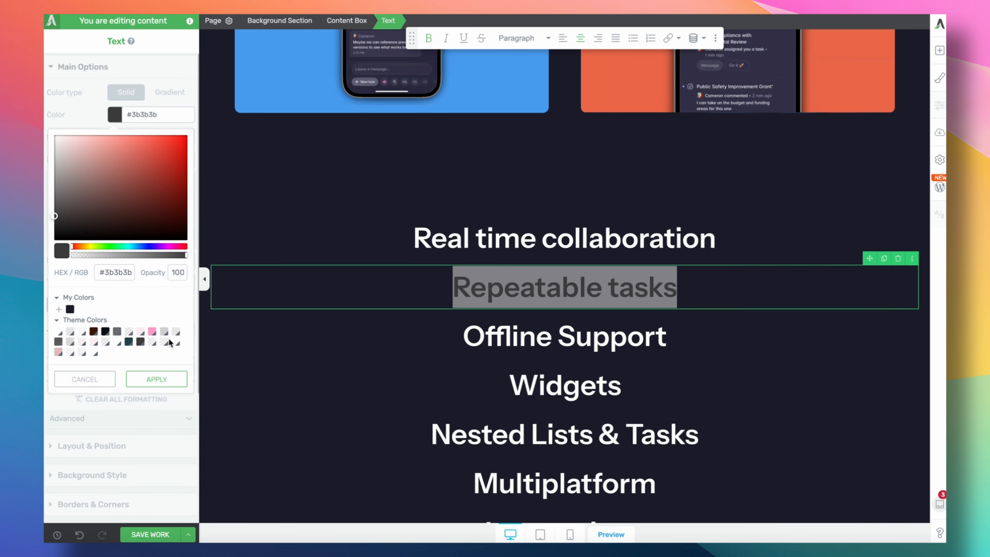
pyautogui.moveTo(81, 189); pyautogui.dragTo(53, 135)
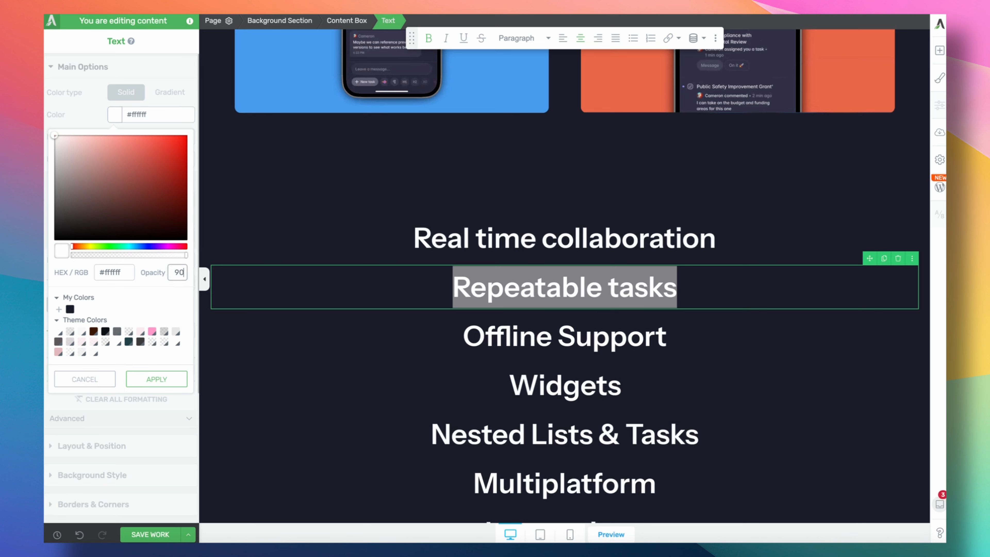
pyautogui.click(153, 372)
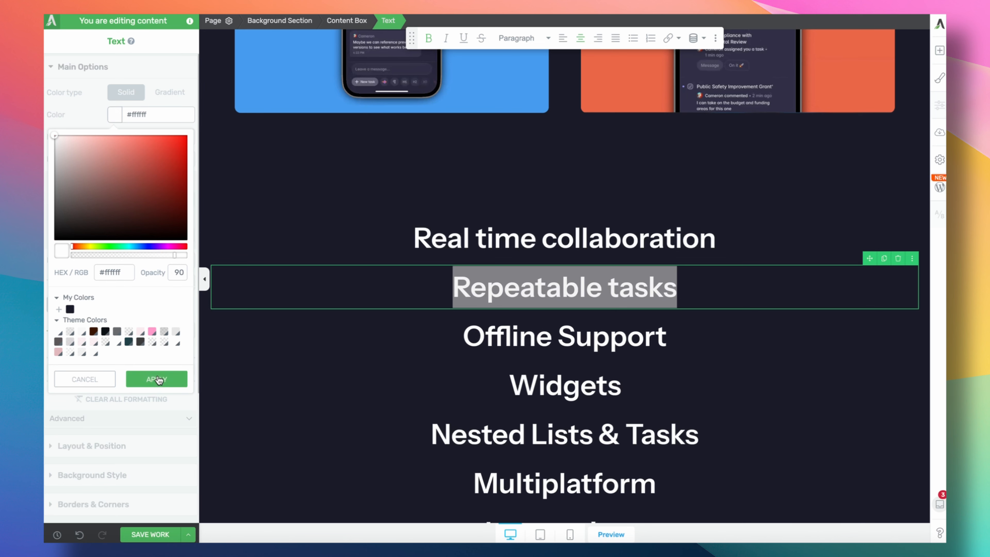
# Unlink the "Offline Support" heading from its theme color and set it to white #ffffff at 80 opacity.
pyautogui.doubleClick(523, 332)
pyautogui.click(524, 333)
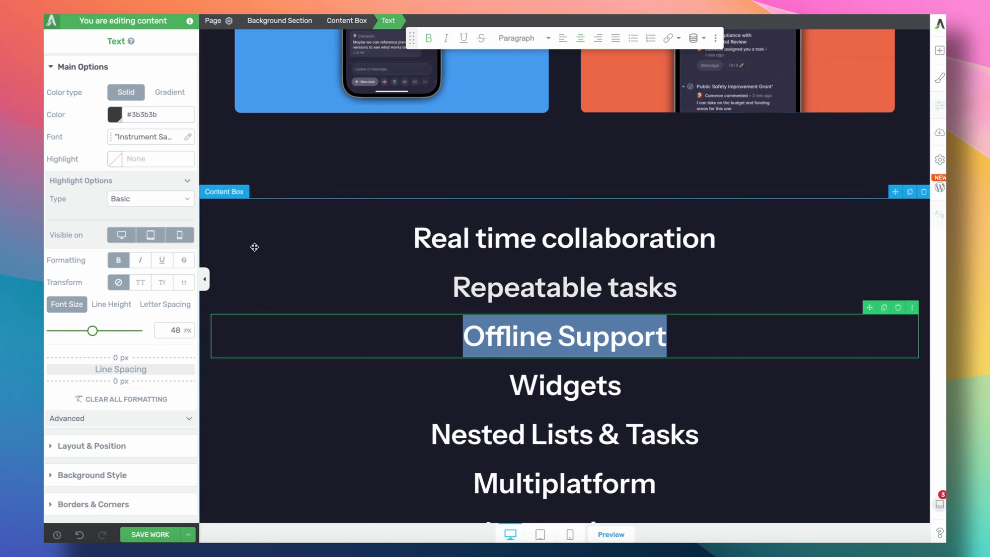
pyautogui.click(117, 115)
pyautogui.click(112, 195)
pyautogui.moveTo(105, 197); pyautogui.dragTo(53, 134)
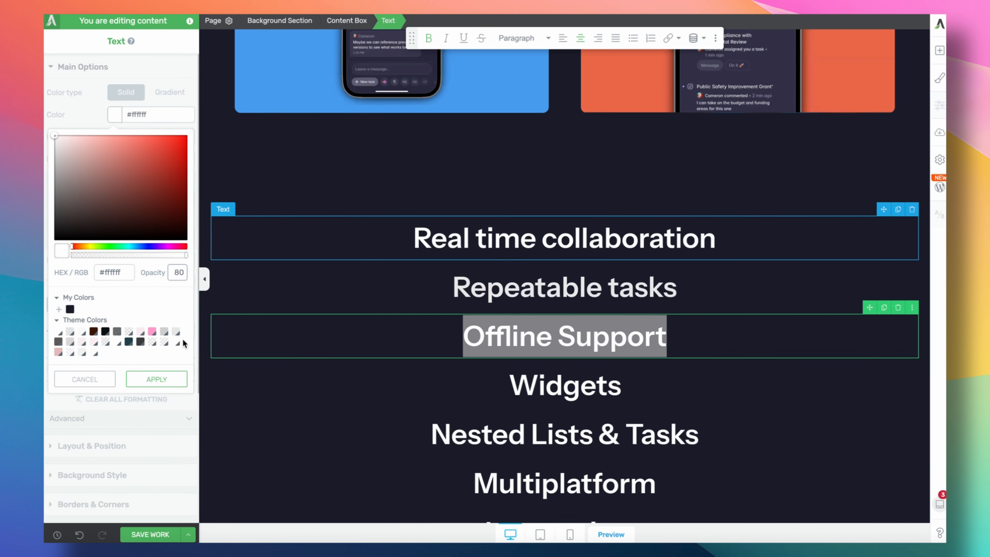
pyautogui.click(156, 379)
# Unlink the "Widgets" heading from its theme color and set it to white #ffffff at 70 opacity.
pyautogui.click(531, 366)
pyautogui.doubleClick(536, 377)
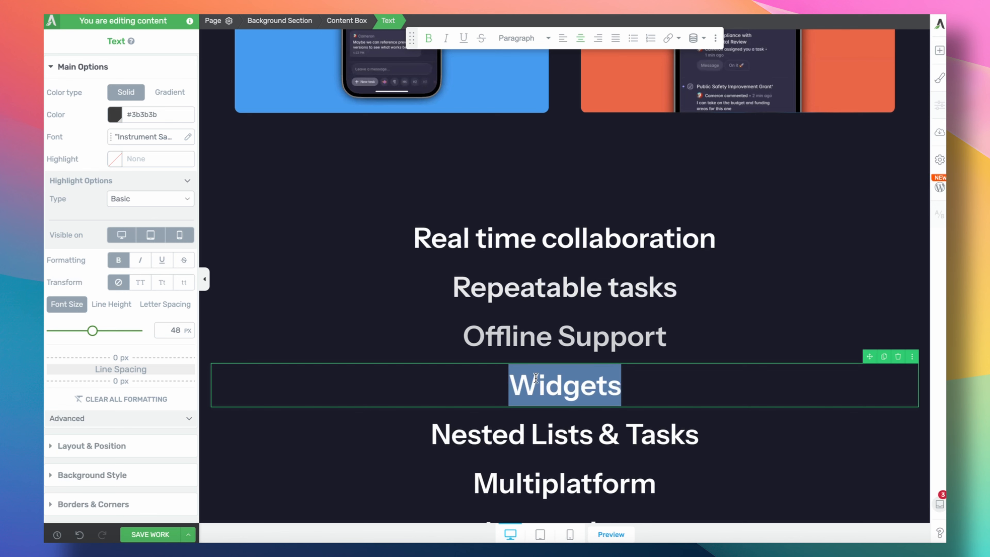
pyautogui.click(115, 116)
pyautogui.click(111, 195)
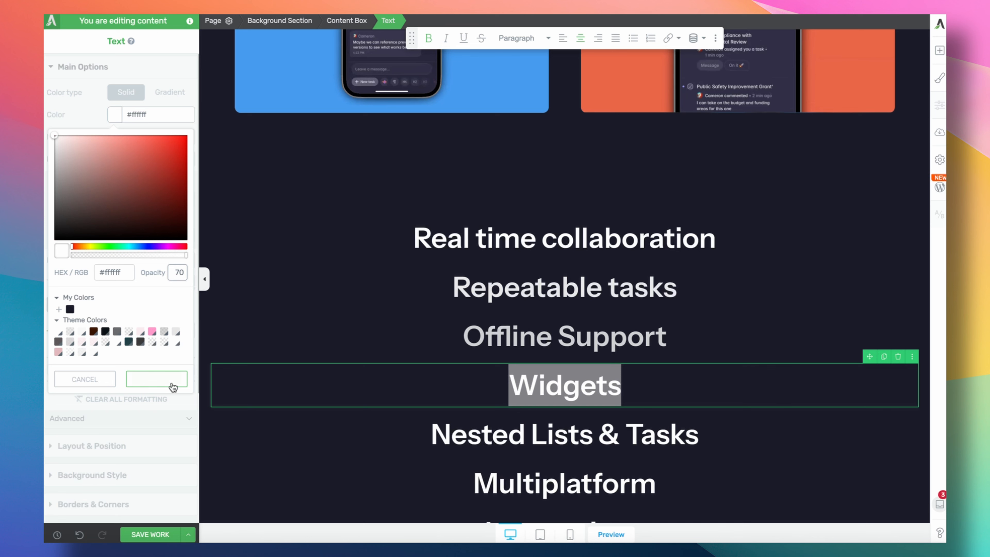
pyautogui.click(173, 386)
# Set the "Nested Lists & Tasks" heading to white #ffffff at a lower opacity than "Widgets".
pyautogui.click(624, 434)
pyautogui.tripleClick(618, 434)
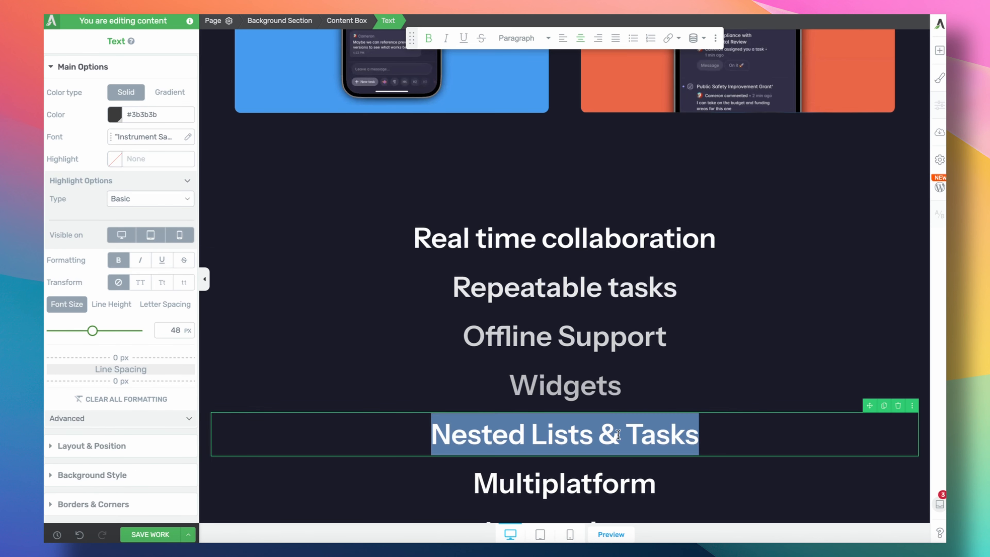
pyautogui.click(114, 114)
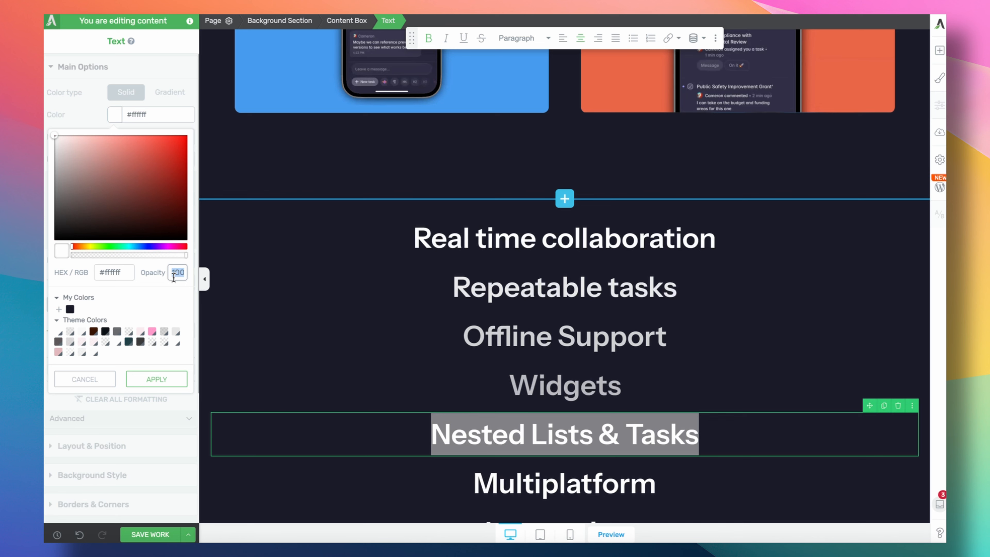
pyautogui.click(156, 379)
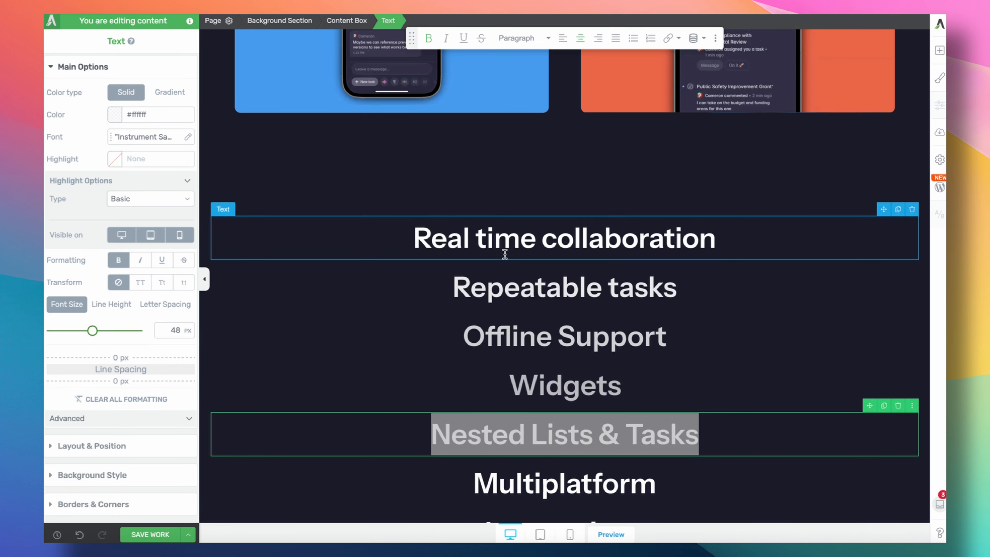
# Unlink the "Multiplatform" heading from its theme color and set it to white #ffffff at 50 opacity.
pyautogui.scroll(-3, 506, 351)
pyautogui.doubleClick(502, 378)
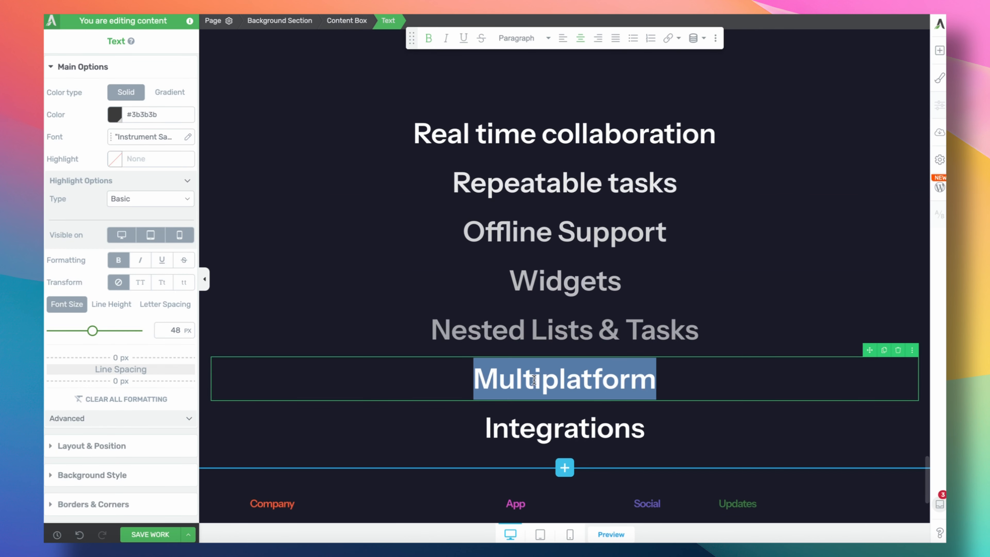
pyautogui.click(115, 116)
pyautogui.click(121, 174)
pyautogui.moveTo(81, 160); pyautogui.dragTo(51, 132)
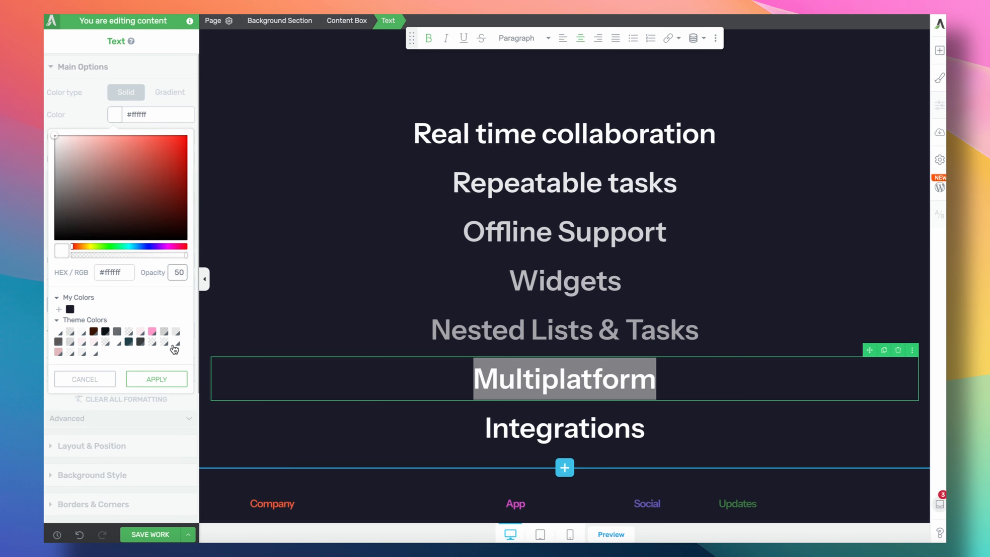
pyautogui.click(168, 384)
# Unlink the "Integrations" heading from its theme color and set it to white #ffffff at 40 opacity.
pyautogui.click(624, 420)
pyautogui.doubleClick(624, 421)
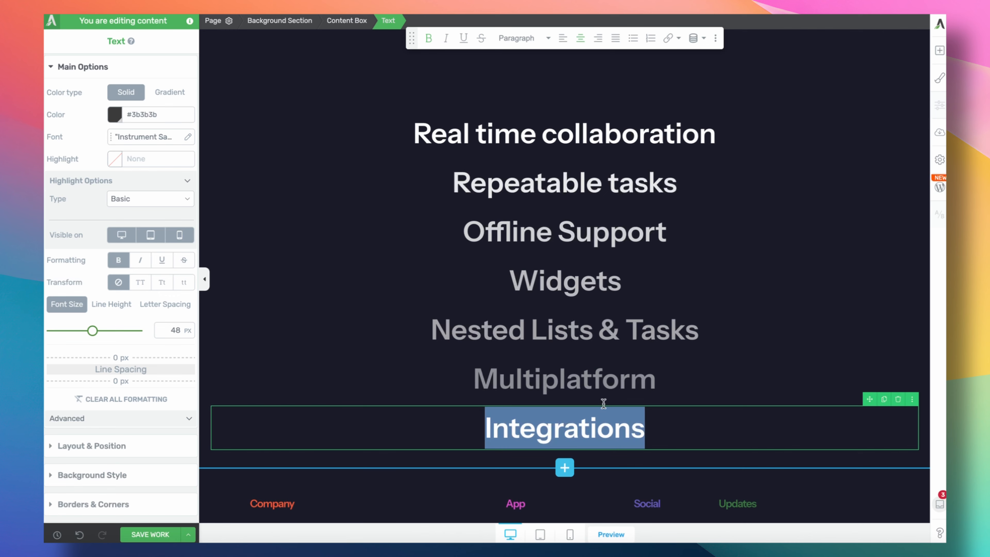
pyautogui.click(115, 114)
pyautogui.click(121, 174)
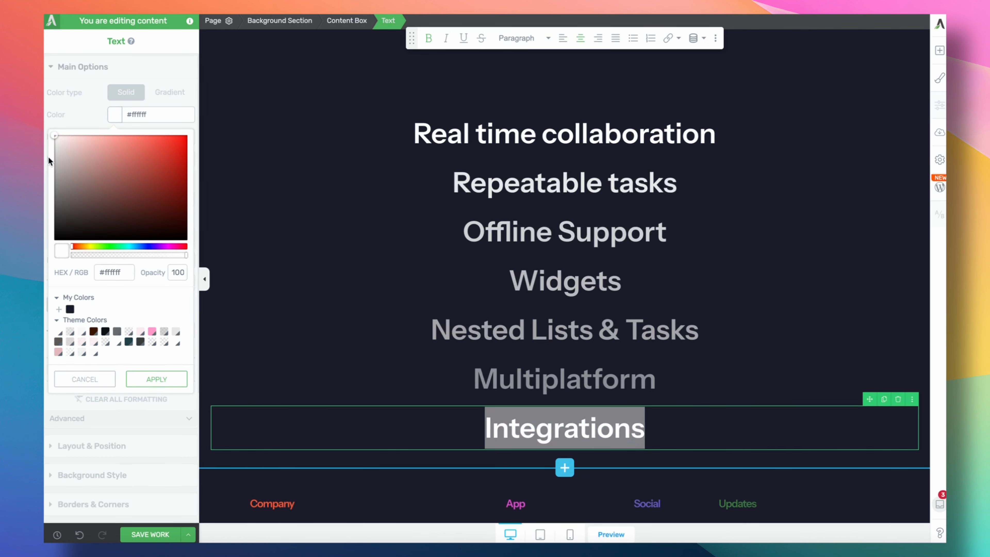
pyautogui.doubleClick(182, 273)
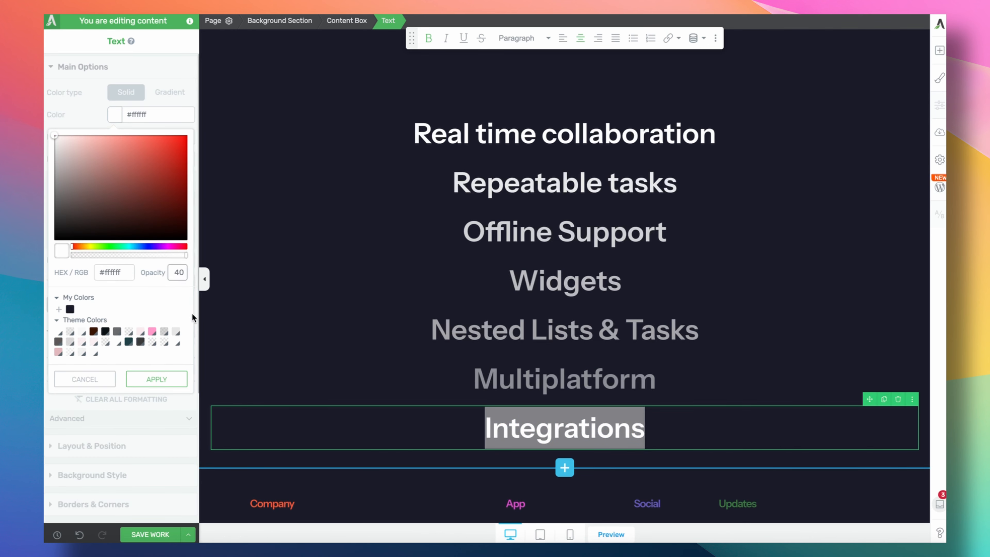
pyautogui.write('40')
pyautogui.click(156, 379)
pyautogui.click(315, 270)
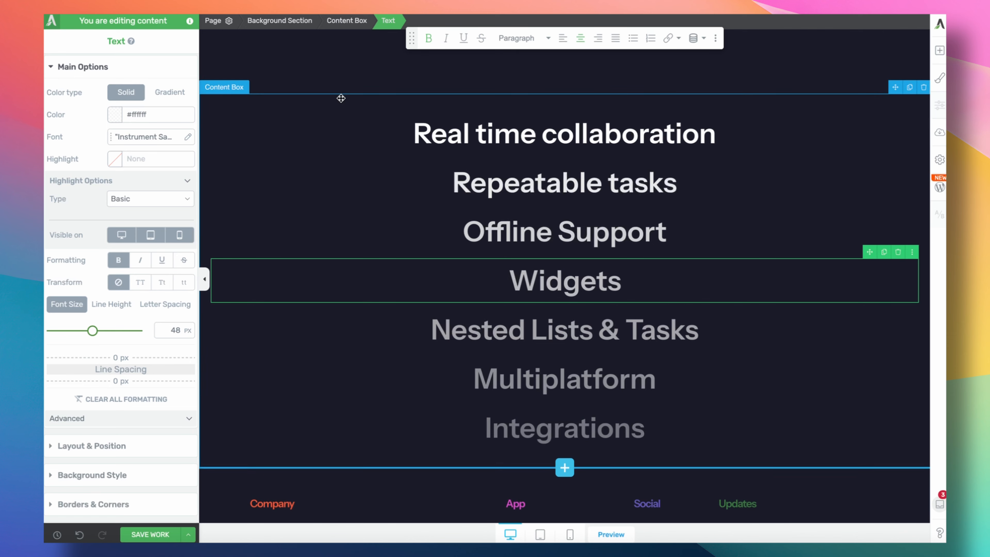
pyautogui.click(414, 133)
# Duplicate the "Integrations" heading and change the lower copy's text to "Reminders".
pyautogui.scroll(-2, 475, 281)
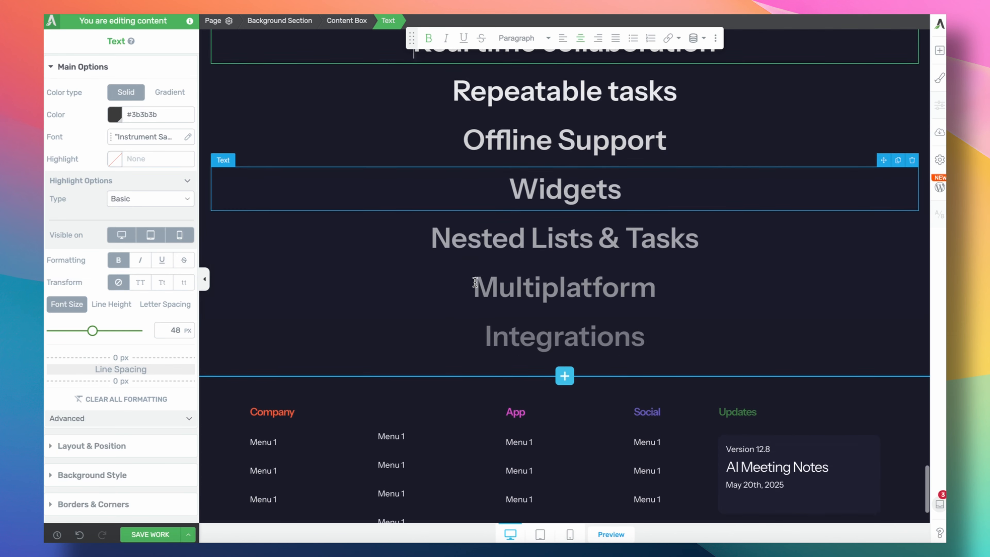
pyautogui.scroll(2, 475, 282)
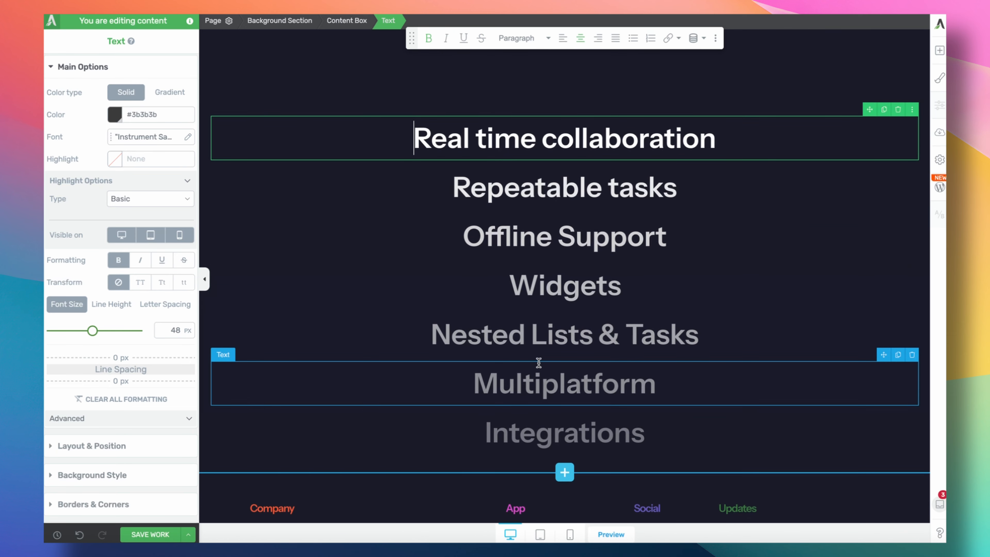
pyautogui.scroll(-1, 538, 363)
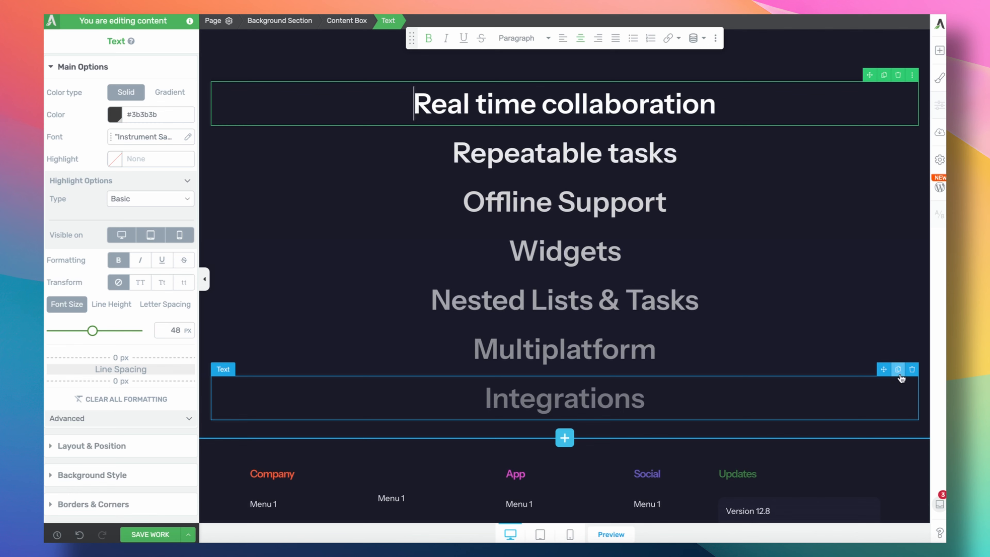
pyautogui.click(899, 371)
pyautogui.click(244, 399)
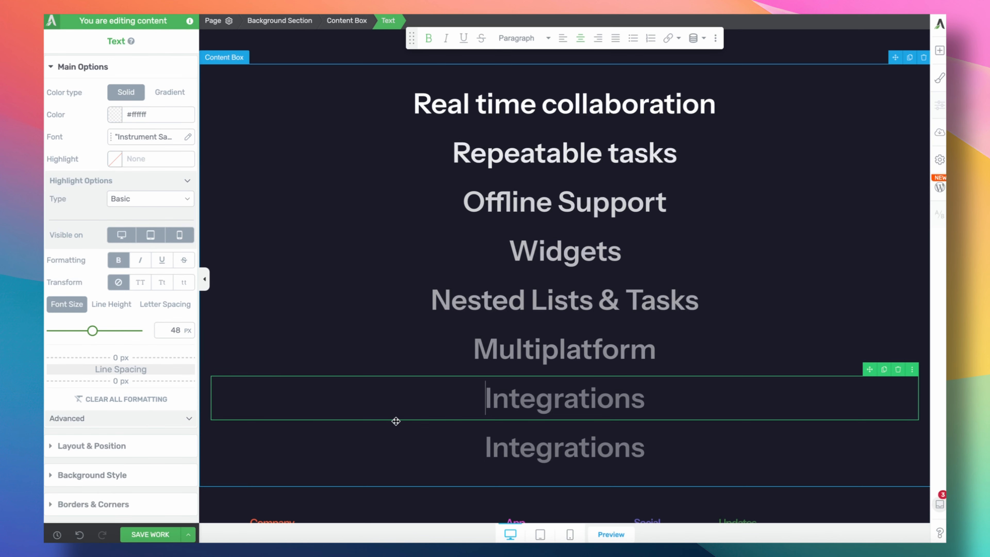
pyautogui.click(564, 447)
pyautogui.doubleClick(564, 446)
pyautogui.write('Reminders')
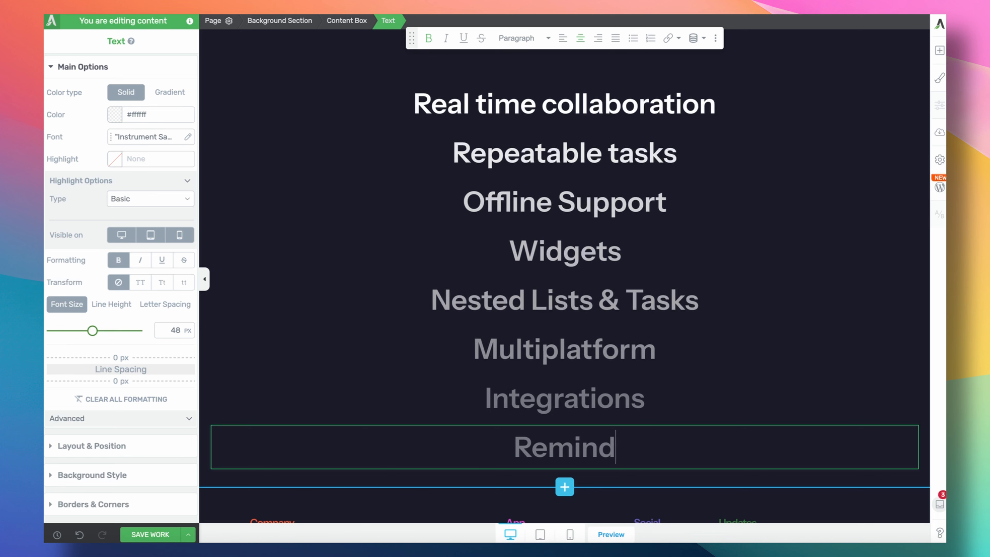
# Set the text color opacity of the "Reminders" heading to 30.
pyautogui.doubleClick(506, 443)
pyautogui.click(113, 118)
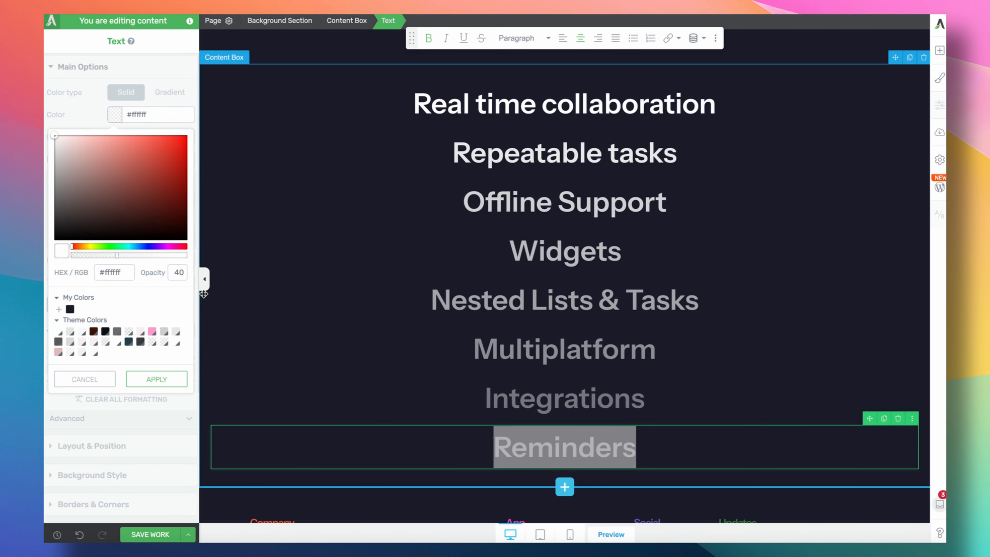
pyautogui.doubleClick(182, 275)
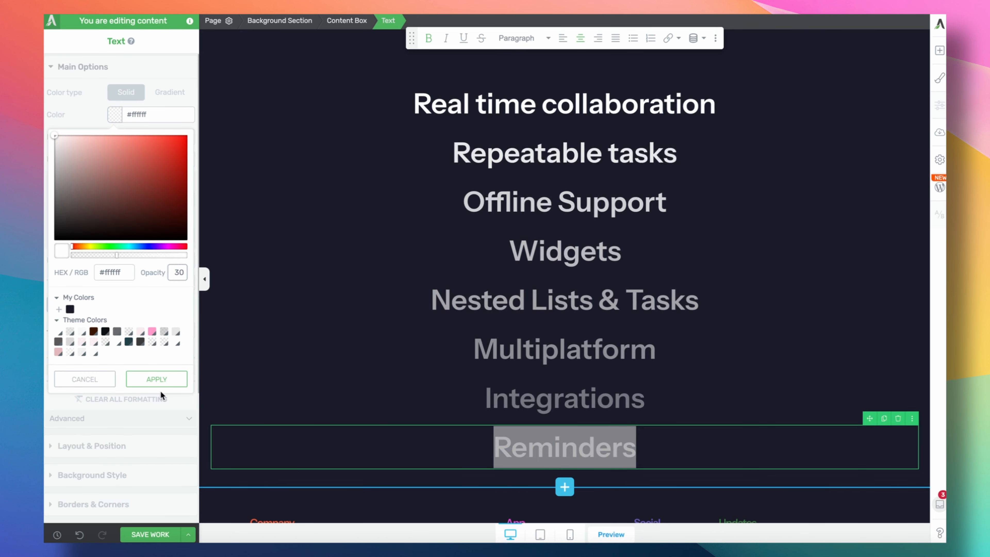
pyautogui.click(159, 379)
# Duplicate the "Reminders" heading and change the lower copy's text to "AI Powered".
pyautogui.click(884, 418)
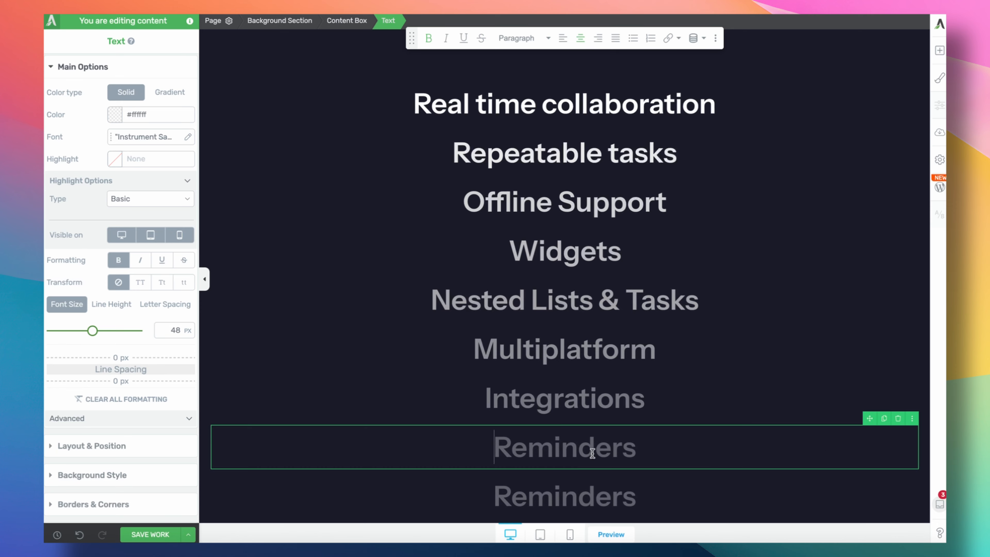
pyautogui.scroll(-3, 591, 453)
pyautogui.doubleClick(586, 404)
pyautogui.write('AI Po')
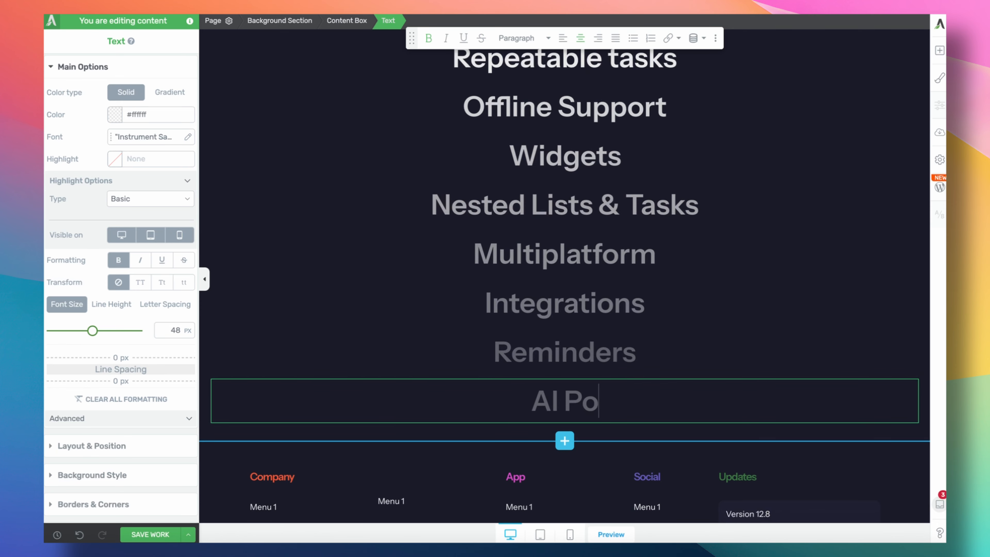
pyautogui.write('wered')
# Set the text color opacity of the "AI Powered" heading to 20.
pyautogui.hotkey('ctrl', 'a')
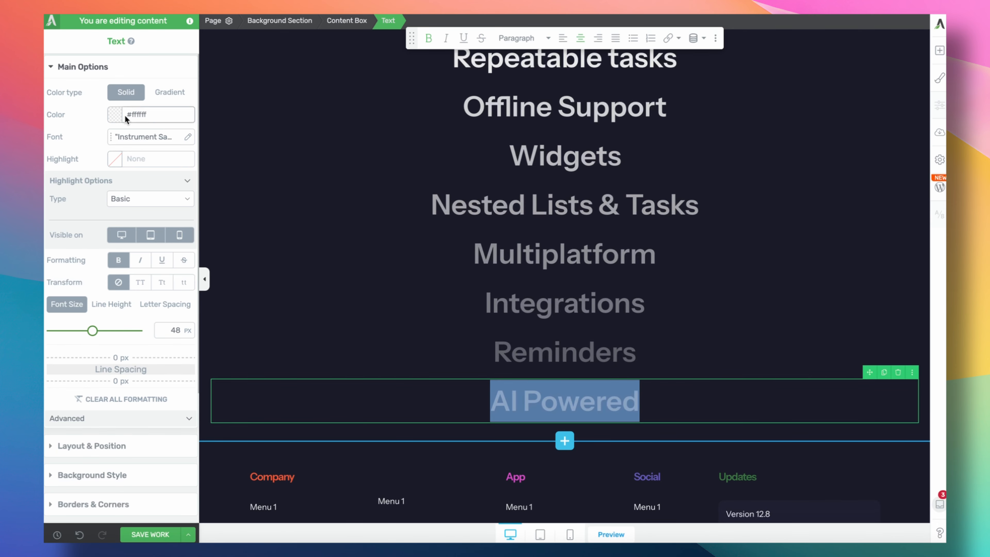
pyautogui.click(124, 115)
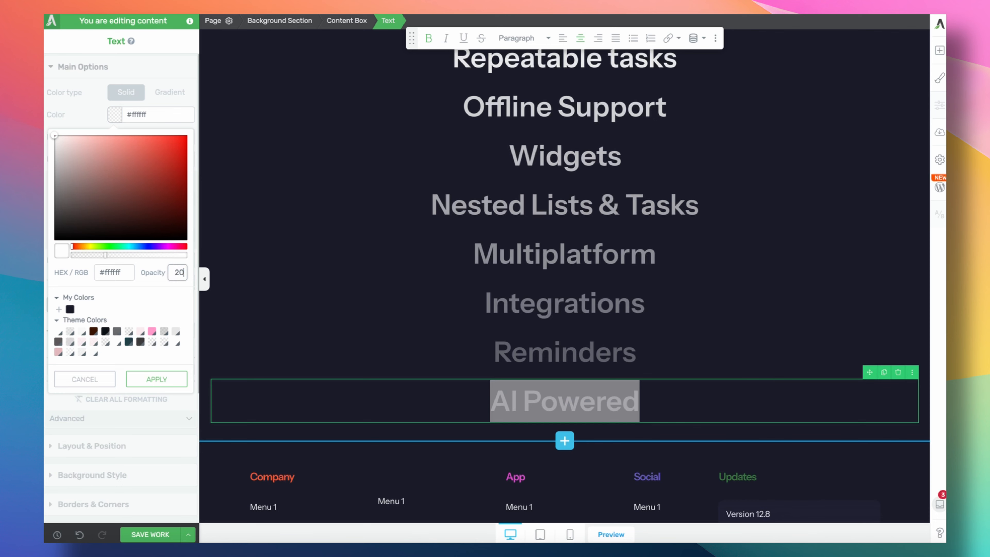
pyautogui.click(156, 378)
pyautogui.click(353, 320)
pyautogui.scroll(3, 353, 321)
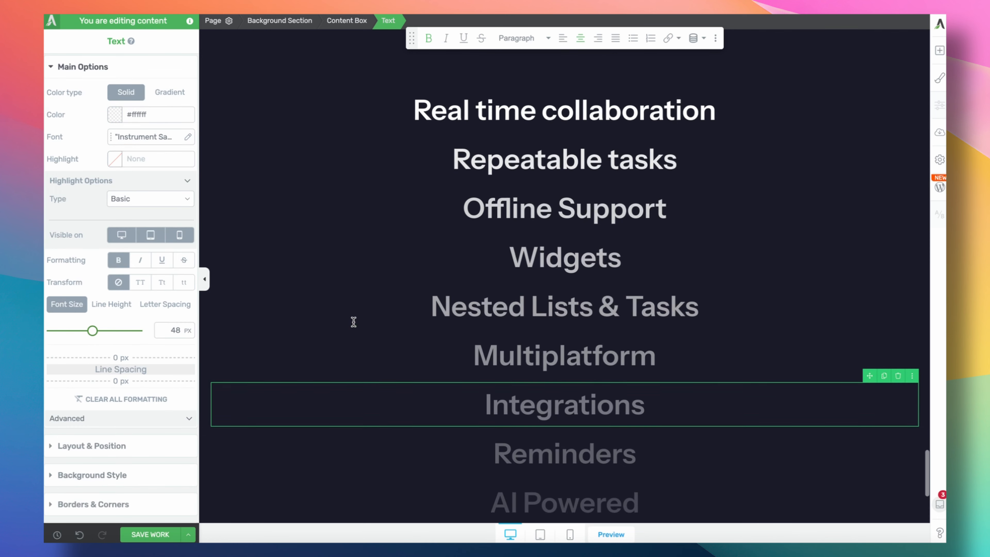
# Examine the fading feature list from "Real time collaboration" down to the footer, checking its opacity gradation and spacing.
pyautogui.scroll(-3, 353, 321)
pyautogui.scroll(3, 353, 320)
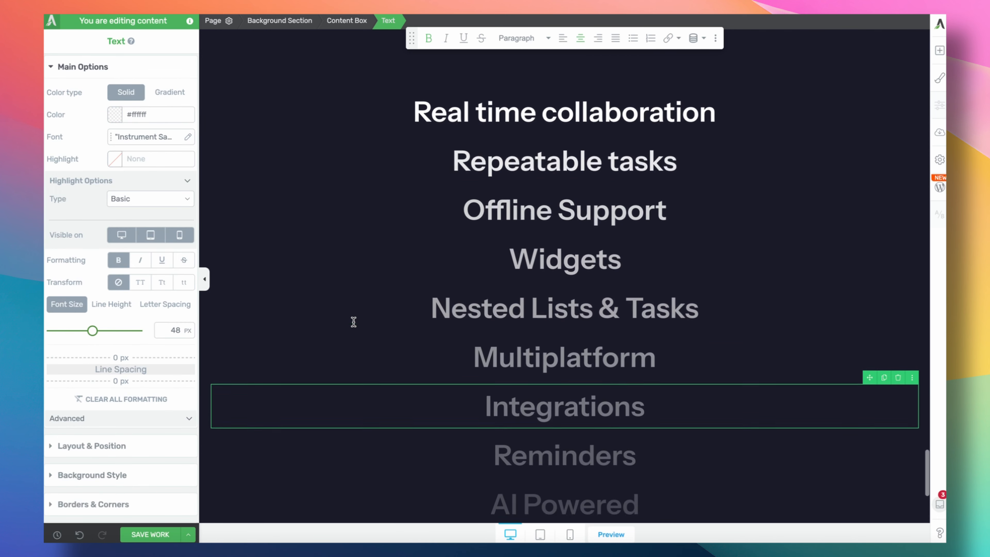
pyautogui.scroll(-5, 508, 195)
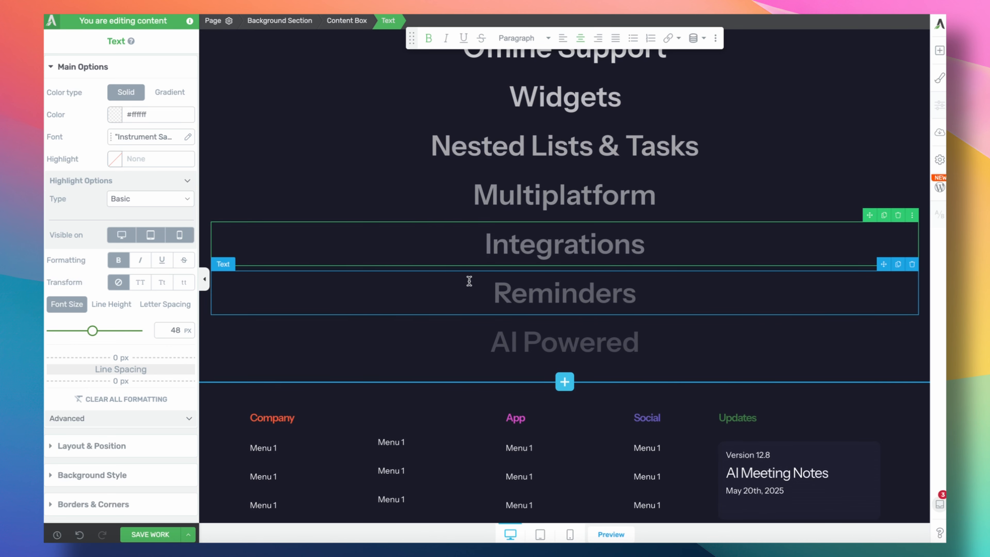
pyautogui.click(365, 140)
pyautogui.scroll(4, 366, 140)
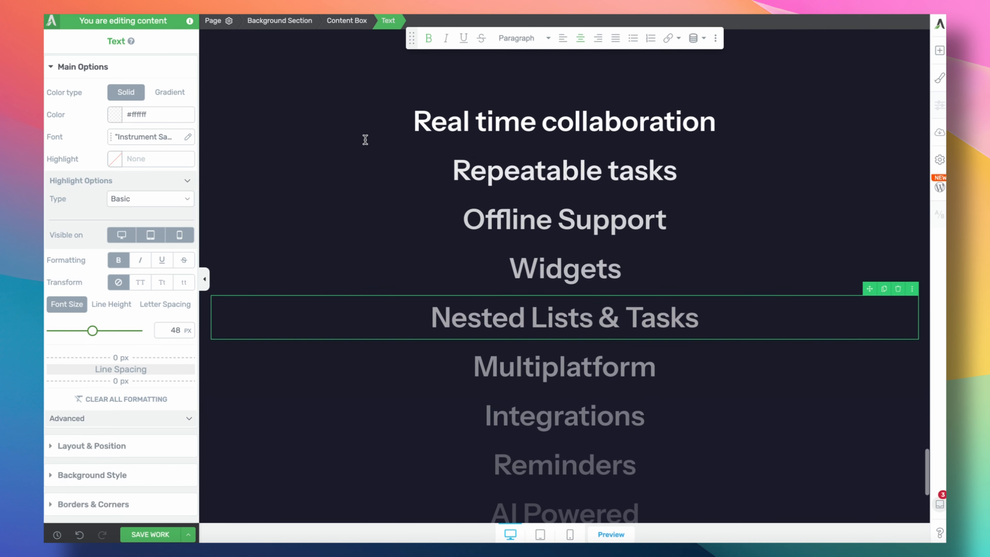
pyautogui.click(354, 145)
pyautogui.scroll(-4, 363, 164)
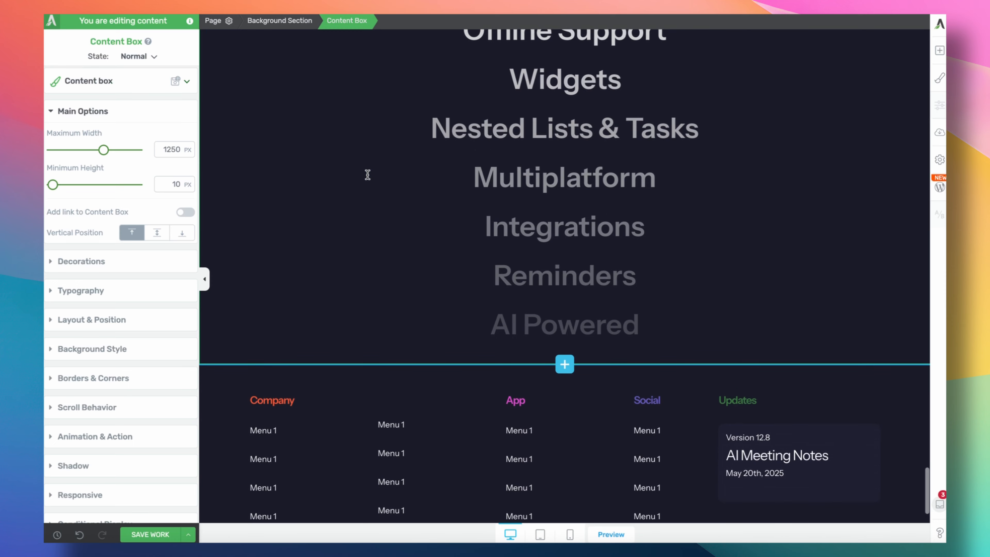
pyautogui.scroll(5, 368, 175)
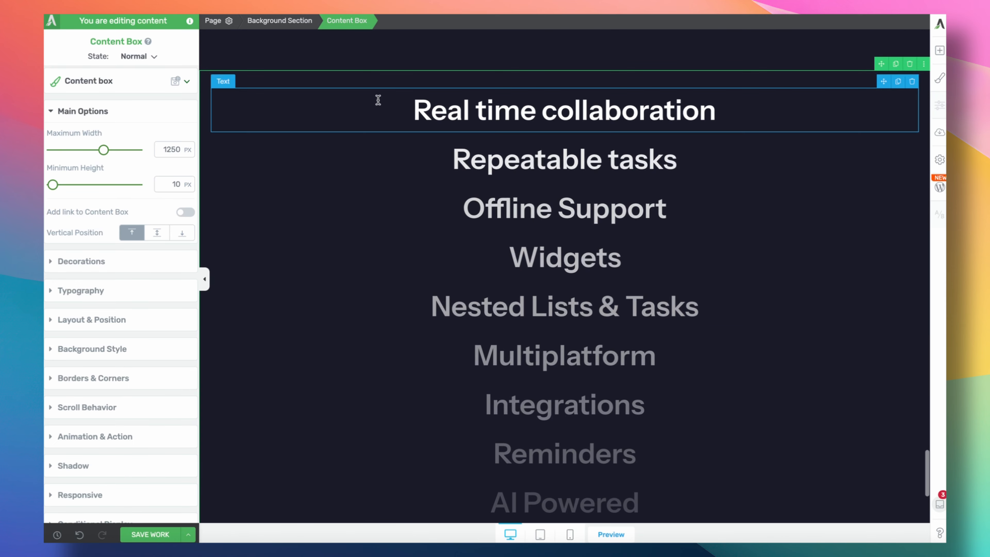
pyautogui.click(377, 99)
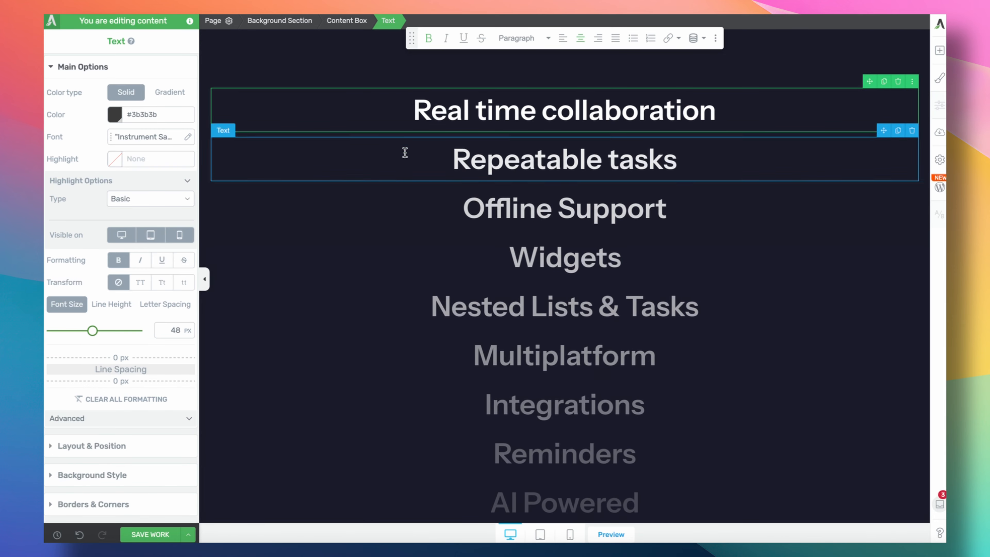
pyautogui.scroll(-4, 420, 181)
pyautogui.scroll(4, 419, 180)
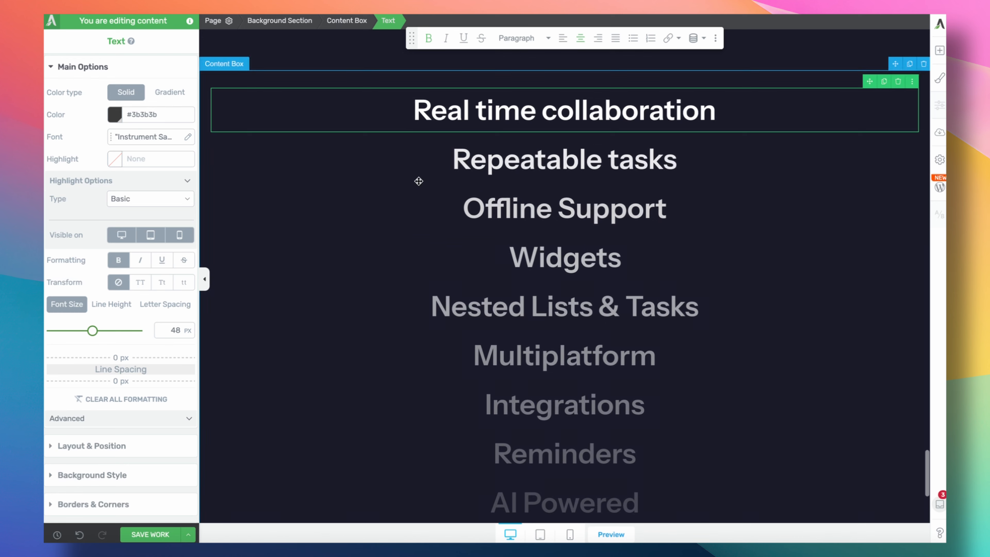
pyautogui.scroll(-3, 393, 116)
pyautogui.scroll(-3, 393, 117)
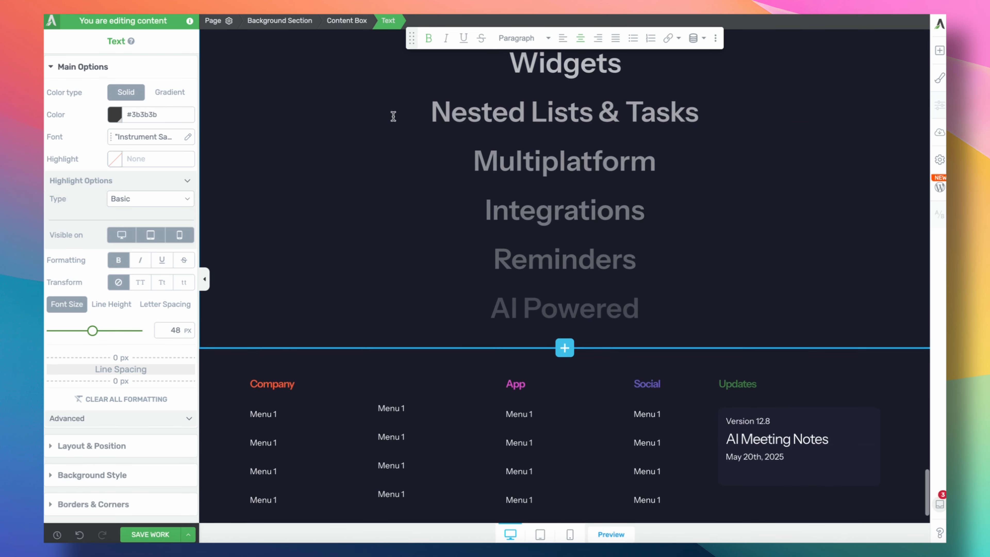
pyautogui.scroll(5, 393, 116)
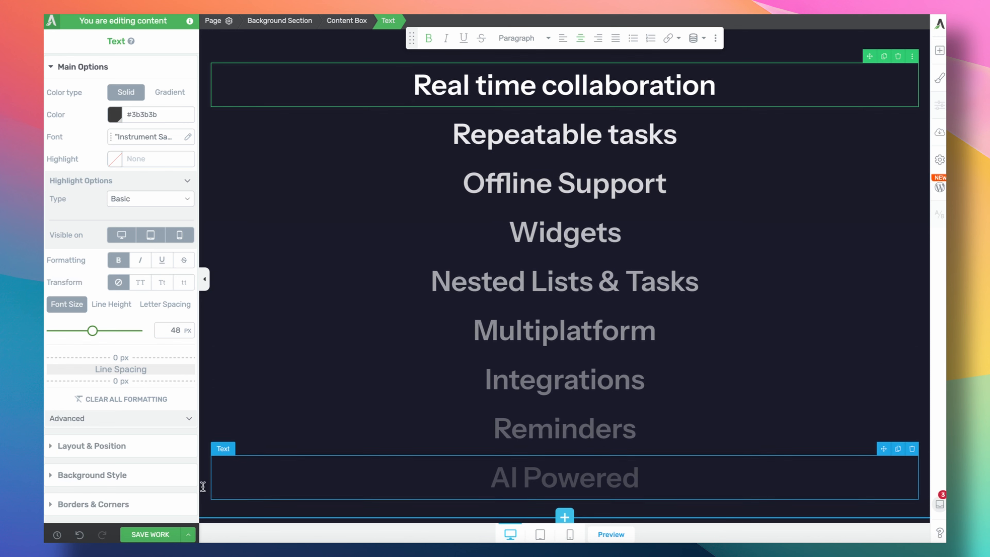
# Save the page with the completed feature list.
pyautogui.click(161, 534)
pyautogui.scroll(-6, 404, 384)
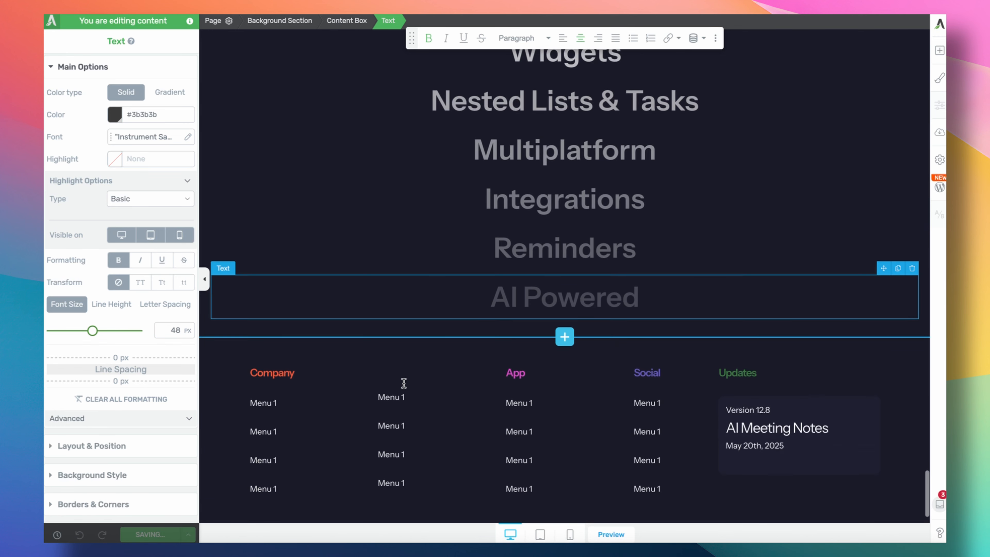
pyautogui.scroll(5, 404, 384)
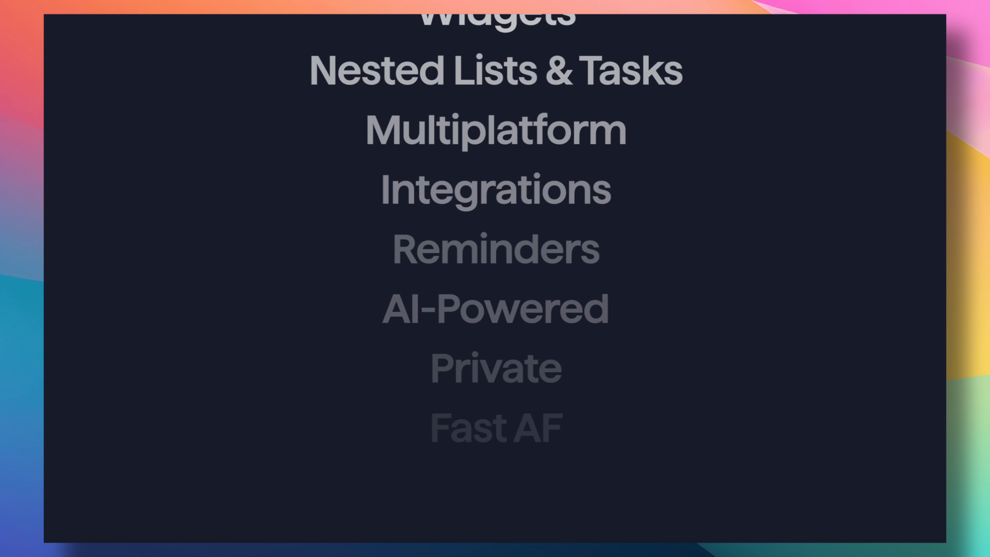
# Switch to the original Superlist site and examine the end of its feature list, the quote section and the footer.
pyautogui.scroll(-3, 421, 342)
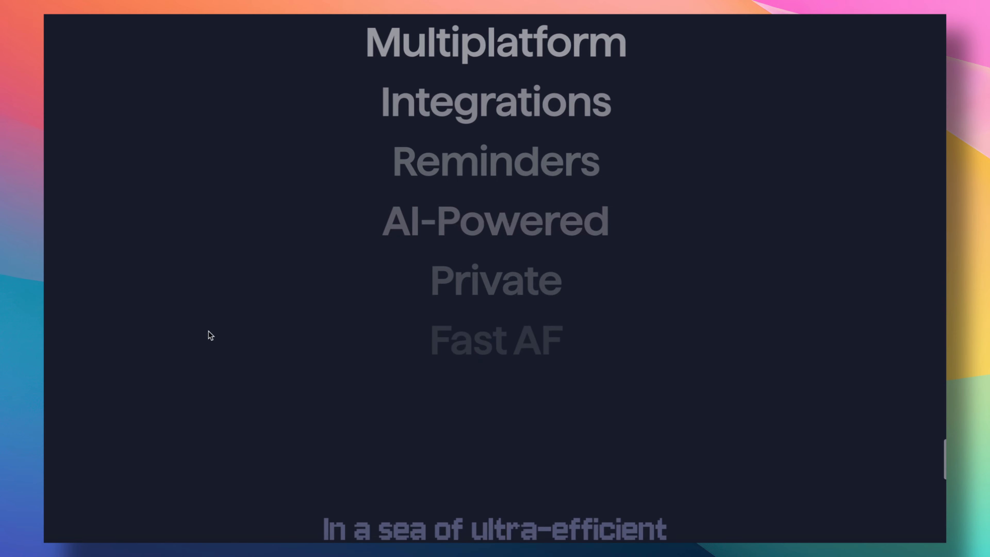
pyautogui.scroll(-10, 162, 335)
pyautogui.scroll(-10, 165, 341)
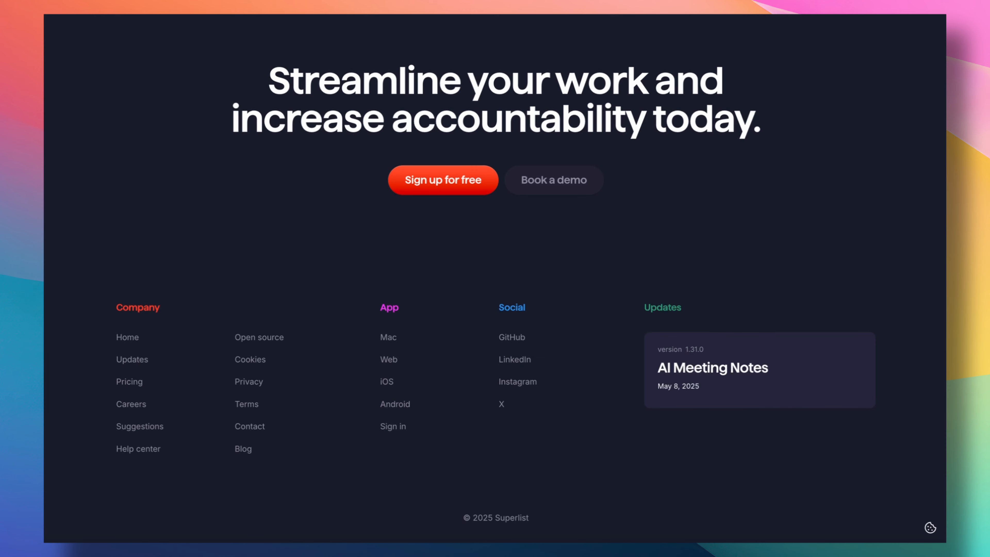
pyautogui.scroll(10, 224, 318)
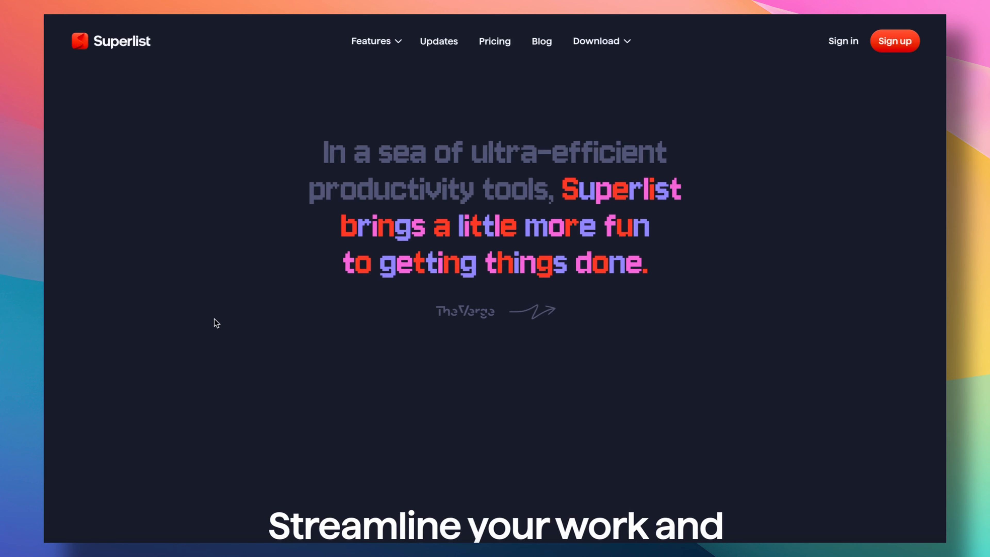
pyautogui.scroll(-1, 219, 346)
pyautogui.scroll(2, 237, 254)
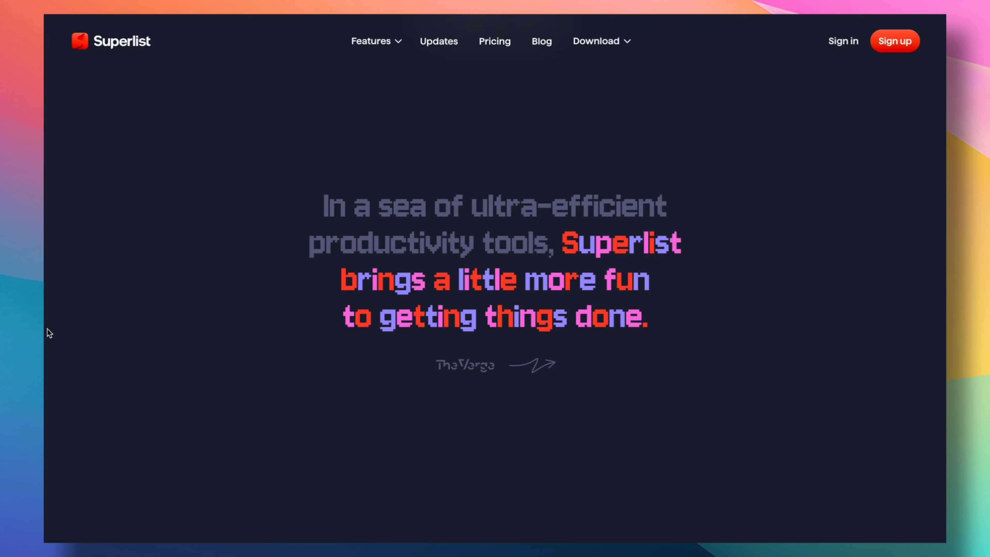
pyautogui.scroll(1, 216, 311)
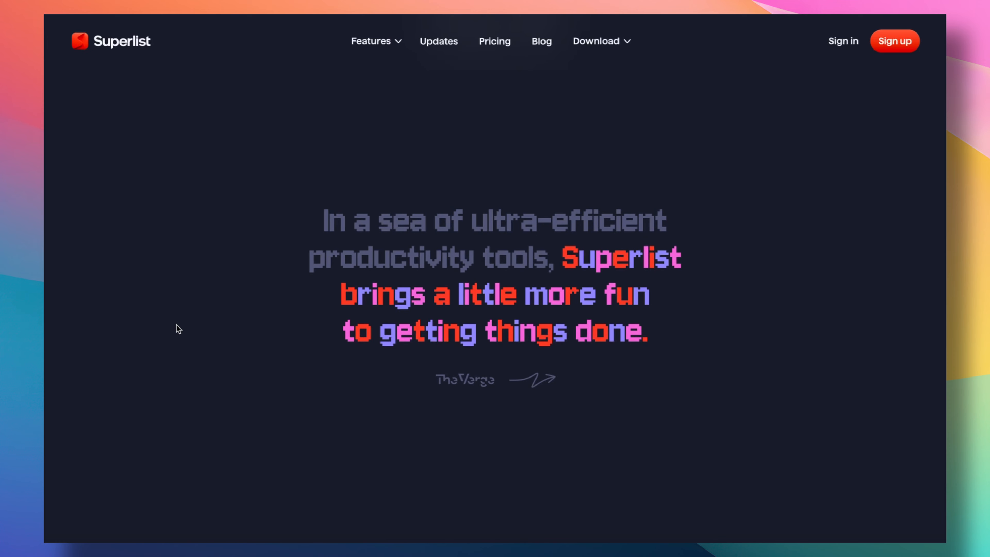
pyautogui.scroll(5, 278, 325)
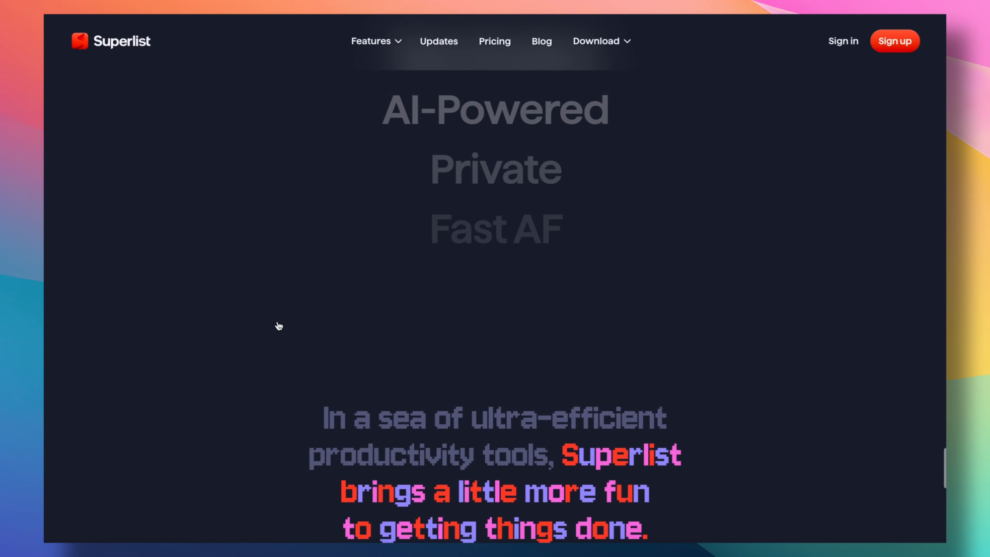
pyautogui.scroll(-4, 279, 325)
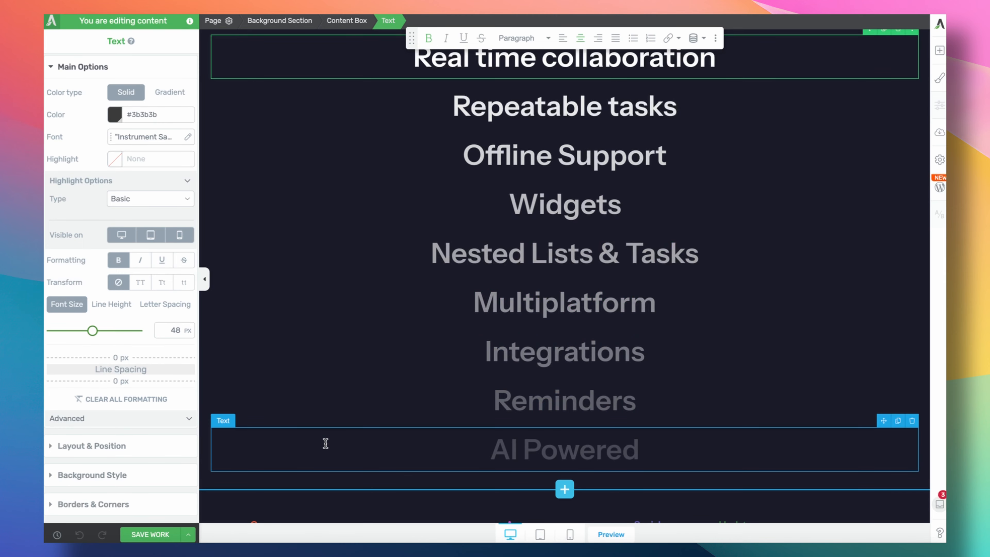
# Save the page in Thrive Architect and preview the saved version's hero section.
pyautogui.scroll(-5, 325, 445)
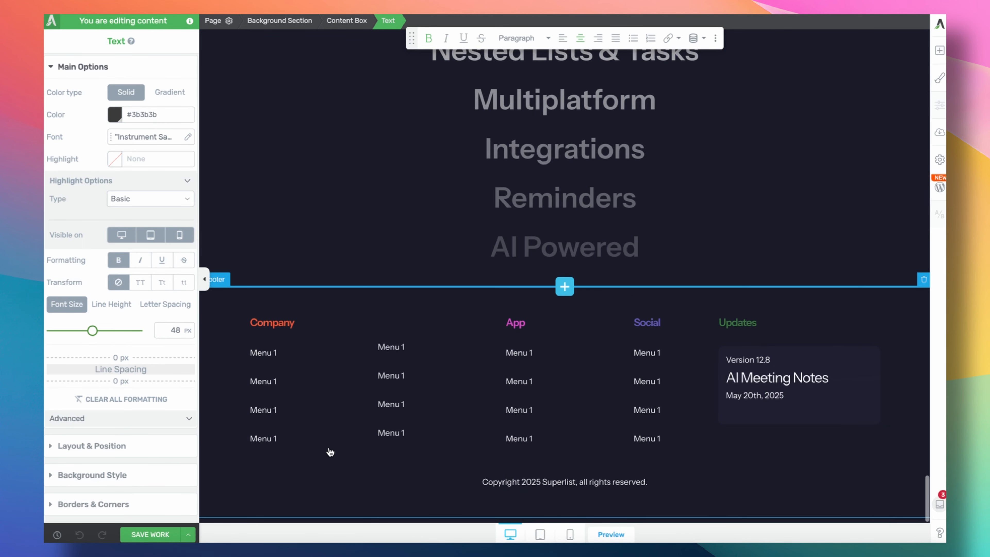
pyautogui.click(156, 536)
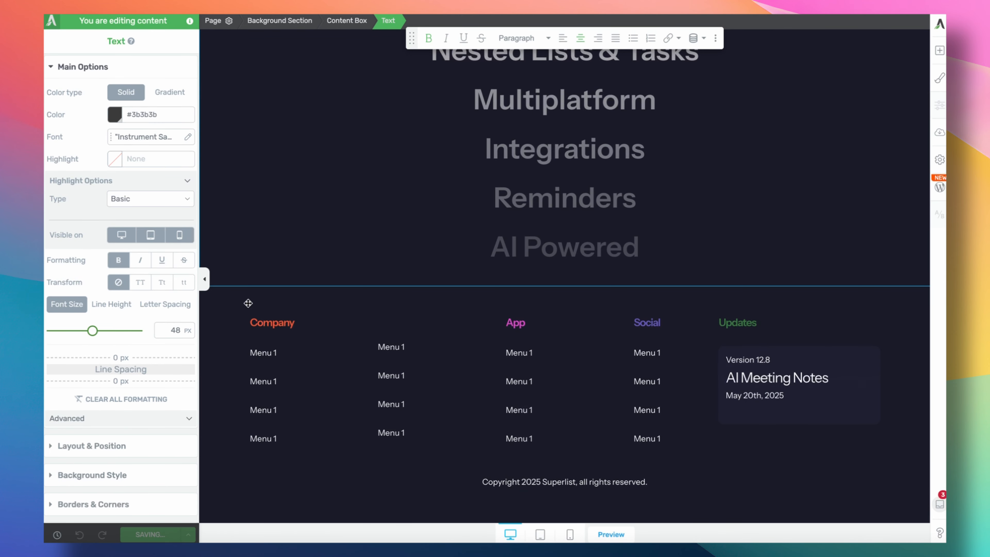
pyautogui.click(610, 535)
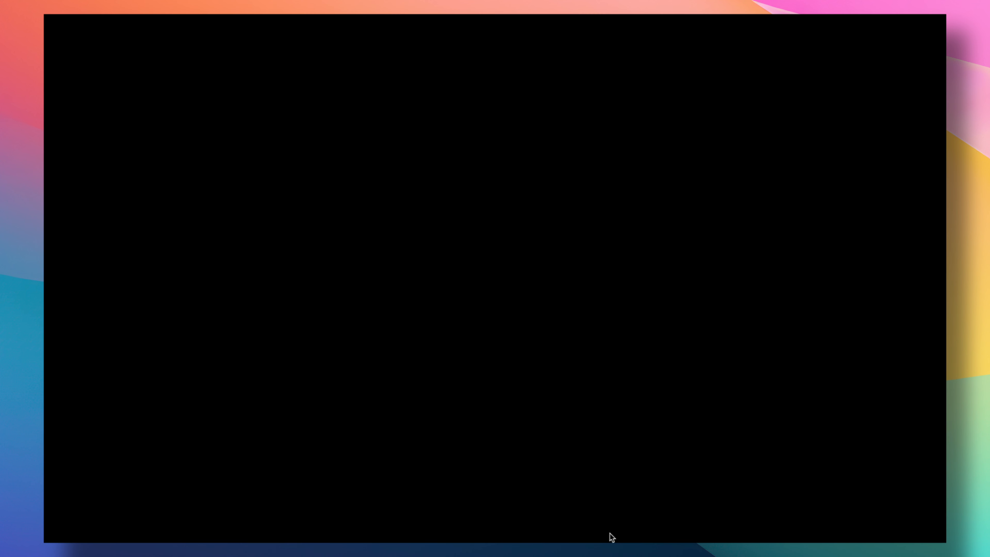
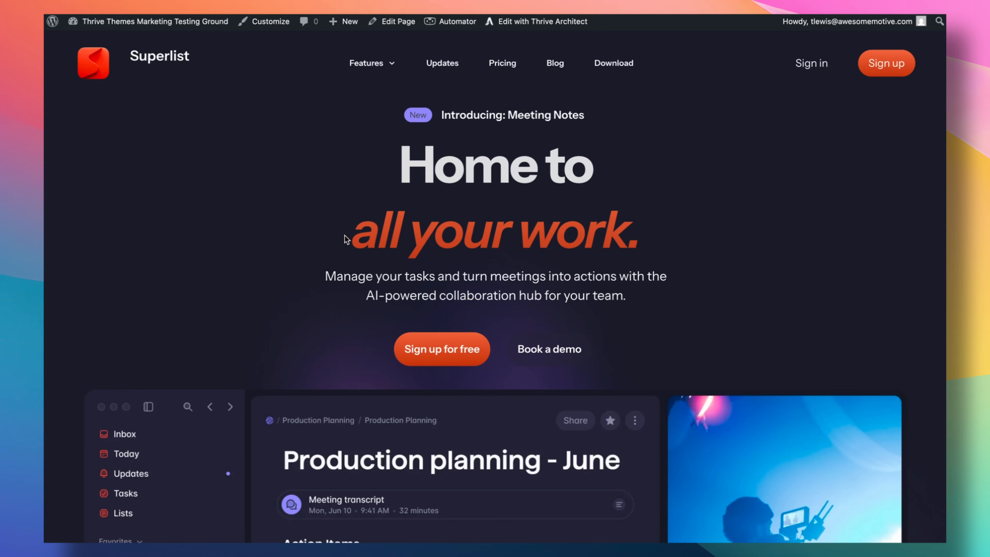
pyautogui.scroll(-5, 305, 219)
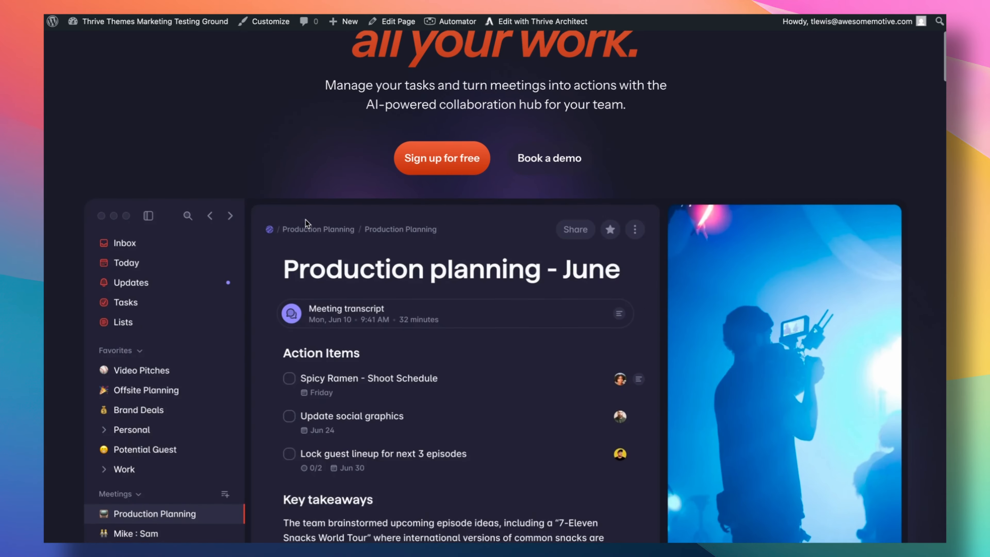
pyautogui.scroll(3, 305, 219)
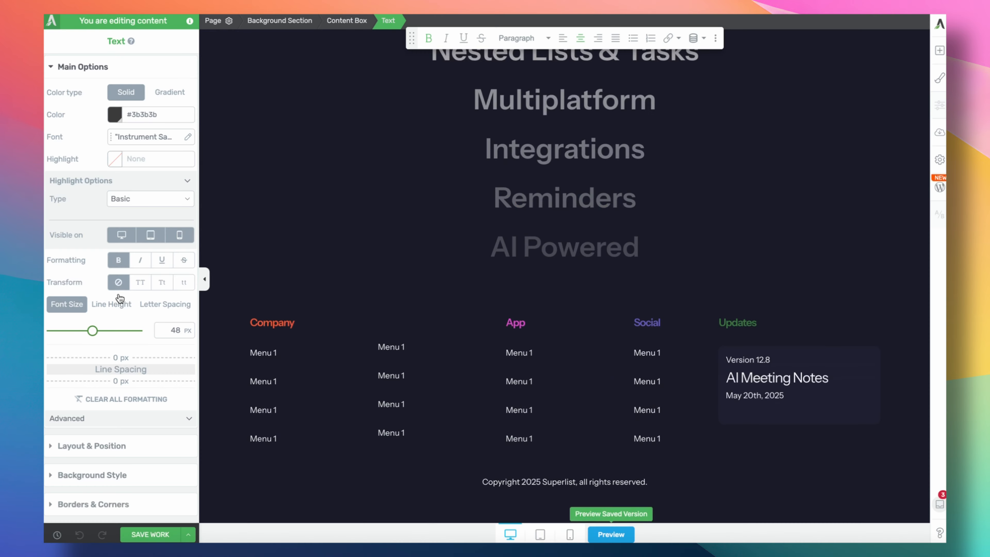
# Set the line spacing above the "all your work." hero heading to 0 px.
pyautogui.scroll(15, 456, 313)
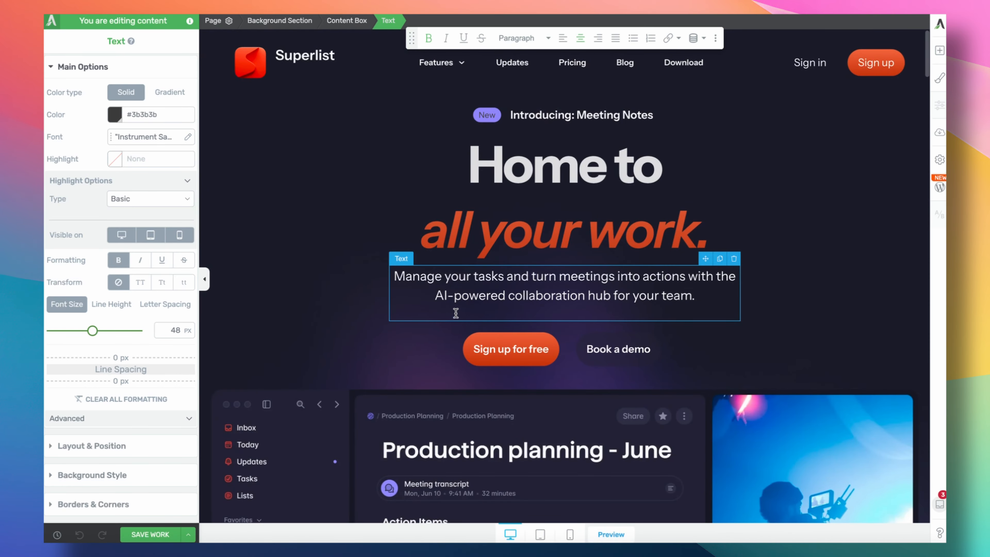
pyautogui.click(455, 313)
pyautogui.click(493, 222)
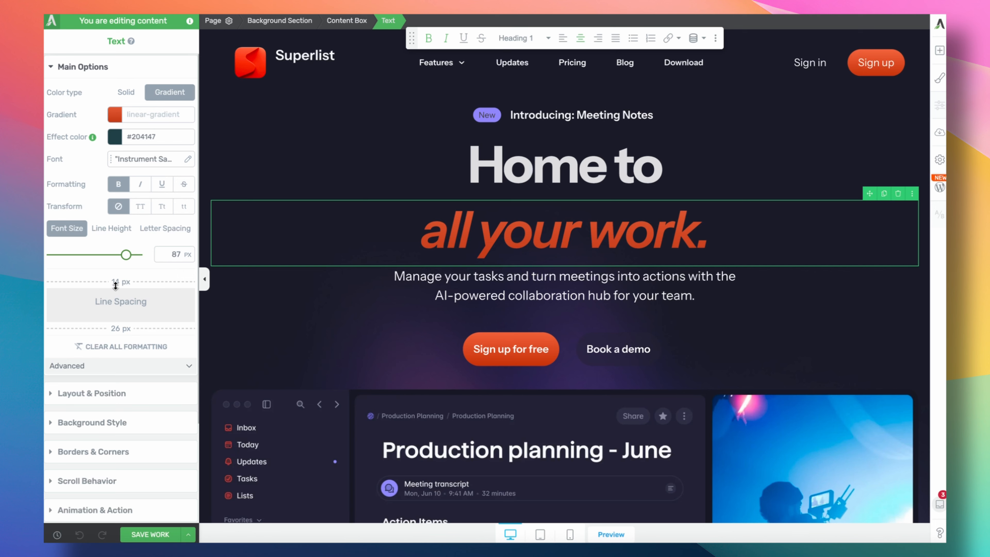
pyautogui.moveTo(115, 286); pyautogui.dragTo(117, 297)
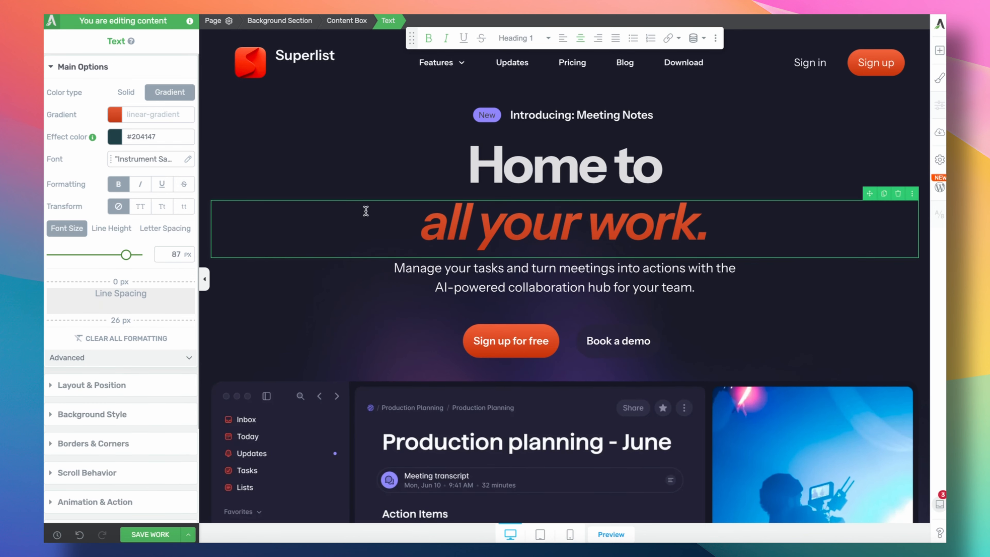
# Reduce the line spacing below the "Home to" hero heading to about 4 px.
pyautogui.click(466, 178)
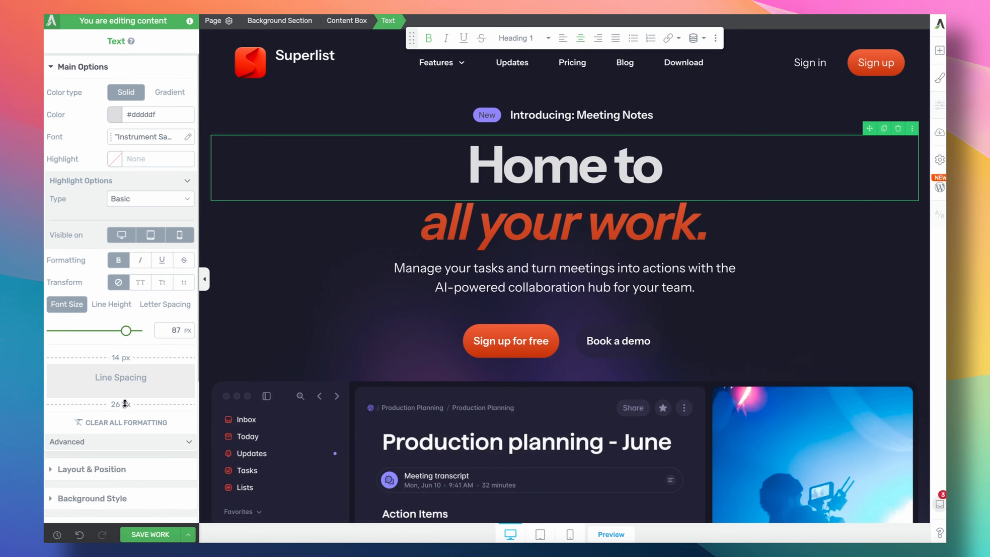
pyautogui.moveTo(124, 403); pyautogui.dragTo(127, 390)
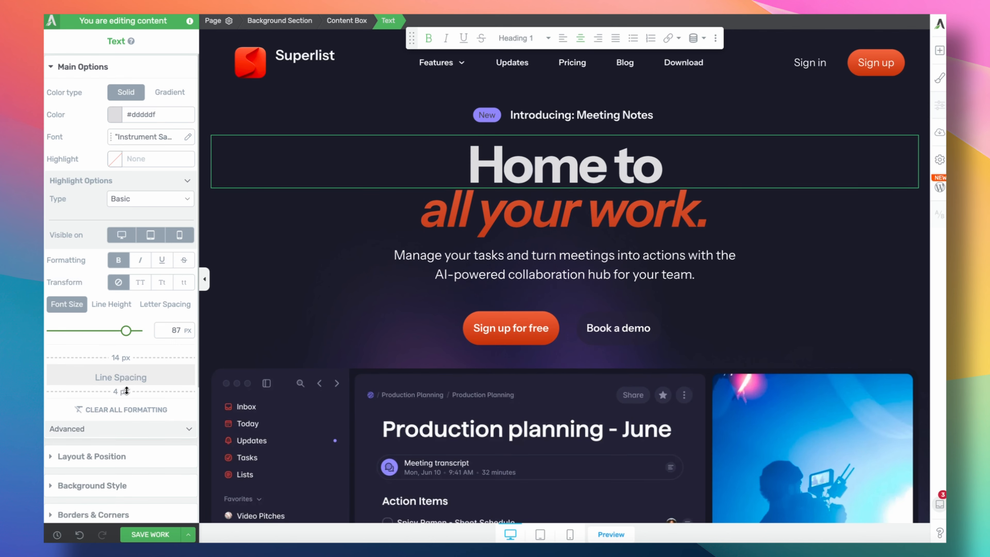
pyautogui.click(334, 292)
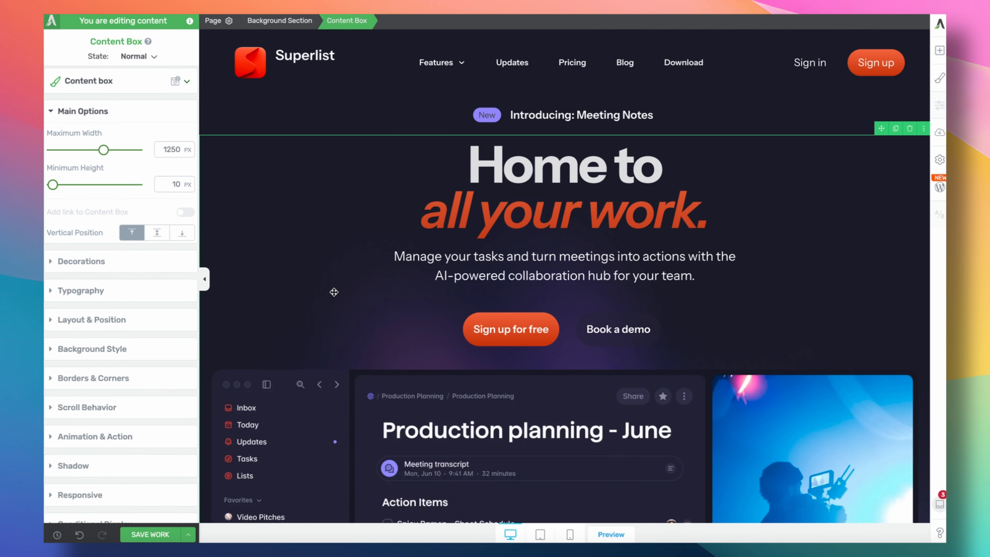
# Collapse the editing sidebar and review the hero section at full width.
pyautogui.click(204, 278)
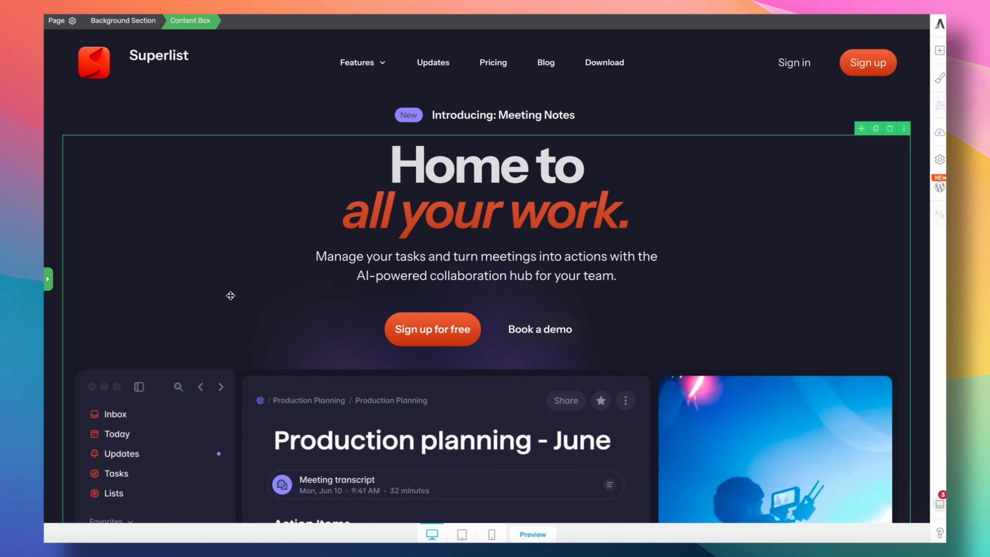
pyautogui.scroll(-3, 255, 310)
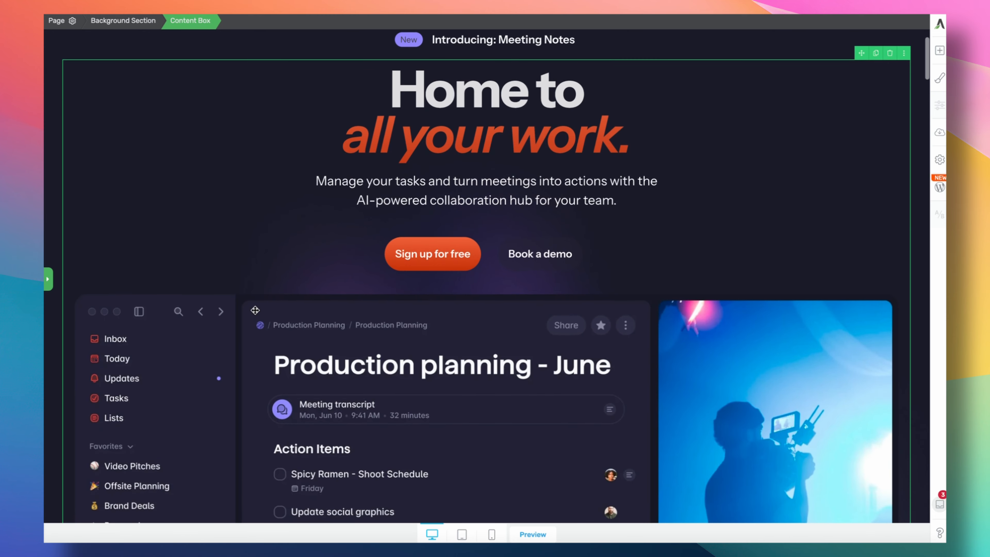
# Set the top and bottom padding of the hero's "Sign up for free" button to 12 px.
pyautogui.scroll(3, 255, 310)
pyautogui.click(413, 336)
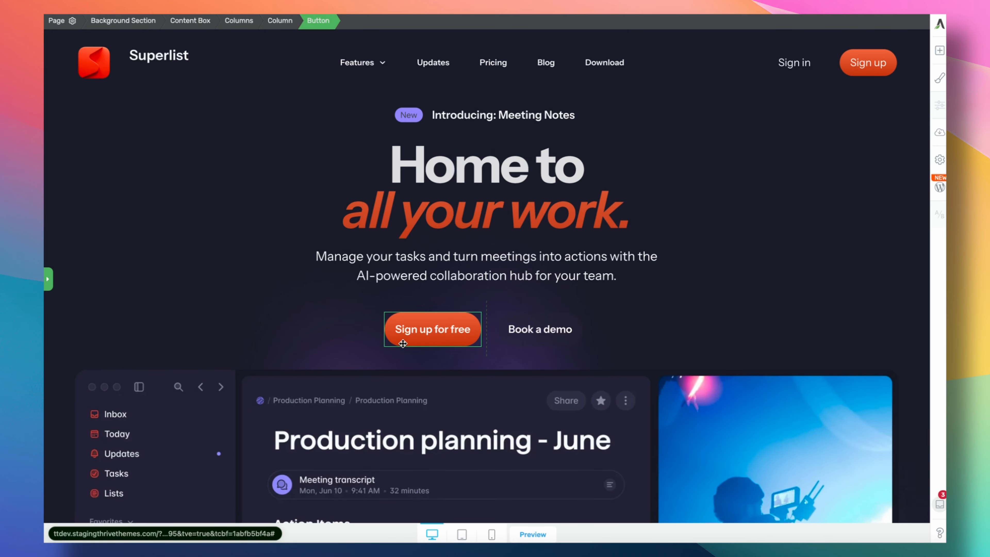
pyautogui.click(60, 284)
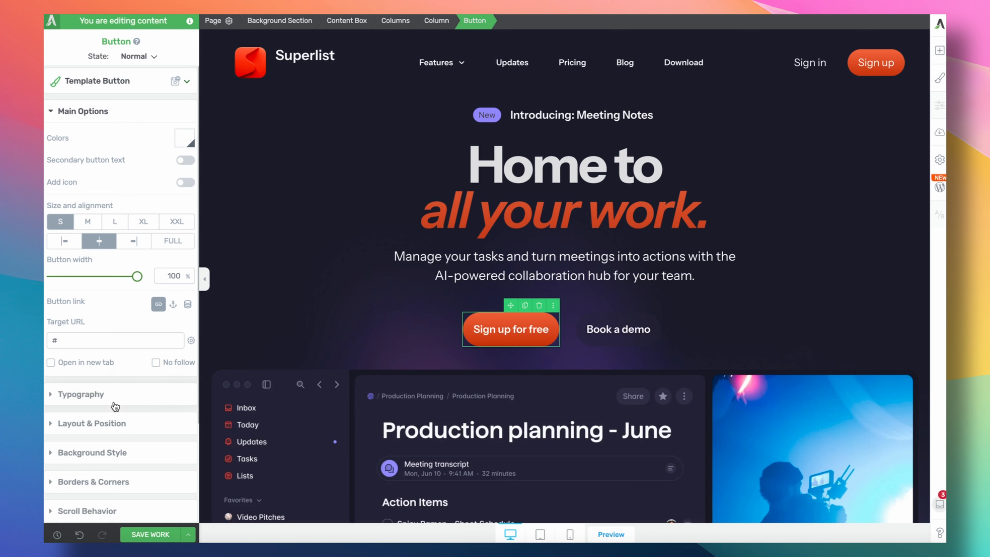
pyautogui.click(116, 418)
pyautogui.write('12')
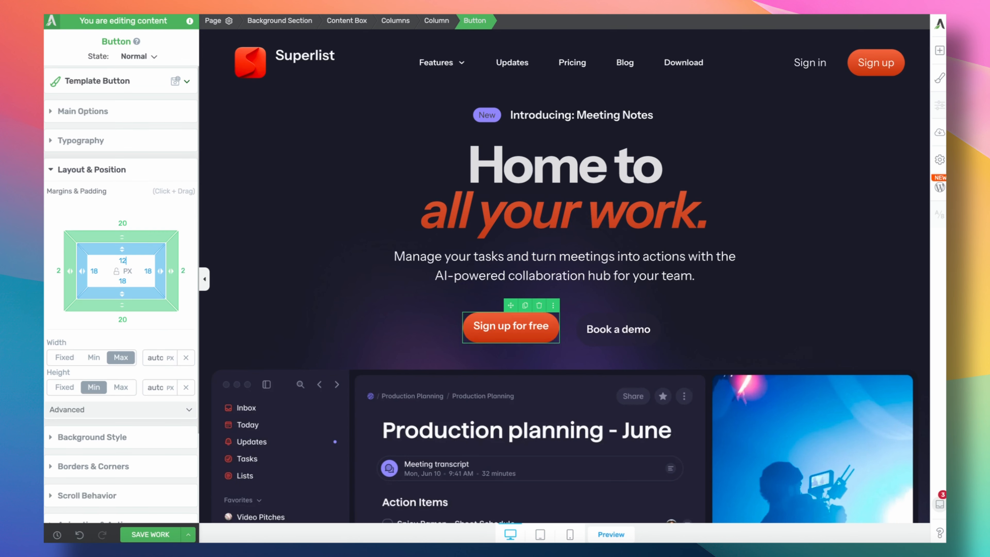
# Set the top and bottom padding of the hero's "Book a demo" button to 12 px.
pyautogui.click(608, 331)
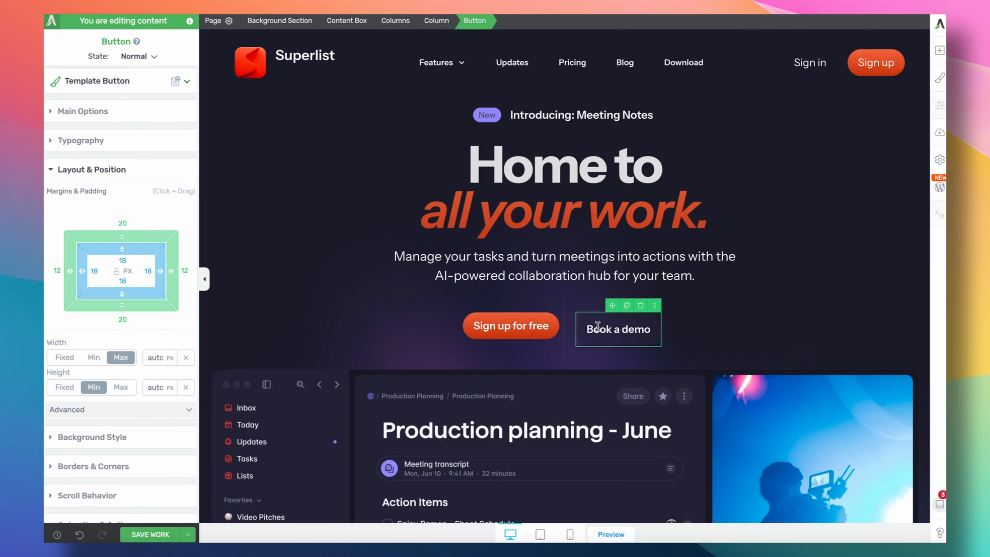
pyautogui.click(108, 257)
pyautogui.write('12')
pyautogui.press('Tab')
pyautogui.write('12')
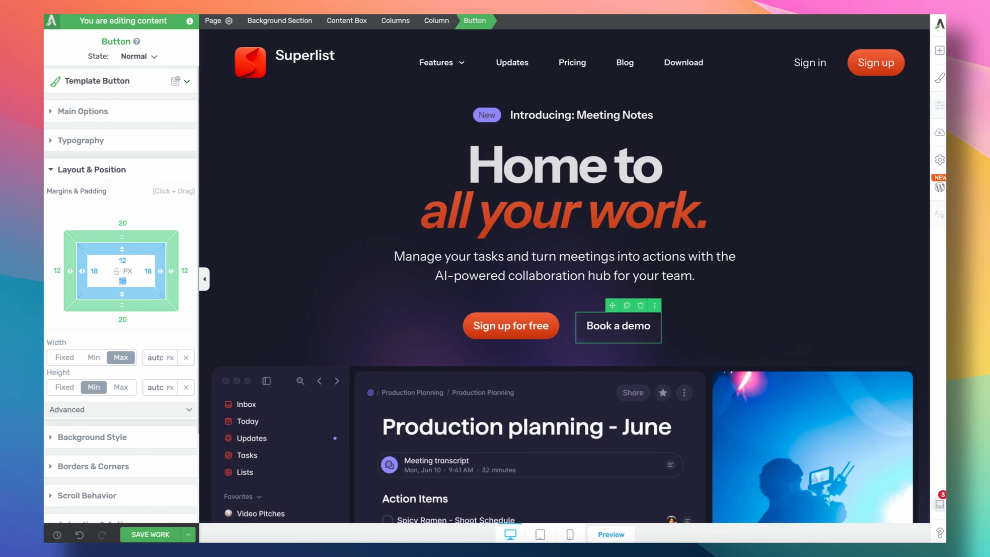
pyautogui.click(335, 266)
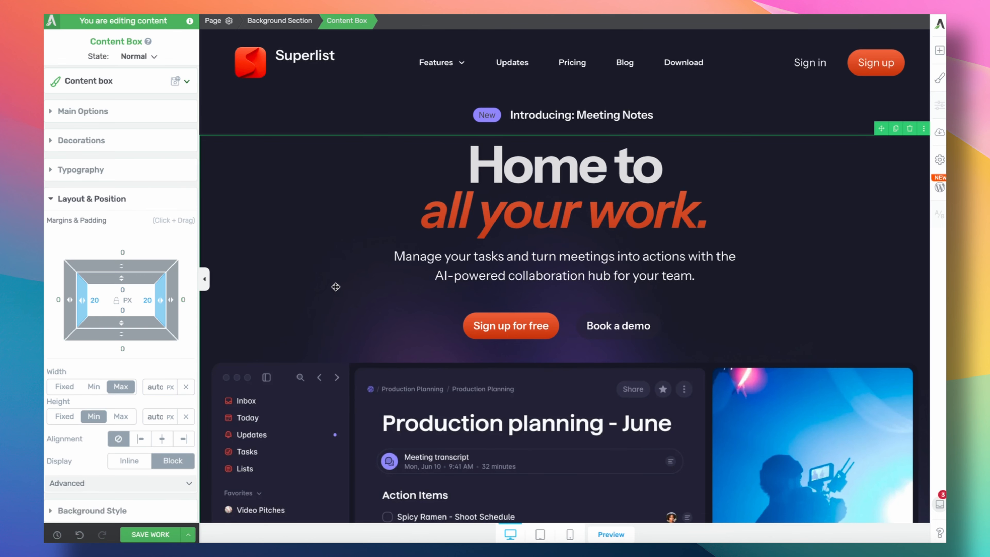
# Review the page from the hero section down through the fading feature list and back to the phone cards.
pyautogui.scroll(-1, 337, 288)
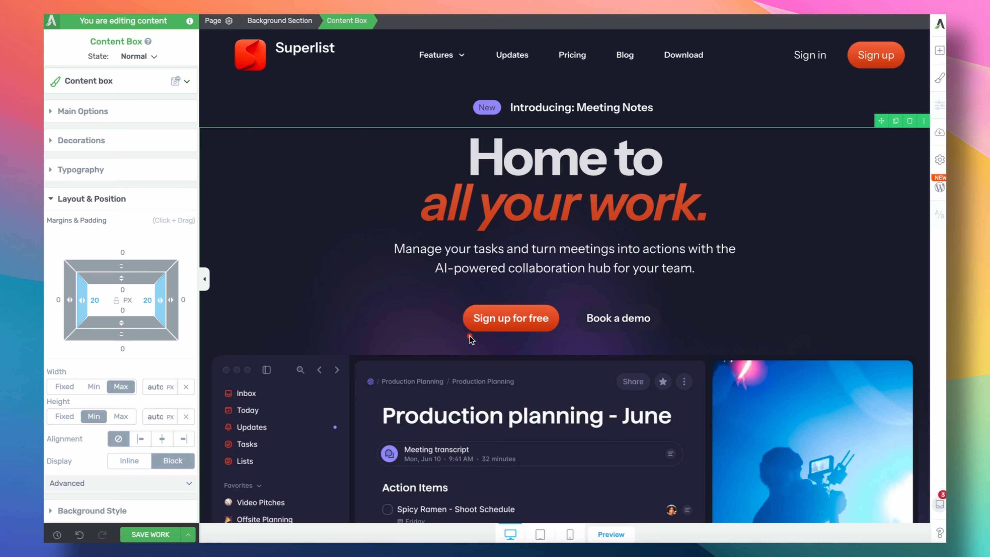
pyautogui.moveTo(470, 337); pyautogui.dragTo(470, 347)
pyautogui.scroll(-15, 400, 349)
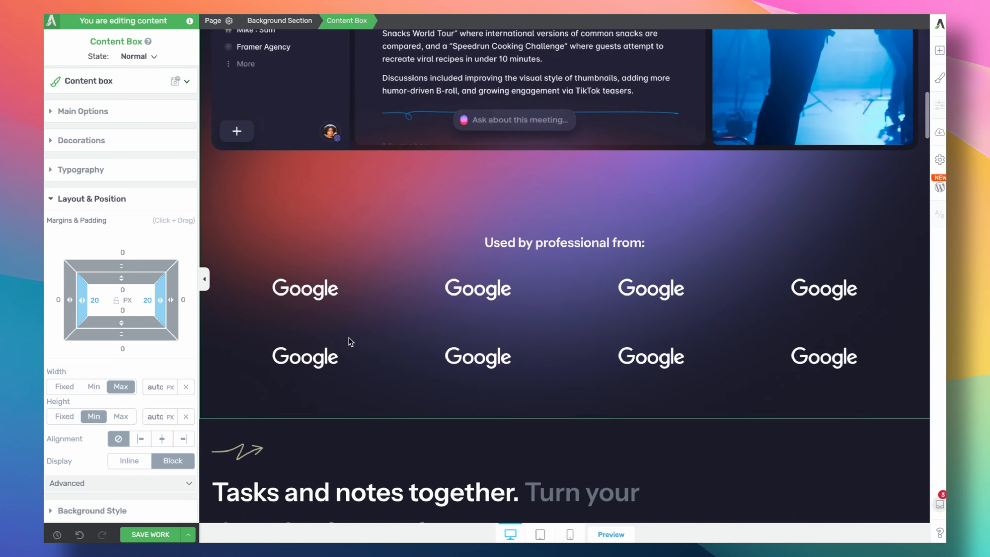
pyautogui.scroll(-15, 350, 341)
pyautogui.scroll(5, 351, 341)
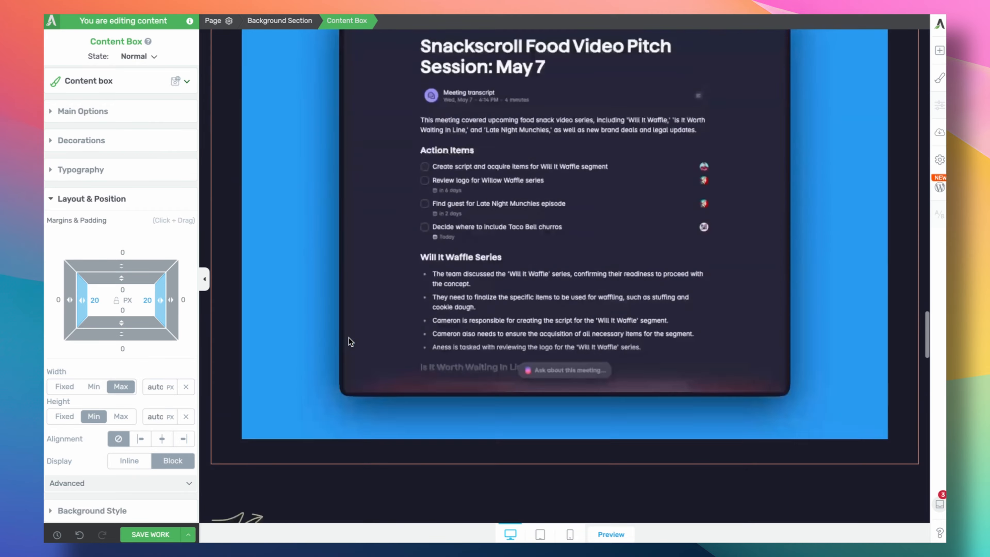
pyautogui.scroll(-15, 351, 341)
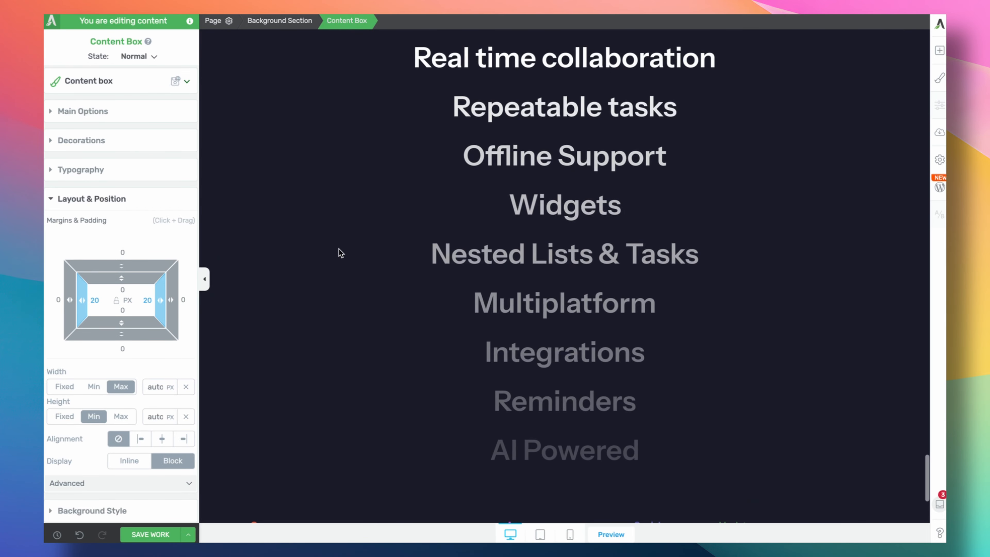
pyautogui.scroll(10, 338, 244)
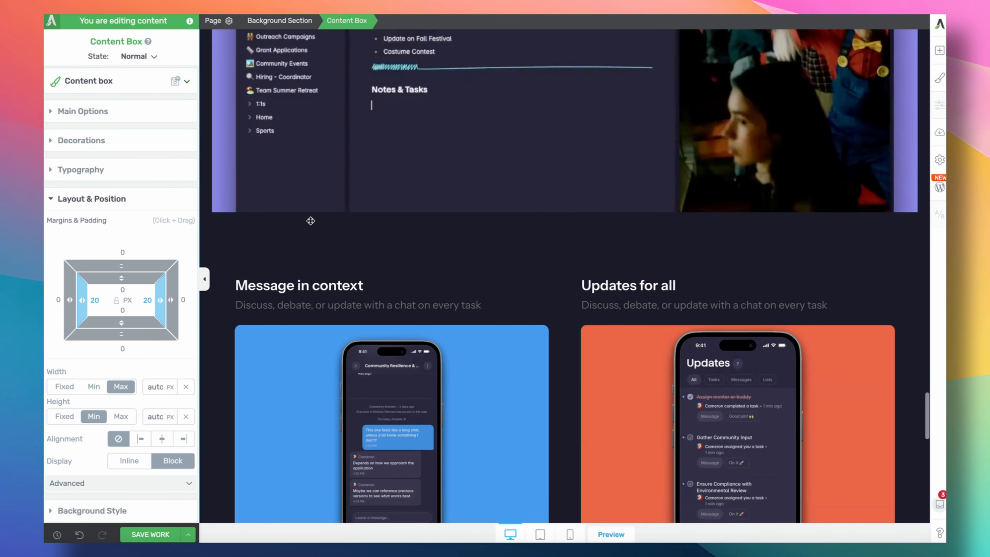
pyautogui.click(313, 216)
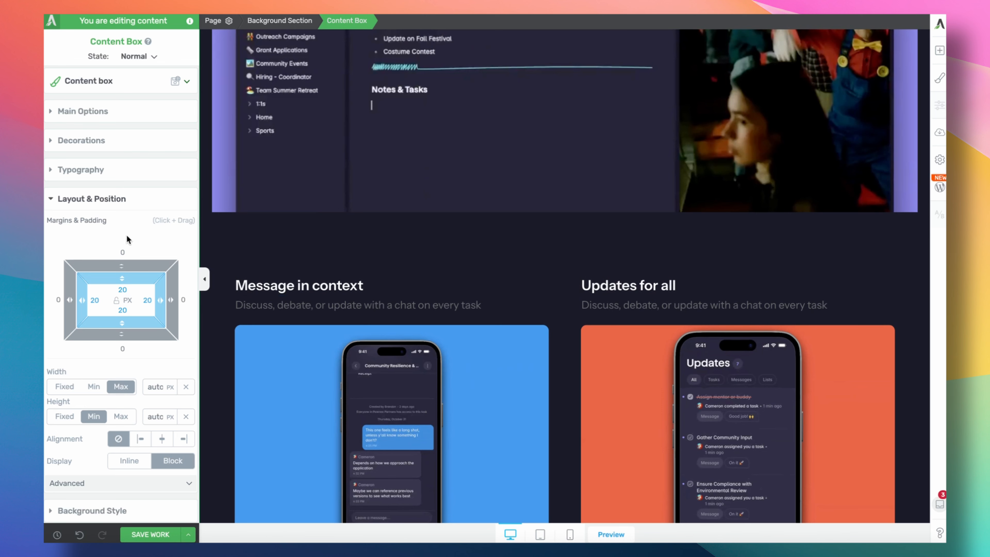
pyautogui.scroll(-3, 167, 500)
pyautogui.click(92, 412)
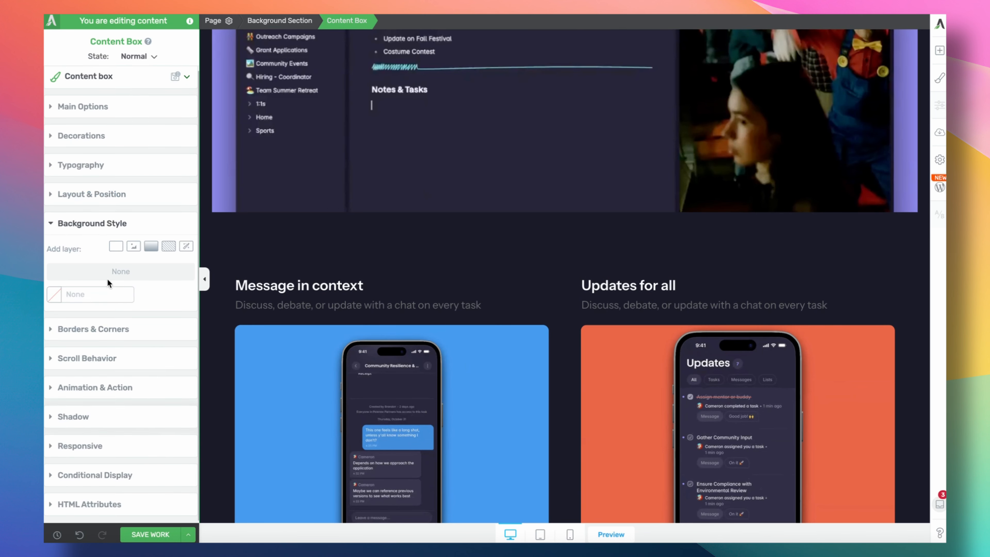
pyautogui.click(147, 249)
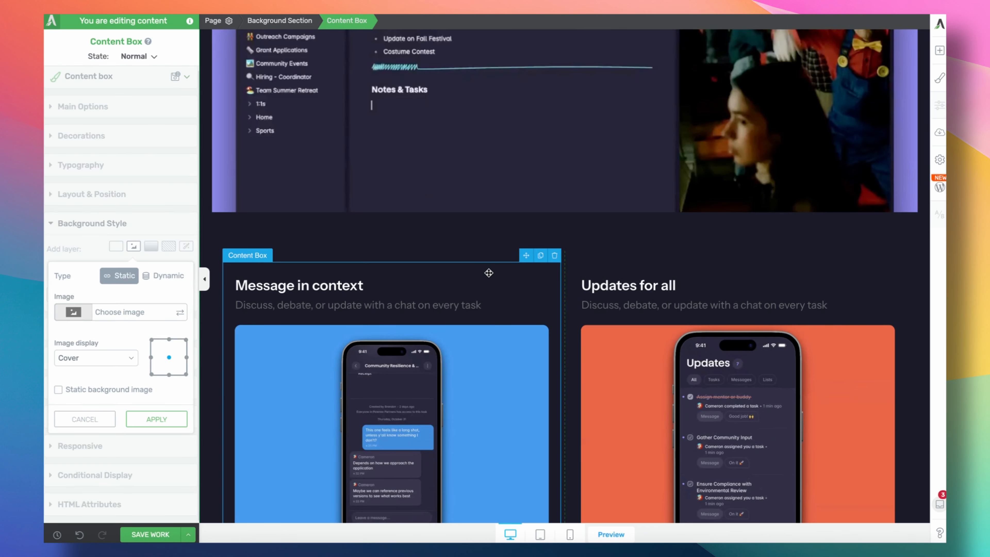
pyautogui.click(134, 312)
pyautogui.click(488, 246)
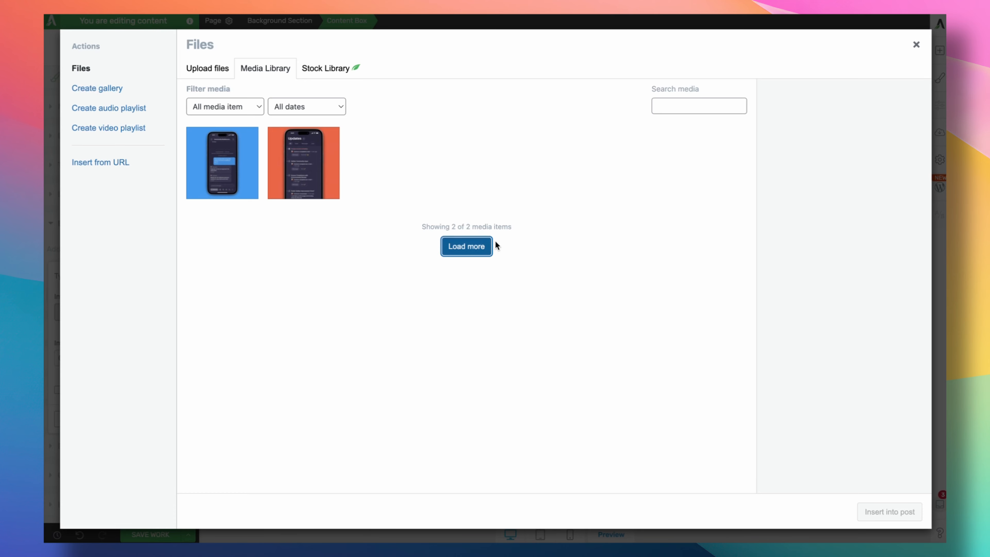
pyautogui.click(411, 216)
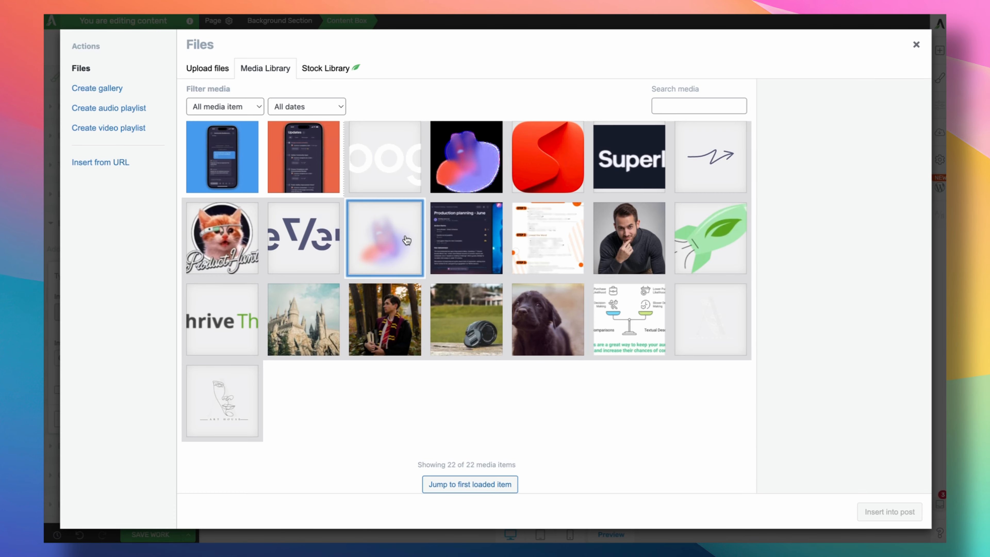
pyautogui.click(913, 515)
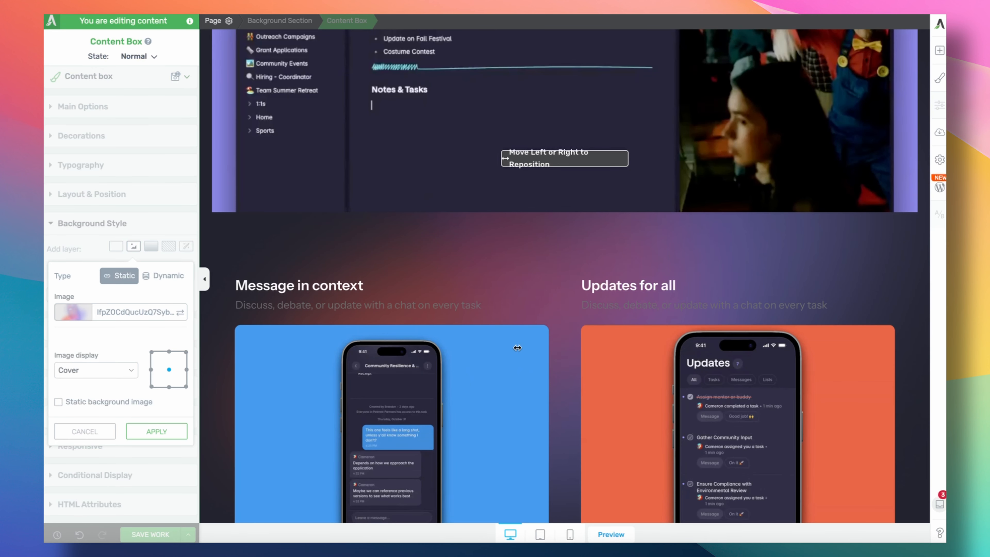
pyautogui.click(125, 370)
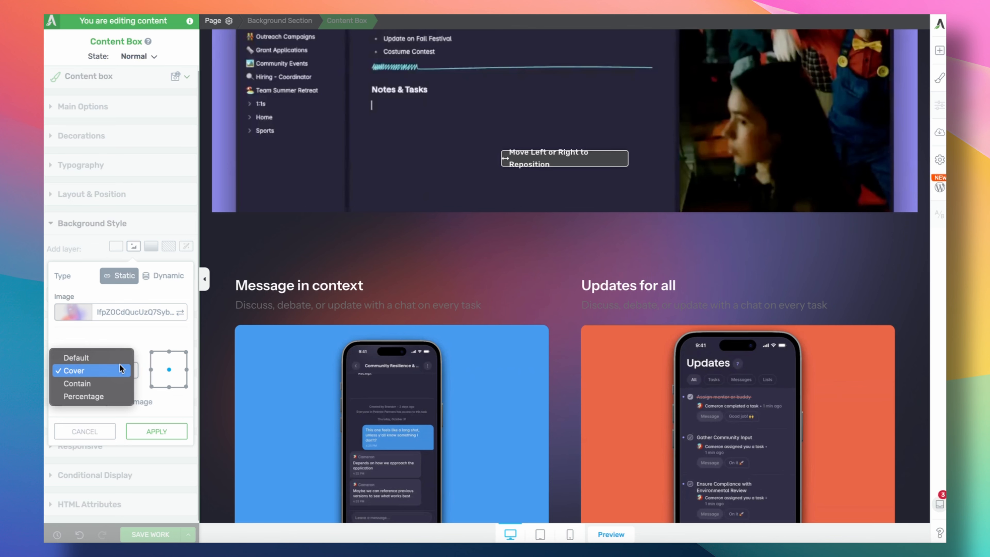
pyautogui.click(118, 358)
pyautogui.click(150, 369)
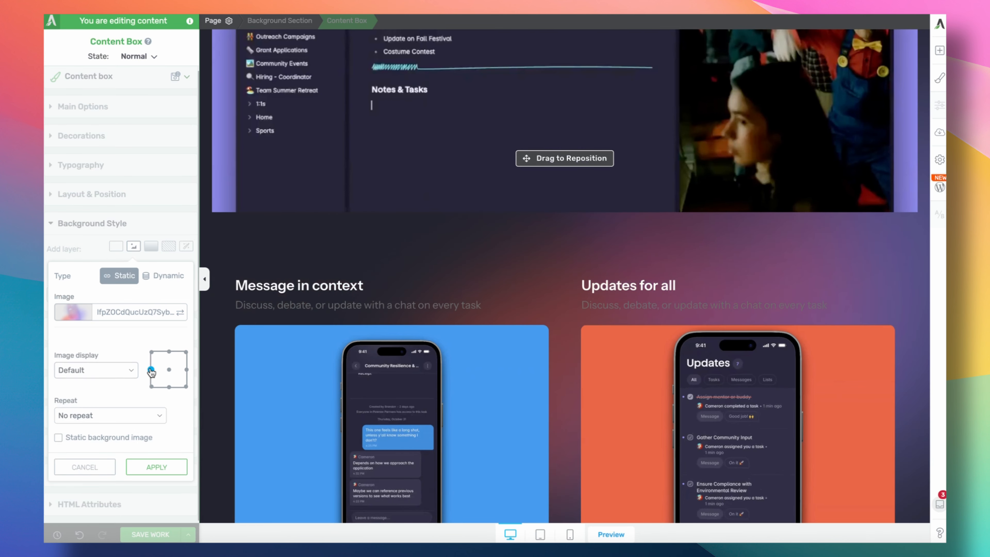
pyautogui.scroll(-6, 323, 336)
pyautogui.scroll(6, 322, 336)
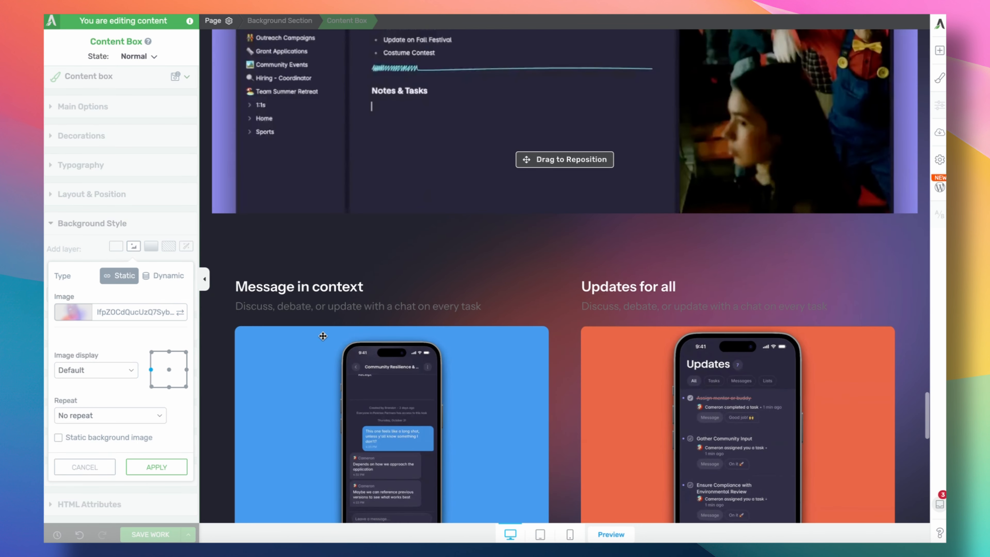
pyautogui.click(151, 352)
pyautogui.scroll(-5, 358, 361)
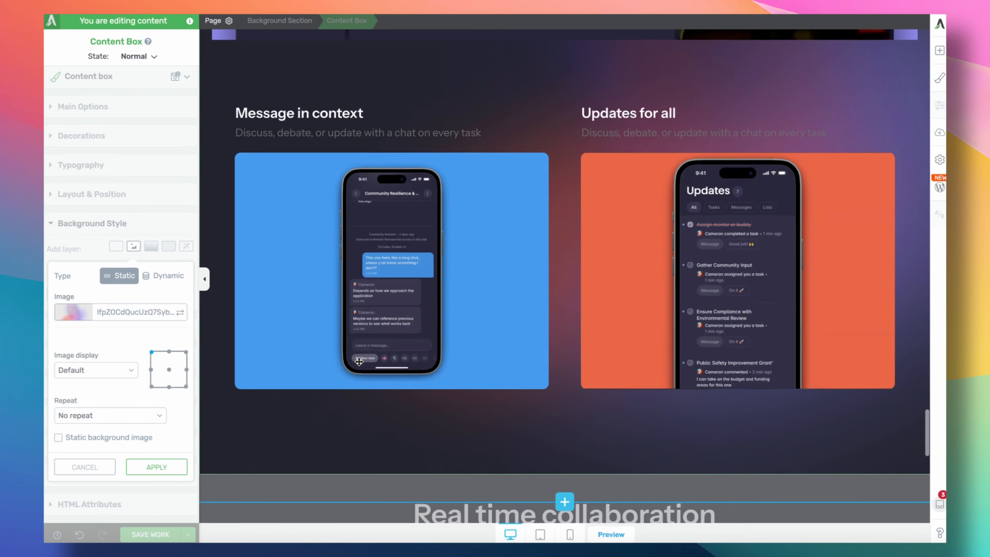
pyautogui.click(84, 466)
# Add the blurred red-and-purple gradient from the media library as a background image on the section holding the phone cards.
pyautogui.scroll(3, 305, 202)
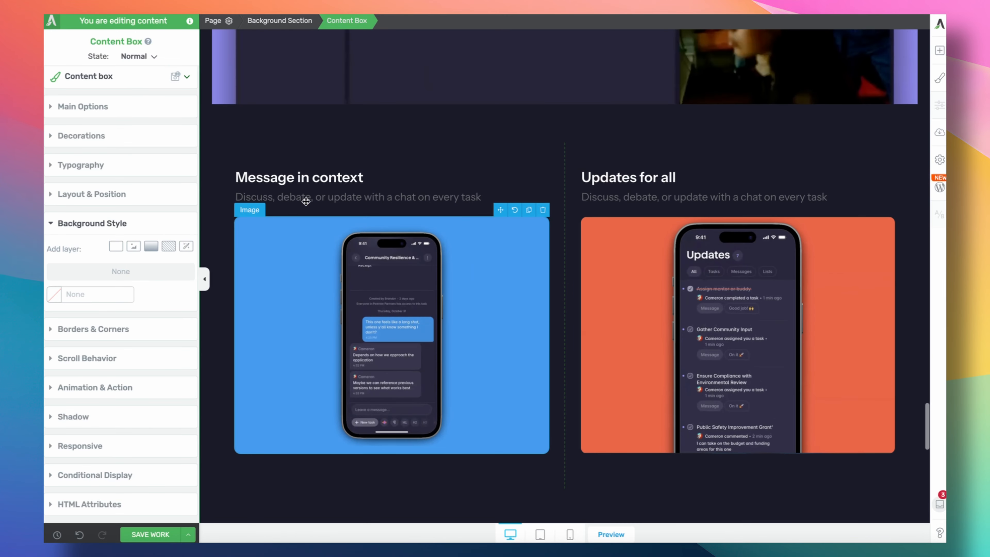
pyautogui.click(294, 21)
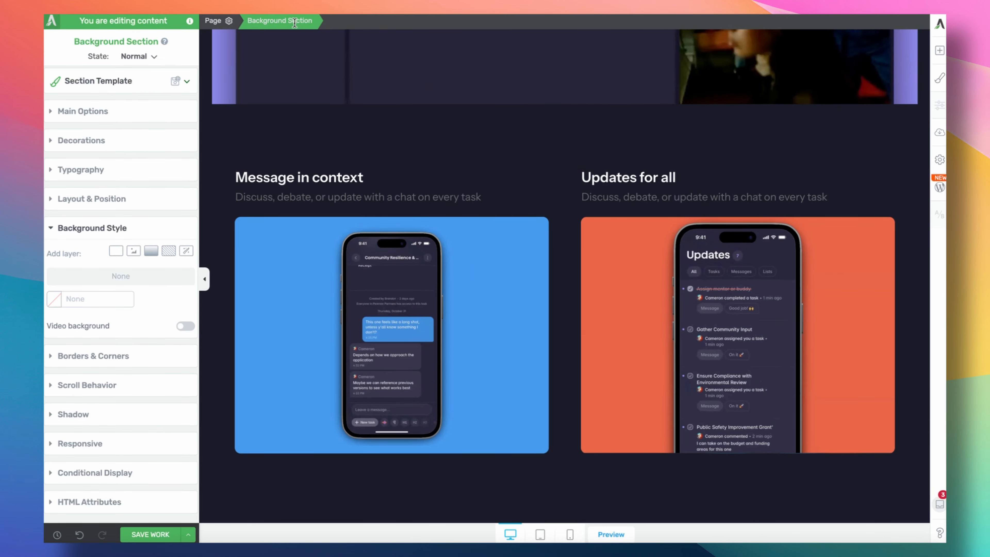
pyautogui.click(134, 252)
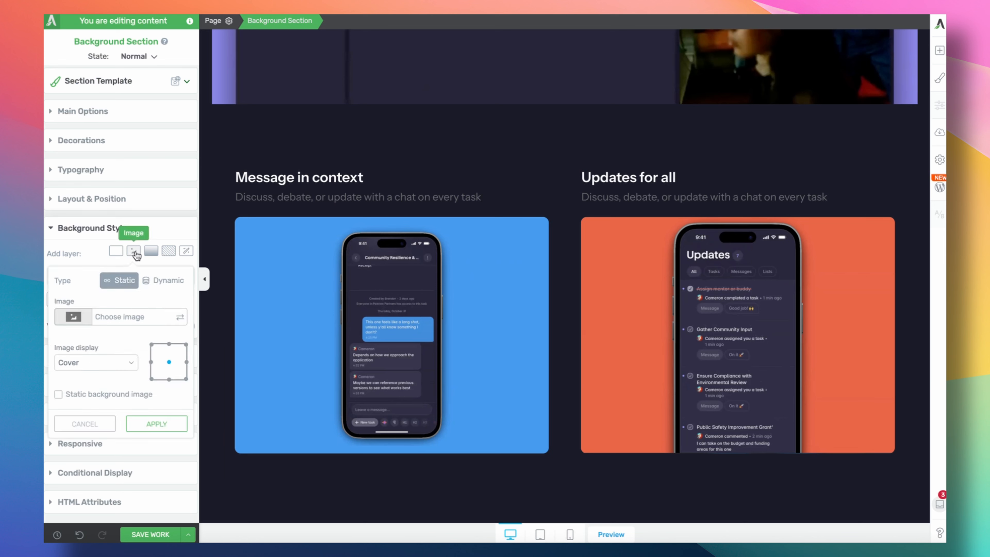
pyautogui.click(118, 315)
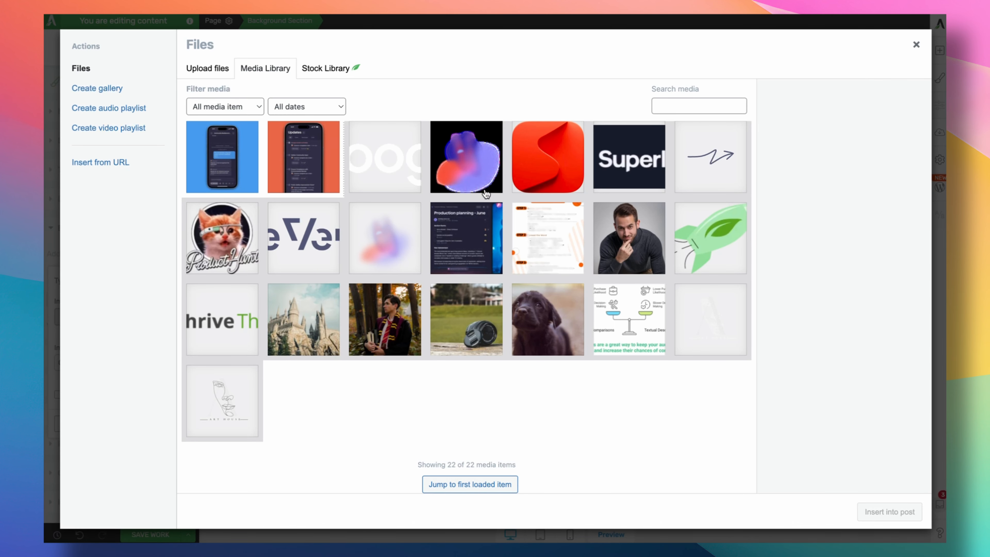
pyautogui.click(398, 234)
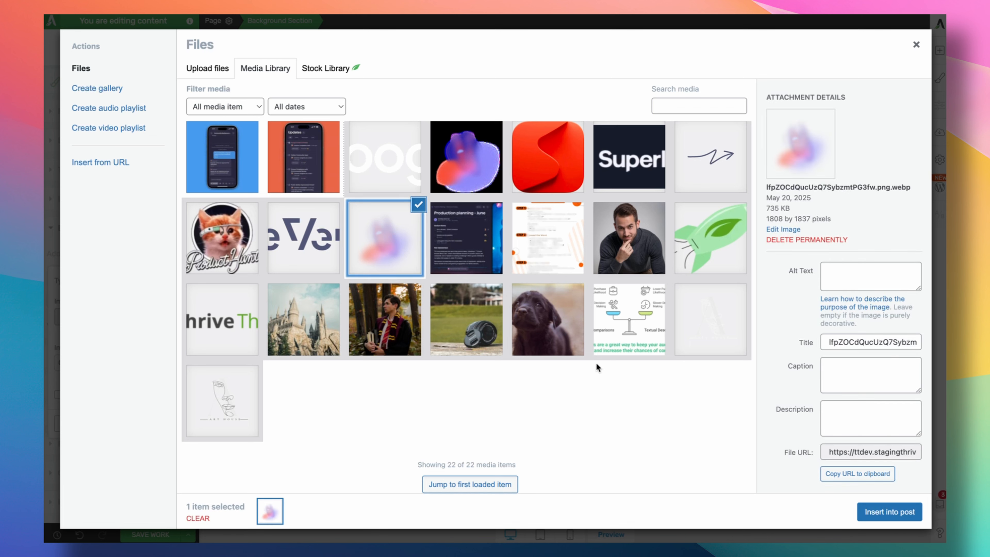
pyautogui.click(889, 512)
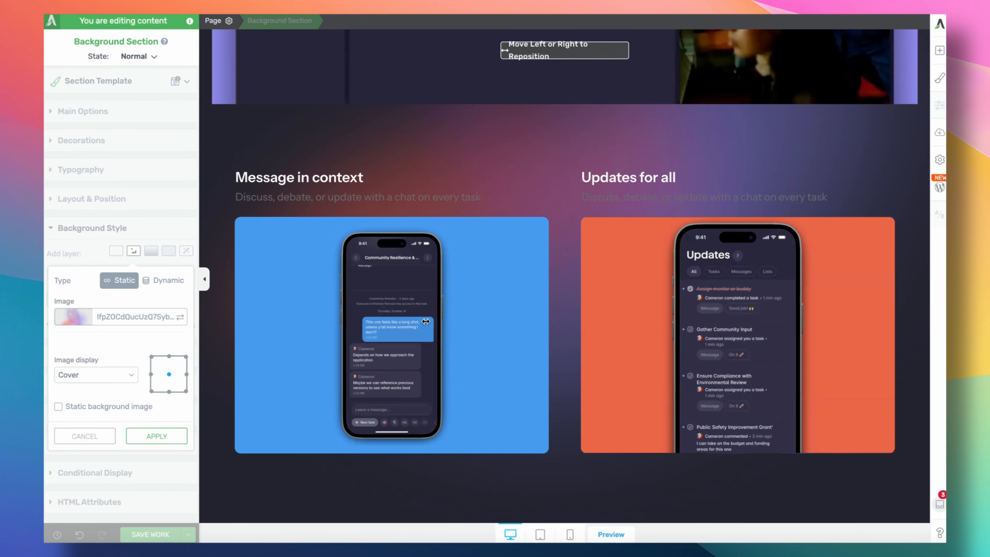
# Try Default display anchored to the upper corners and Contain display for the section's gradient background image.
pyautogui.click(113, 373)
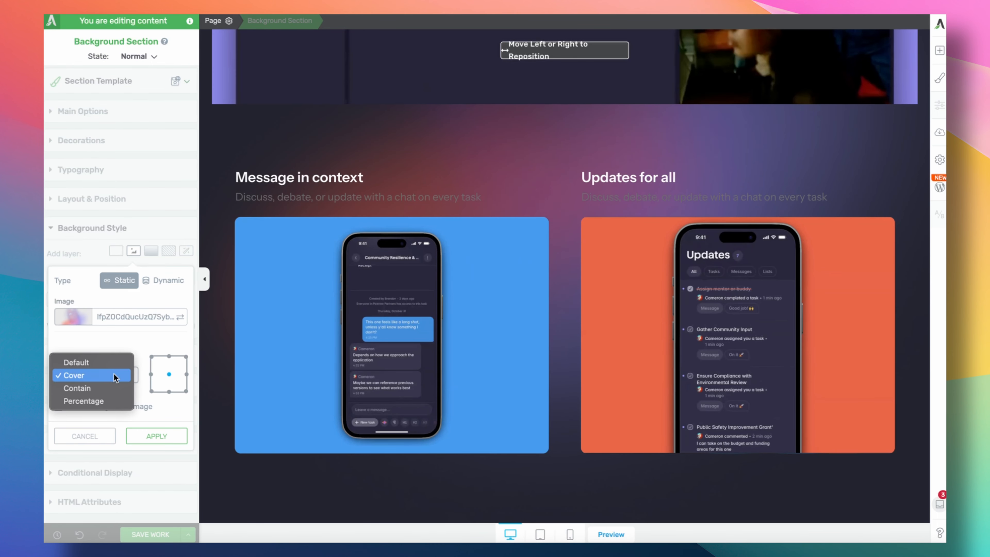
pyautogui.click(103, 357)
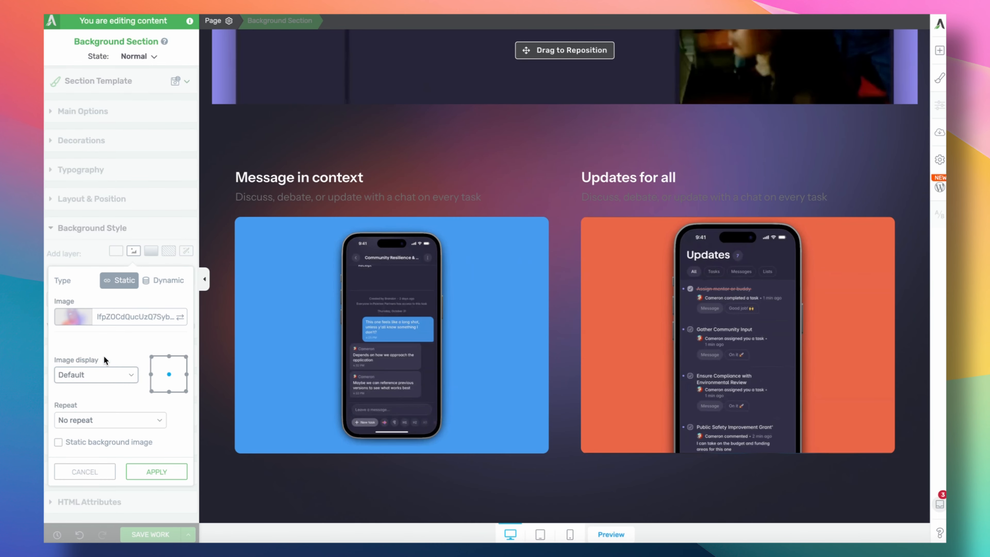
pyautogui.click(152, 356)
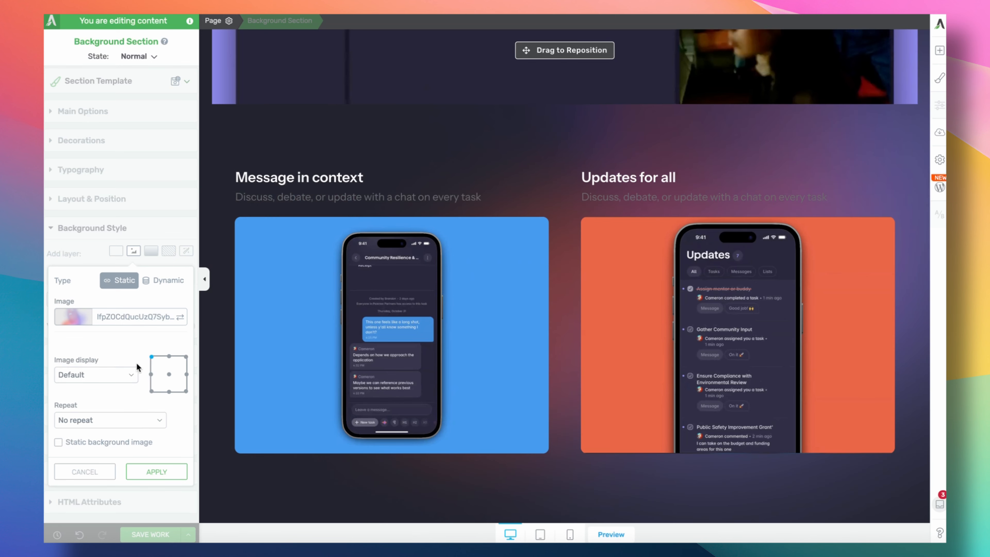
pyautogui.click(186, 357)
pyautogui.click(134, 375)
pyautogui.click(134, 376)
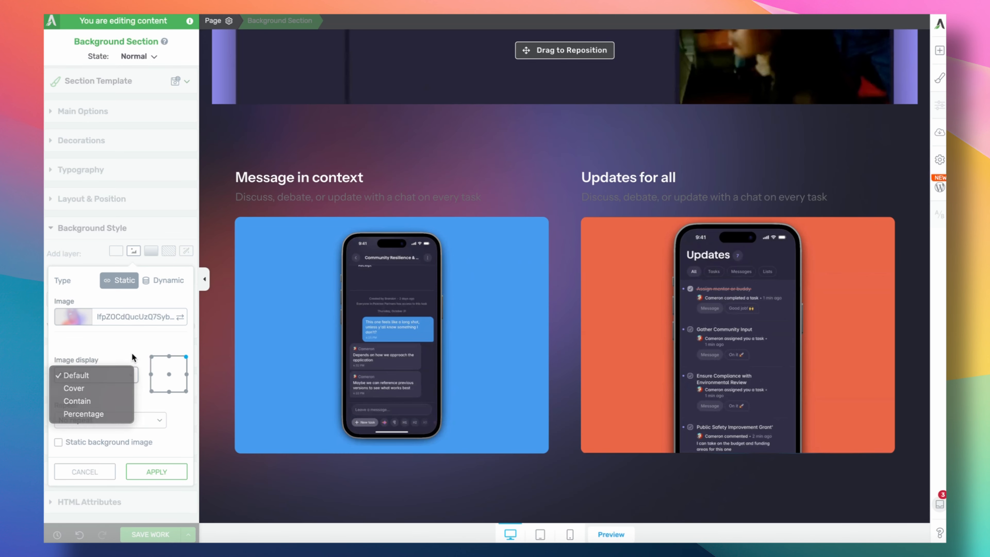
pyautogui.click(129, 375)
pyautogui.click(121, 401)
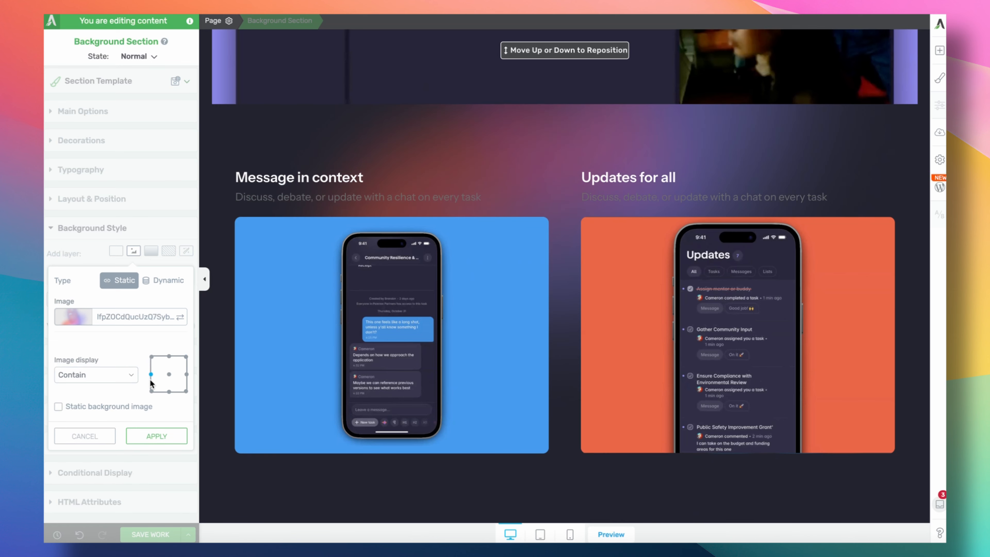
# Set the gradient image's display to Default, shift it toward the "Message in context" card, and review the section at full width.
pyautogui.click(113, 375)
pyautogui.click(107, 351)
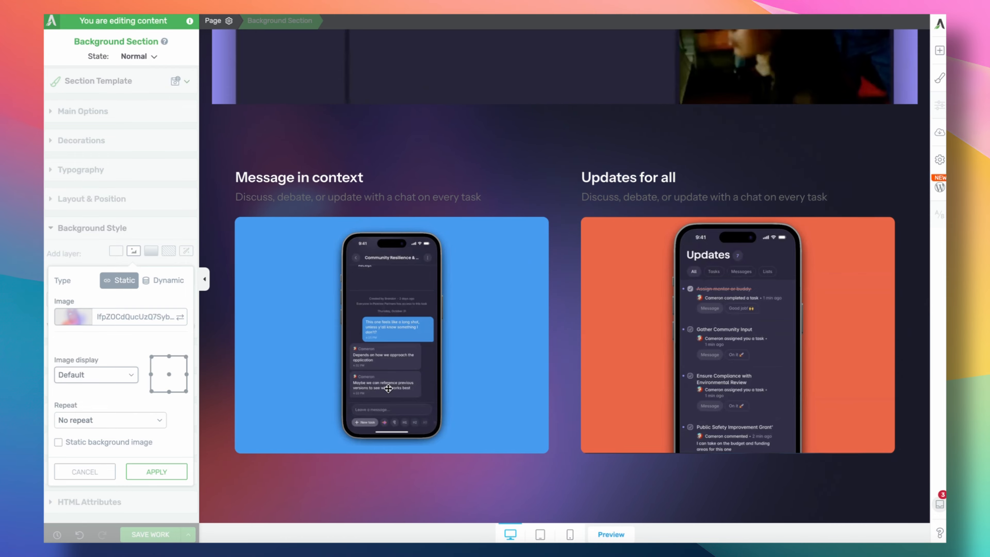
pyautogui.click(204, 279)
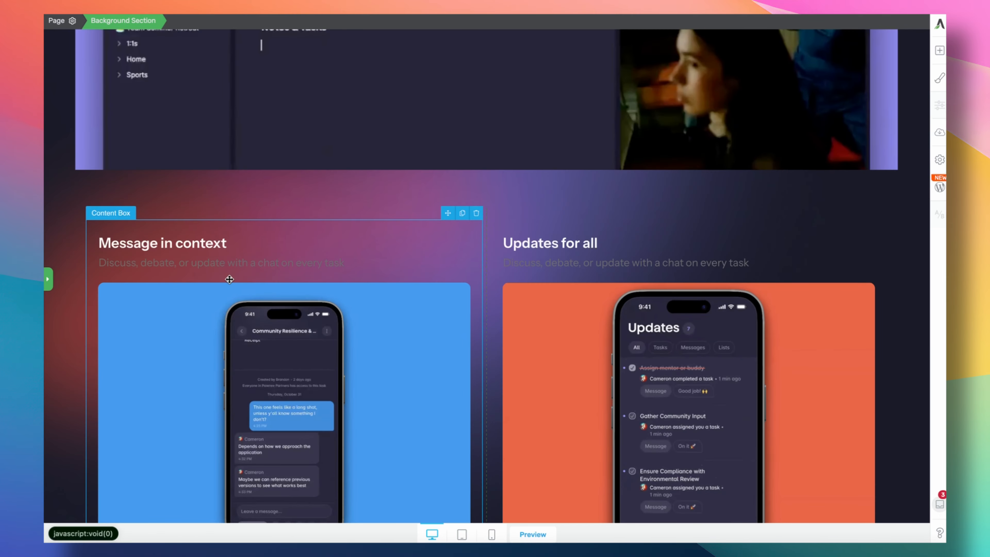
pyautogui.scroll(-5, 256, 320)
pyautogui.scroll(15, 255, 320)
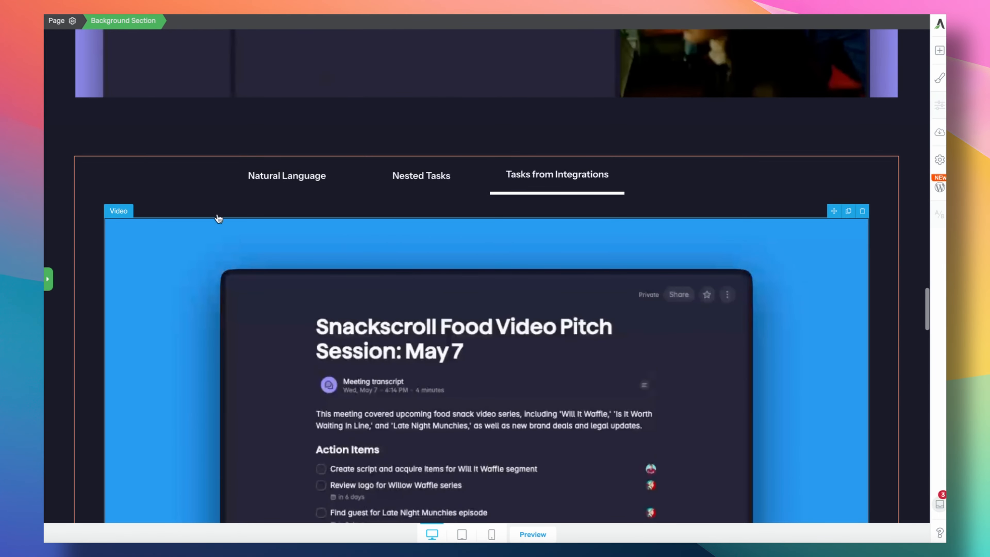
# Add the blurred red-and-purple gradient from the media library as a background image on the "Move seamlessly from Talk to Done" section.
pyautogui.click(225, 152)
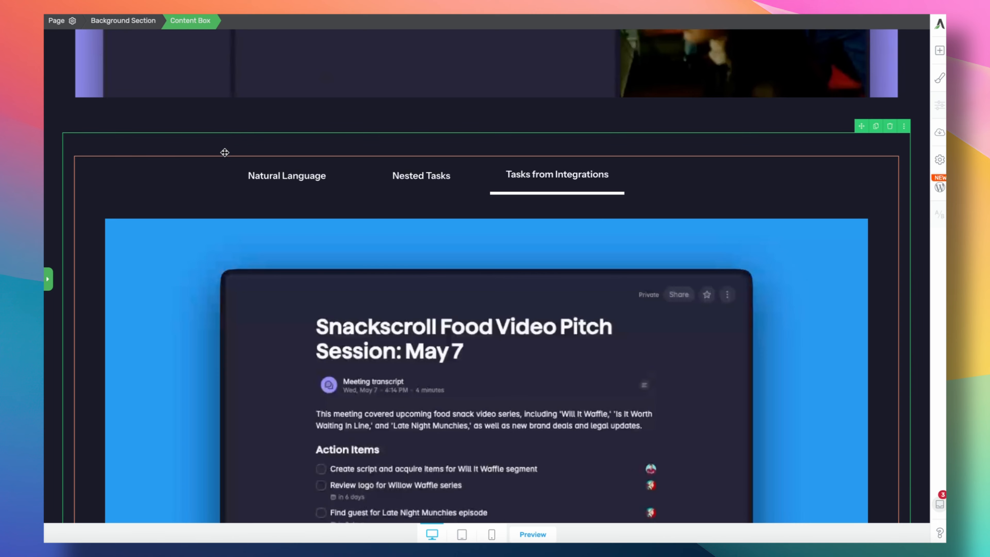
pyautogui.click(238, 127)
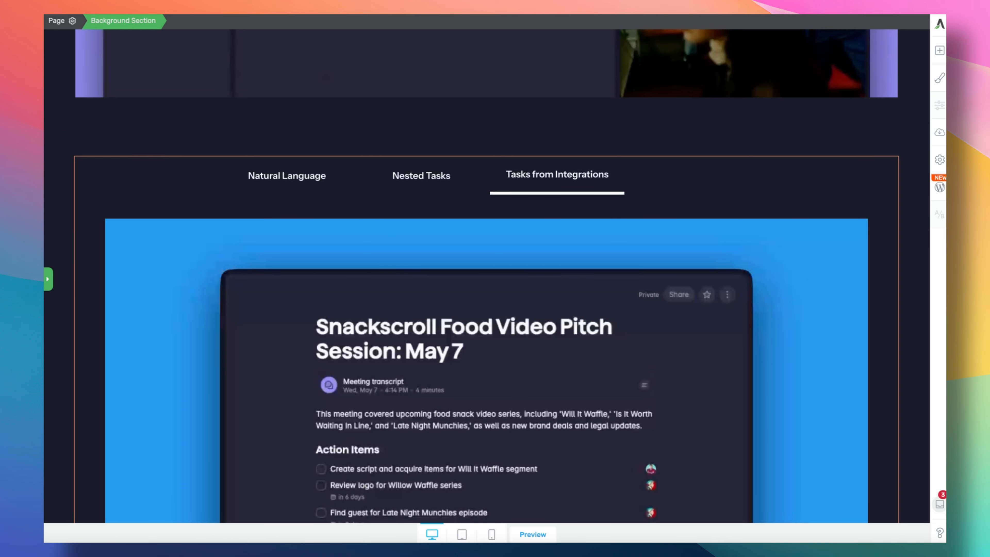
pyautogui.click(50, 282)
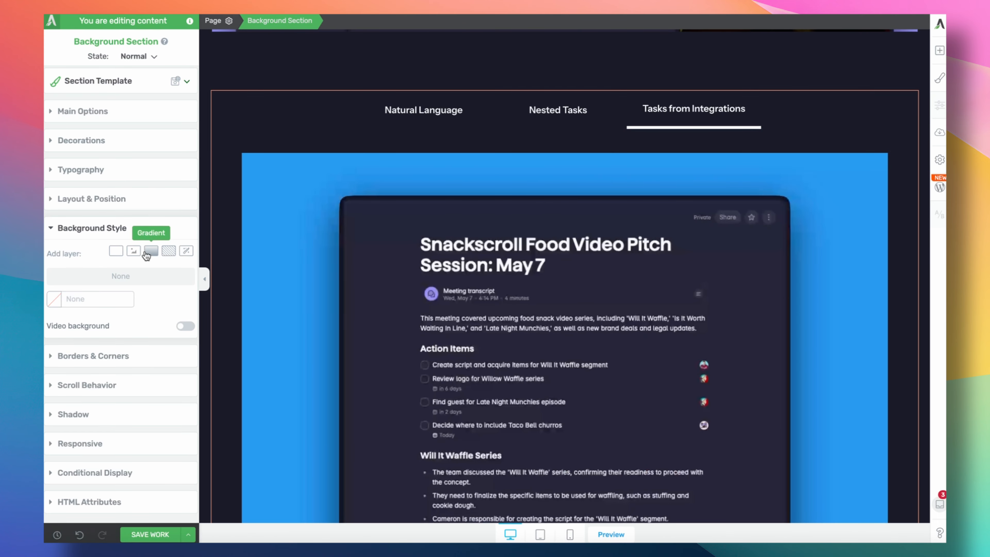
pyautogui.click(134, 251)
pyautogui.click(132, 314)
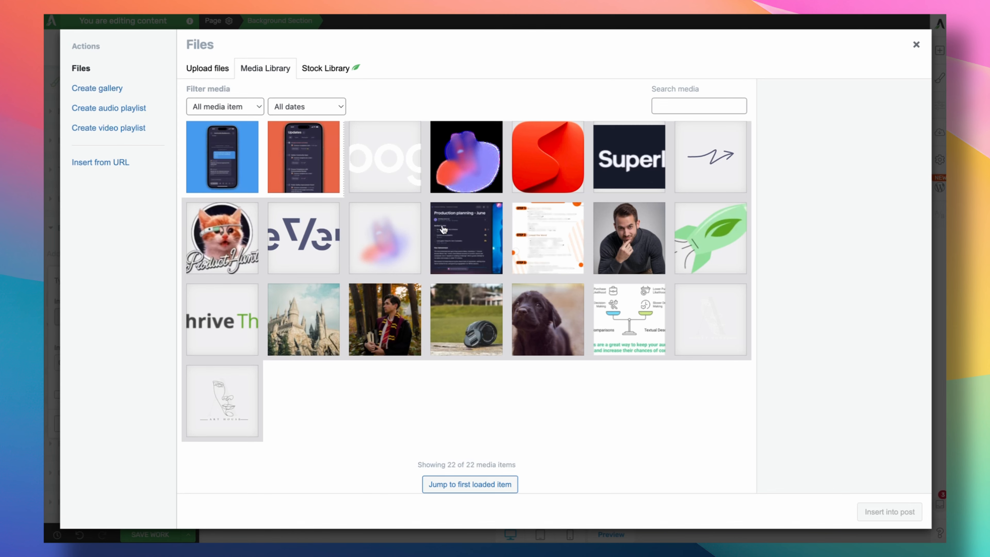
pyautogui.click(384, 238)
pyautogui.click(888, 513)
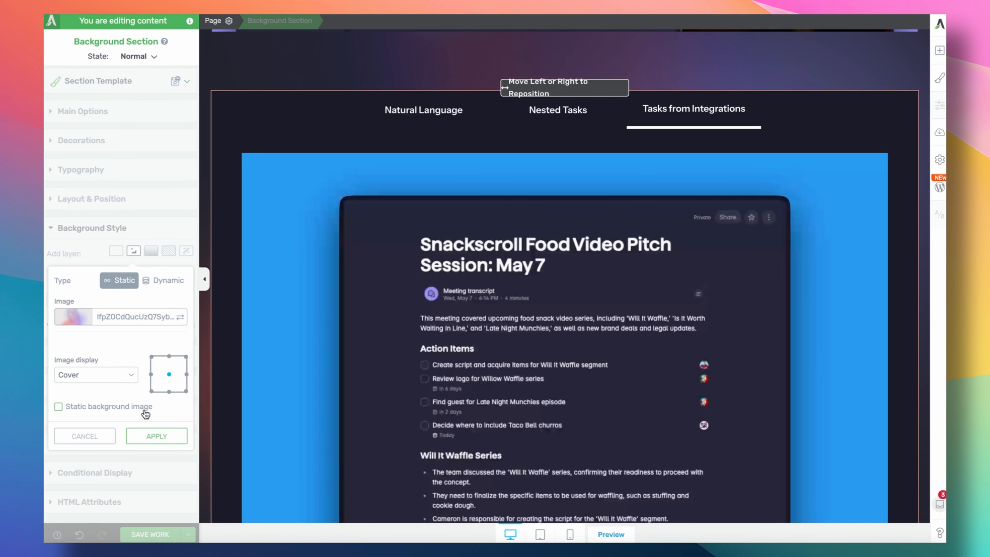
# Set the gradient image's display to Default, position it behind the "Move seamlessly from Talk to Done" heading, and apply it.
pyautogui.click(111, 375)
pyautogui.click(123, 364)
pyautogui.scroll(4, 547, 122)
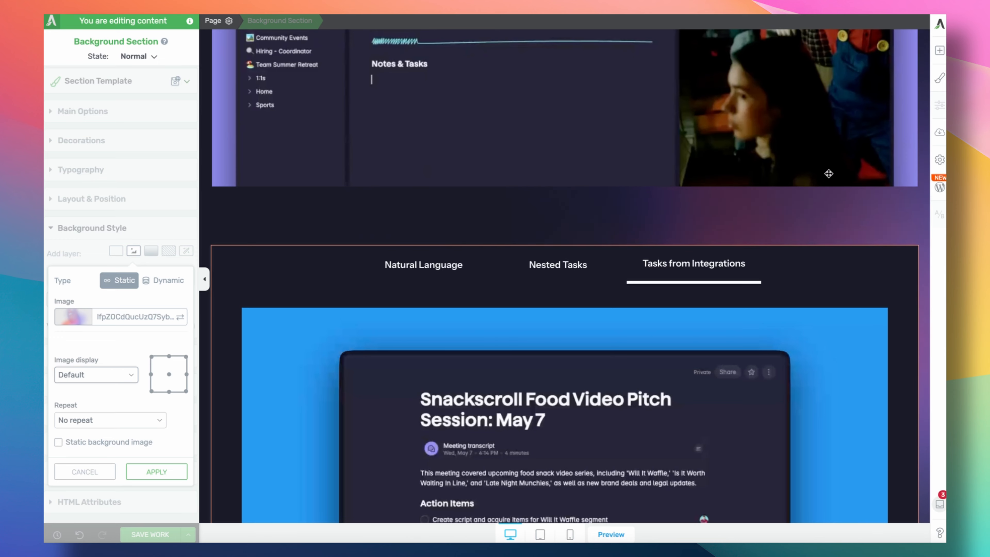
pyautogui.scroll(4, 282, 307)
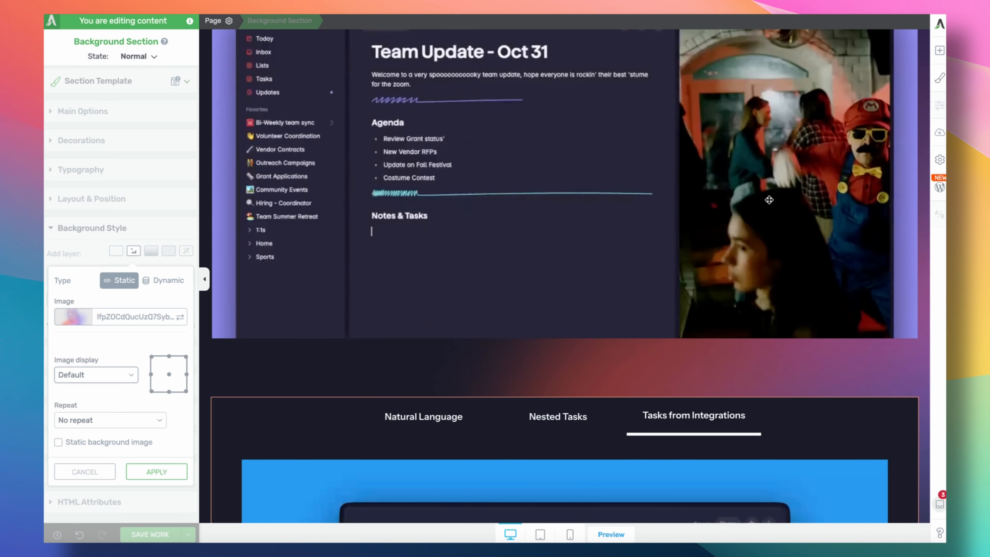
pyautogui.scroll(10, 774, 92)
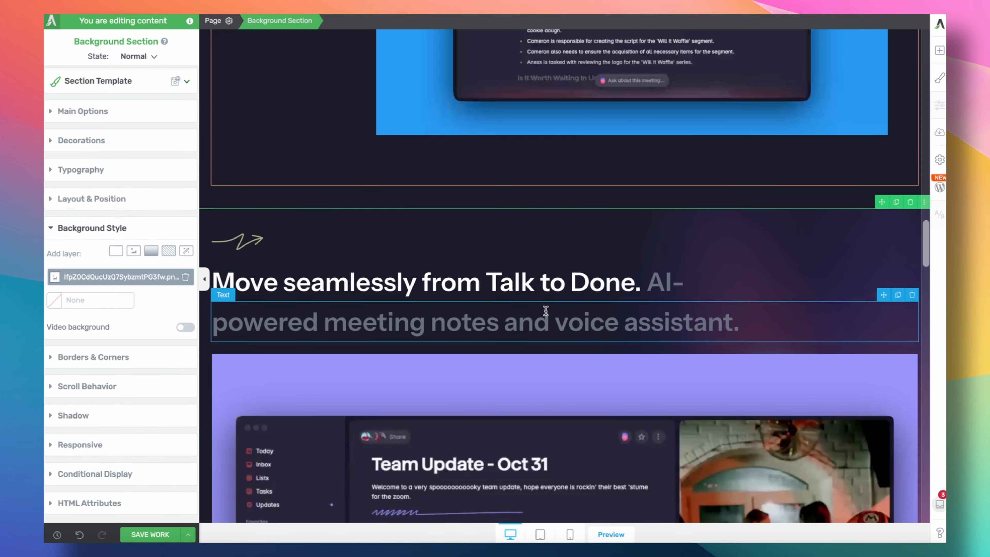
pyautogui.click(155, 472)
pyautogui.click(204, 280)
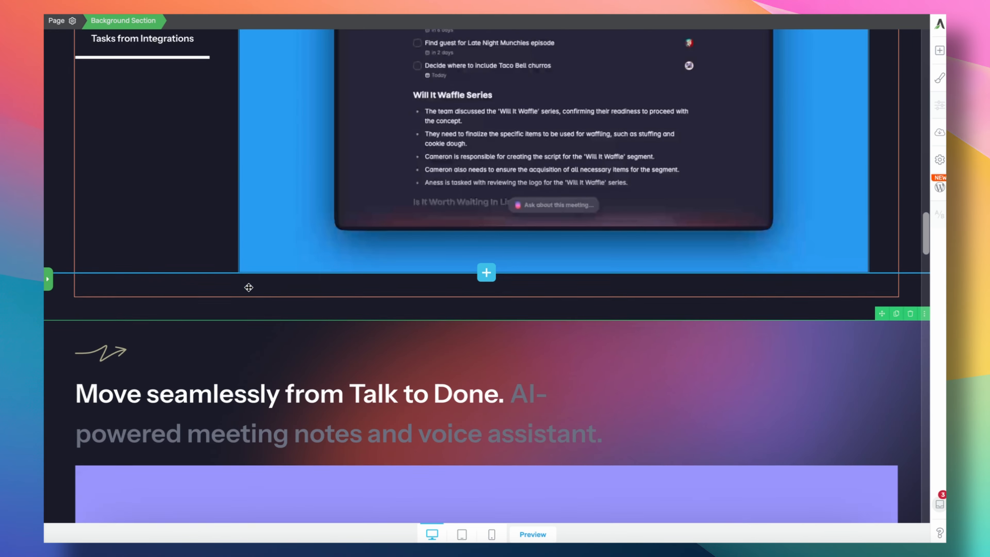
# Review the page's gradient backgrounds from the hero section down to the footer at full width.
pyautogui.scroll(-5, 249, 287)
pyautogui.scroll(8, 249, 287)
pyautogui.scroll(-20, 248, 287)
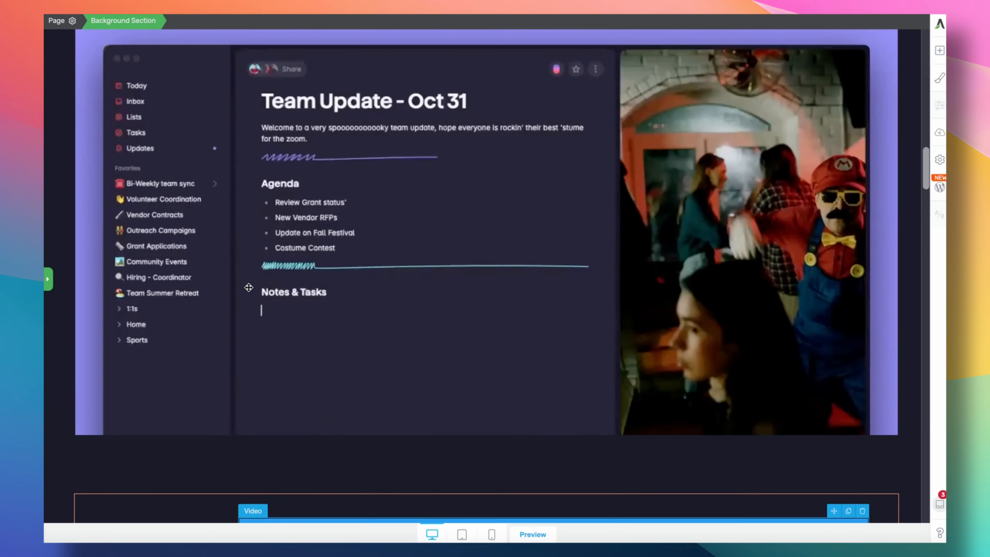
pyautogui.scroll(15, 249, 287)
pyautogui.scroll(-20, 248, 287)
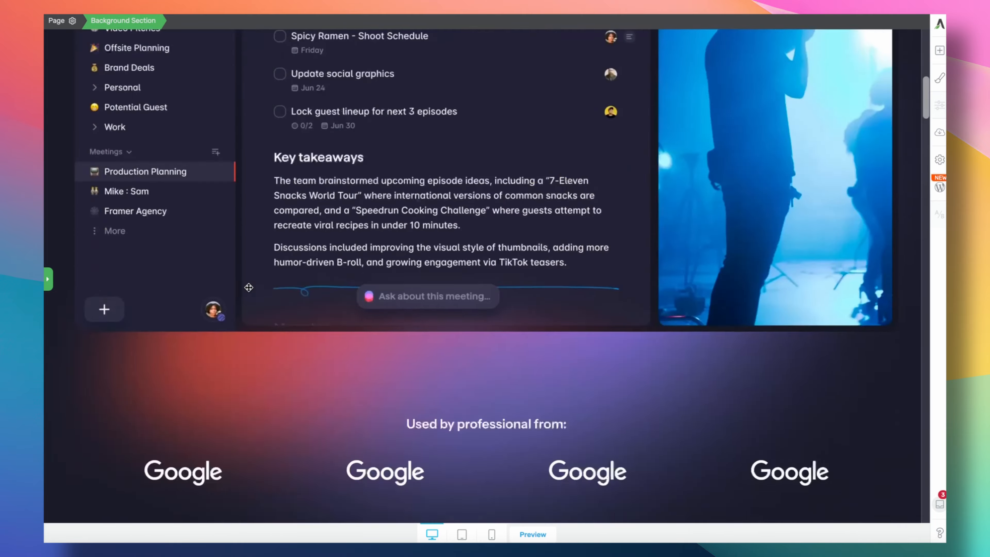
pyautogui.scroll(-5, 249, 287)
pyautogui.scroll(6, 249, 287)
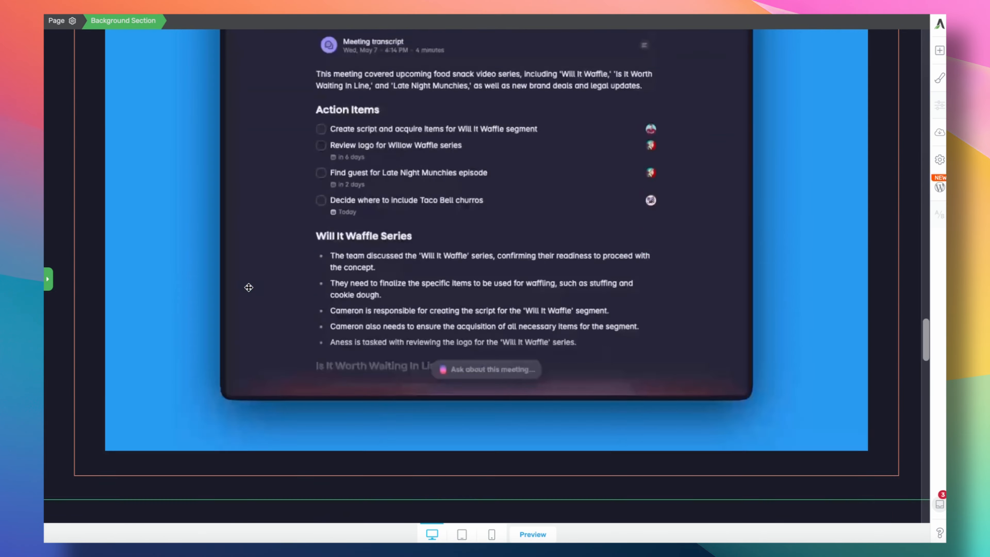
pyautogui.scroll(-15, 249, 287)
pyautogui.scroll(-10, 248, 288)
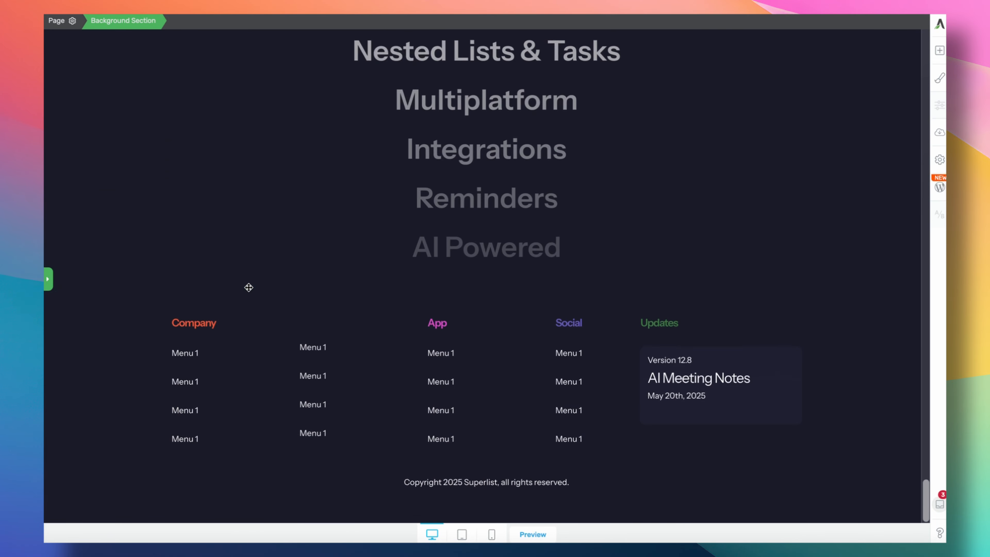
# Increase the bottom padding of the feature list's background section to add space above the footer.
pyautogui.click(47, 284)
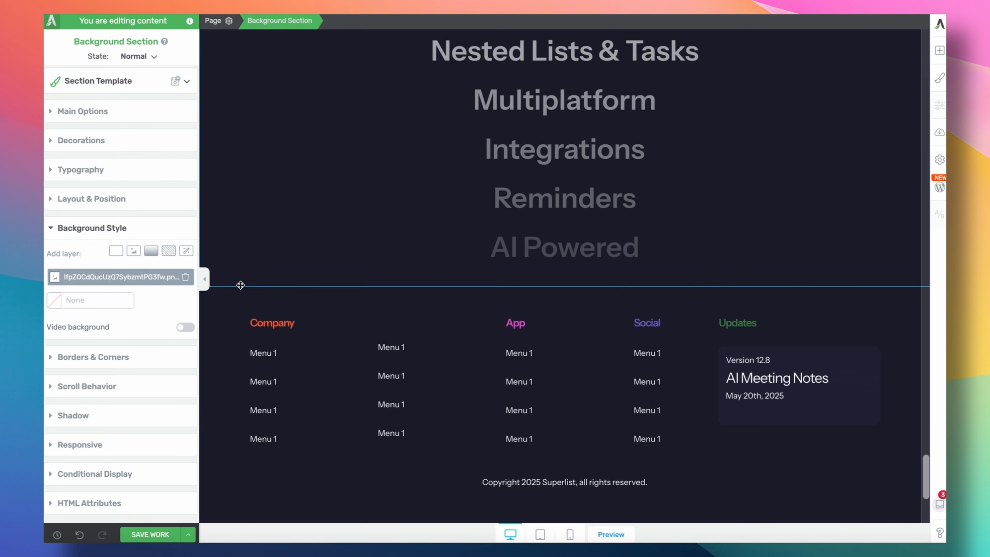
pyautogui.click(240, 284)
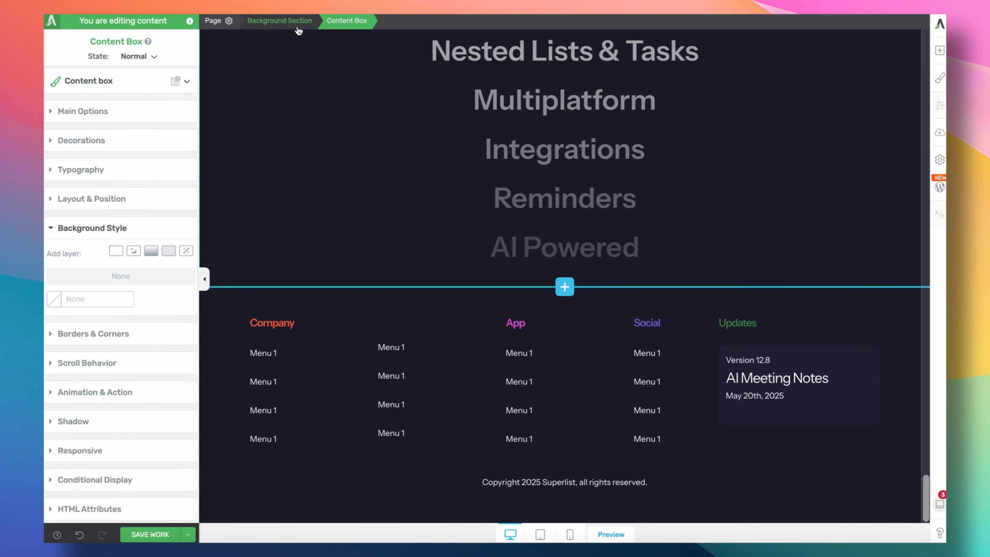
pyautogui.click(297, 24)
pyautogui.click(93, 199)
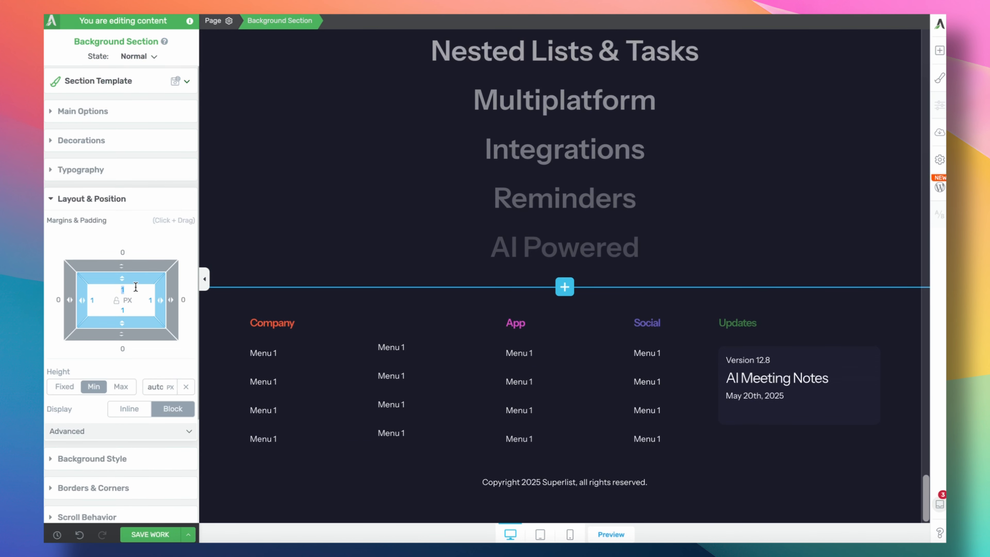
pyautogui.write('92')
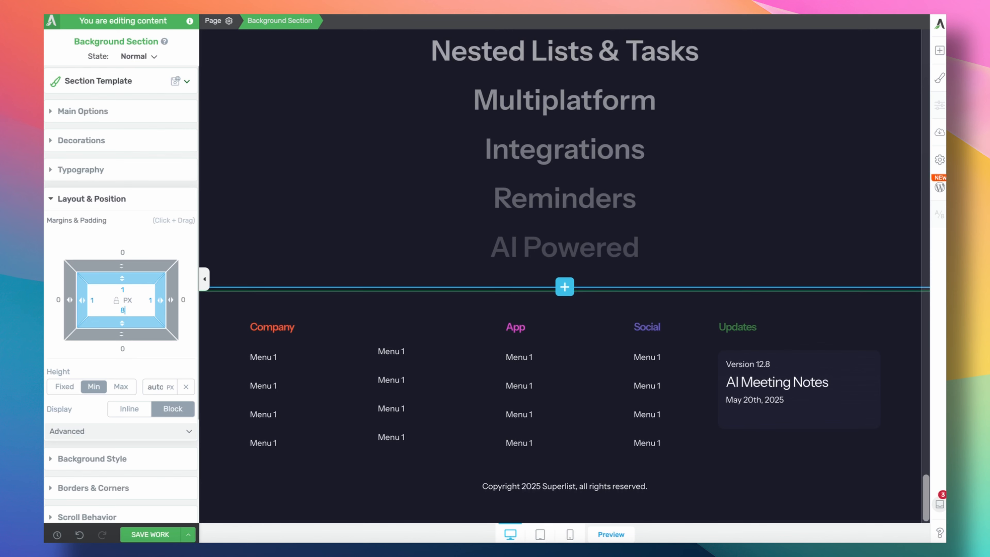
pyautogui.click(312, 215)
# Inspect the gradient around the phone cards and feature list, and open the phone cards section's gradient image layer for editing.
pyautogui.scroll(10, 312, 214)
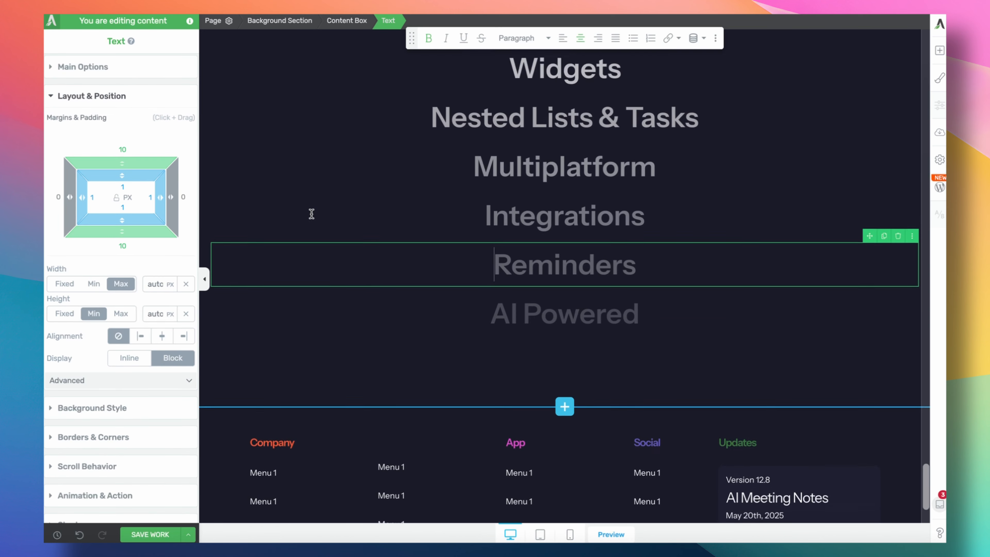
pyautogui.click(313, 246)
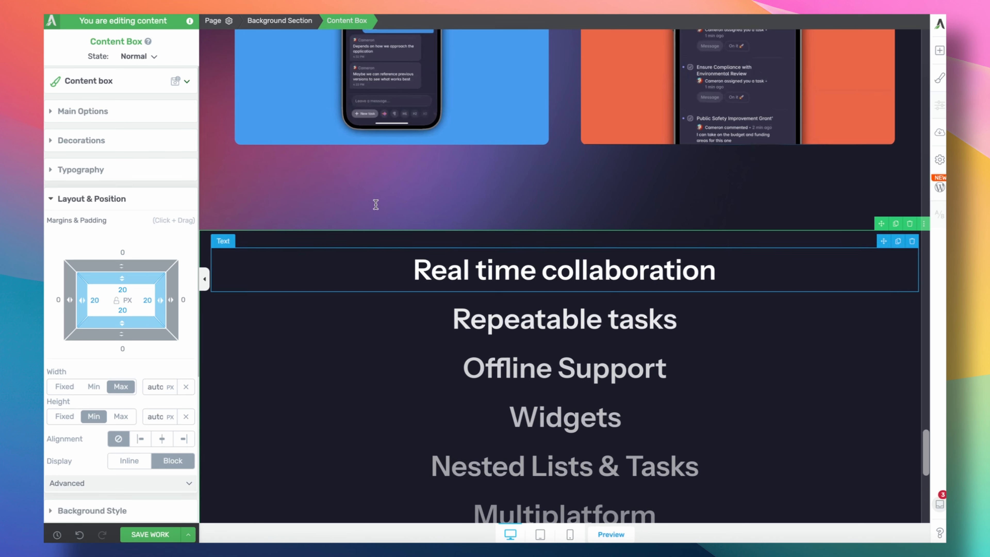
pyautogui.scroll(3, 374, 218)
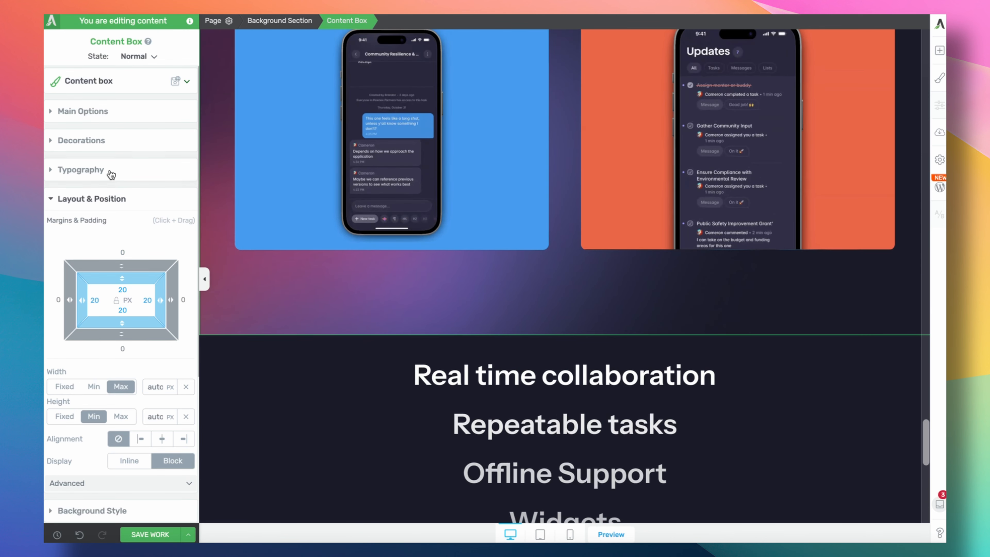
pyautogui.scroll(-4, 121, 273)
pyautogui.click(133, 400)
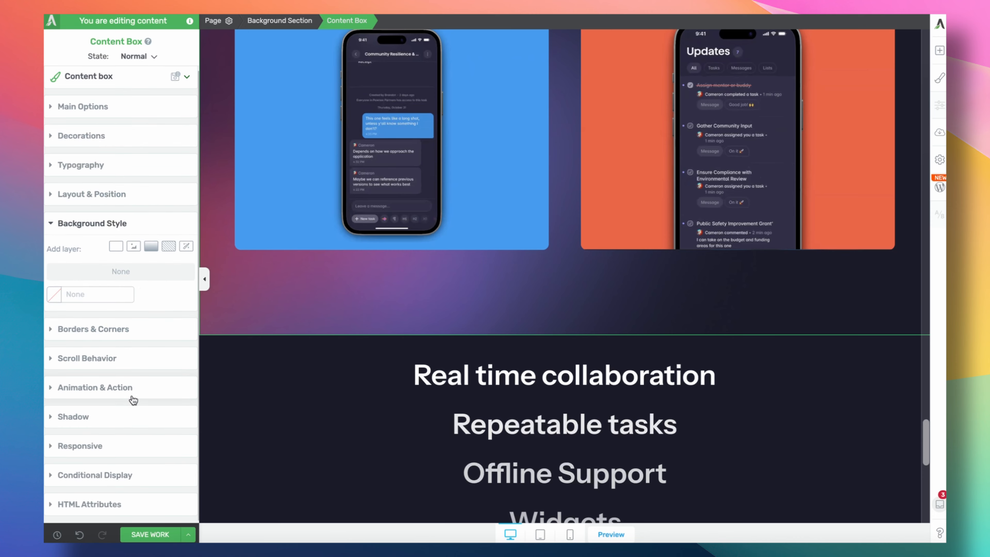
pyautogui.scroll(10, 217, 359)
pyautogui.scroll(-2, 276, 338)
pyautogui.scroll(2, 276, 338)
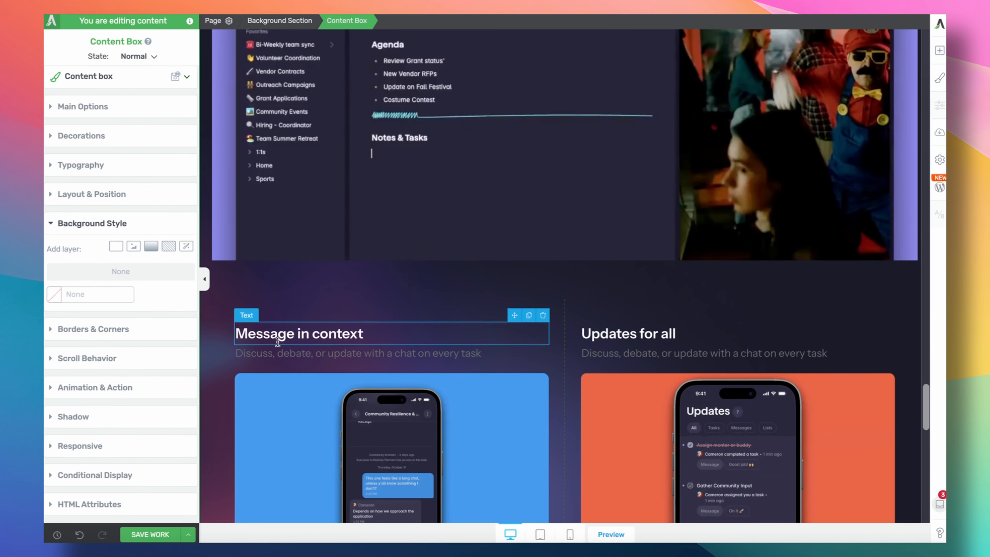
pyautogui.scroll(-11, 352, 297)
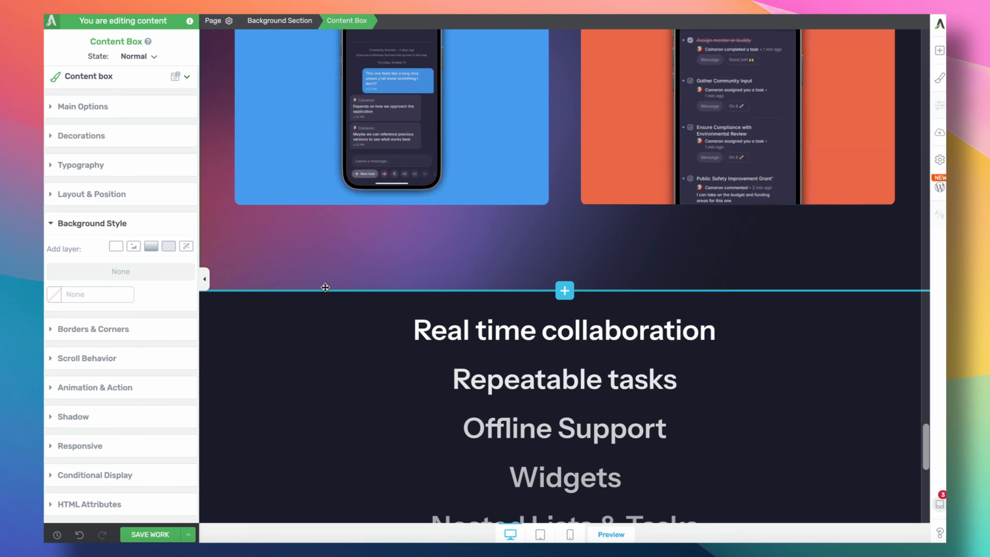
pyautogui.click(279, 21)
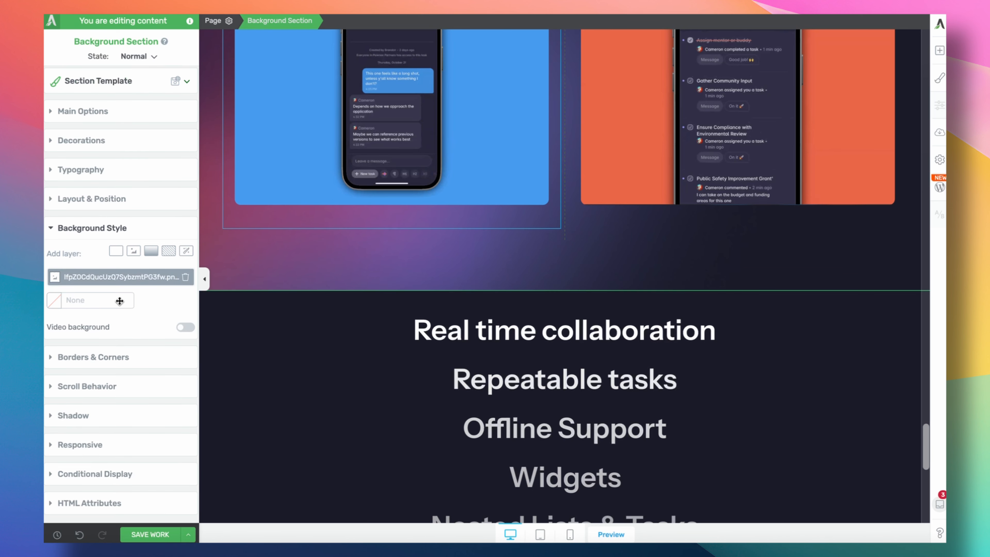
pyautogui.click(117, 282)
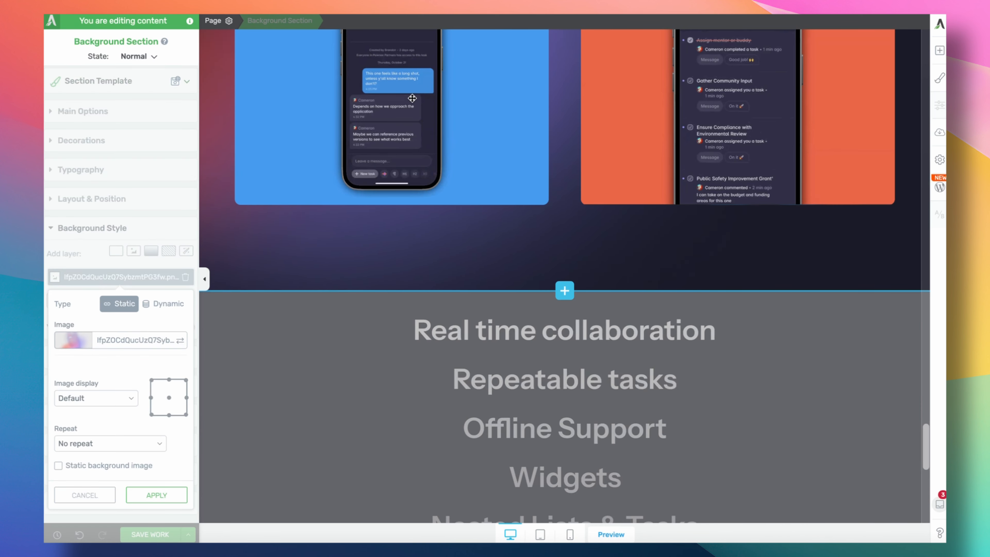
pyautogui.scroll(5, 461, 203)
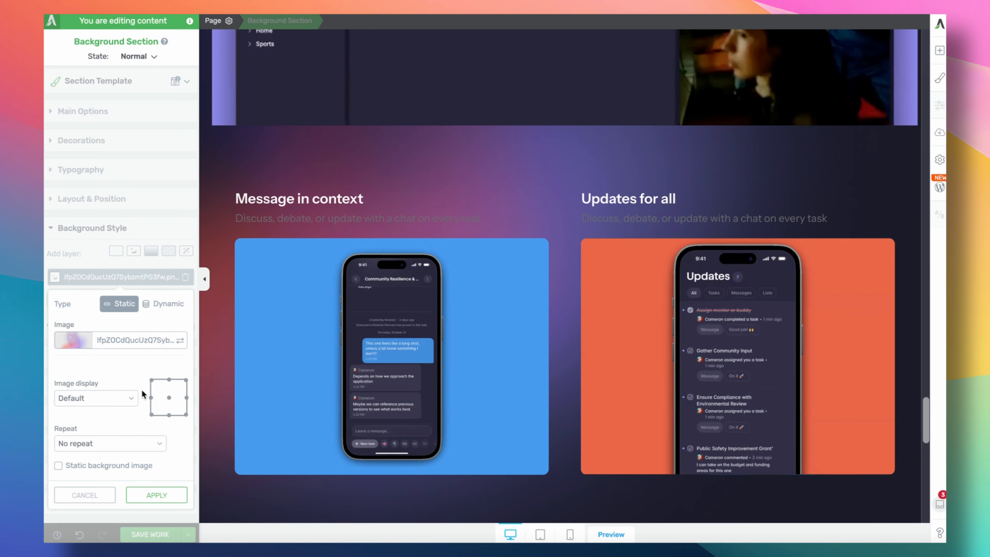
# Try Contain display for the phone cards section's gradient image and check it around the cards.
pyautogui.click(130, 399)
pyautogui.click(102, 423)
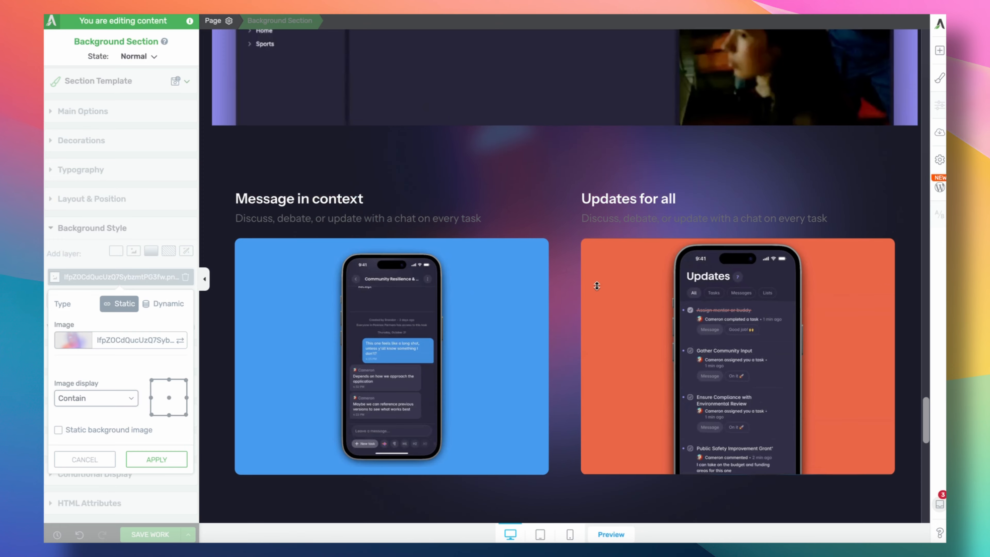
pyautogui.scroll(-10, 596, 288)
pyautogui.scroll(5, 597, 289)
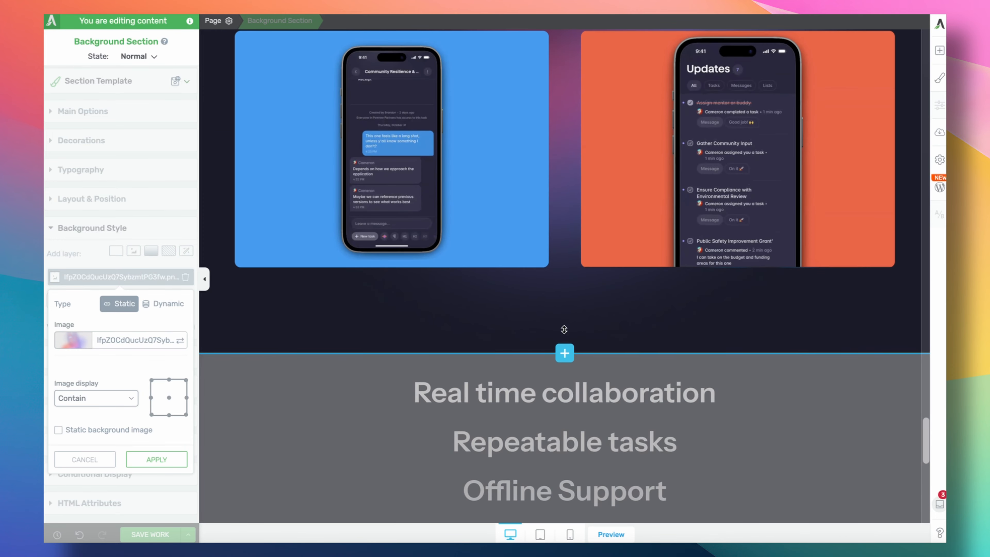
pyautogui.scroll(4, 582, 292)
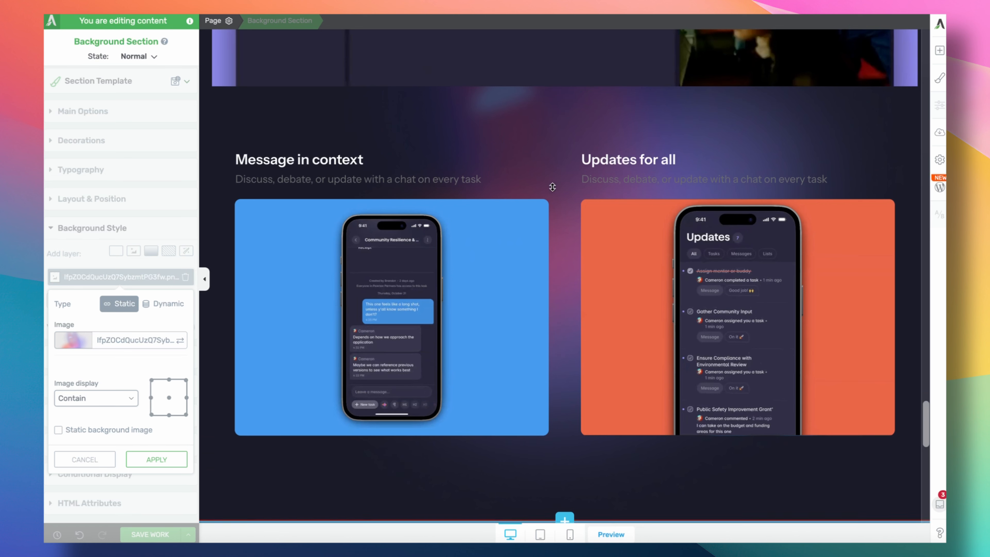
# Set the phone cards section's gradient image to Percentage display at 20% width and 20% height.
pyautogui.click(110, 401)
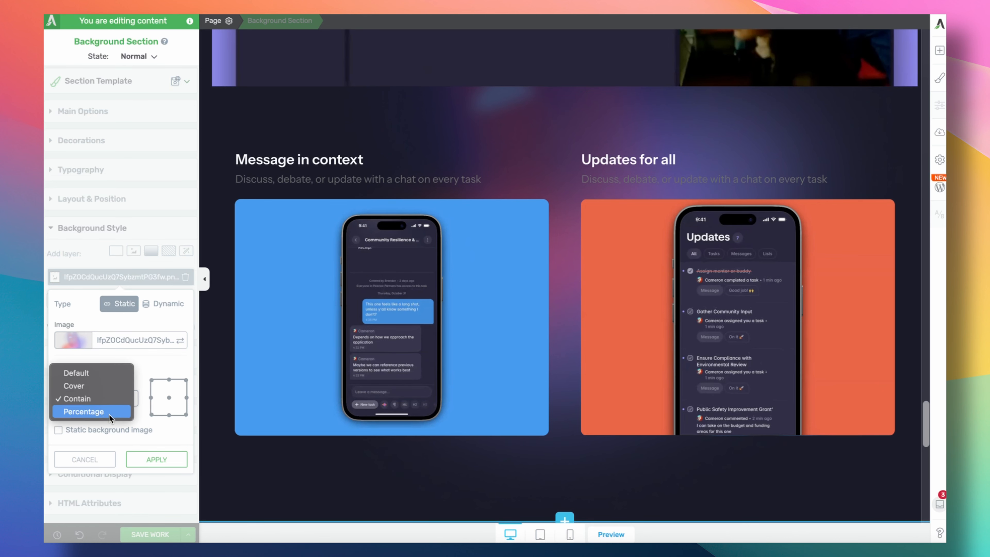
pyautogui.click(95, 413)
pyautogui.doubleClick(167, 477)
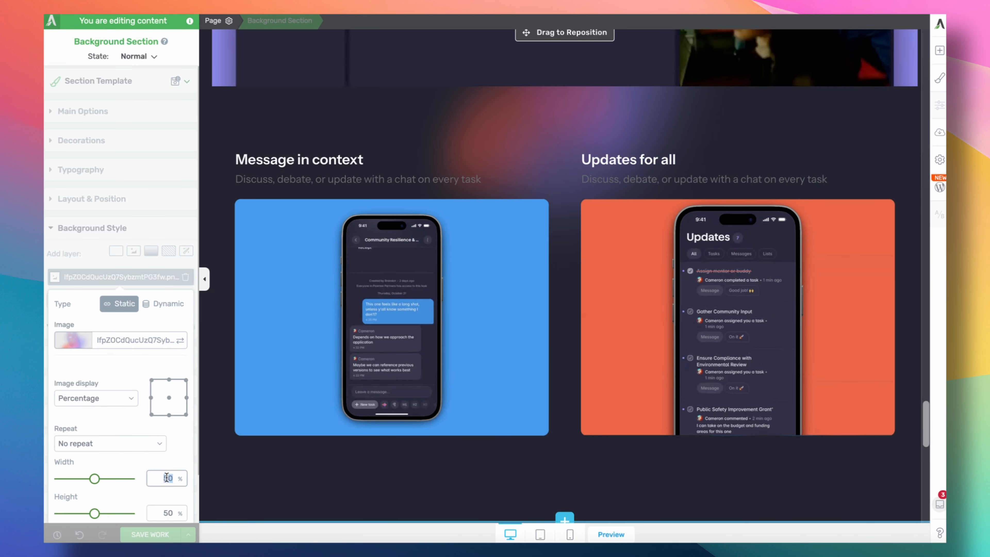
pyautogui.write('20')
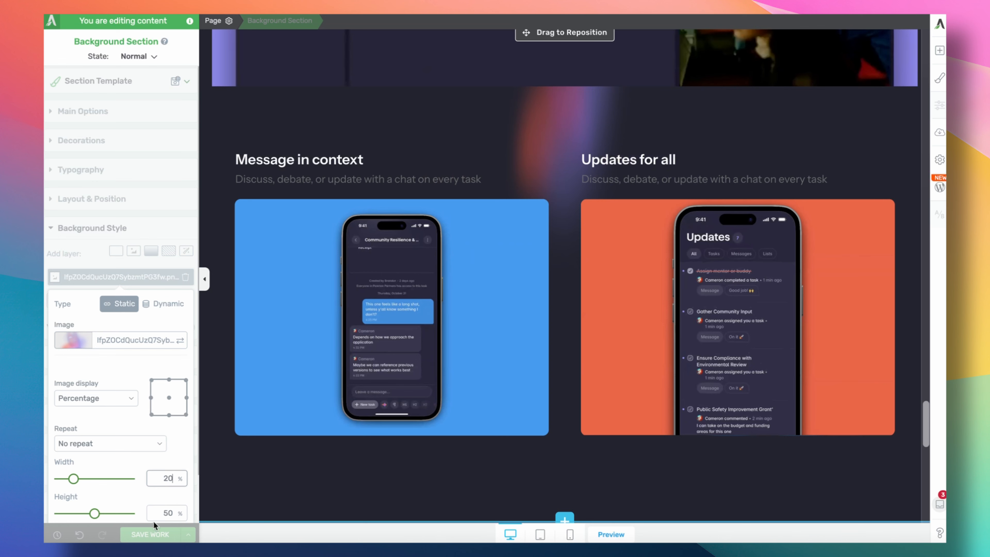
pyautogui.write('20')
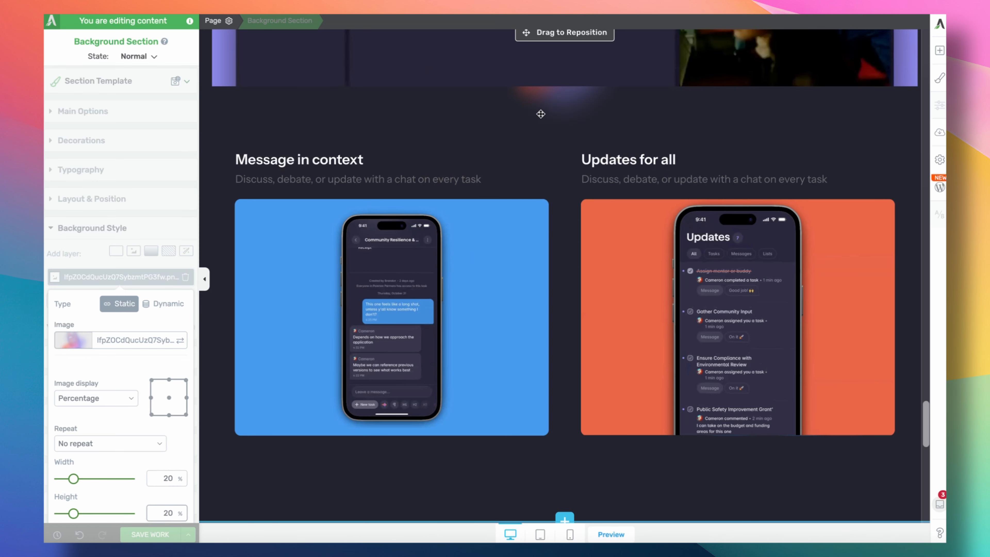
# Reposition the gradient glow beneath the lower outer corner of the orange Updates for all card and apply it.
pyautogui.moveTo(540, 114); pyautogui.dragTo(843, 504)
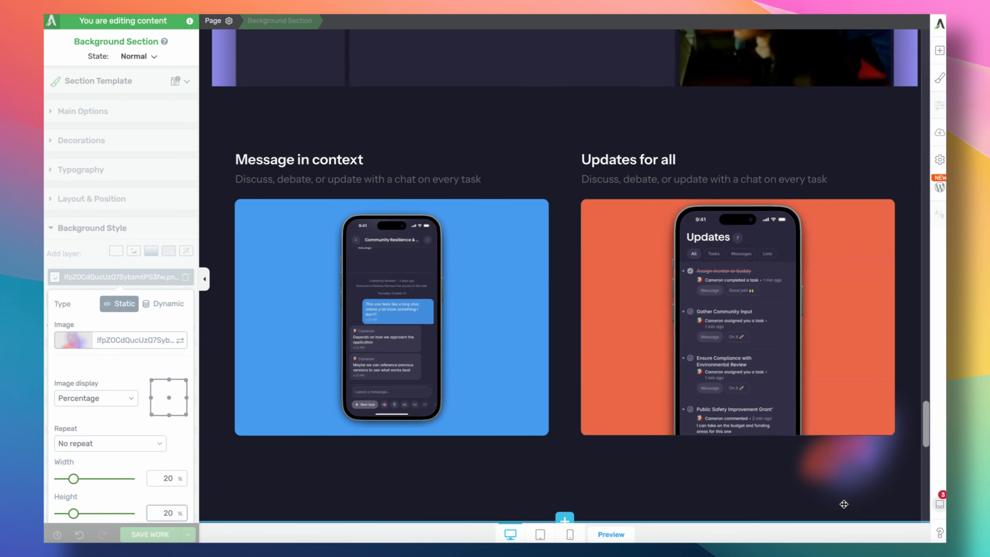
pyautogui.scroll(-5, 654, 402)
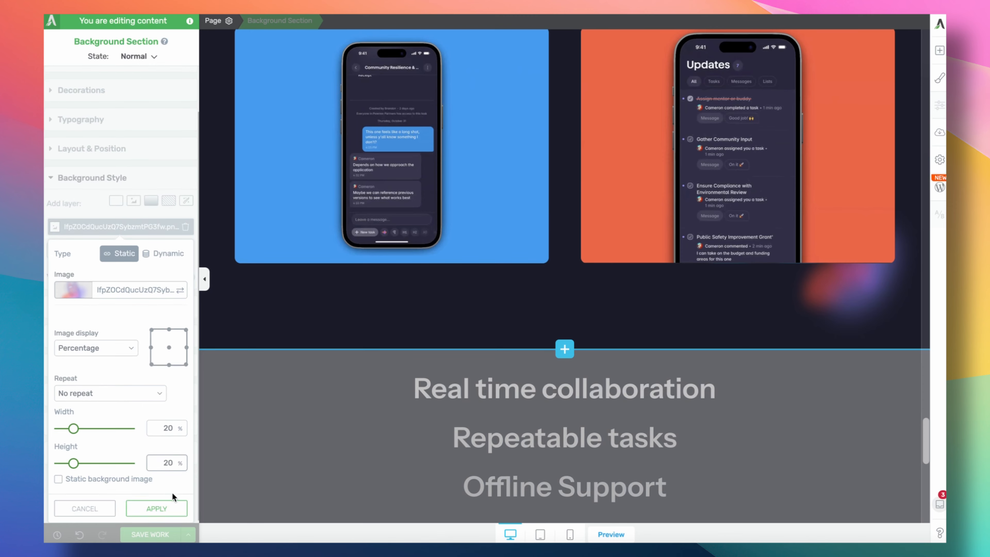
pyautogui.click(287, 440)
pyautogui.scroll(1, 311, 444)
pyautogui.click(334, 448)
pyautogui.scroll(3, 334, 449)
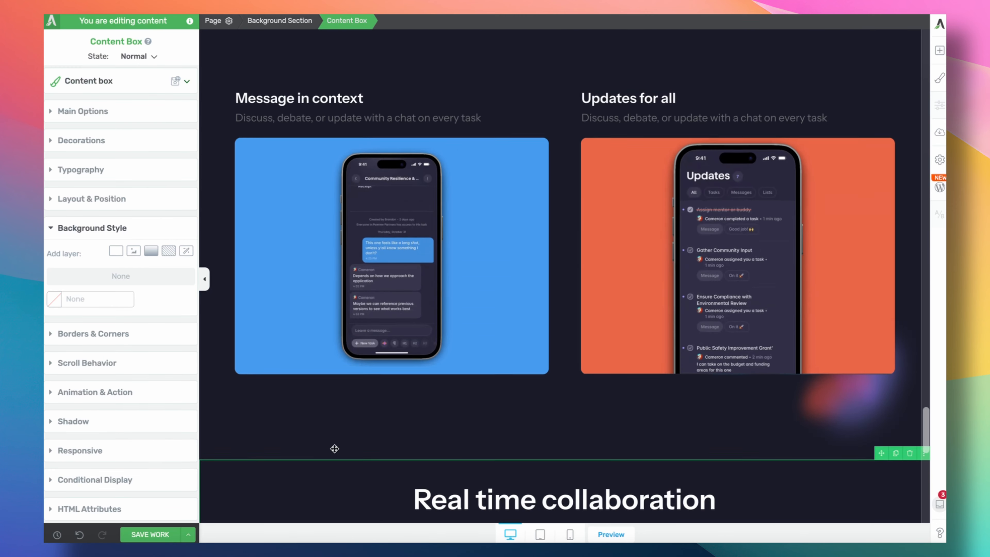
# Review the page at full width from the feature list up to the hero section, examining the gradient glows and section spacing.
pyautogui.scroll(-9, 335, 448)
pyautogui.scroll(-6, 334, 448)
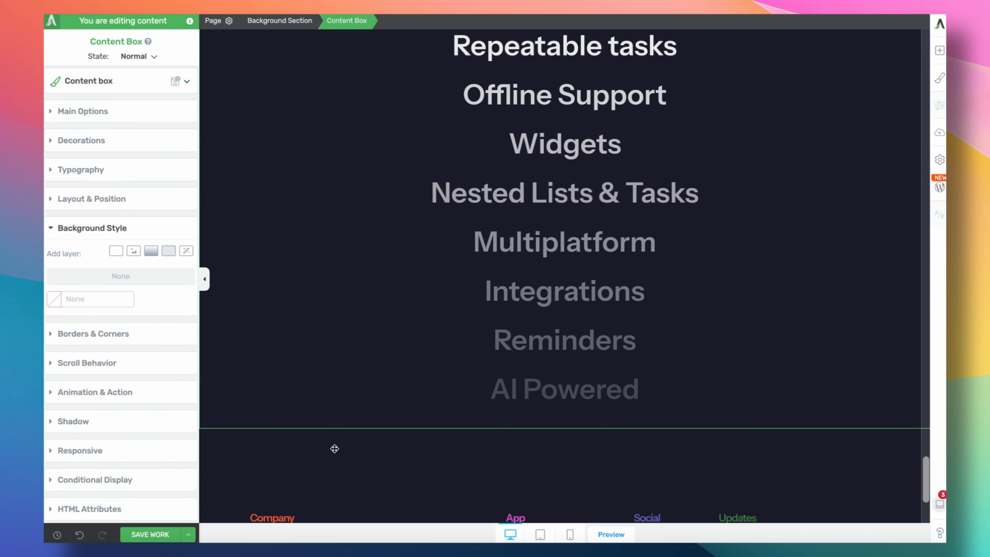
pyautogui.click(204, 278)
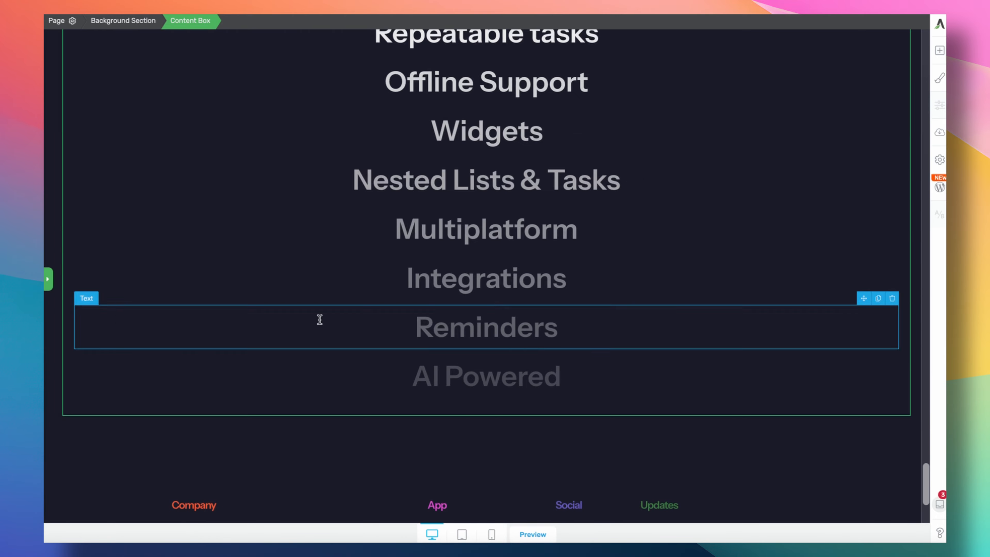
pyautogui.scroll(10, 319, 318)
pyautogui.scroll(20, 320, 319)
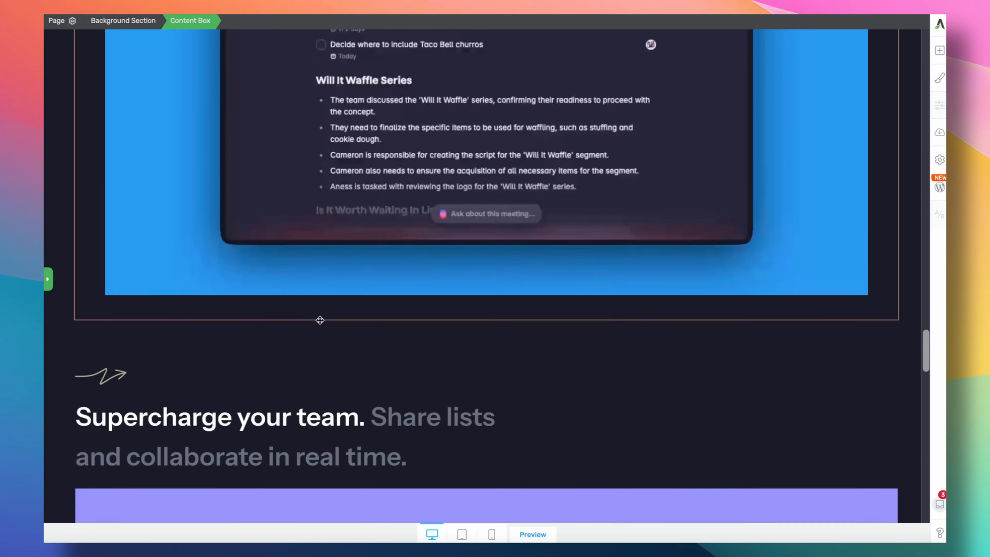
pyautogui.scroll(-9, 320, 318)
pyautogui.scroll(-20, 319, 319)
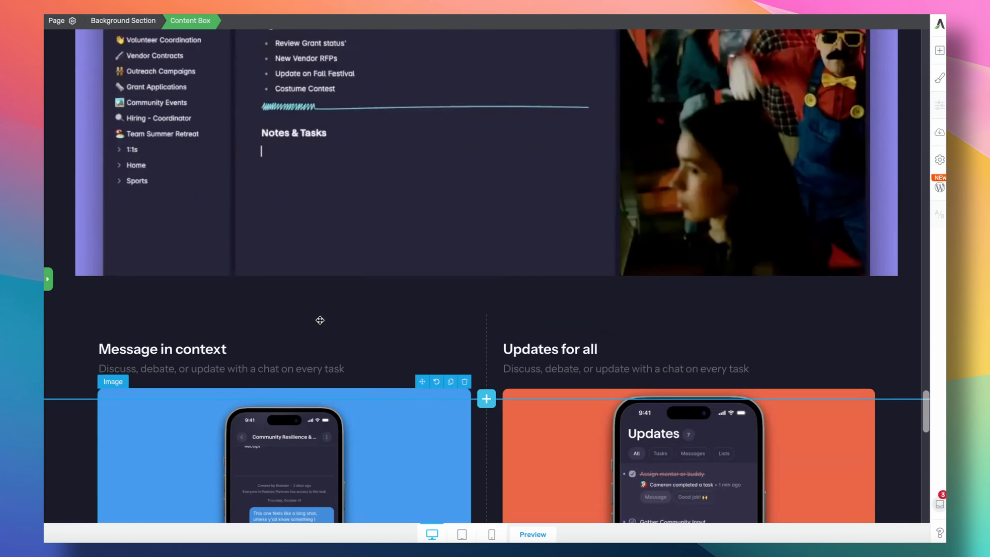
pyautogui.scroll(20, 319, 320)
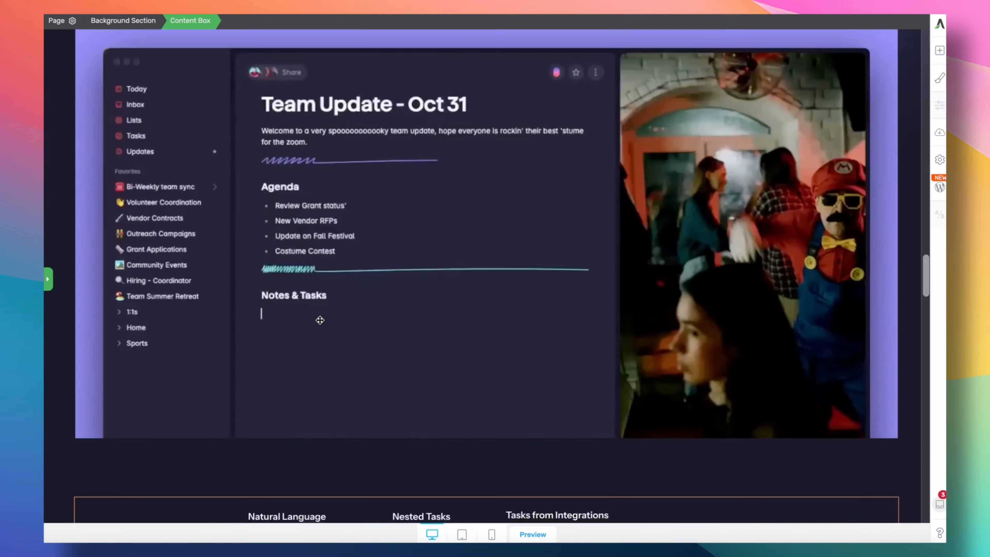
pyautogui.scroll(15, 324, 301)
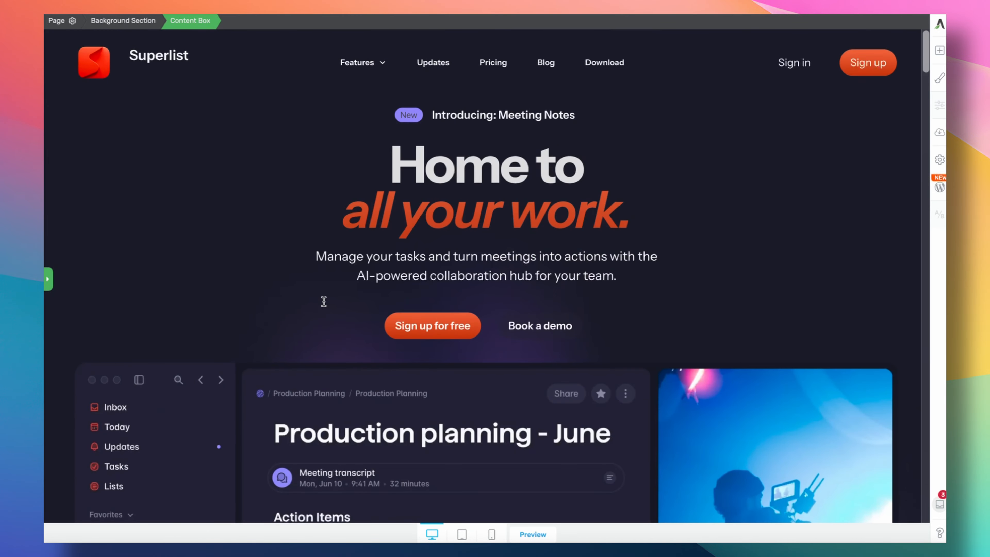
pyautogui.scroll(-15, 324, 300)
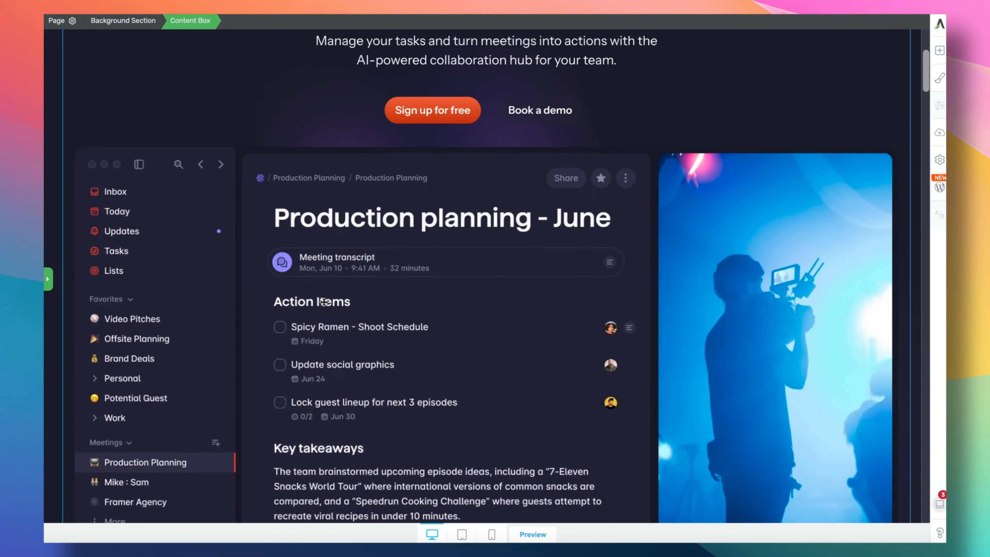
pyautogui.scroll(15, 324, 305)
# Open the header for editing and set the spacing below the Superlist logo text to 0 px.
pyautogui.click(172, 87)
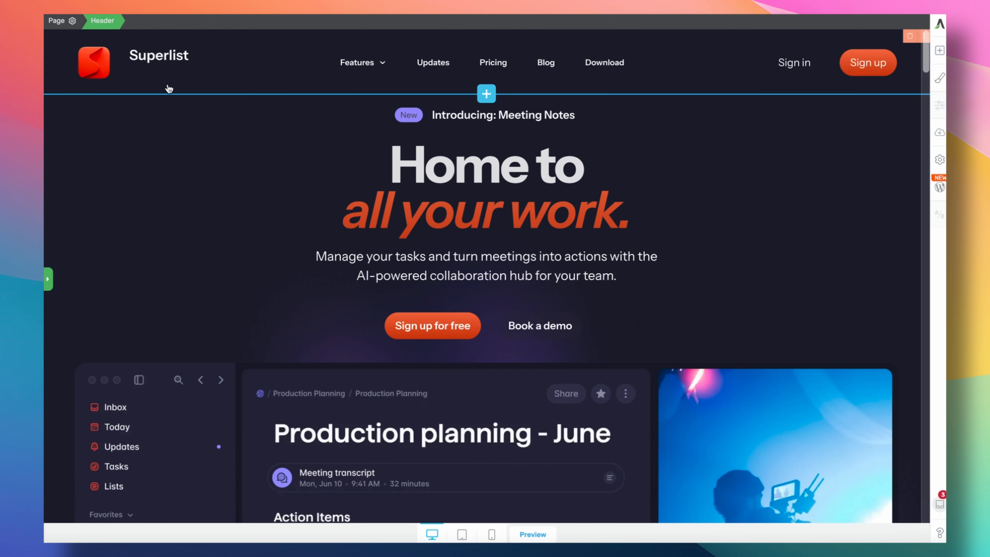
pyautogui.click(47, 278)
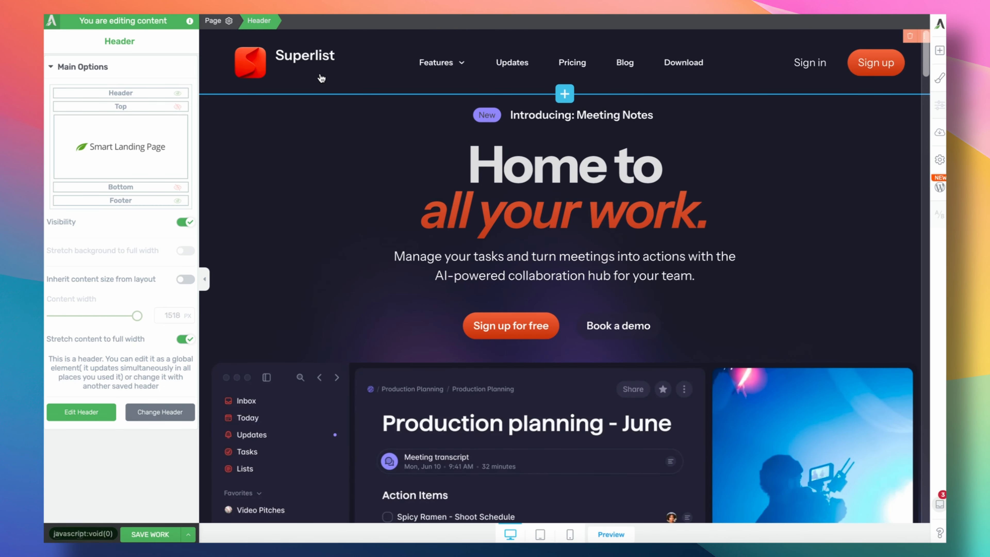
pyautogui.click(81, 412)
pyautogui.click(310, 55)
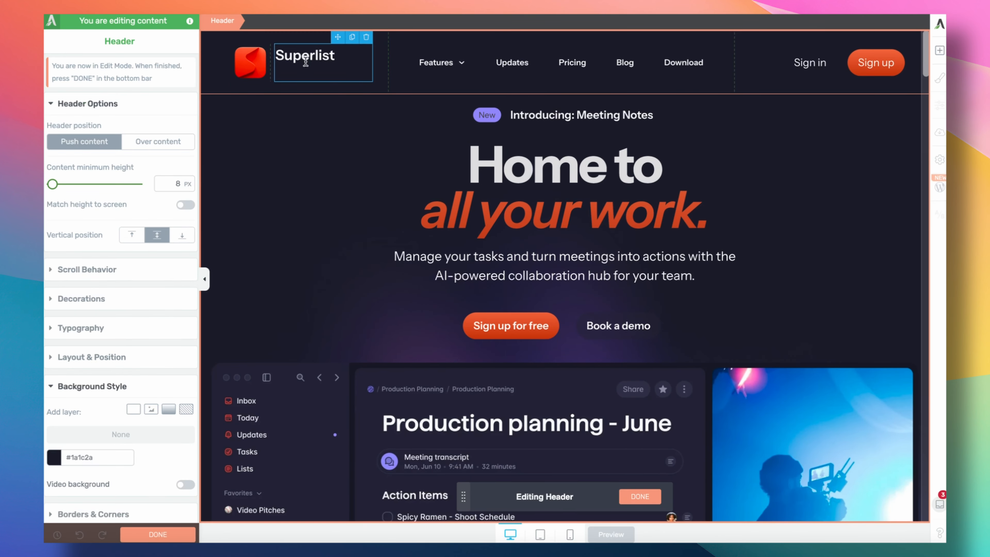
pyautogui.click(144, 104)
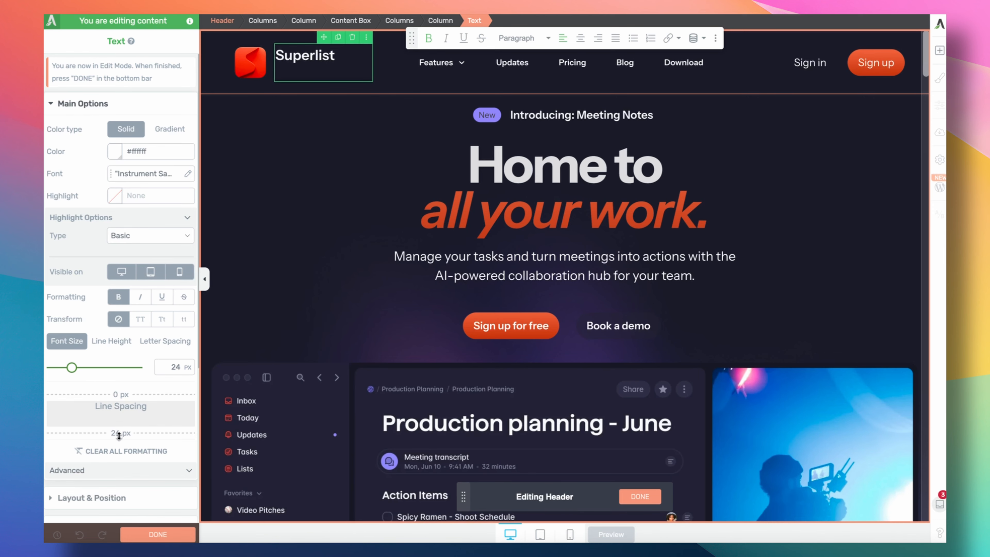
pyautogui.moveTo(119, 434); pyautogui.dragTo(129, 376)
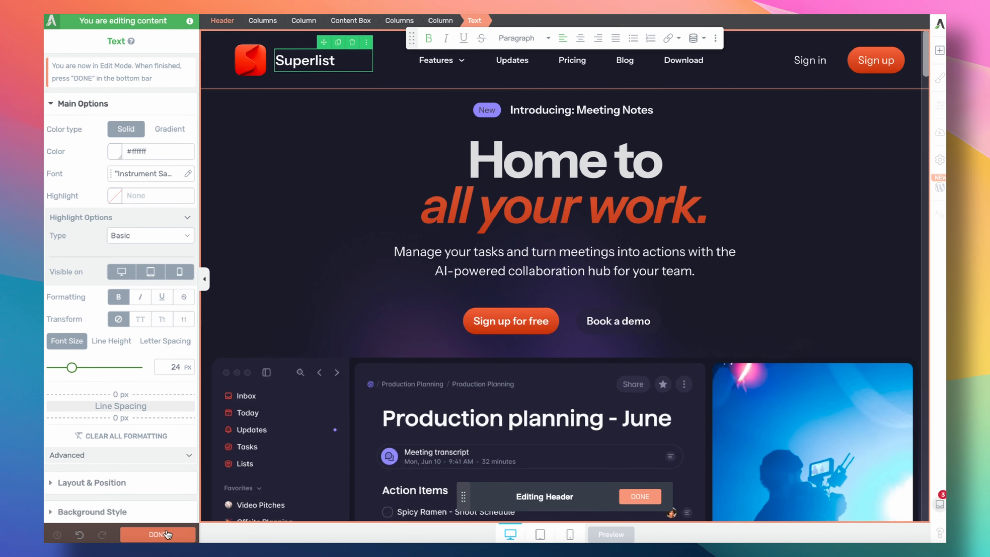
# Make the header sticky on all devices until the end of the page, with switch on scroll enabled after 100 px.
pyautogui.click(215, 41)
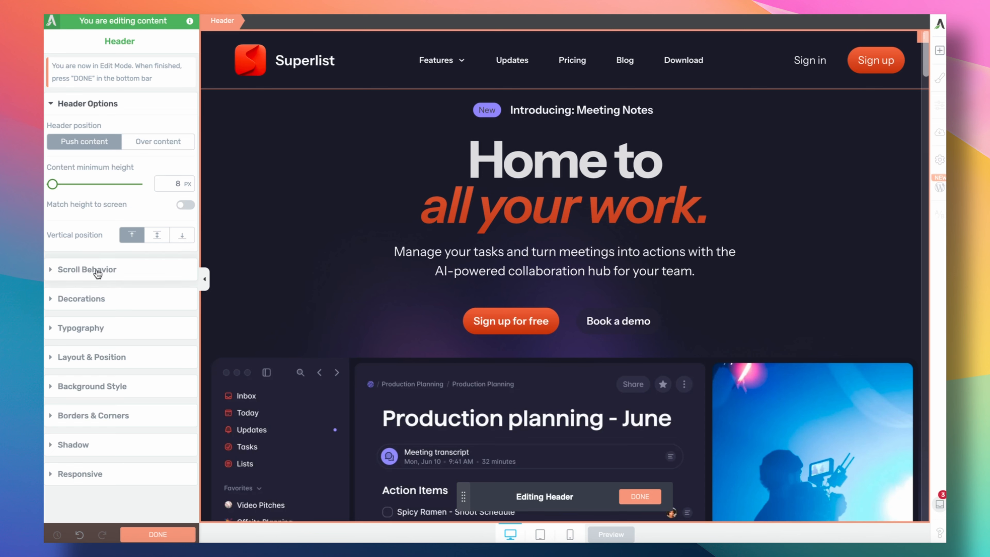
pyautogui.click(98, 274)
pyautogui.click(98, 173)
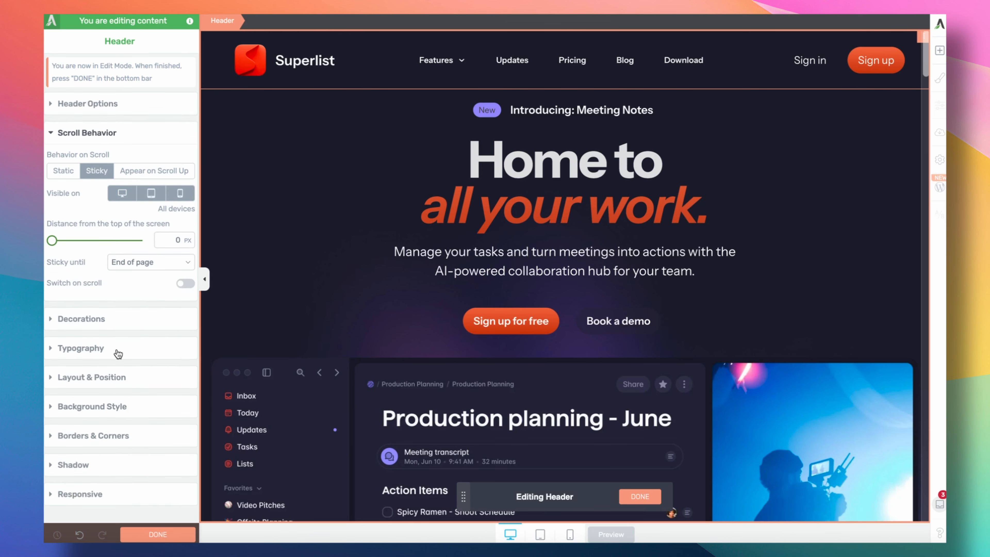
pyautogui.click(184, 283)
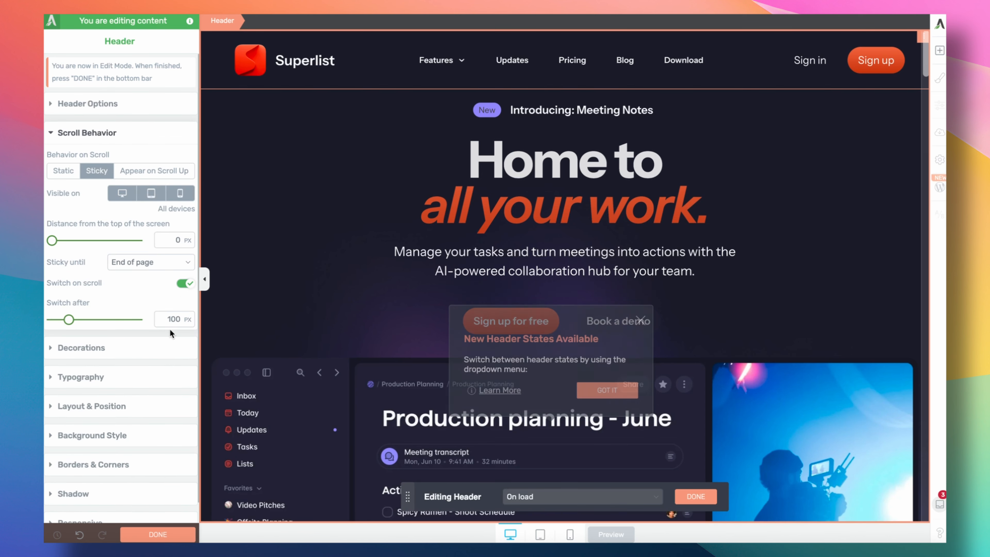
# Give the header's columns the saved #1a1c2a background color in the On scroll state, and save the header and page.
pyautogui.click(532, 501)
pyautogui.click(524, 513)
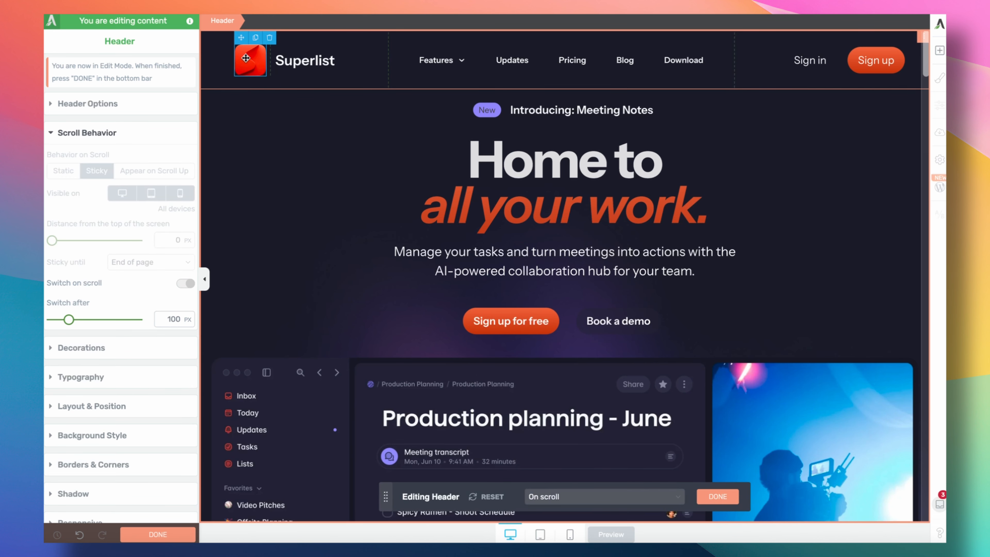
pyautogui.click(217, 64)
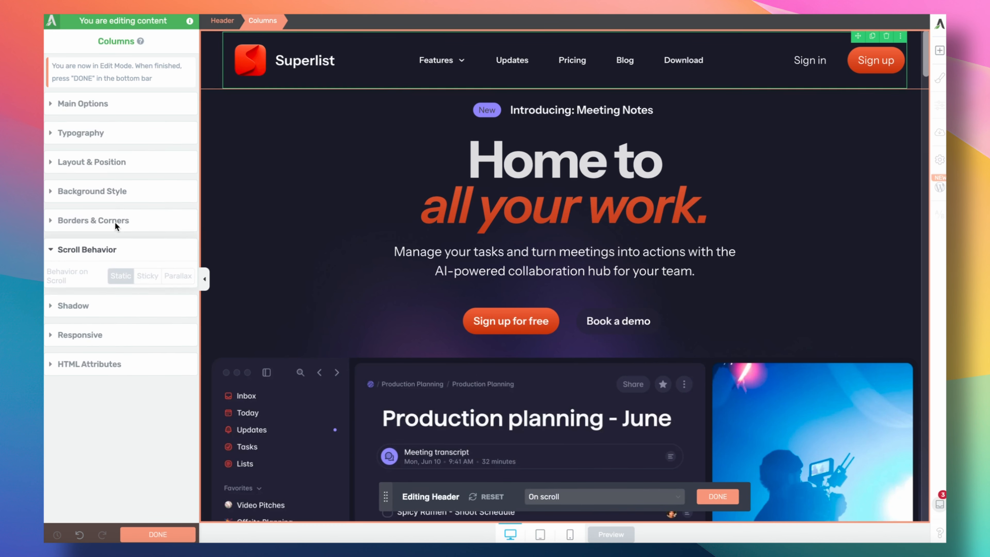
pyautogui.click(126, 192)
pyautogui.click(55, 263)
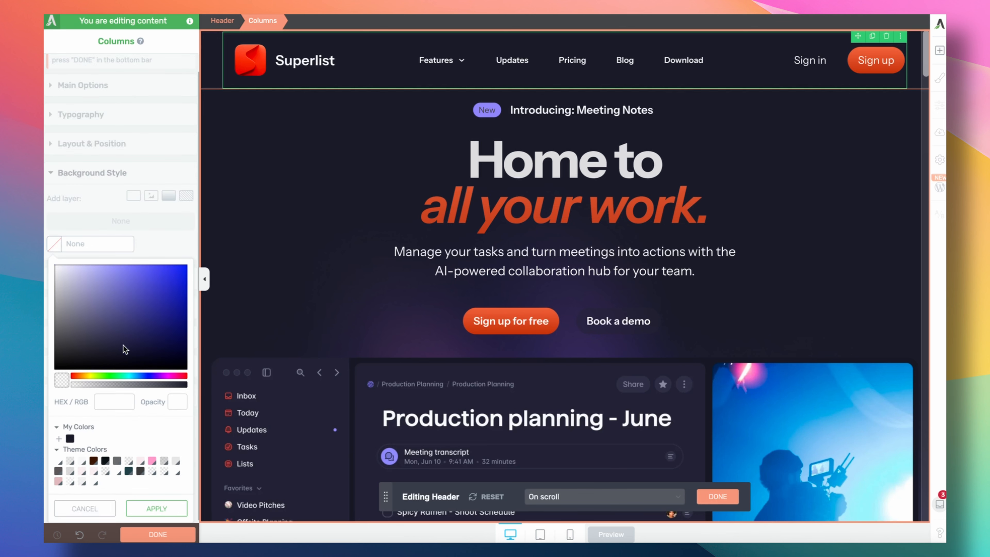
pyautogui.click(71, 438)
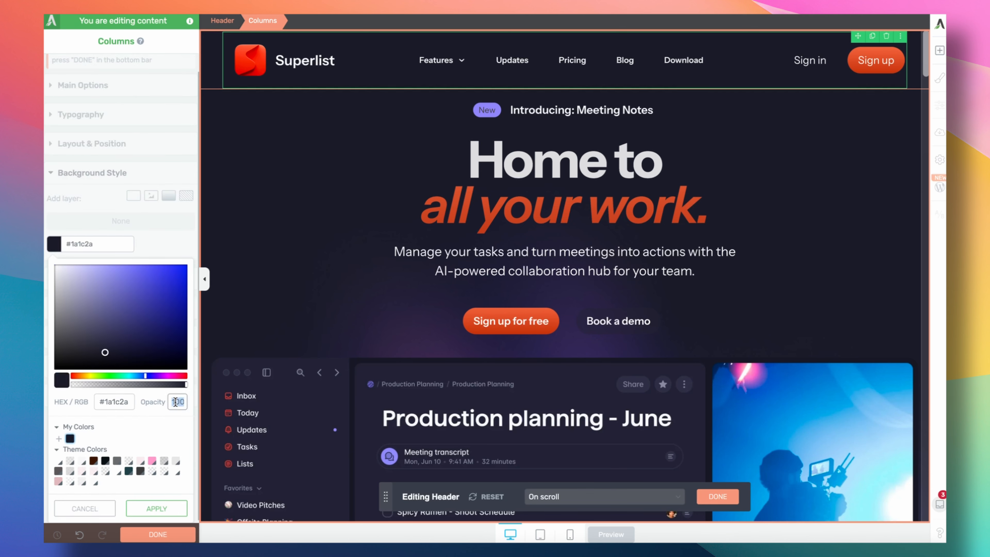
pyautogui.click(158, 508)
pyautogui.click(157, 534)
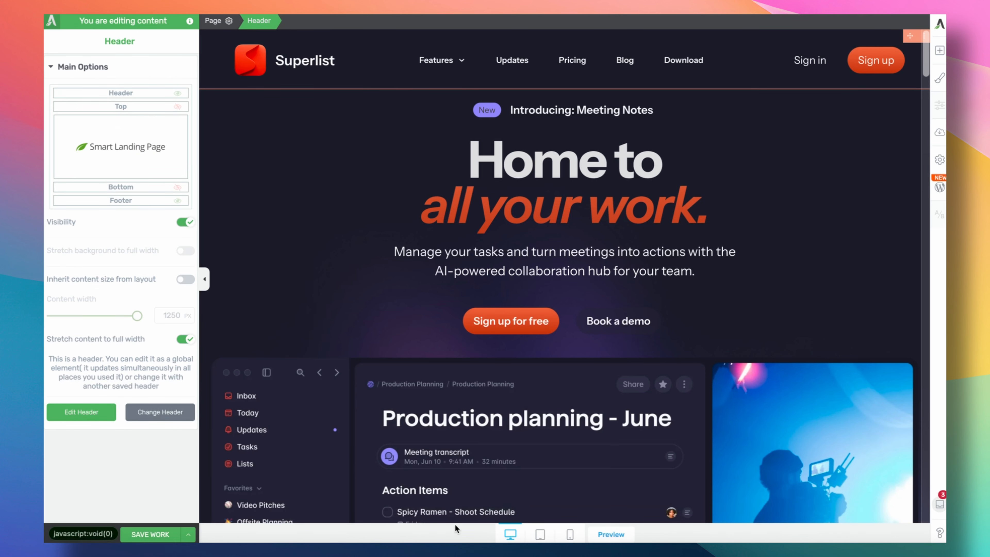
pyautogui.click(152, 534)
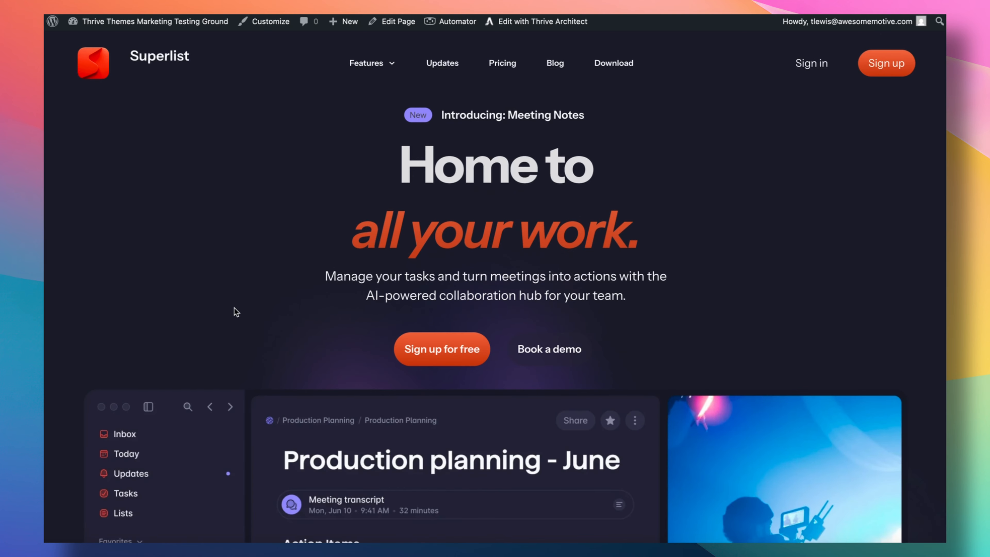
# Check how the sticky header behaves over the hero and following sections while scrolling the live page.
pyautogui.scroll(-5, 234, 308)
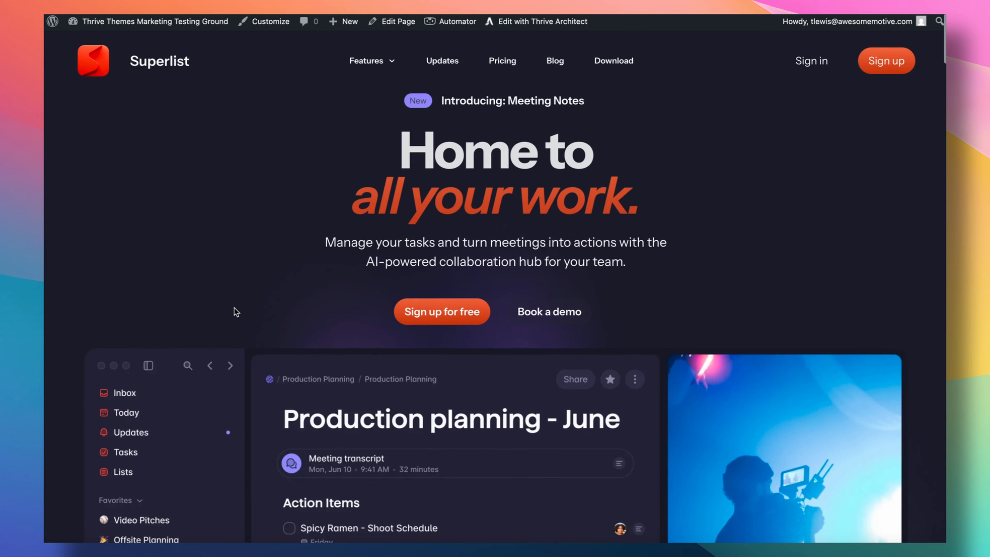
pyautogui.scroll(-8, 233, 307)
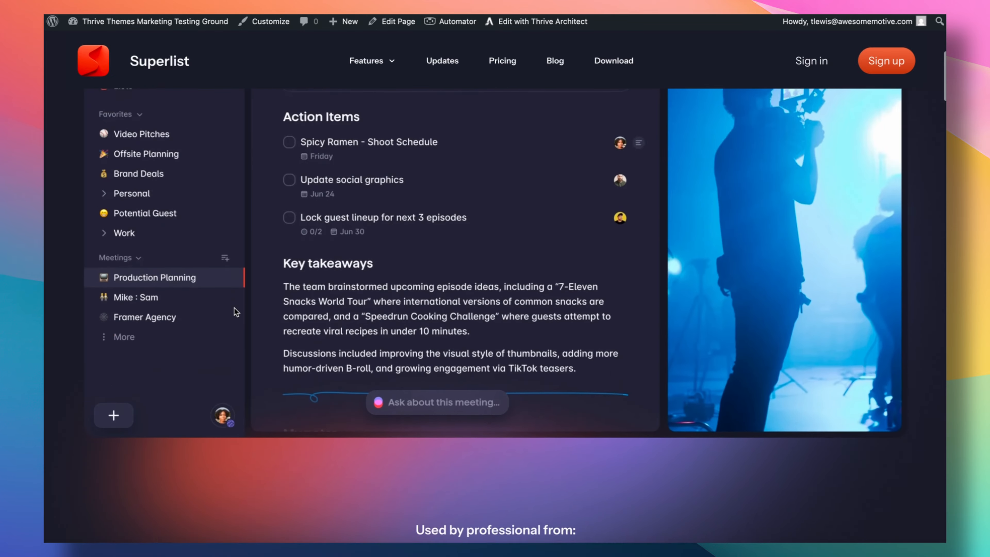
pyautogui.scroll(5, 245, 281)
pyautogui.scroll(-5, 272, 203)
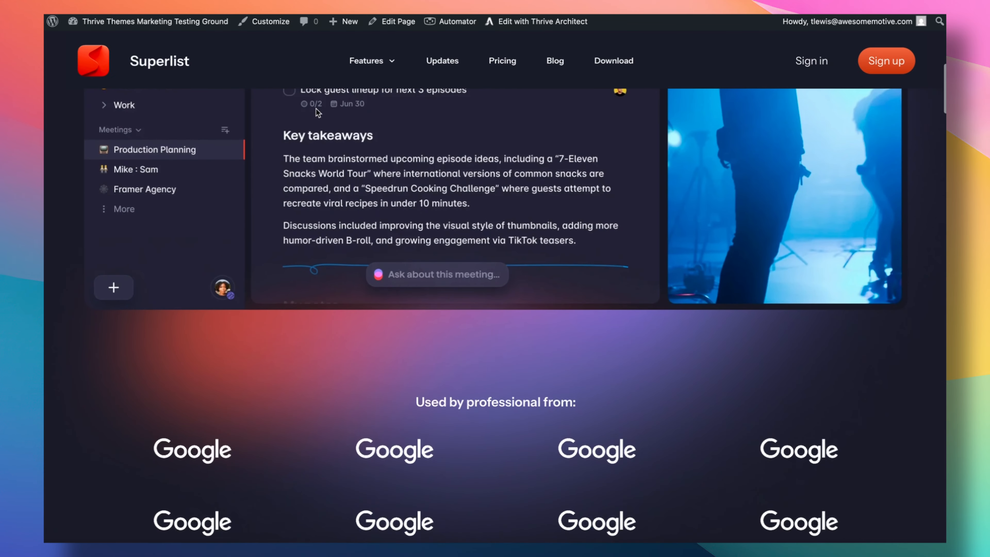
pyautogui.scroll(3, 306, 72)
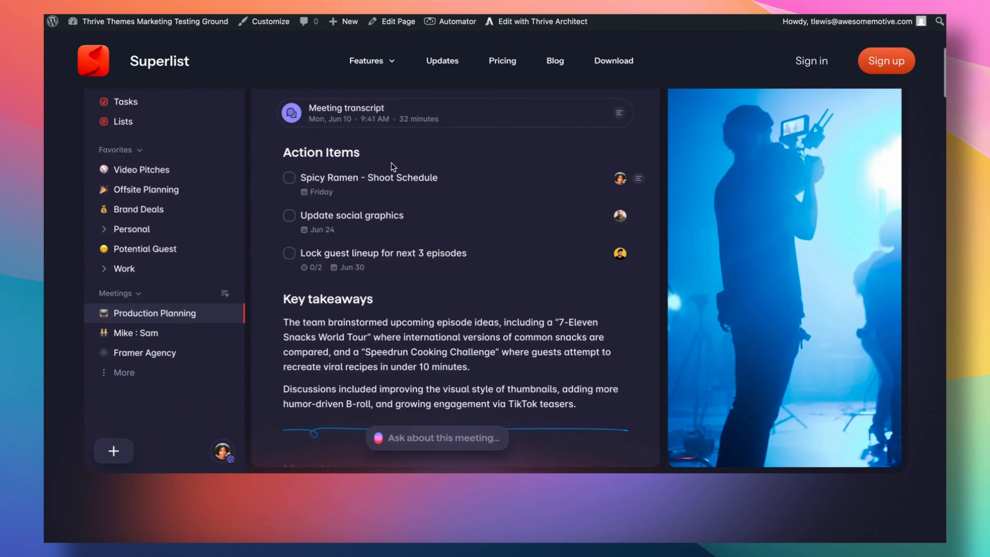
pyautogui.scroll(-4, 391, 163)
pyautogui.scroll(-10, 416, 186)
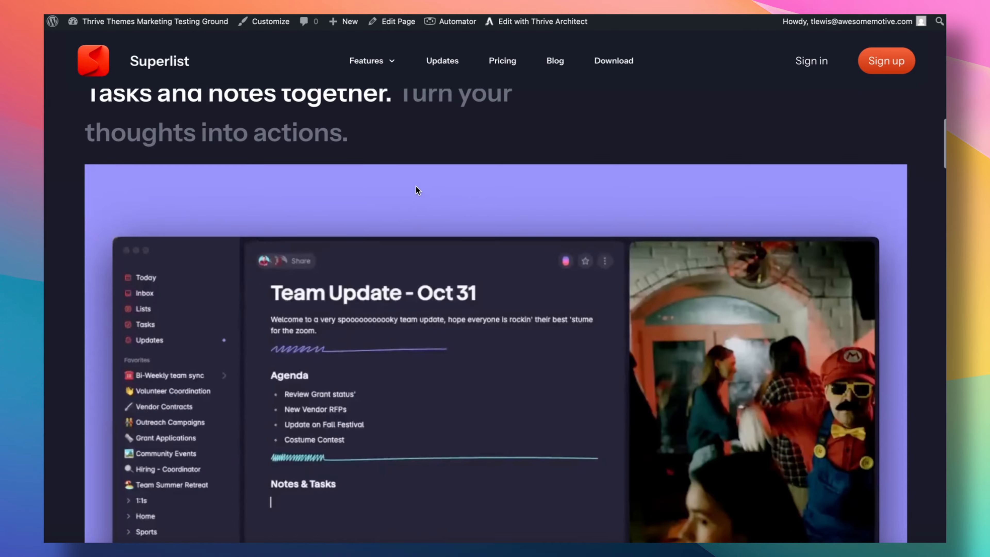
pyautogui.scroll(15, 415, 186)
pyautogui.scroll(2, 415, 187)
pyautogui.scroll(-10, 416, 188)
pyautogui.scroll(10, 416, 186)
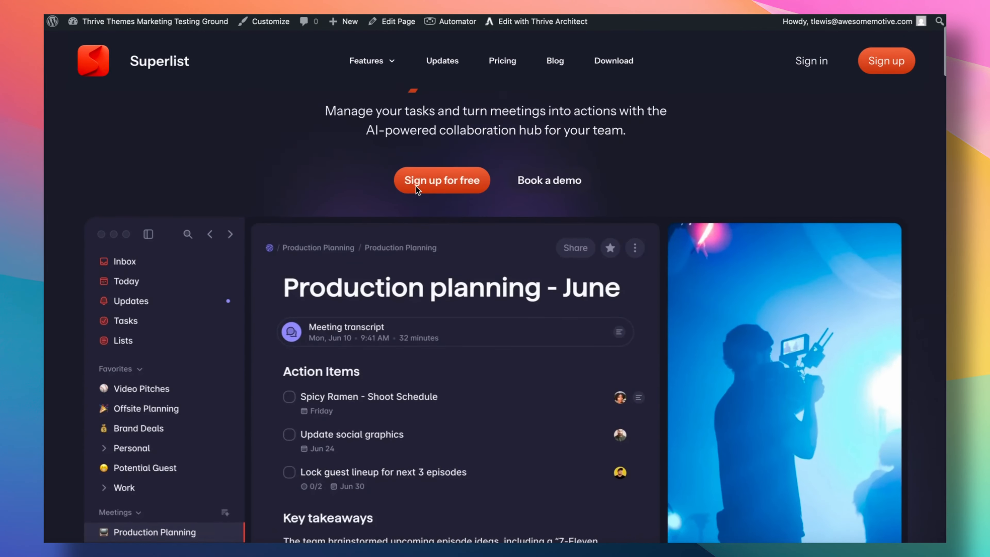
pyautogui.scroll(-7, 469, 165)
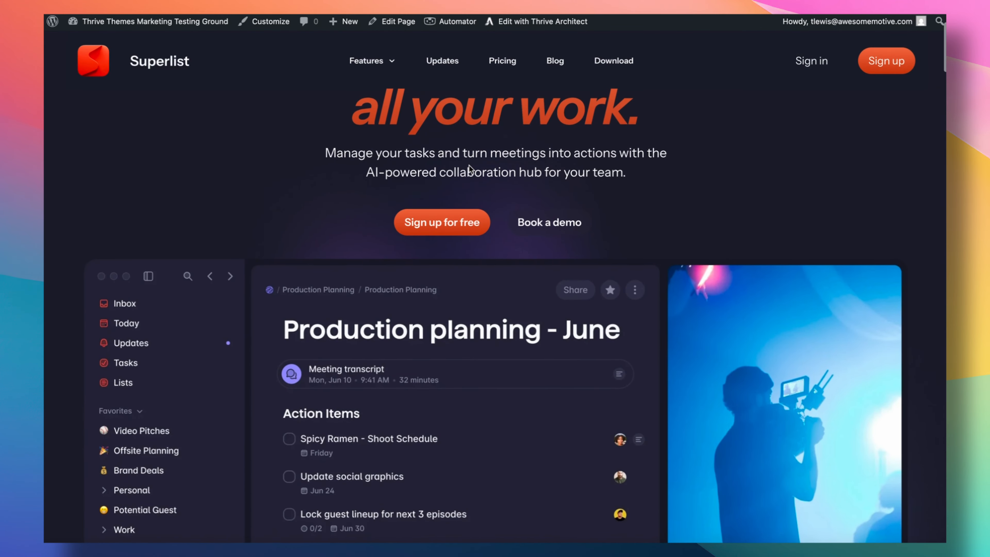
# Examine the sticky header's solid background against the dashboard, gradient and feature sections further down the live page.
pyautogui.scroll(7, 469, 165)
pyautogui.scroll(-12, 468, 165)
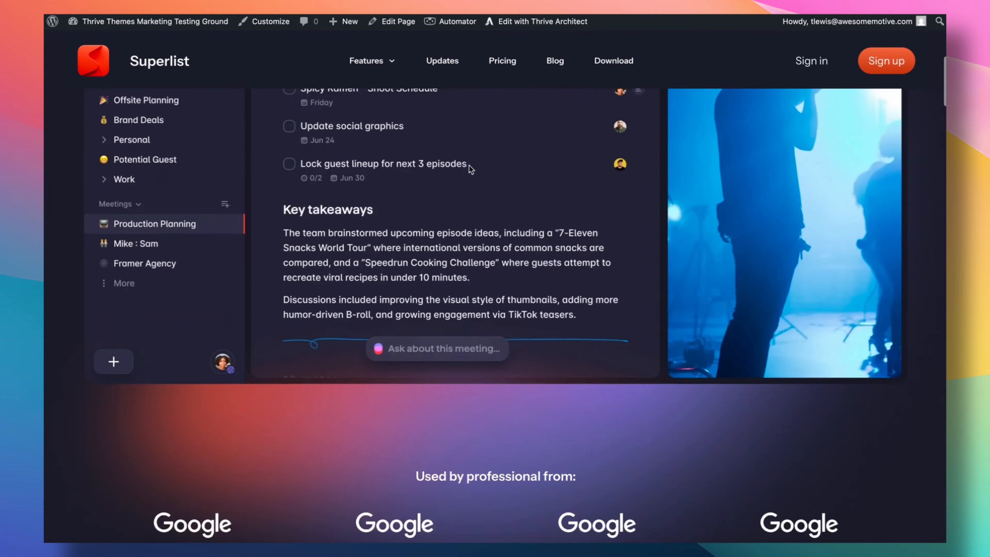
pyautogui.scroll(-8, 468, 165)
pyautogui.scroll(-6, 698, 90)
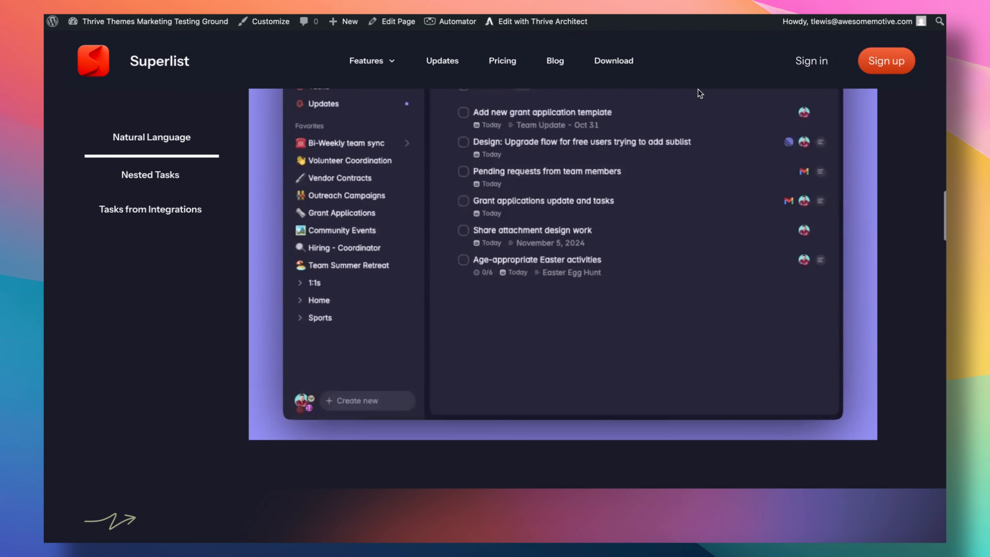
pyautogui.scroll(-9, 612, 90)
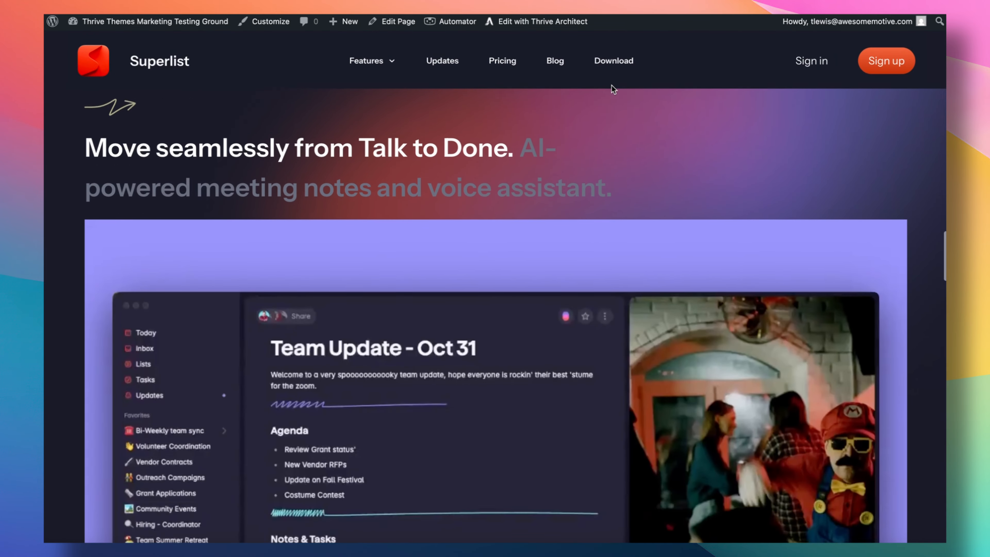
pyautogui.scroll(-6, 611, 85)
pyautogui.scroll(15, 706, 84)
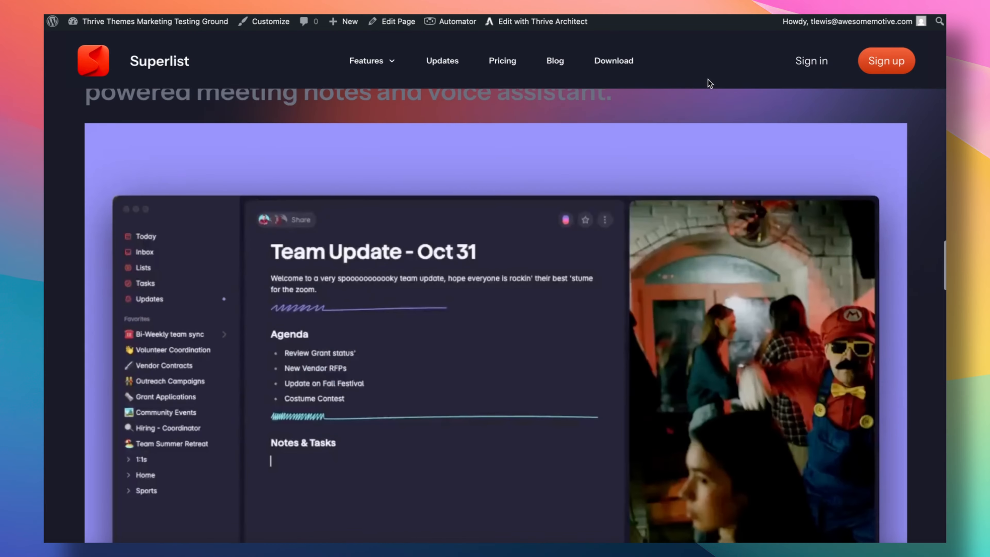
pyautogui.scroll(2, 712, 90)
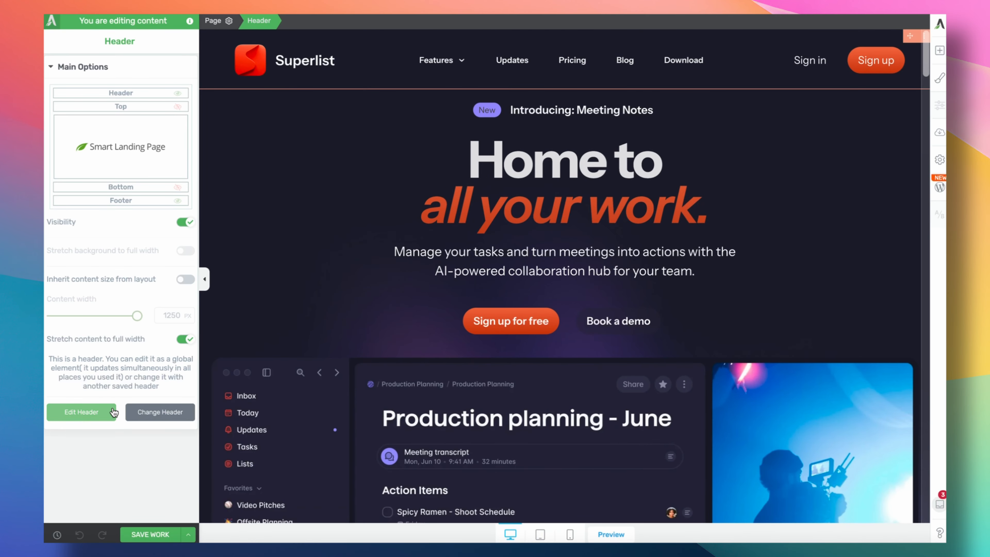
# Set the header's #1a1c2a background opacity to 80 in the On scroll state, and save the header and page.
pyautogui.click(81, 411)
pyautogui.click(527, 495)
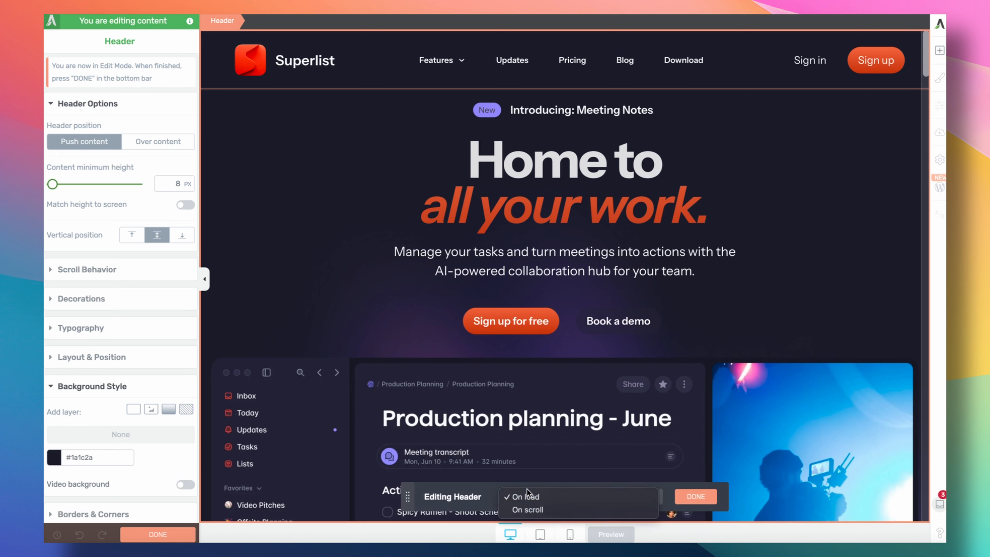
pyautogui.click(531, 509)
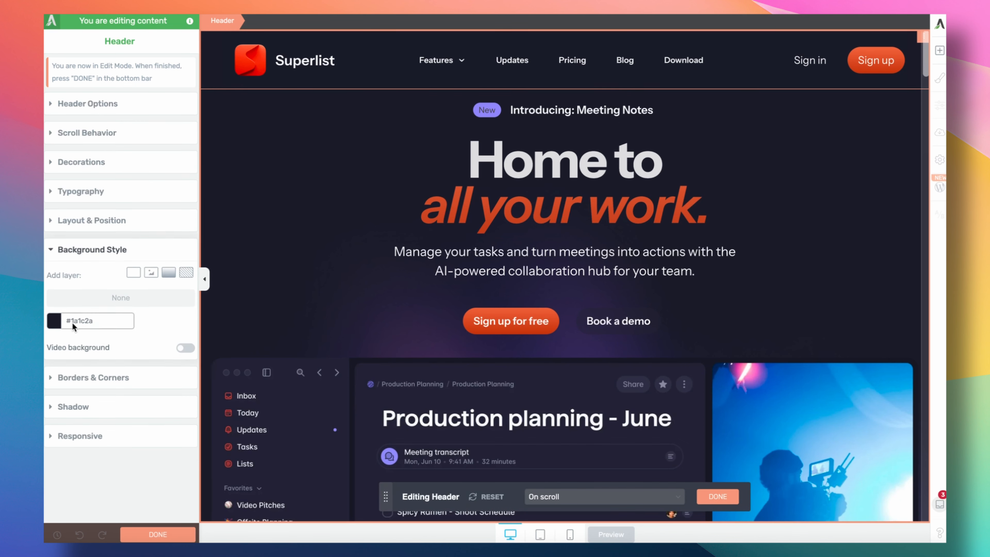
pyautogui.click(73, 326)
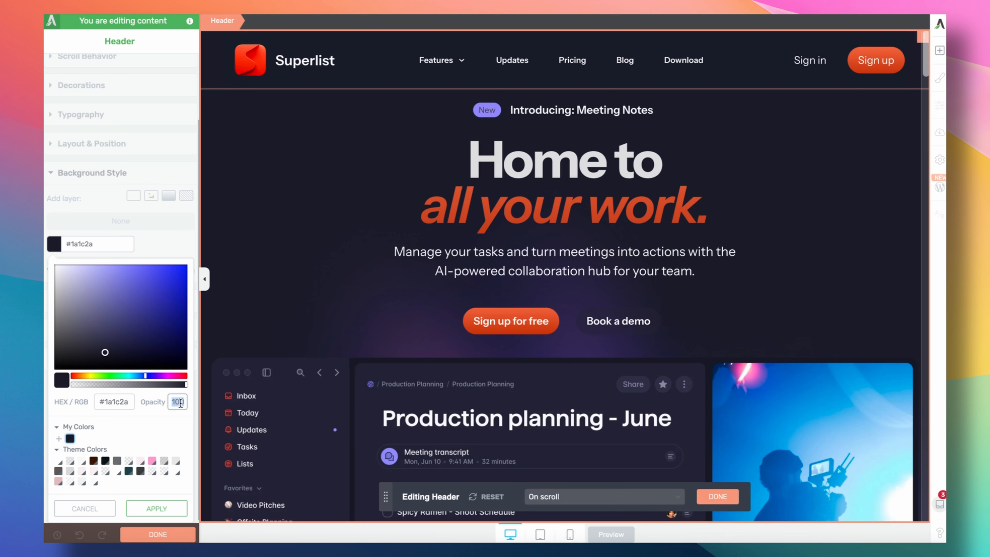
pyautogui.click(165, 515)
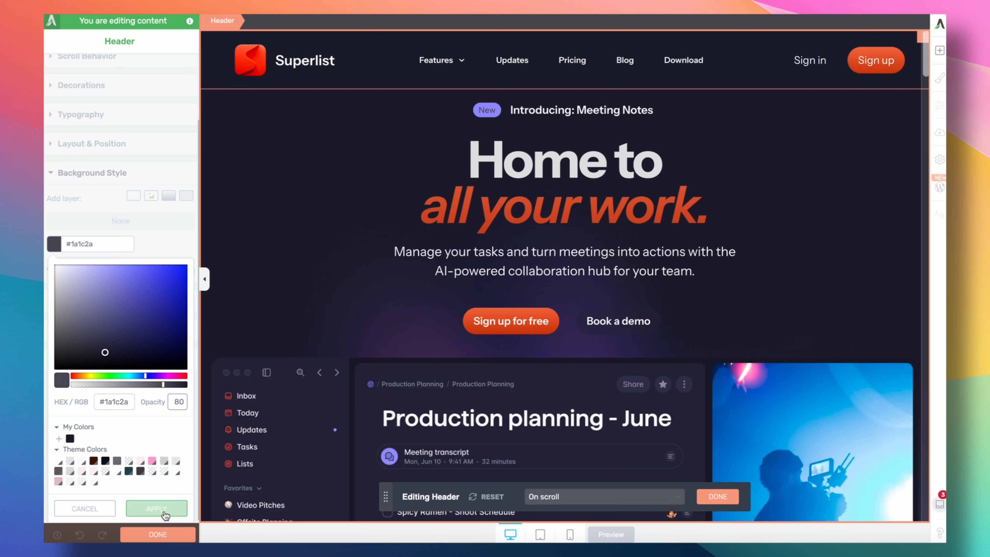
pyautogui.click(160, 508)
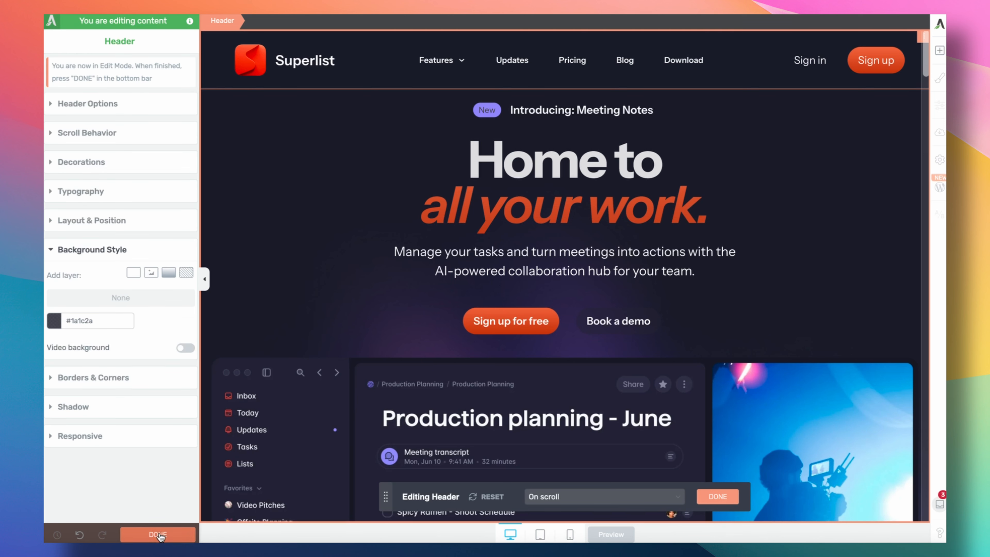
pyautogui.click(157, 534)
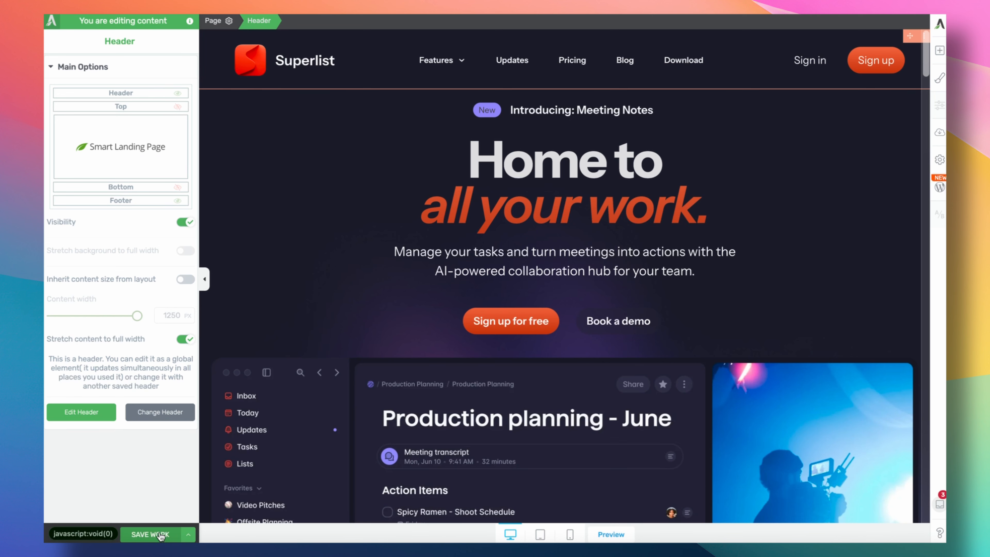
pyautogui.click(150, 534)
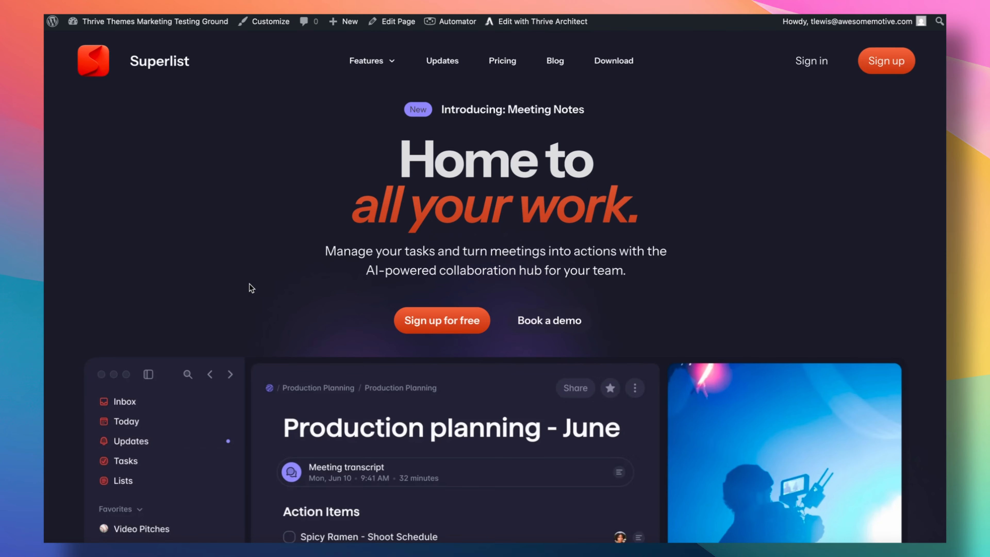
# Inspect the semi-transparent sticky header on the live page as the dashboard image, logos and task sections pass beneath it.
pyautogui.scroll(-5, 251, 286)
pyautogui.scroll(-11, 250, 286)
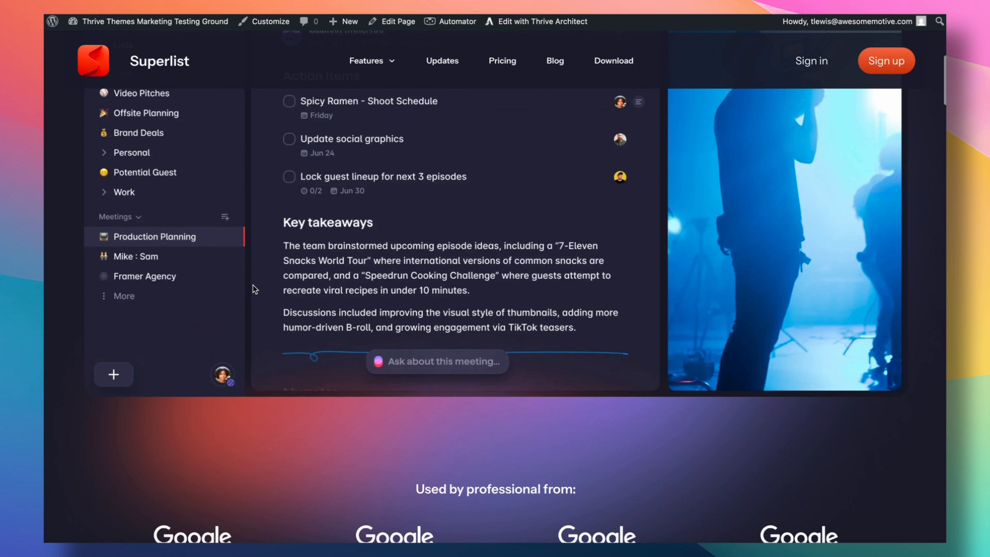
pyautogui.scroll(5, 761, 124)
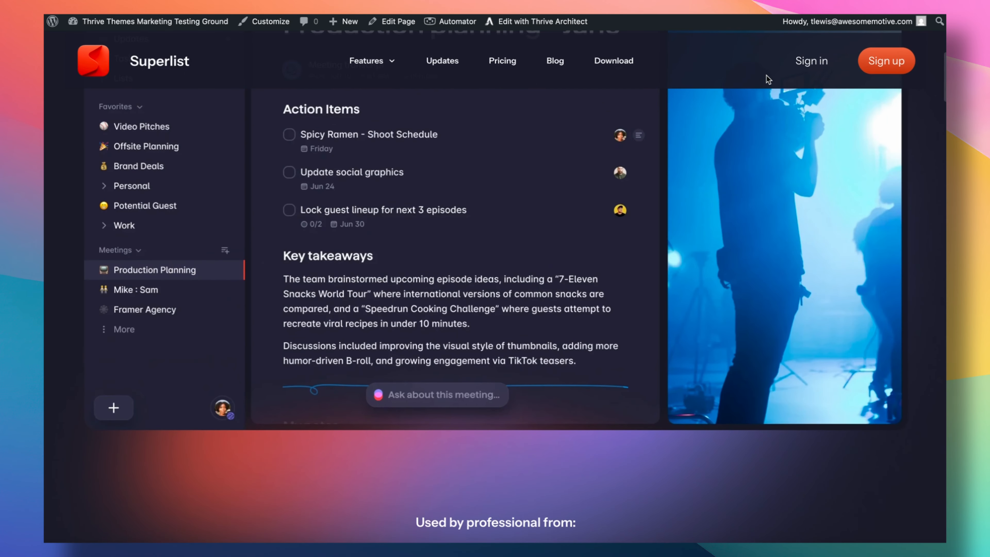
pyautogui.scroll(-4, 765, 78)
pyautogui.scroll(-15, 755, 93)
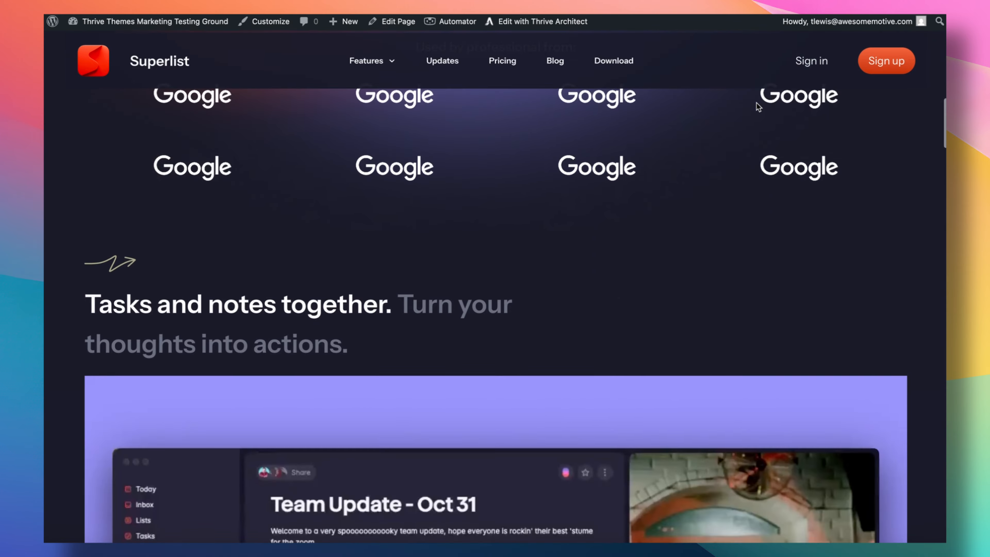
pyautogui.scroll(-5, 757, 111)
pyautogui.scroll(20, 755, 109)
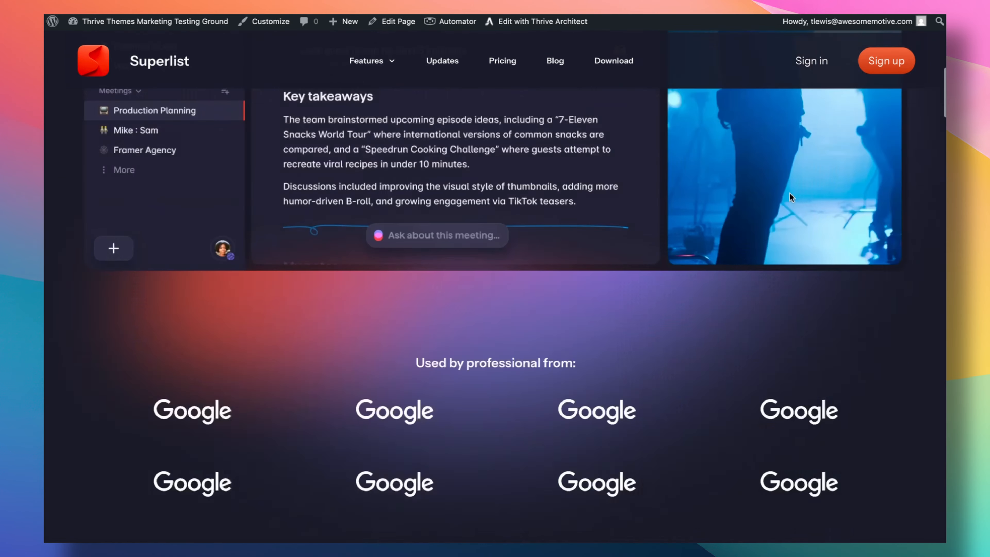